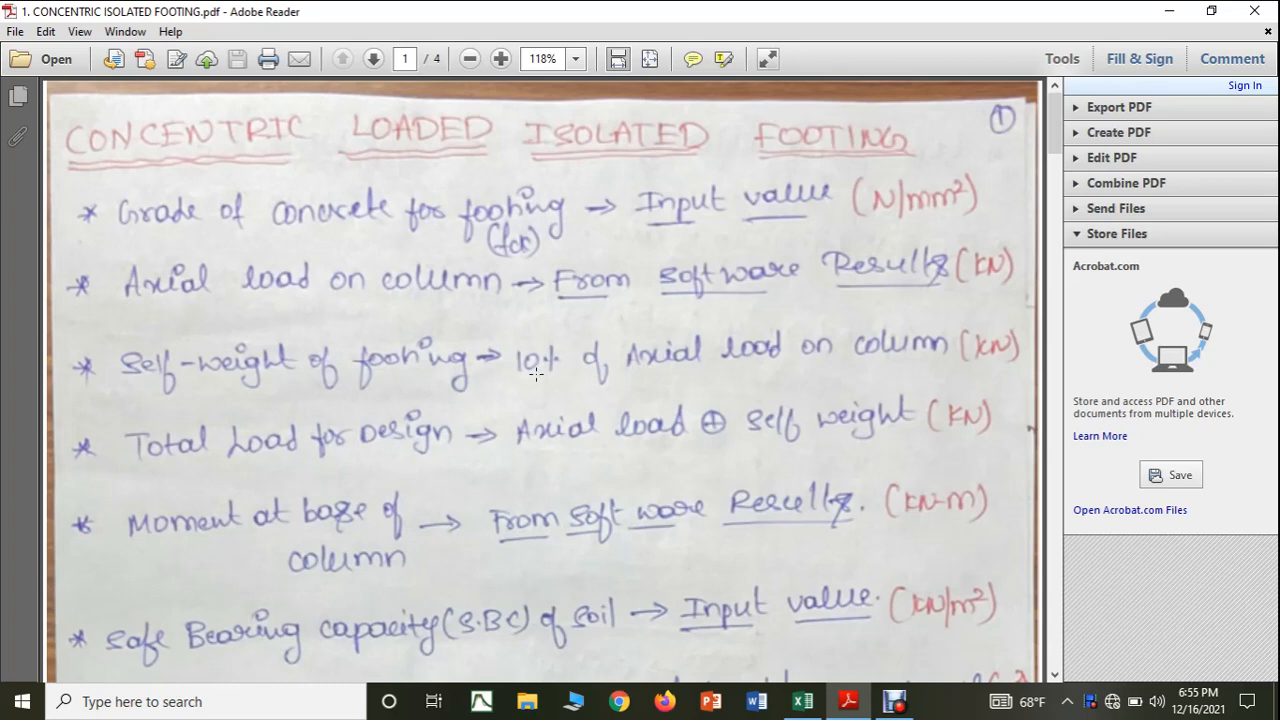
Review the first page of the handwritten concentric footing design notes, from the input values to the minimum pressure formula.
scroll(536, 373, down, 10)
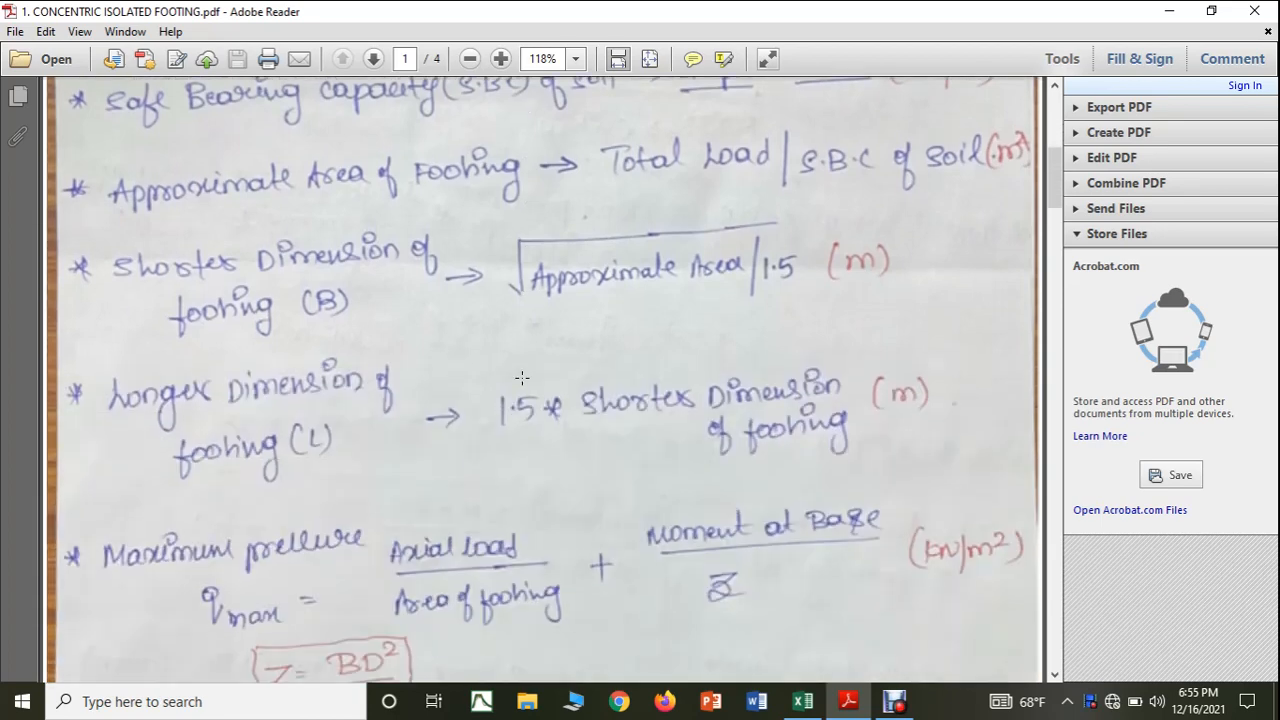
scroll(520, 379, down, 3)
scroll(518, 381, down, 7)
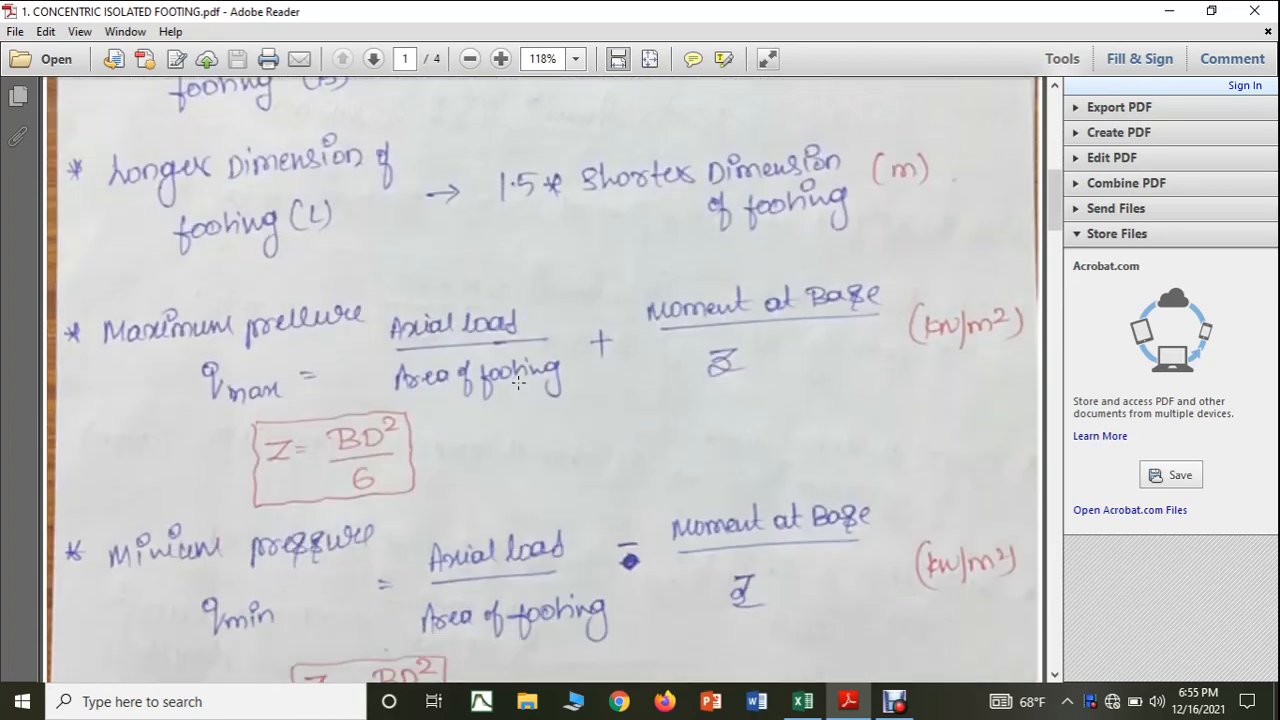
scroll(514, 385, up, 10)
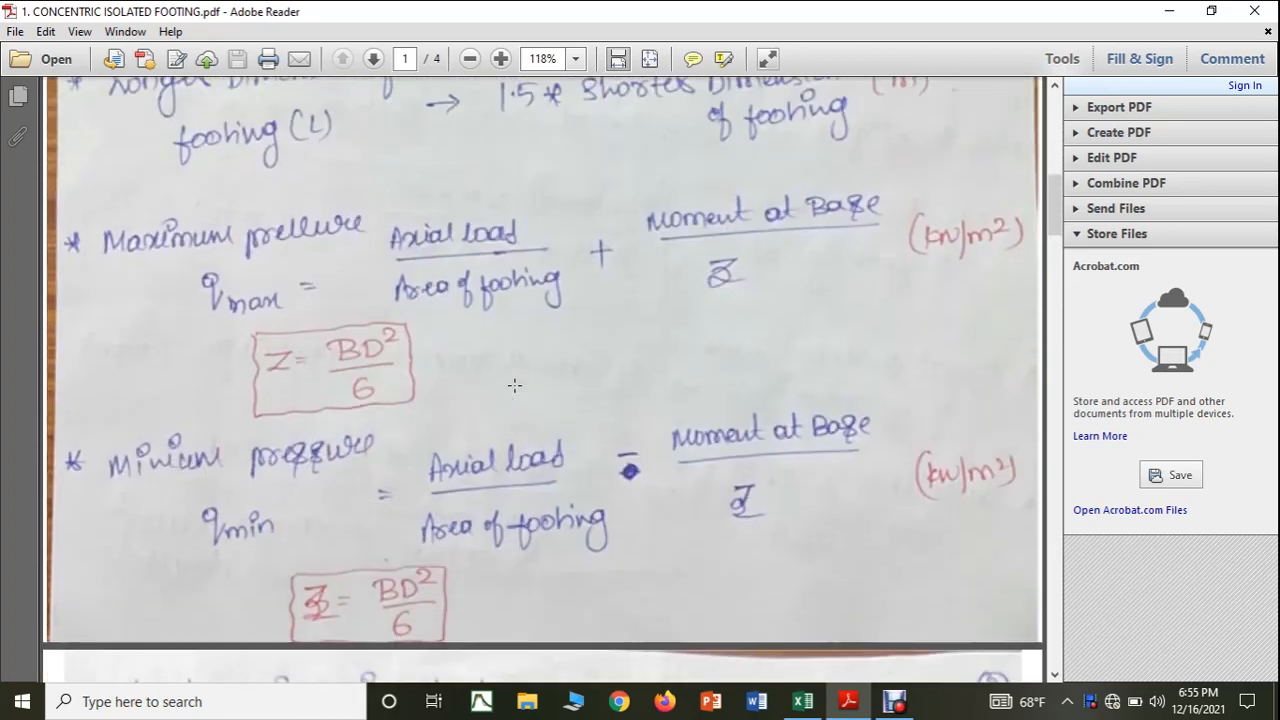
scroll(514, 385, up, 4)
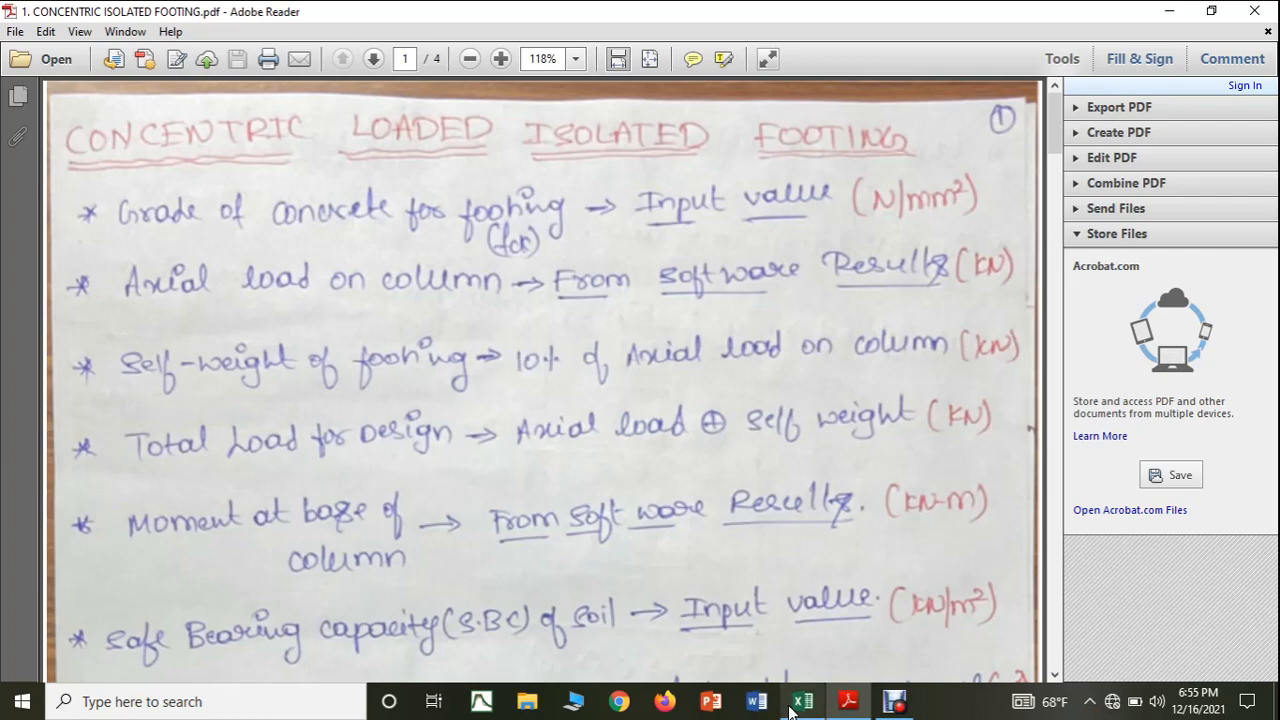
Switch to the footing design workbook in Excel and merge and center cells A1 to T1 on Sheet2.
click(802, 701)
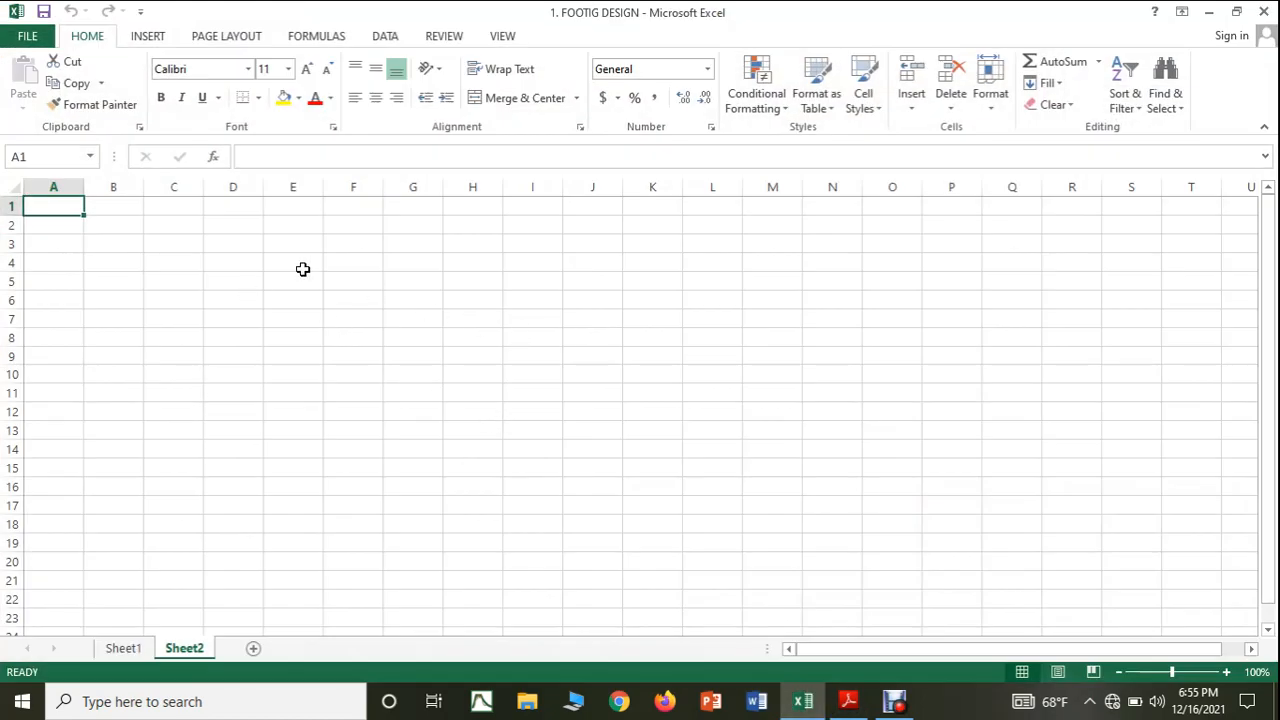
drag(66, 202, 1160, 188)
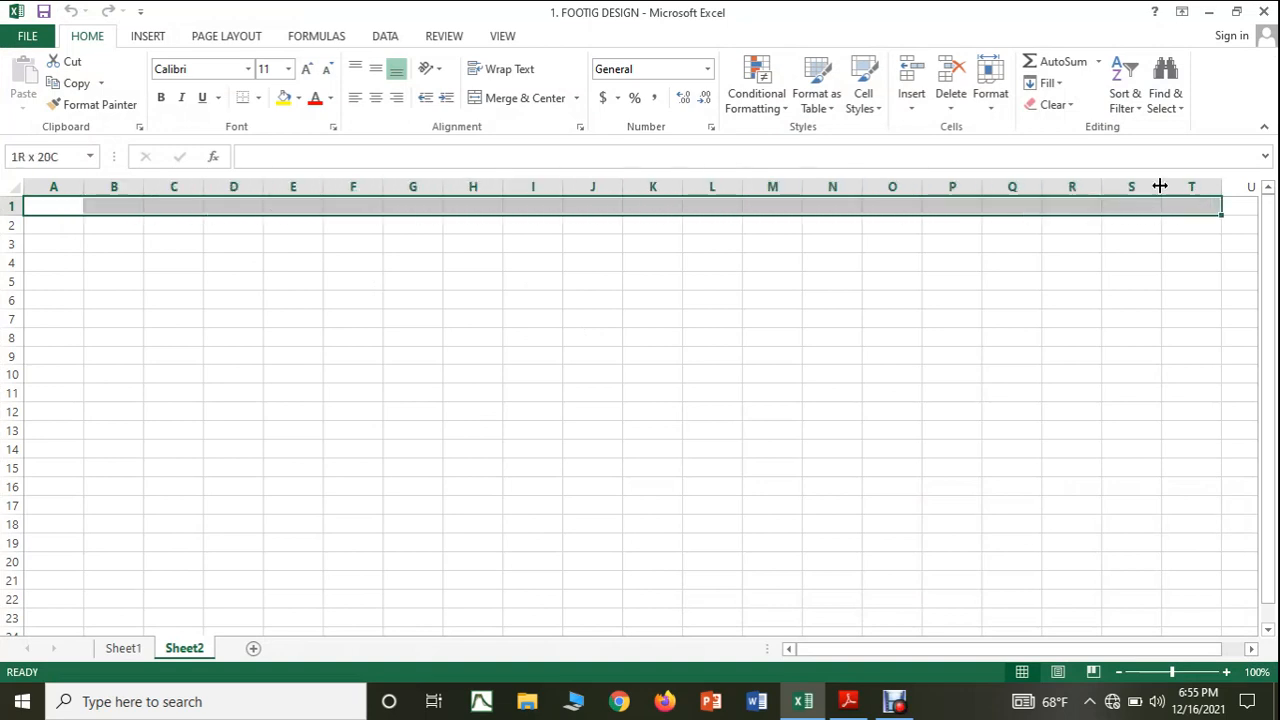
click(536, 104)
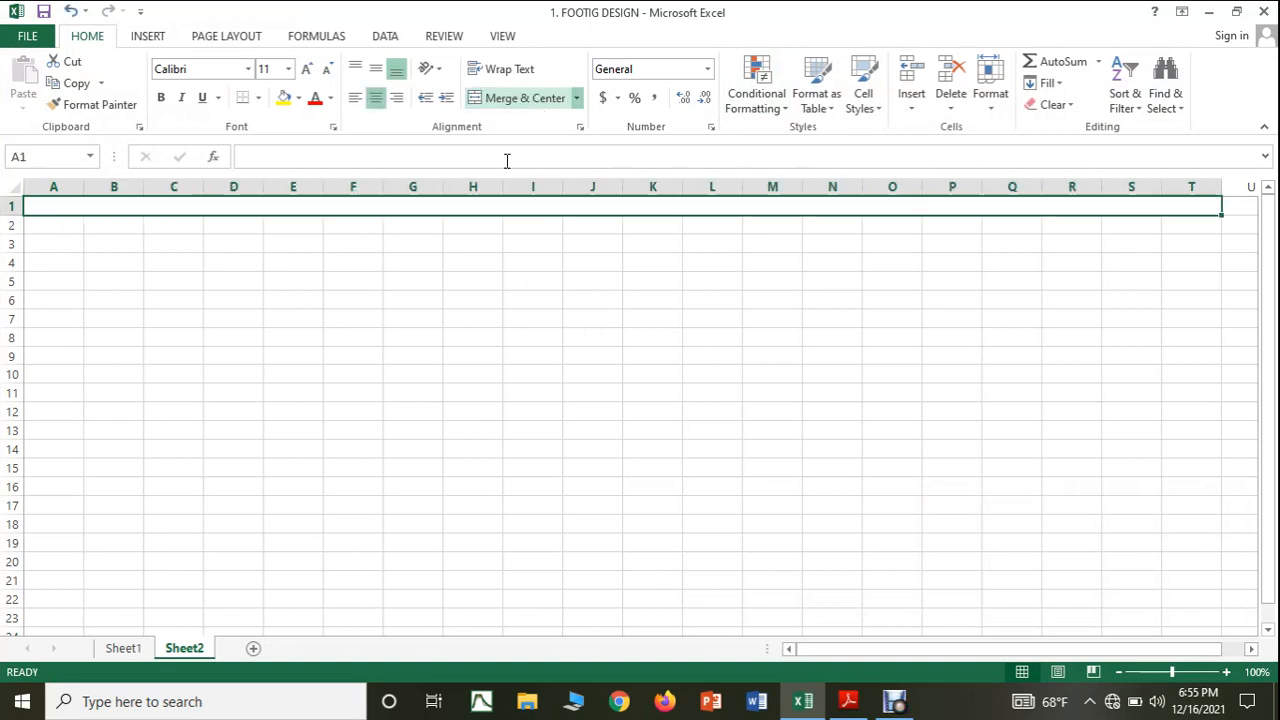
Enter the title CONCENTRIC ISOLATED FOOTING in the merged cell of row 1.
double_click(468, 209)
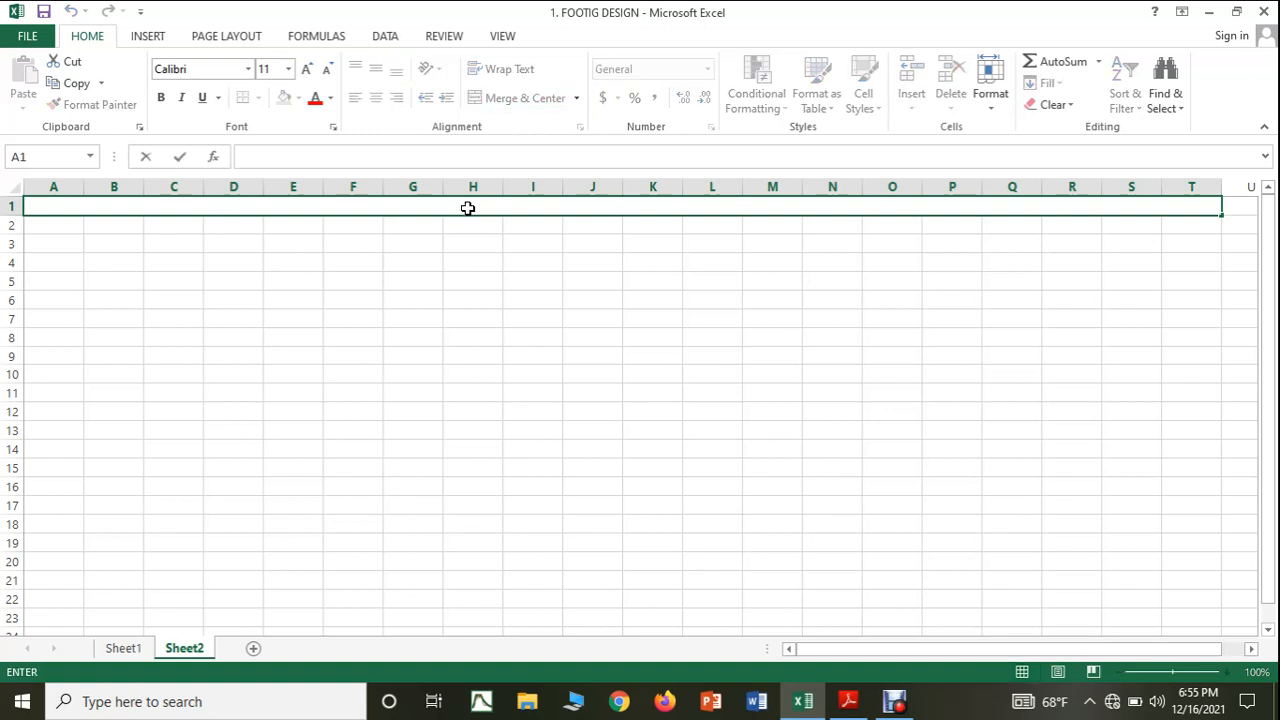
text(CONCENT)
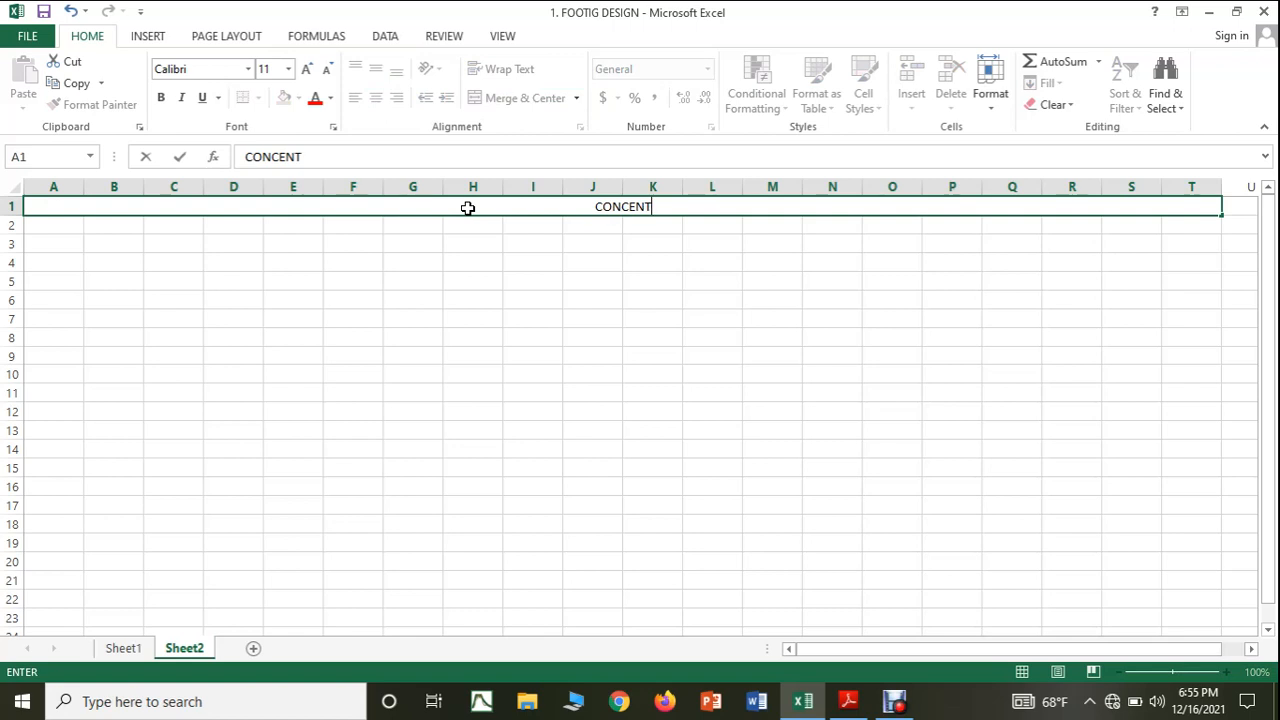
text(RIC ISOLATED)
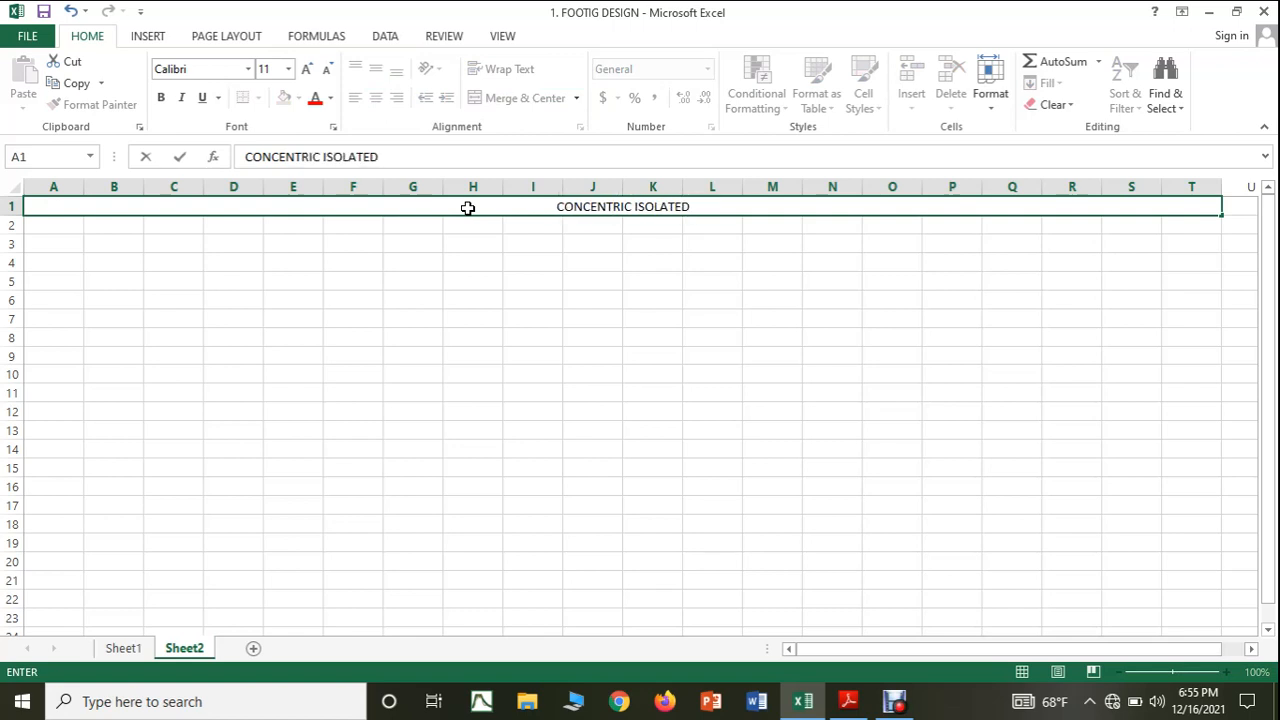
text( FOOTING)
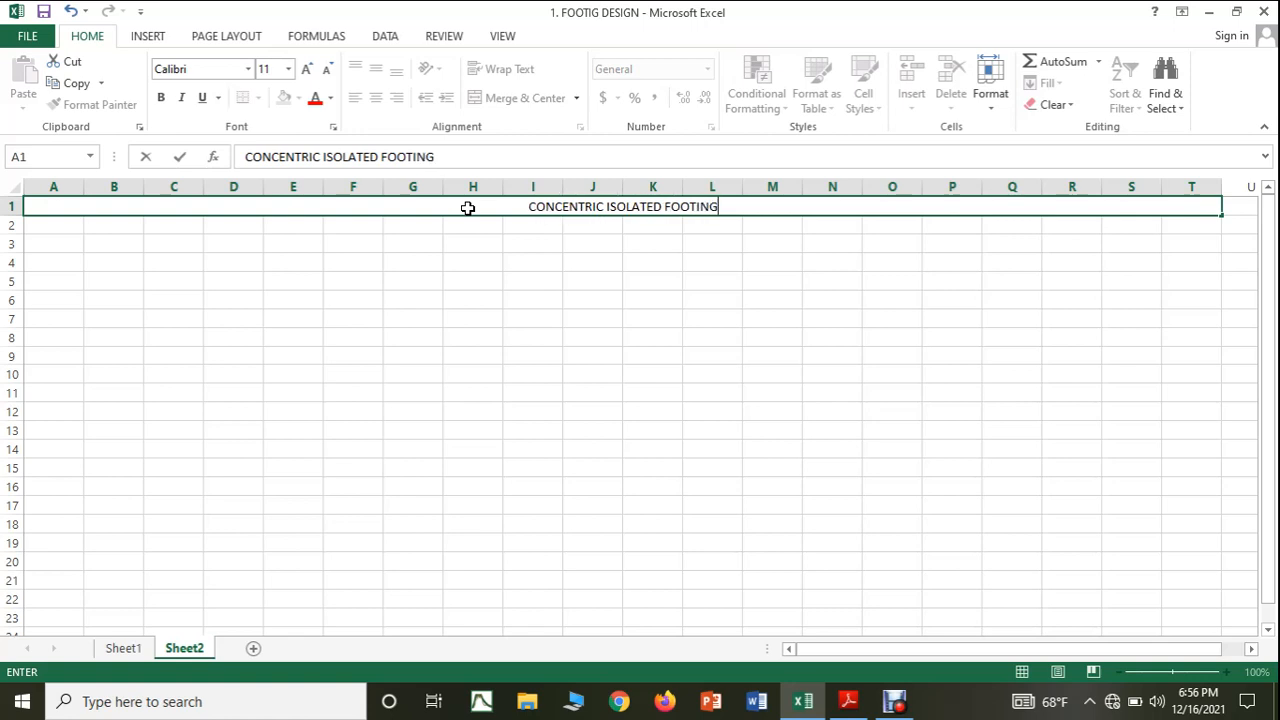
key(Return)
click(458, 297)
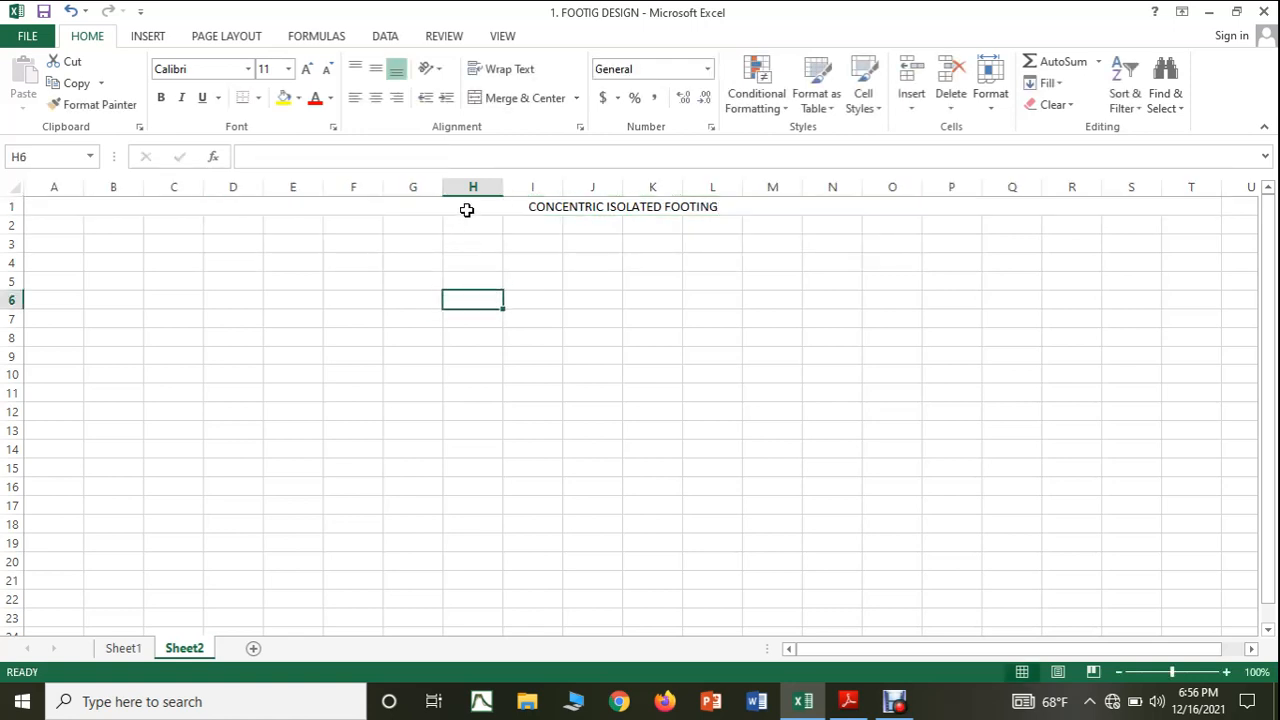
Format the CONCENTRIC ISOLATED FOOTING title as bold, red text at font size 16.
click(466, 210)
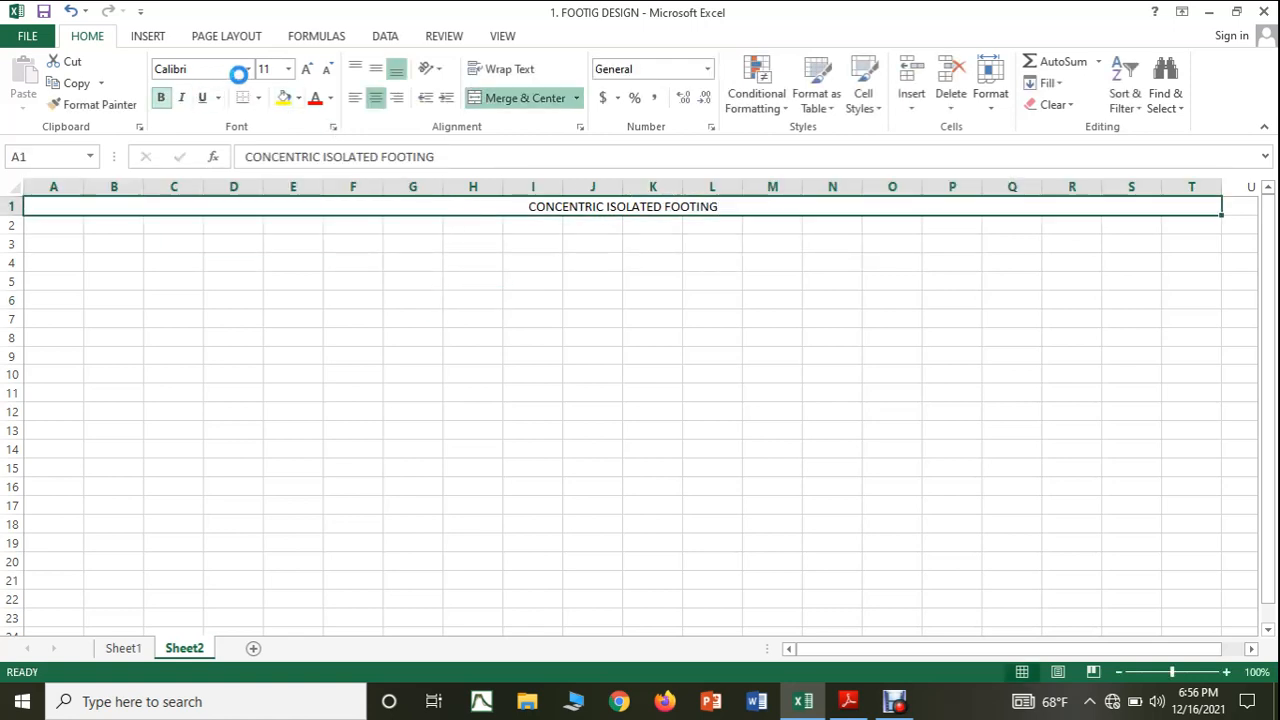
key(ctrl+b)
click(307, 69)
click(307, 69)
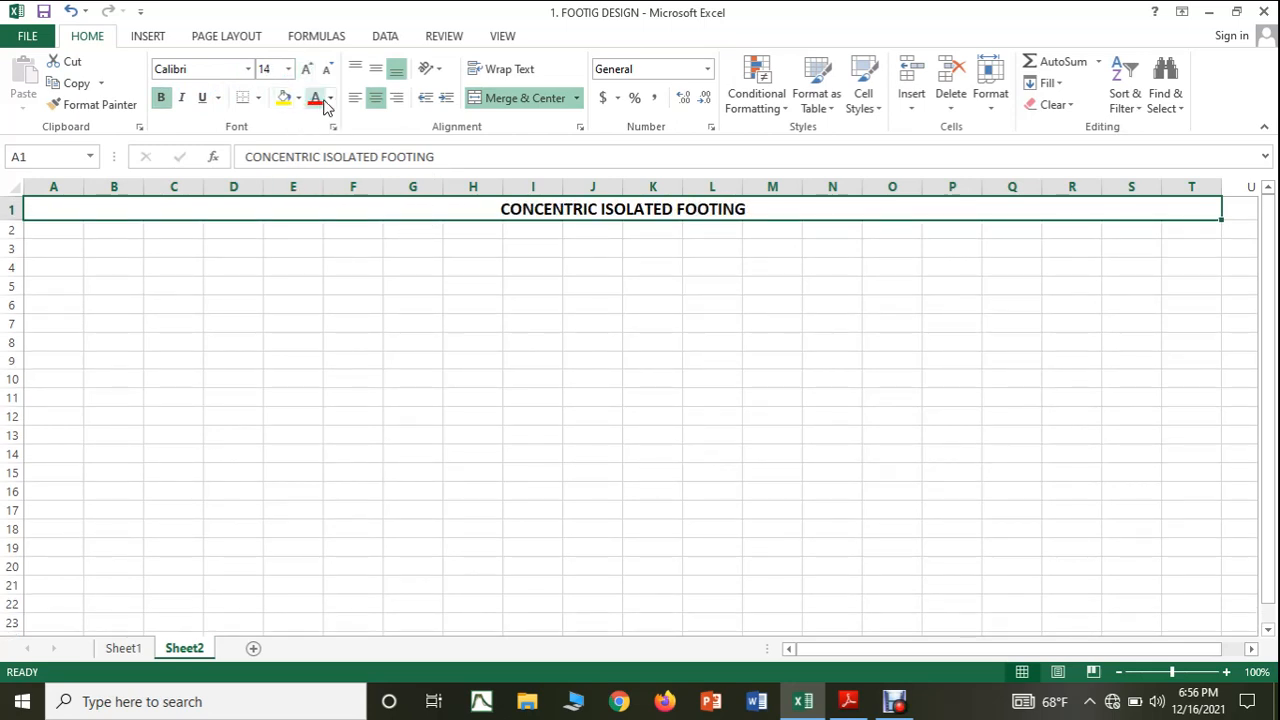
click(330, 98)
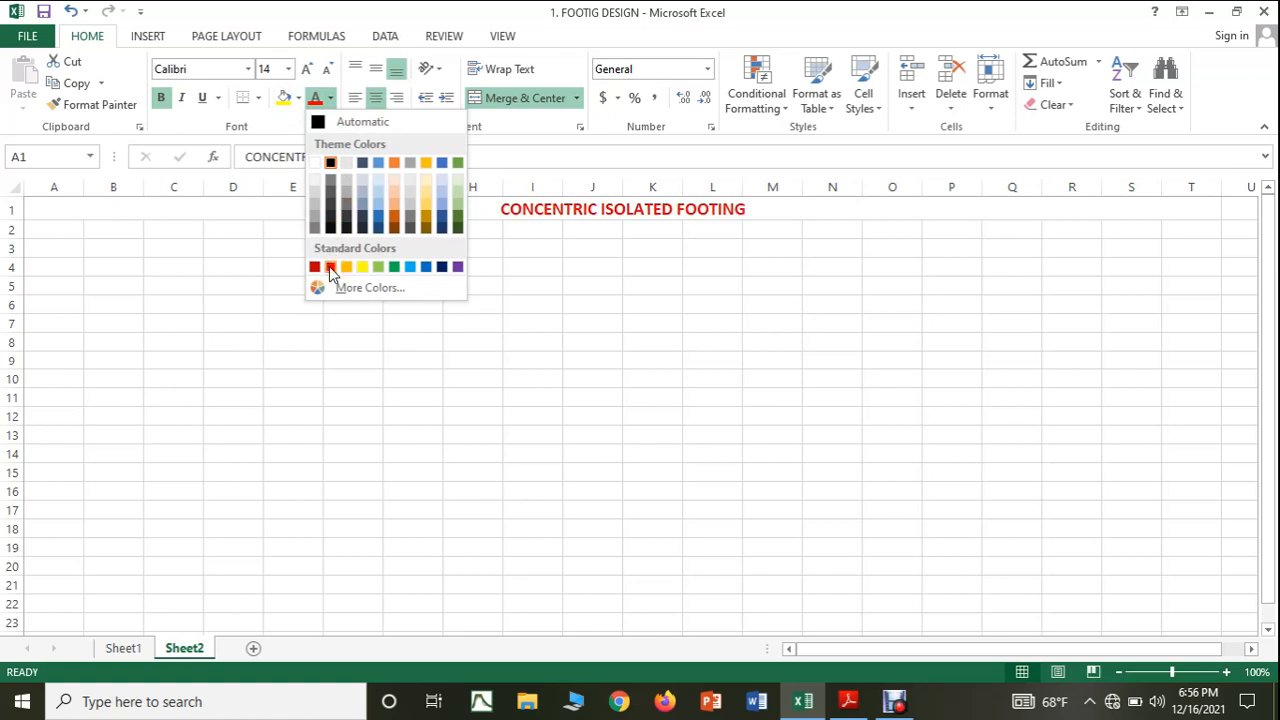
click(330, 266)
click(436, 338)
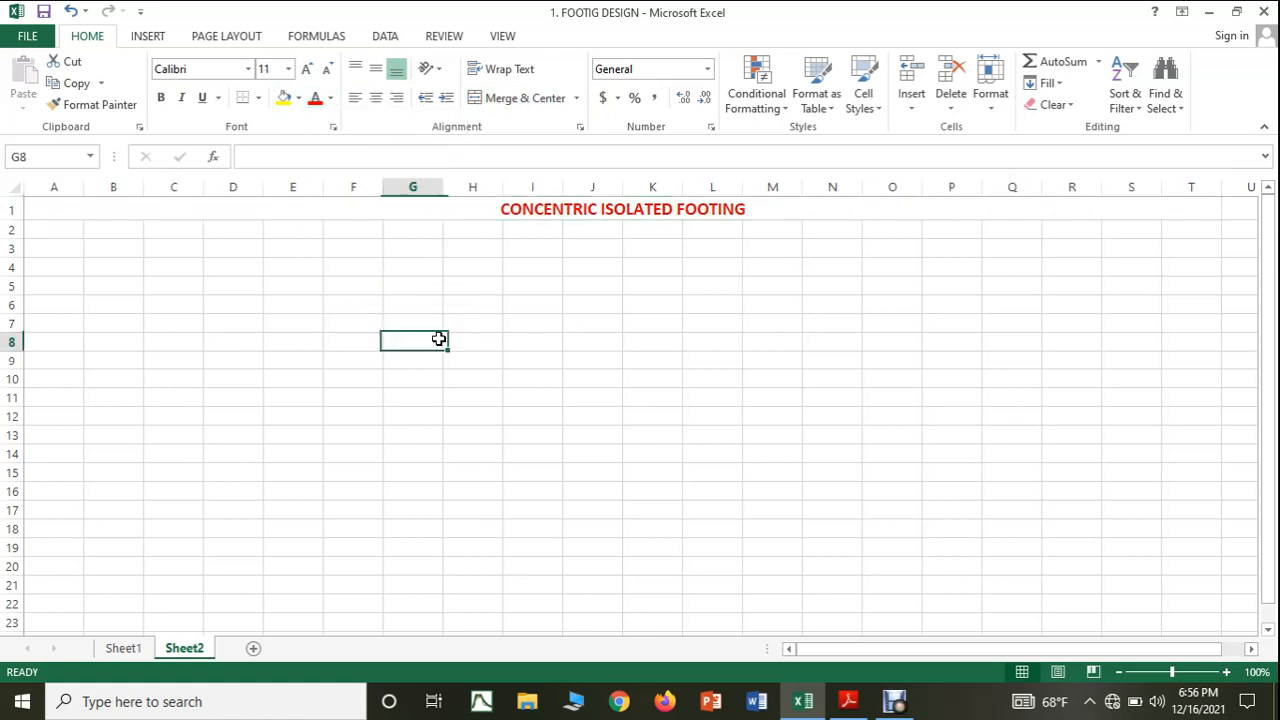
click(461, 210)
click(306, 69)
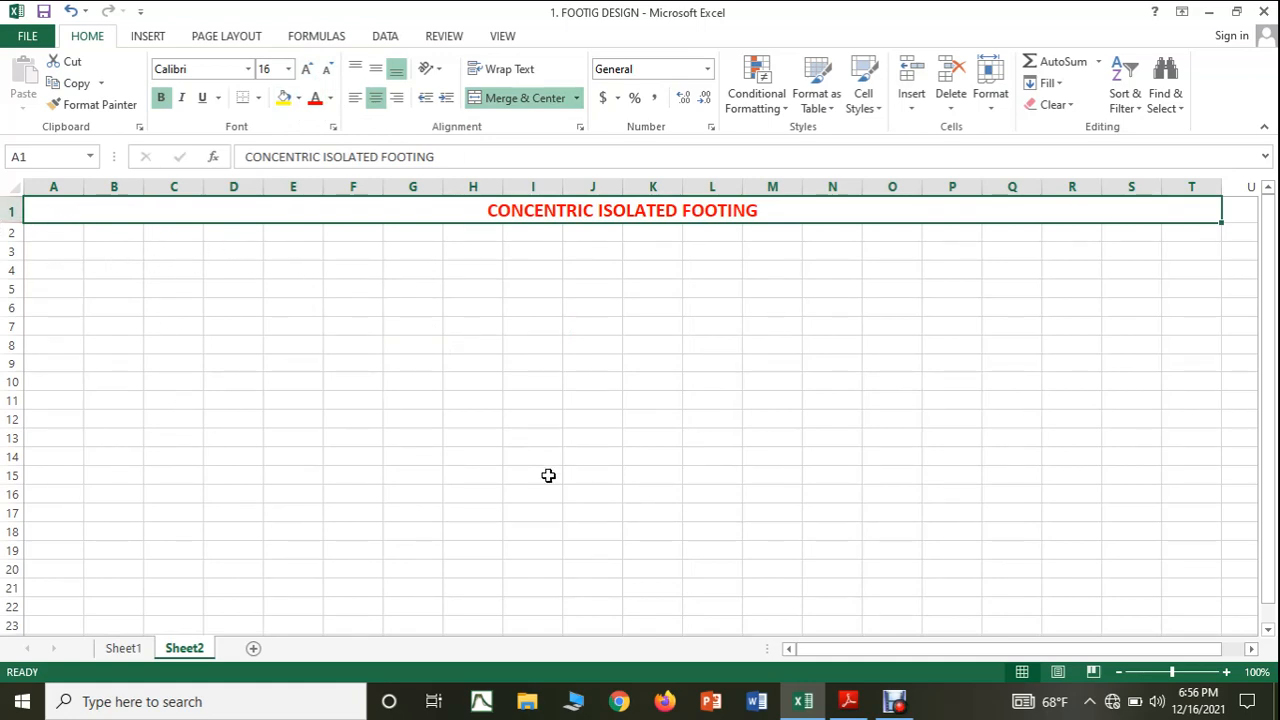
Consult the grade of concrete entry and its unit in the PDF notes, and widen column A in Excel to about three times its width.
click(848, 701)
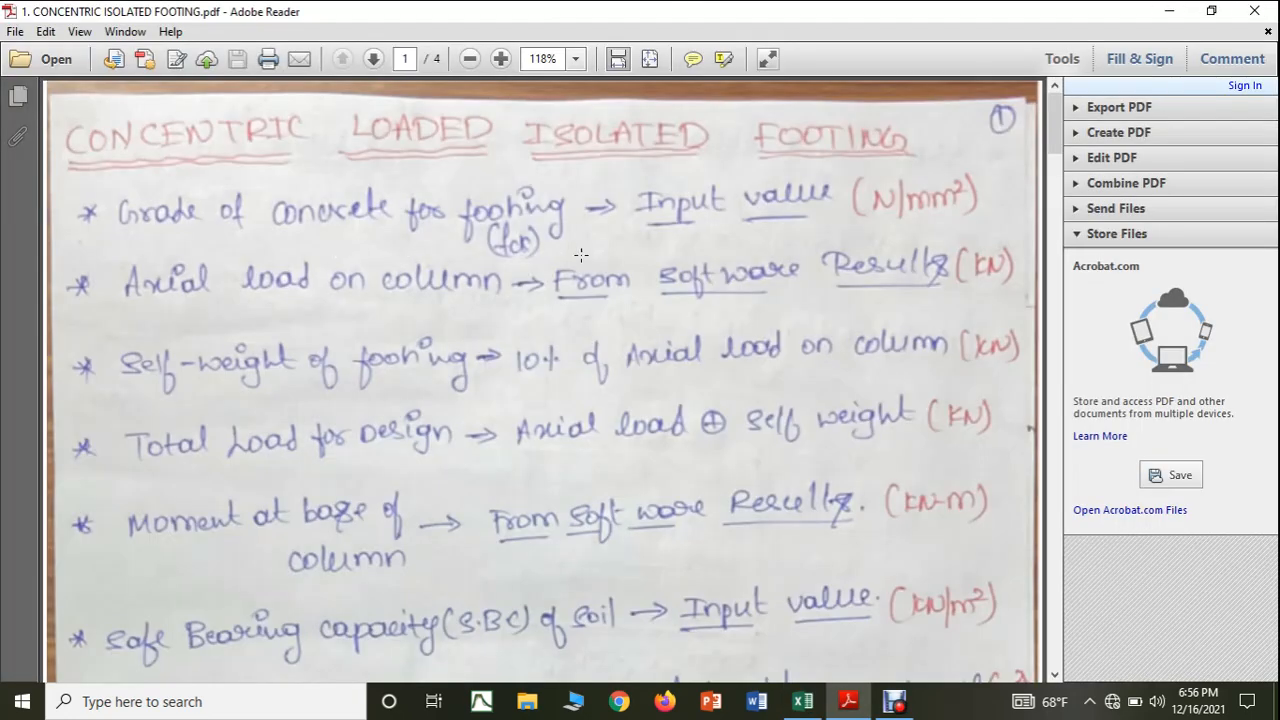
click(803, 701)
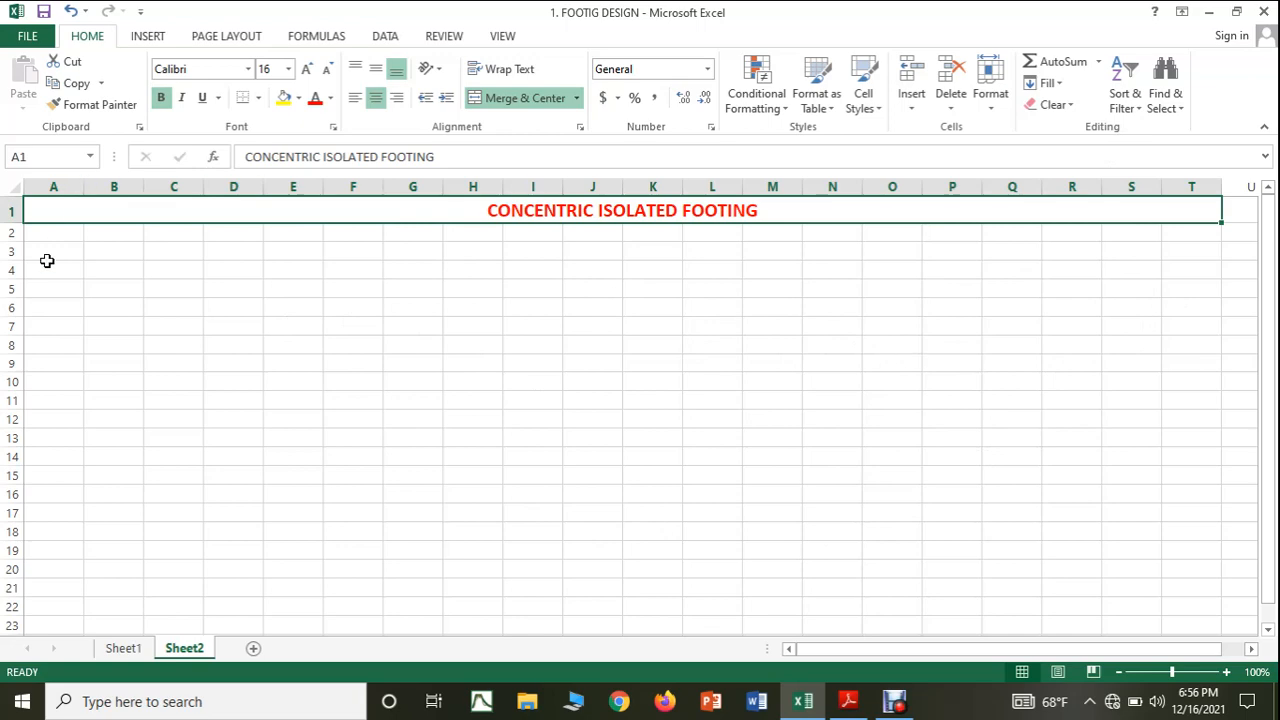
click(848, 701)
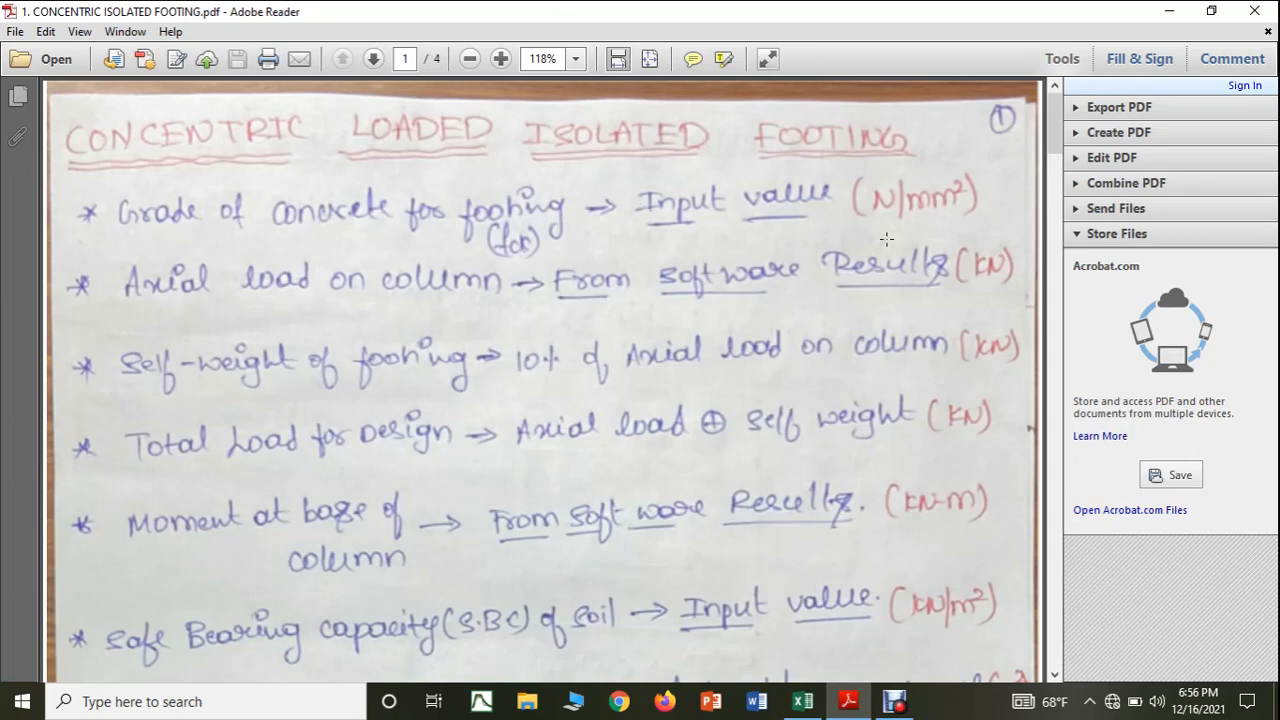
click(806, 704)
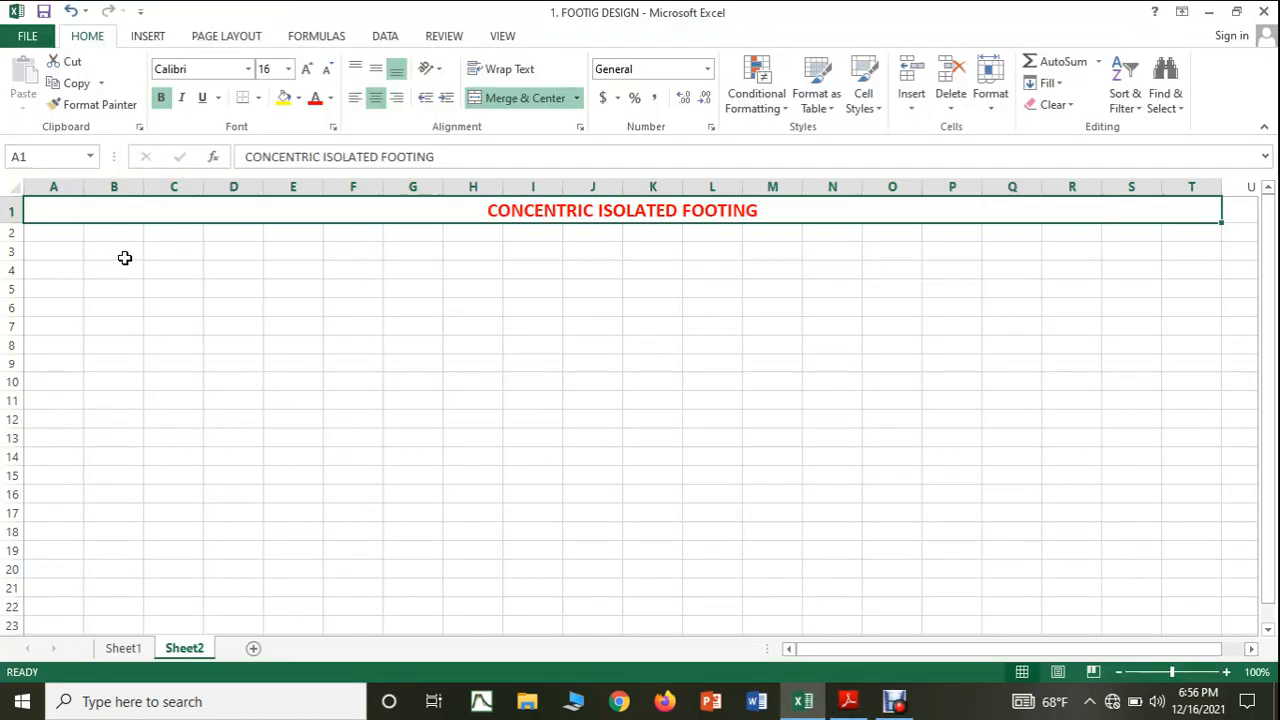
drag(84, 188, 206, 207)
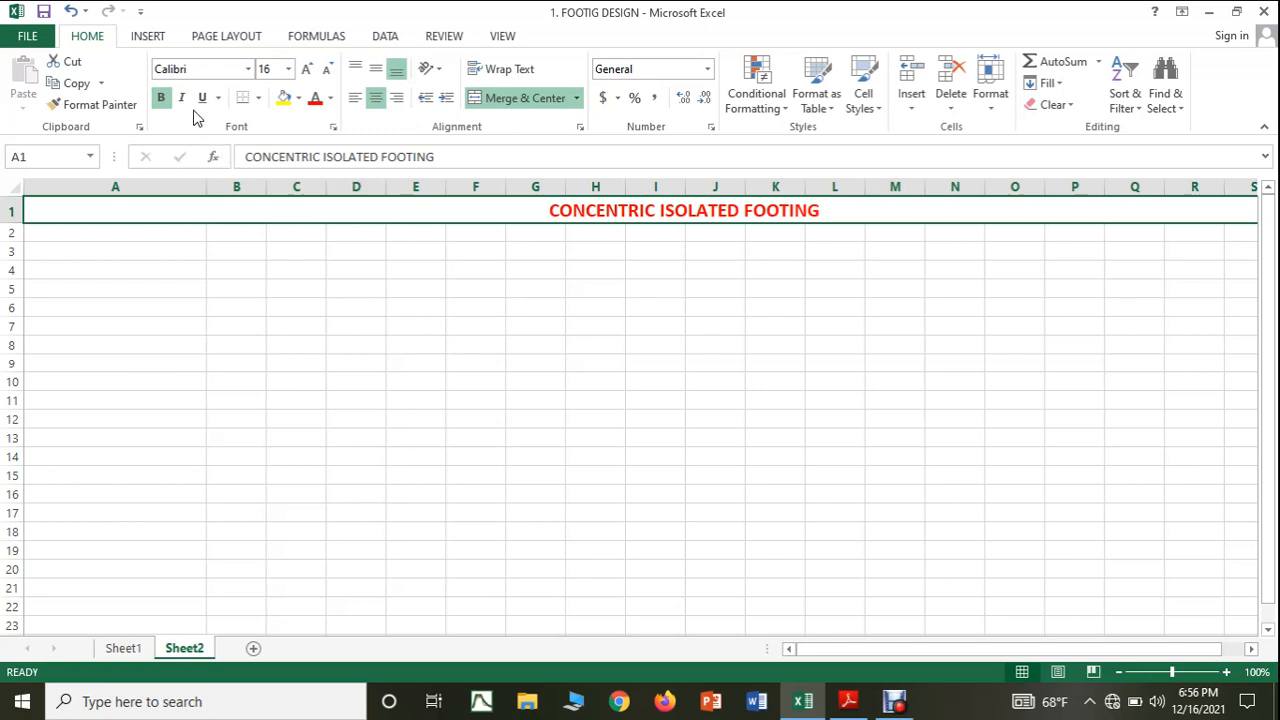
Enter the label GRADE OF CONCRETE in cell A2 and its unit N/mm2 in cell B2.
click(152, 231)
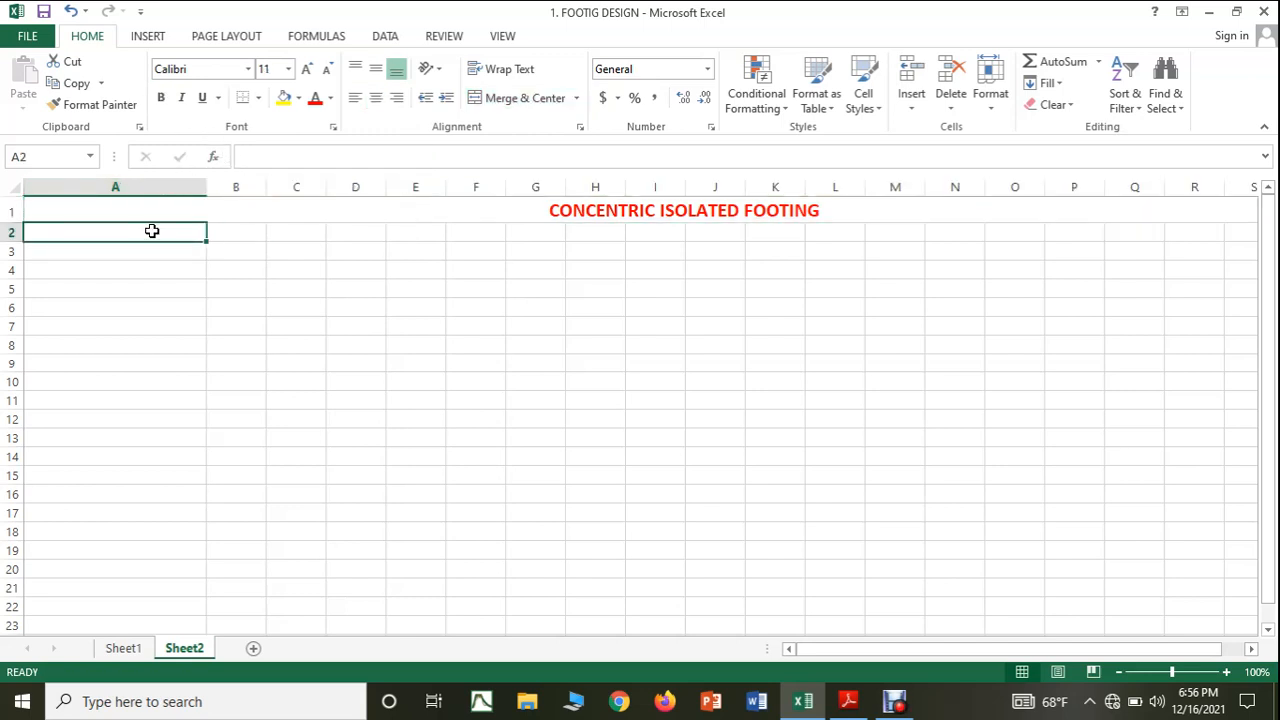
text(GRAD)
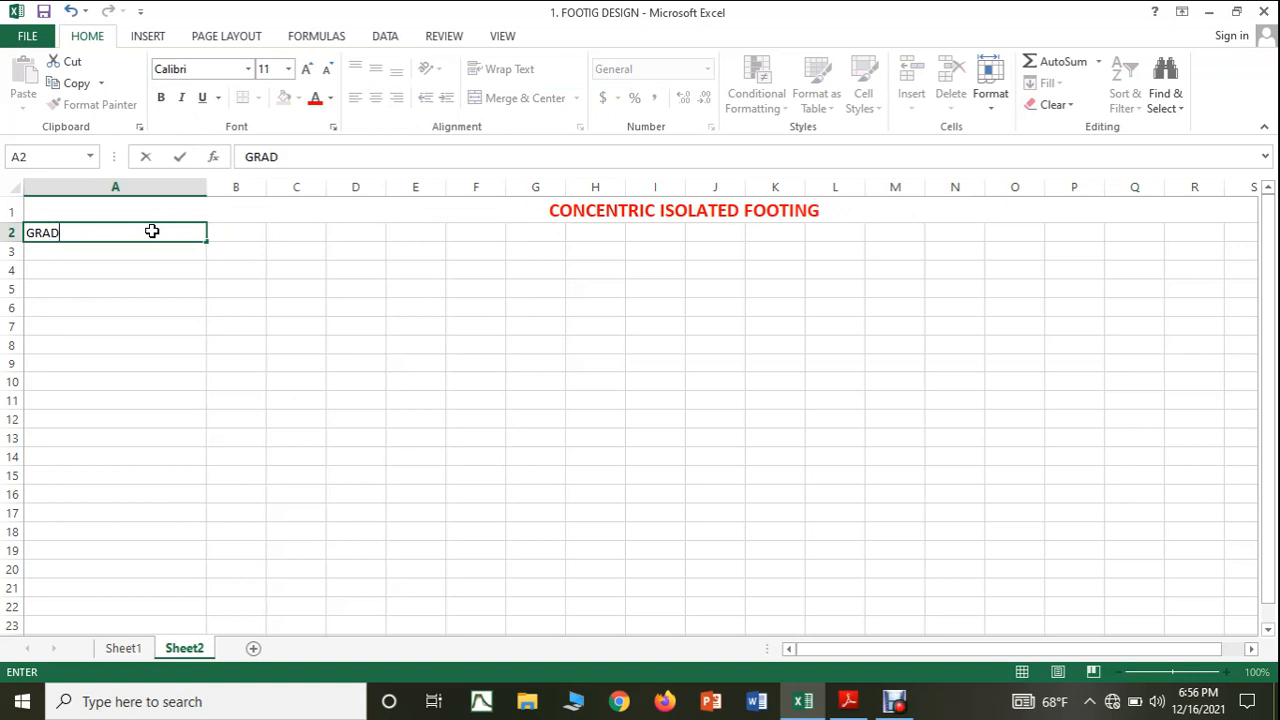
text(E OF CONCRETE)
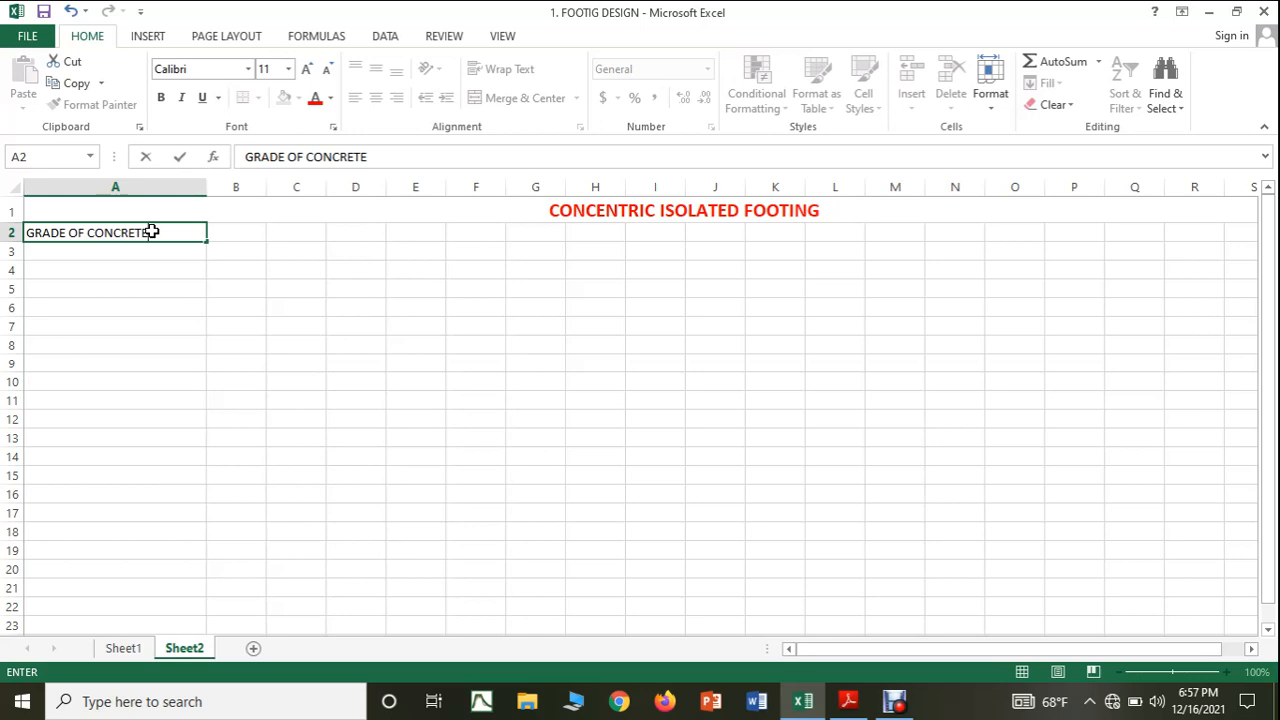
click(236, 231)
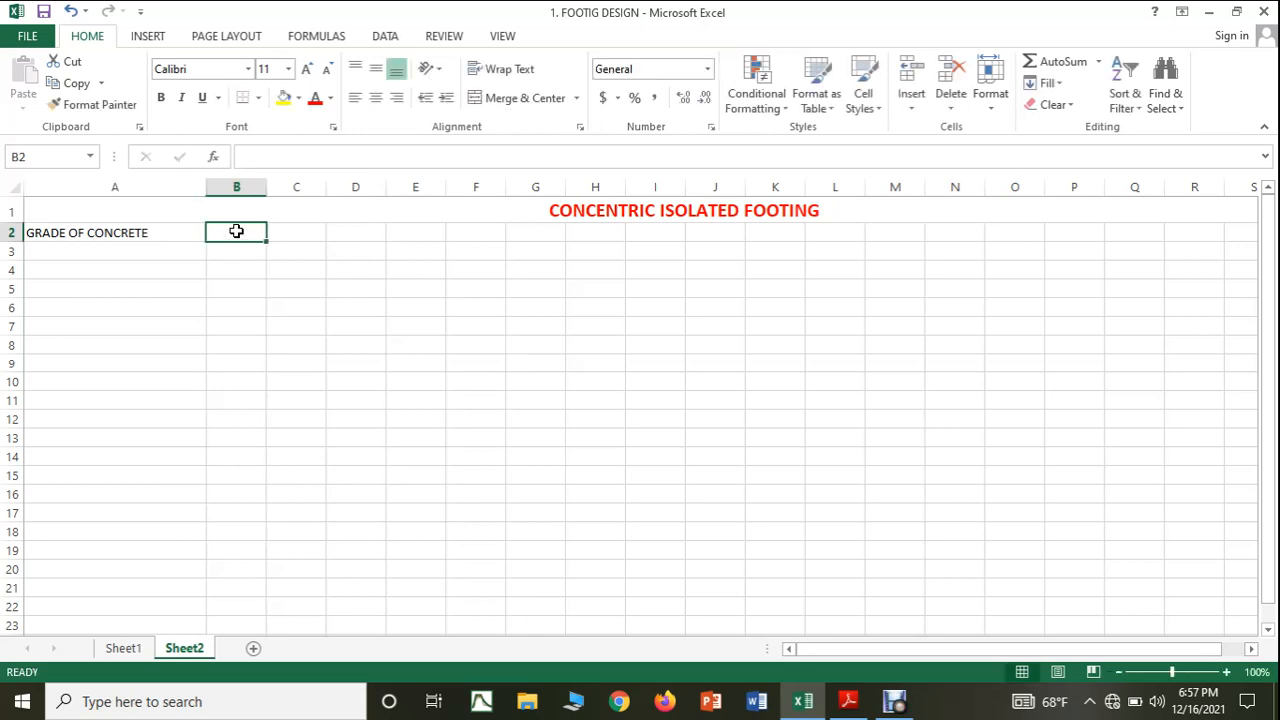
text(N/)
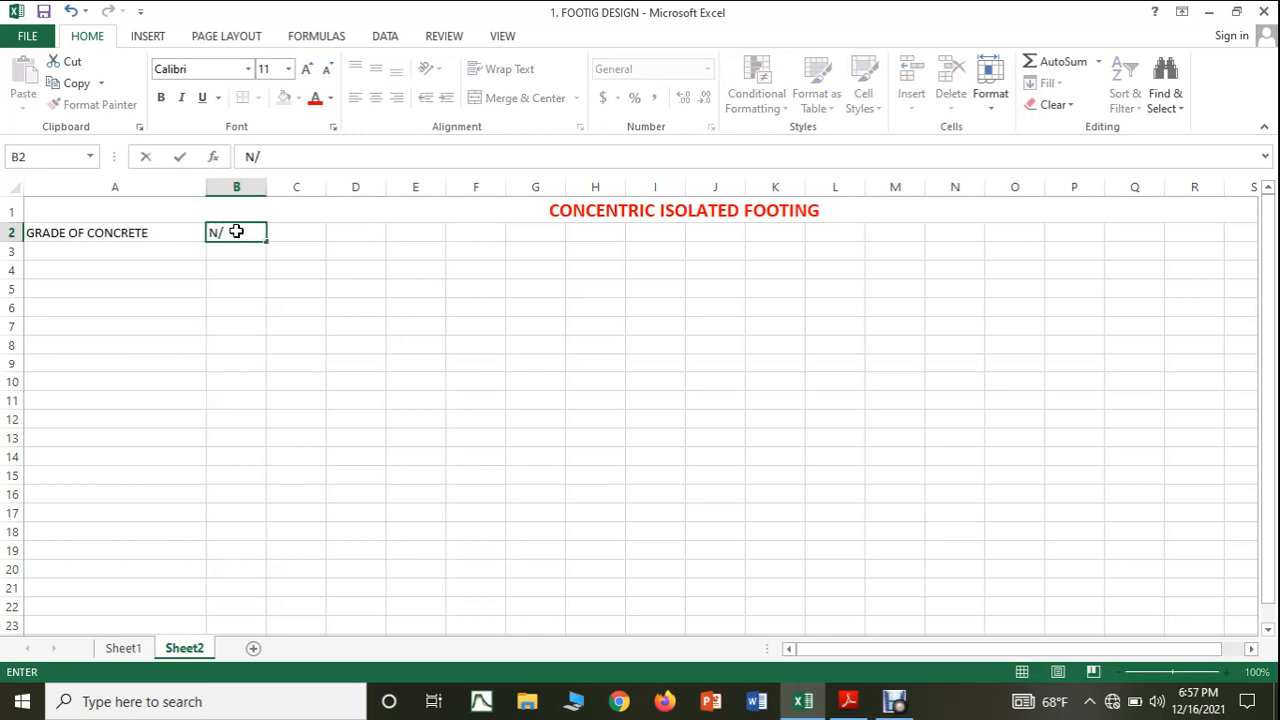
text(mm2)
click(268, 285)
Italicize the grade of concrete label and its unit in cells A2 and B2.
drag(100, 236, 214, 233)
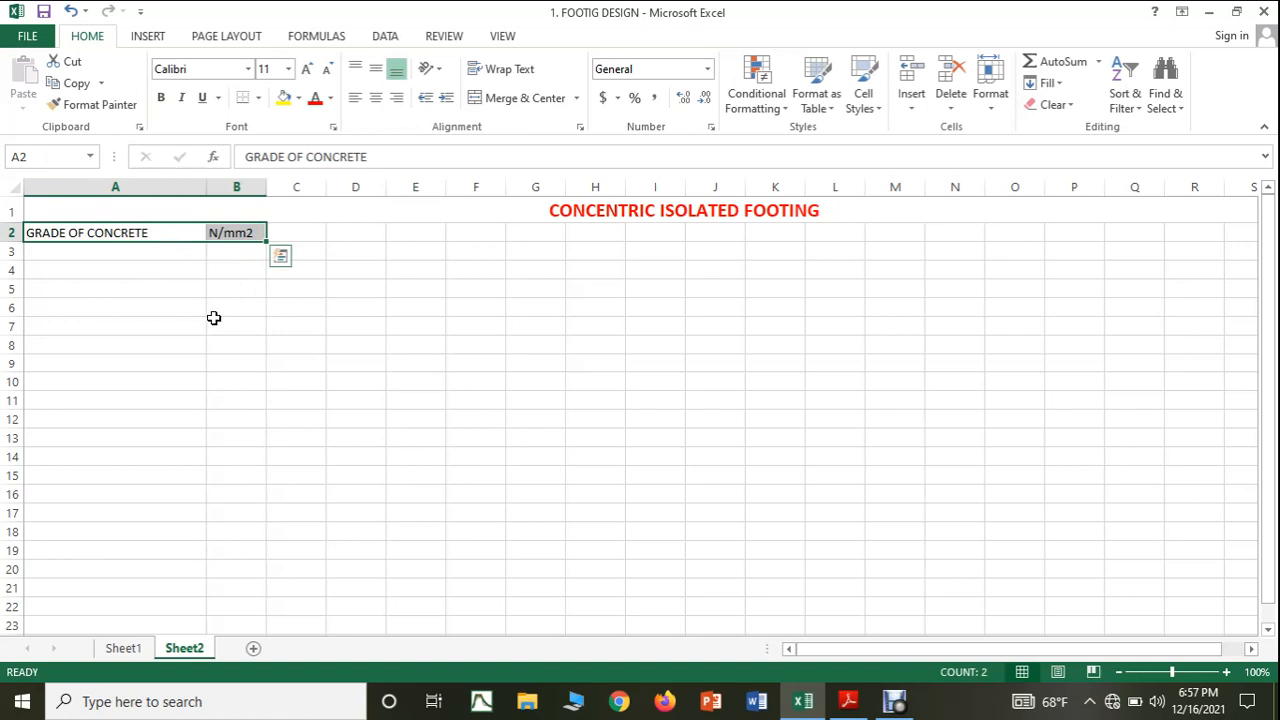
click(187, 101)
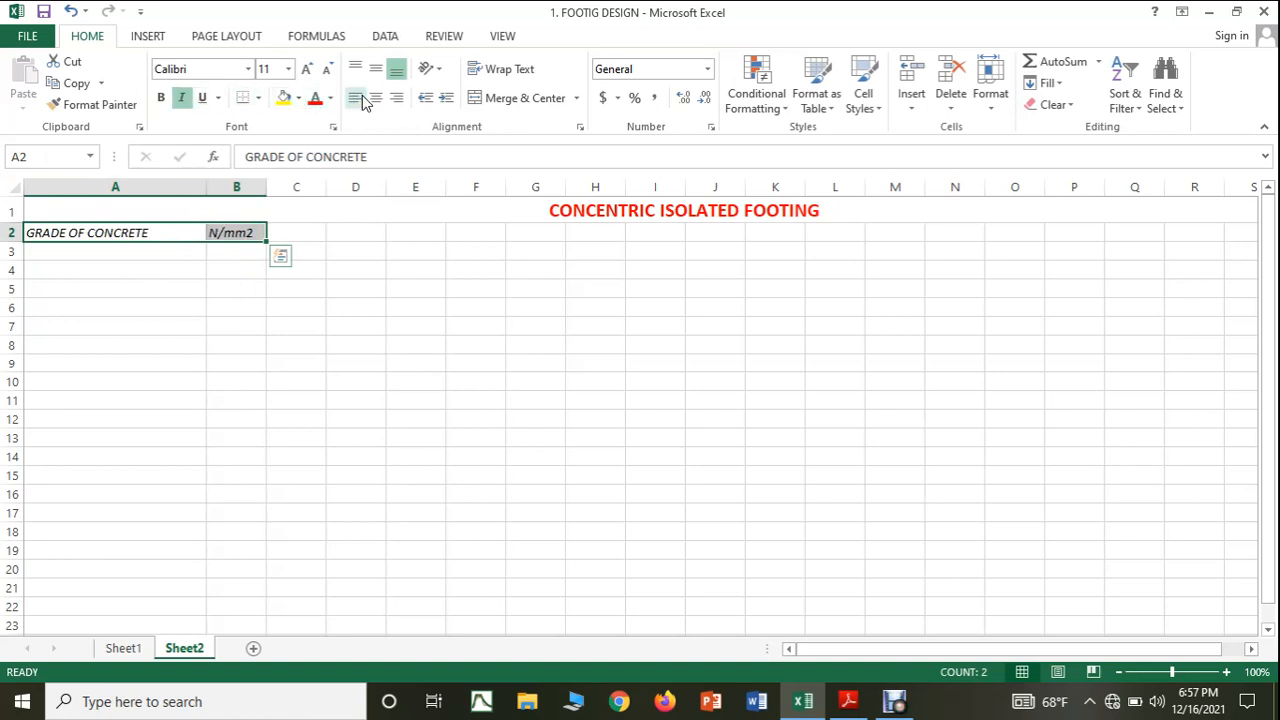
click(448, 360)
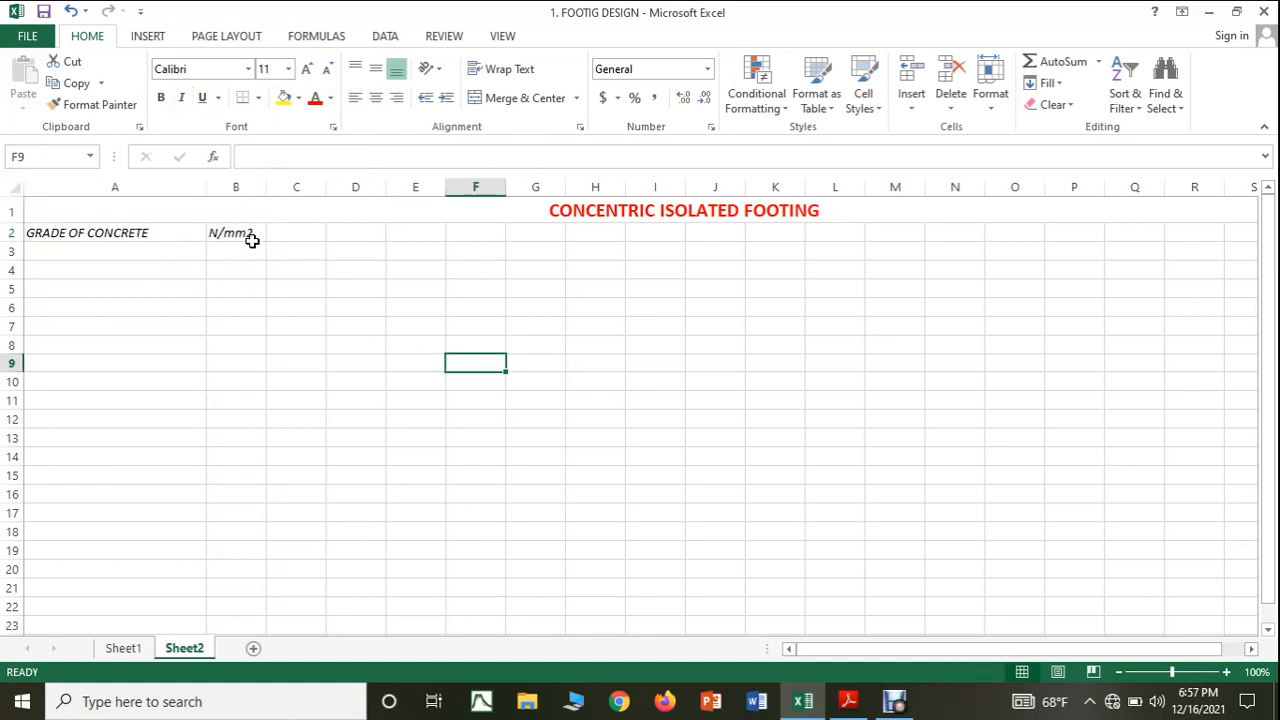
Consult the axial load entry in the PDF notes and enter AXIAL LOAD ON THE COLUMN in Excel cell A3 with unit KN in B3.
click(849, 701)
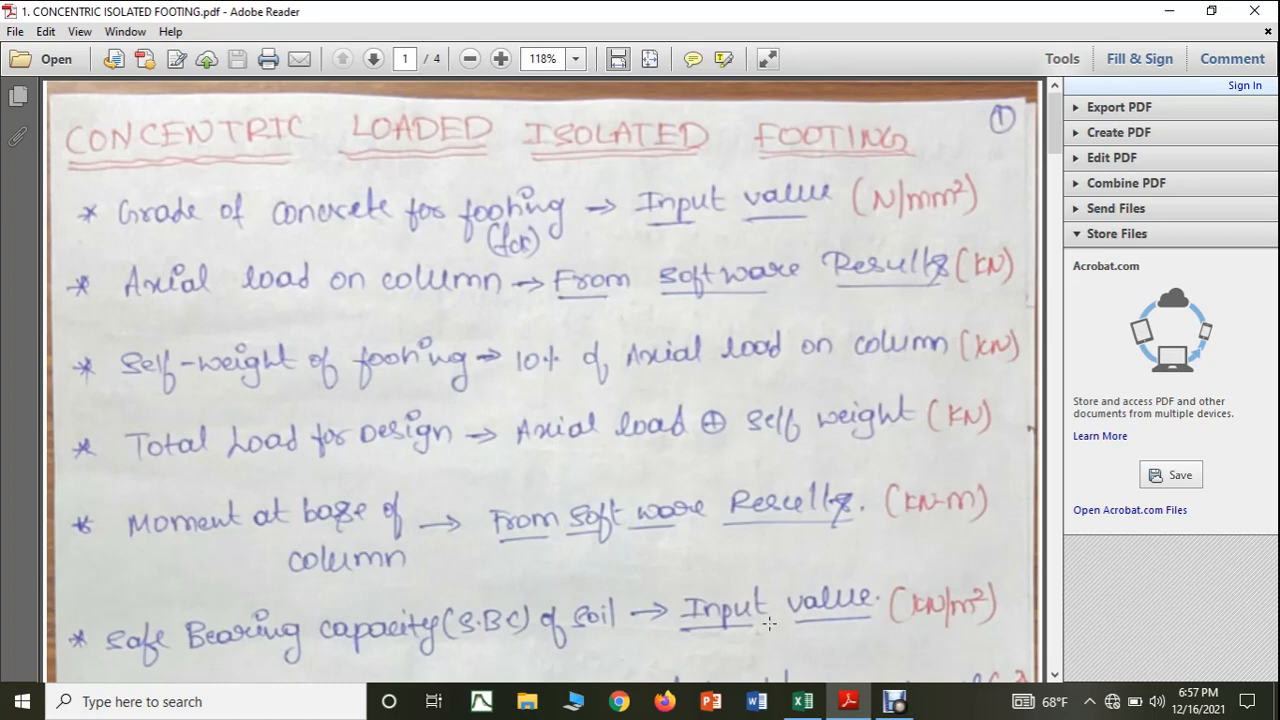
click(802, 701)
click(113, 253)
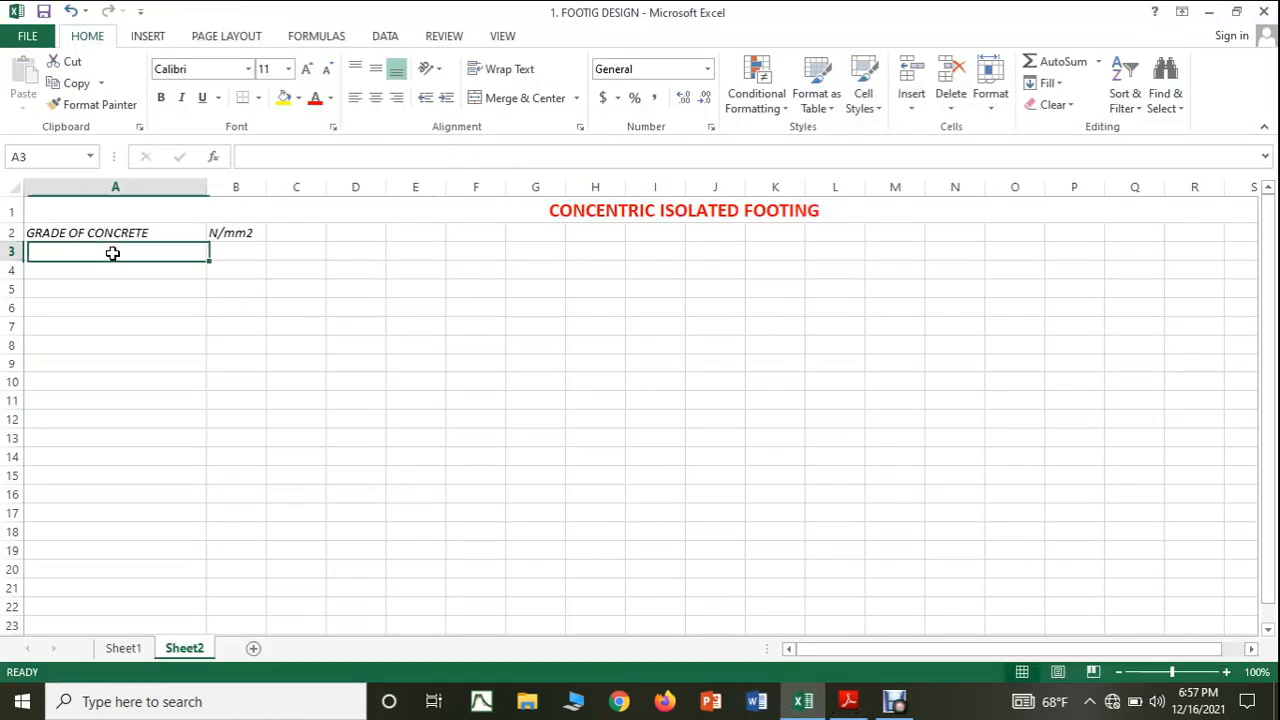
text(A)
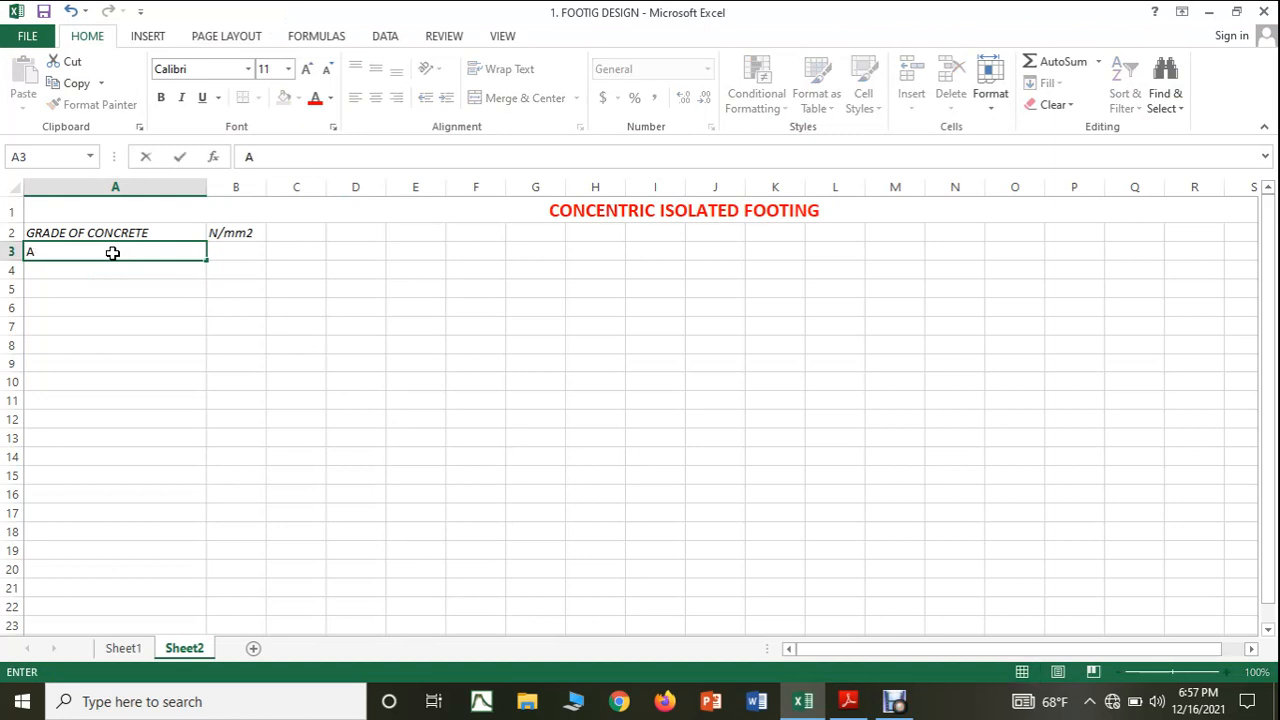
text(XIAL LOAD)
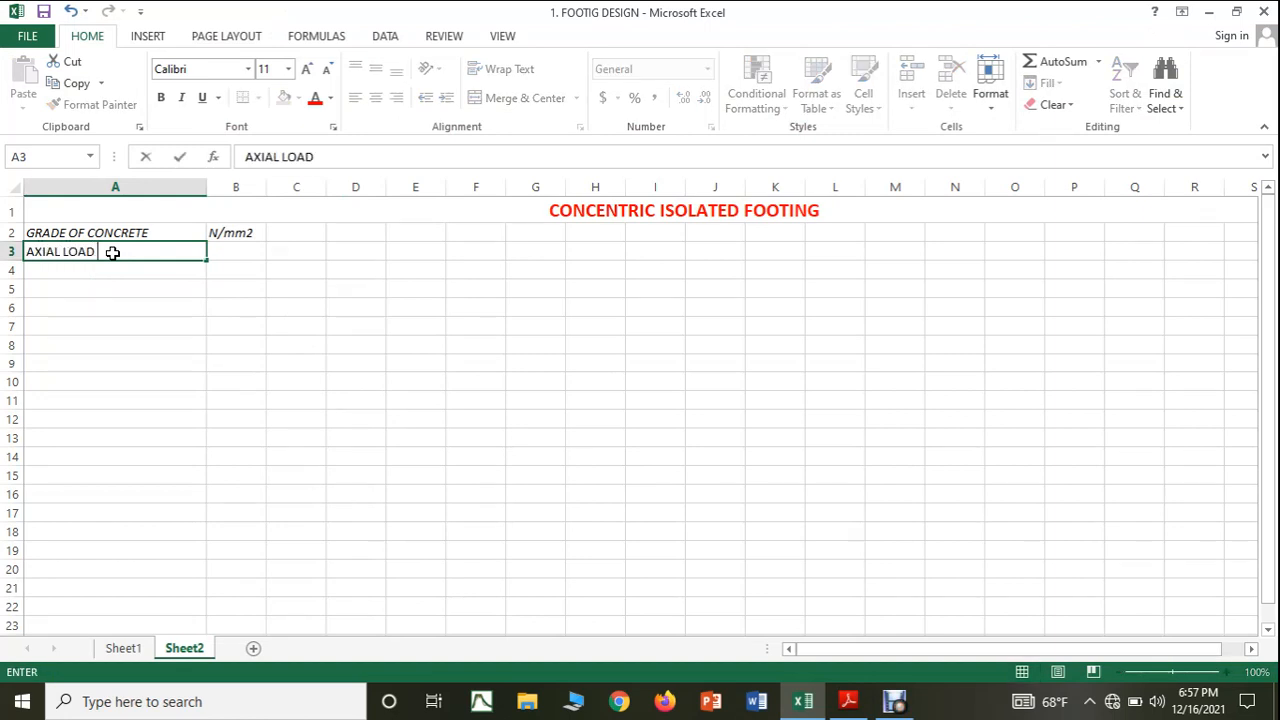
text( ON THE COLUMN)
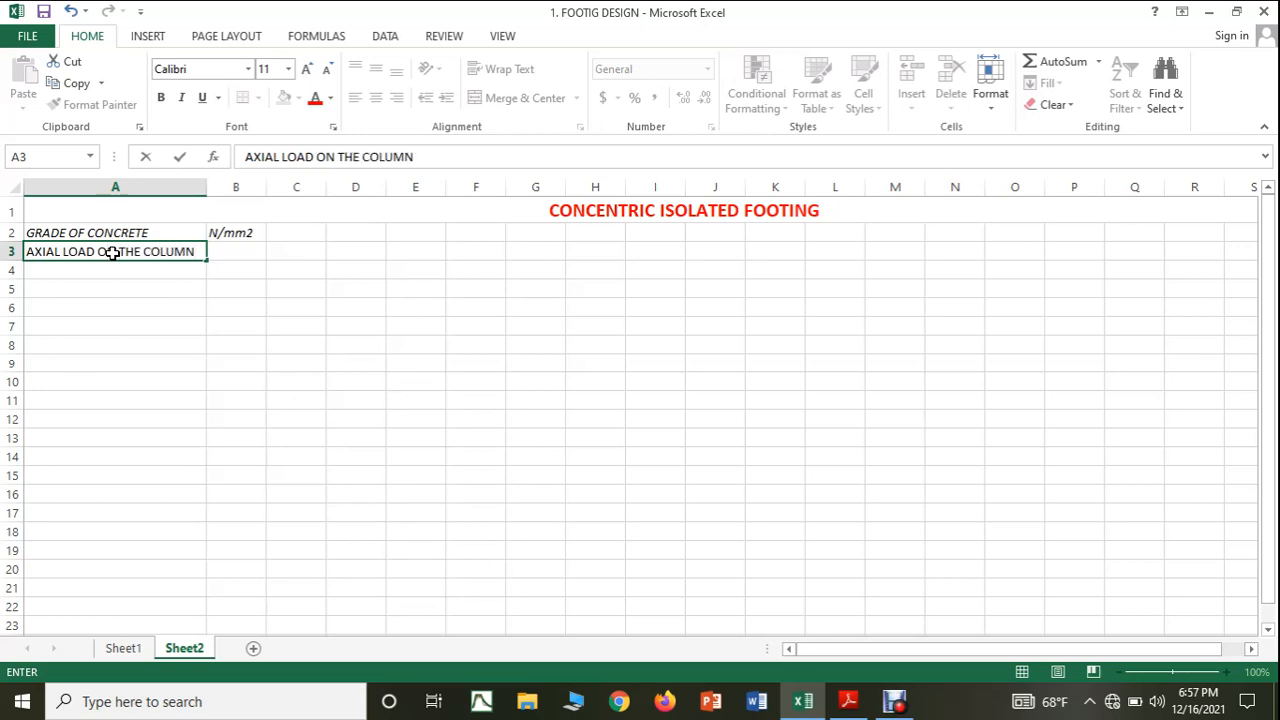
click(220, 250)
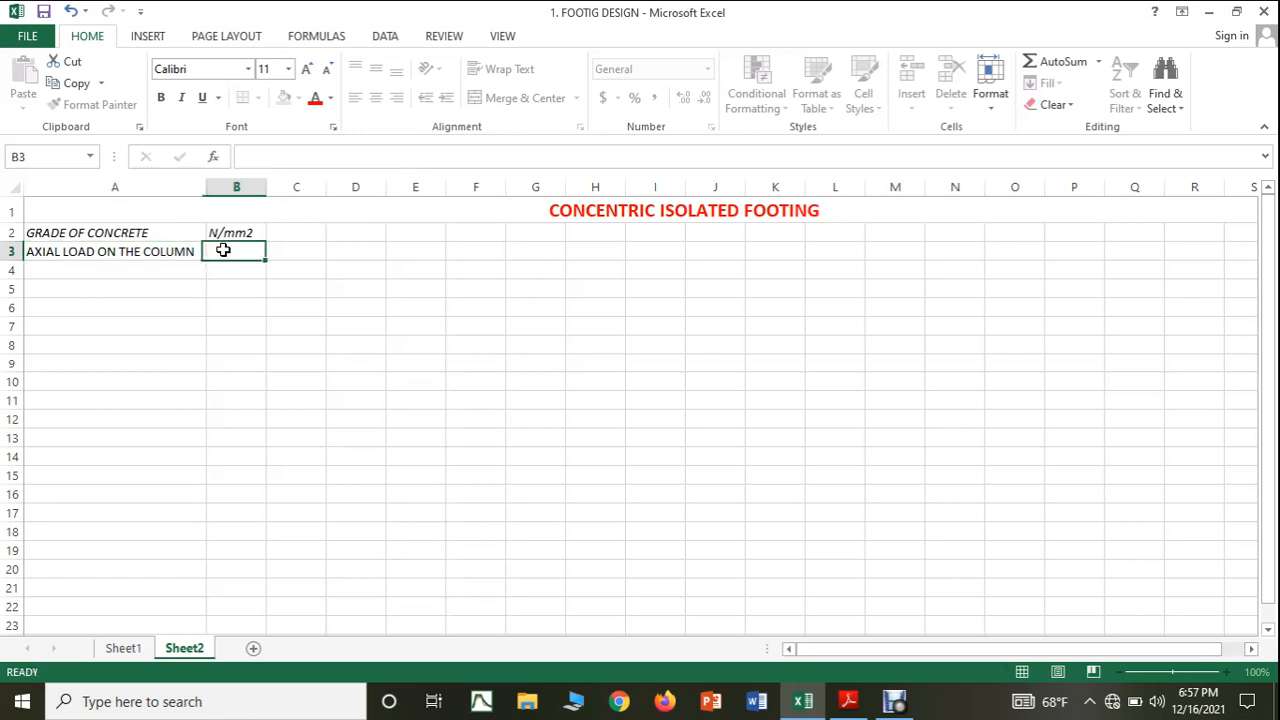
text(KN)
click(271, 289)
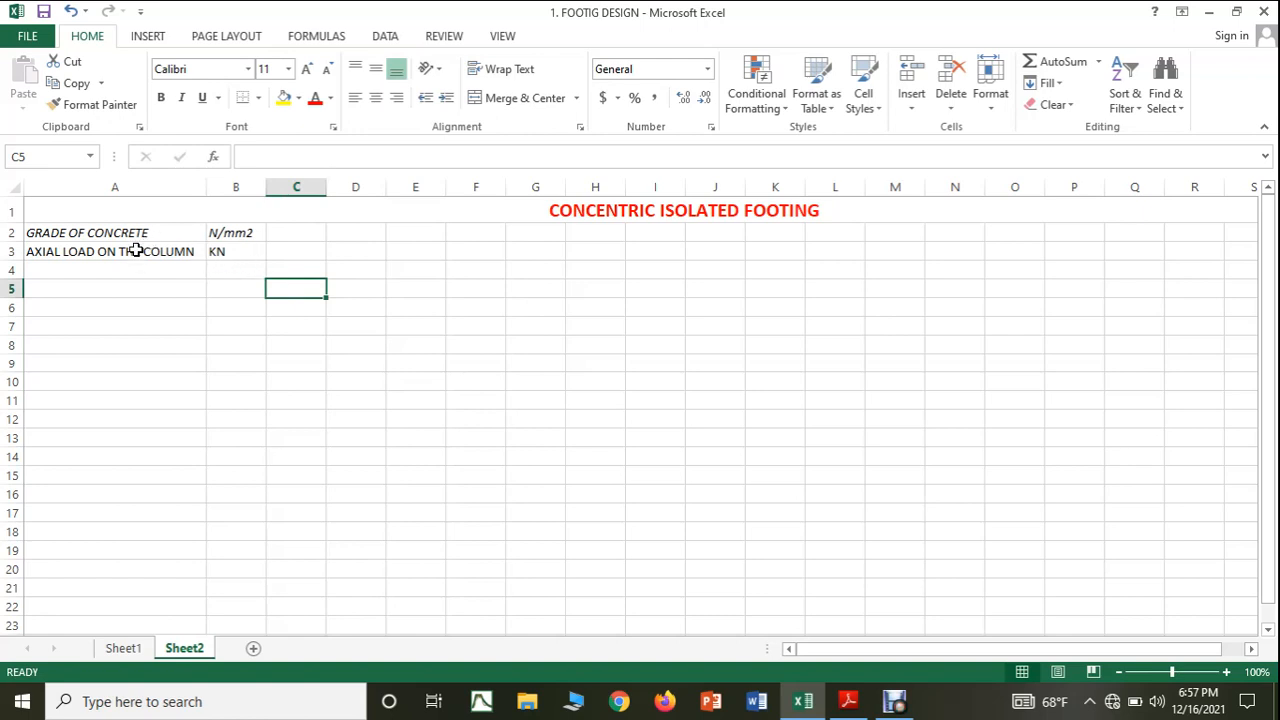
Italicize the axial load label and its unit in cells A3 and B3.
drag(137, 251, 214, 253)
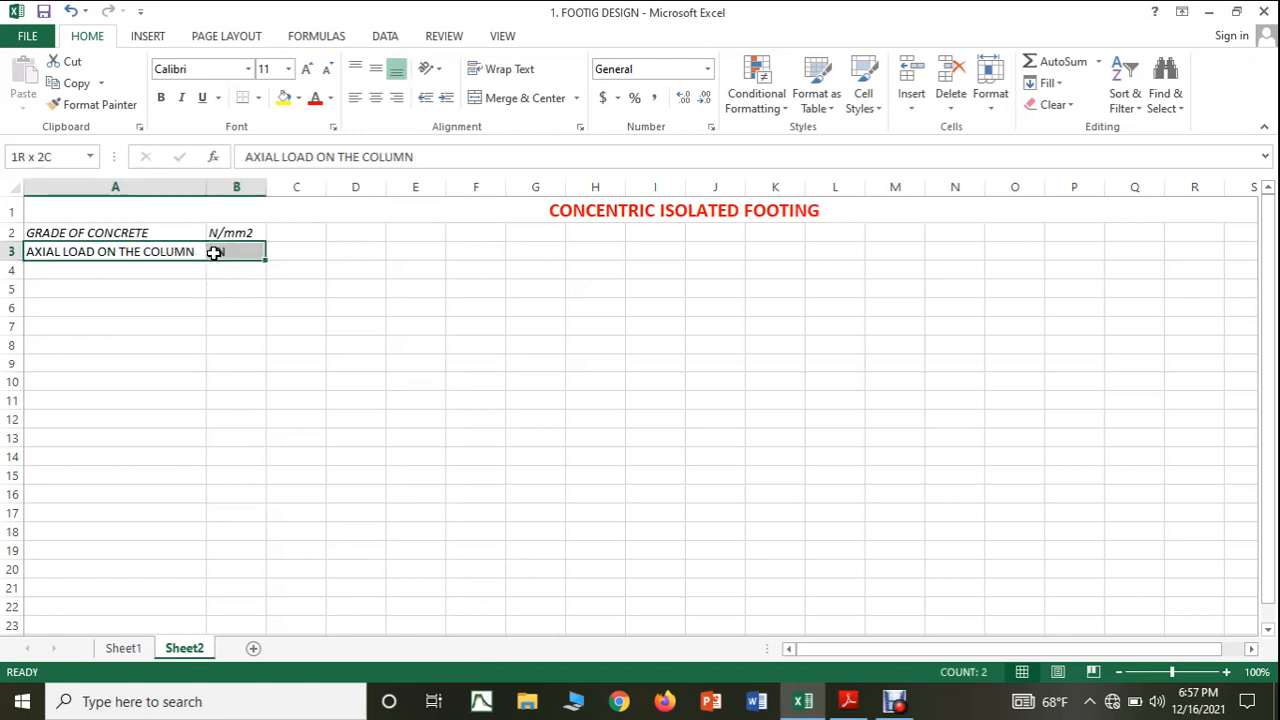
click(181, 97)
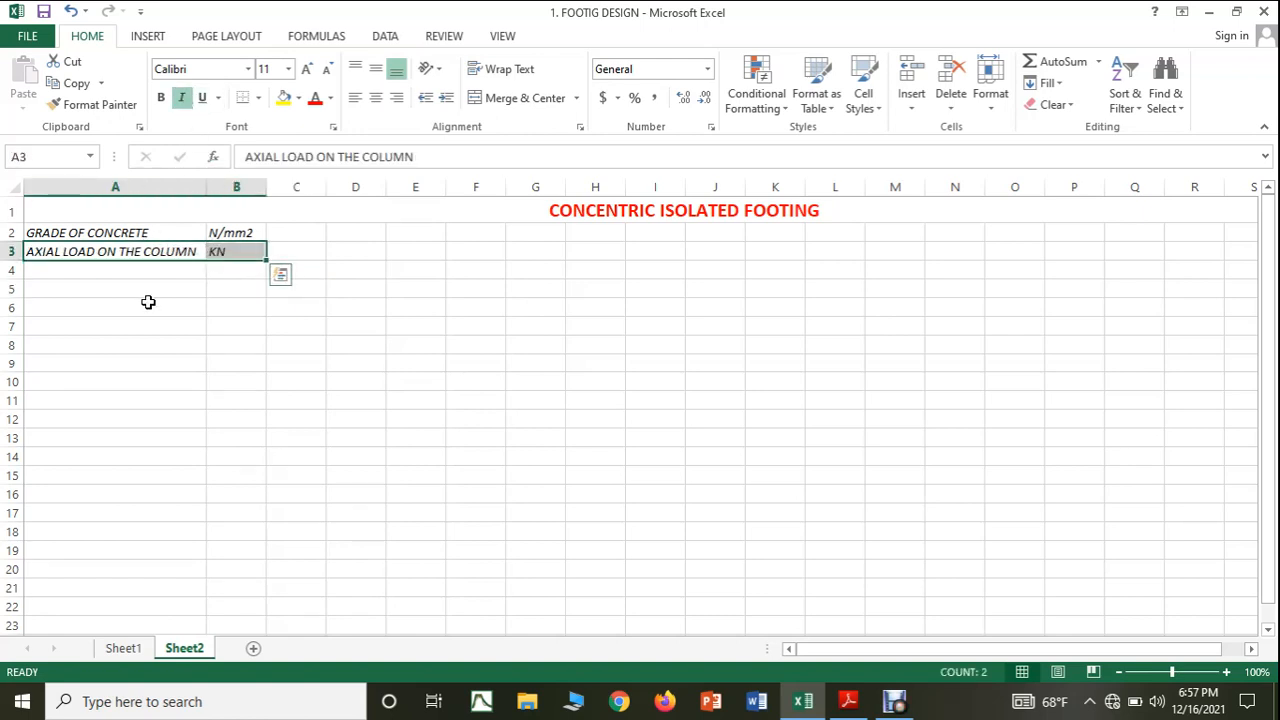
click(331, 357)
Consult the self-weight entry in the PDF notes and enter the label SELF WEIGHT OF THE FOOTING in Excel cell A4.
click(849, 703)
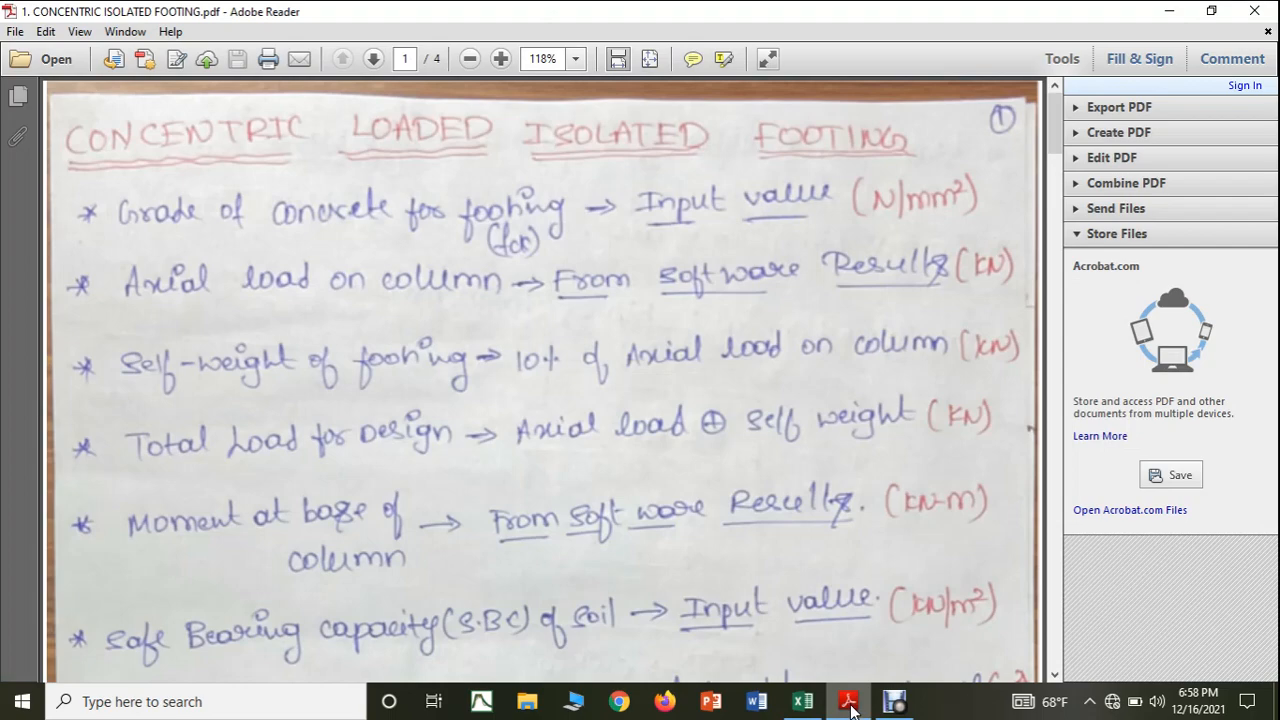
click(849, 703)
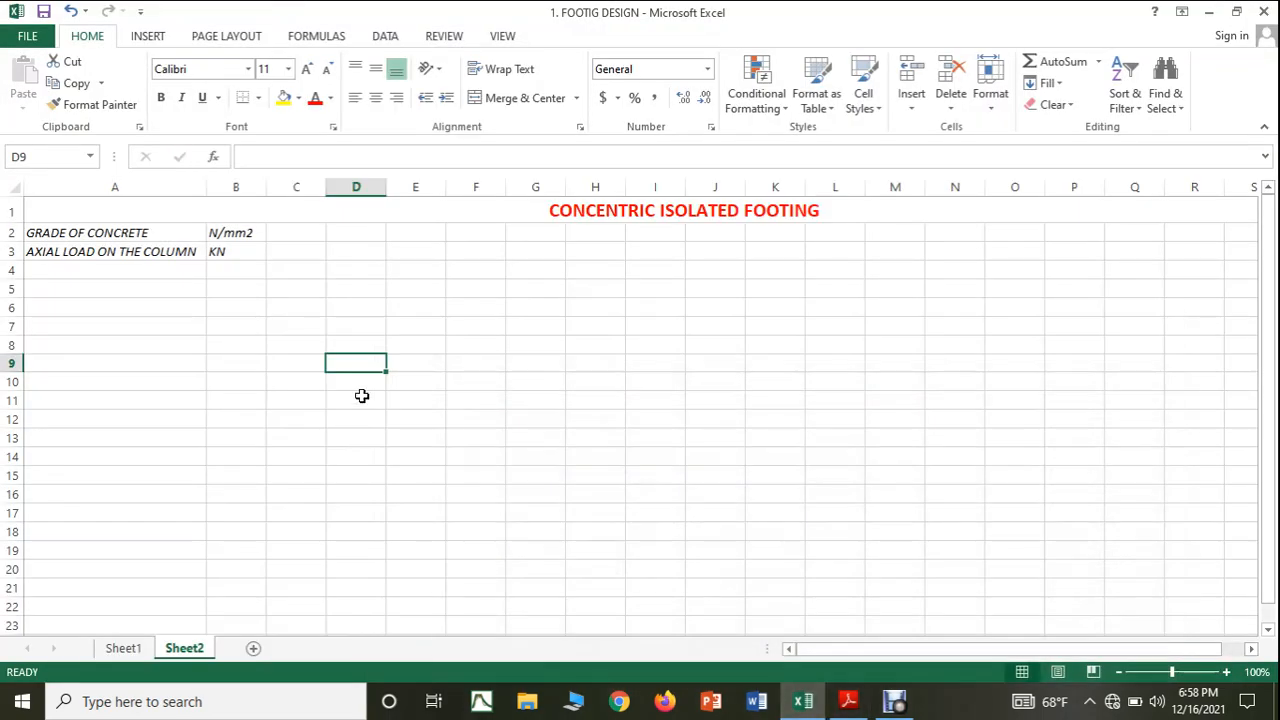
click(90, 271)
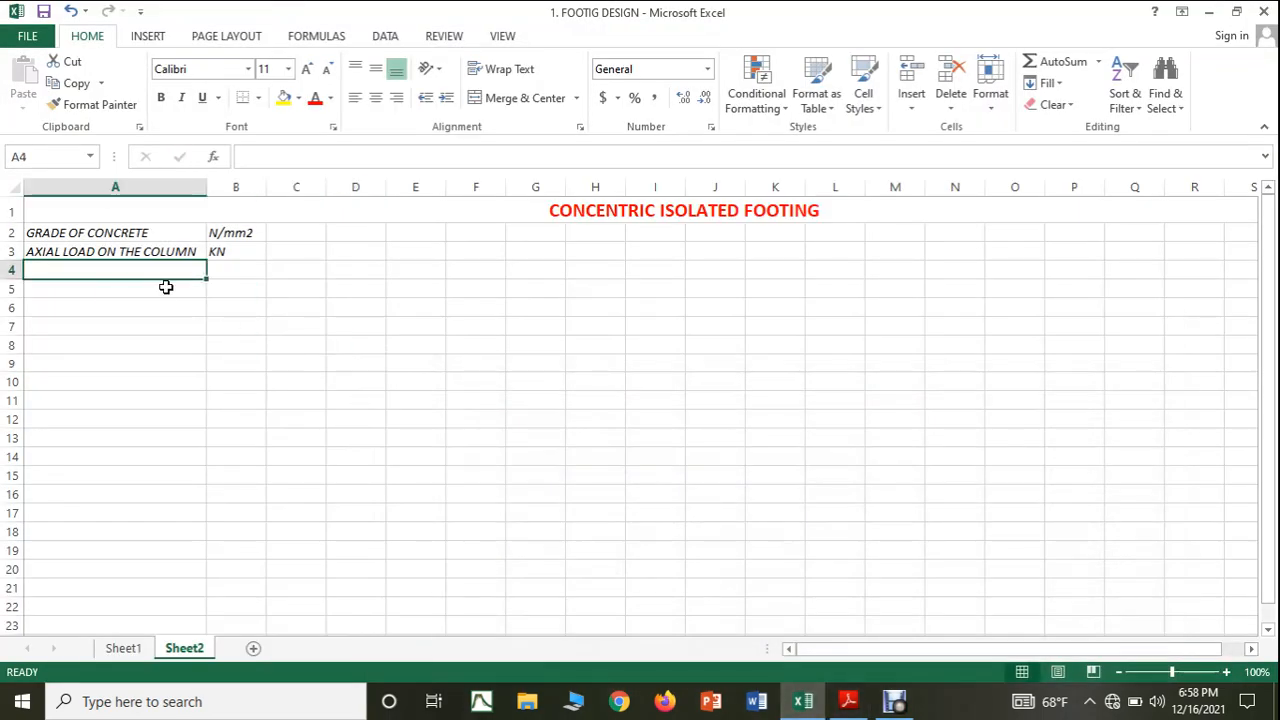
text(SELF )
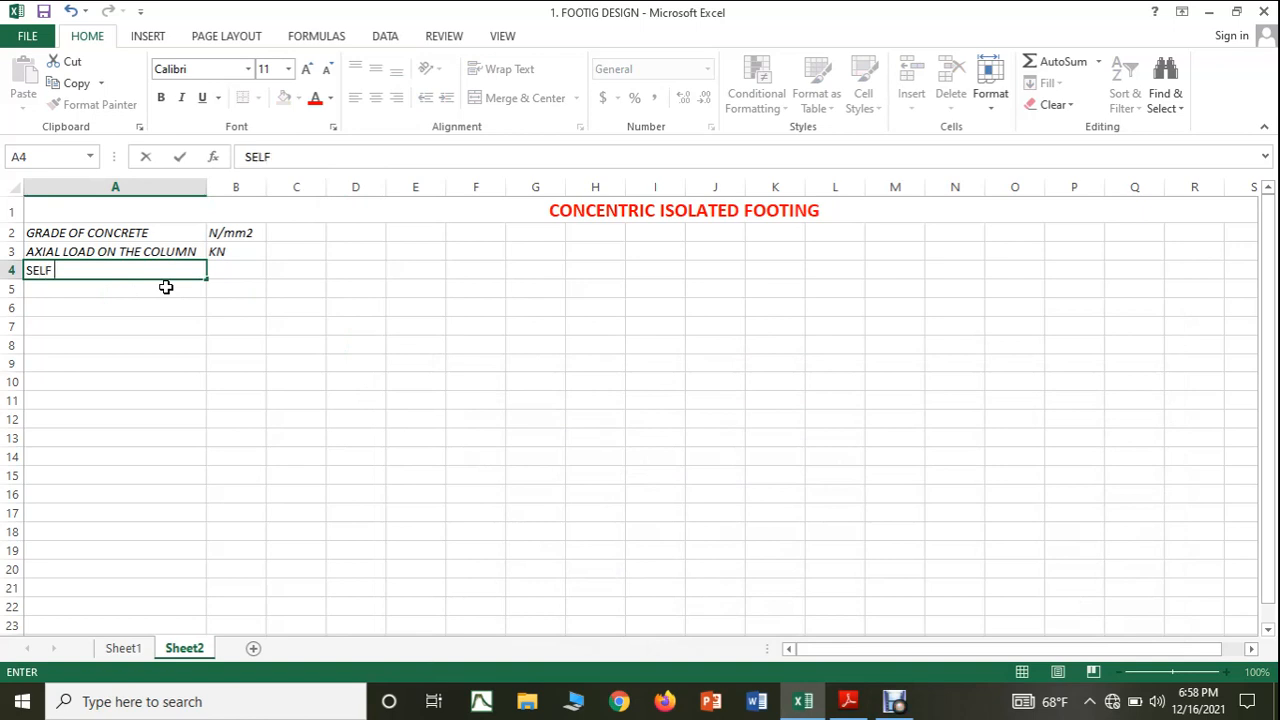
text(WEIGHT OF THE)
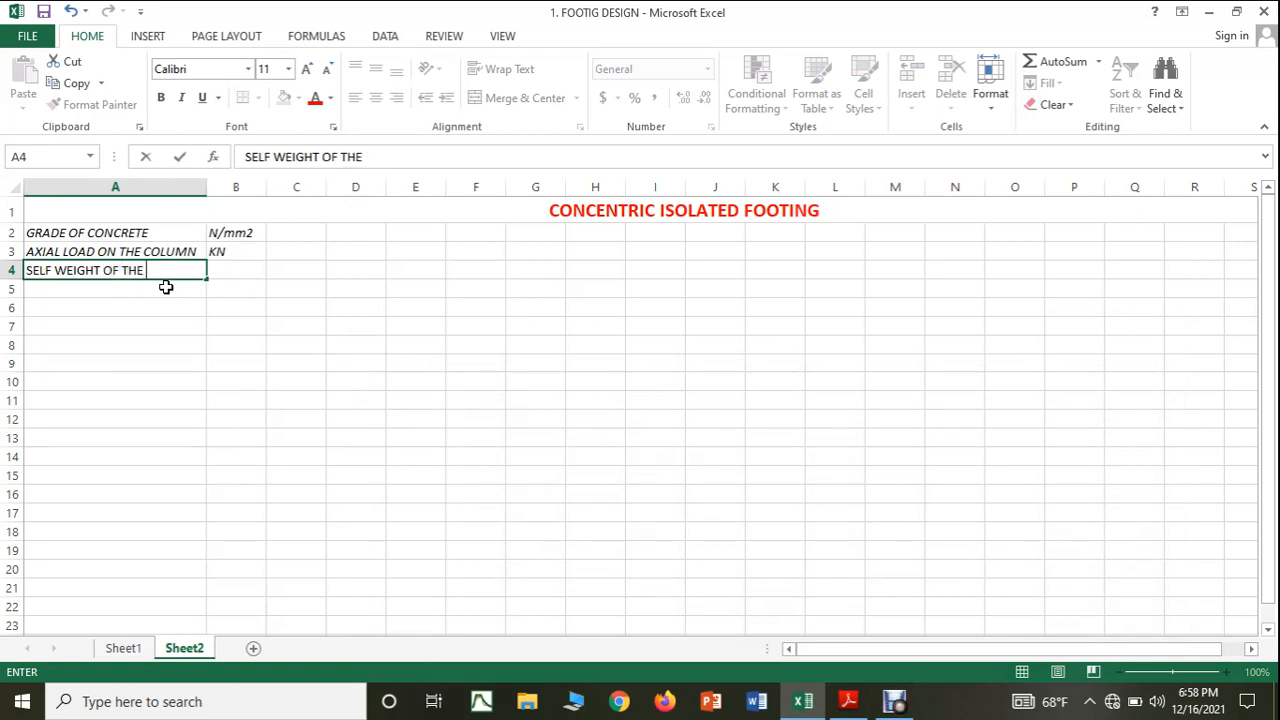
text( FOOTING)
click(214, 346)
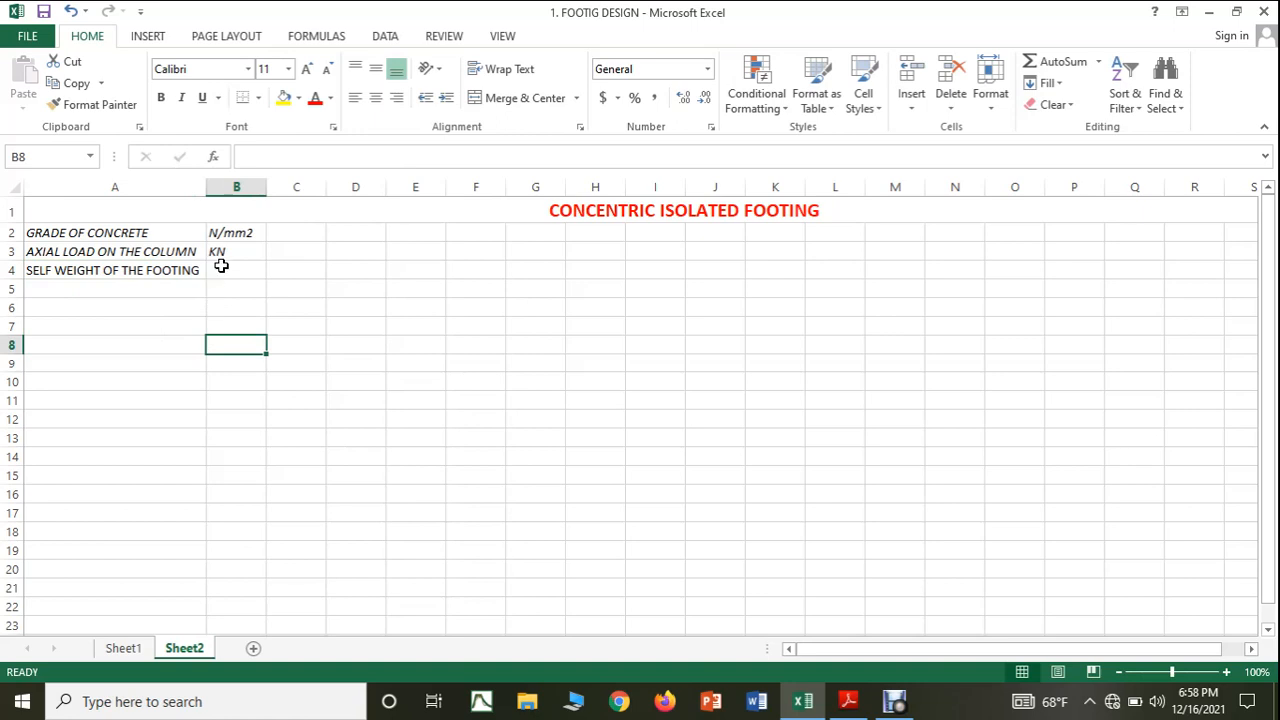
Enter the unit KN for the footing's self weight in cell B4.
click(221, 266)
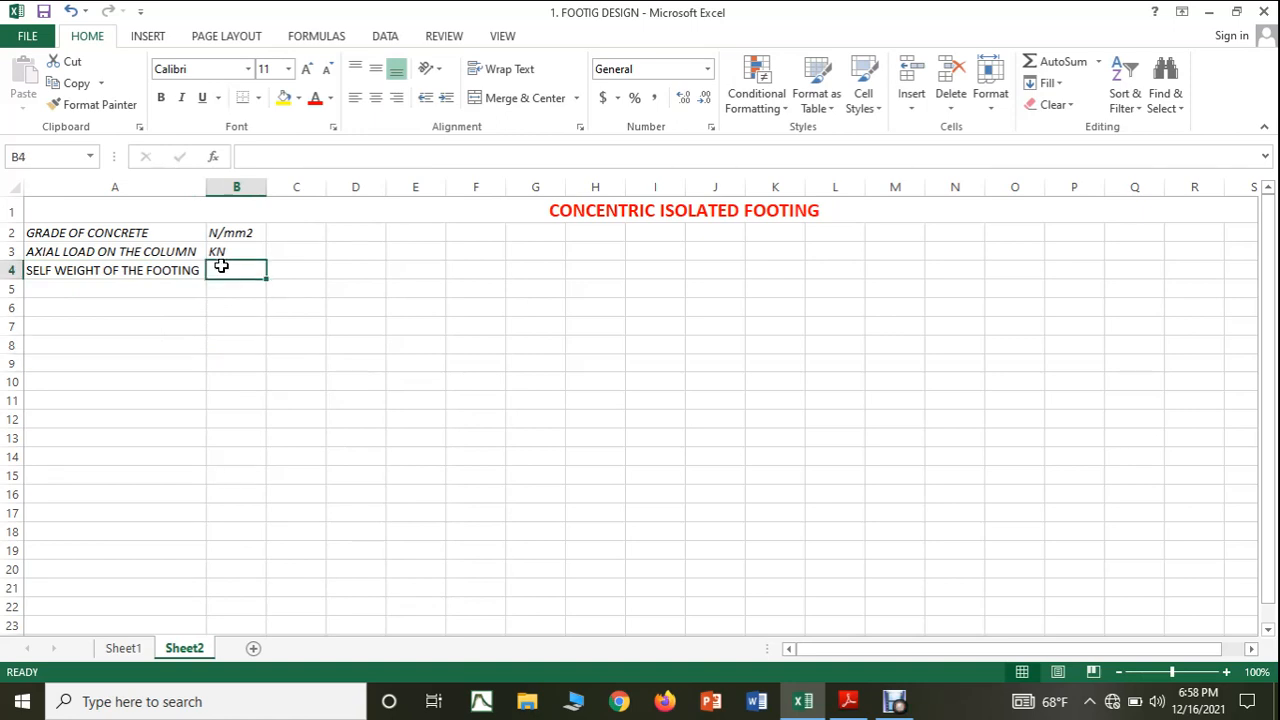
text(KN)
key(Return)
key(Down)
key(Down)
key(Down)
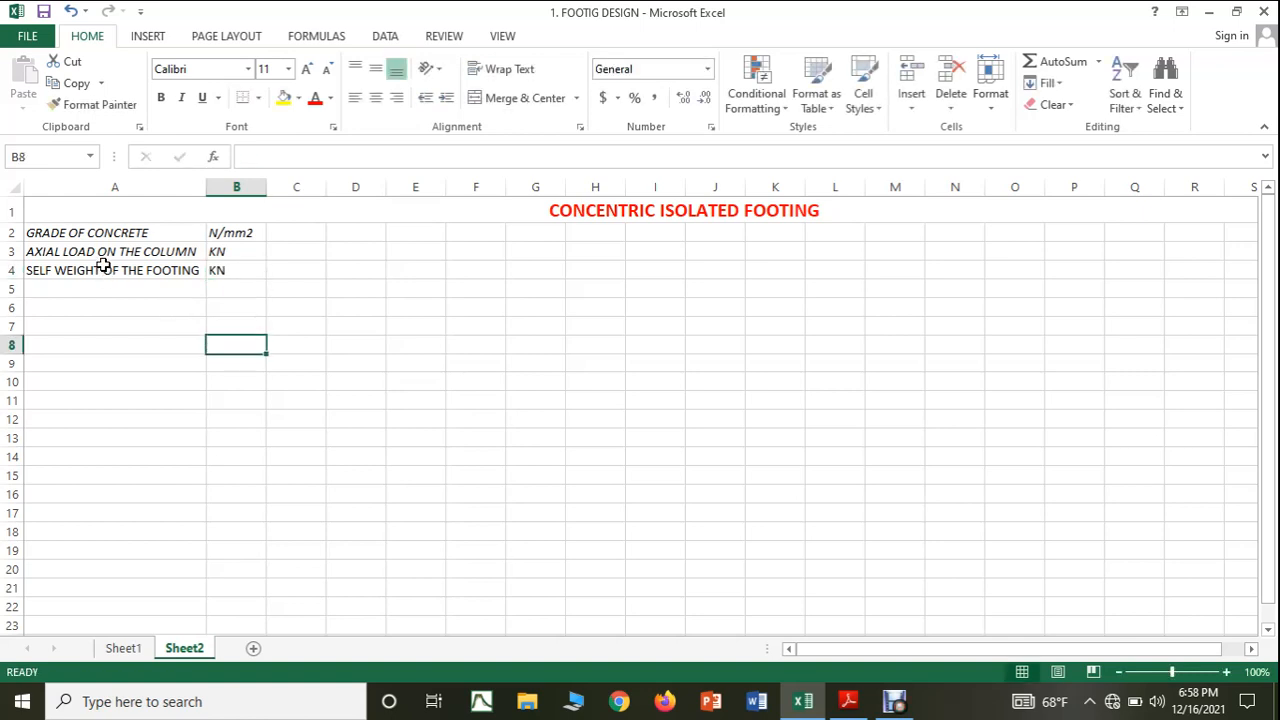
Increase the height of row 4 to nearly double and vertically middle-align the self-weight label and unit in A4 and B4.
click(149, 262)
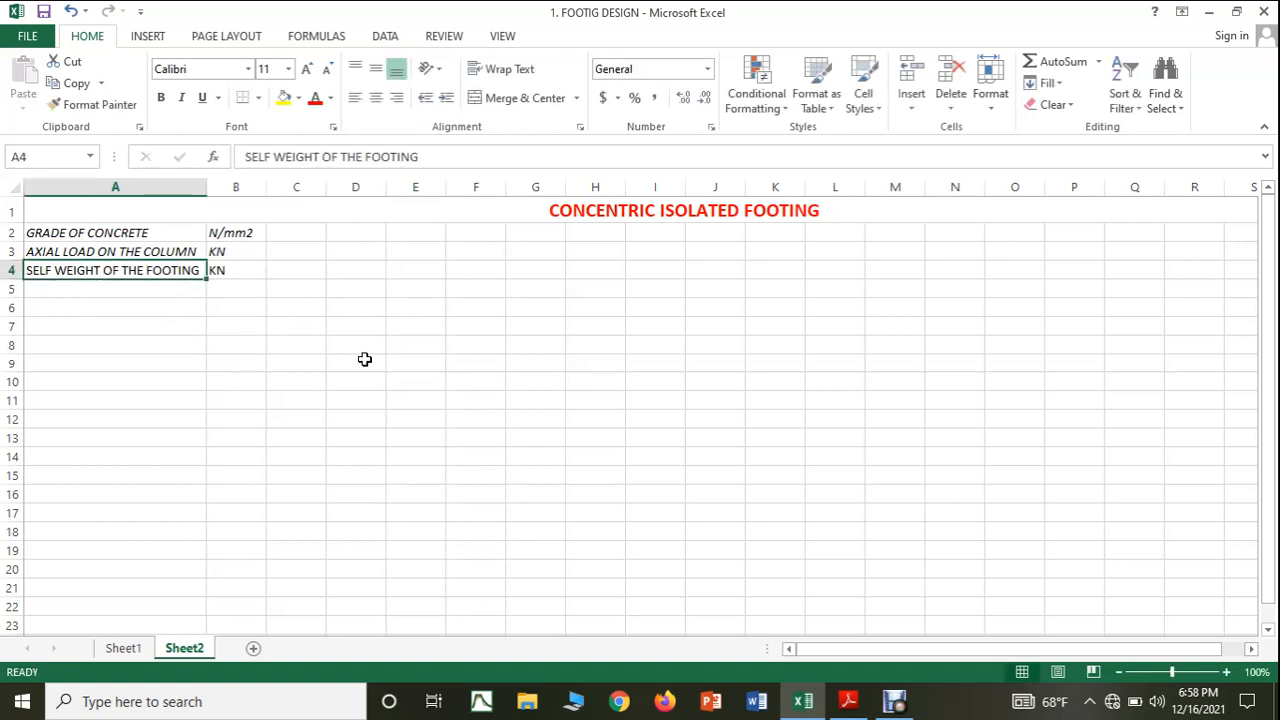
drag(8, 261, 220, 280)
key(ctrl+z)
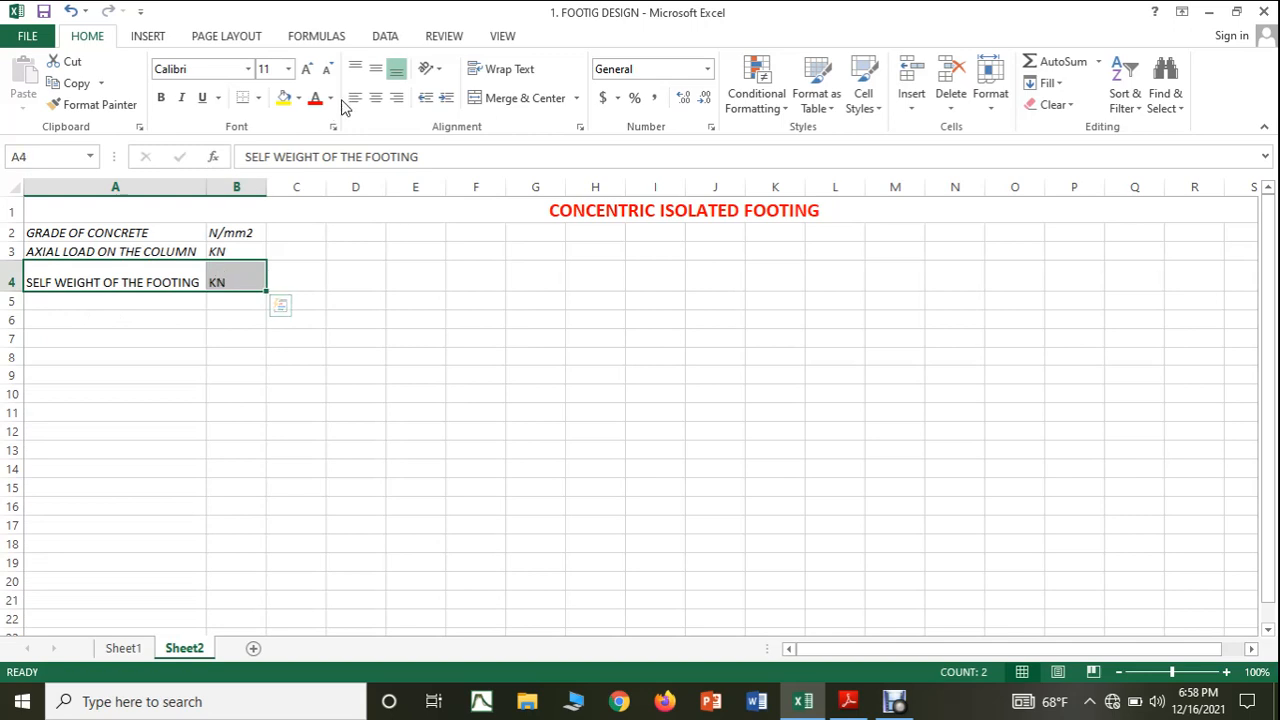
click(377, 68)
click(365, 282)
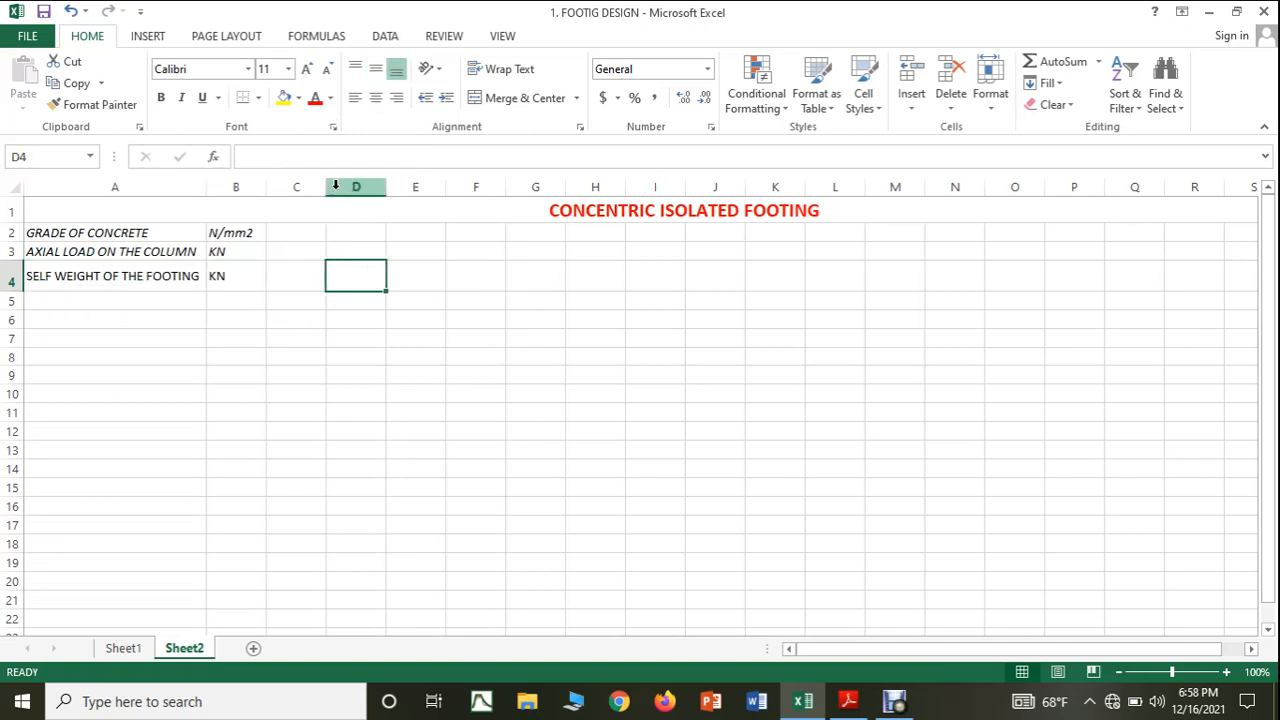
Enter 25 as the grade of concrete in cell C2 and centre the contents of column C horizontally.
click(300, 186)
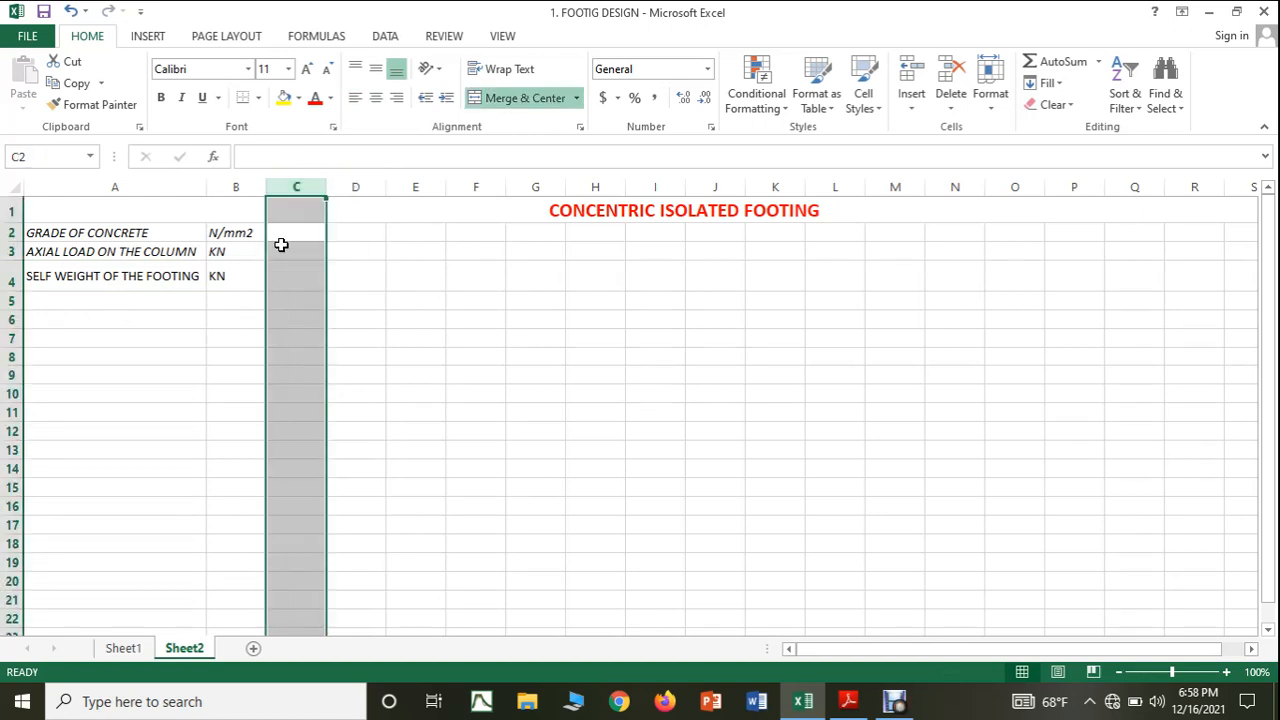
click(297, 235)
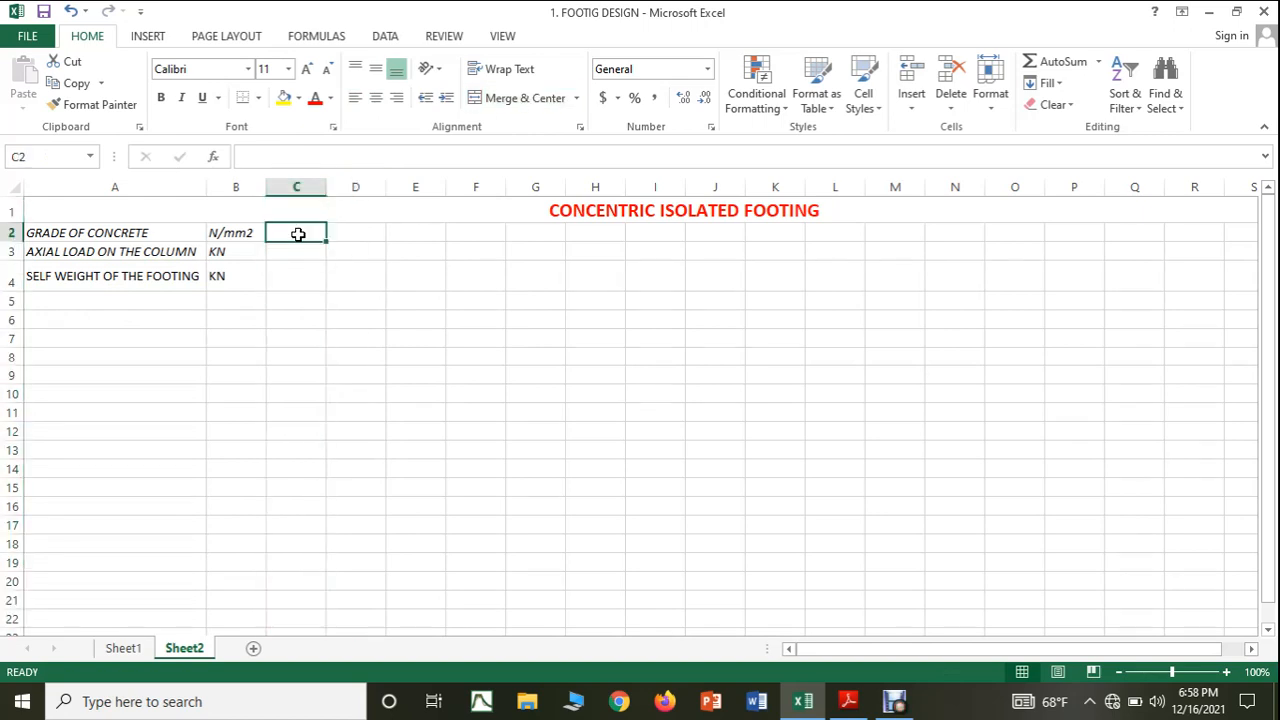
text(25)
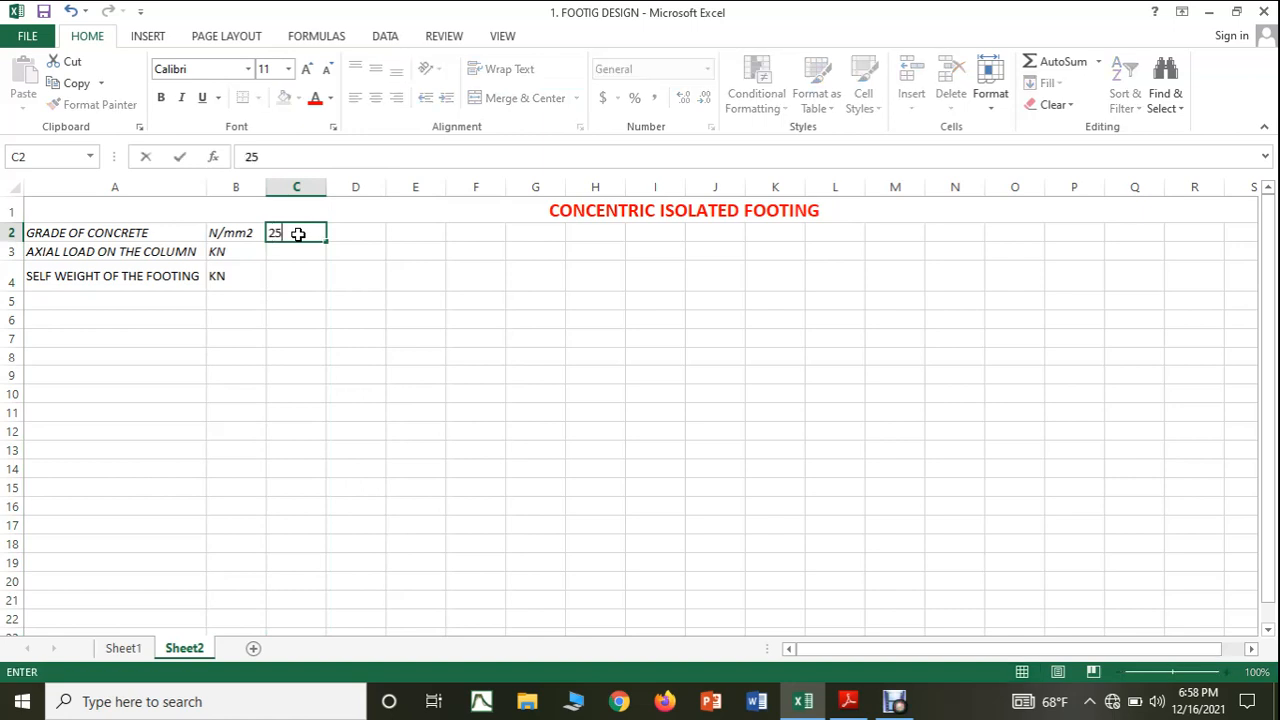
click(318, 264)
click(298, 187)
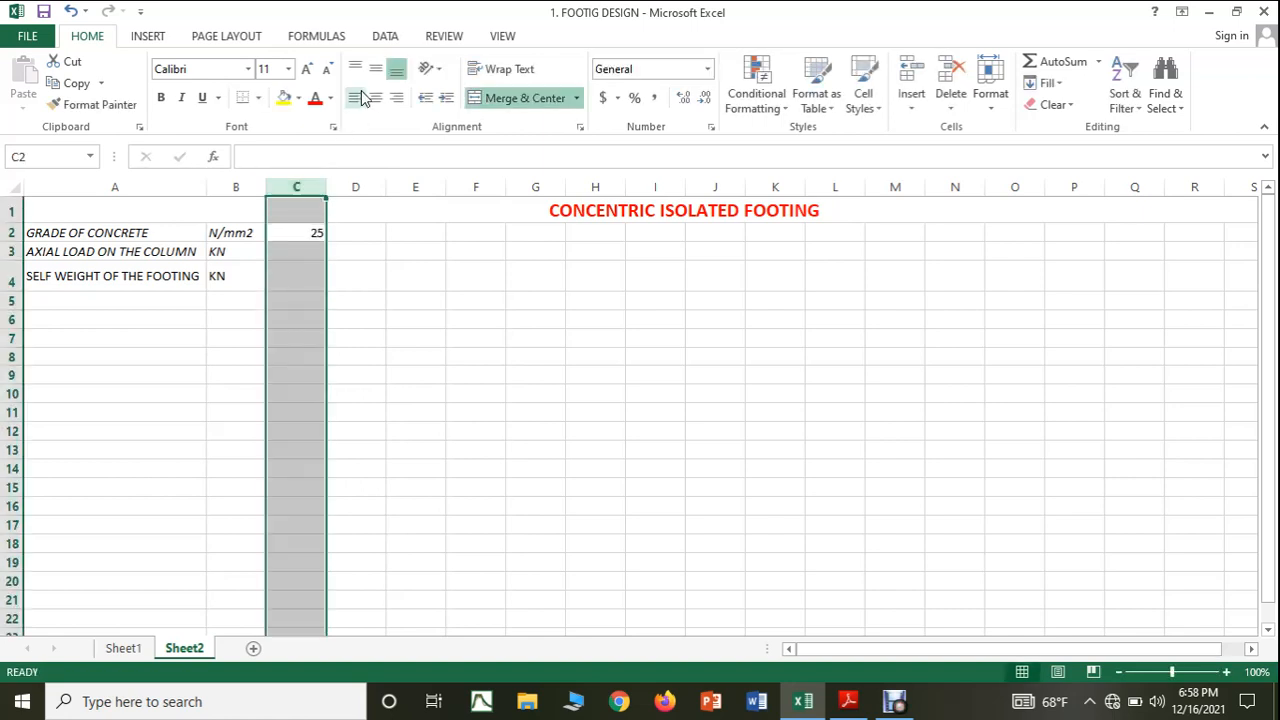
click(375, 97)
click(382, 272)
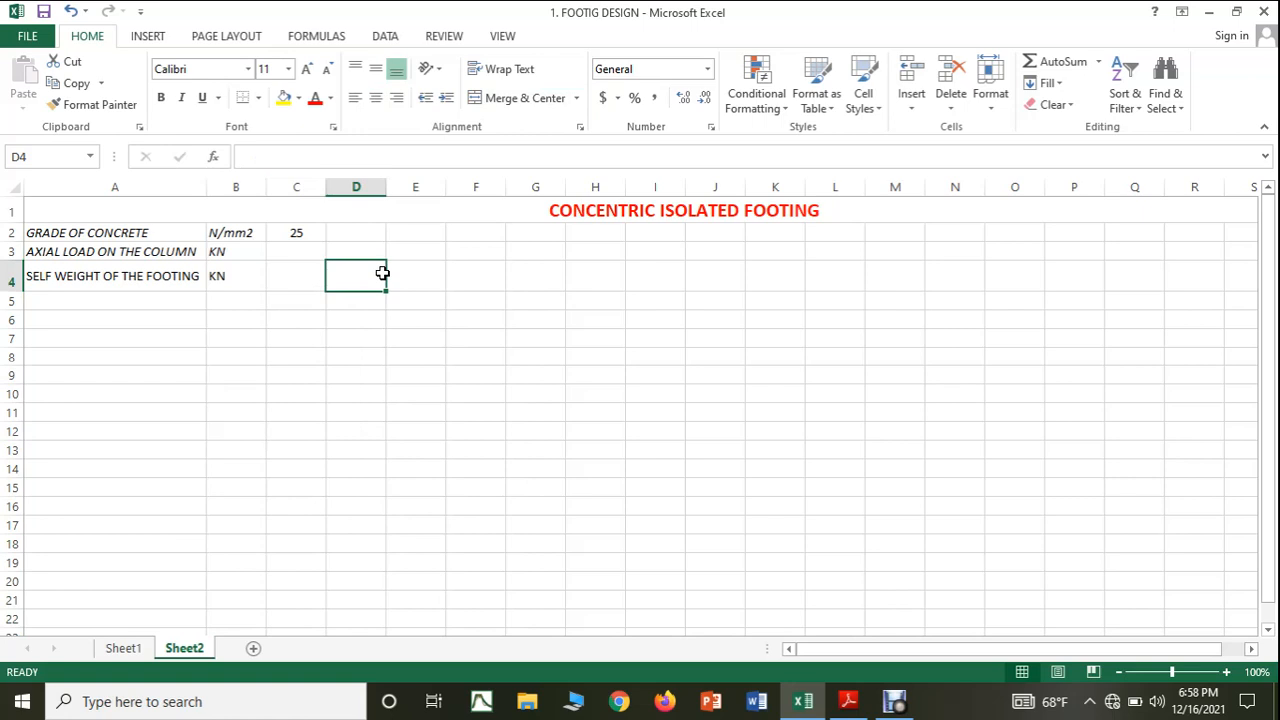
Enter 700 as the axial load on the column in cell C3.
click(305, 251)
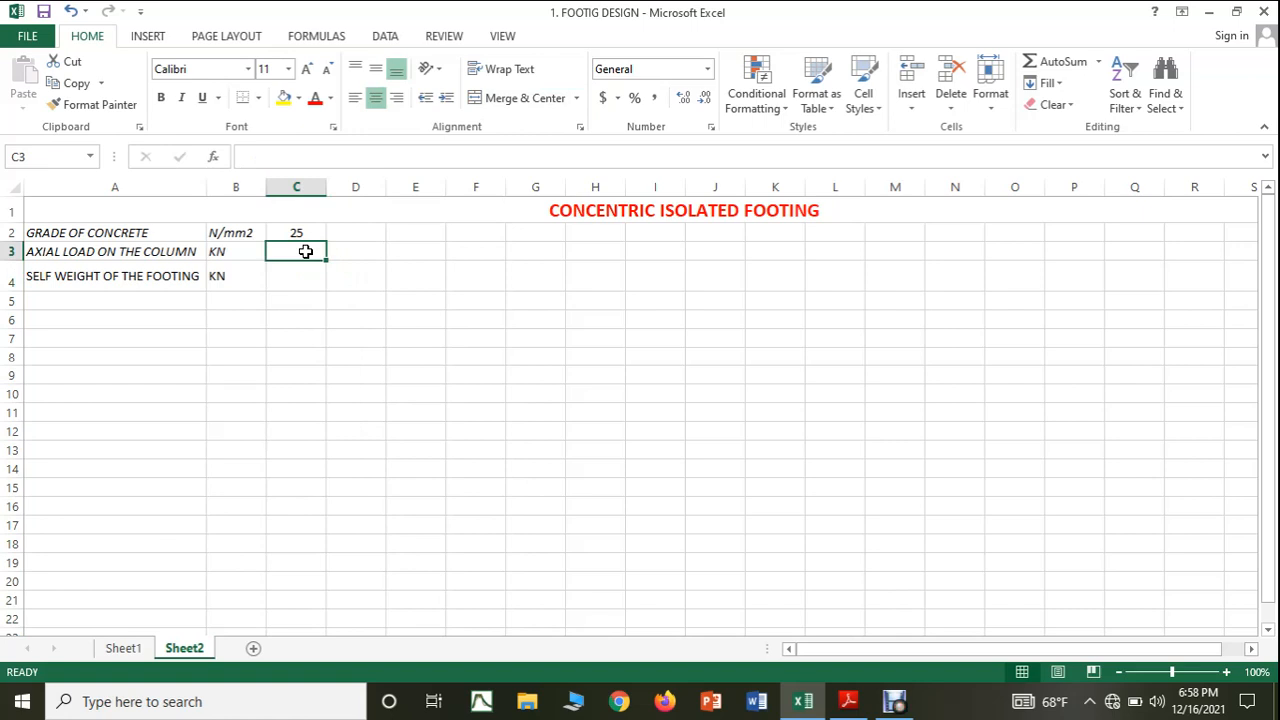
text(1000)
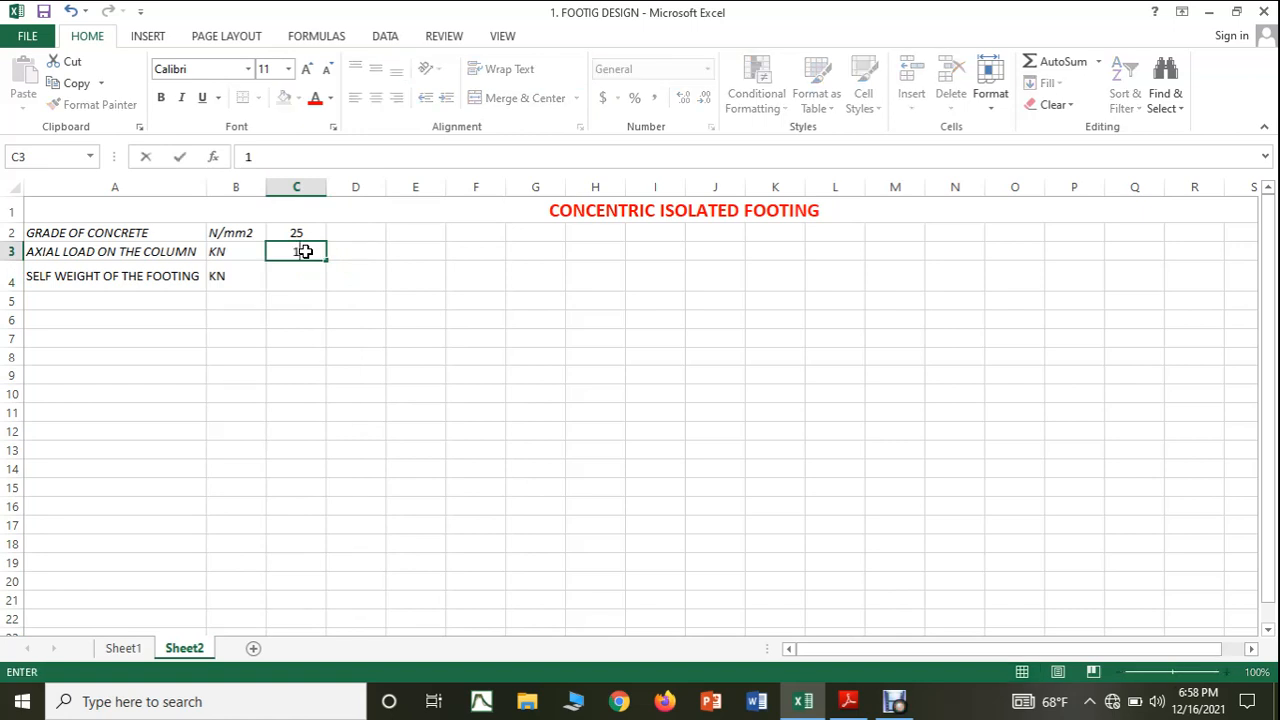
key(BackSpace)
key(BackSpace)
key(BackSpace)
key(BackSpace)
text(7000)
key(BackSpace)
click(393, 343)
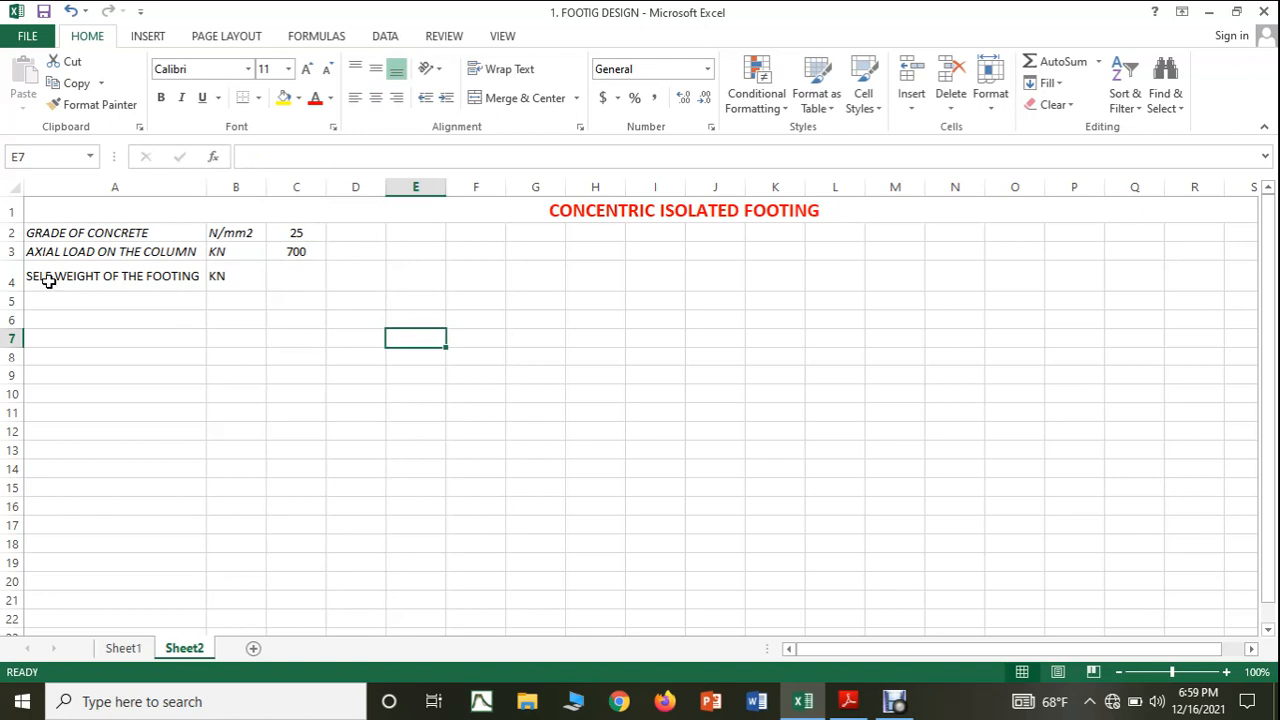
Calculate the footing's self weight as 10% of the axial load in cell C4 with the formula =((10/100)*C3).
click(291, 273)
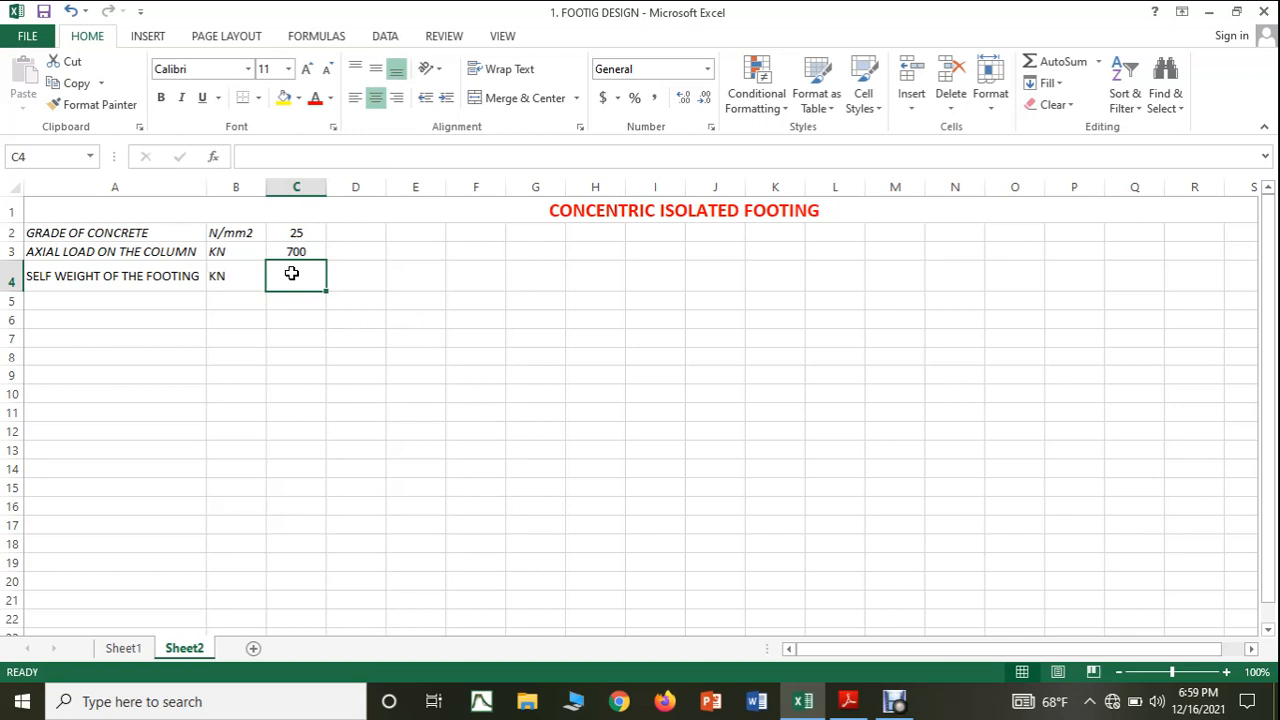
text(=)
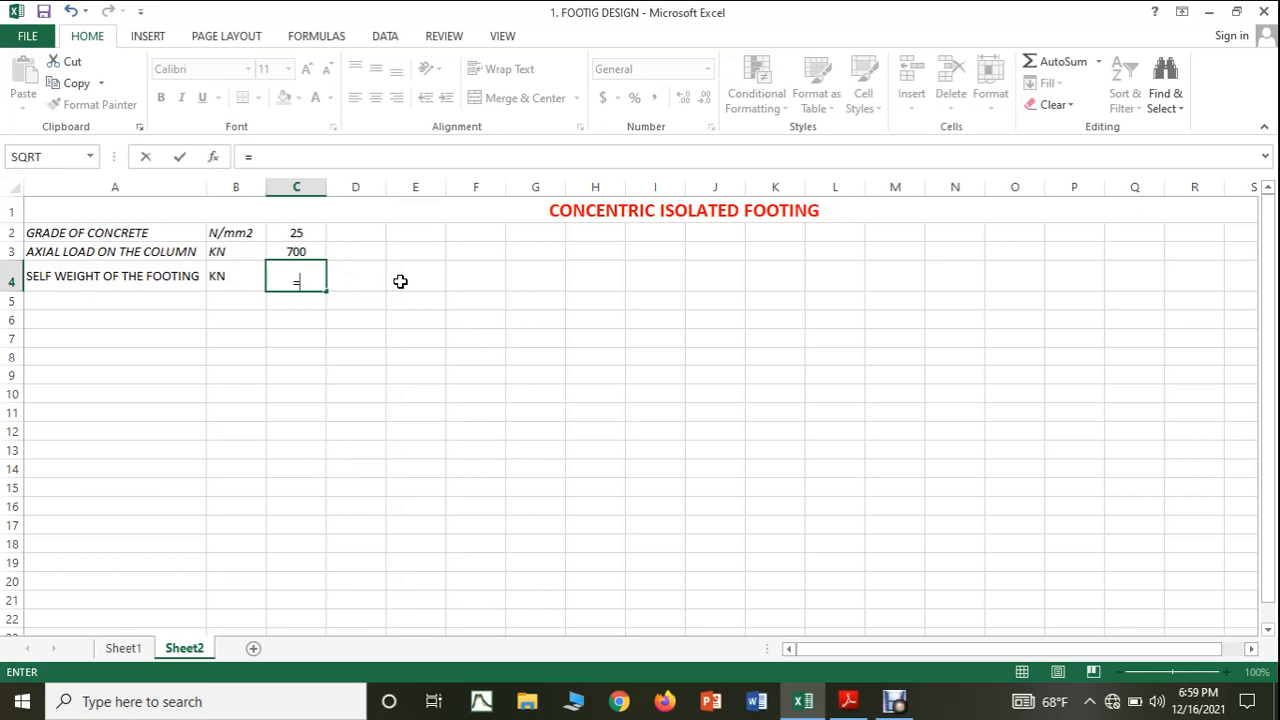
text(((10/100)
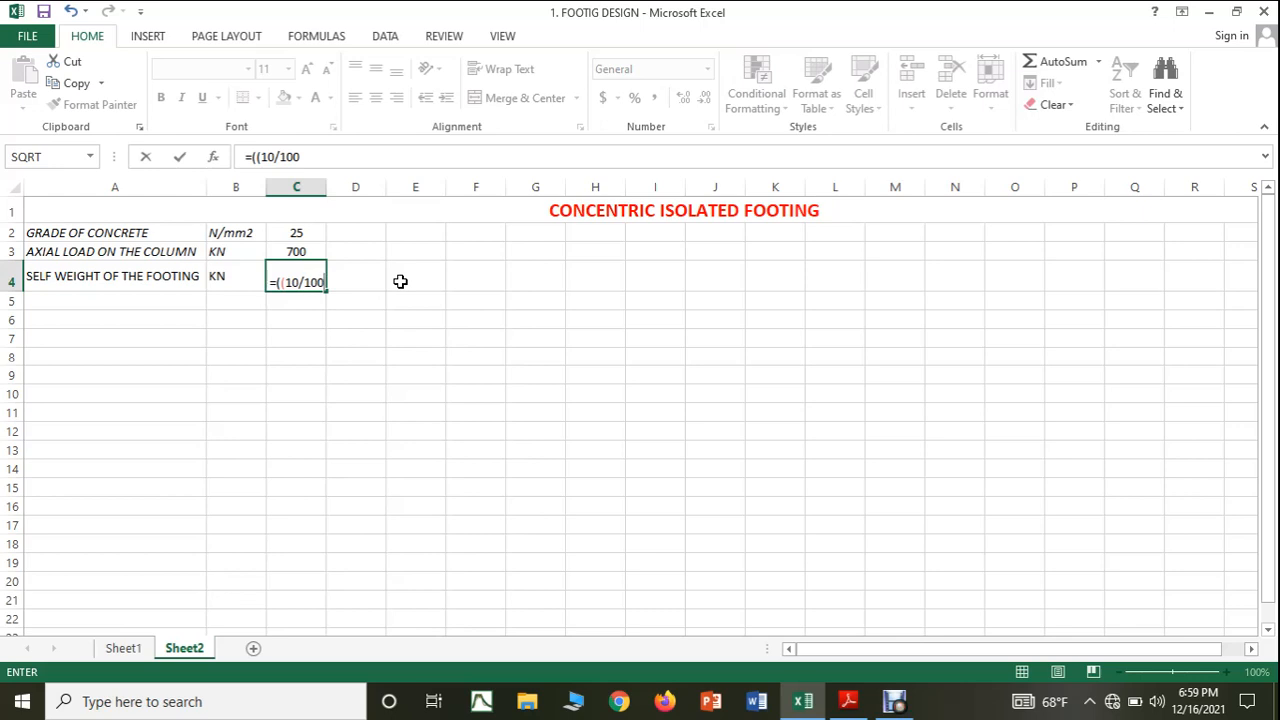
text())
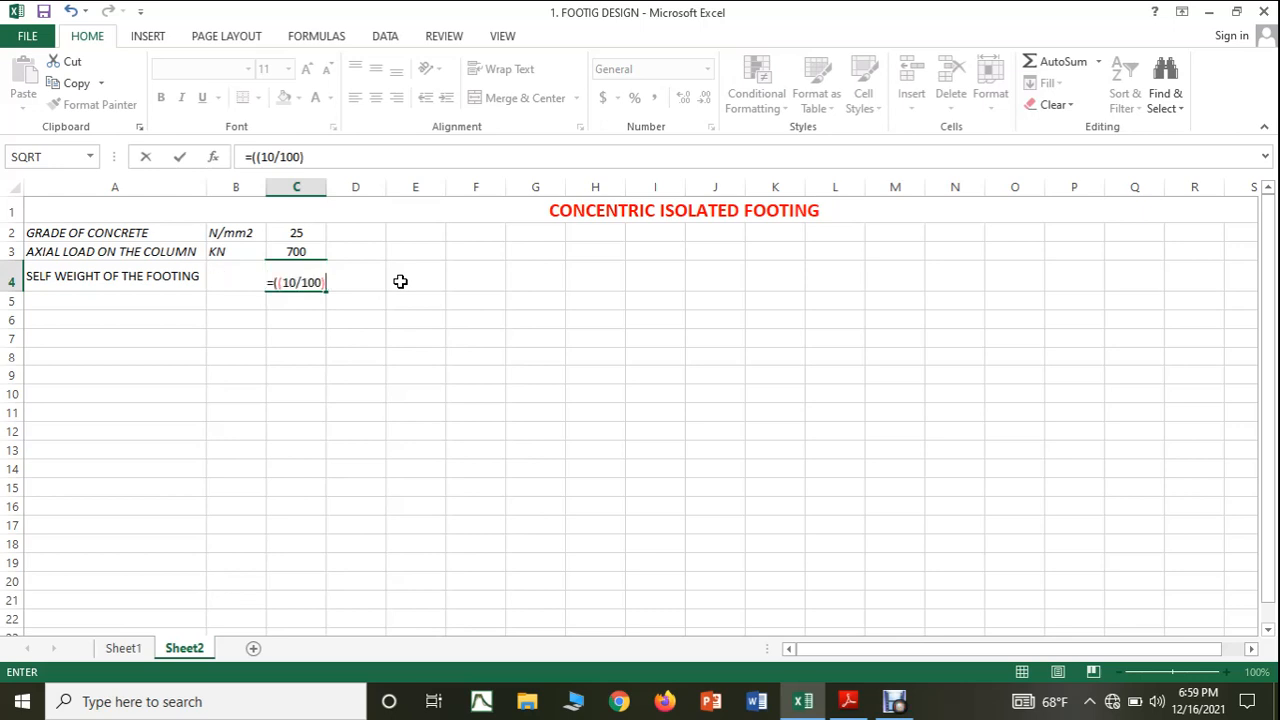
text(*)
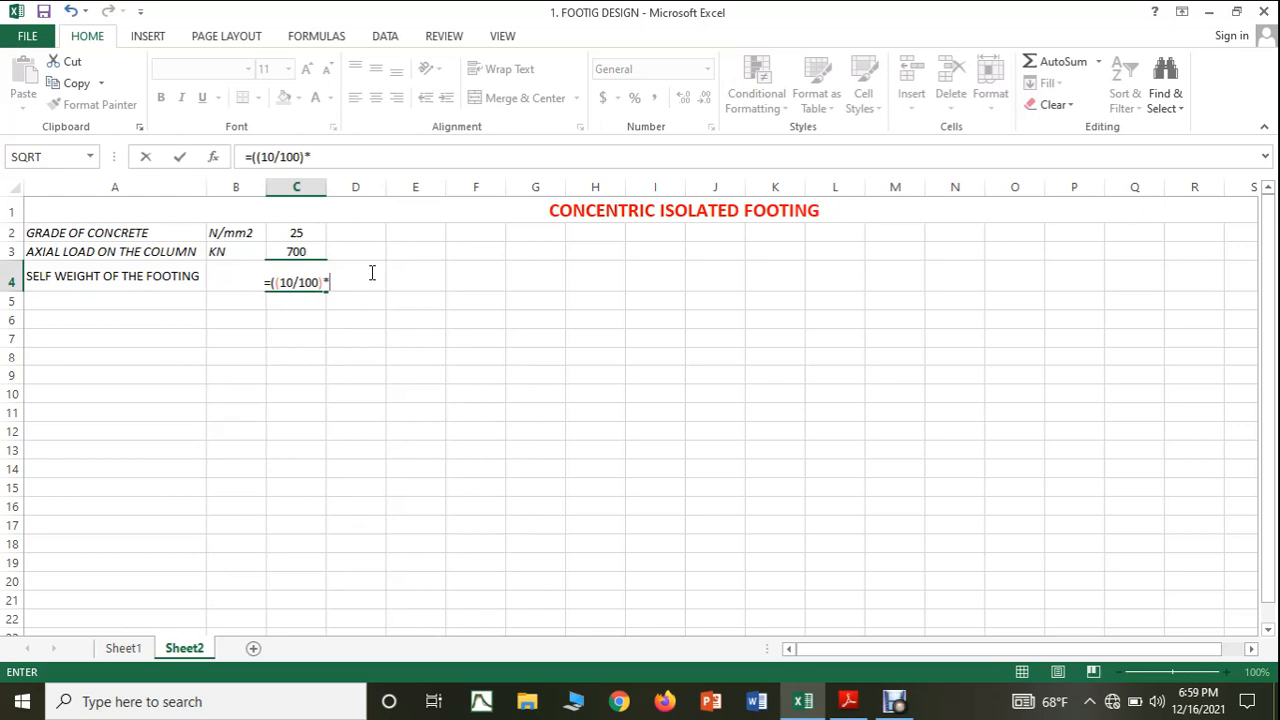
click(312, 251)
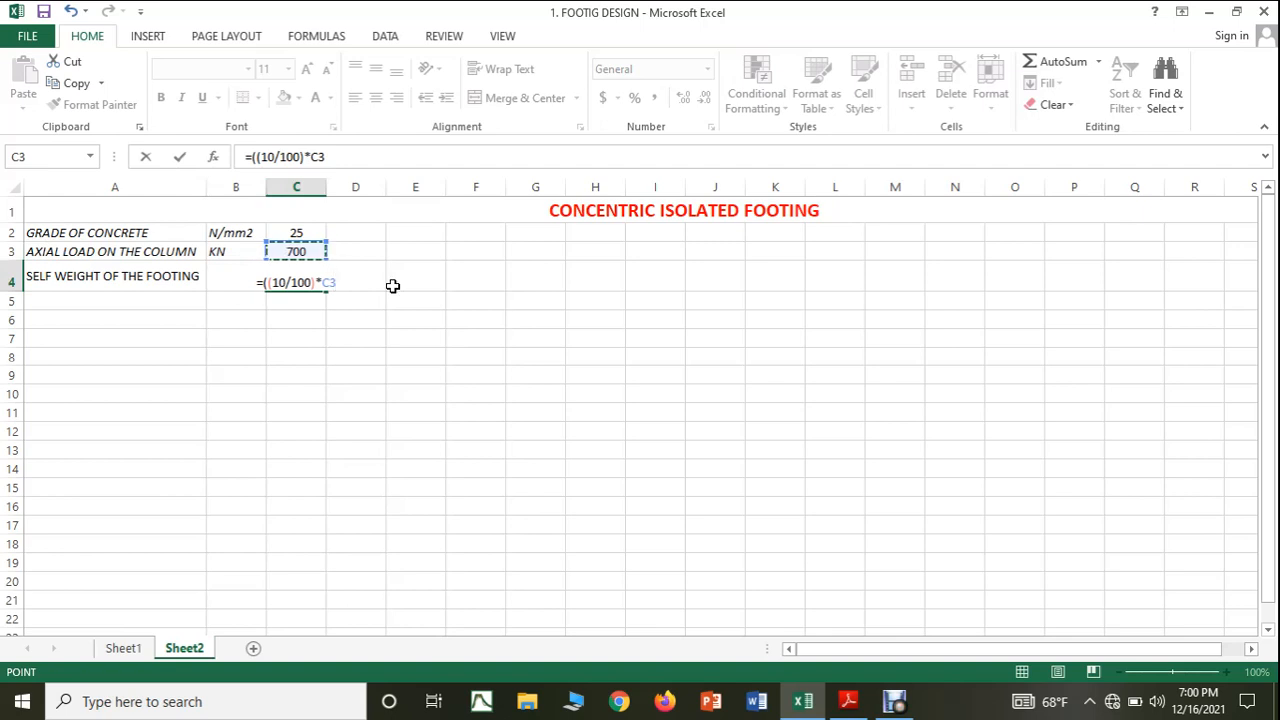
text())
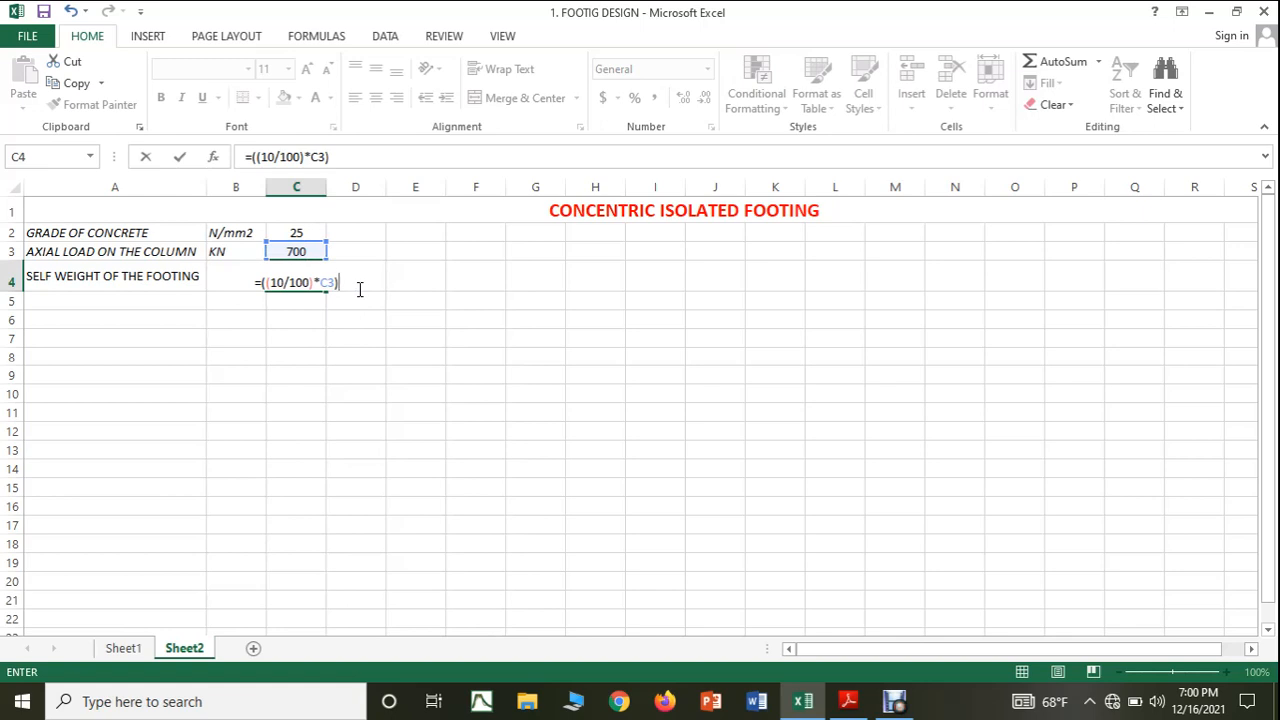
key(BackSpace)
key(Return)
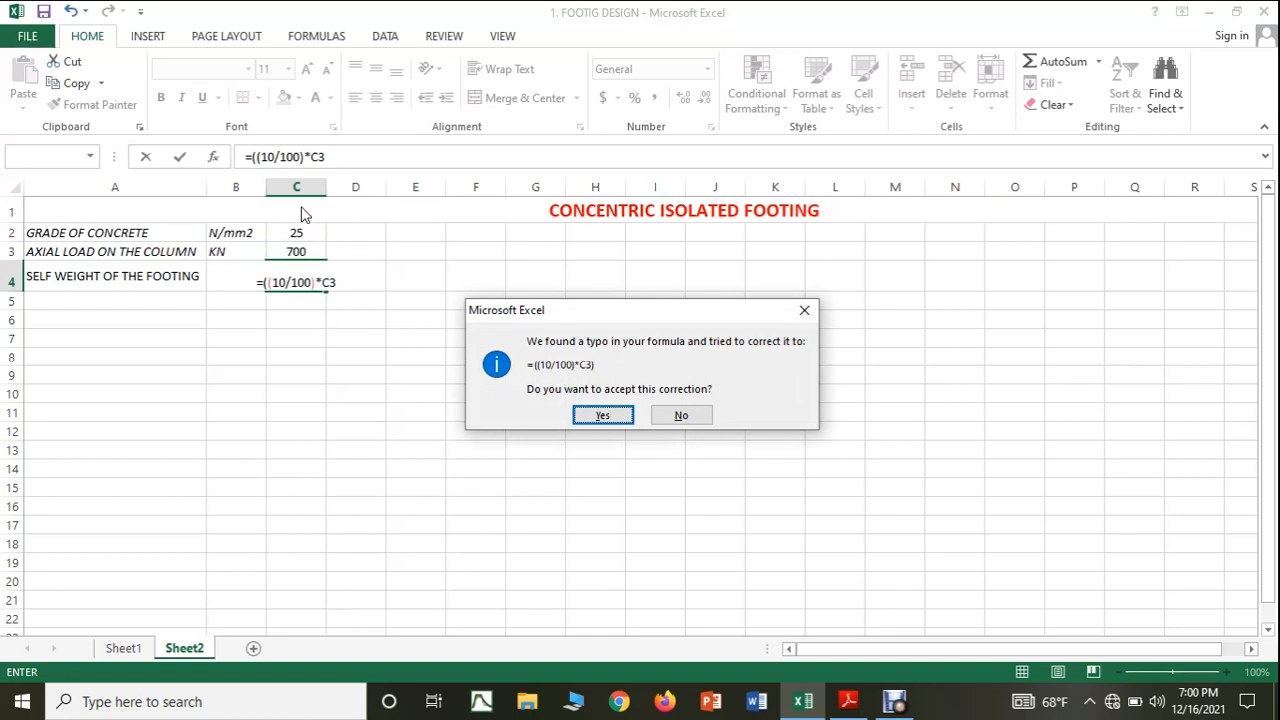
click(804, 310)
click(624, 399)
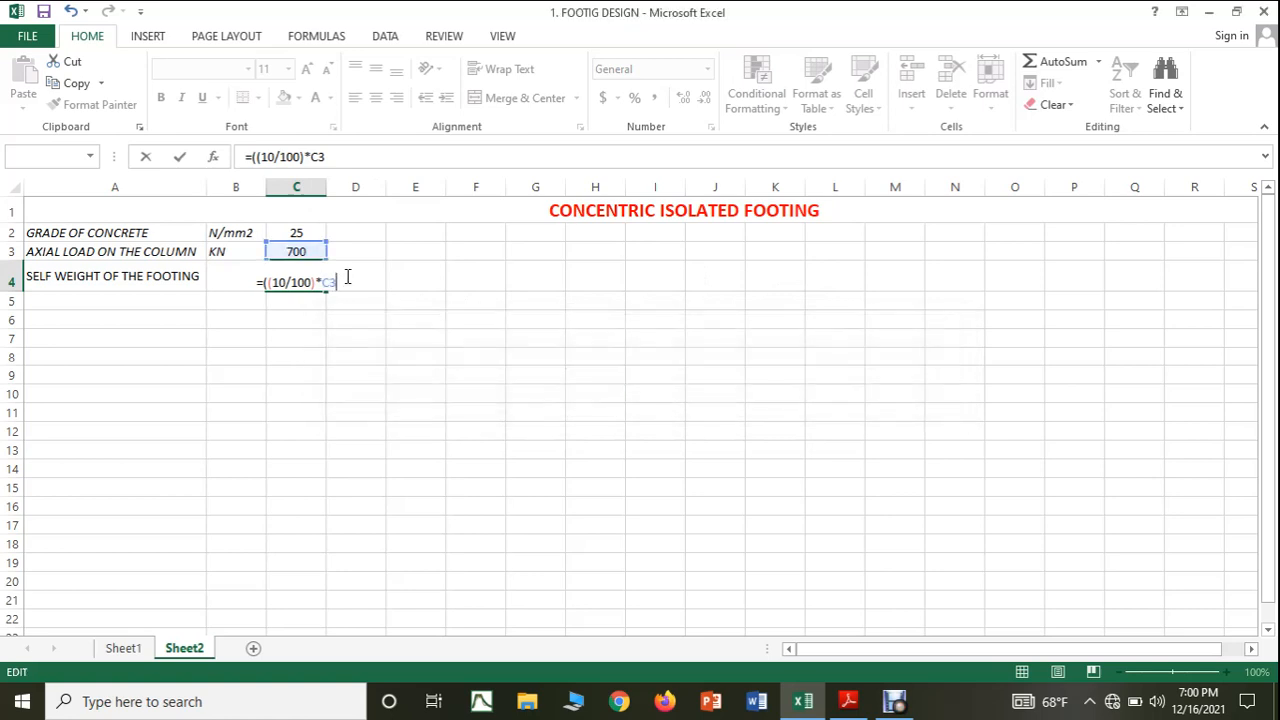
text())
key(Return)
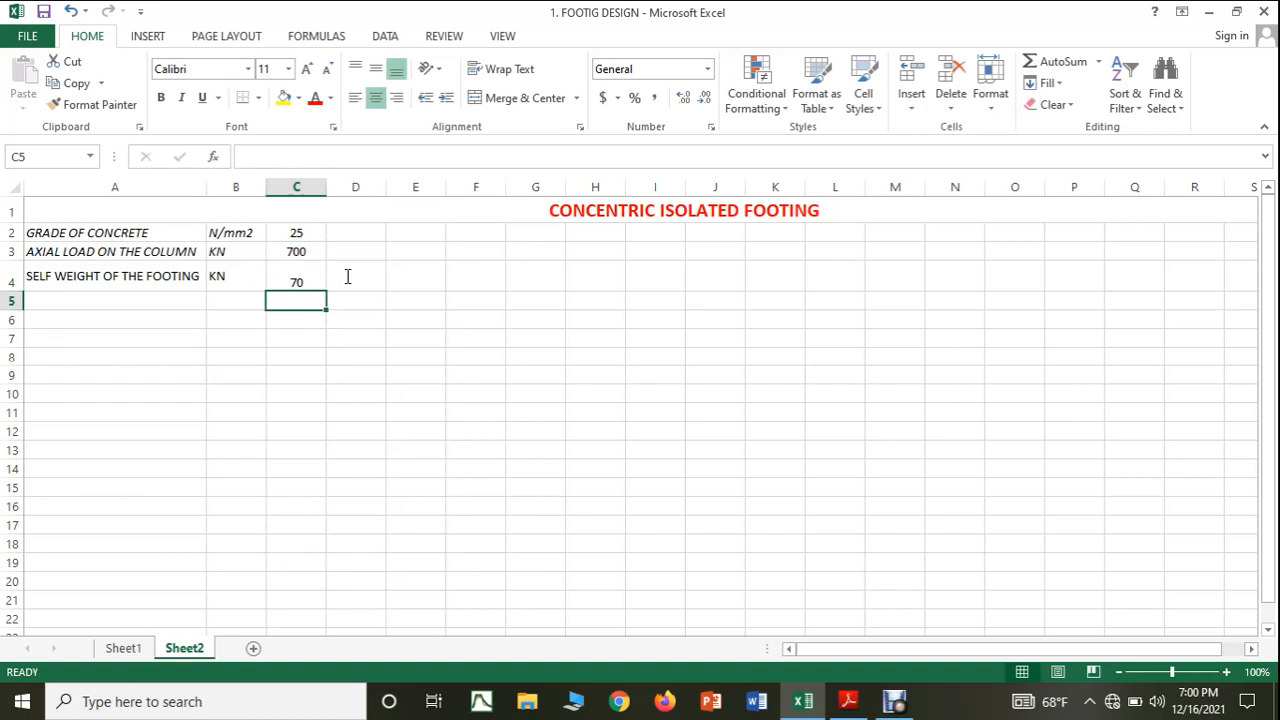
Vertically middle-align the self-weight row's cells A4 to C4.
drag(160, 277, 277, 282)
click(375, 68)
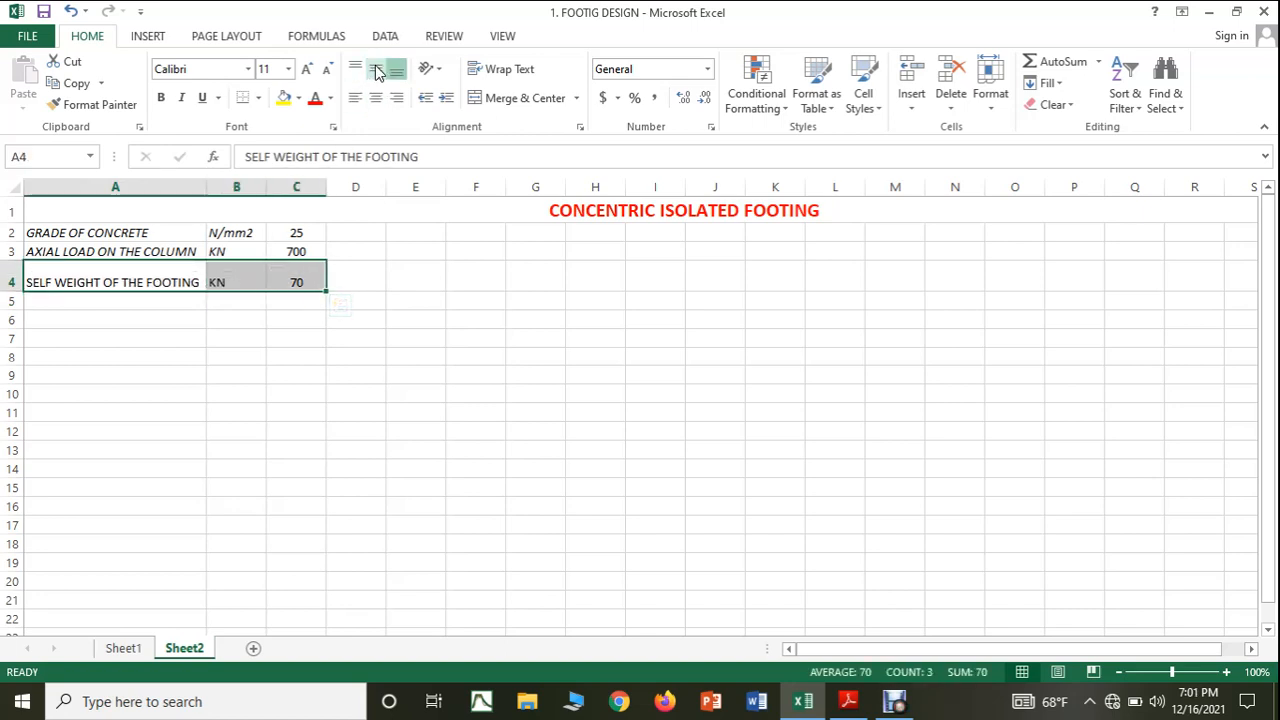
click(398, 280)
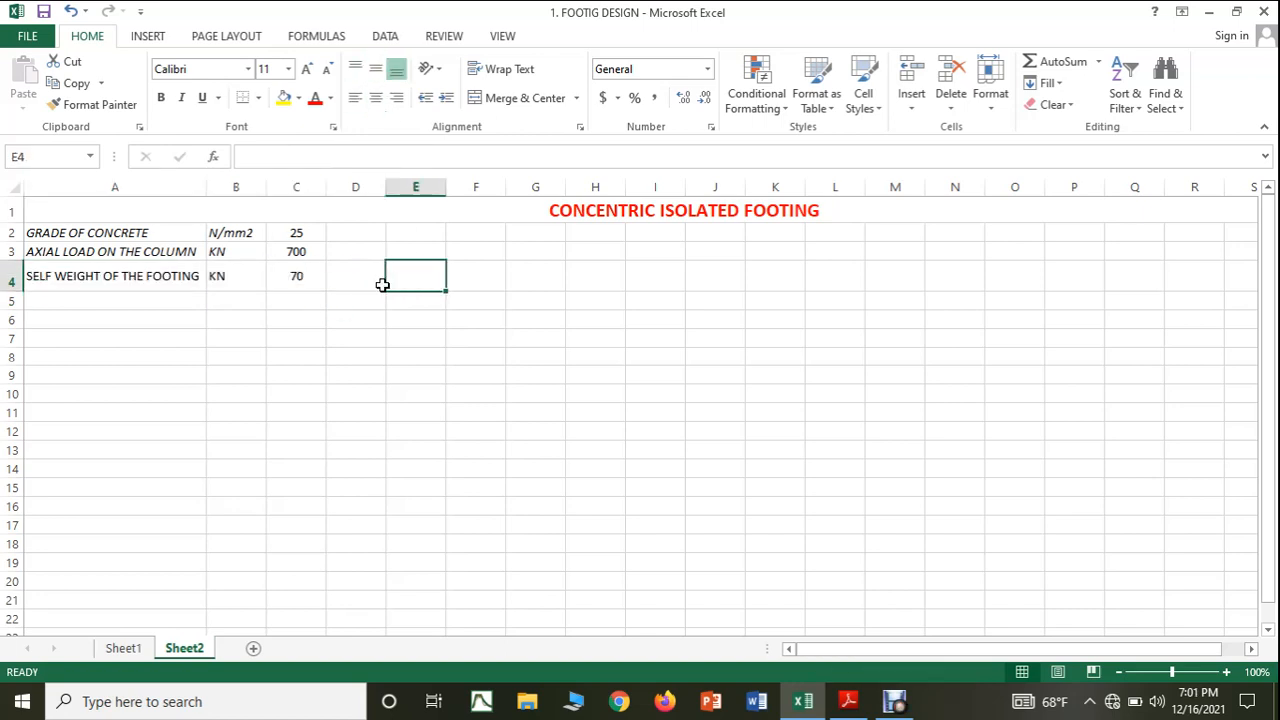
Test the self-weight formula by setting the axial load in C3 to 800 and 1000, and restore it to 700.
click(288, 249)
text(800)
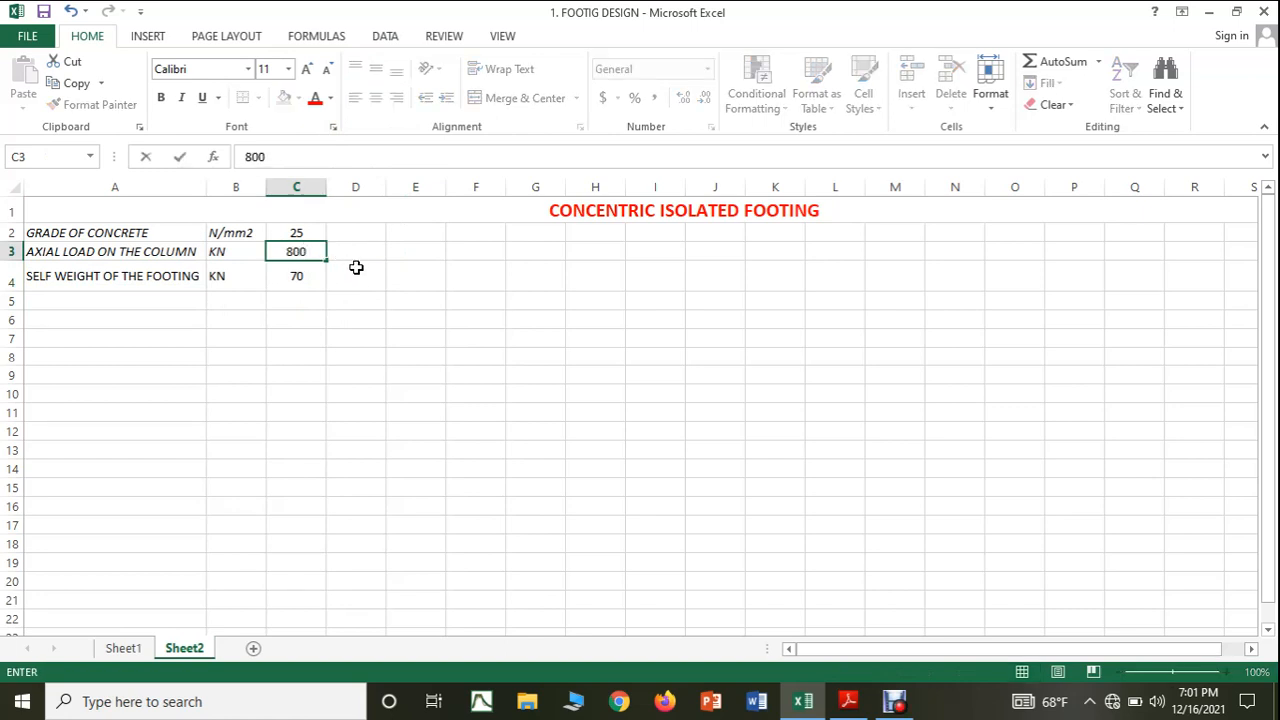
click(356, 268)
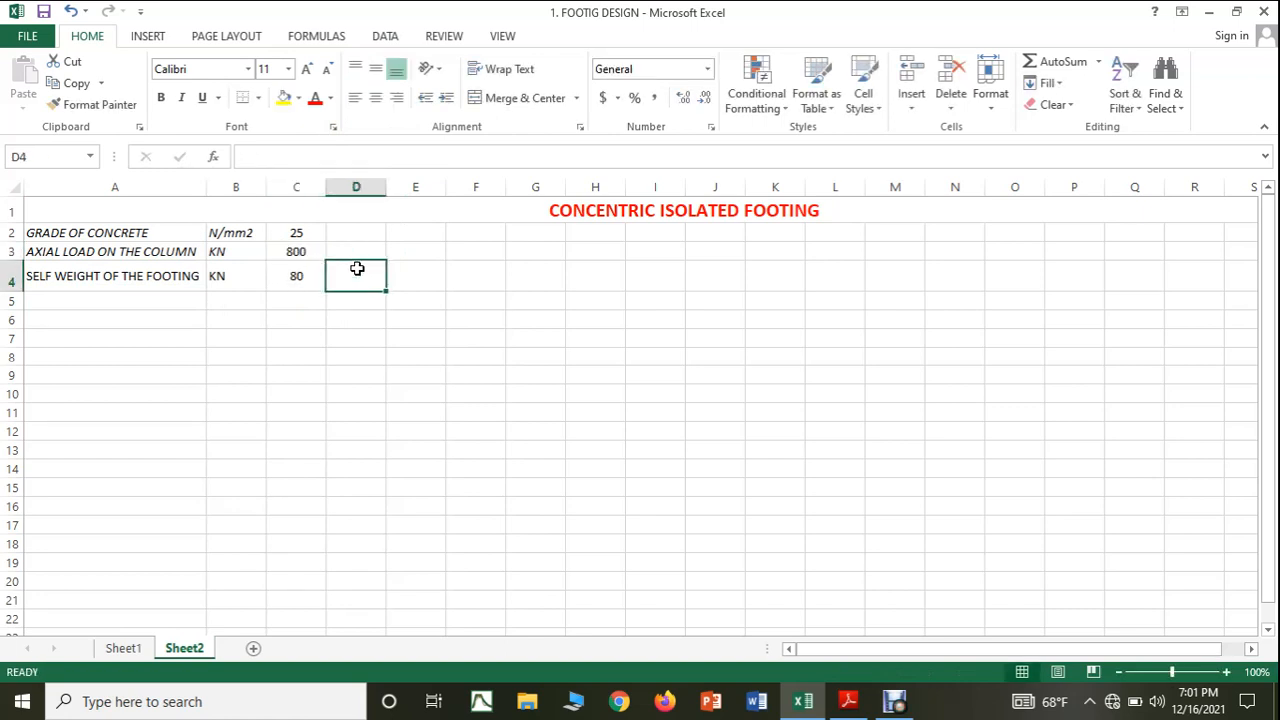
click(300, 251)
text(100)
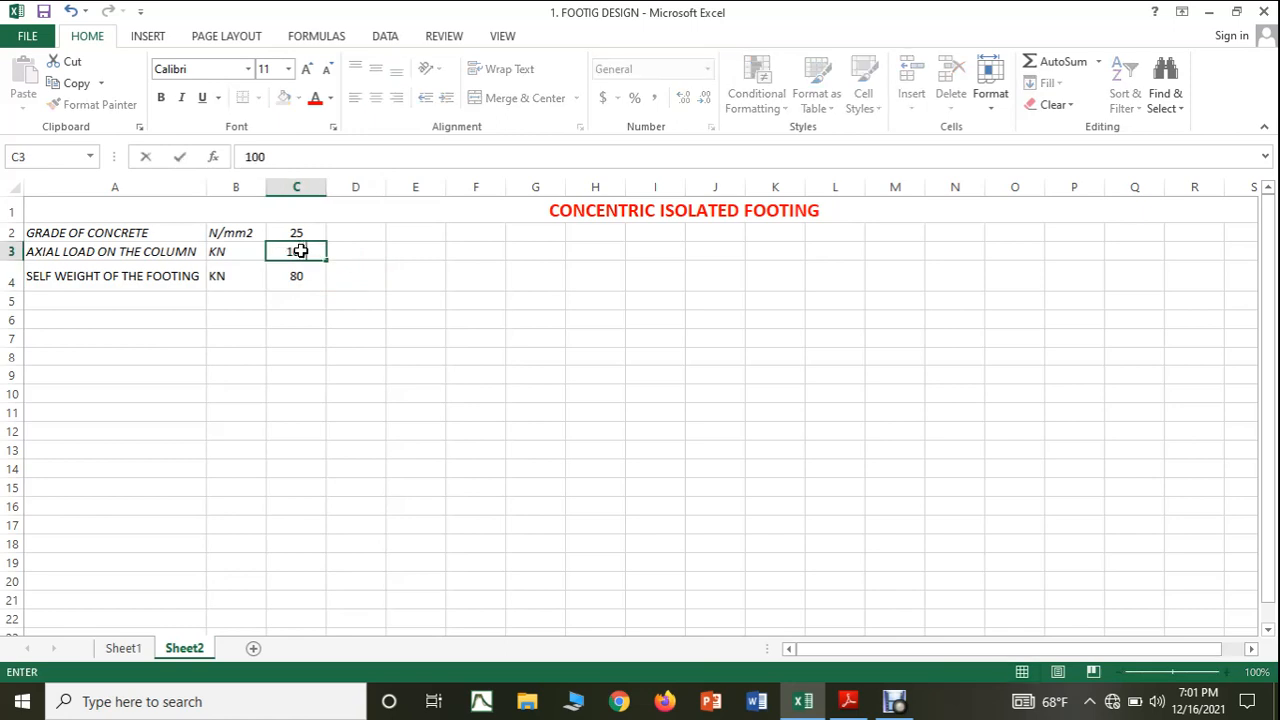
text(0)
key(Return)
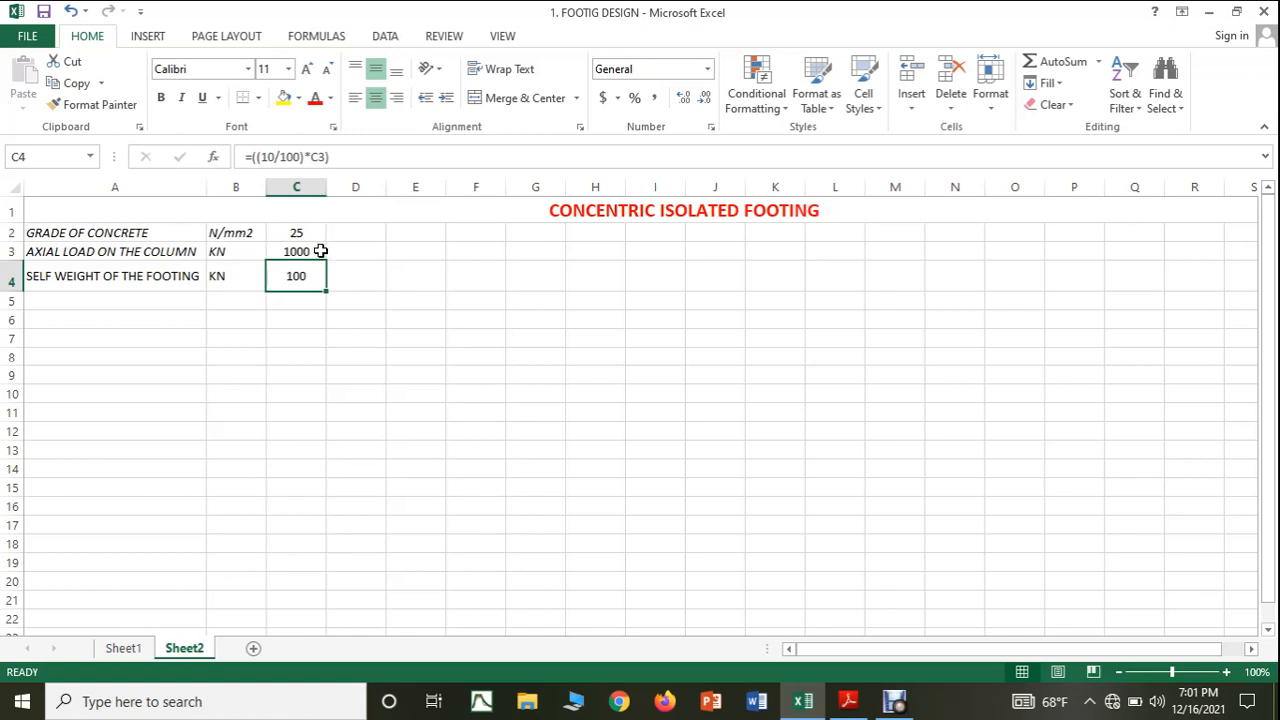
click(320, 251)
text(700)
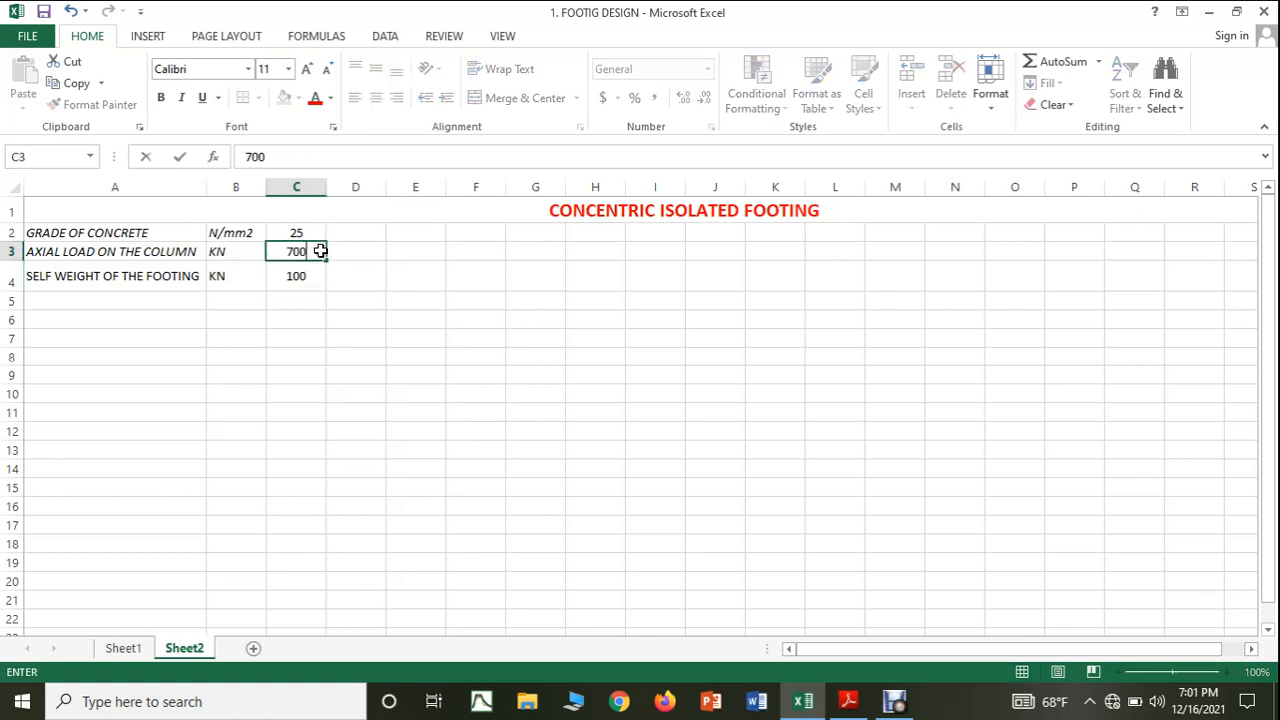
key(Return)
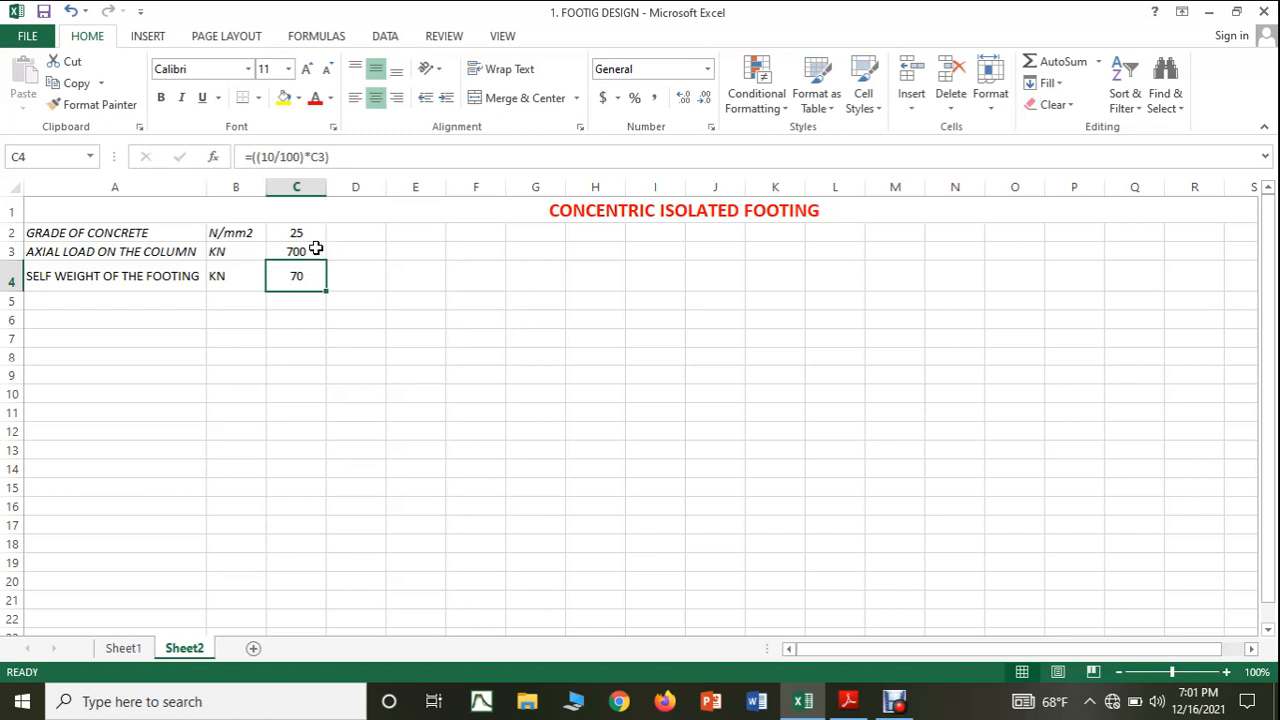
Review the self-weight formula in C4 and check the handwritten notes in Adobe Reader for the next parameter, returning to the Excel sheet.
click(338, 159)
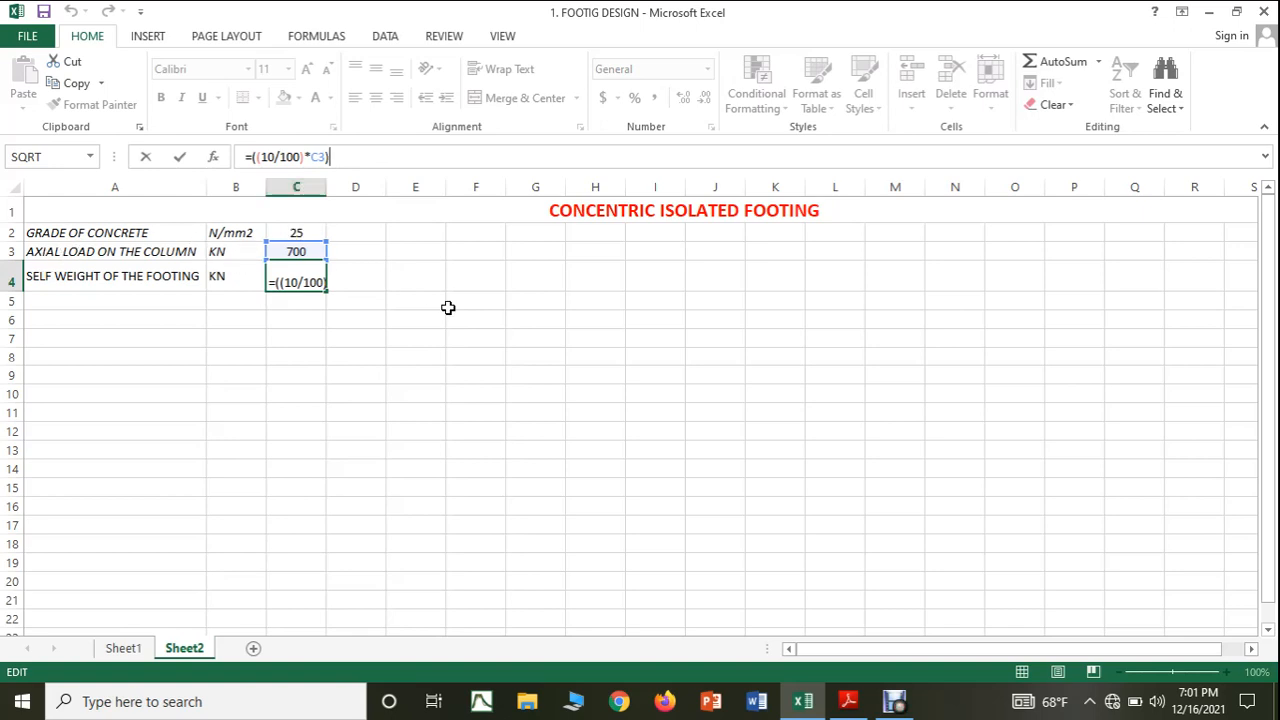
key(ctrl+Return)
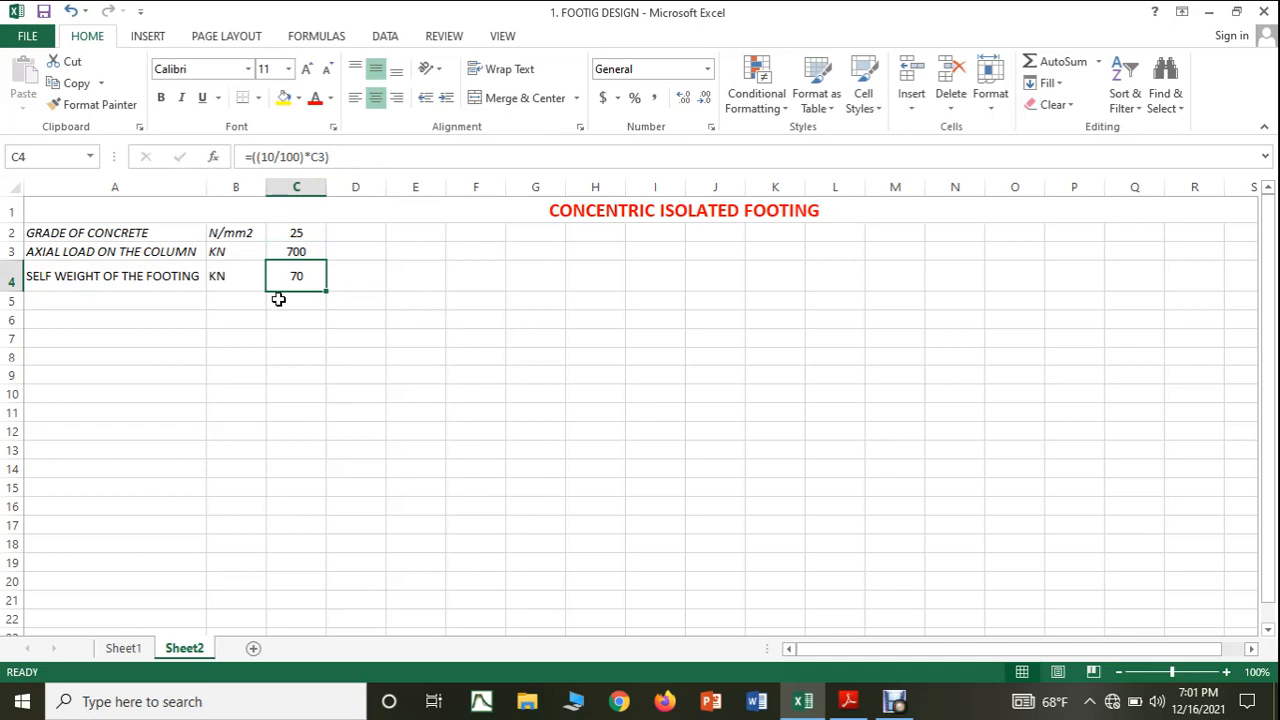
click(848, 701)
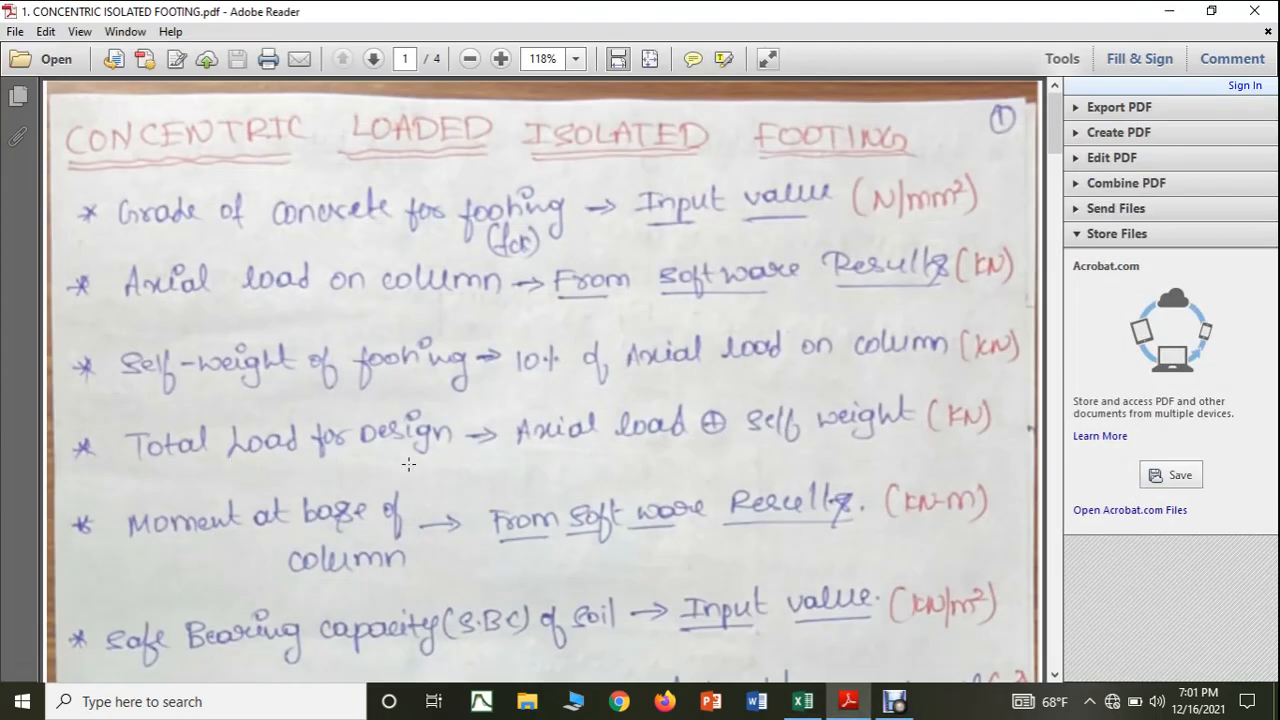
click(802, 701)
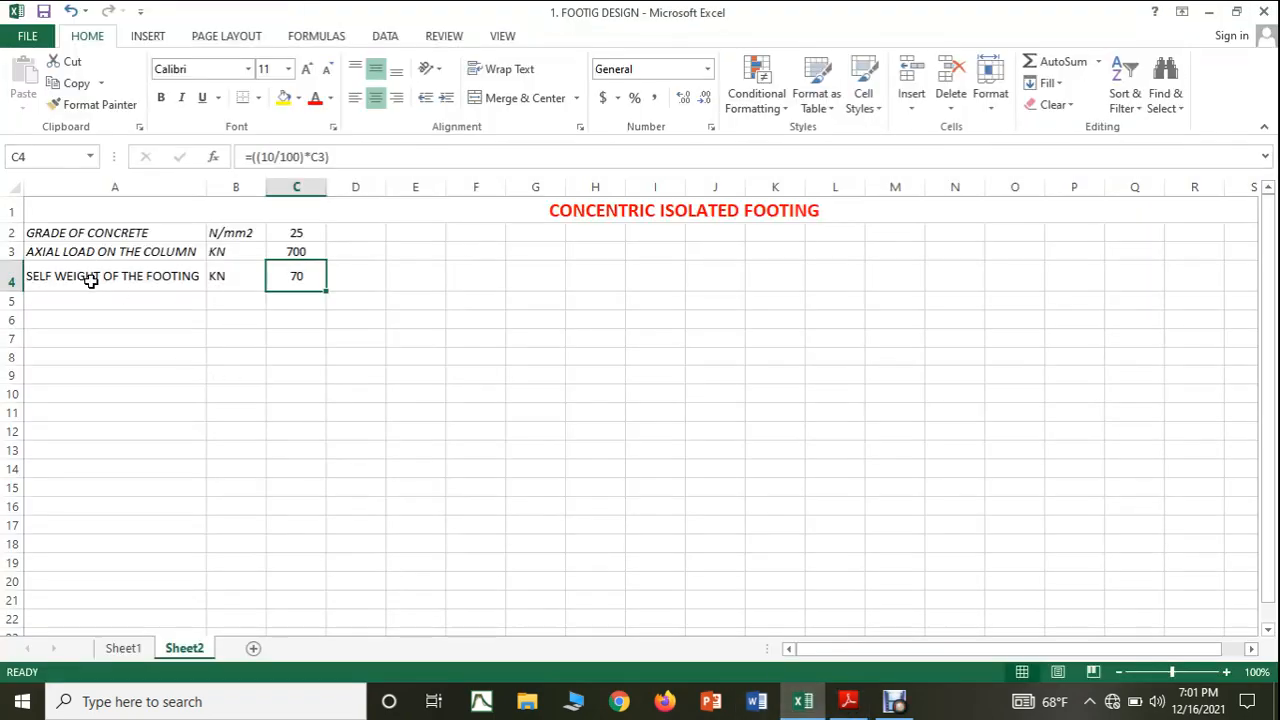
Add the label TOTAL LOAD ON THE COLUMN in cell A5 with the unit KN in B5.
click(88, 297)
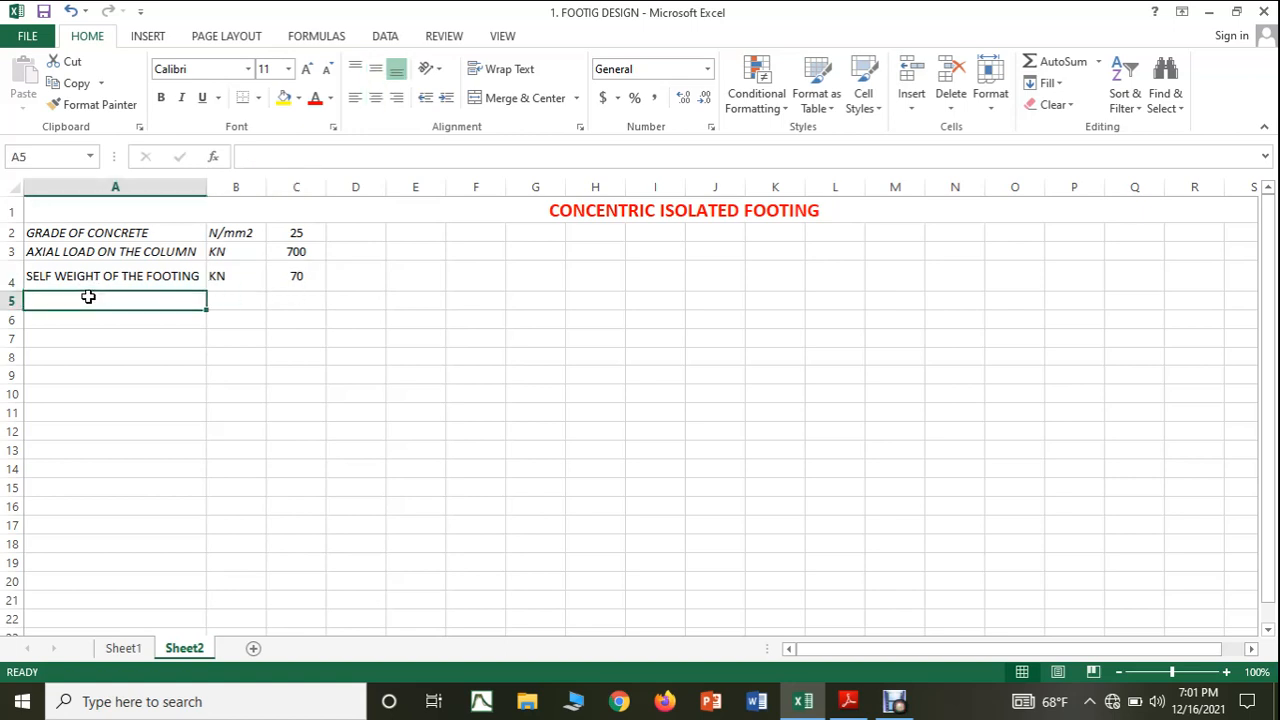
text(TOT)
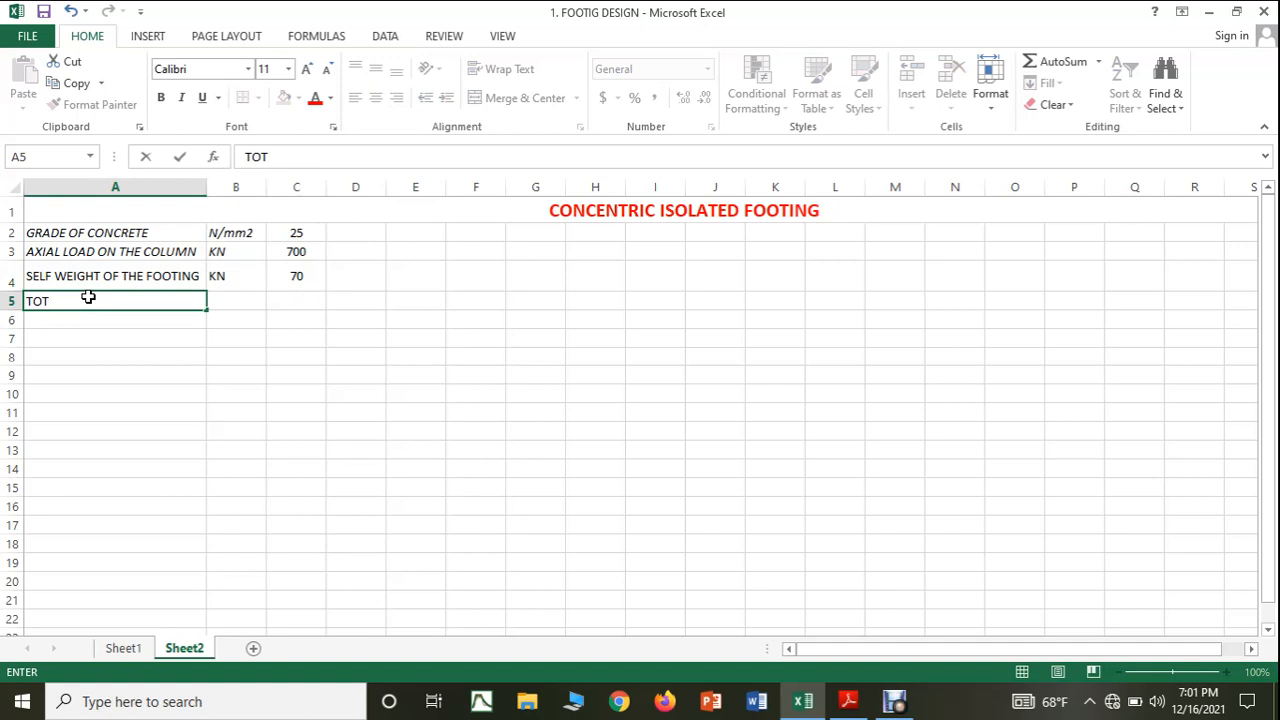
text(AL LOAD ON THE)
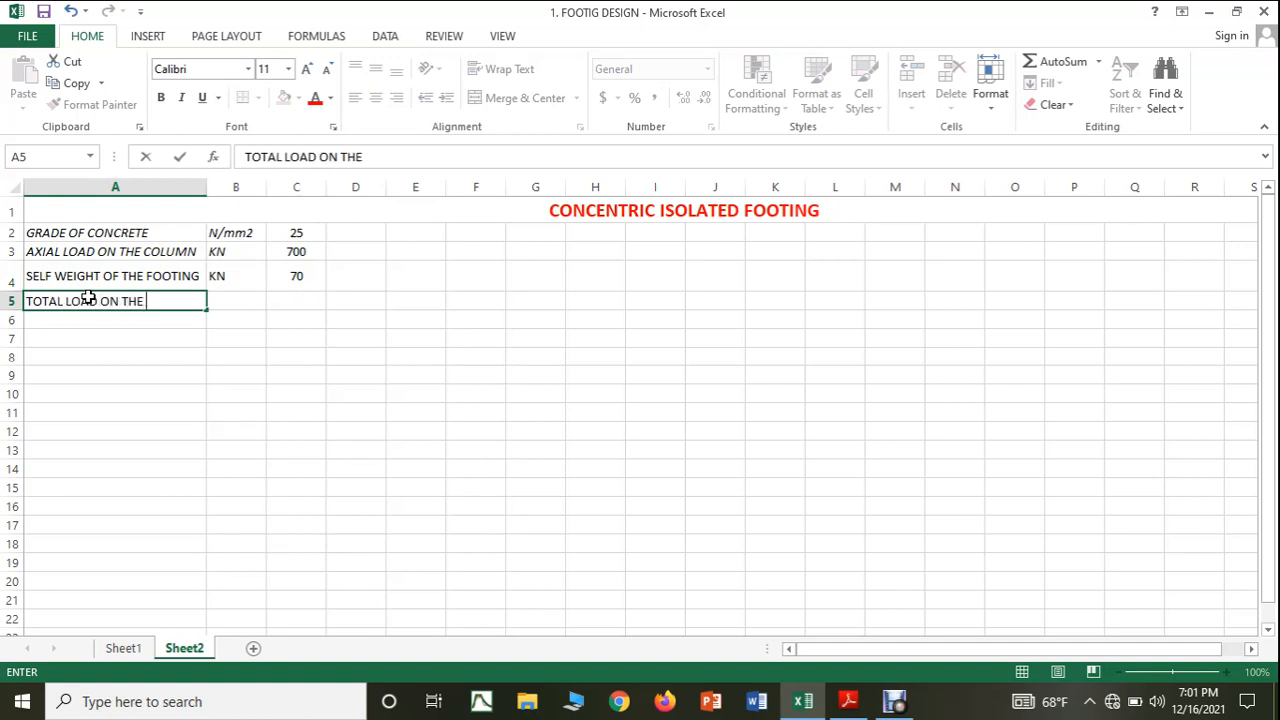
text( COLUMN)
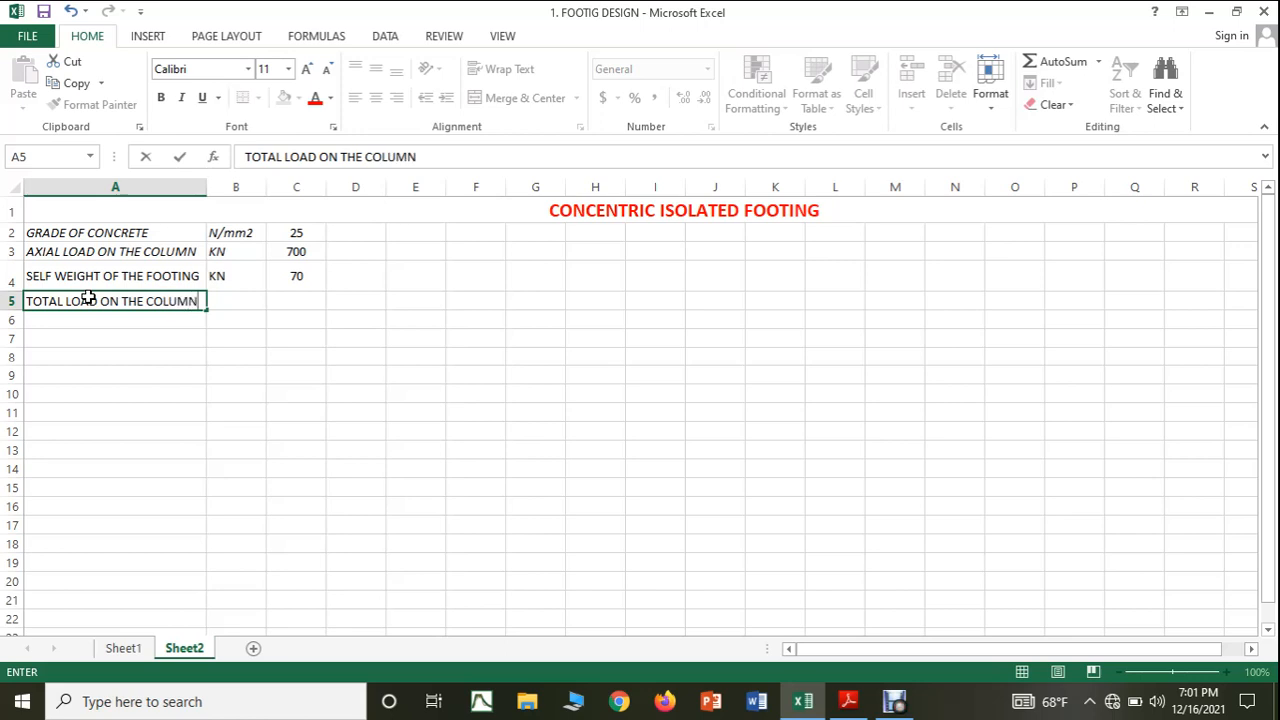
click(227, 304)
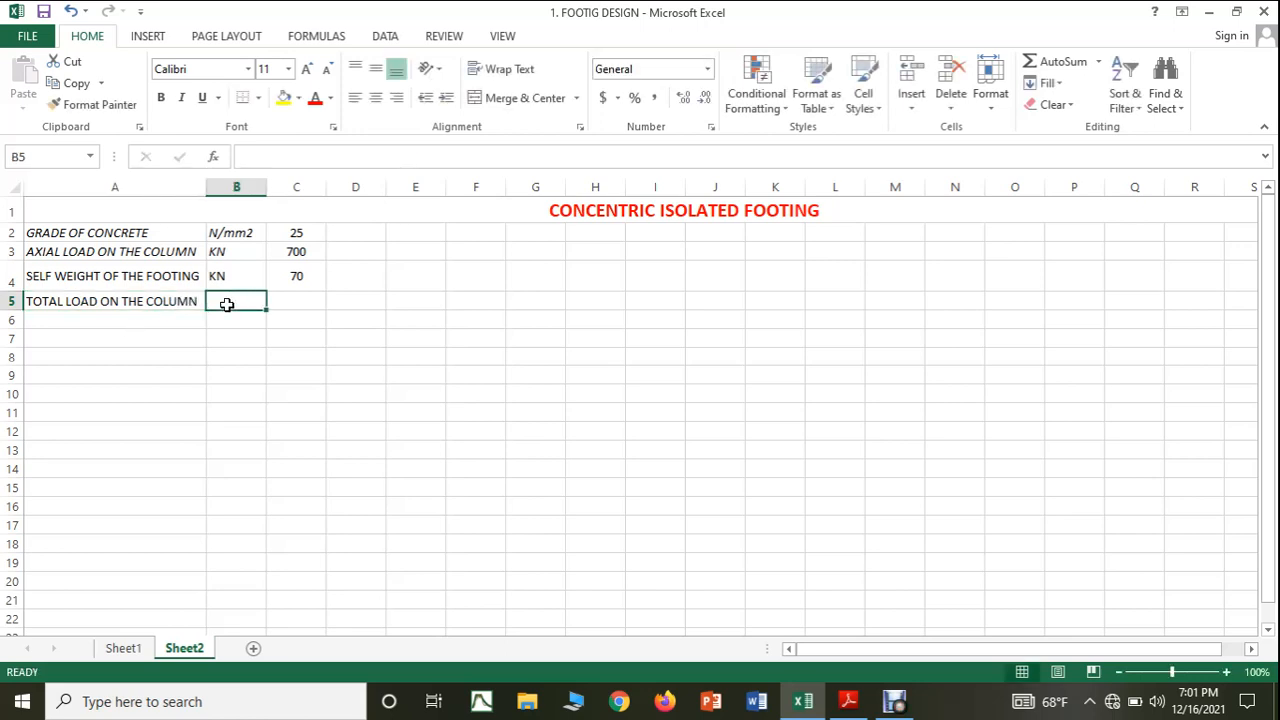
text(KN)
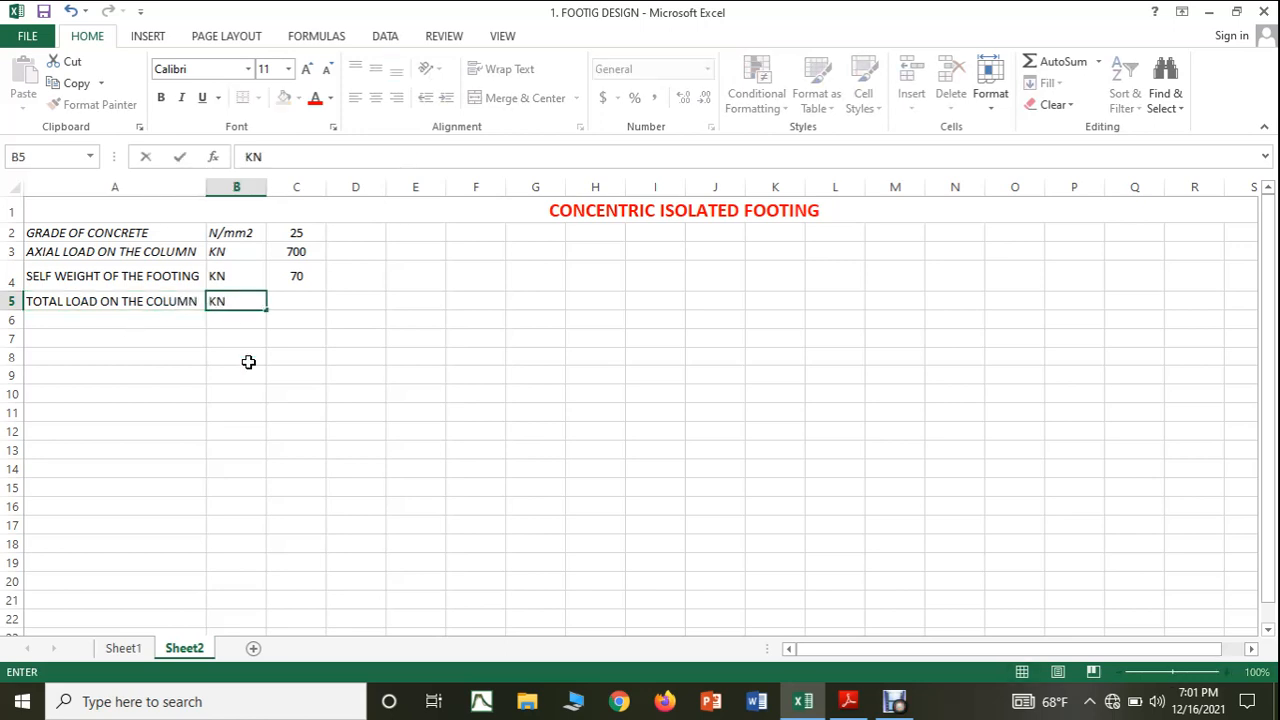
click(249, 358)
Calculate the total load in cell C5 by adding the axial load and self weight with the formula =(C3+C4).
click(286, 298)
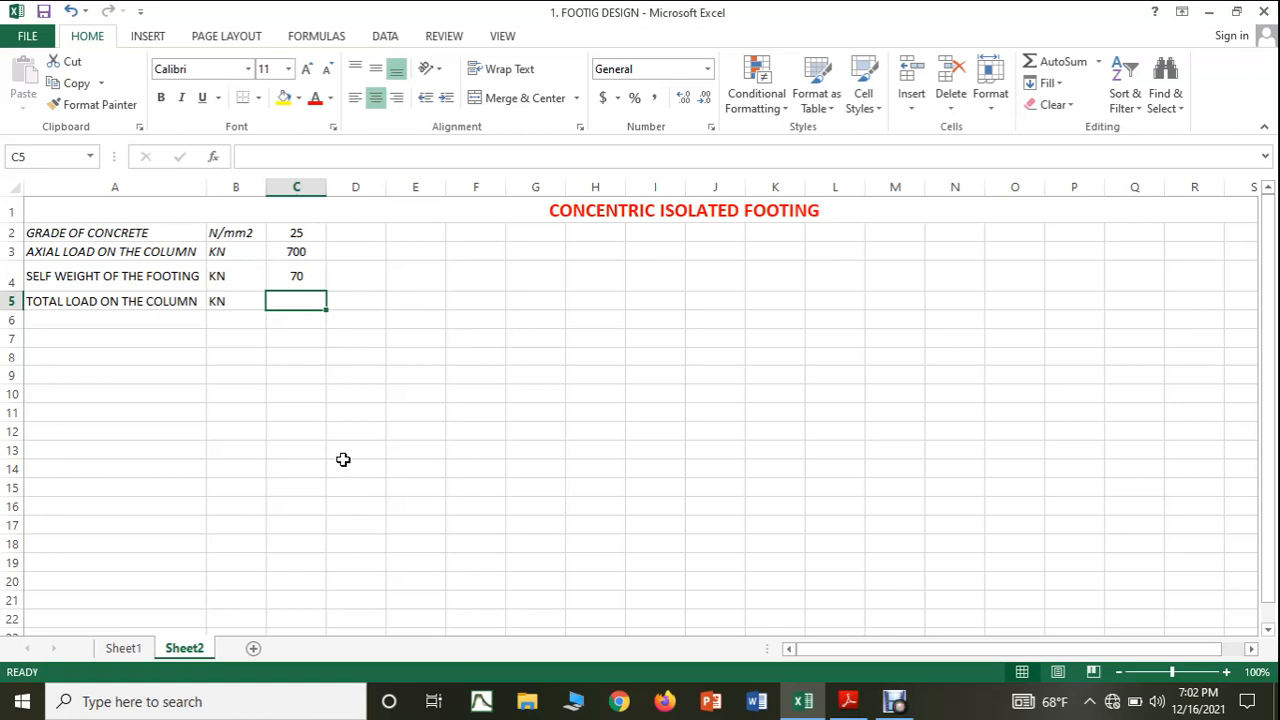
text(=()
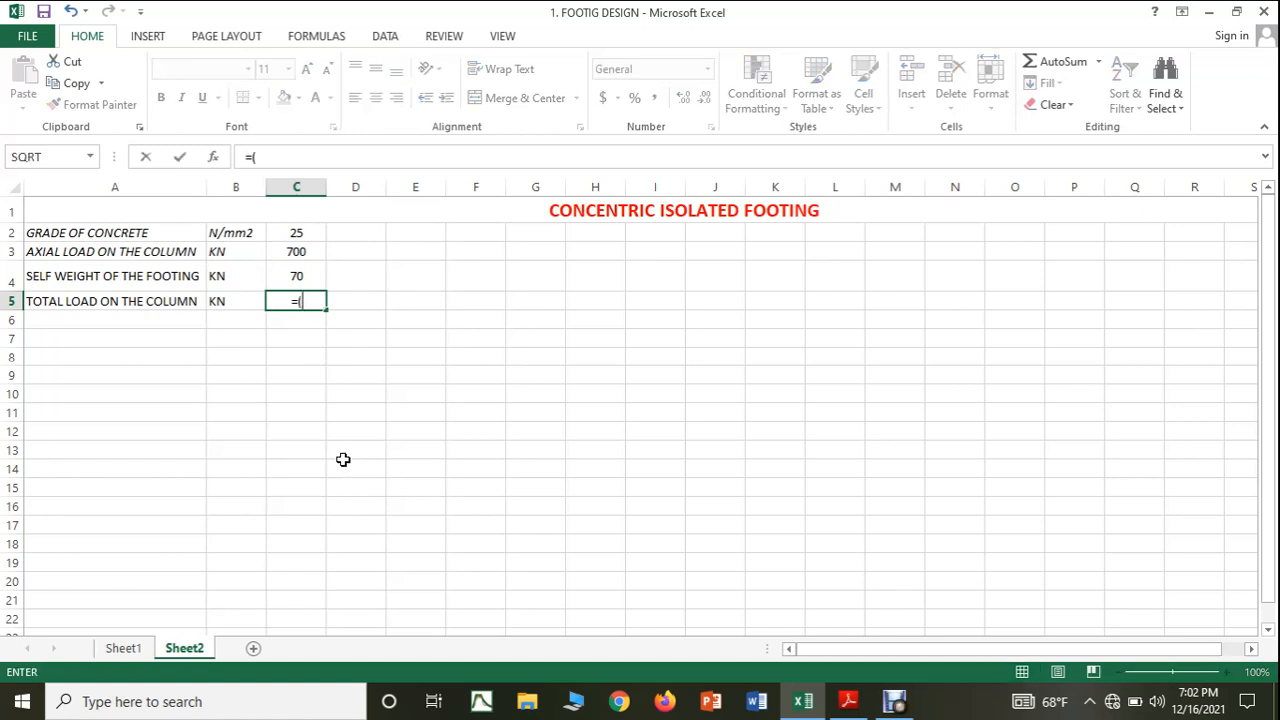
click(287, 250)
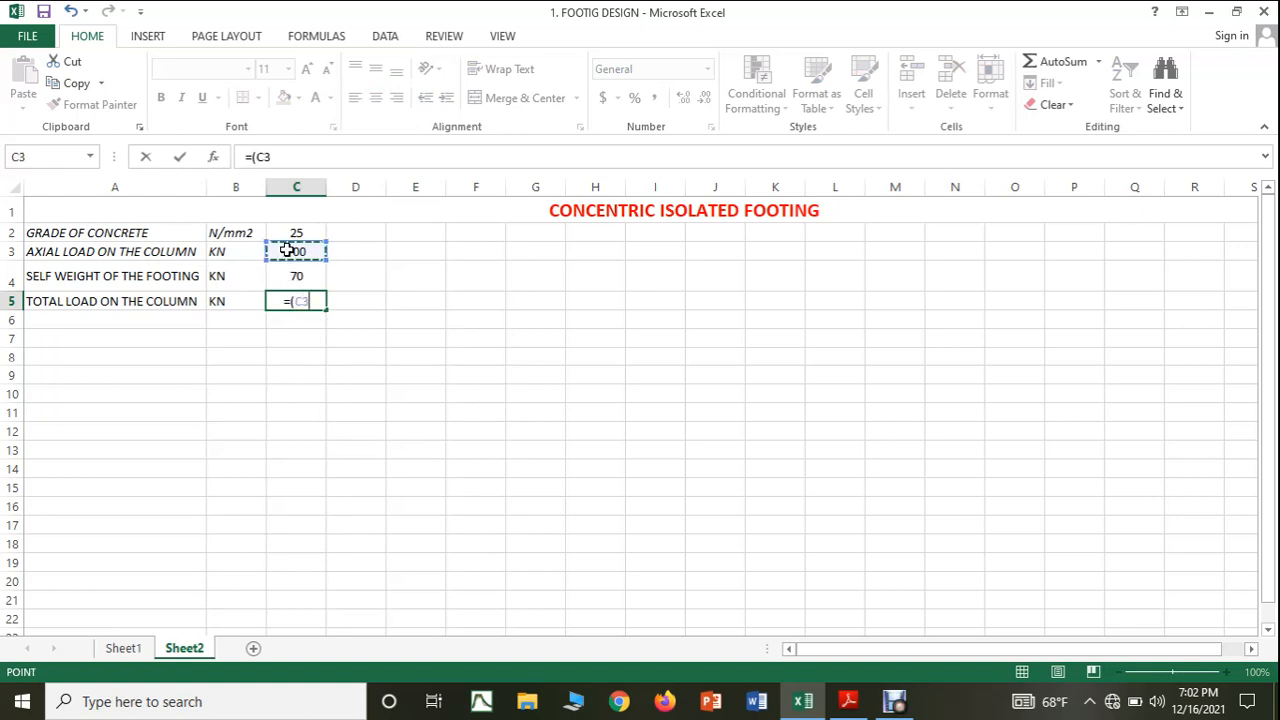
text(+)
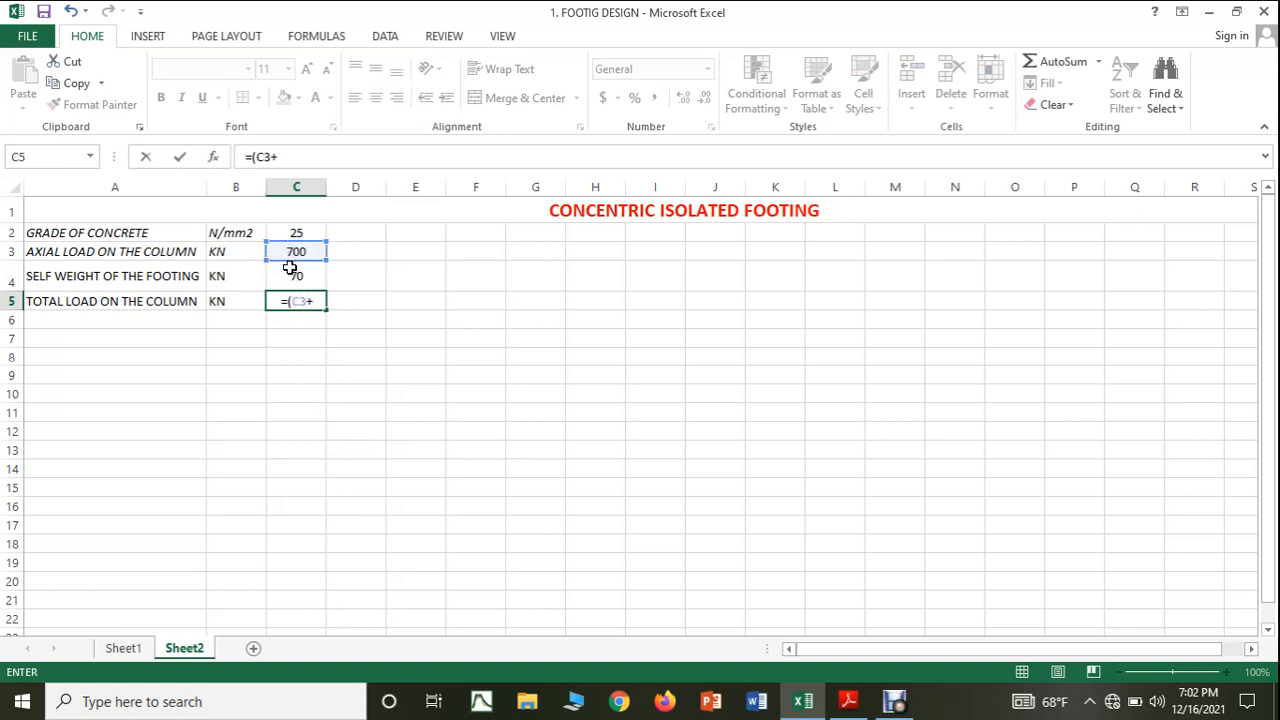
click(290, 273)
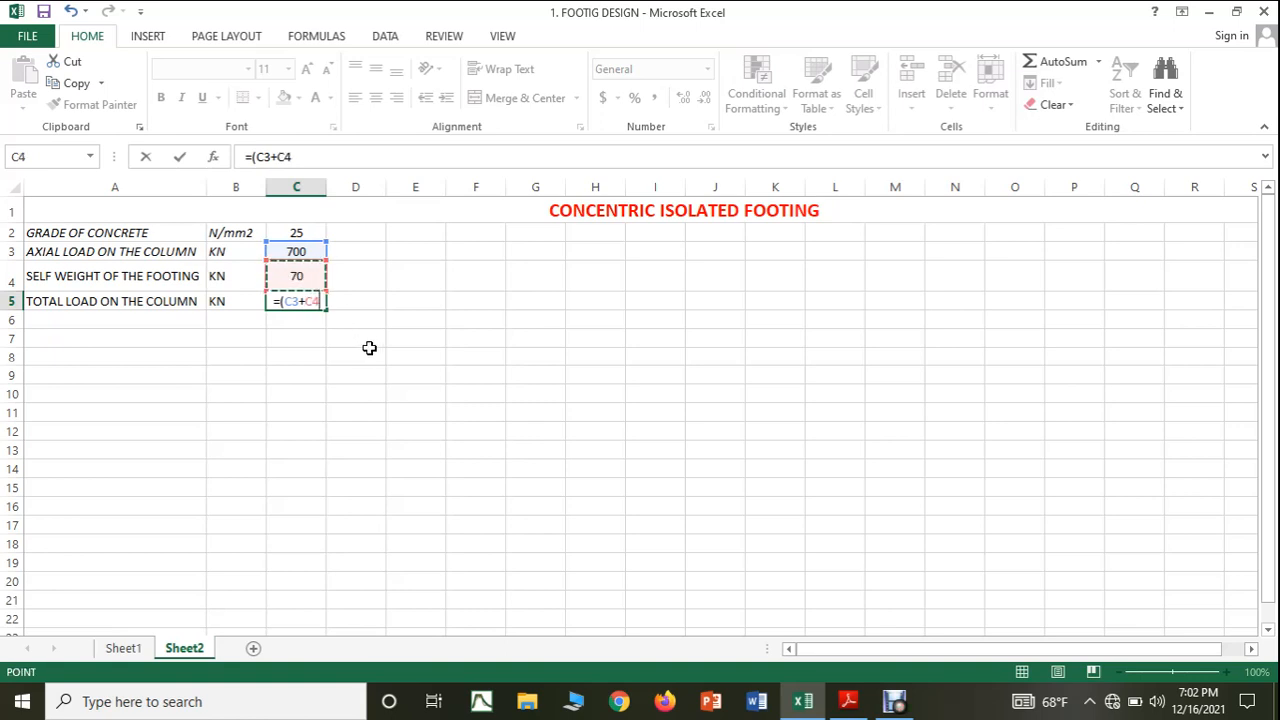
text())
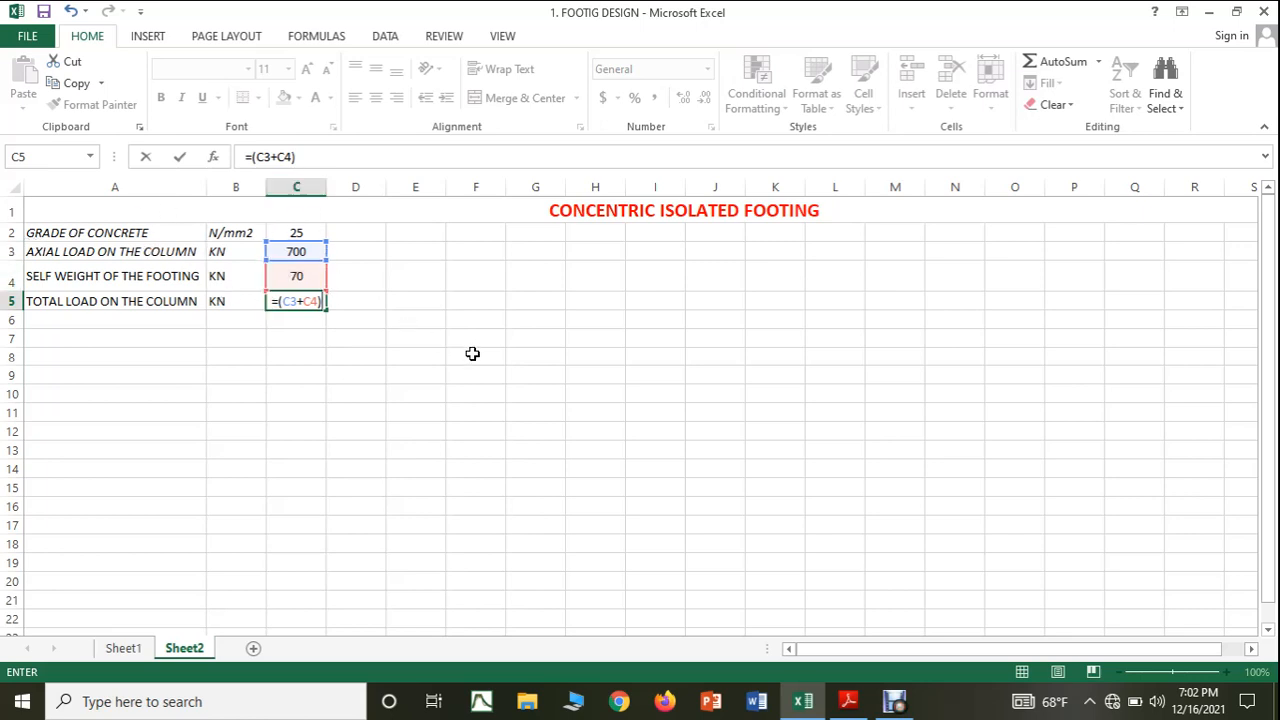
key(Return)
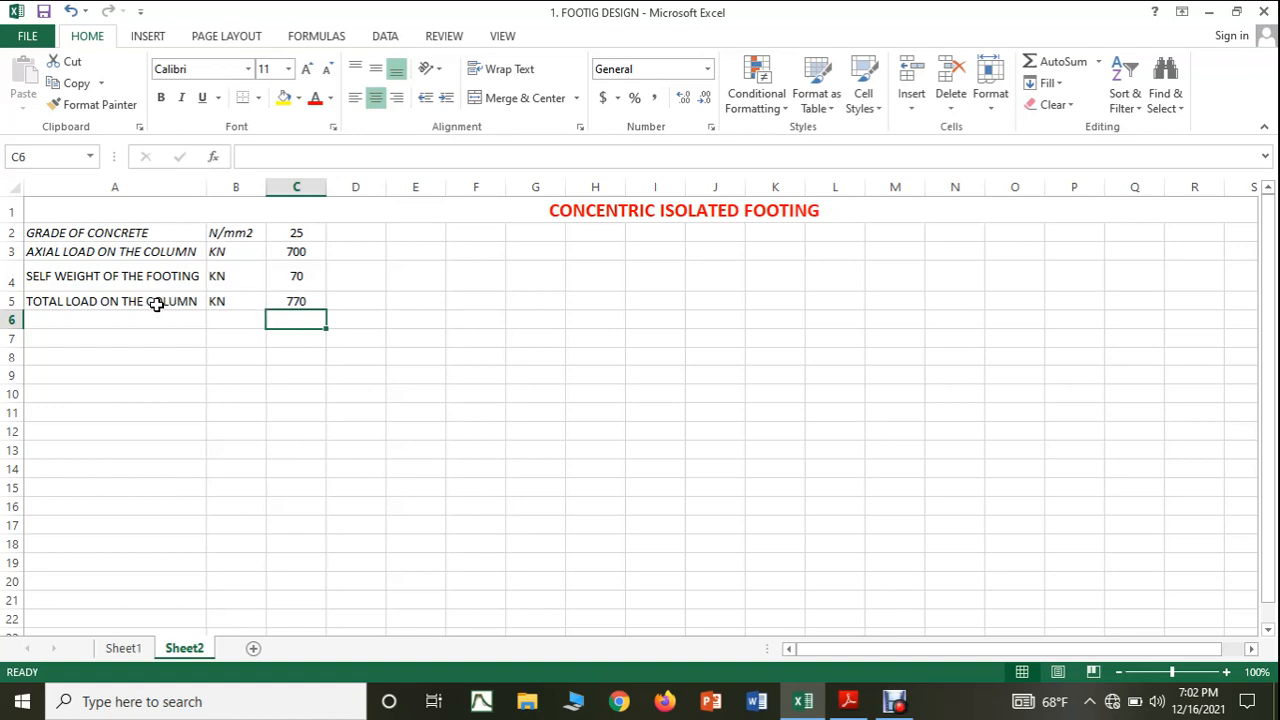
Check the next parameter in the Adobe Reader notes, enter MOMENT AT BASE OF THE COLUMN in Excel cell A6, and widen column A to fit.
click(848, 701)
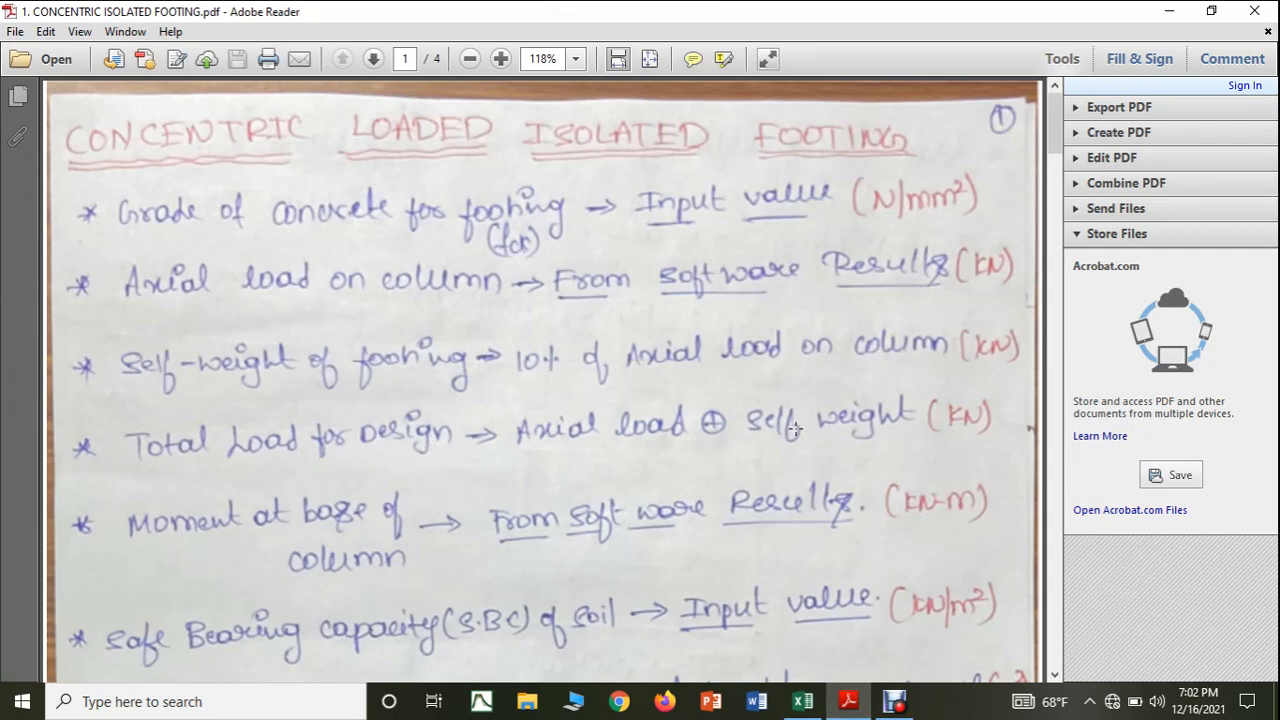
scroll(794, 428, down, 1)
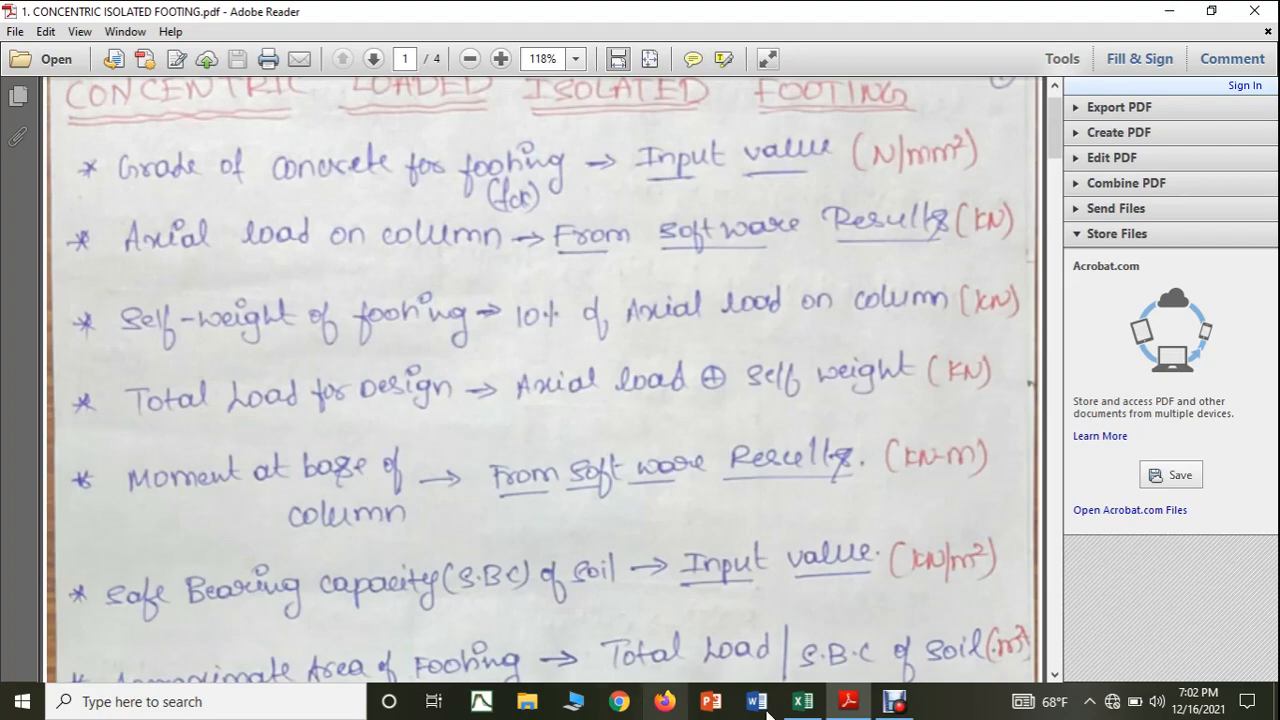
click(802, 701)
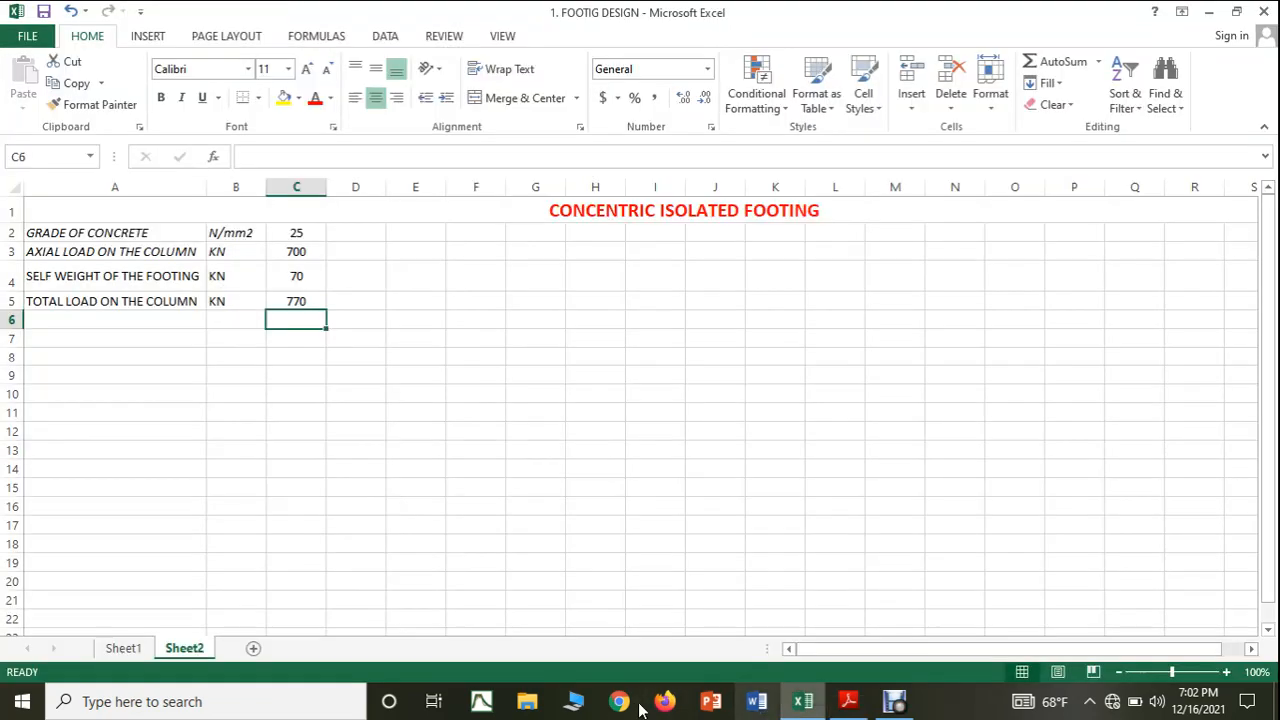
click(115, 318)
text(M)
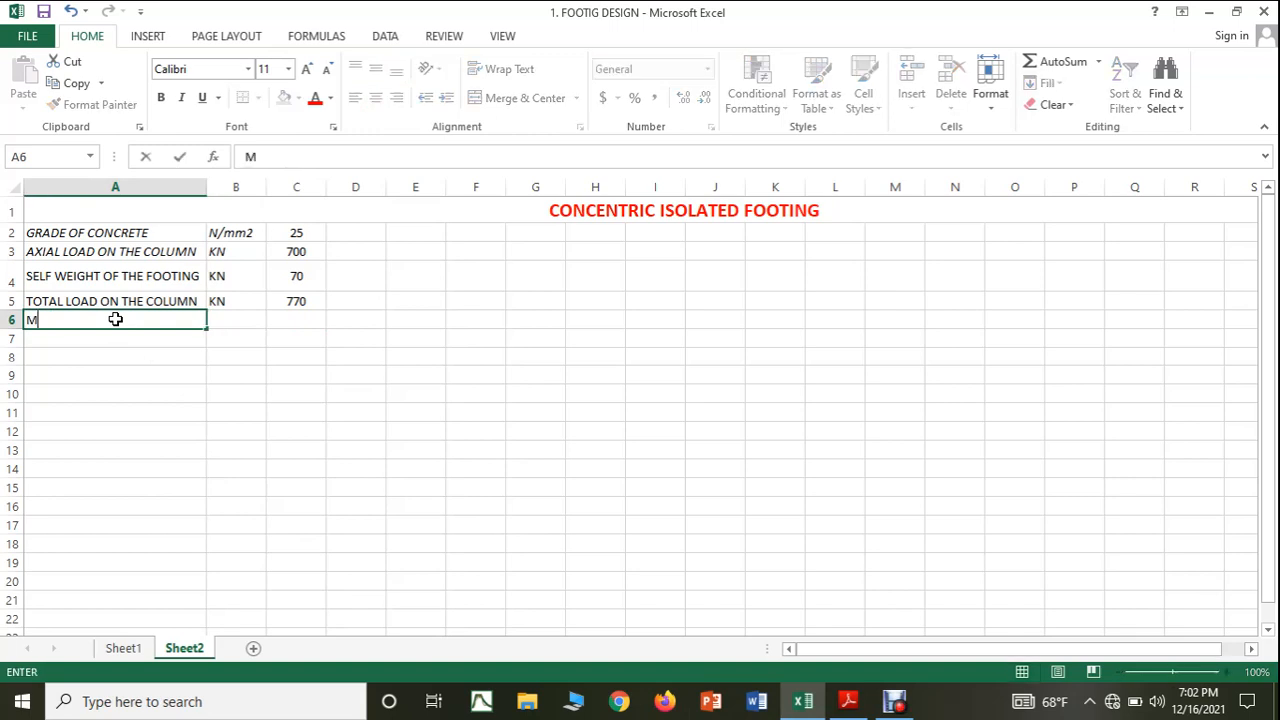
text(OMENT AT )
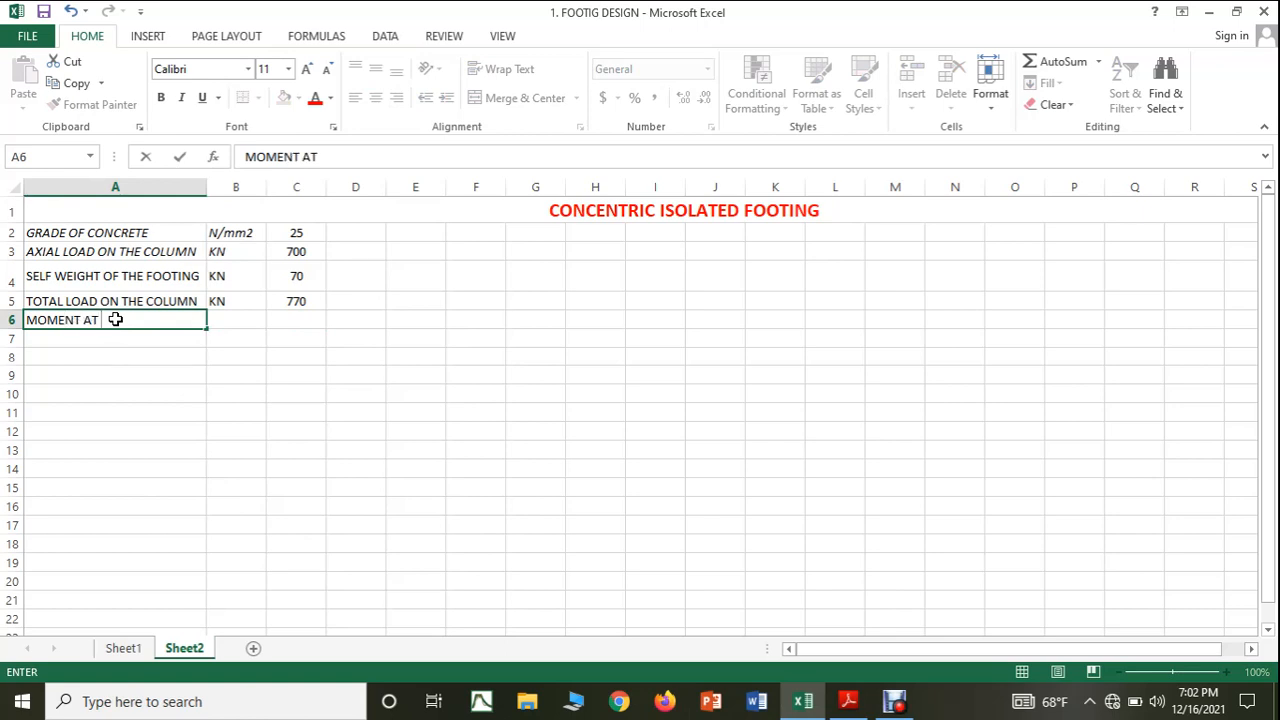
text(BASE OF THE)
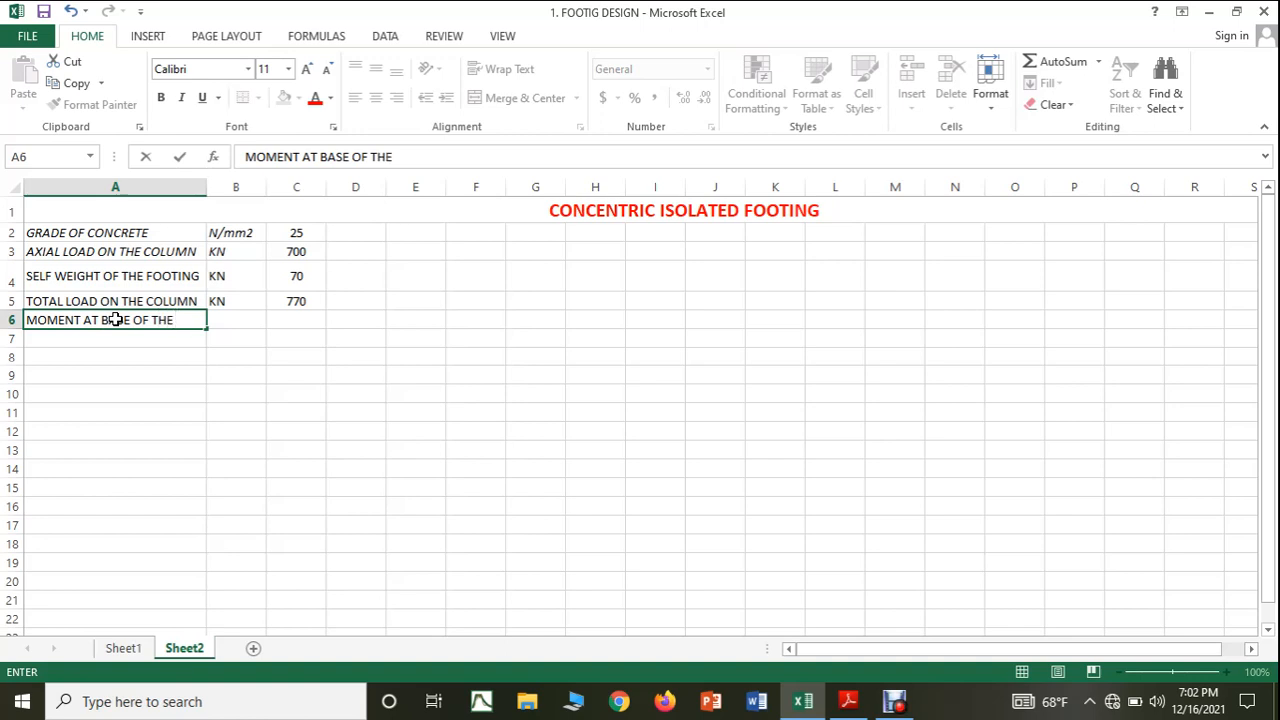
text( COLUMN)
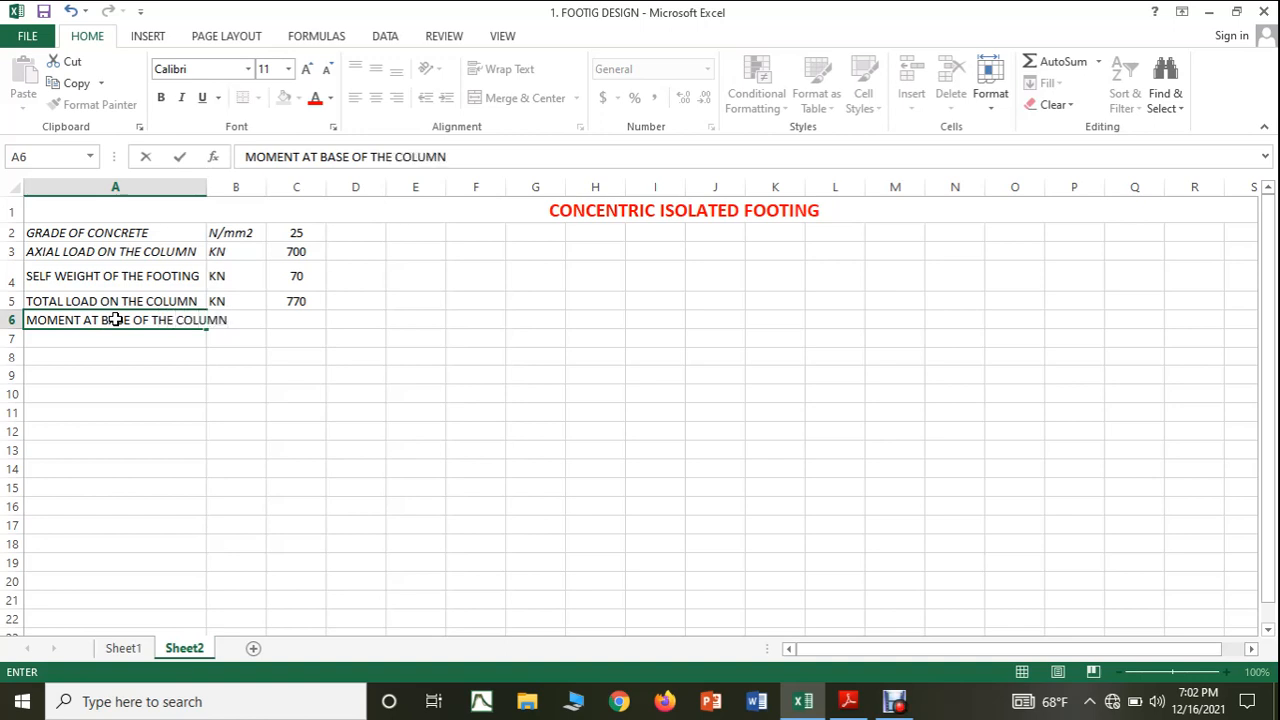
click(244, 393)
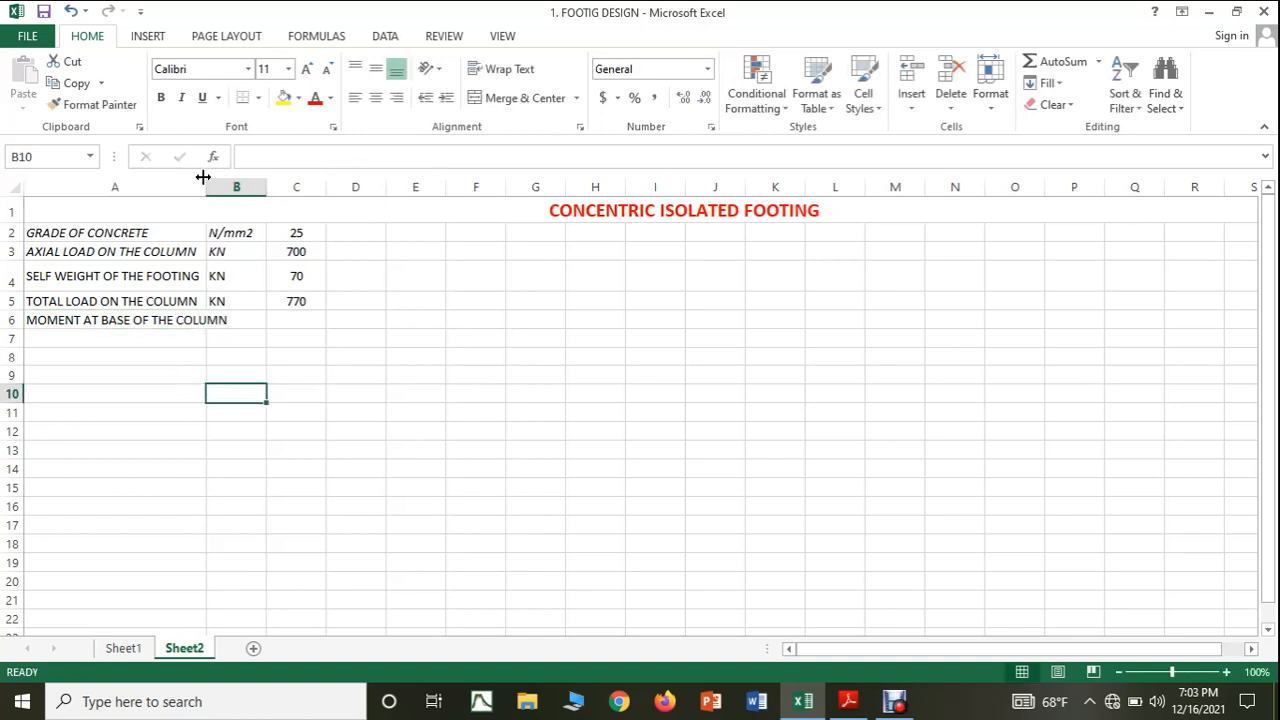
drag(203, 177, 236, 178)
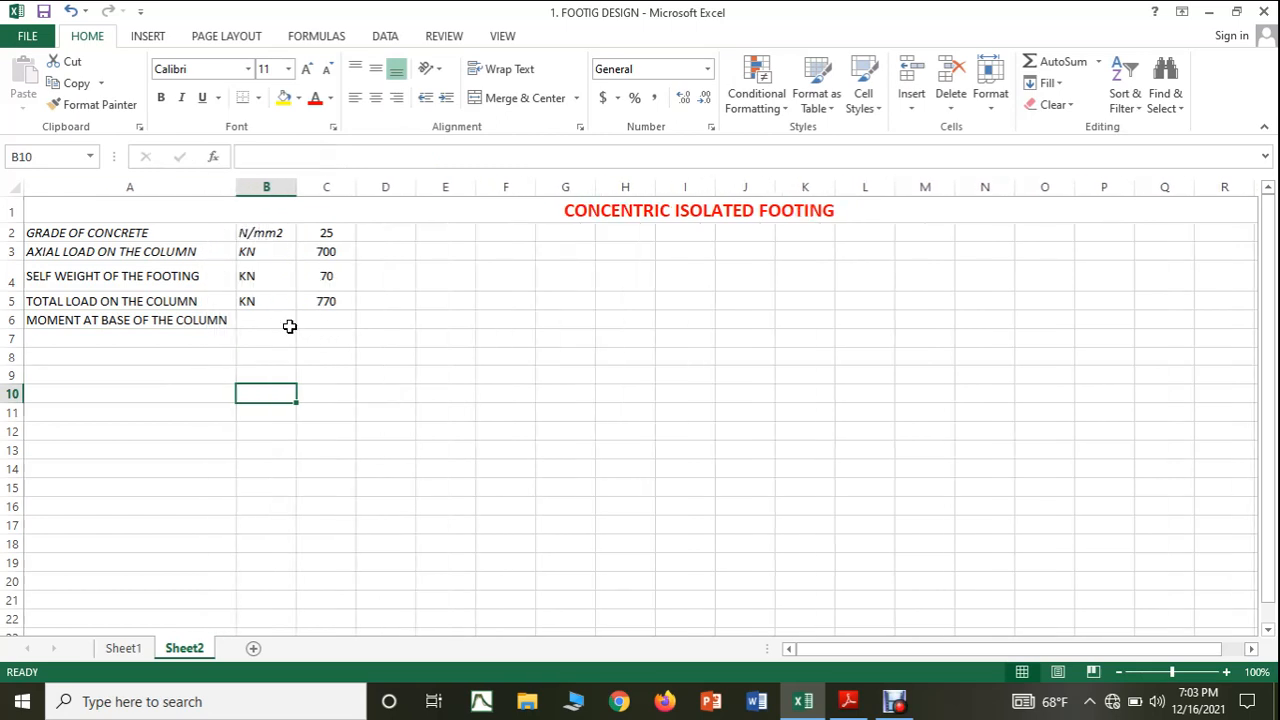
Enter the unit KNm in cell B6 for the moment at the column base.
click(280, 323)
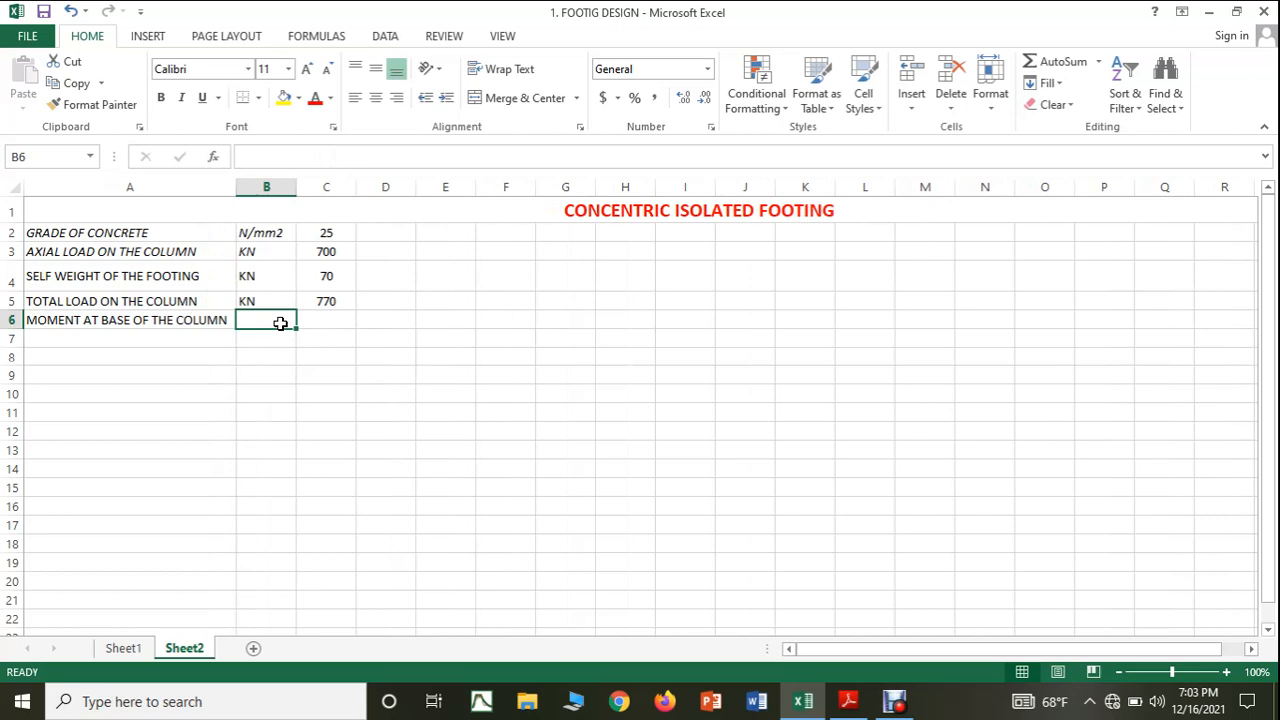
text(KNM)
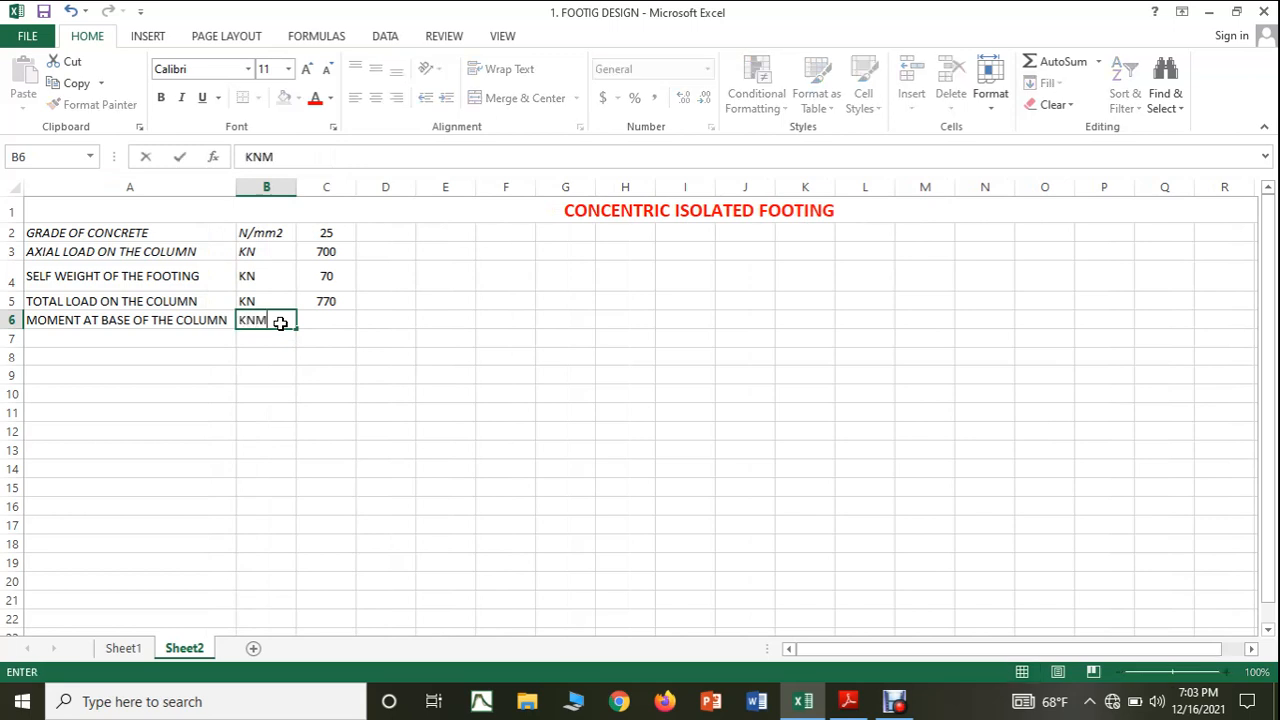
key(BackSpace)
text(m)
click(277, 372)
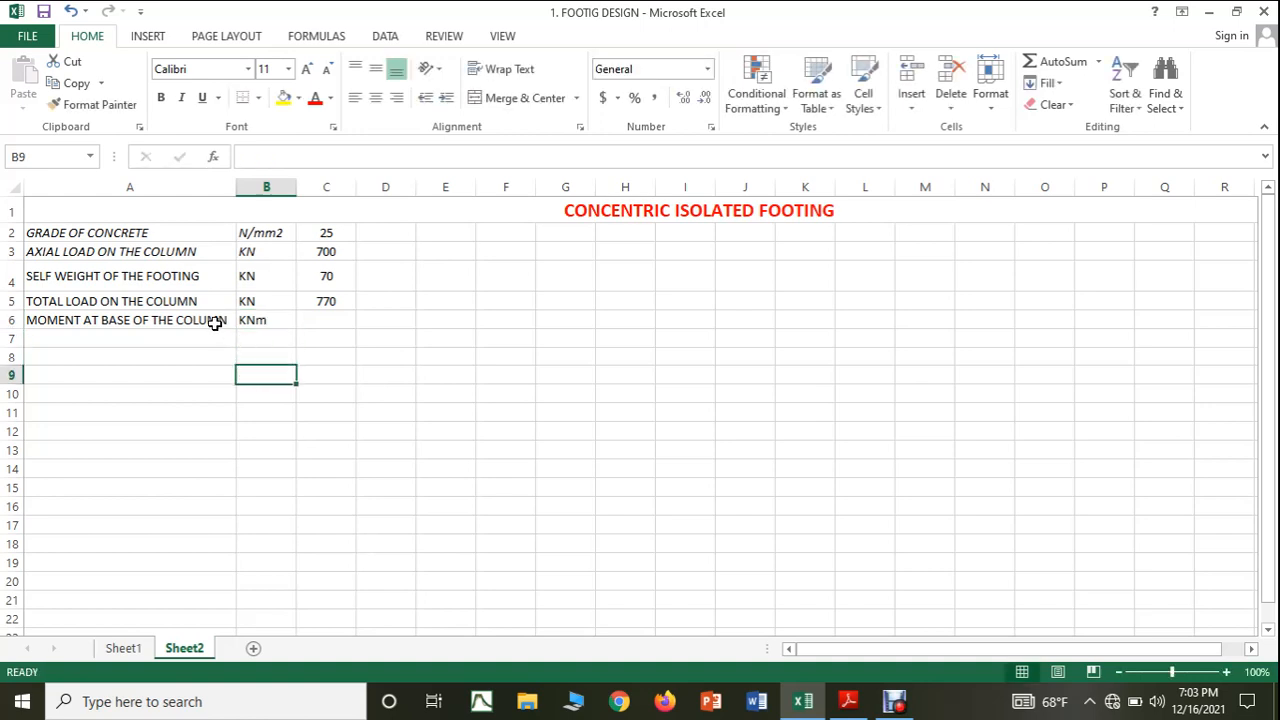
Italicize the moment label and its unit in cells A6:B6.
click(110, 320)
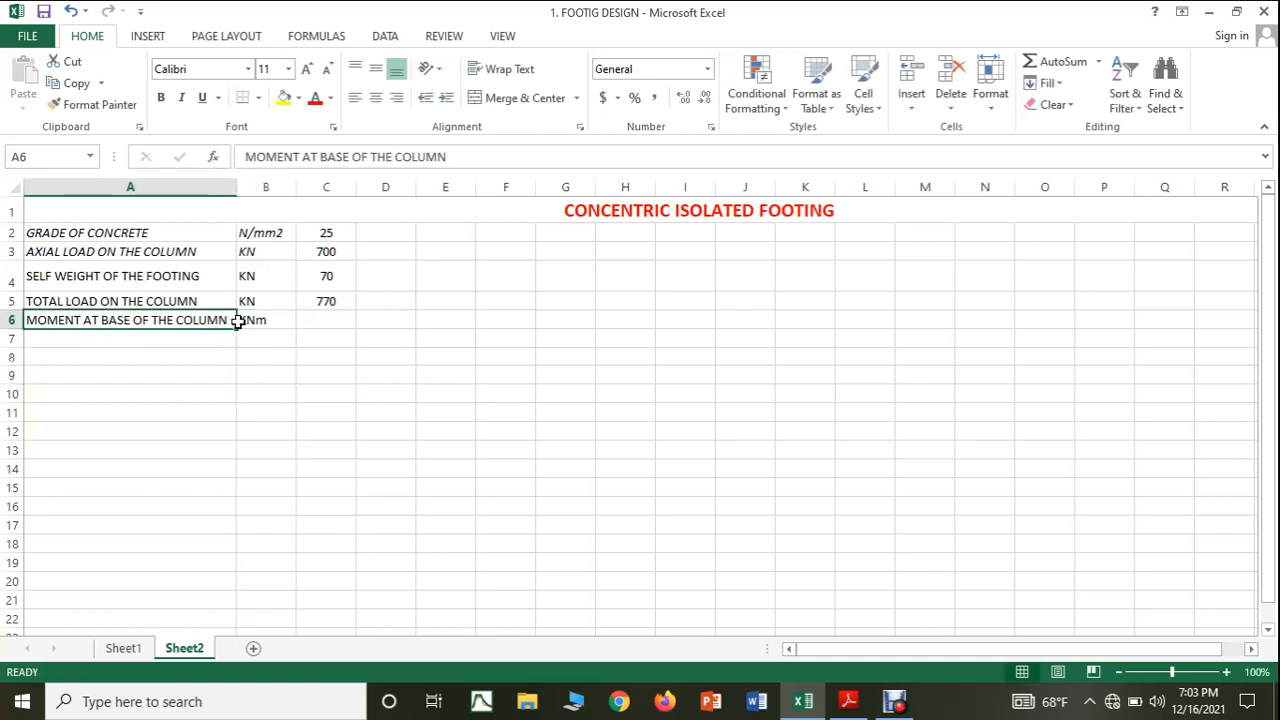
drag(237, 320, 260, 320)
click(181, 97)
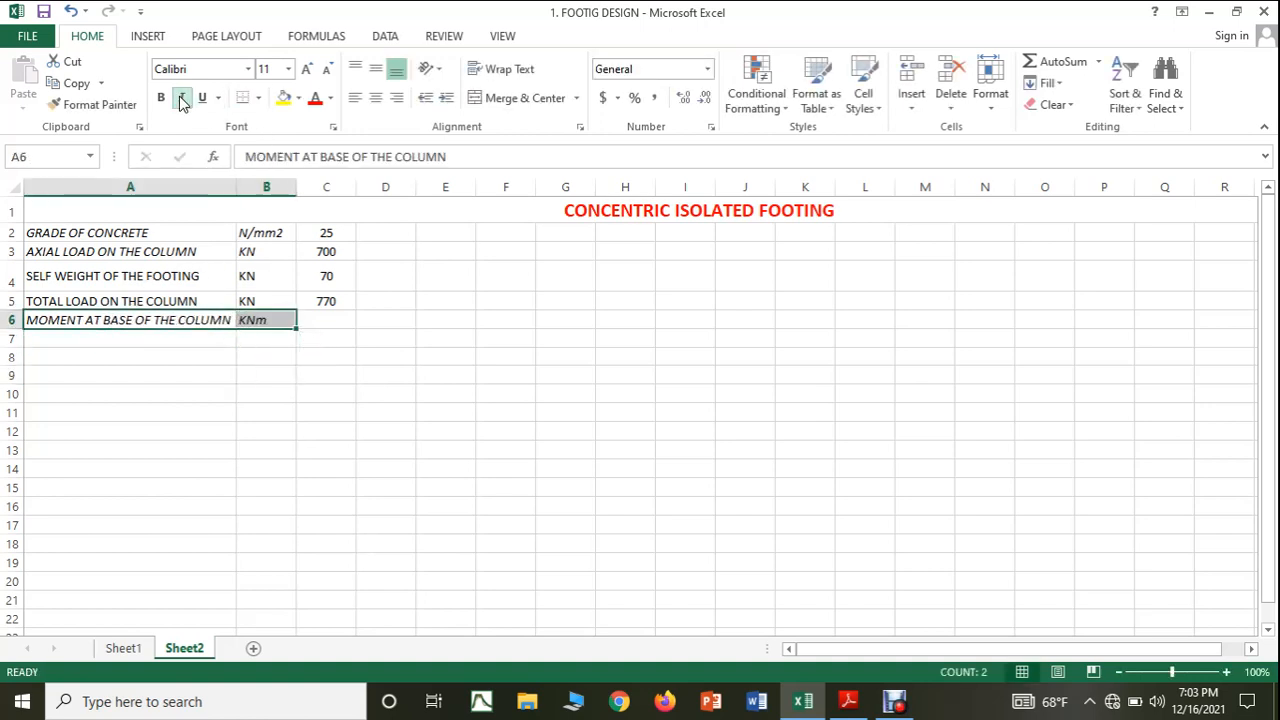
click(357, 401)
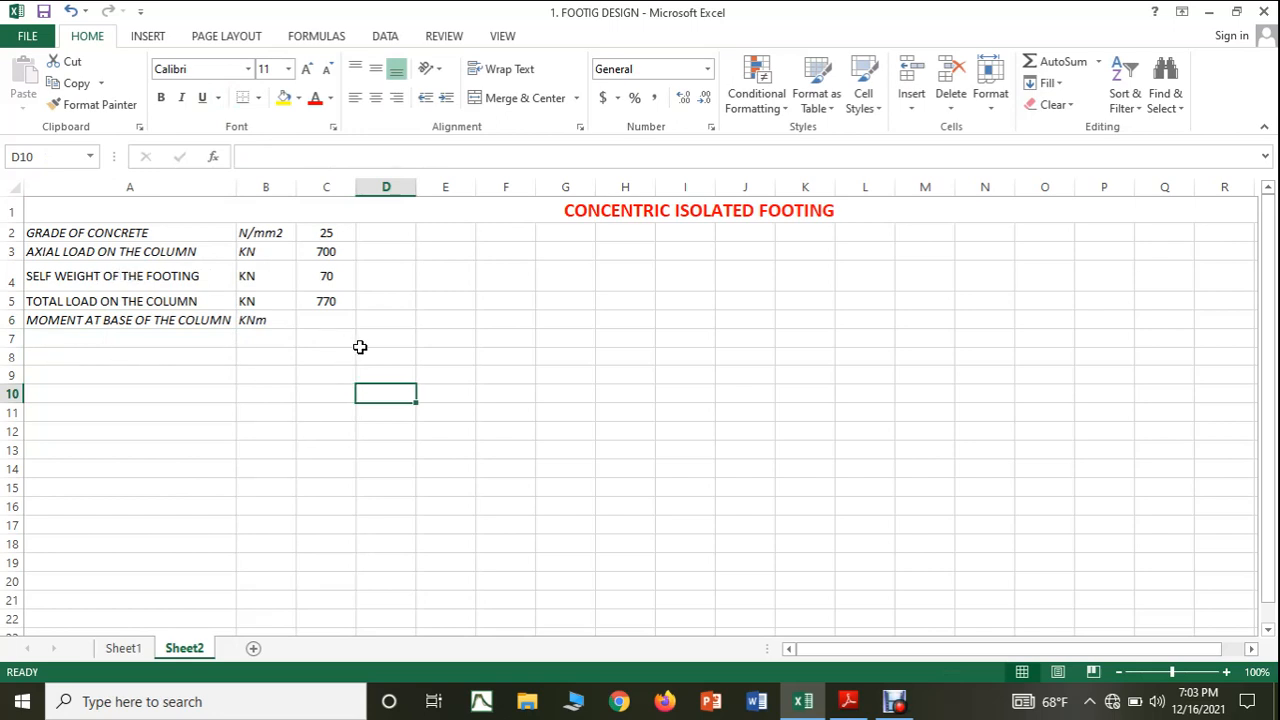
Set the moment at the base of the column in cell C6 to 0.
click(340, 321)
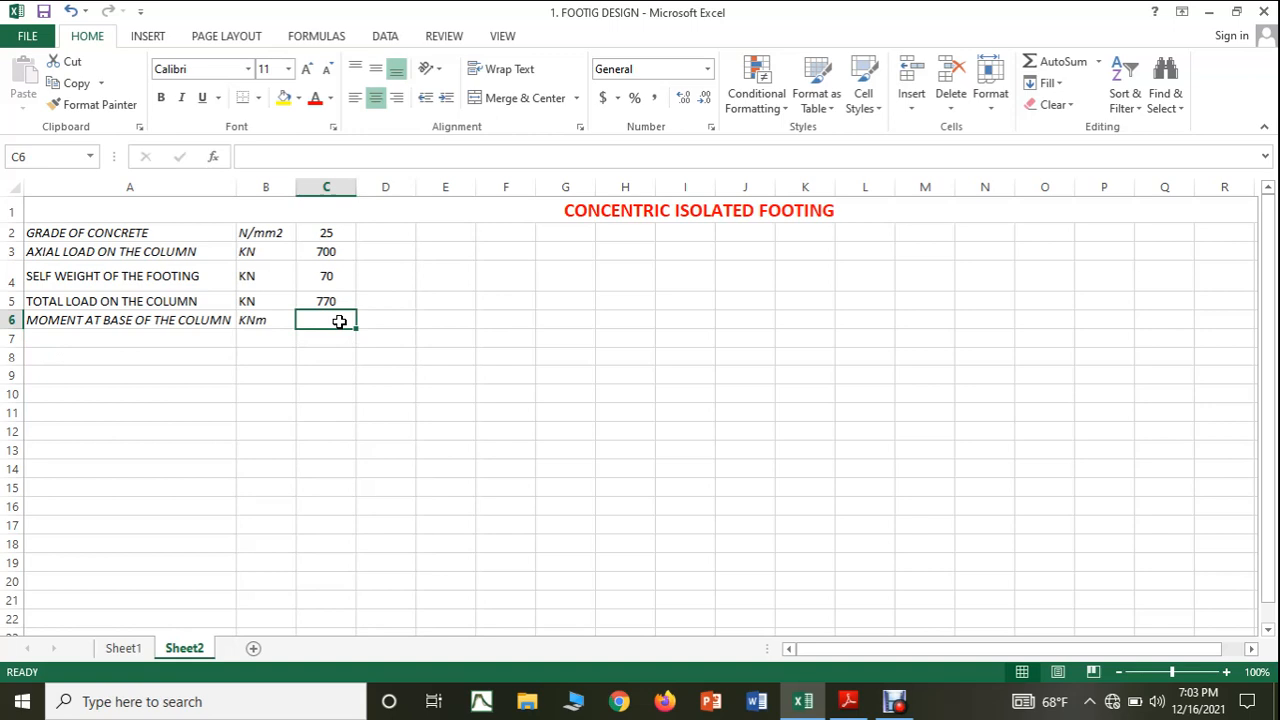
text(0)
click(340, 342)
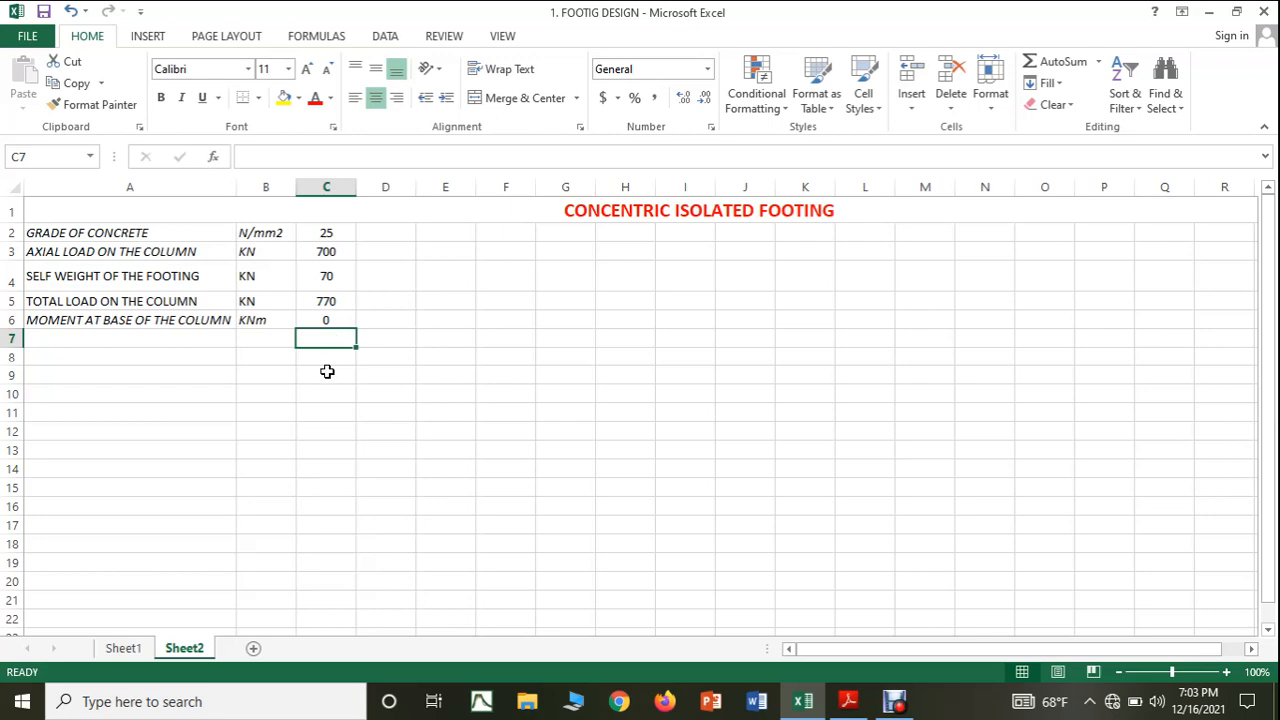
Check the following parameter in the Adobe Reader notes and enter the label SAFE BEARING CAPACITY OF SOIL in Excel cell A7.
click(836, 710)
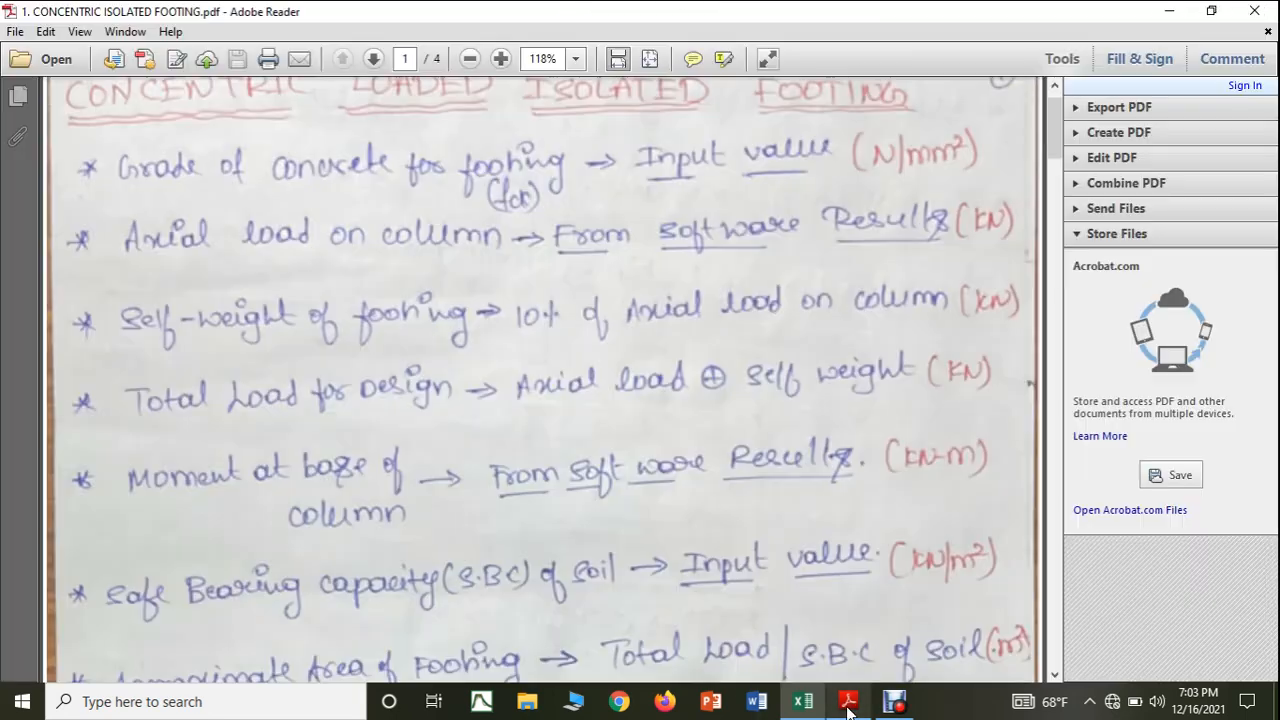
scroll(650, 572, down, 2)
scroll(650, 572, down, 1)
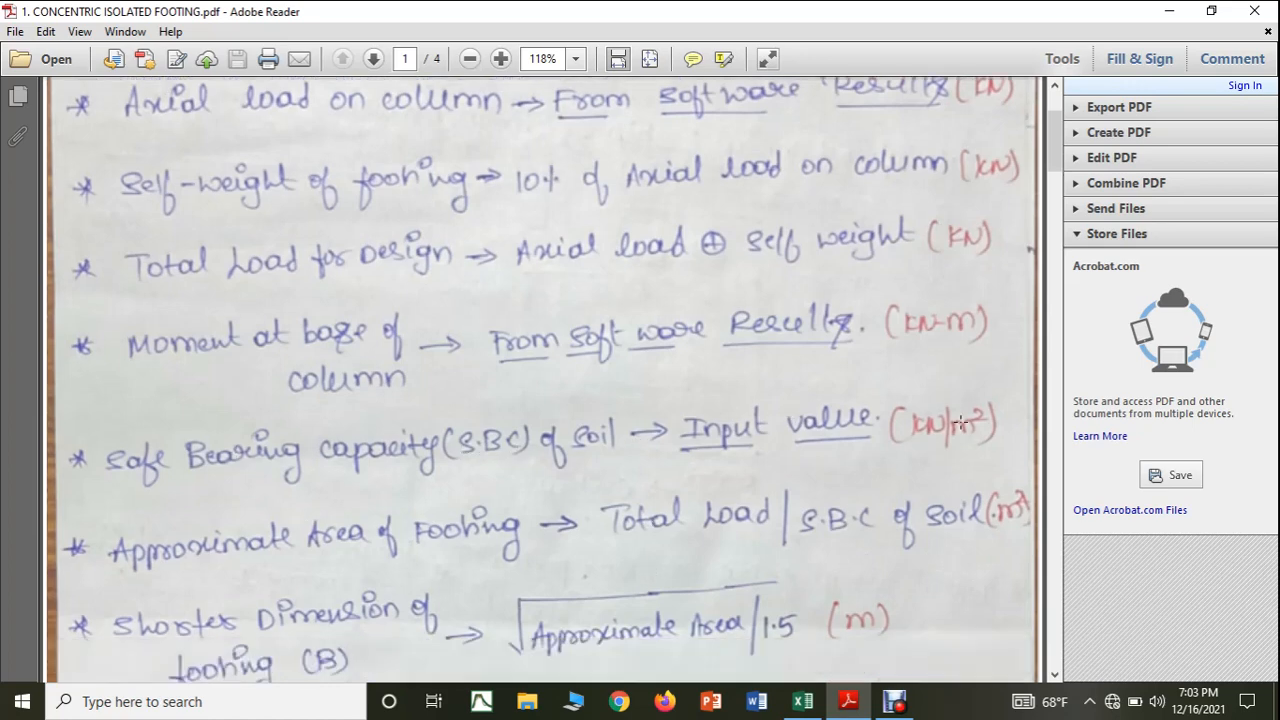
click(802, 701)
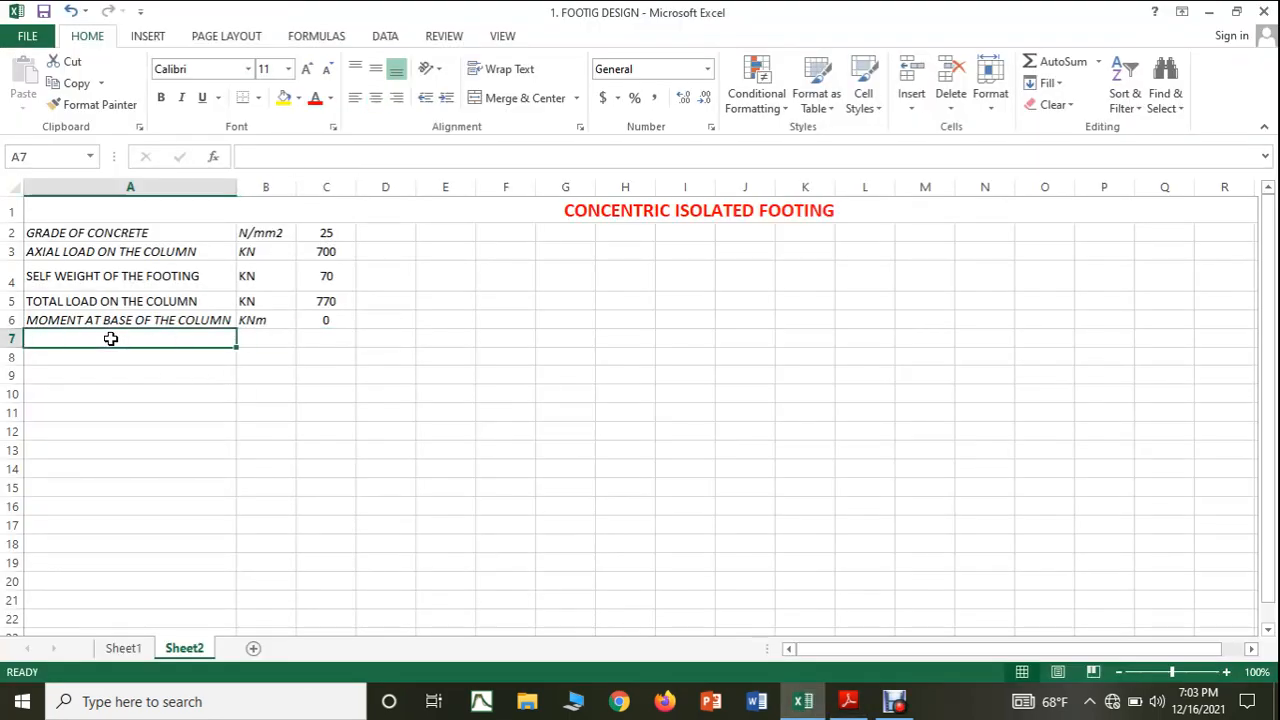
text(SAFE B)
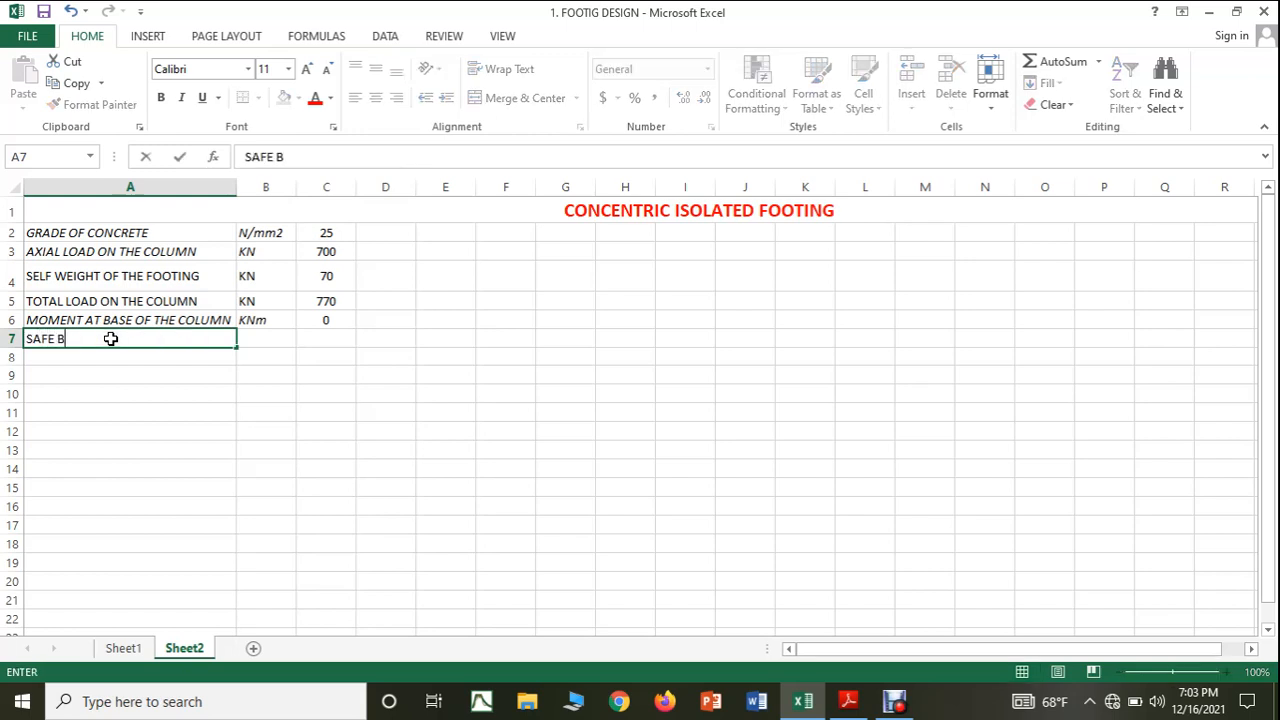
text(EARING CAPA)
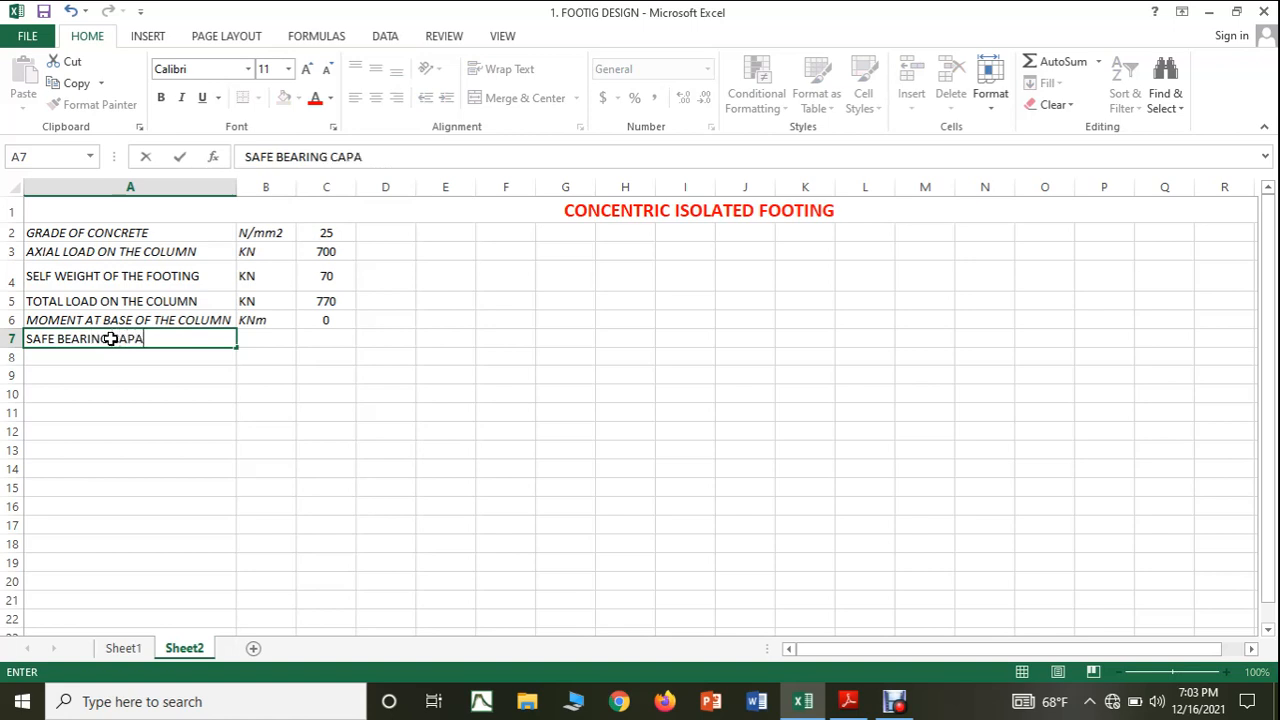
text(CITY OF S)
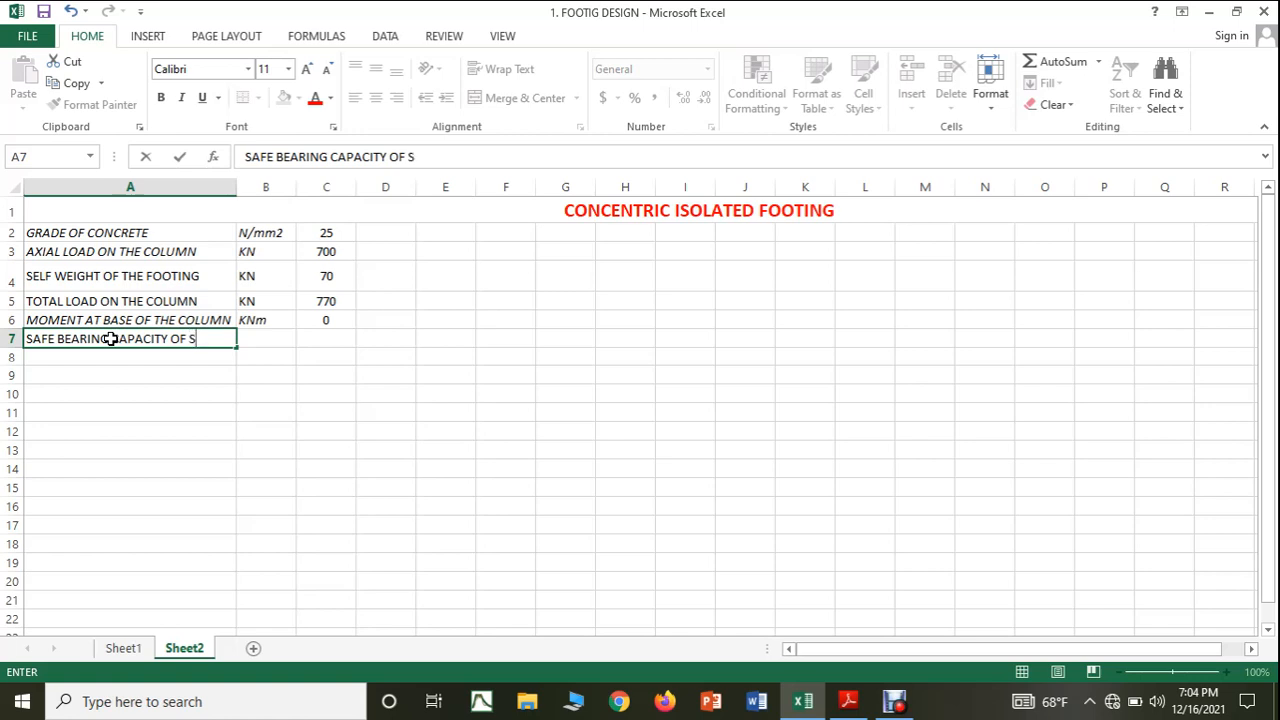
text(OIL)
Enter the unit KN/m2 in cell B7 for the safe bearing capacity.
click(256, 340)
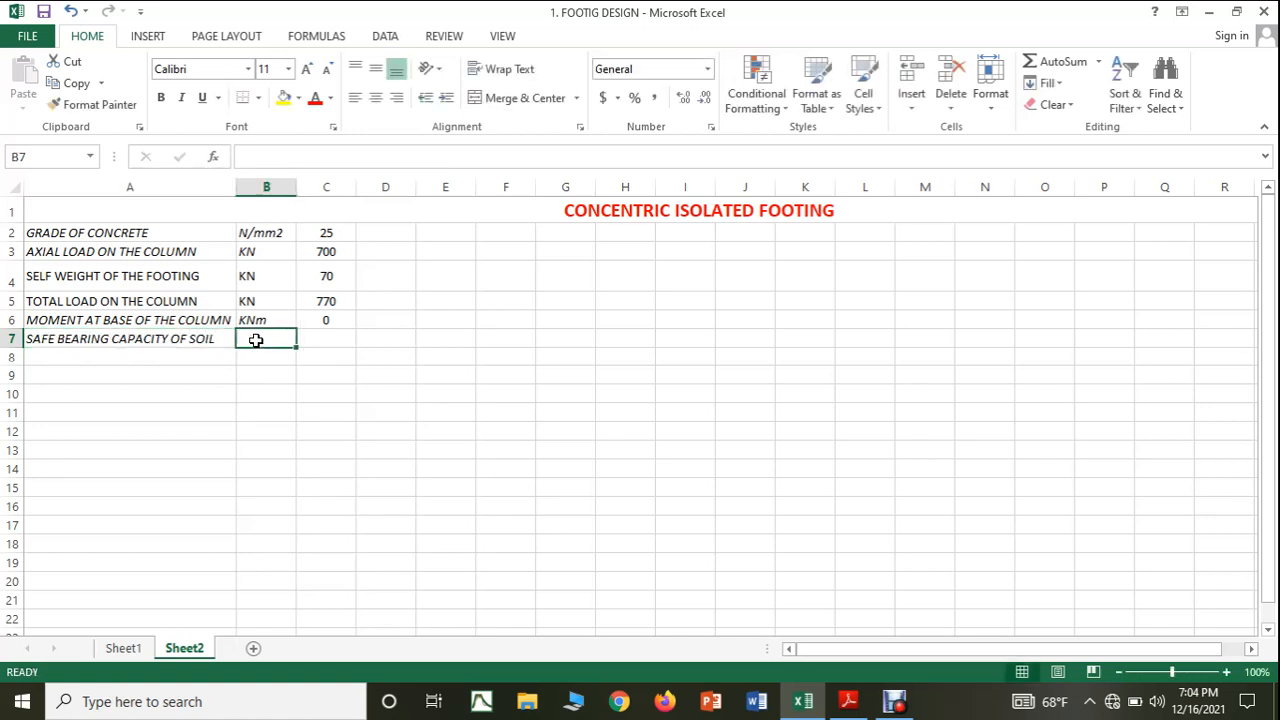
text(KN)
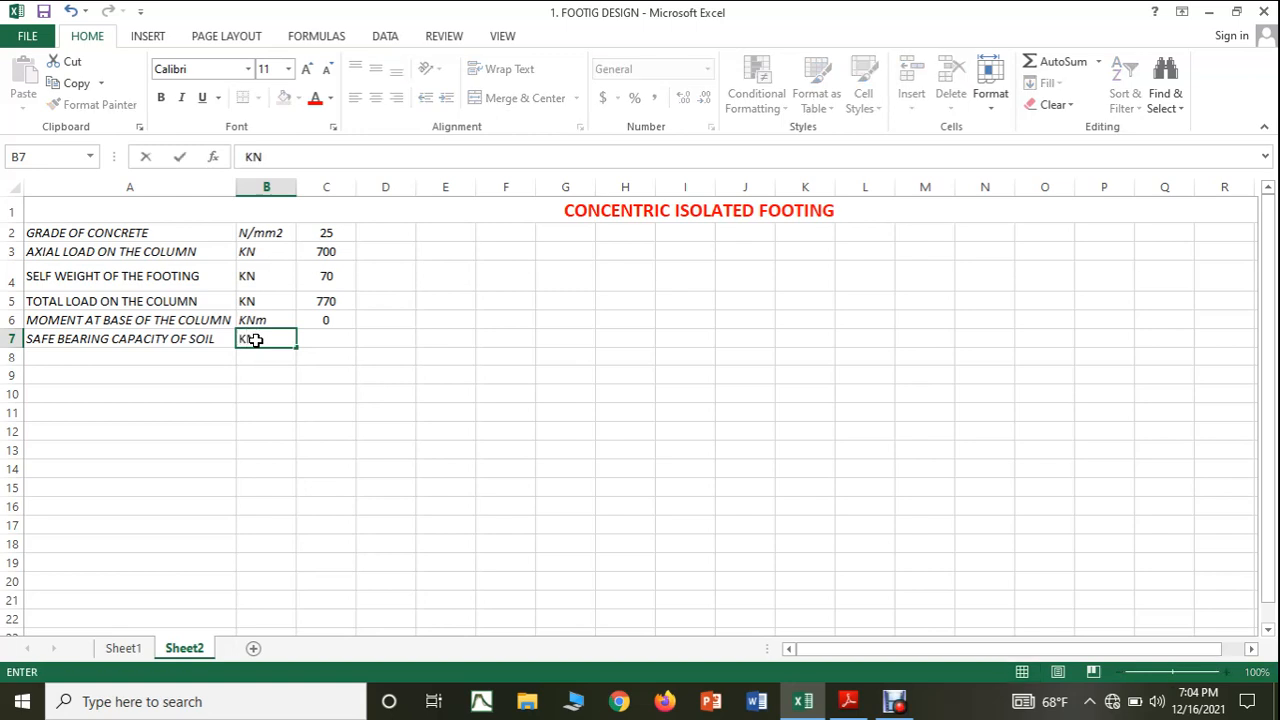
text(/m2)
click(431, 523)
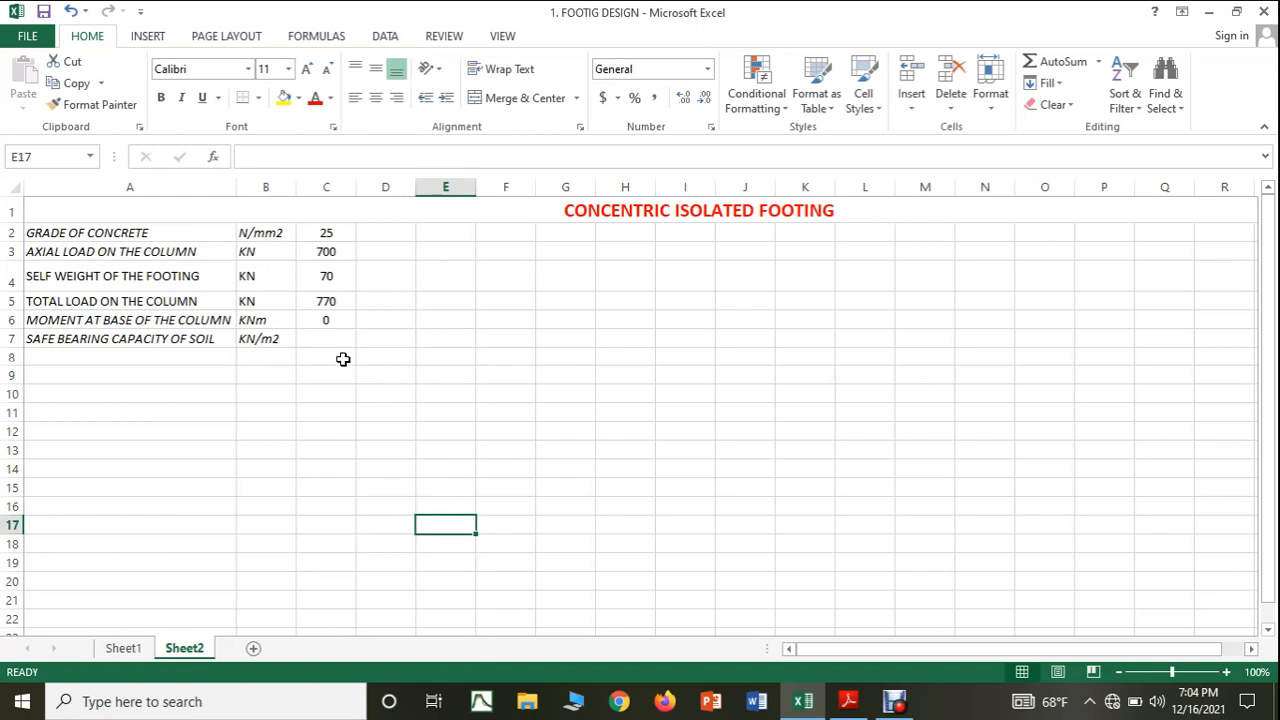
drag(162, 338, 250, 328)
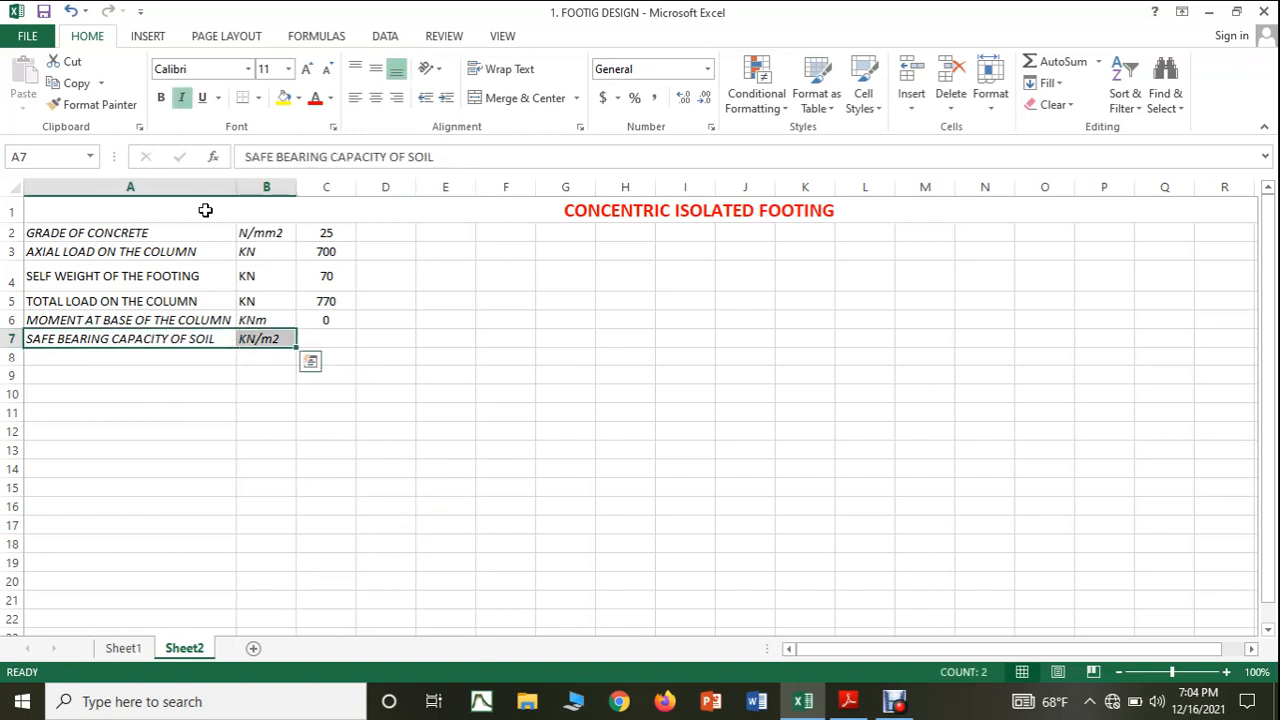
click(181, 100)
click(181, 100)
Verify the bearing capacity entry in the Adobe Reader notes and set its value in Excel cell C7 to 300.
click(331, 340)
click(848, 701)
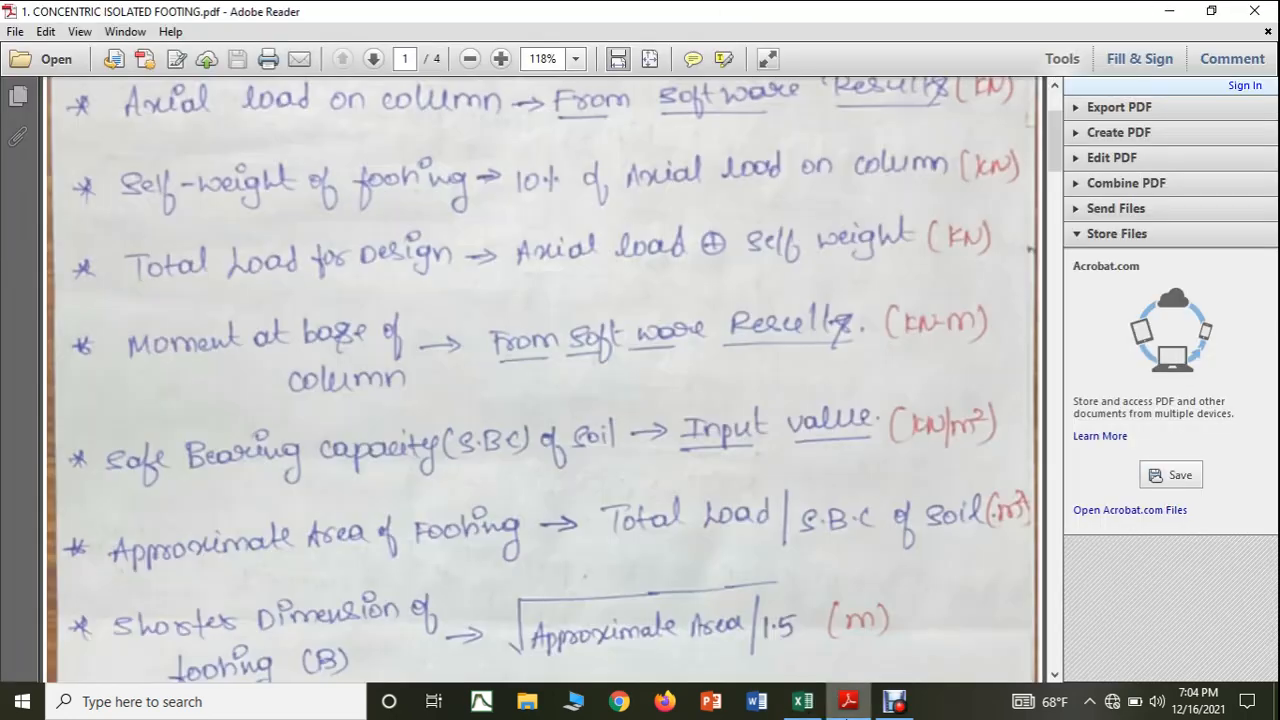
click(848, 701)
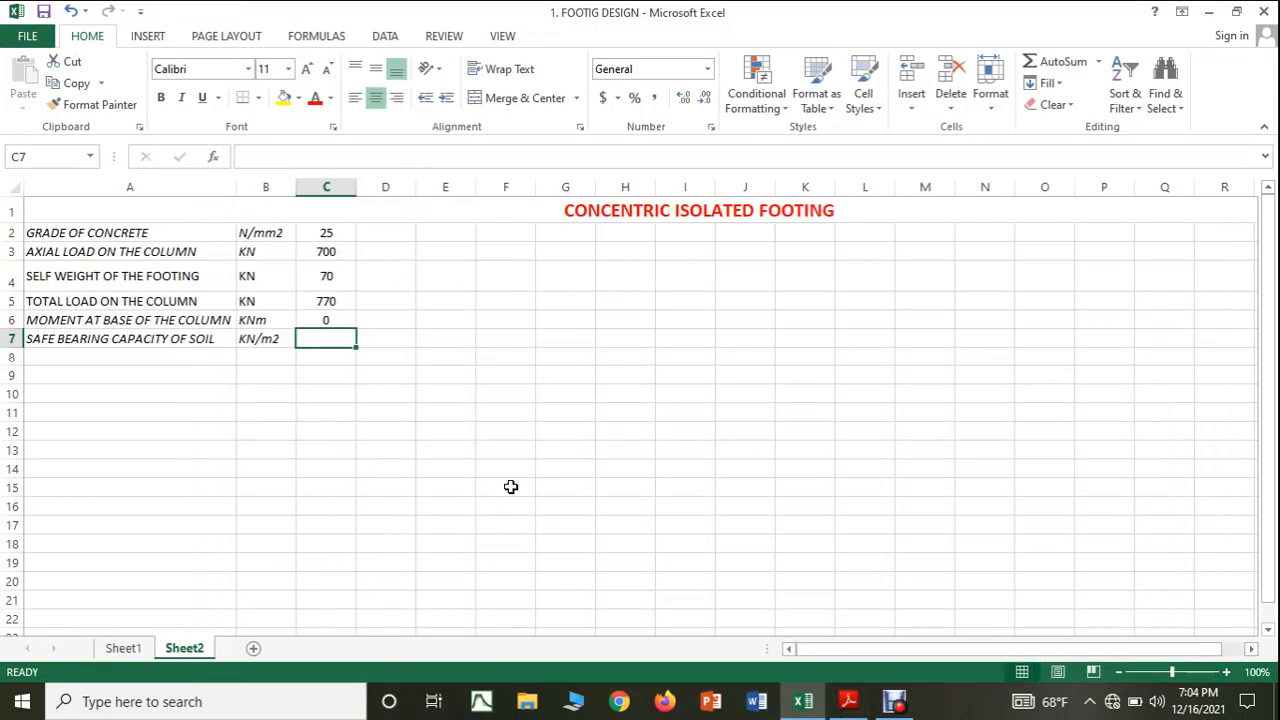
text(300)
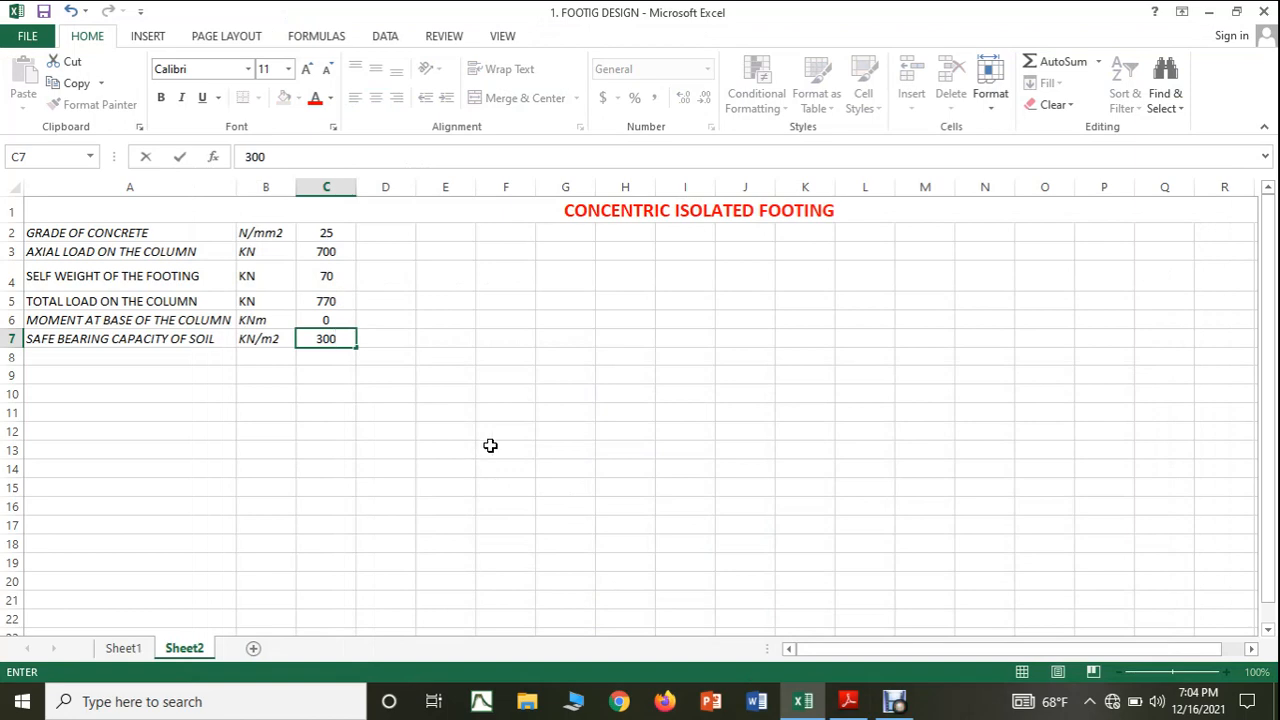
click(490, 445)
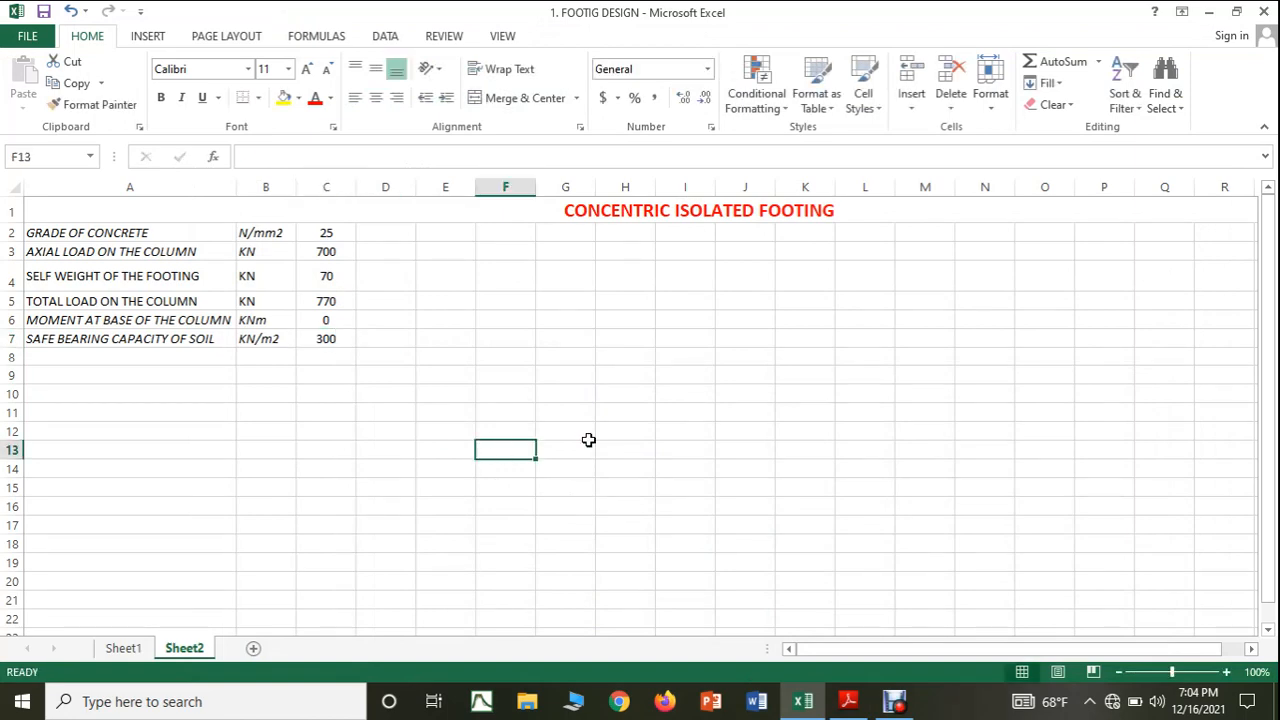
Check the next parameter in the Adobe Reader notes and enter APPROXIMATE AREA OF FOOTING without italics in Excel cell A8.
click(835, 705)
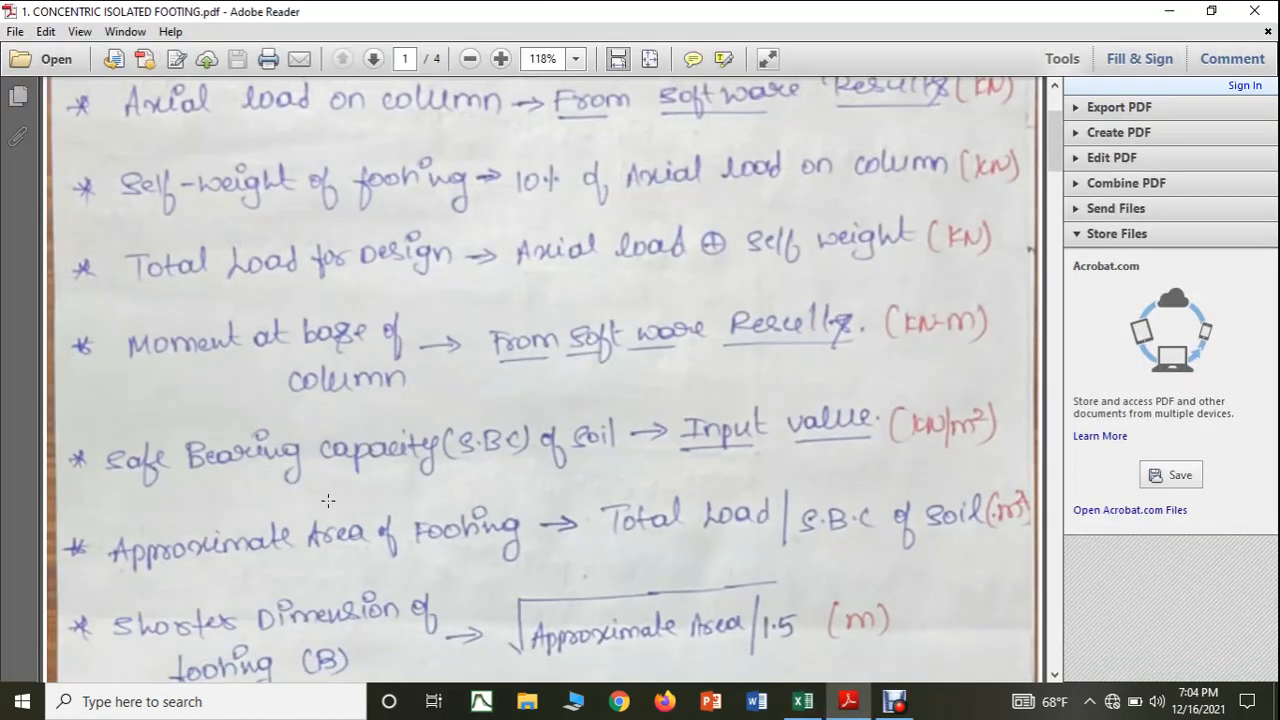
scroll(314, 480, down, 3)
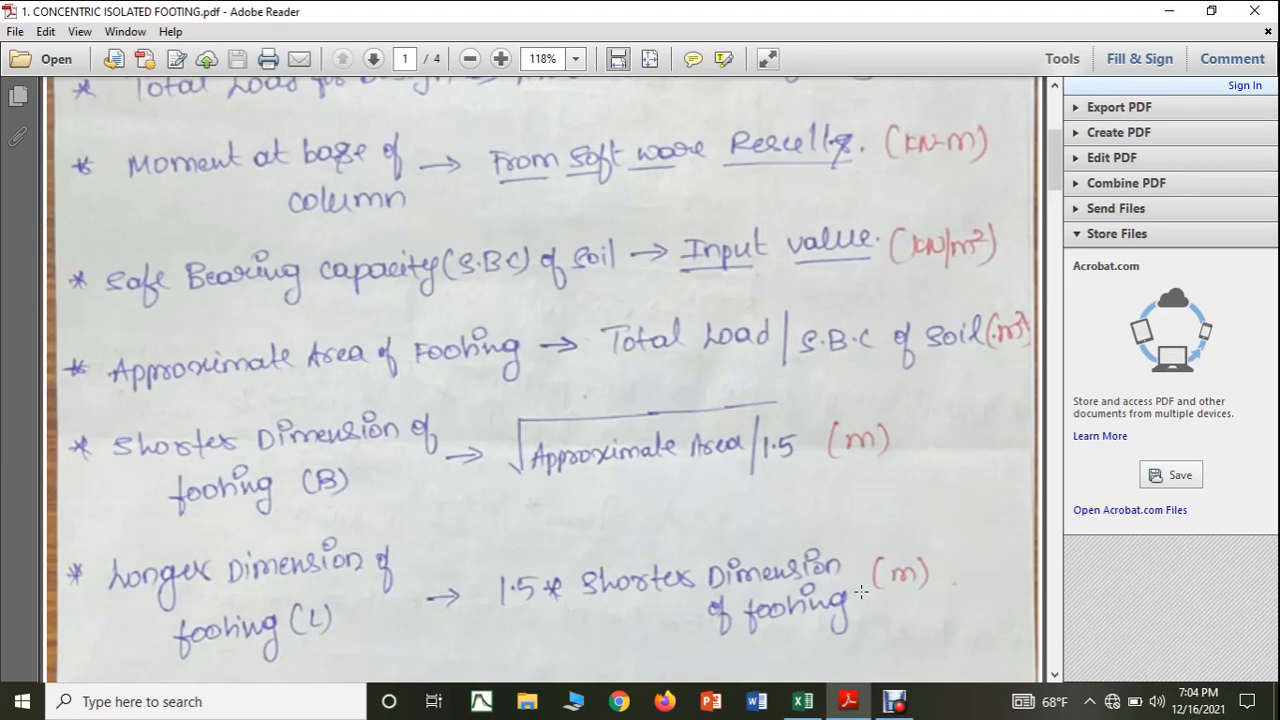
click(803, 701)
click(104, 352)
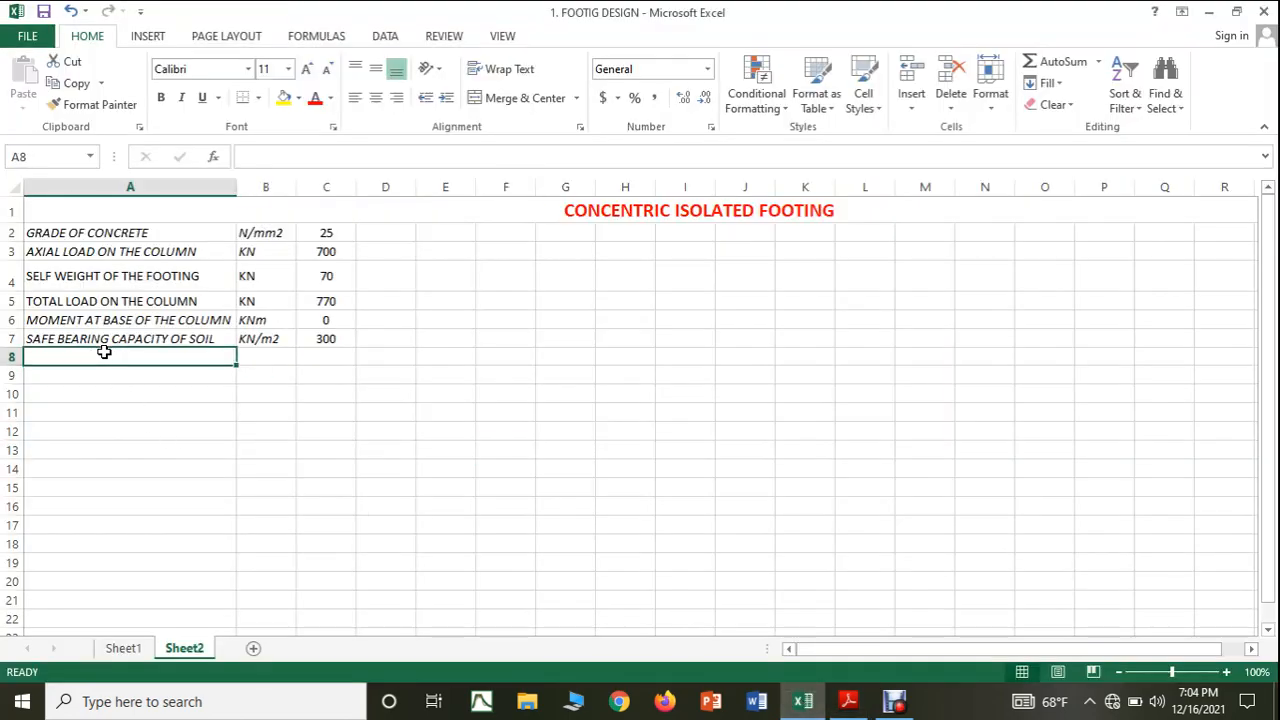
text(APP)
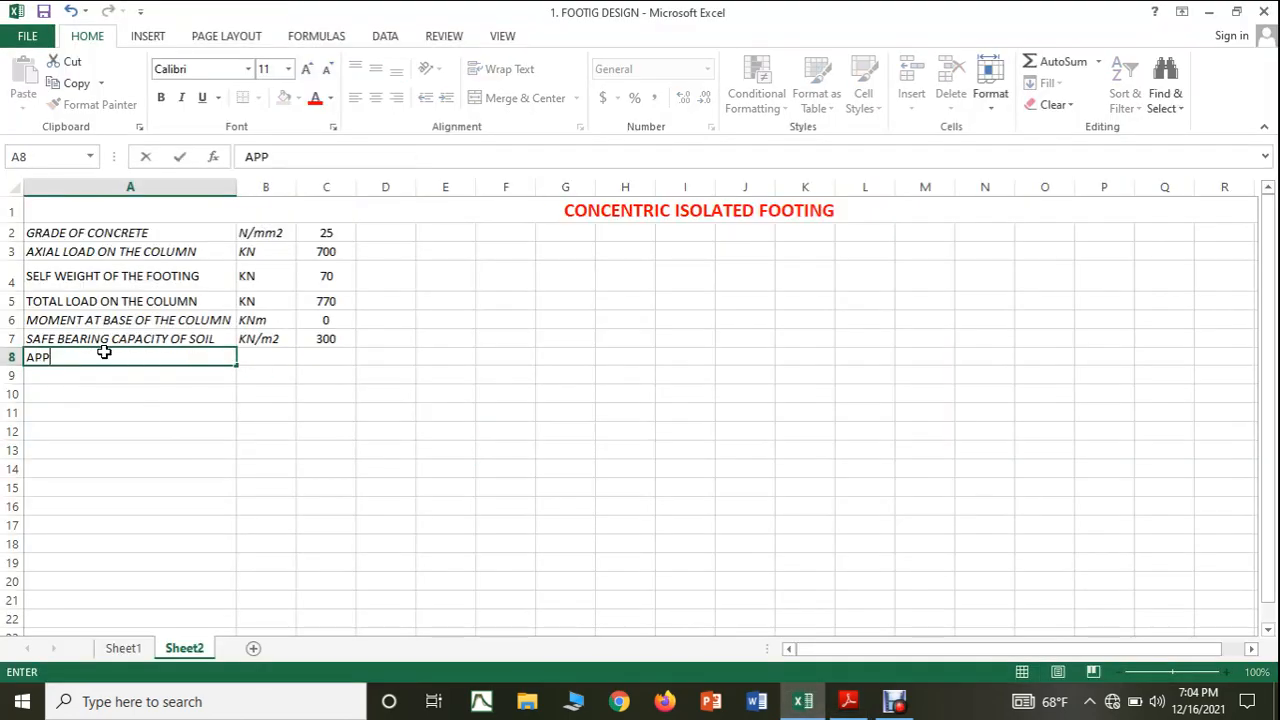
text(ROXIMATE AREA)
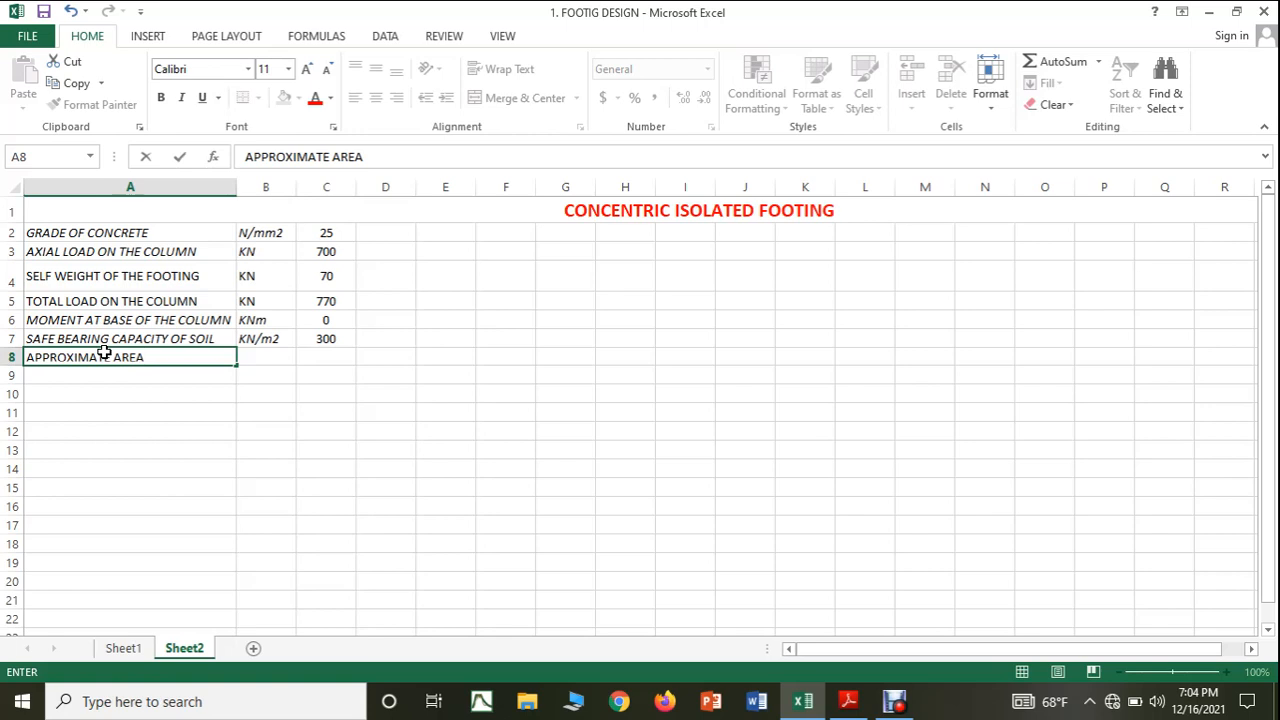
text( OF FOOTING)
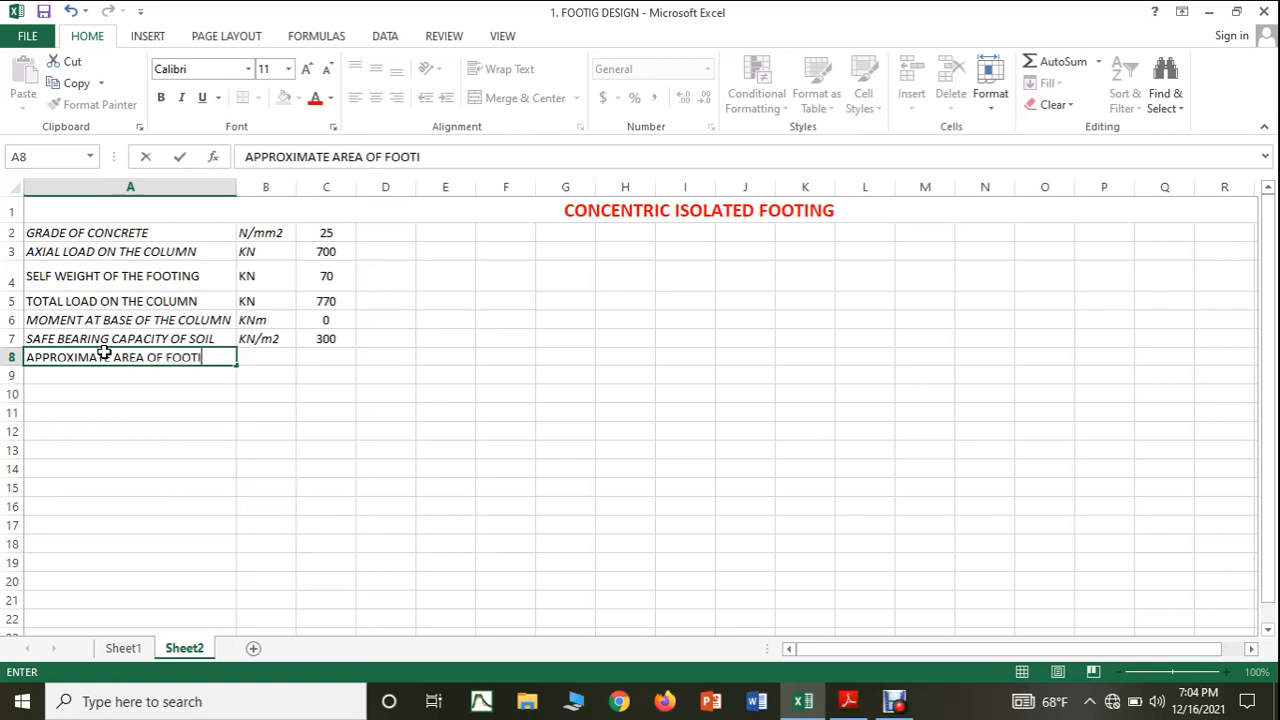
click(262, 356)
click(94, 357)
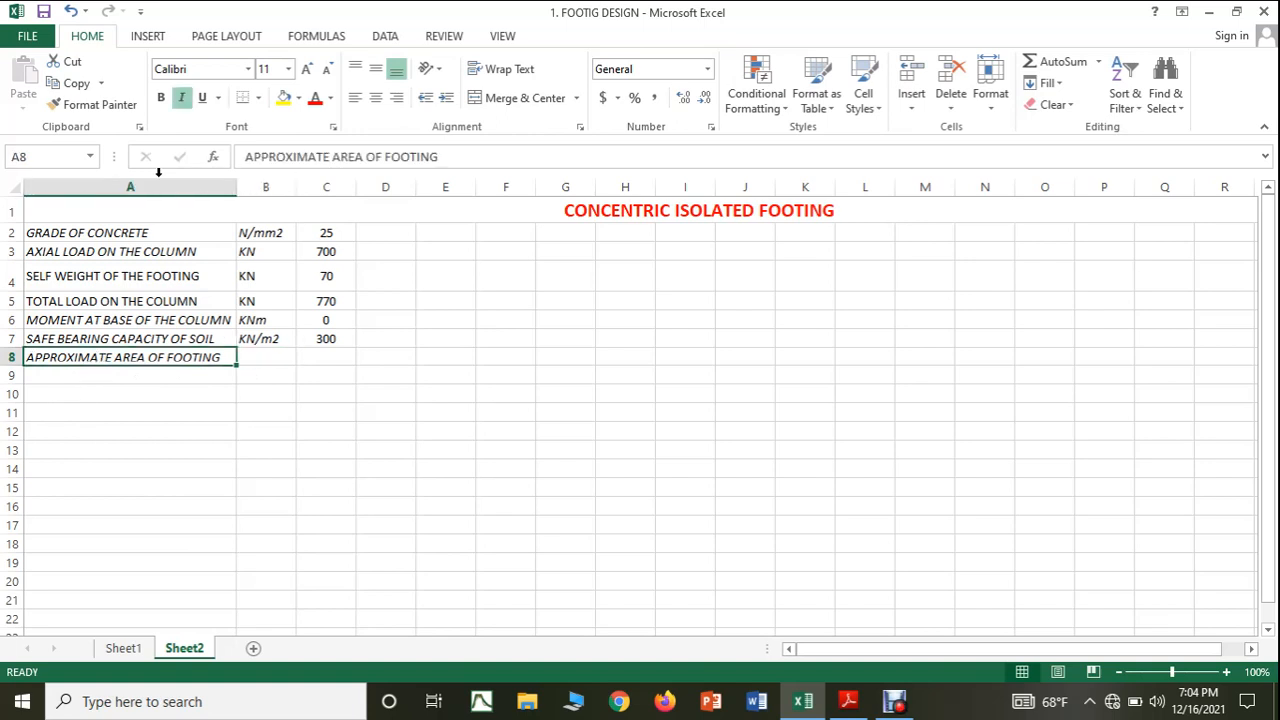
click(181, 97)
Enter the unit m2 in cell B8 for the approximate footing area and remove its italic formatting.
click(269, 355)
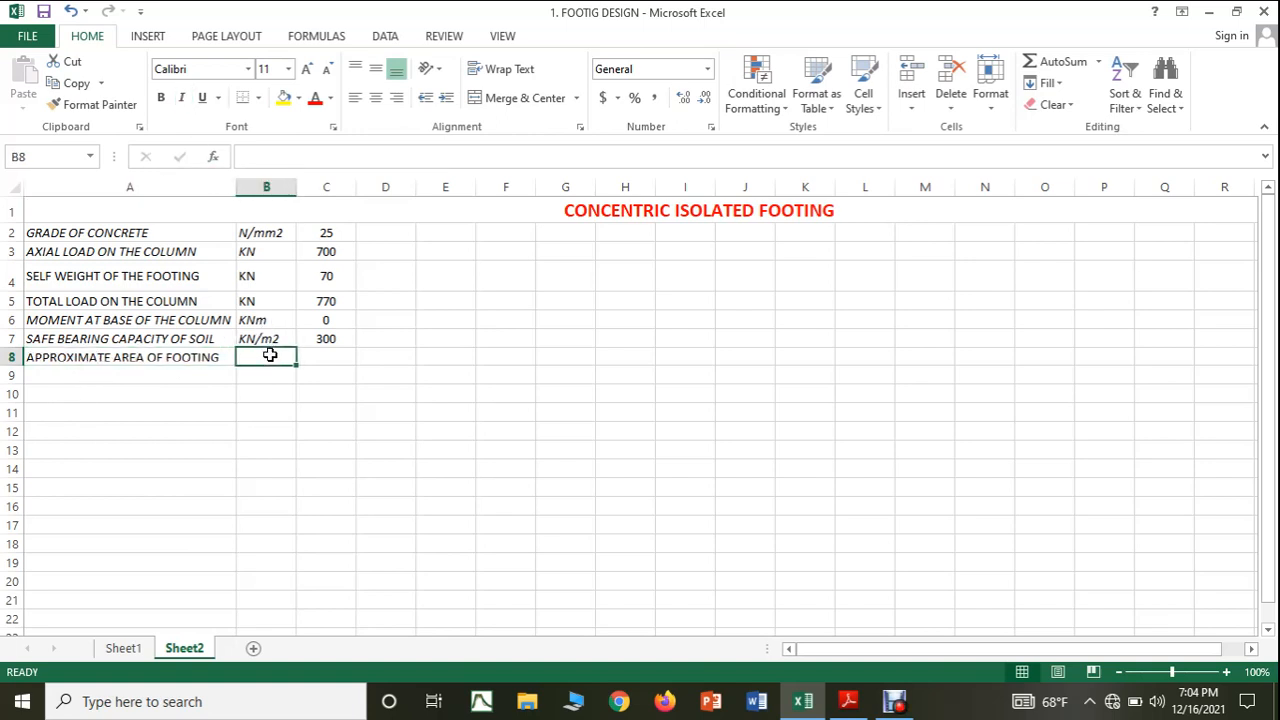
text(m2)
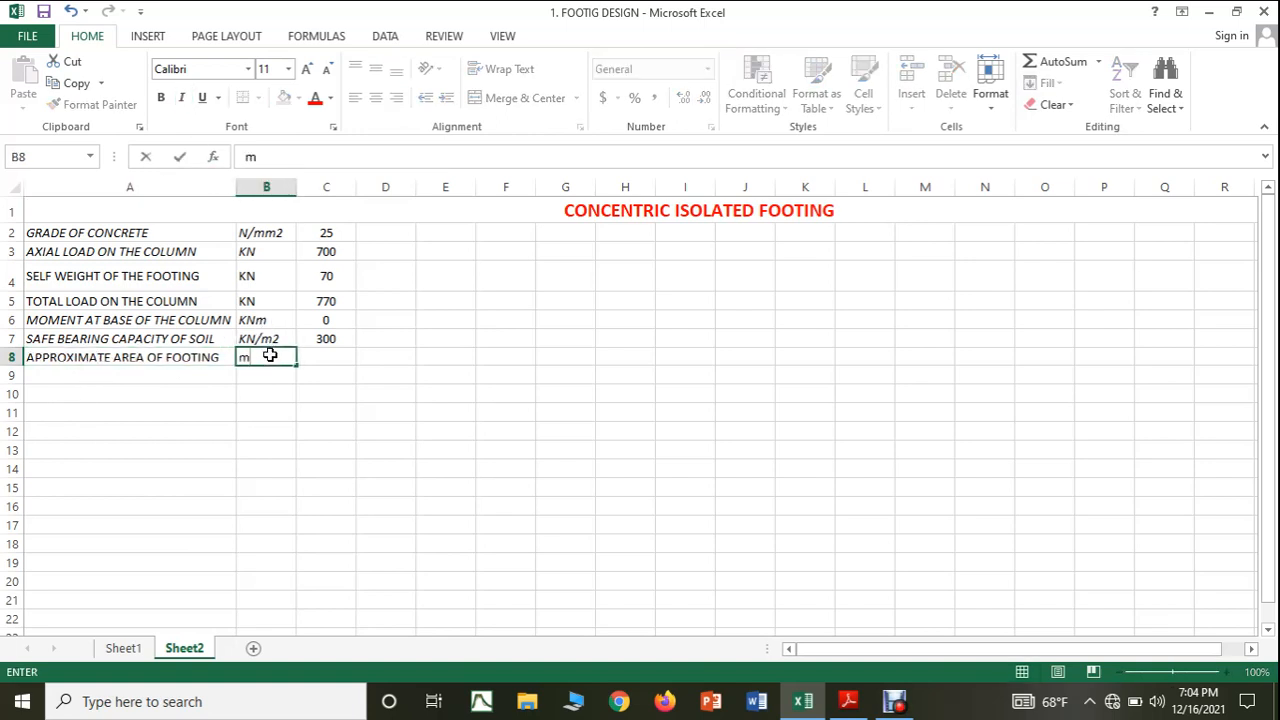
click(347, 361)
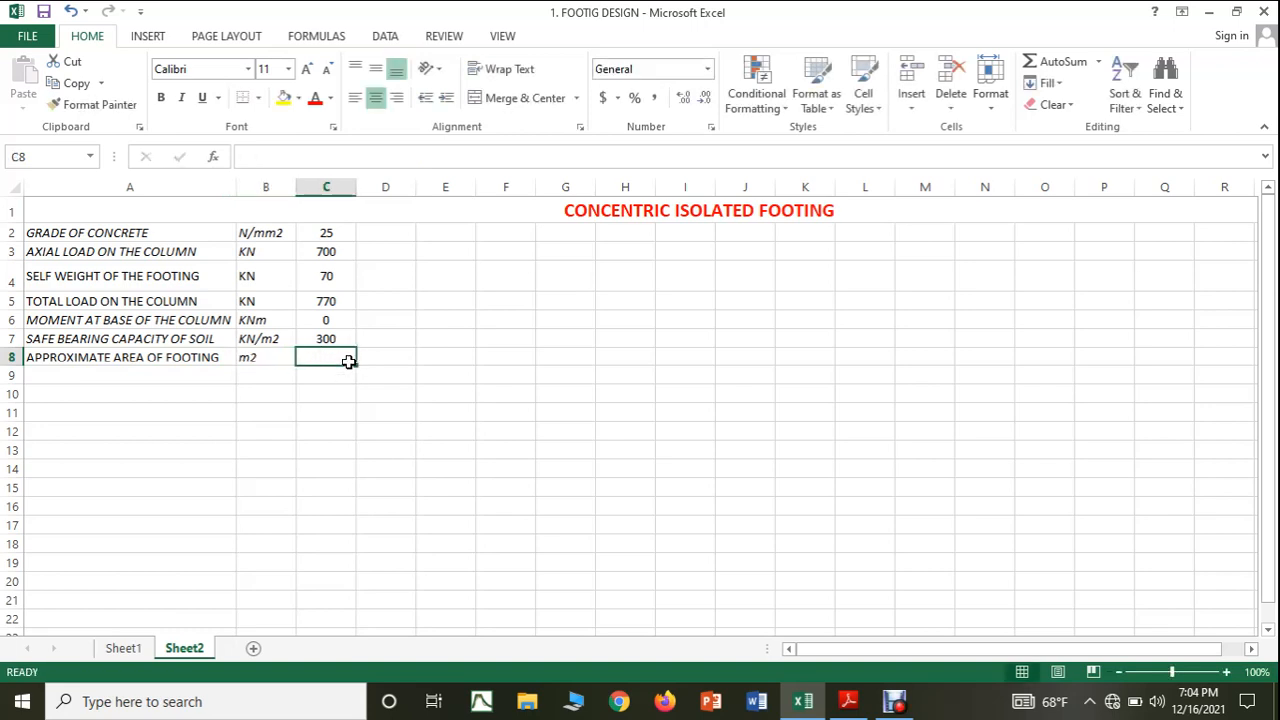
click(286, 352)
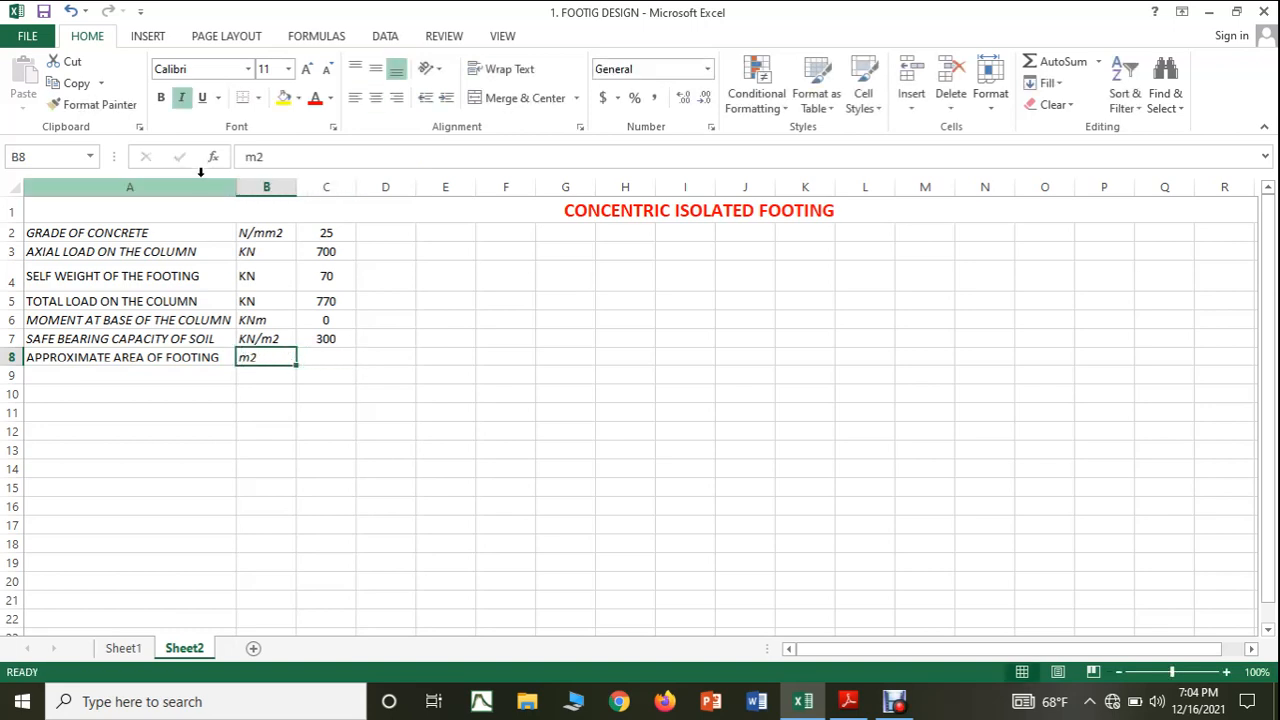
click(181, 97)
Calculate the approximate area of footing in cell C8 with the formula =(C5/C7), total load divided by bearing capacity.
click(312, 357)
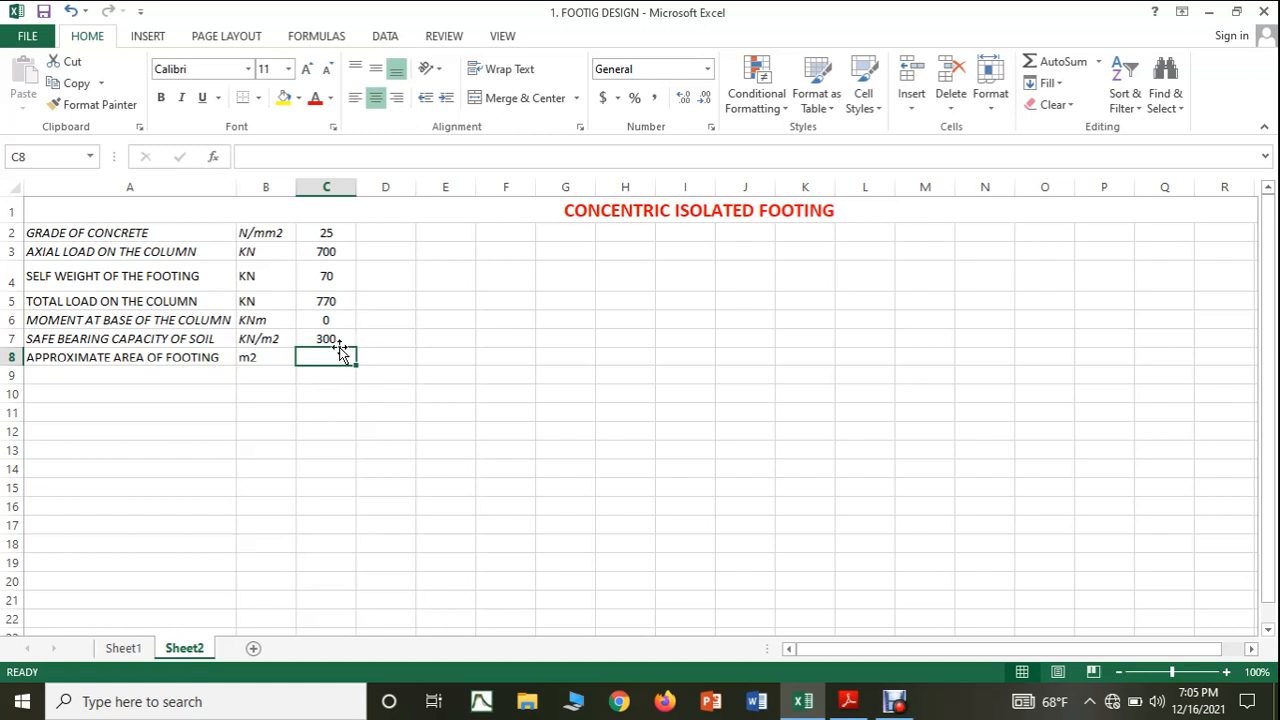
text(=()
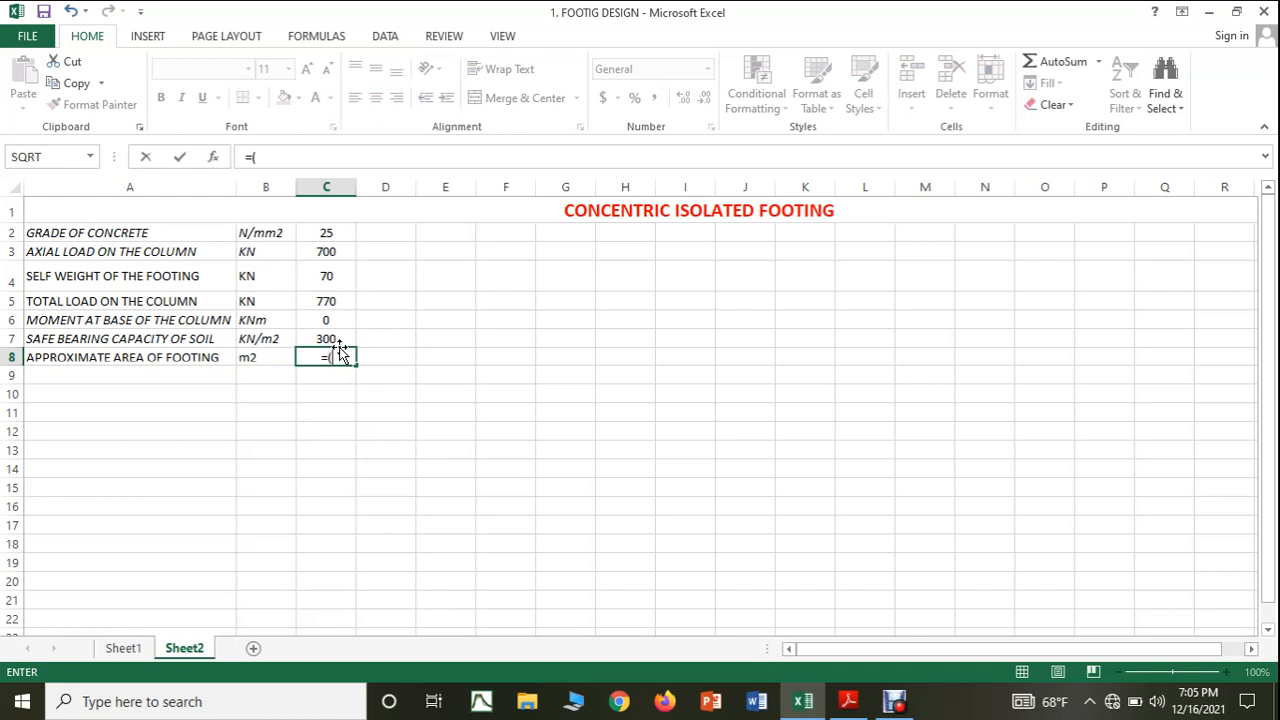
click(326, 301)
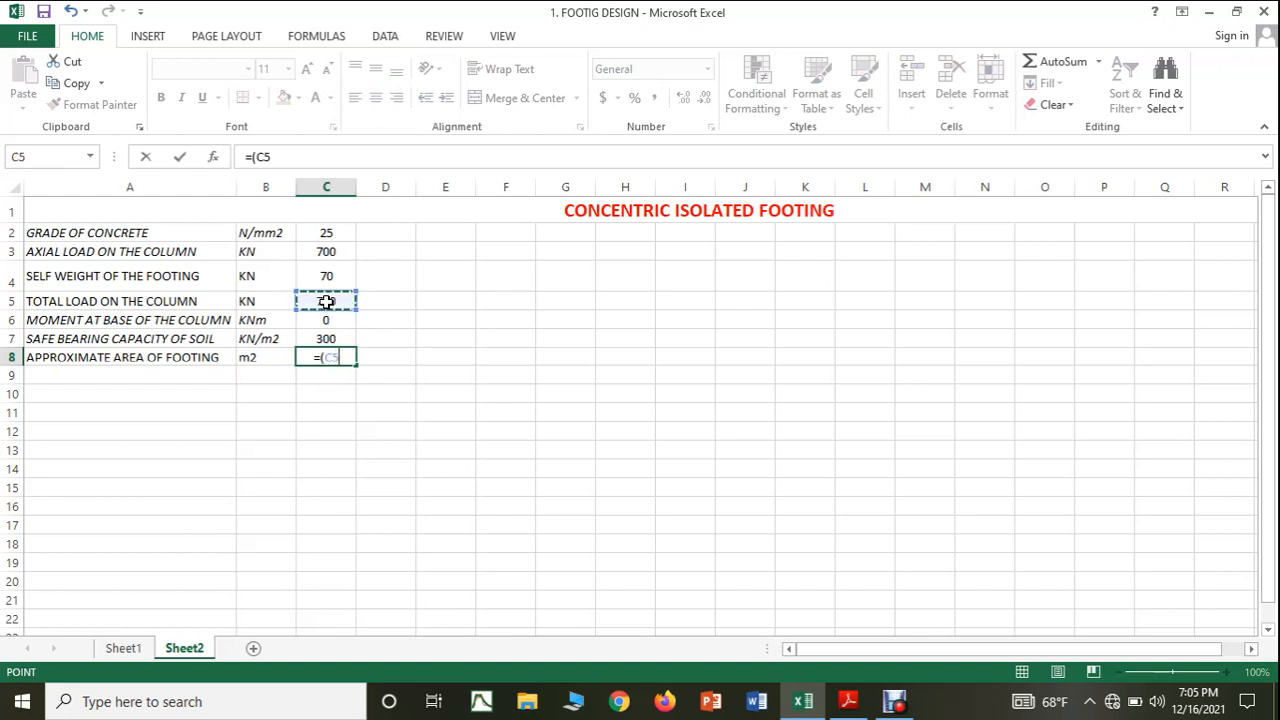
text(/)
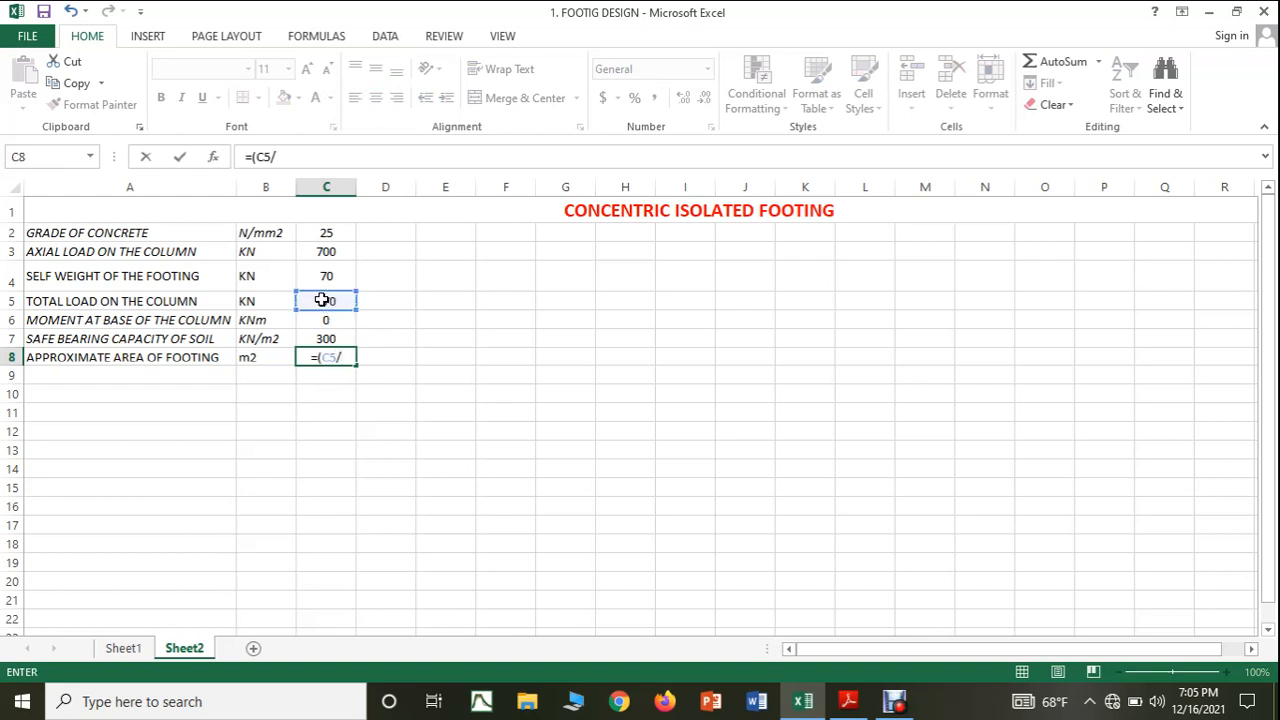
click(316, 338)
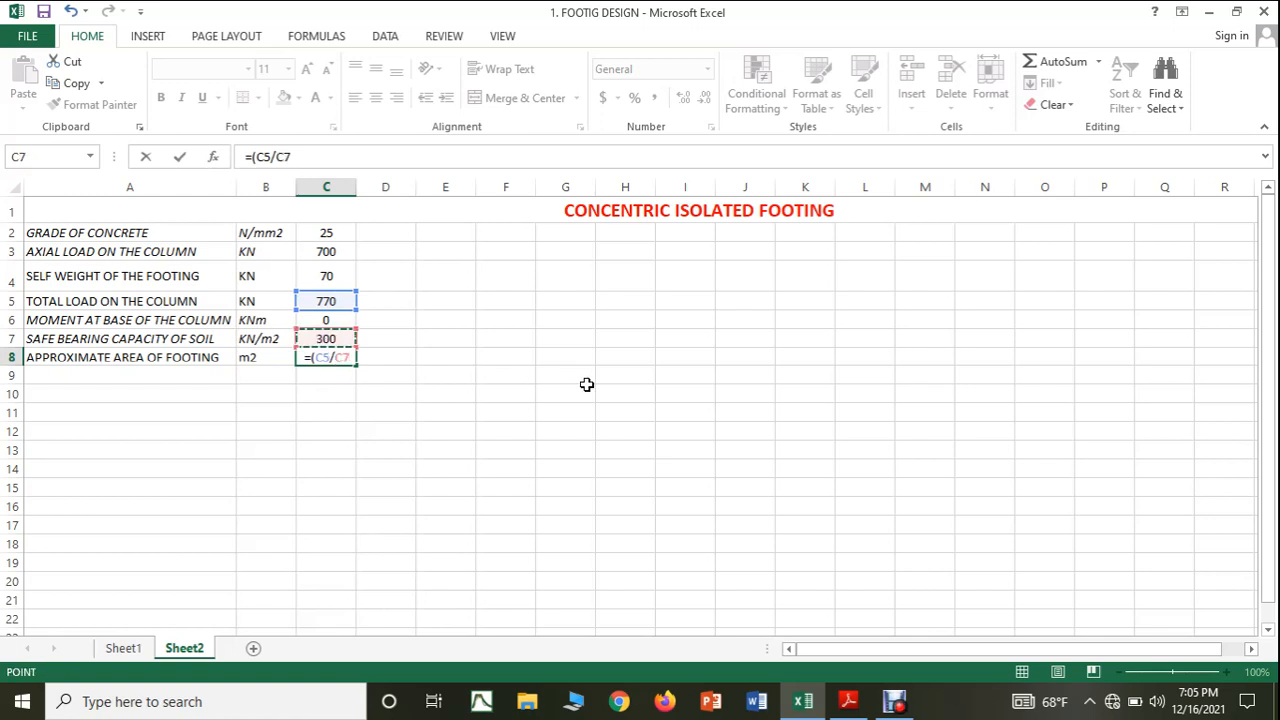
text())
key(Return)
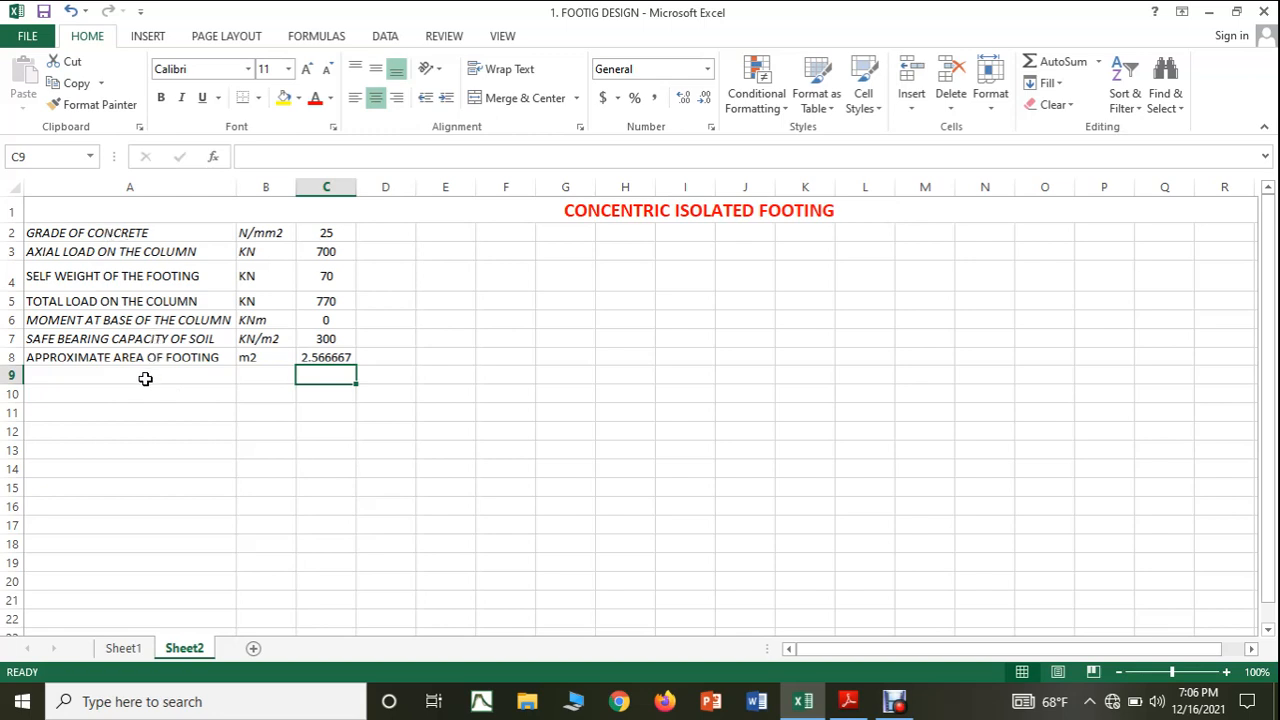
Color the italic labels and units in columns A and B of rows 2, 3, 6 and 7 green.
drag(136, 236, 251, 233)
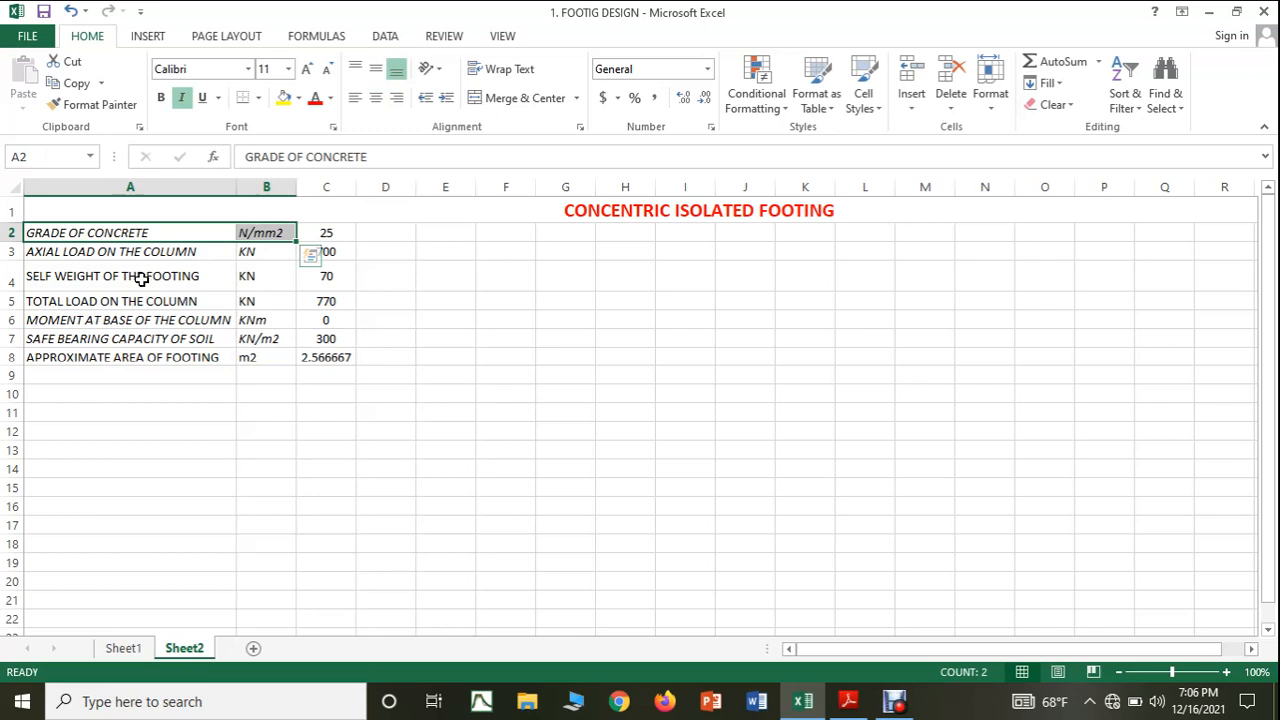
key(ctrl+q)
drag(172, 251, 246, 251)
ctrl+click(172, 319)
drag(172, 319, 280, 338)
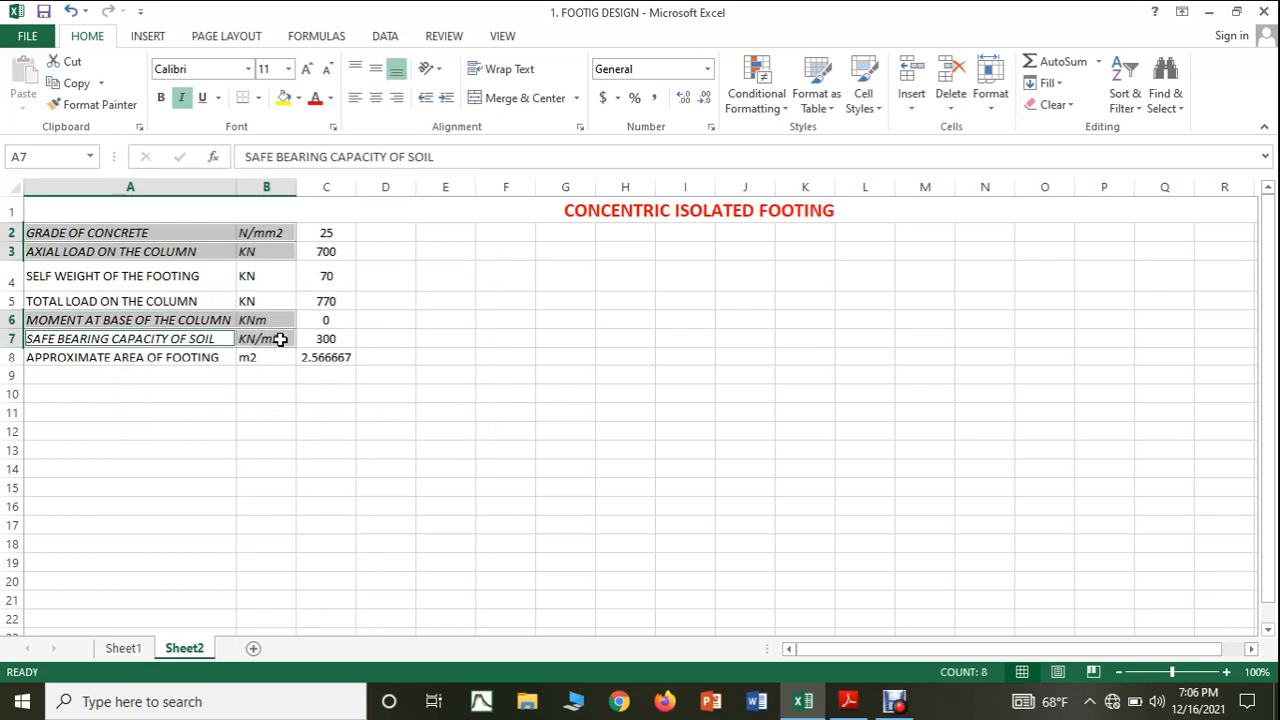
click(329, 98)
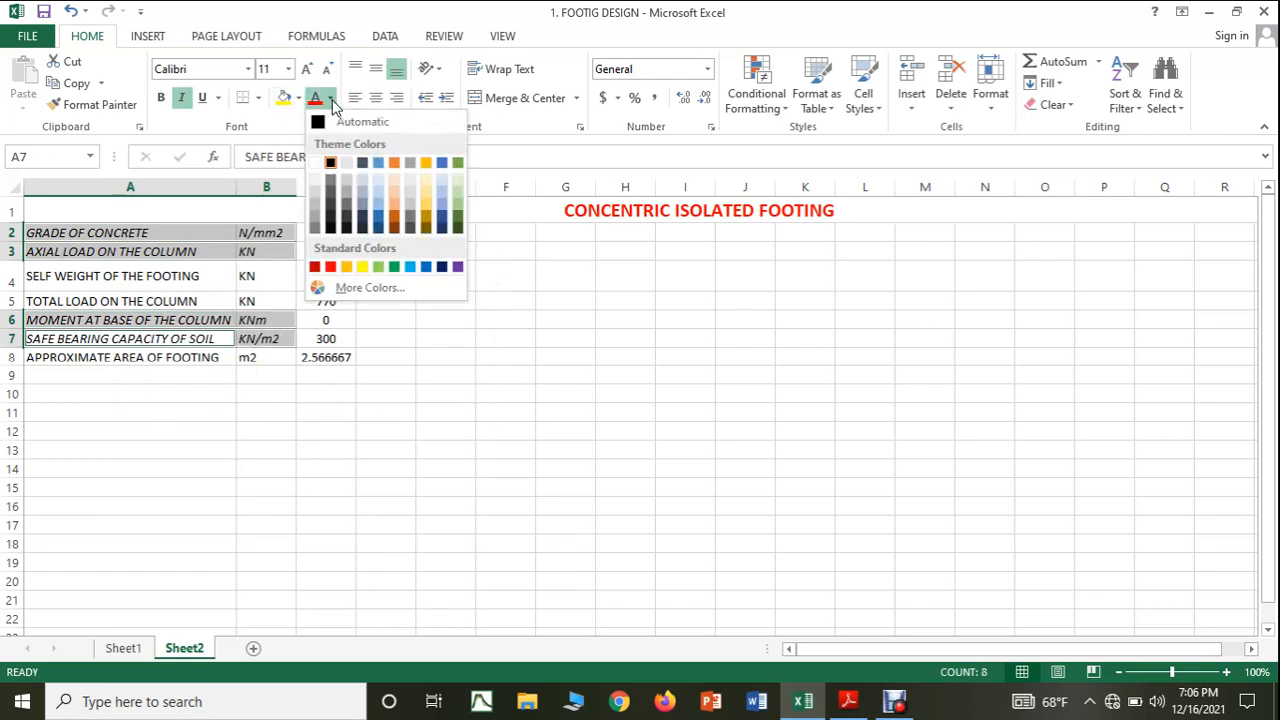
click(458, 163)
click(526, 395)
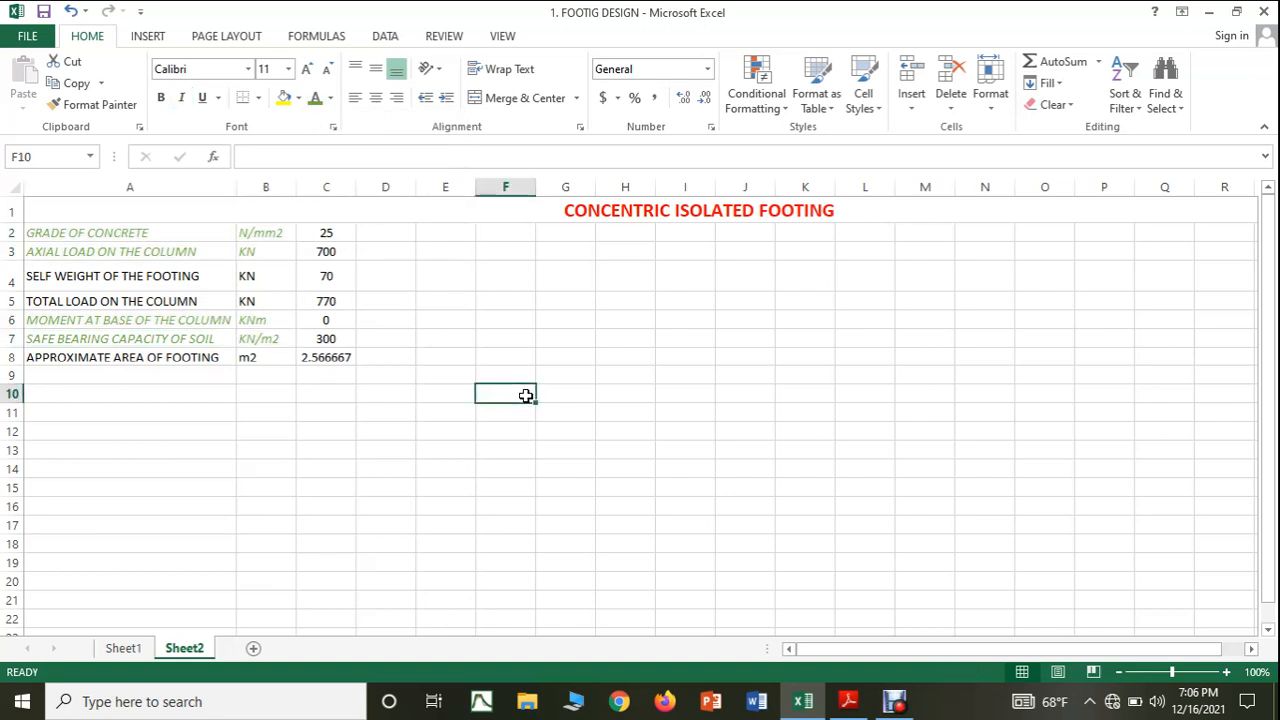
Check the footing dimensions in the Adobe Reader notes and enter the label LONGER DIMENSION OF THE FOOTING in Excel cell A9.
click(158, 373)
click(848, 701)
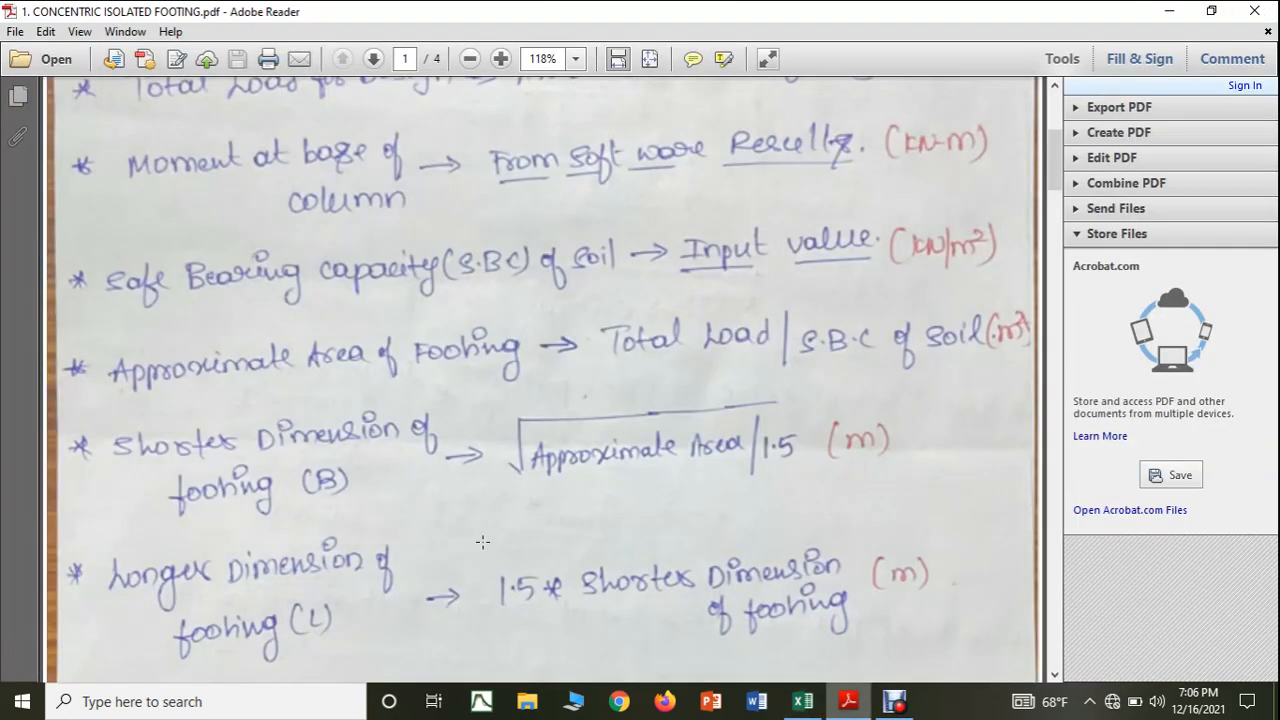
scroll(401, 492, down, 2)
scroll(401, 492, down, 2)
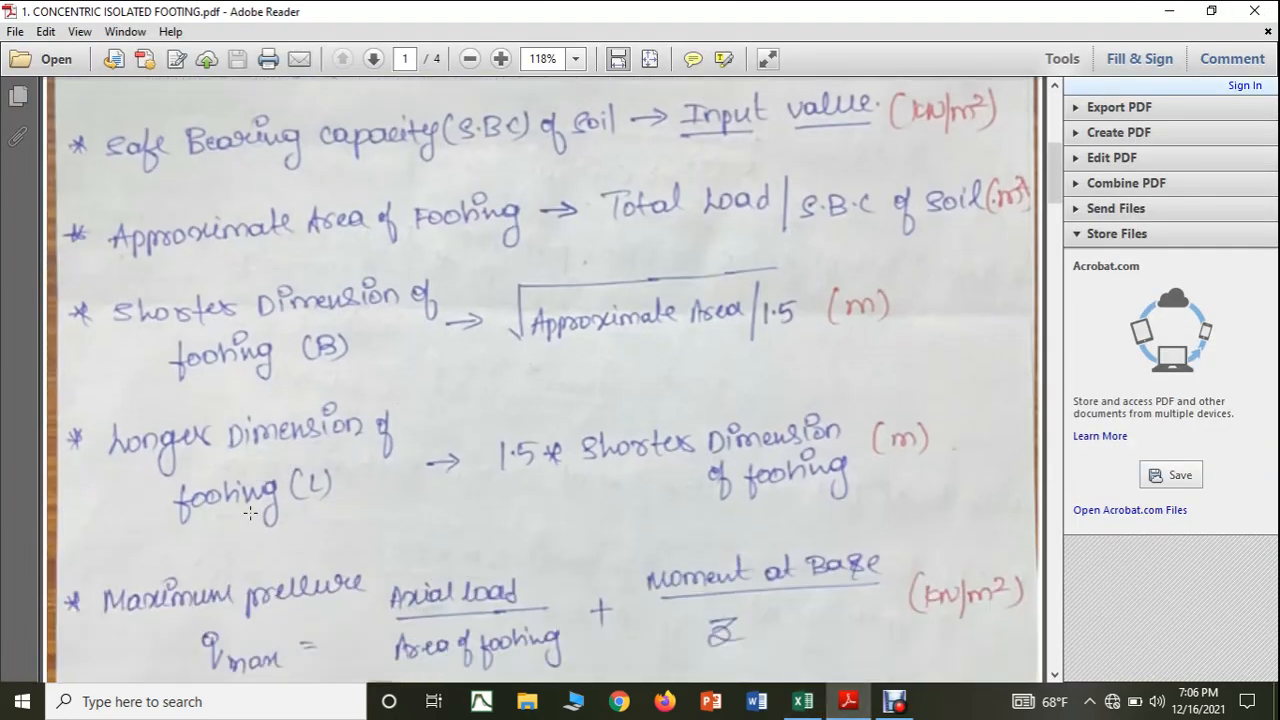
click(806, 703)
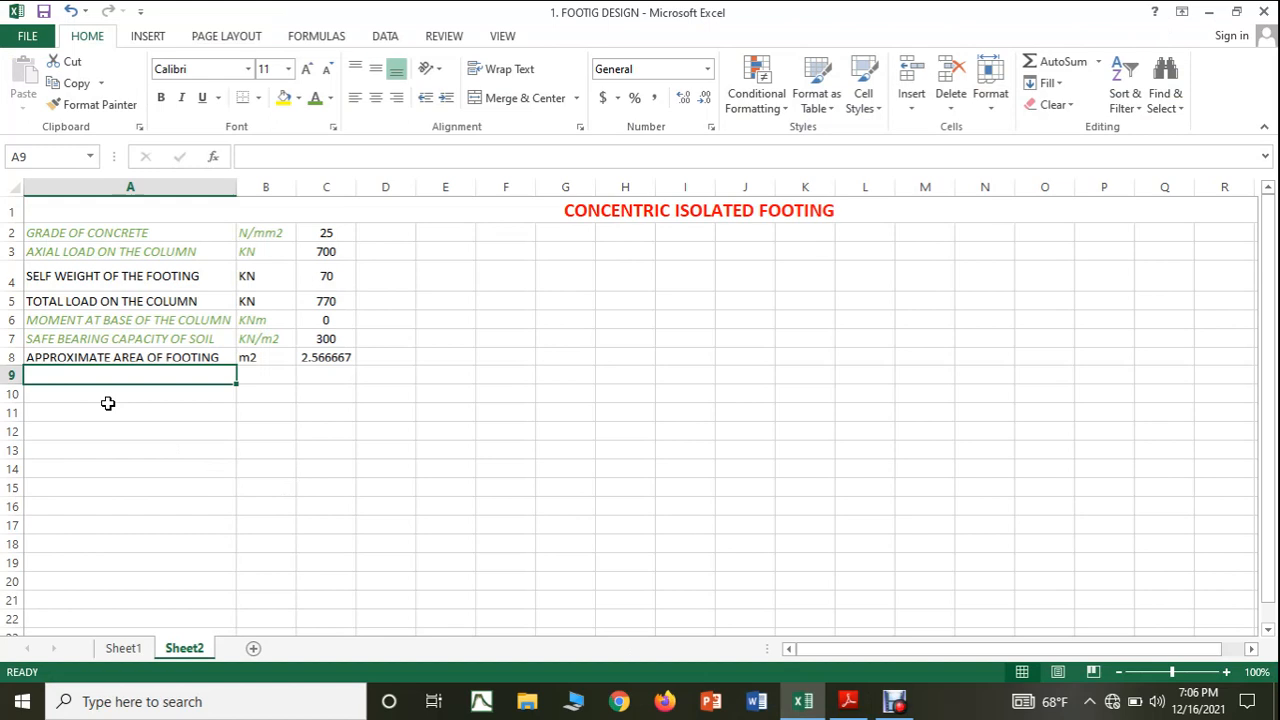
text(LONGER )
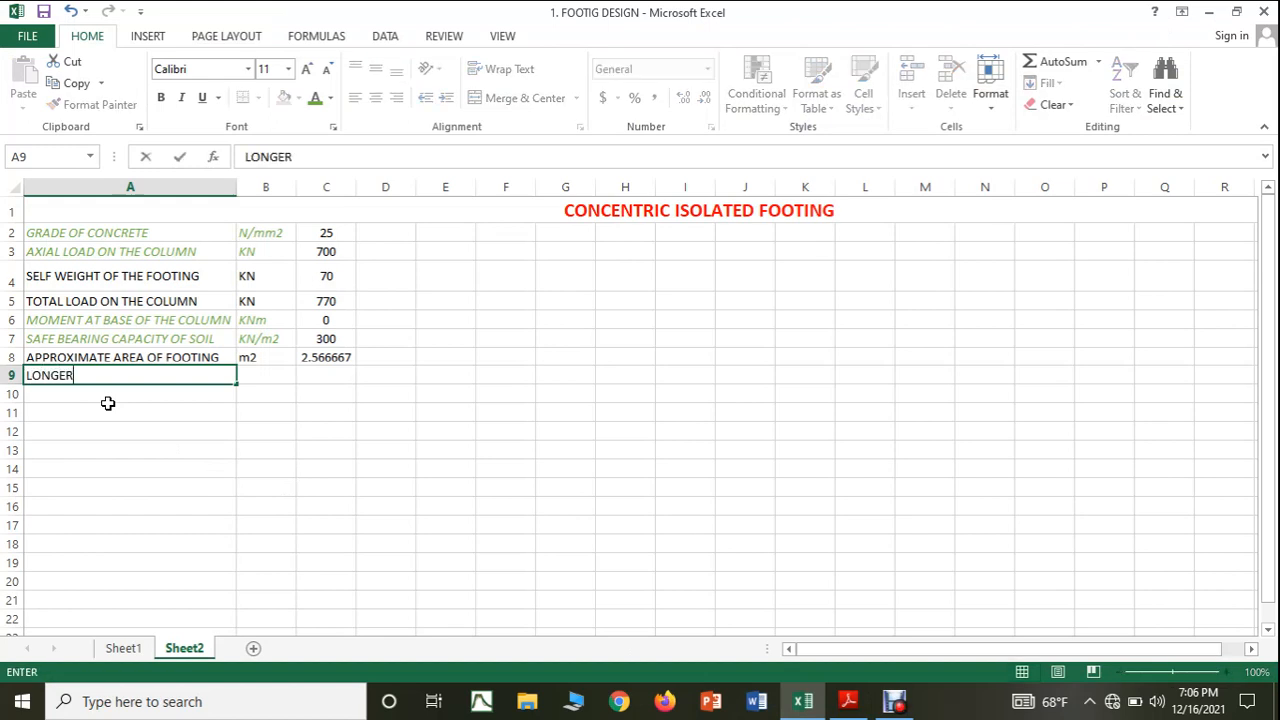
text(DIMENSIO)
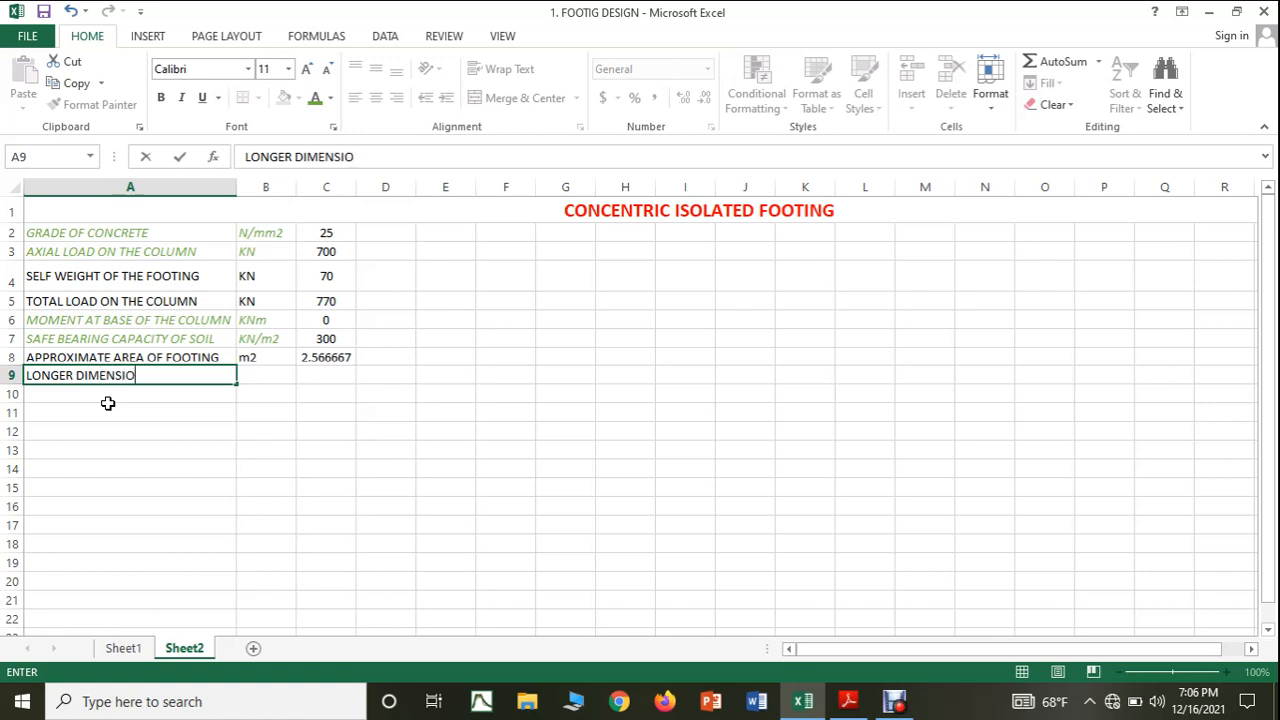
text(N OF THE FOOTING)
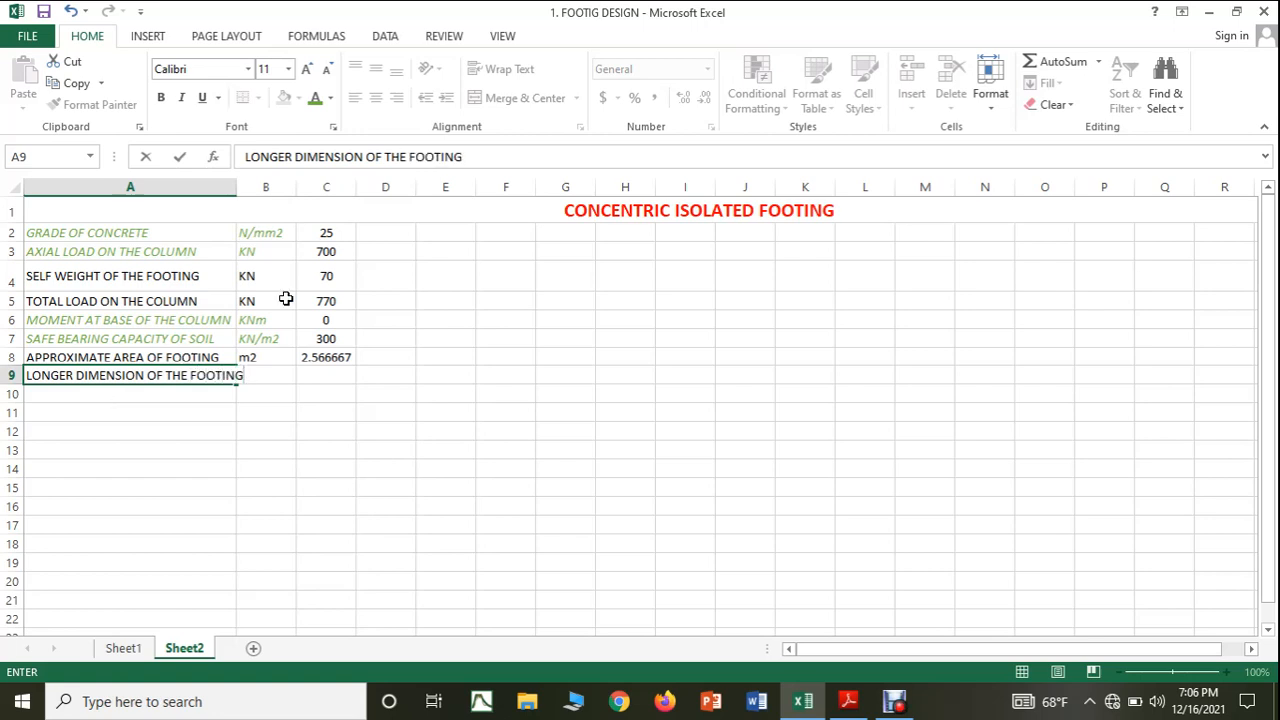
click(350, 412)
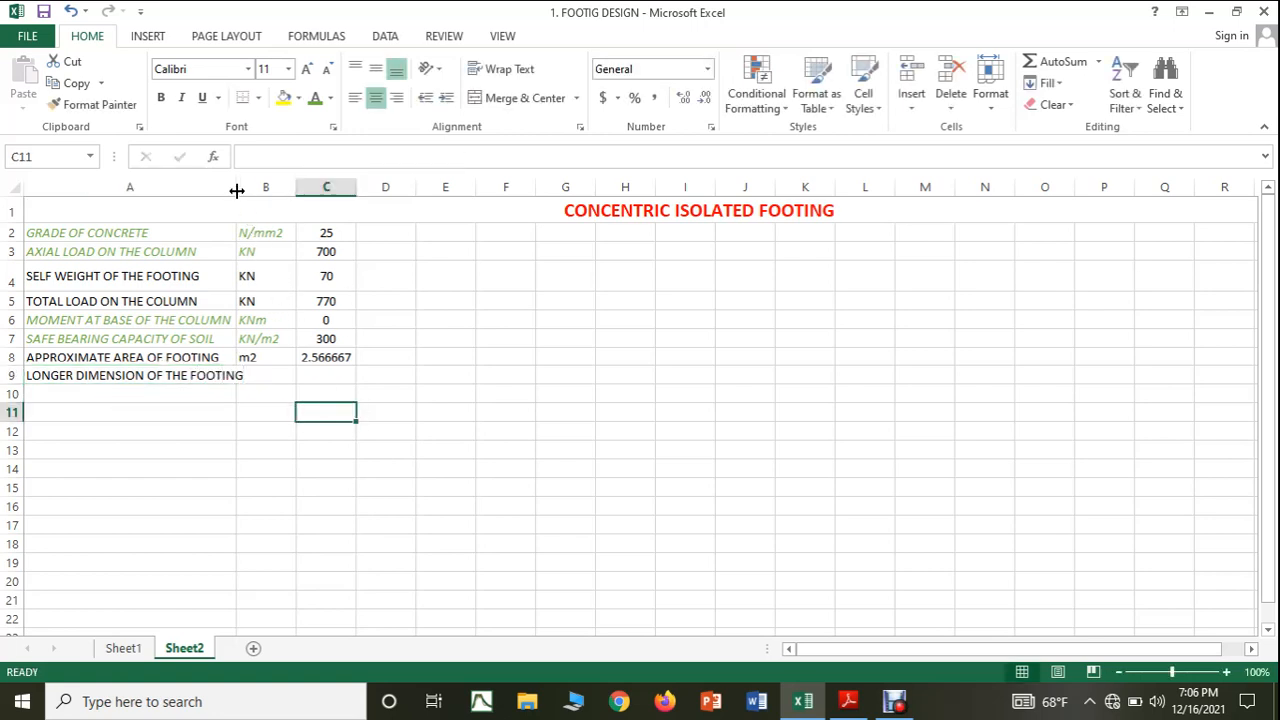
Widen column A to fit its longest label and insert a narrow blank column B before the units column.
drag(236, 187, 255, 188)
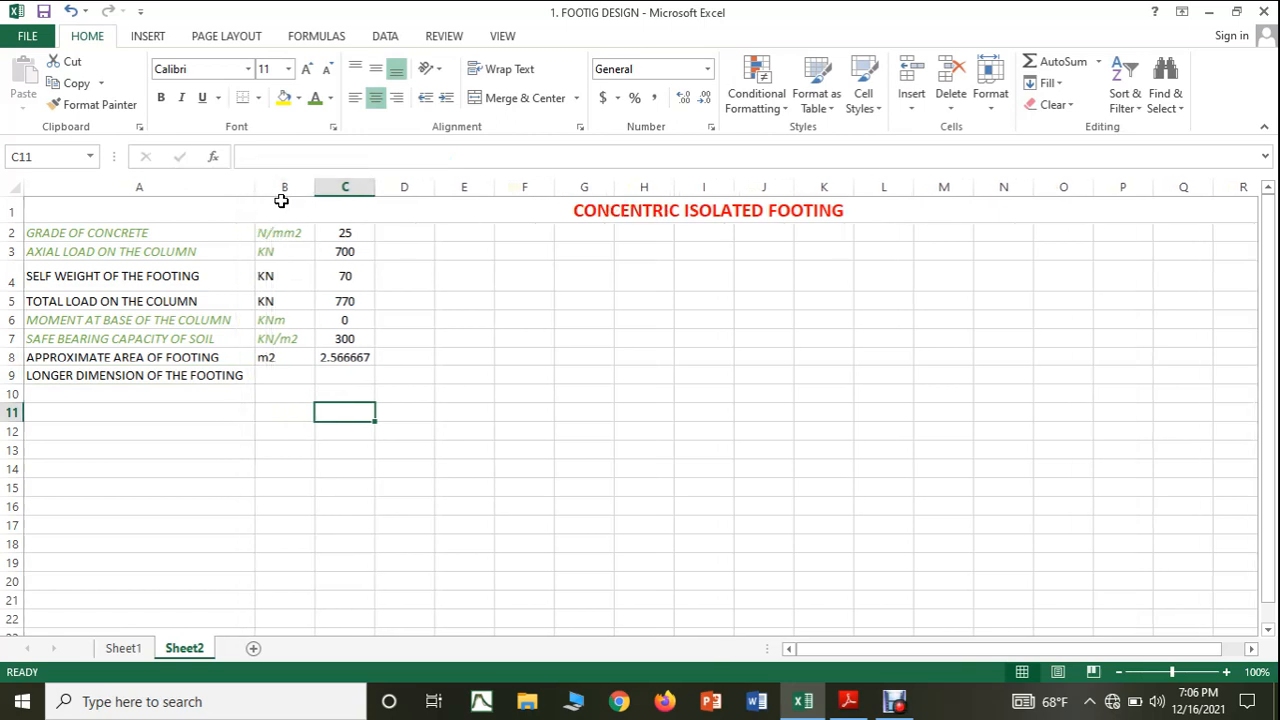
right_click(285, 190)
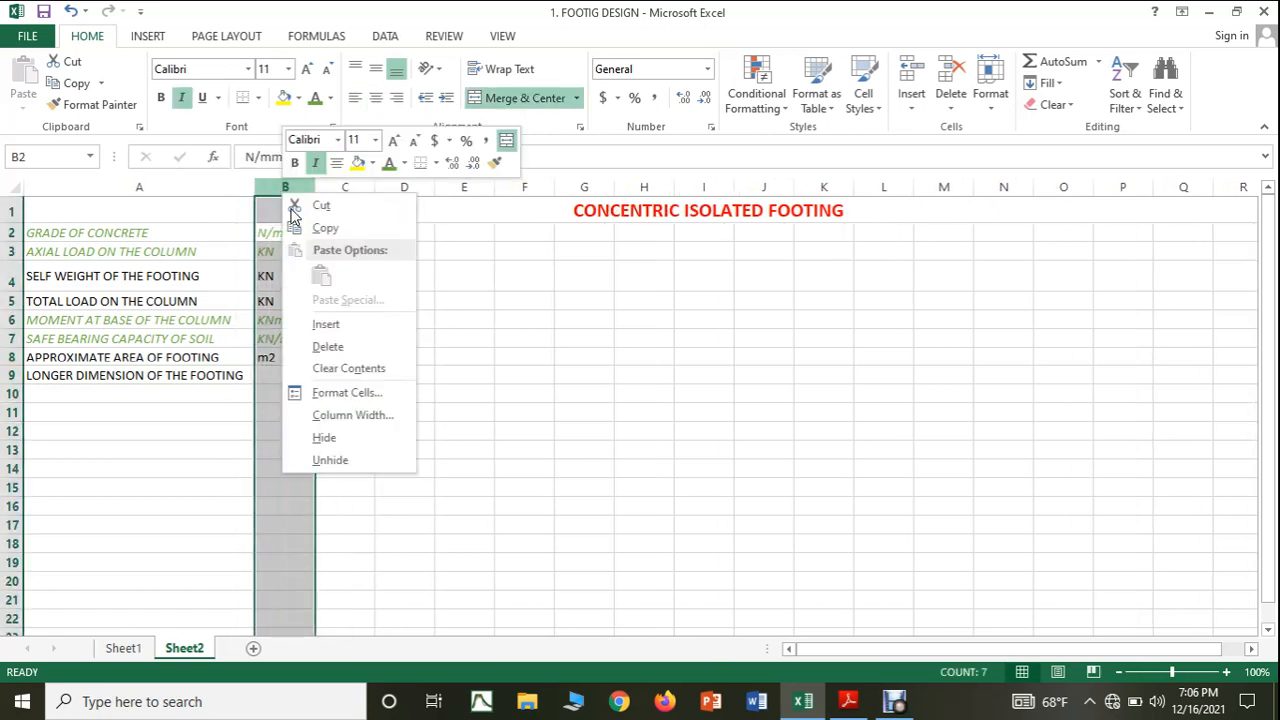
click(326, 324)
click(391, 390)
drag(487, 183, 305, 213)
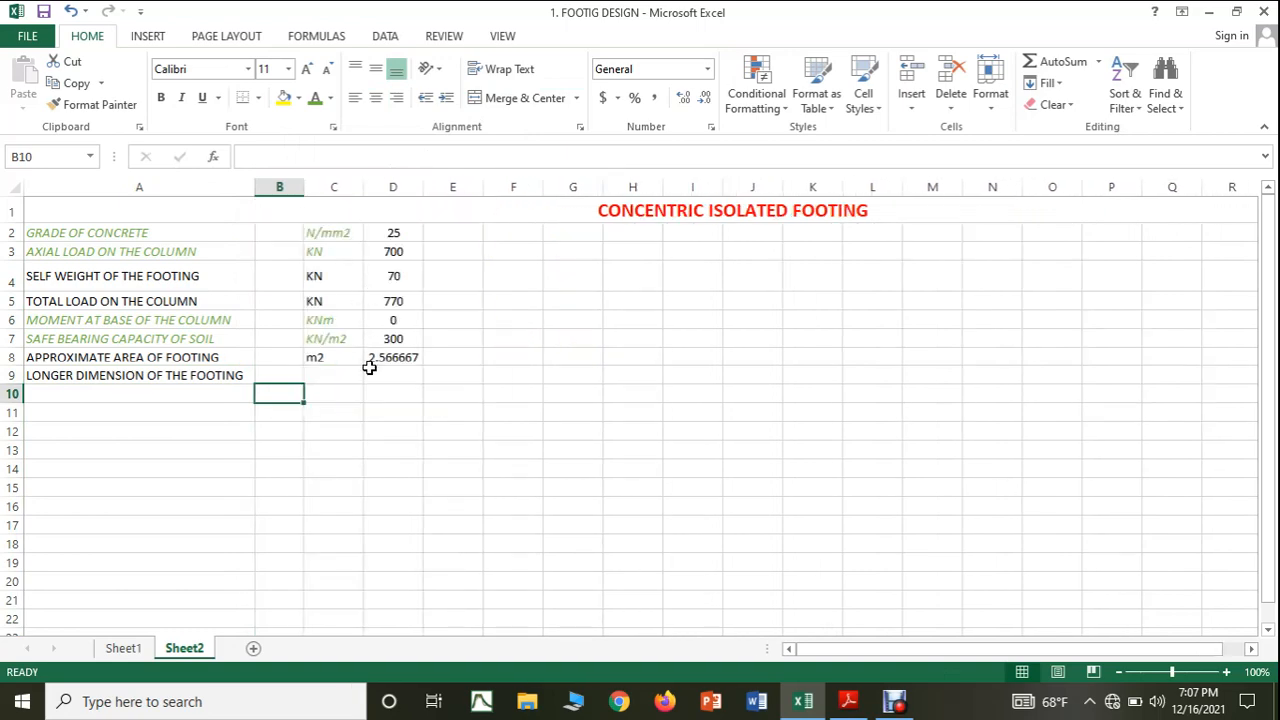
click(368, 400)
Enter the symbols fck for grade of concrete in cell B2 and lowercase p for axial load in cell B3.
click(286, 232)
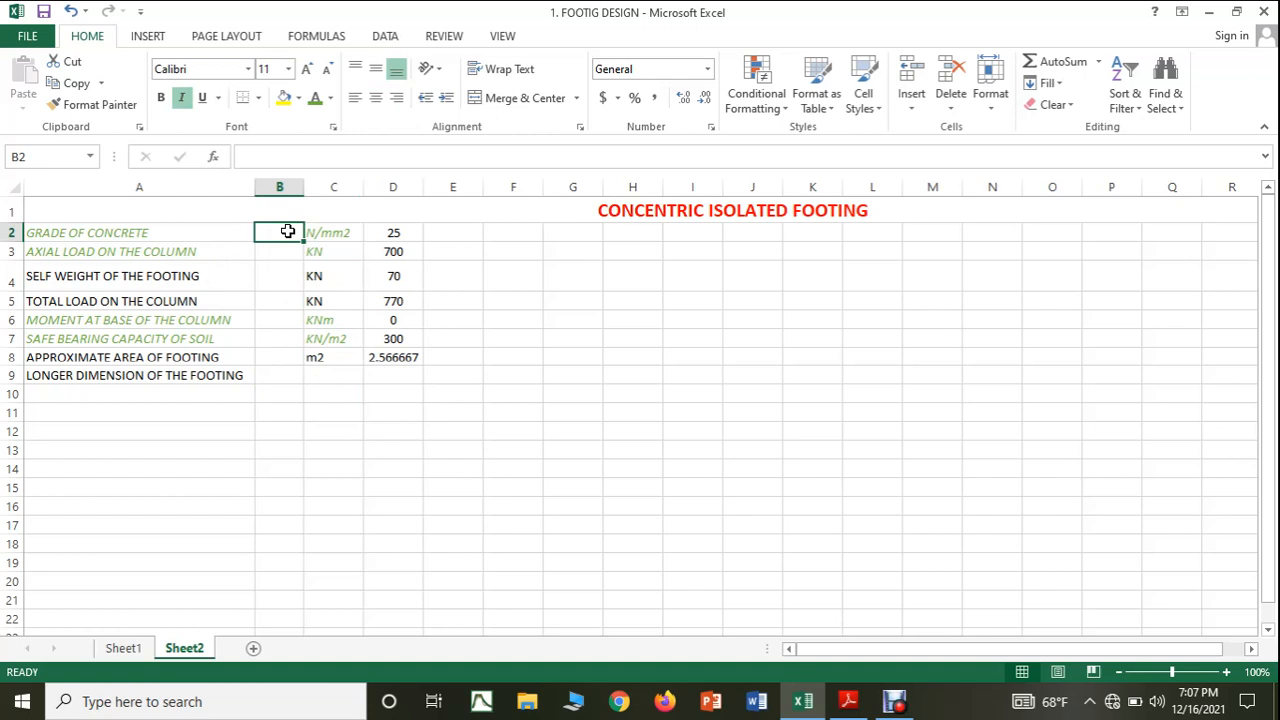
text(fck)
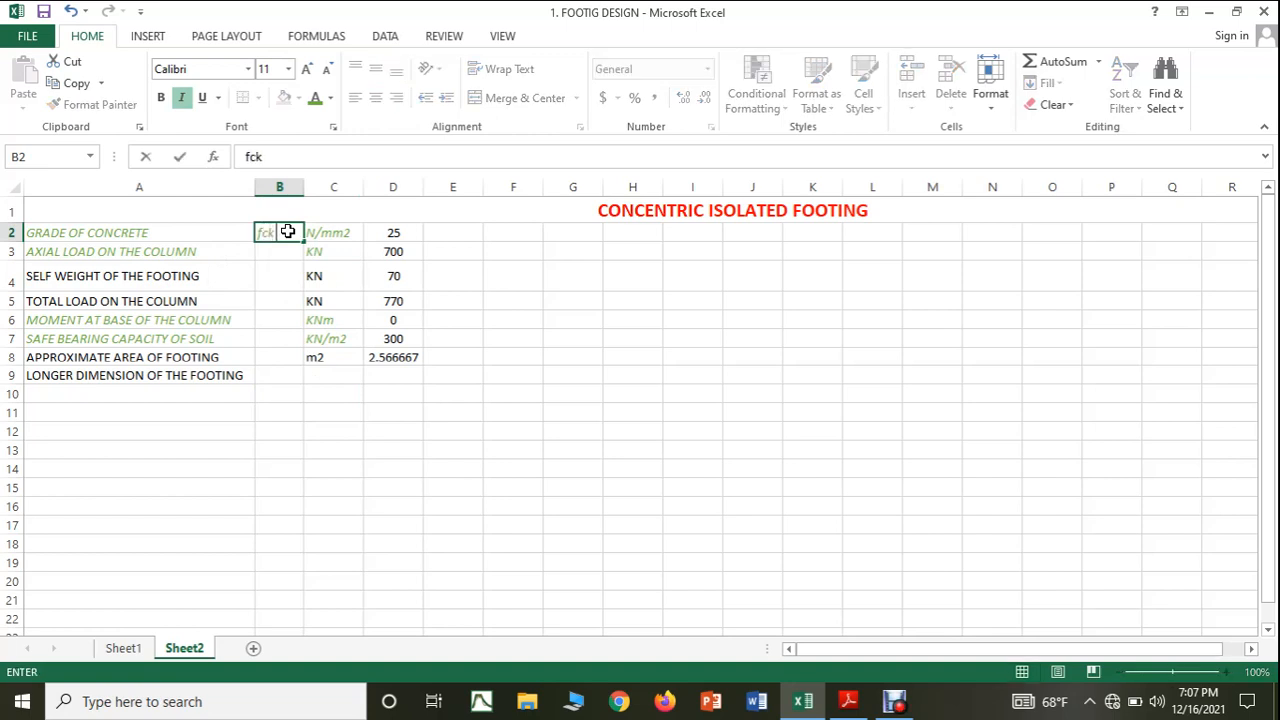
key(Return)
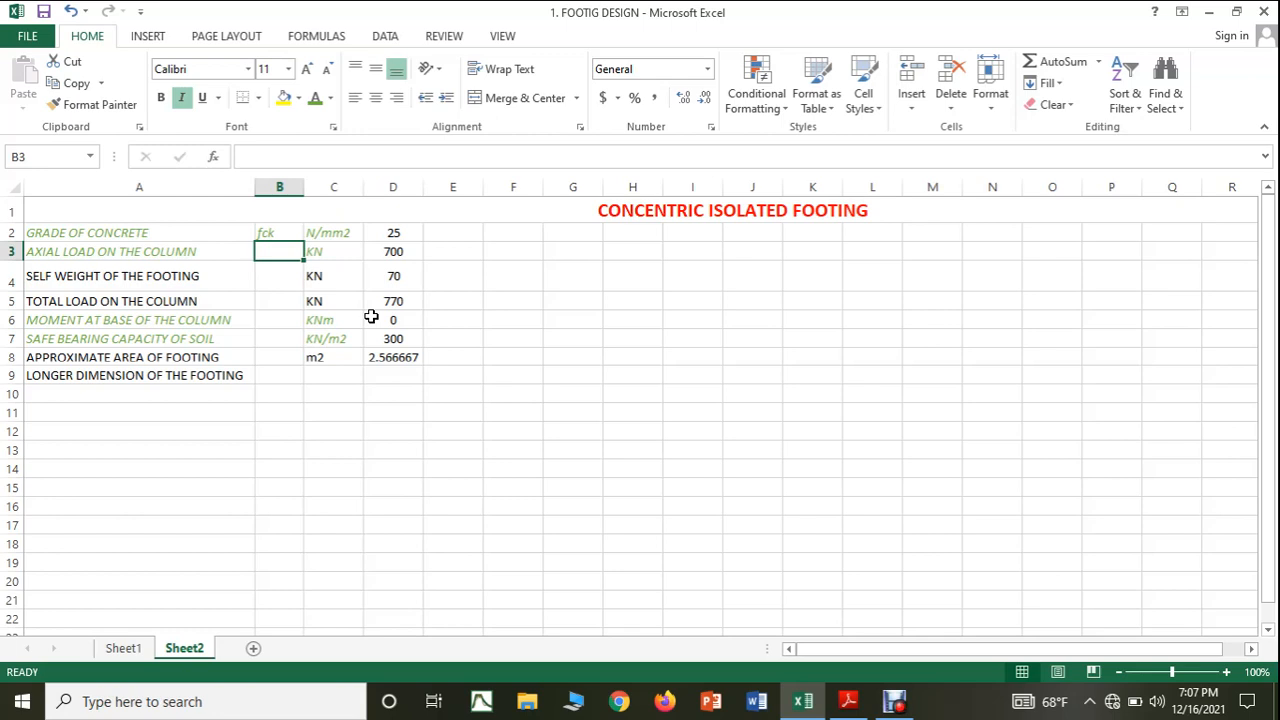
text(P)
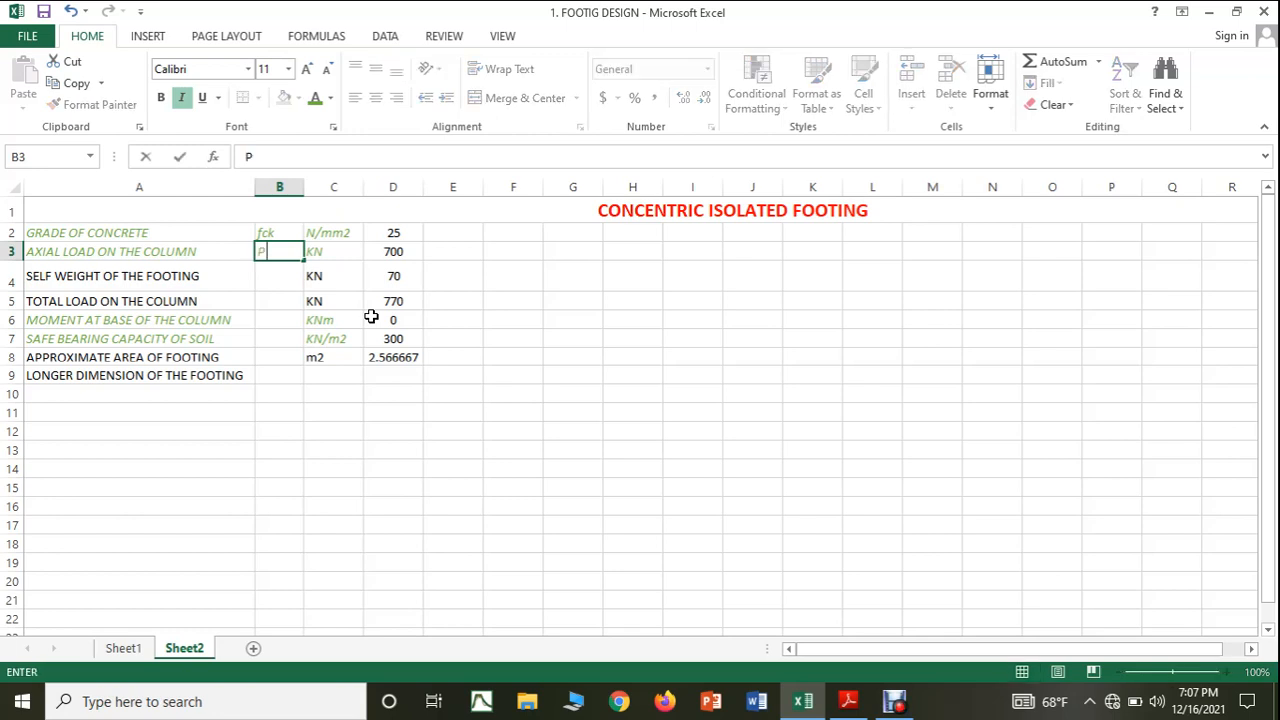
click(281, 281)
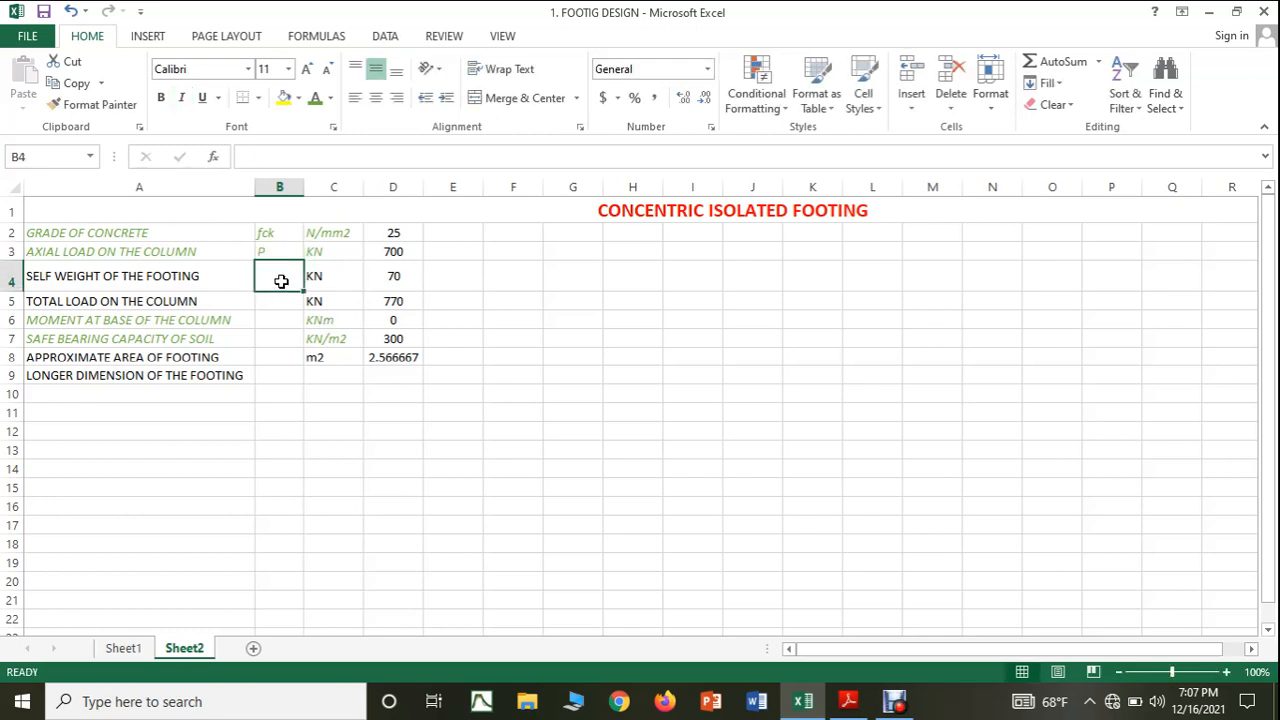
click(277, 300)
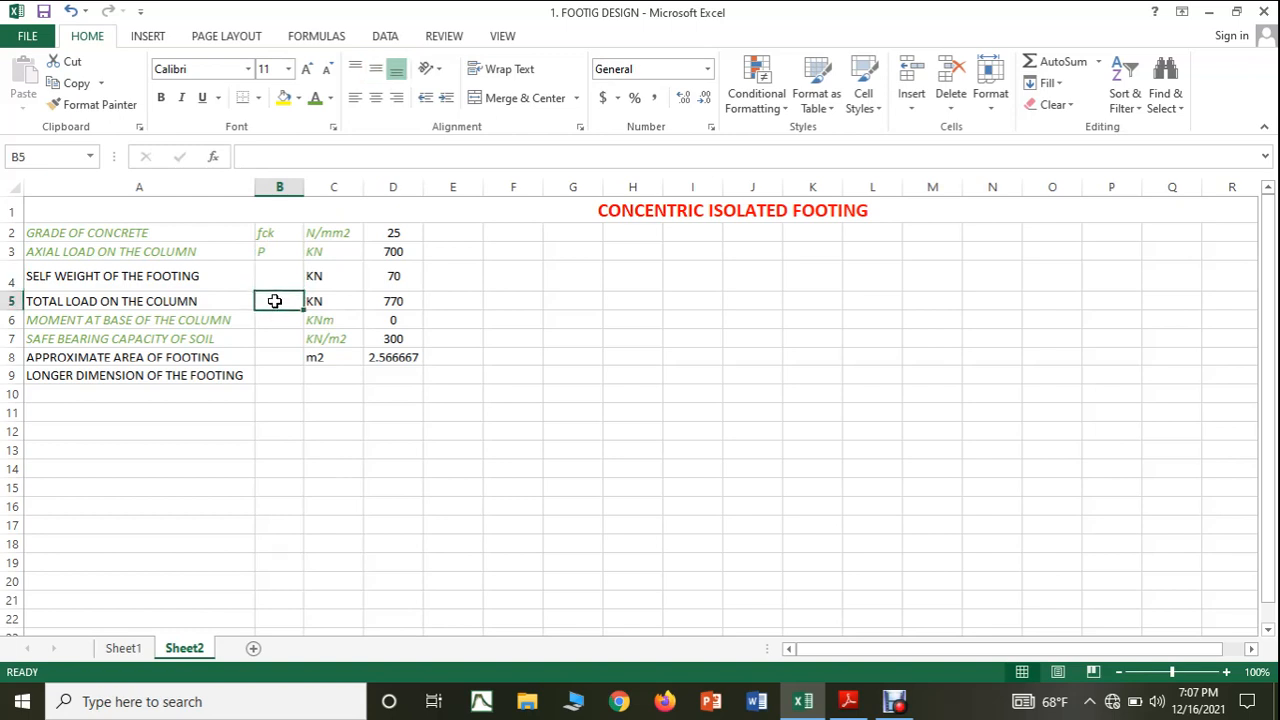
click(287, 249)
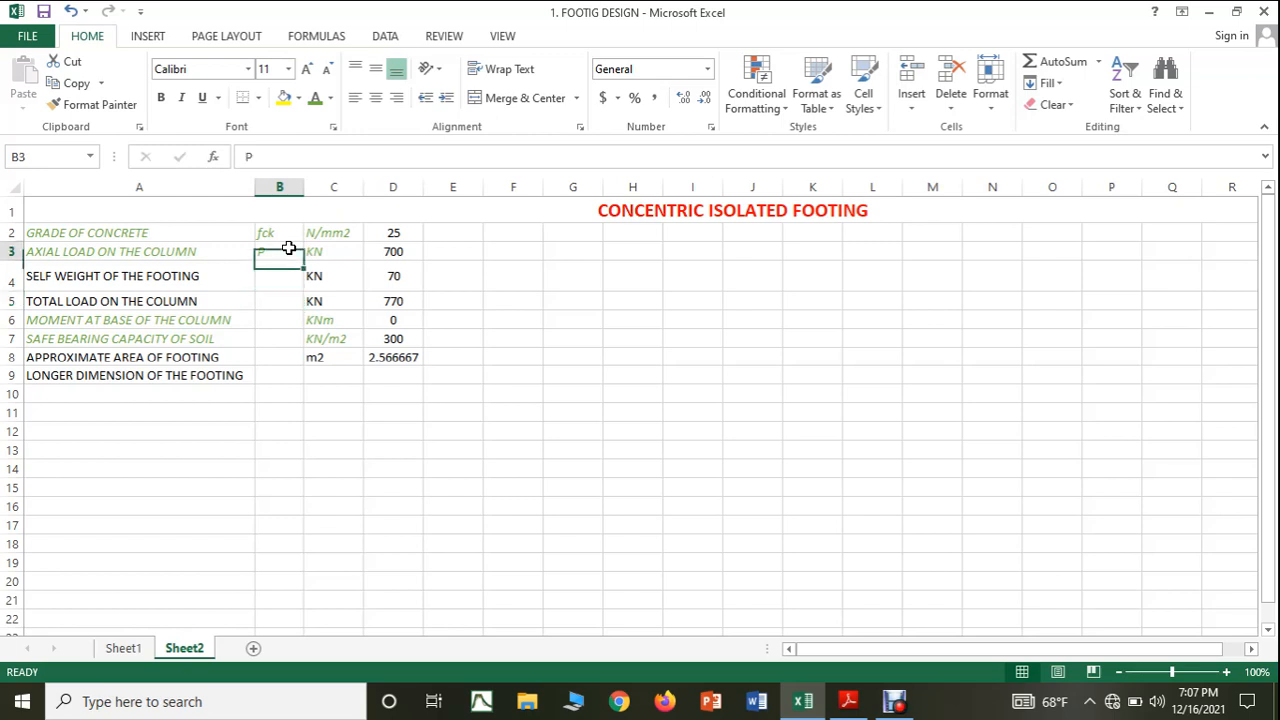
text(p)
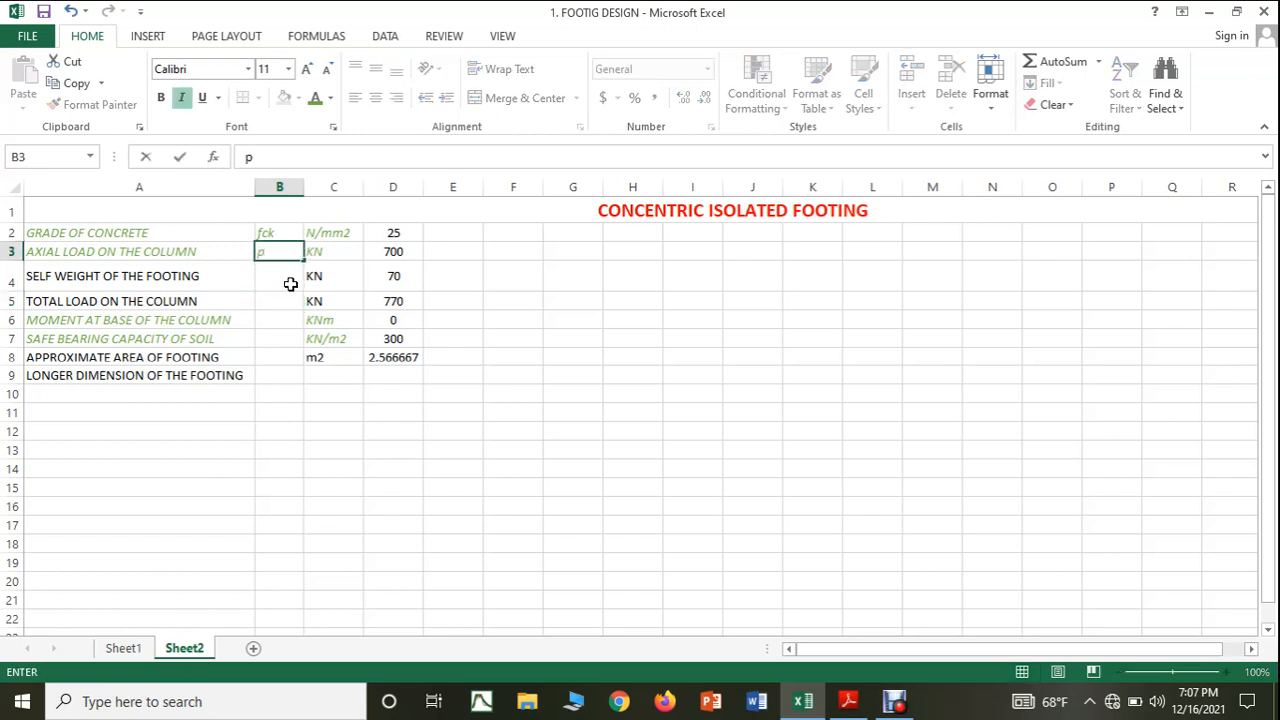
Enter the symbols P for total load in cell B5 and M for moment at the column base in cell B6.
click(282, 293)
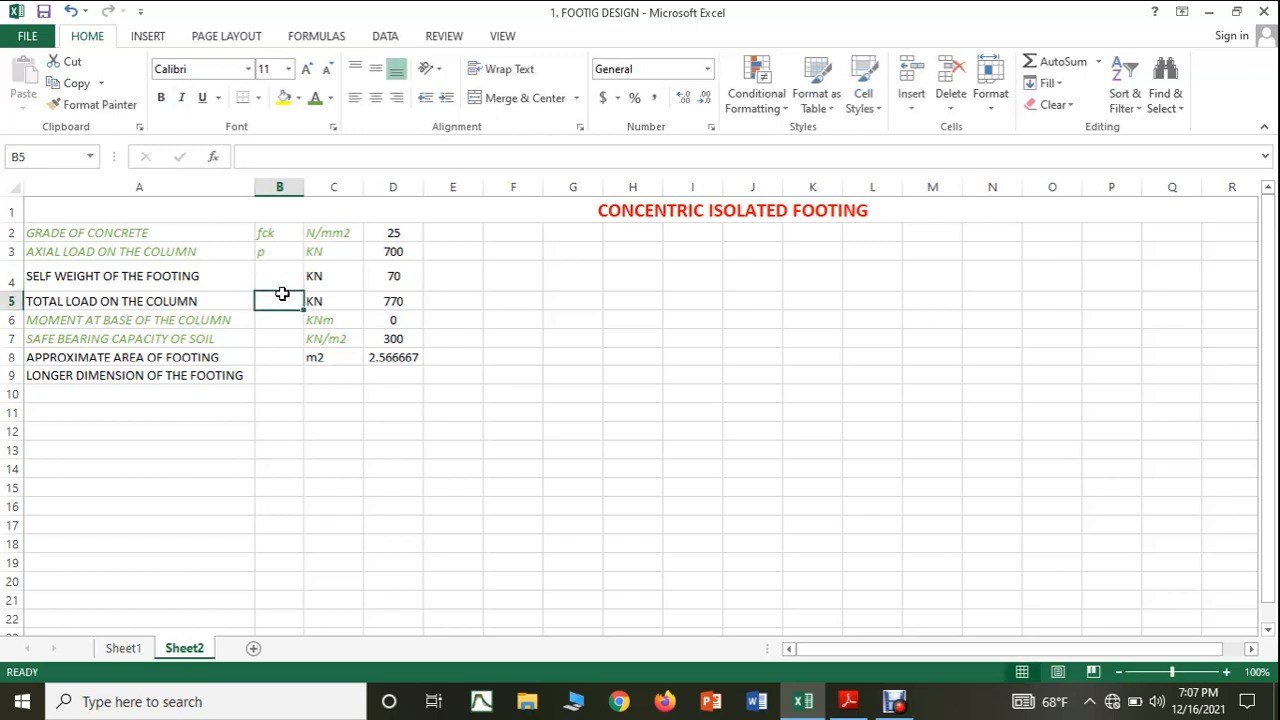
text(P)
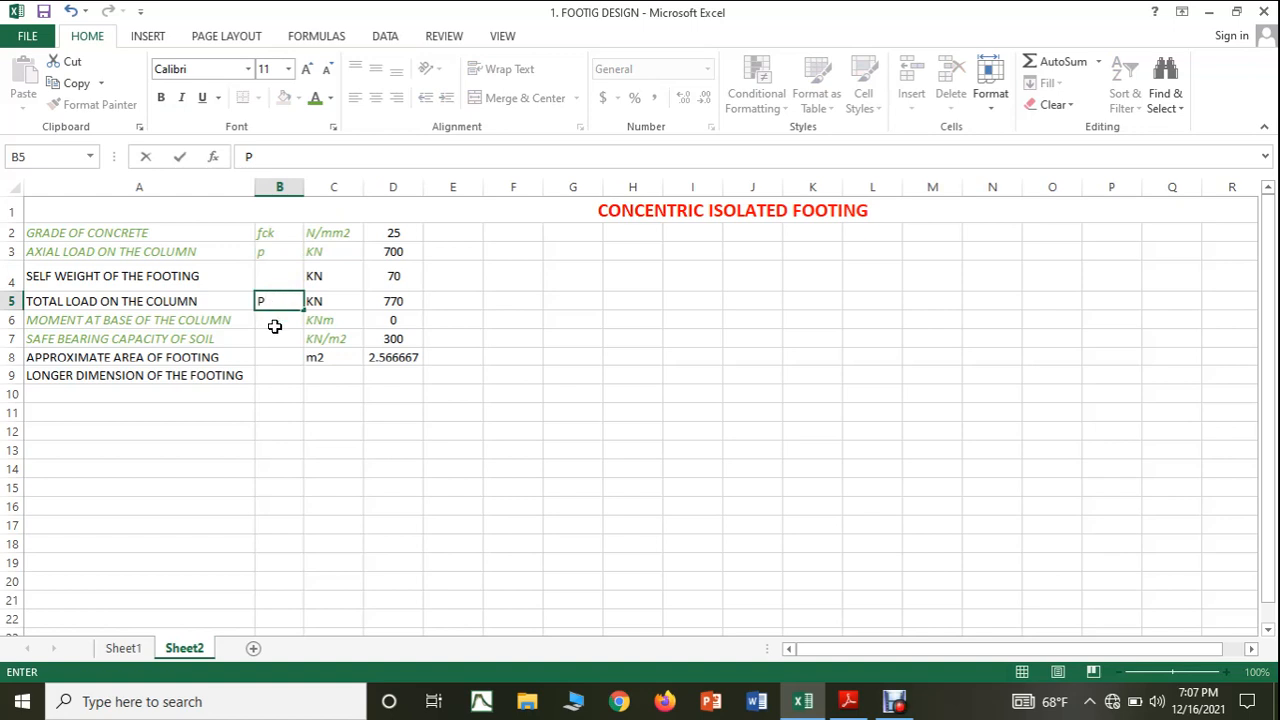
click(275, 326)
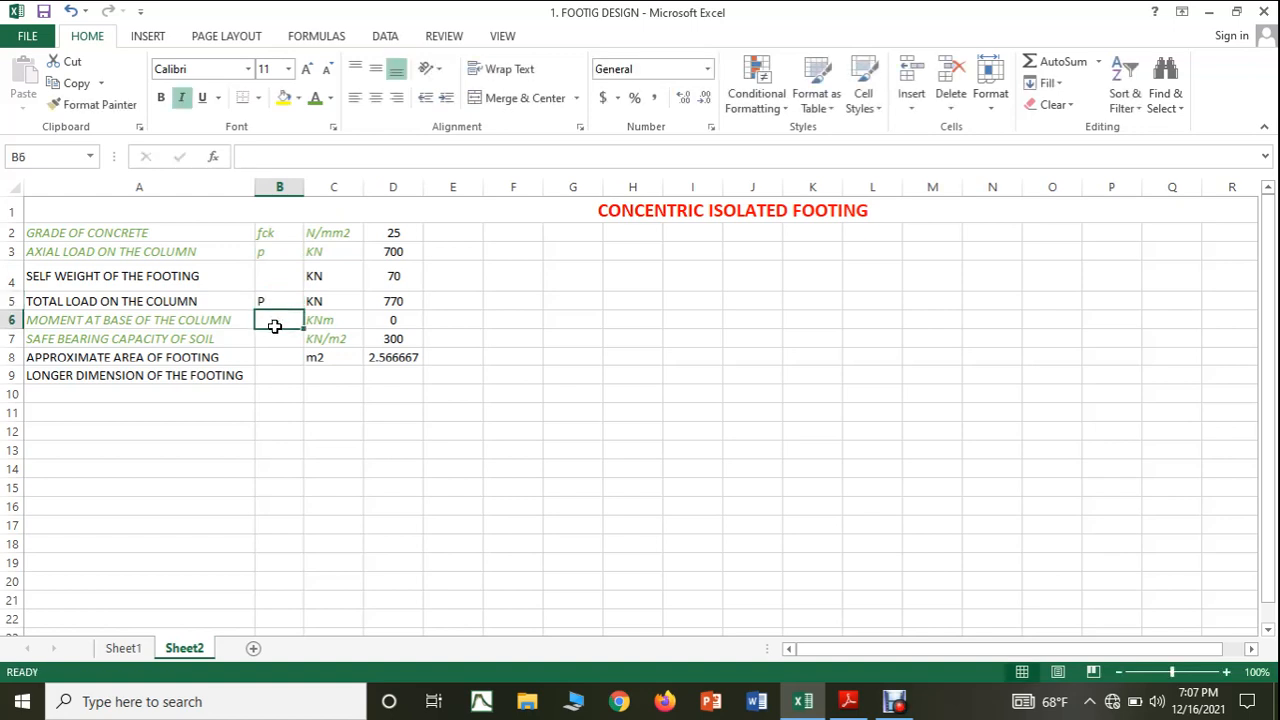
text(M)
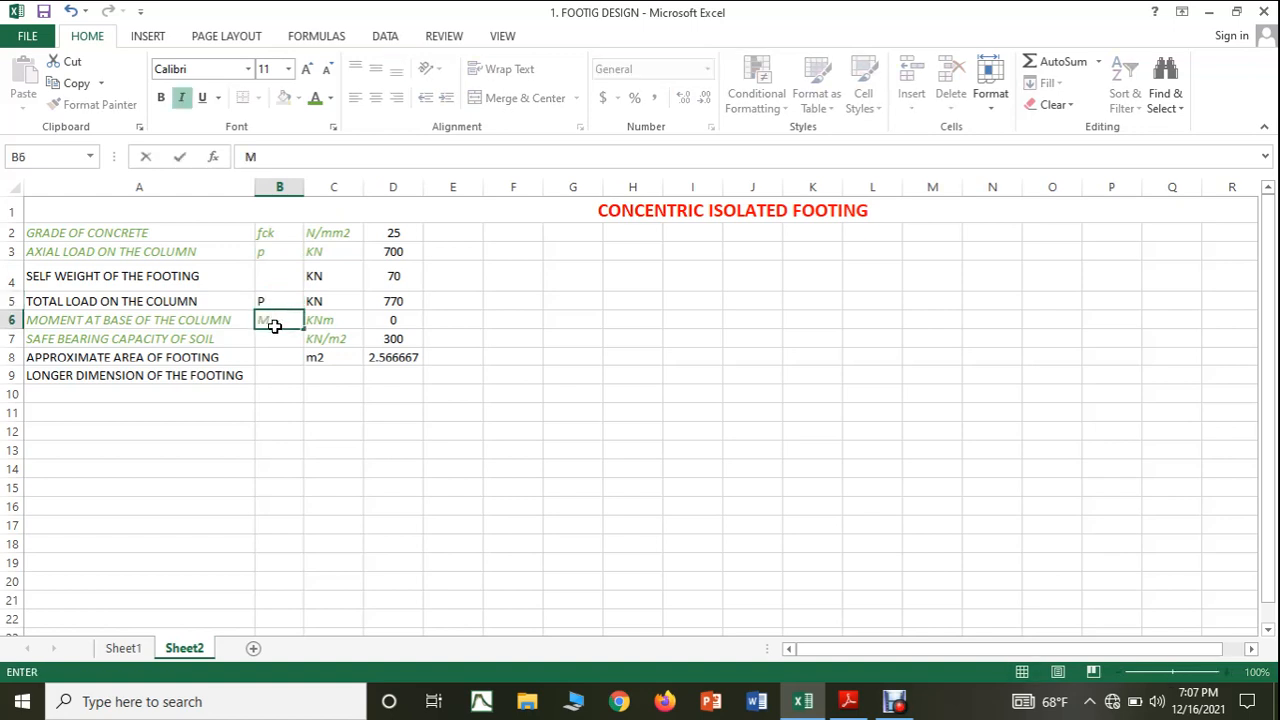
text(O)
key(BackSpace)
text(O)
key(BackSpace)
click(297, 420)
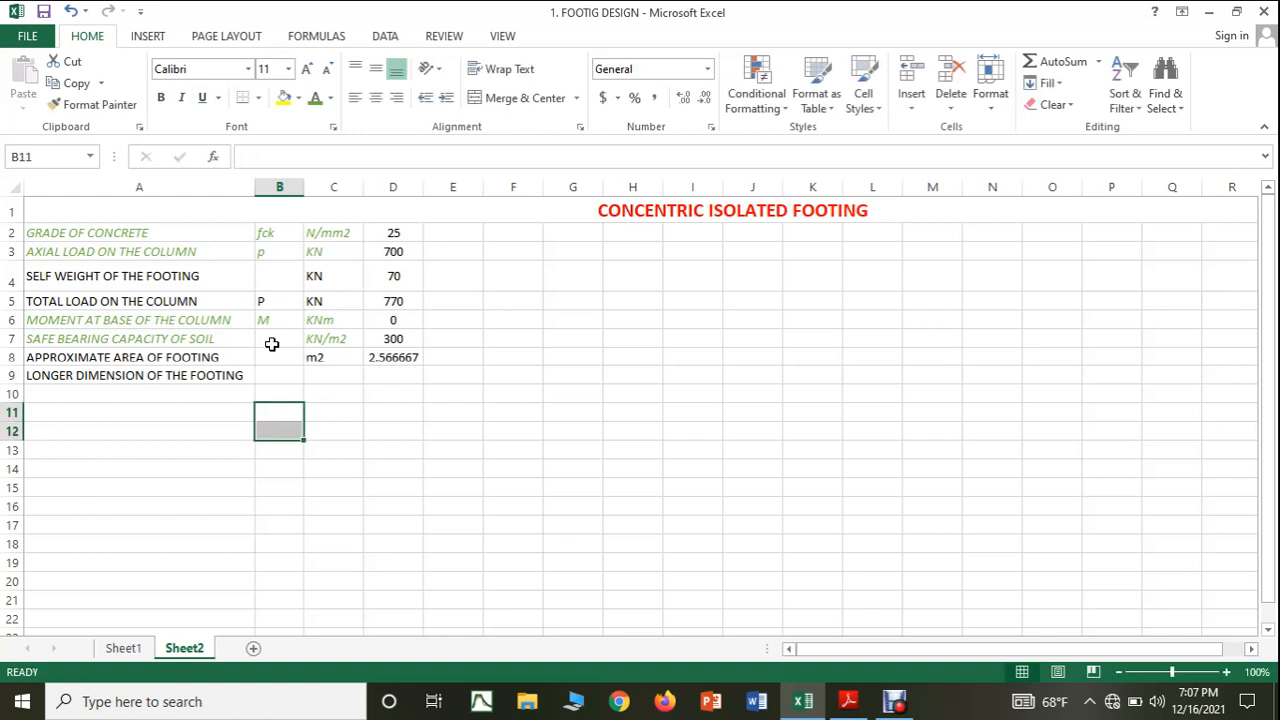
Enter the symbols S.B.C for safe bearing capacity in cell B7 and A for approximate area in cell B8.
click(271, 342)
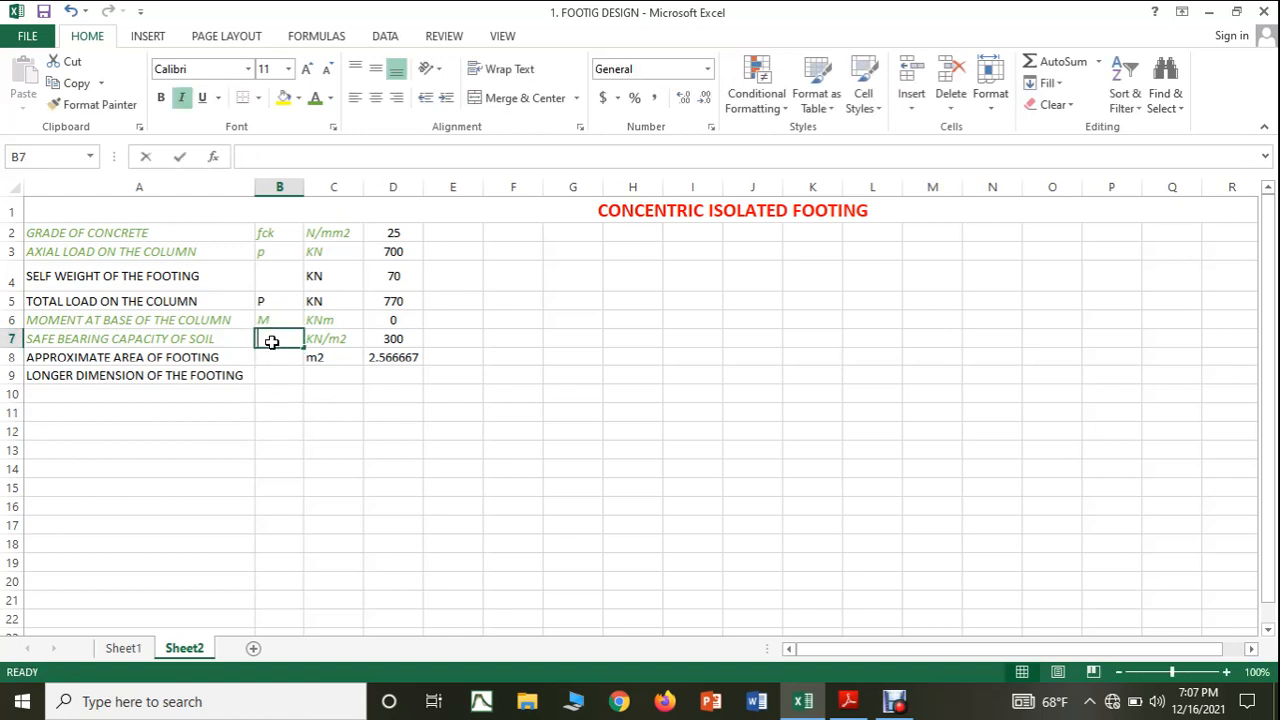
text(S.B.C)
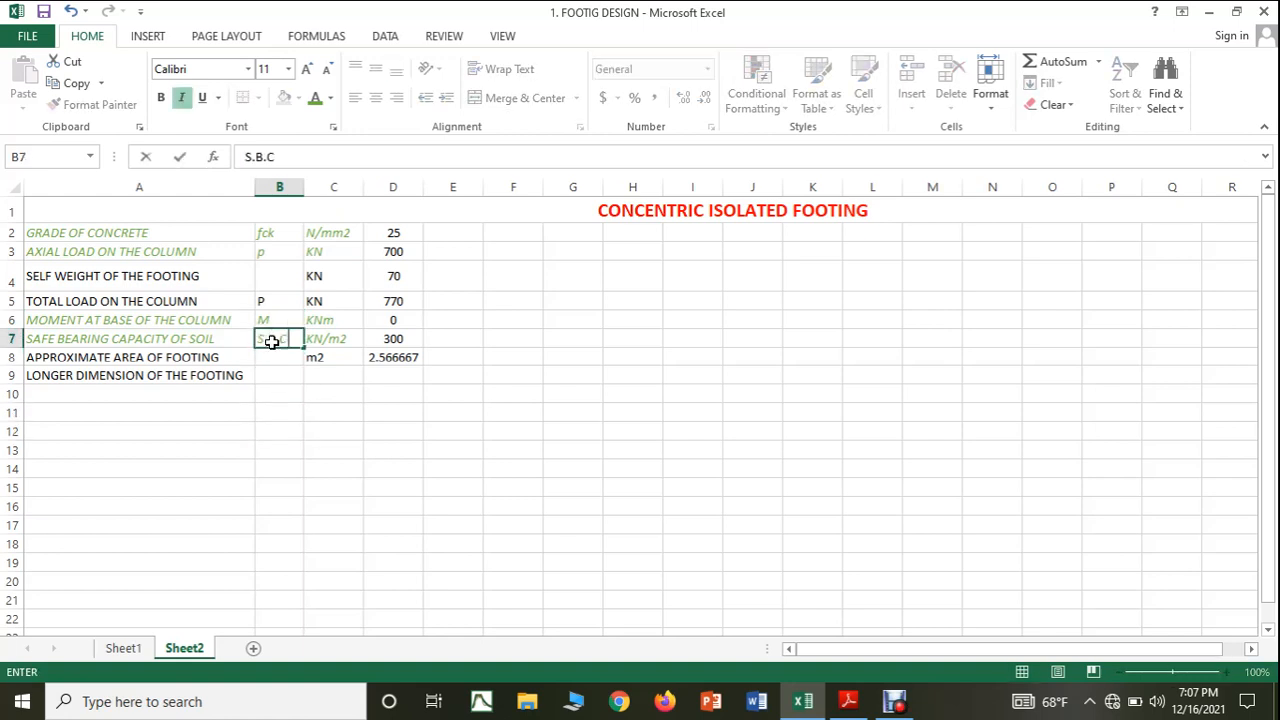
click(296, 391)
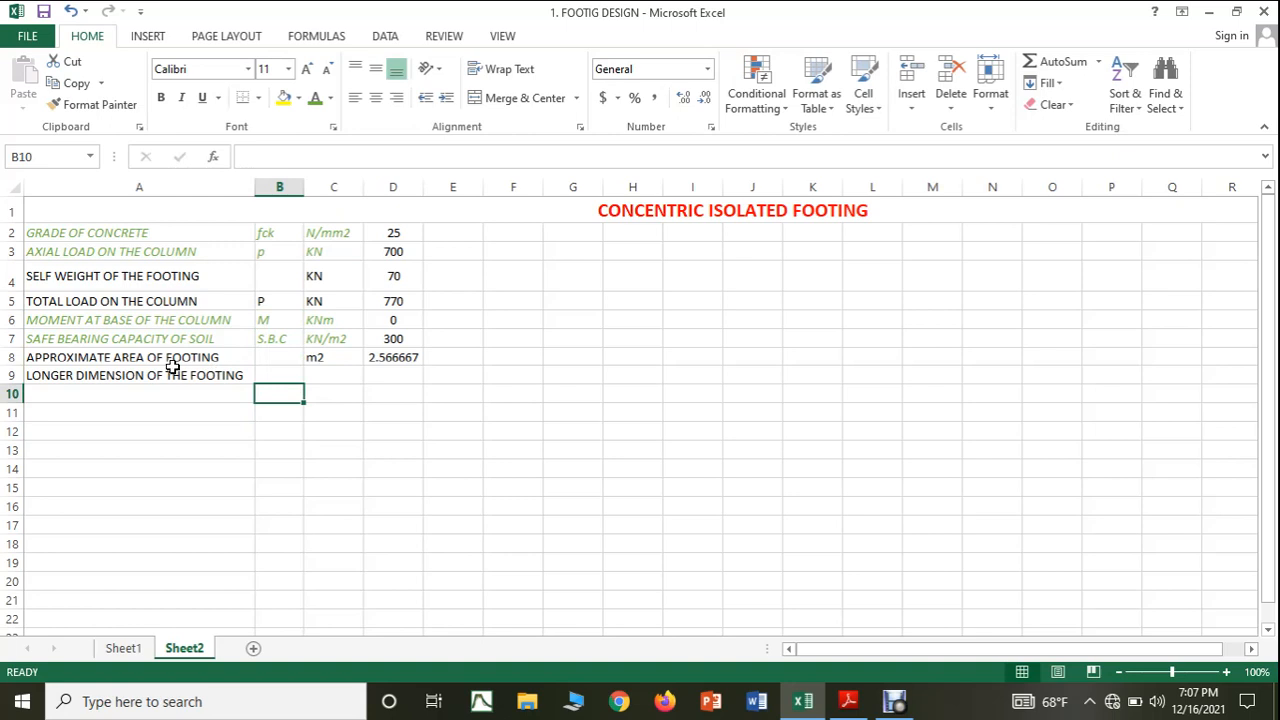
click(274, 361)
text(A)
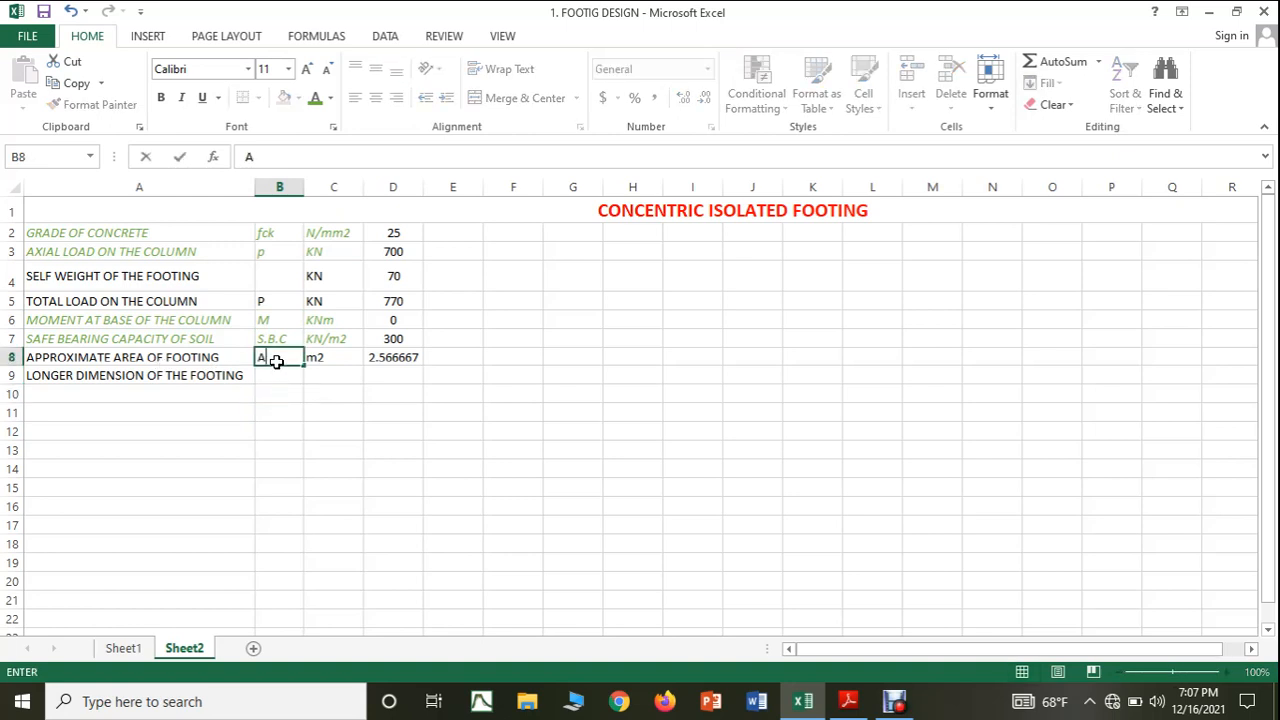
Enter the symbol L in cell B9 and the unit m in cell C9 for the footing dimension.
click(279, 380)
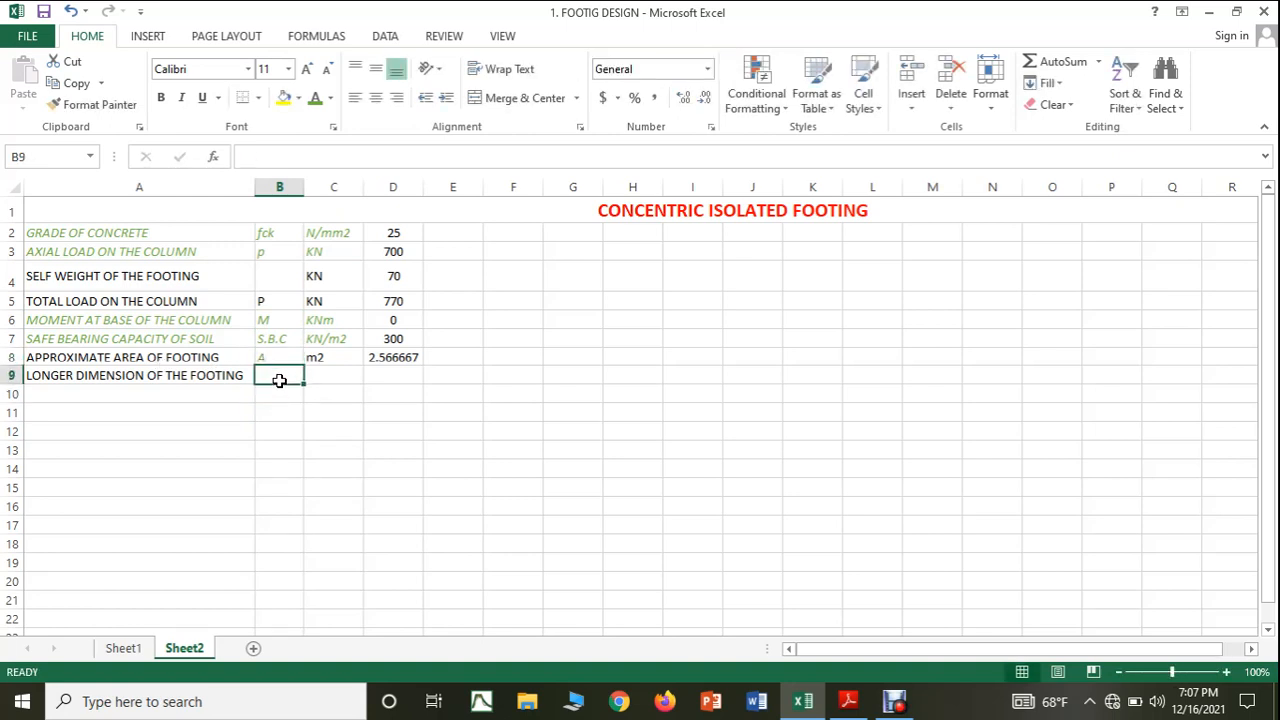
text(L)
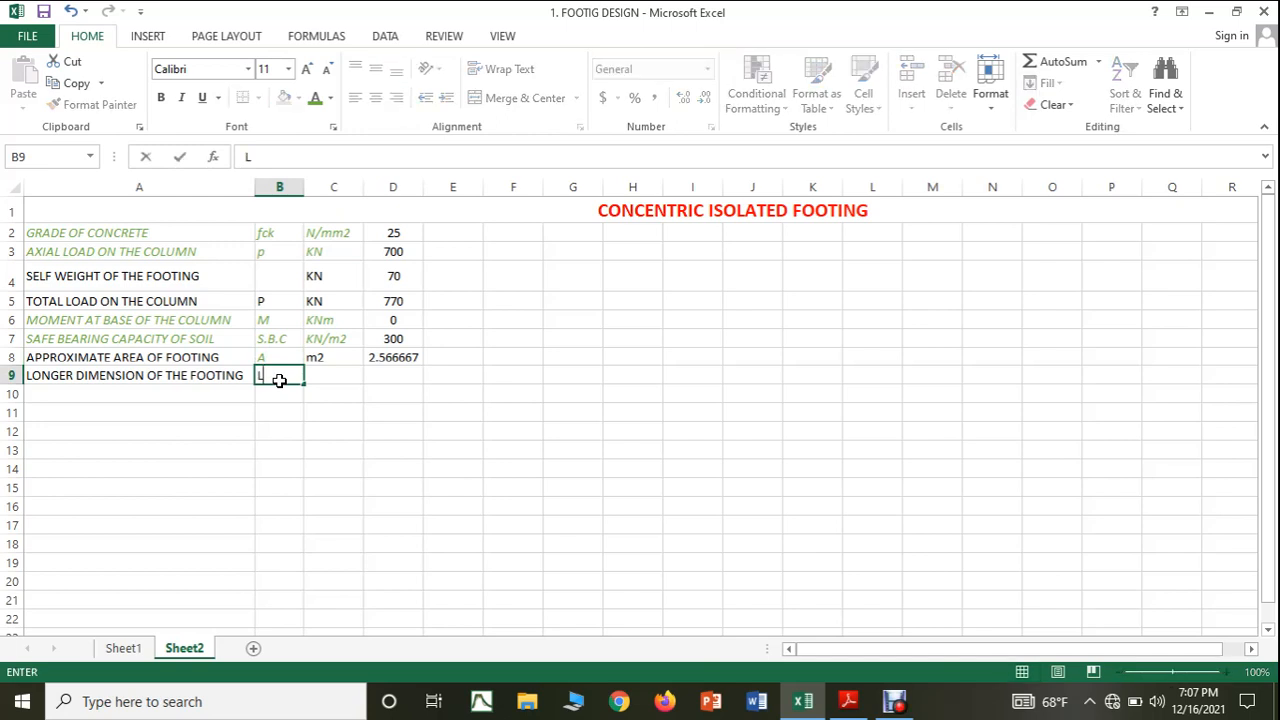
click(348, 380)
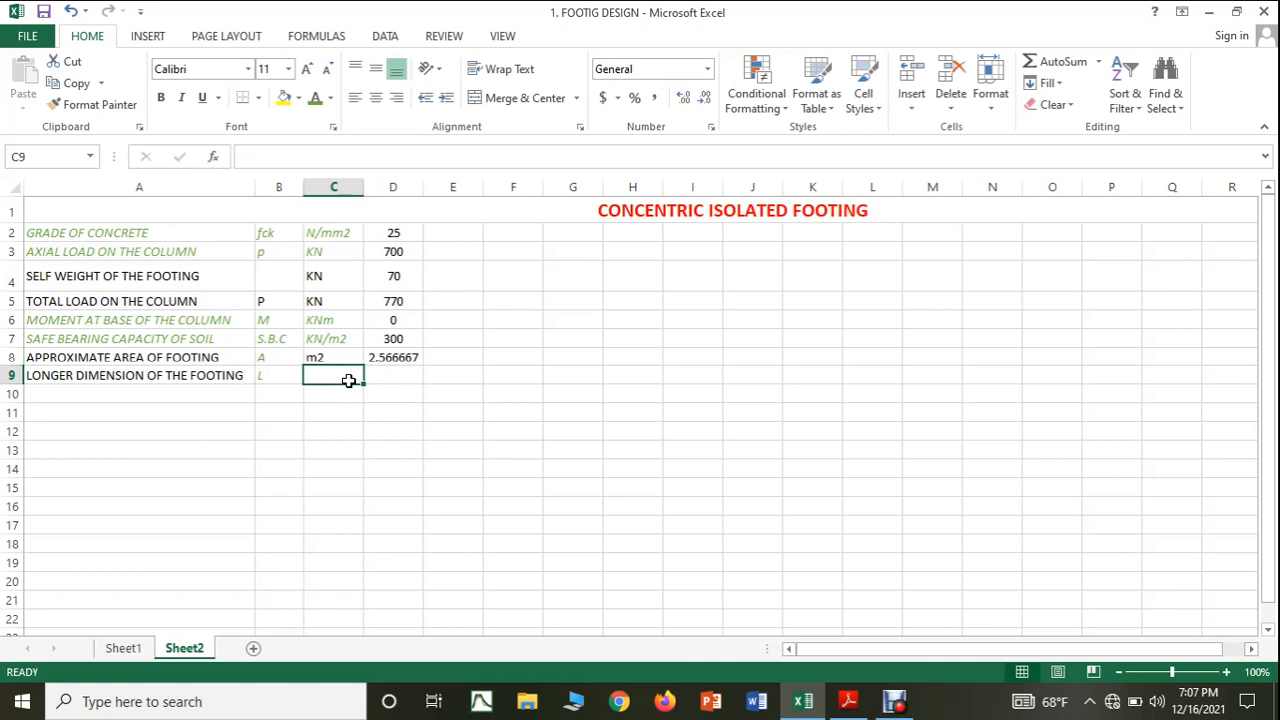
text(m2)
key(BackSpace)
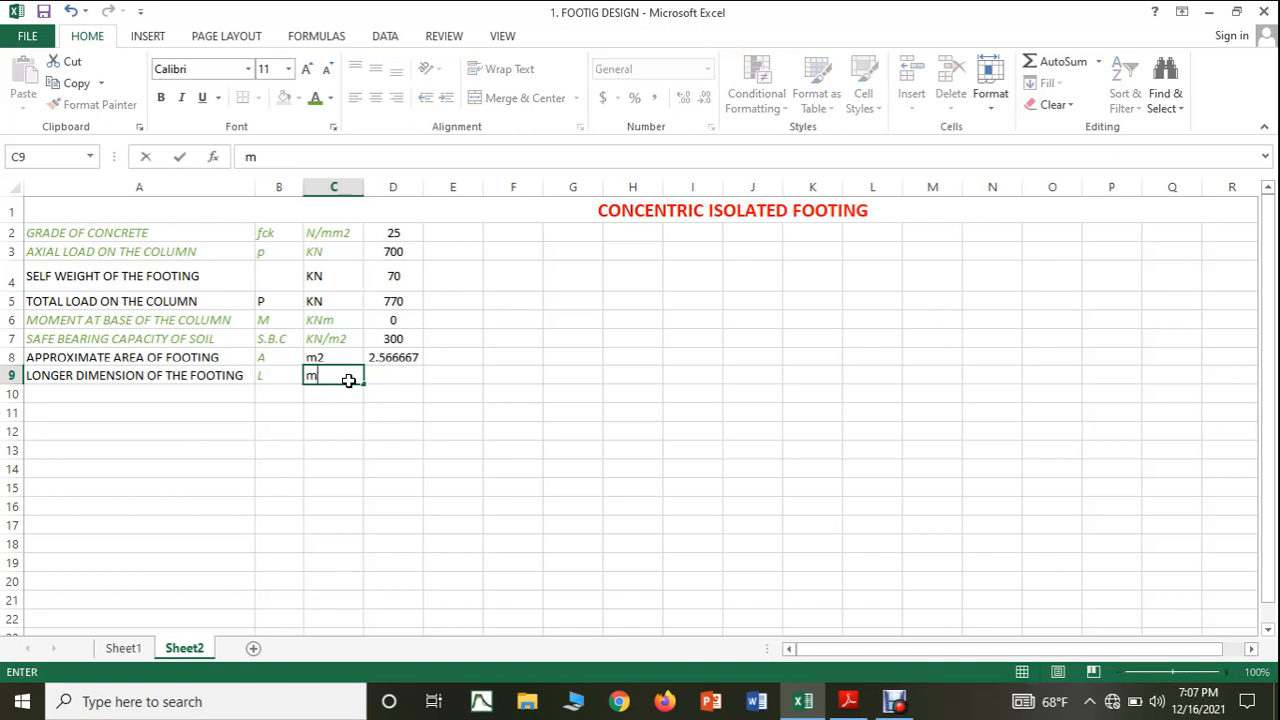
click(397, 377)
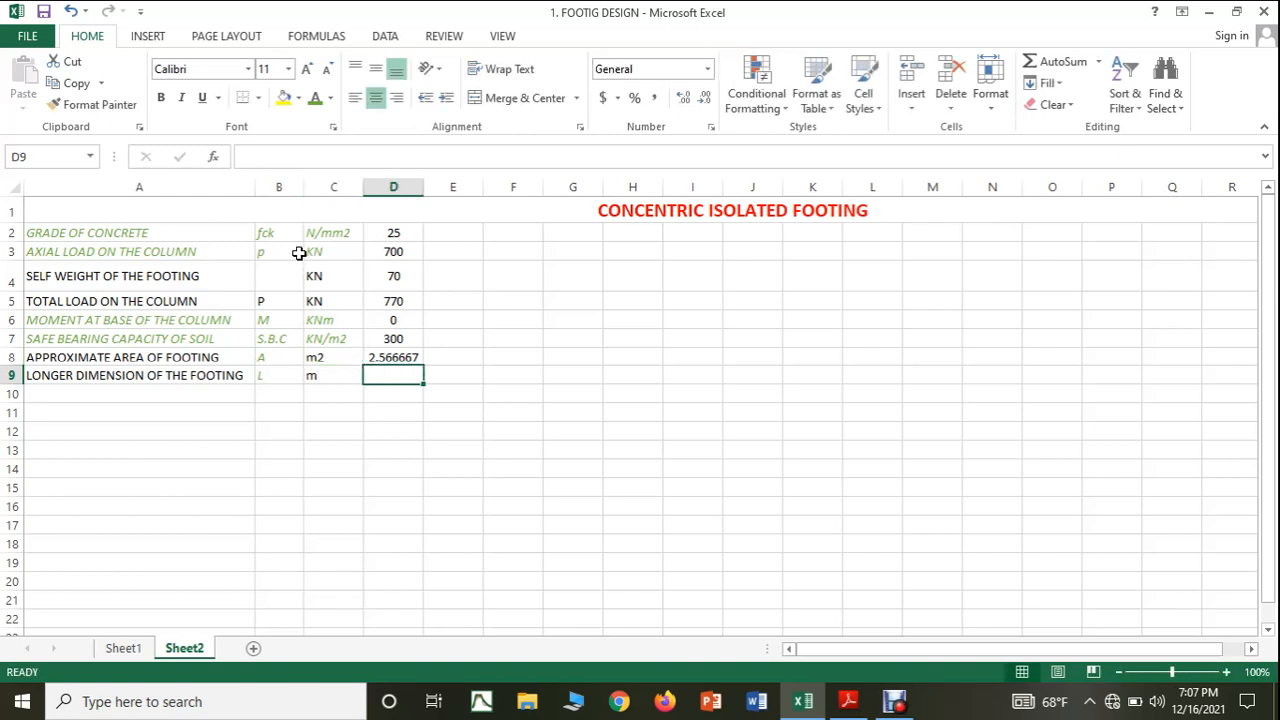
Center the contents of the symbols column B and the units column C horizontally.
click(277, 178)
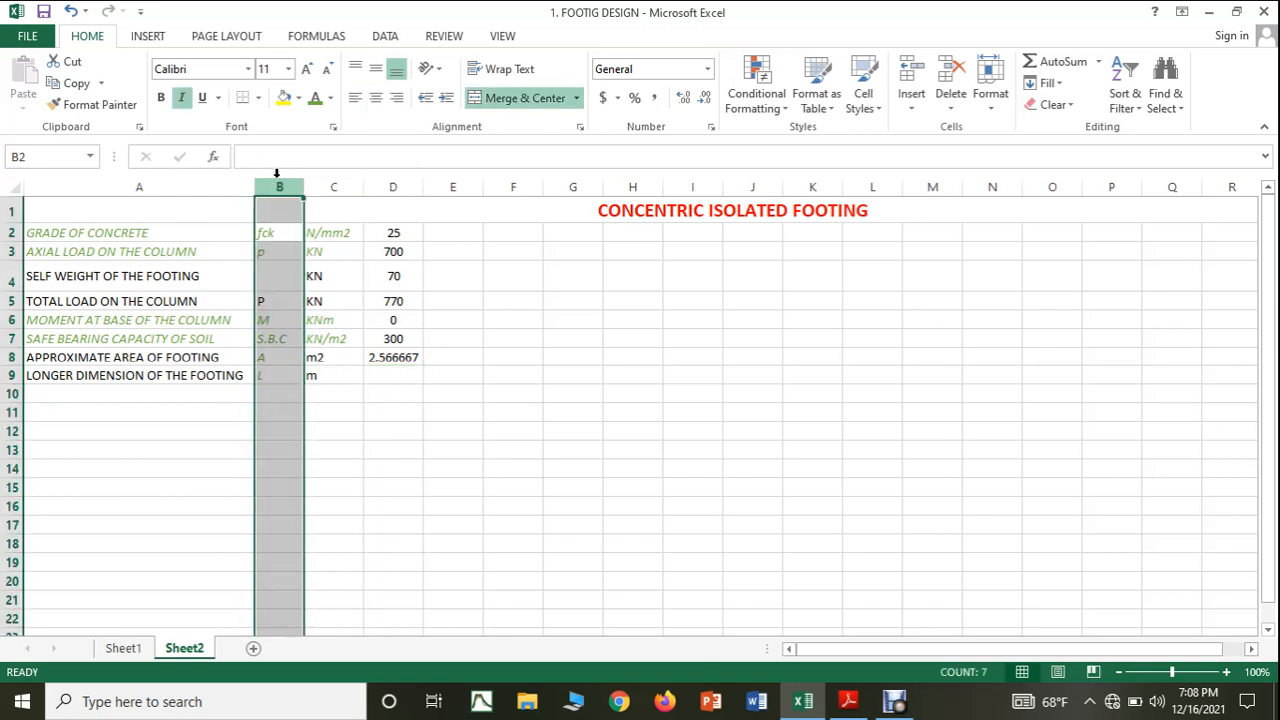
click(375, 97)
click(410, 474)
click(378, 376)
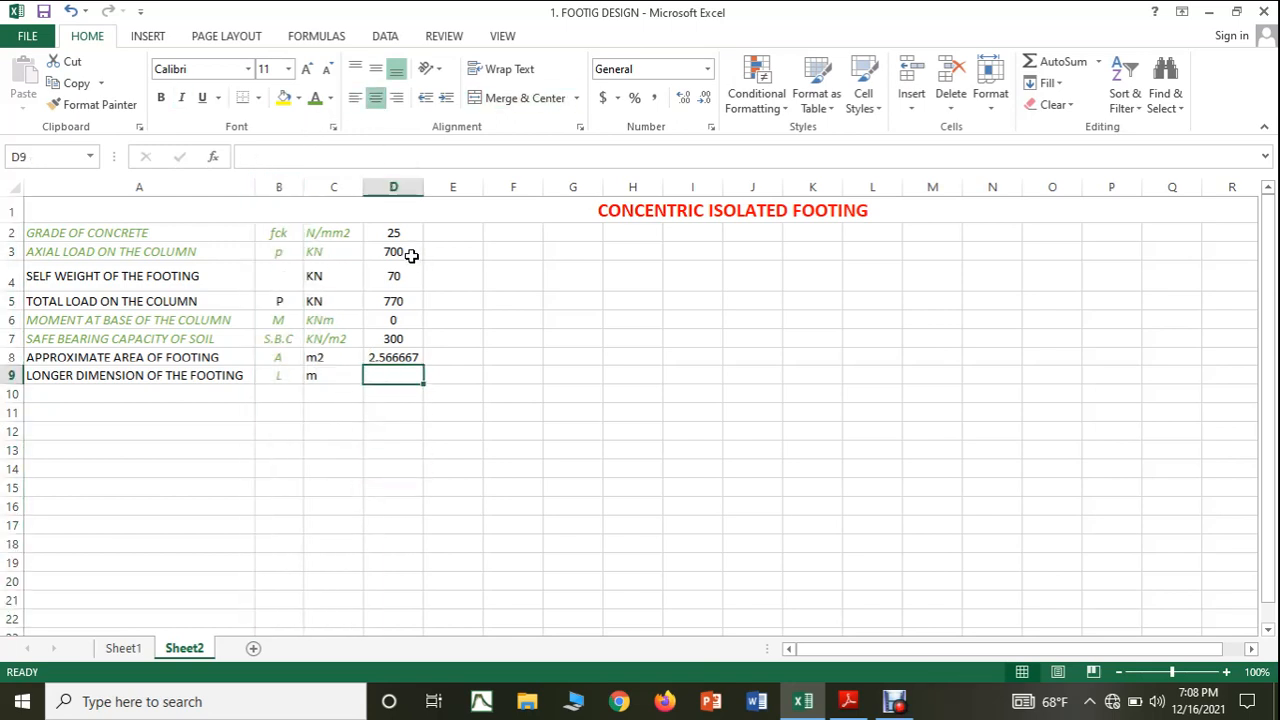
click(334, 187)
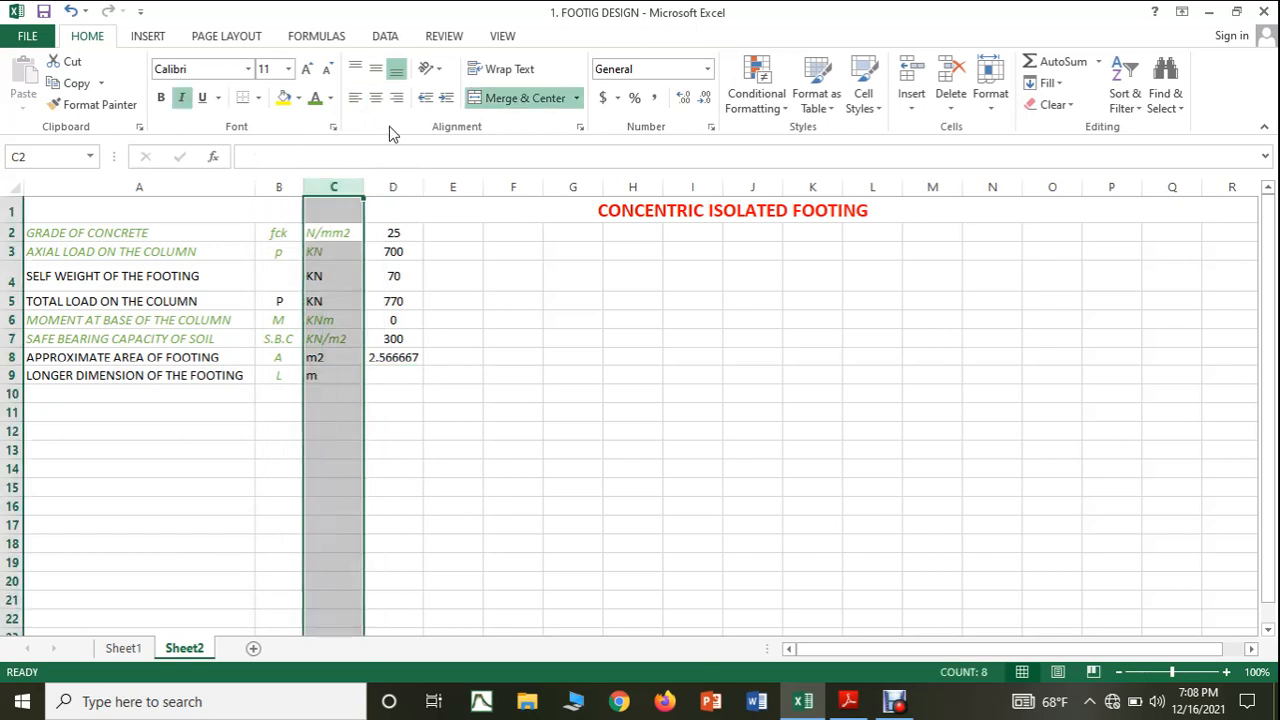
click(375, 97)
click(486, 411)
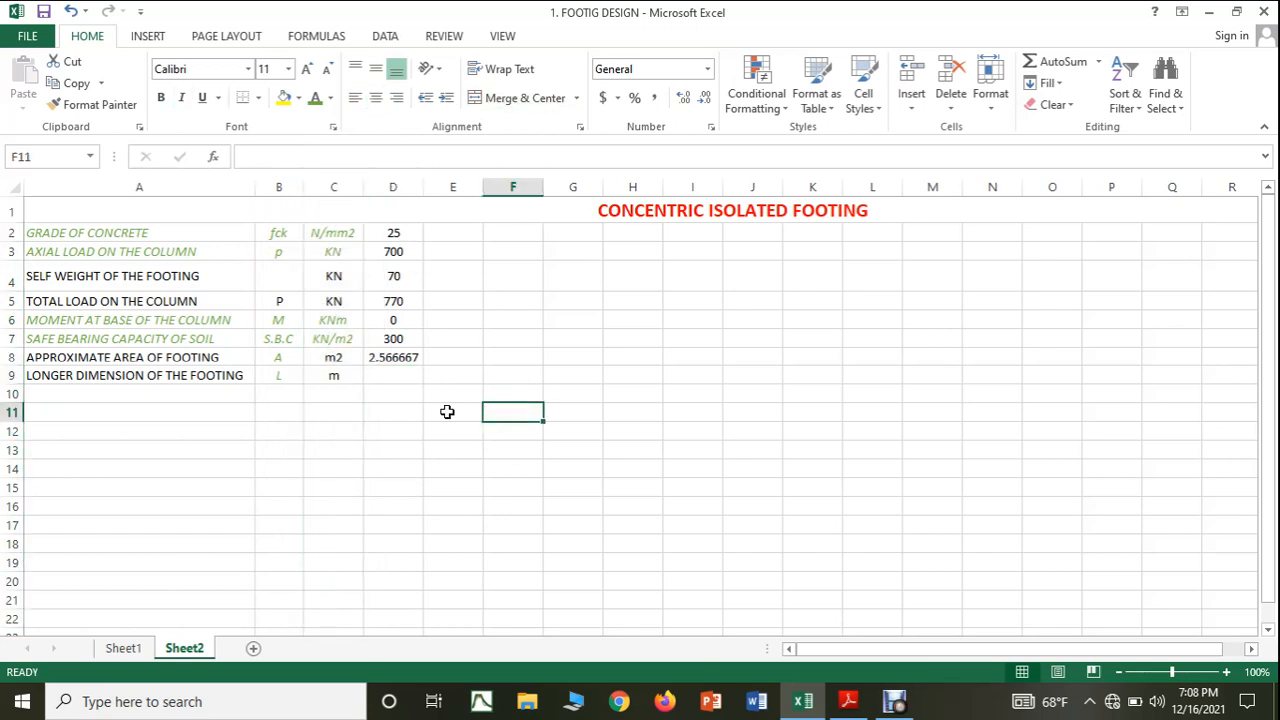
Check the dimension order in the Adobe Reader notes and change the label in Excel cell A9 to SHORTER DIMENSION OF THE FOOTING.
click(409, 377)
click(848, 701)
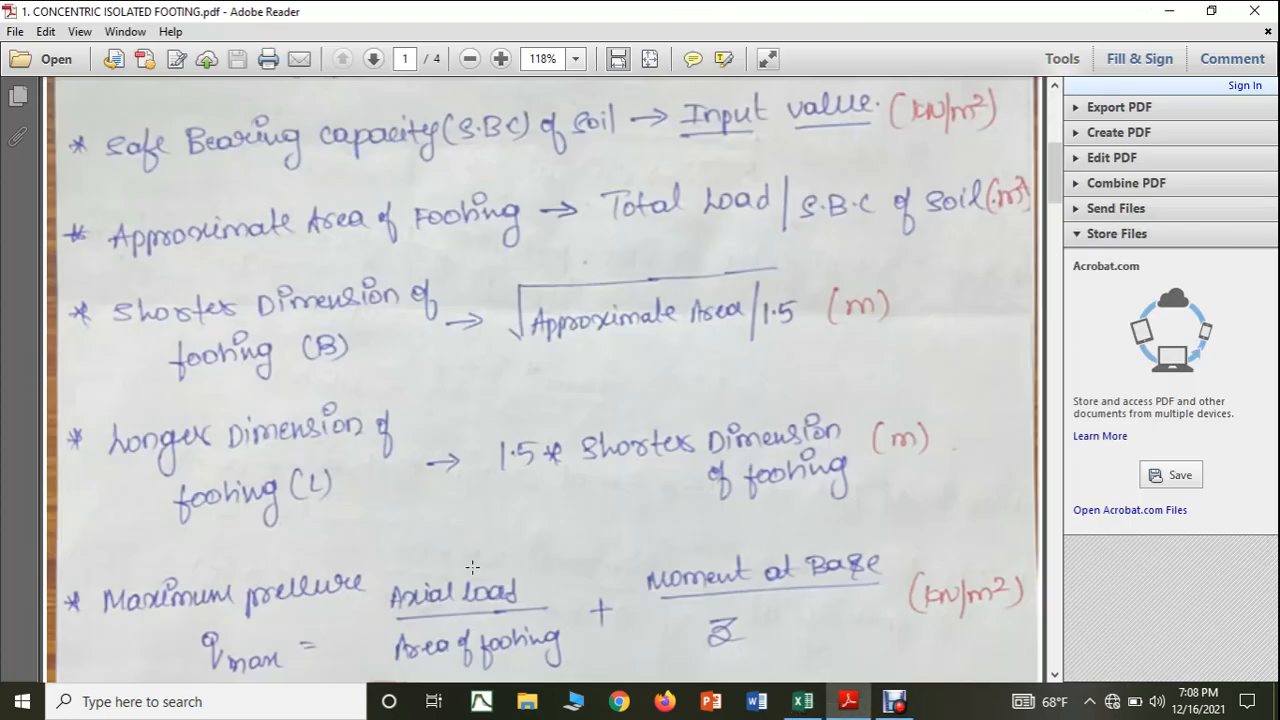
scroll(472, 567, down, 1)
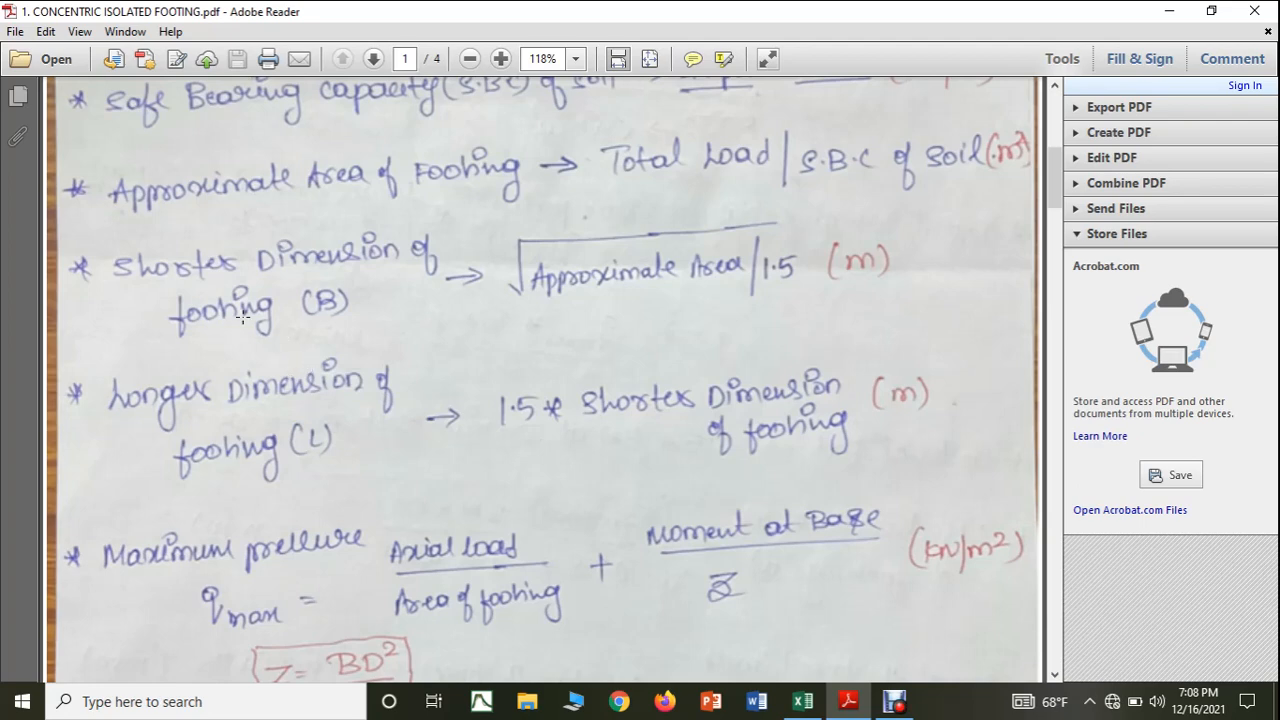
click(802, 701)
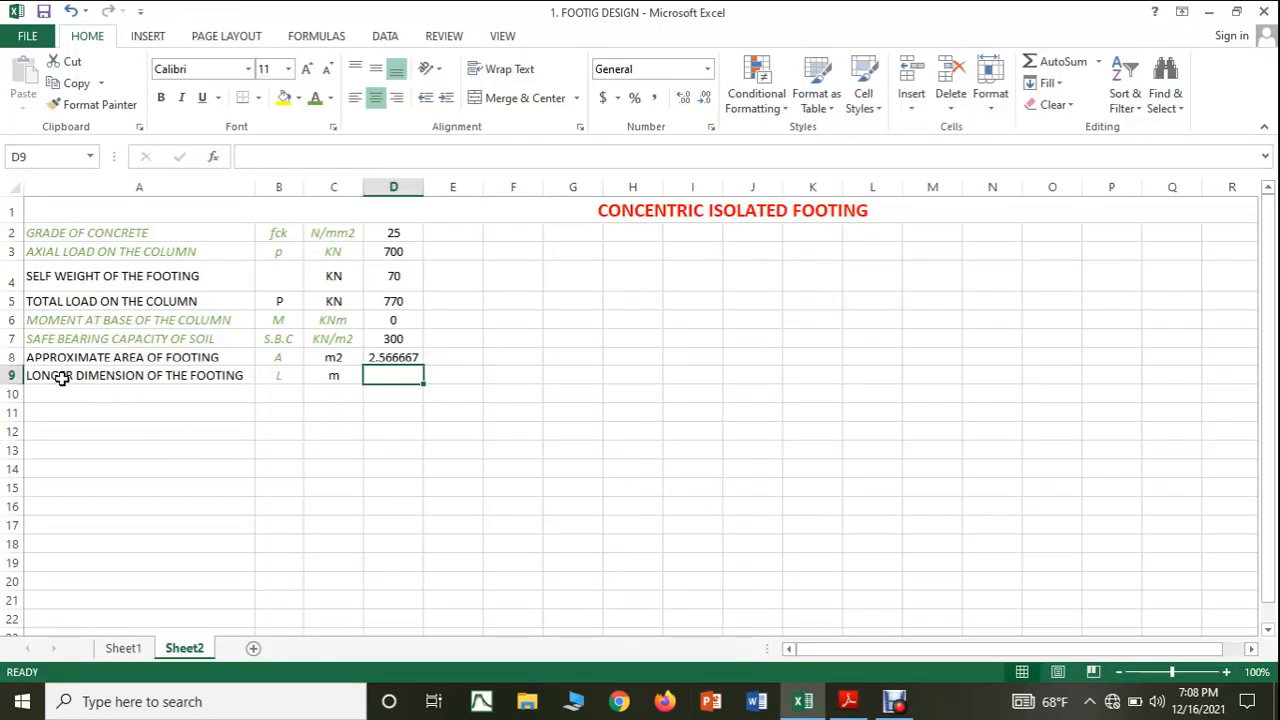
double_click(72, 380)
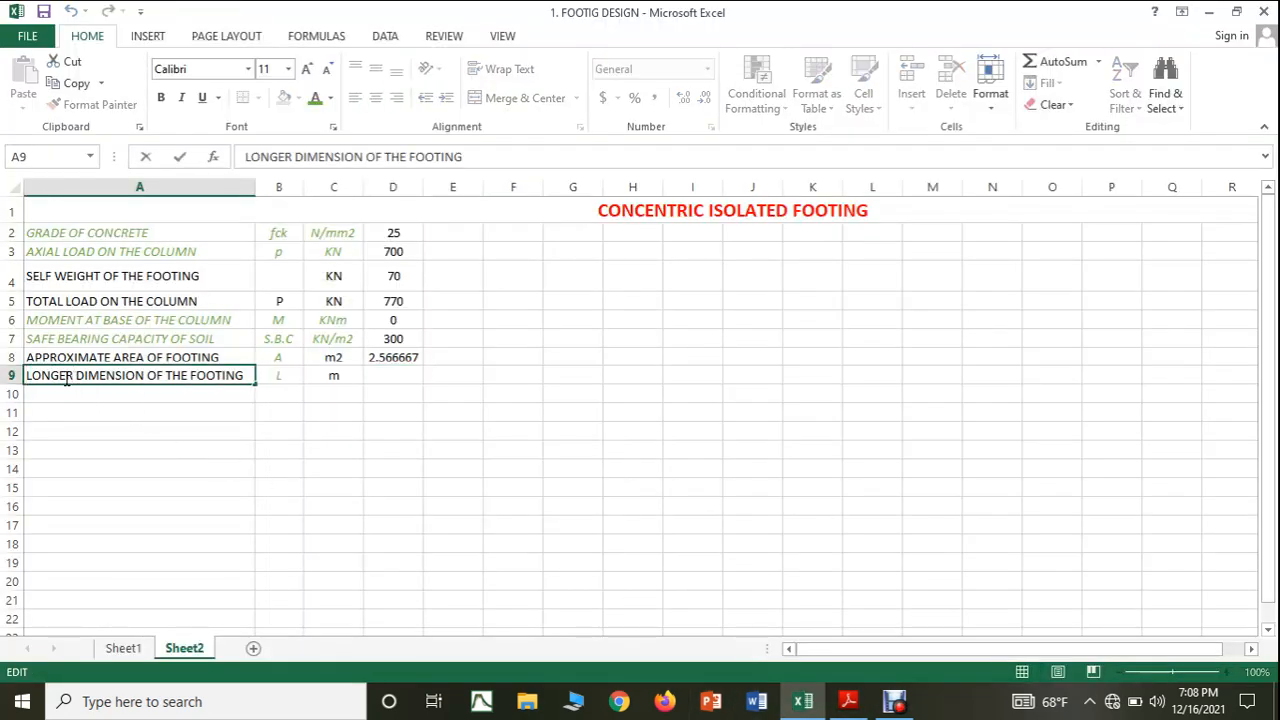
drag(72, 380, 10, 377)
text(SO)
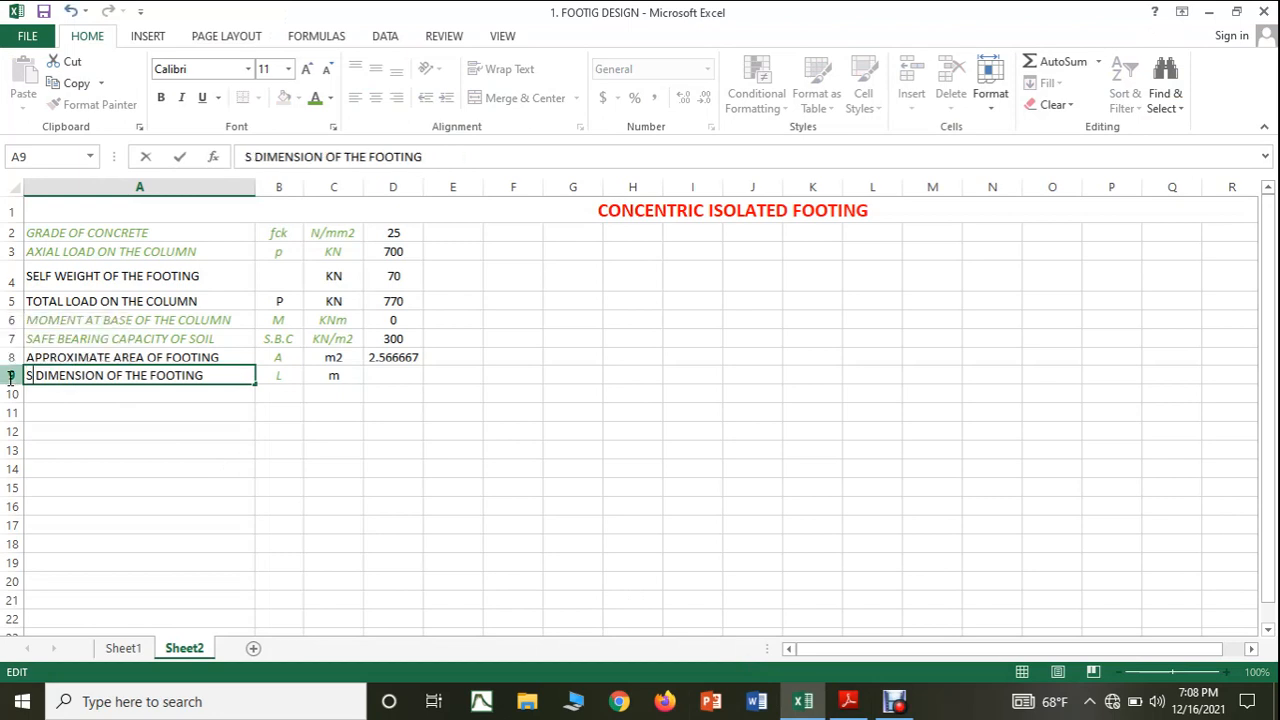
key(BackSpace)
text(HOR)
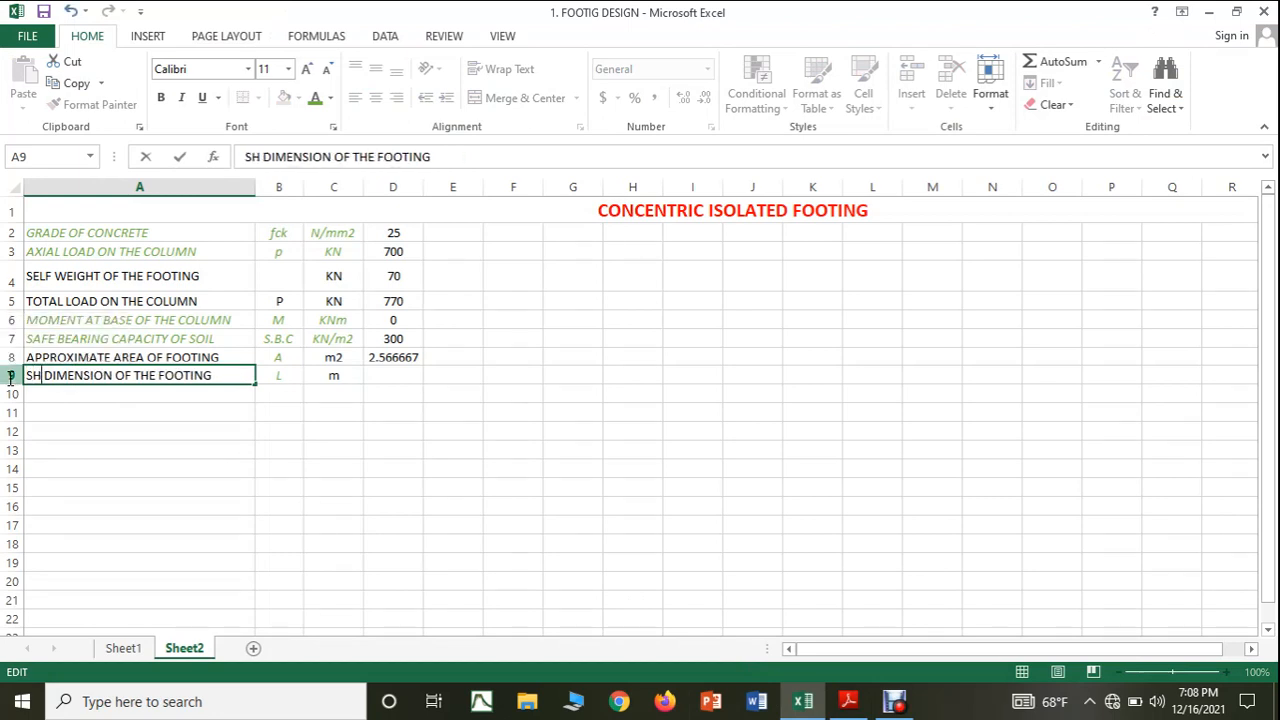
text(ER)
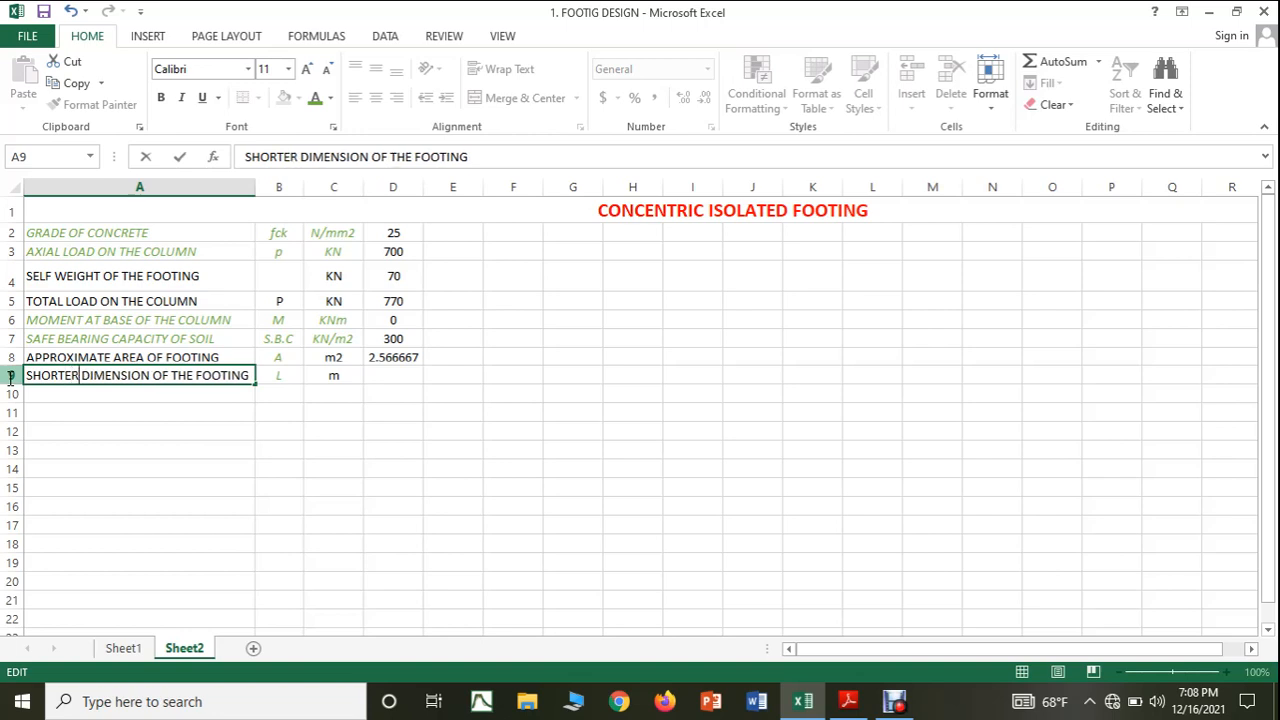
Change the shorter dimension's symbol in cell B9 to B.
click(291, 384)
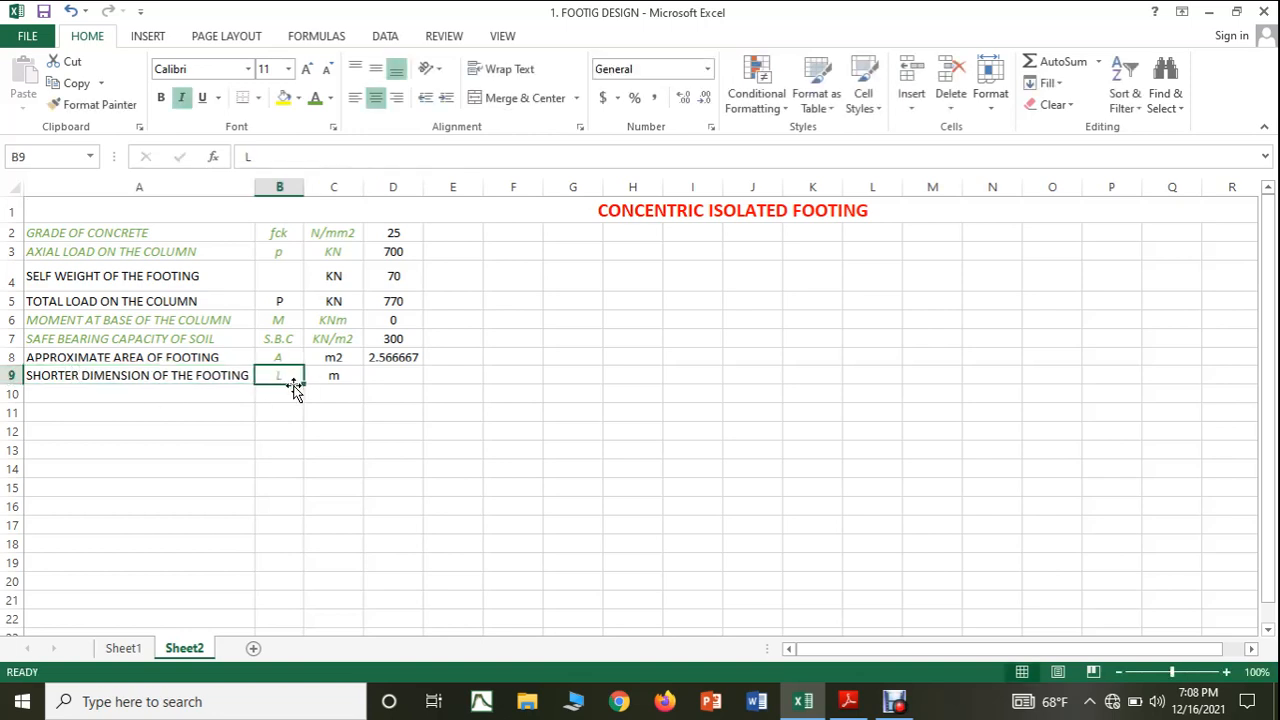
text(B)
click(383, 374)
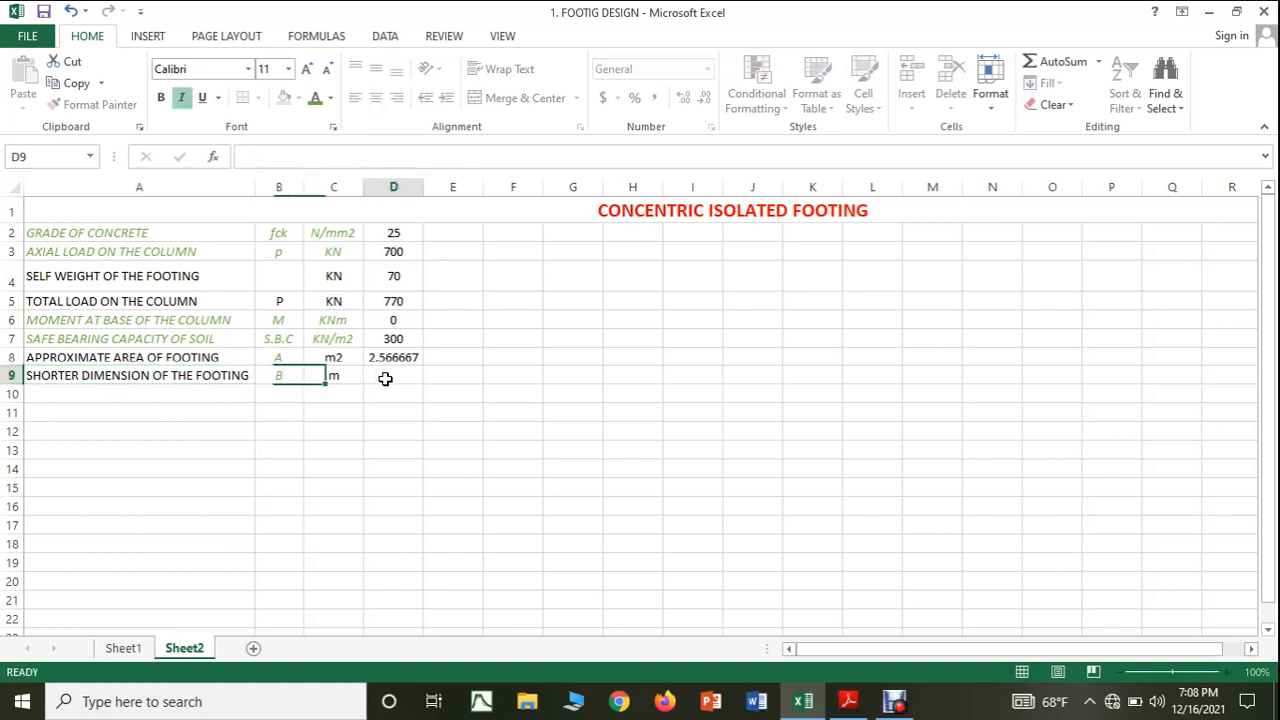
Check the shorter dimension formula in the Adobe Reader notes, try =SQ(D8/1.5) in Excel cell D9 and clear the cell.
click(848, 701)
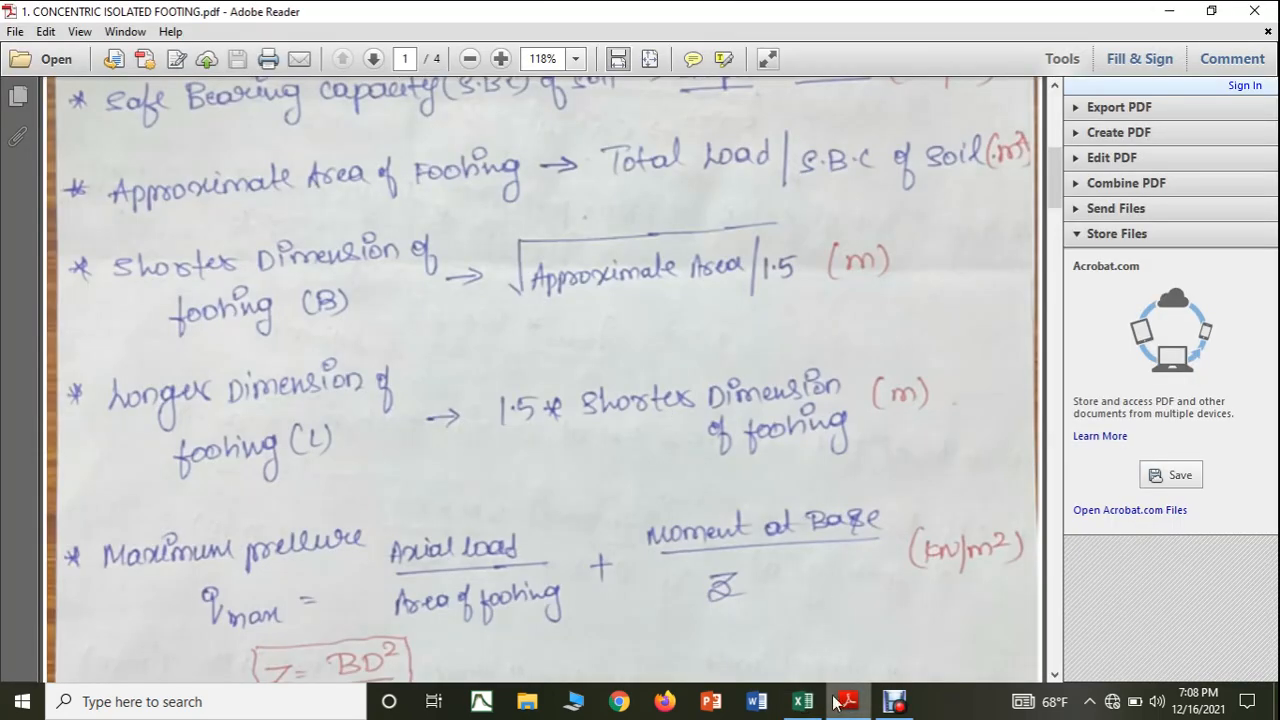
click(802, 701)
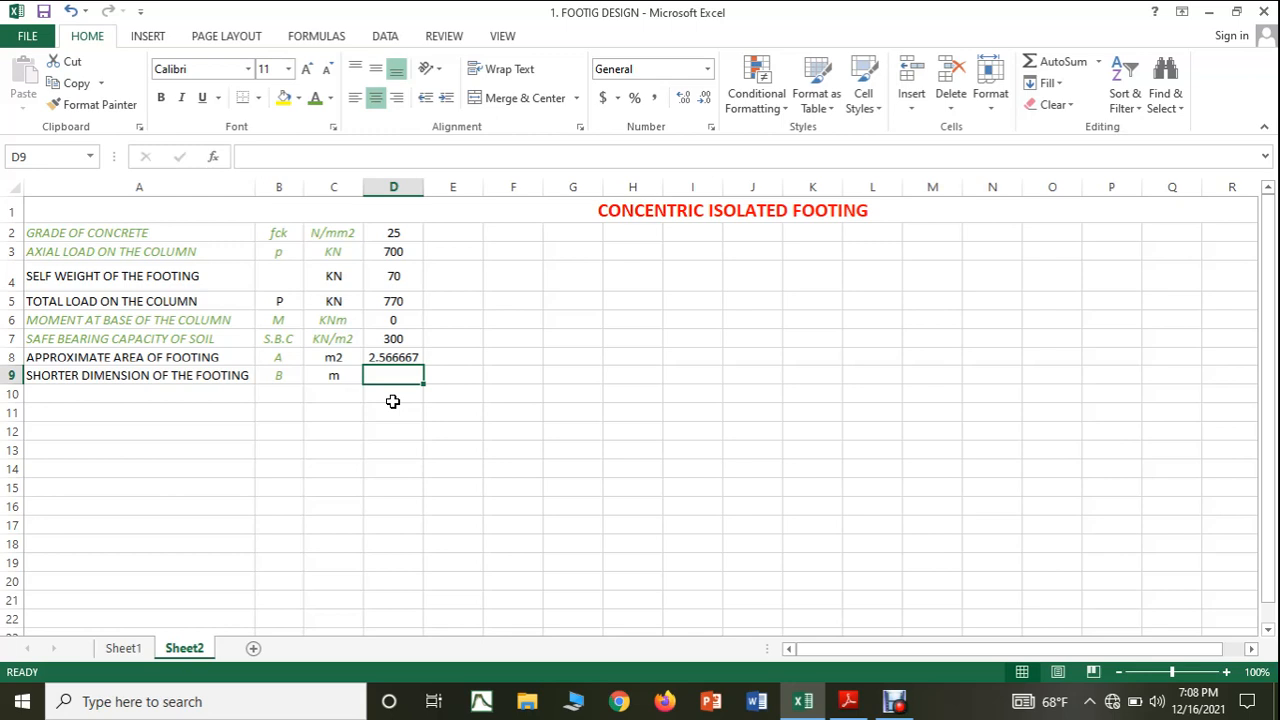
text(SQ)
key(BackSpace)
key(BackSpace)
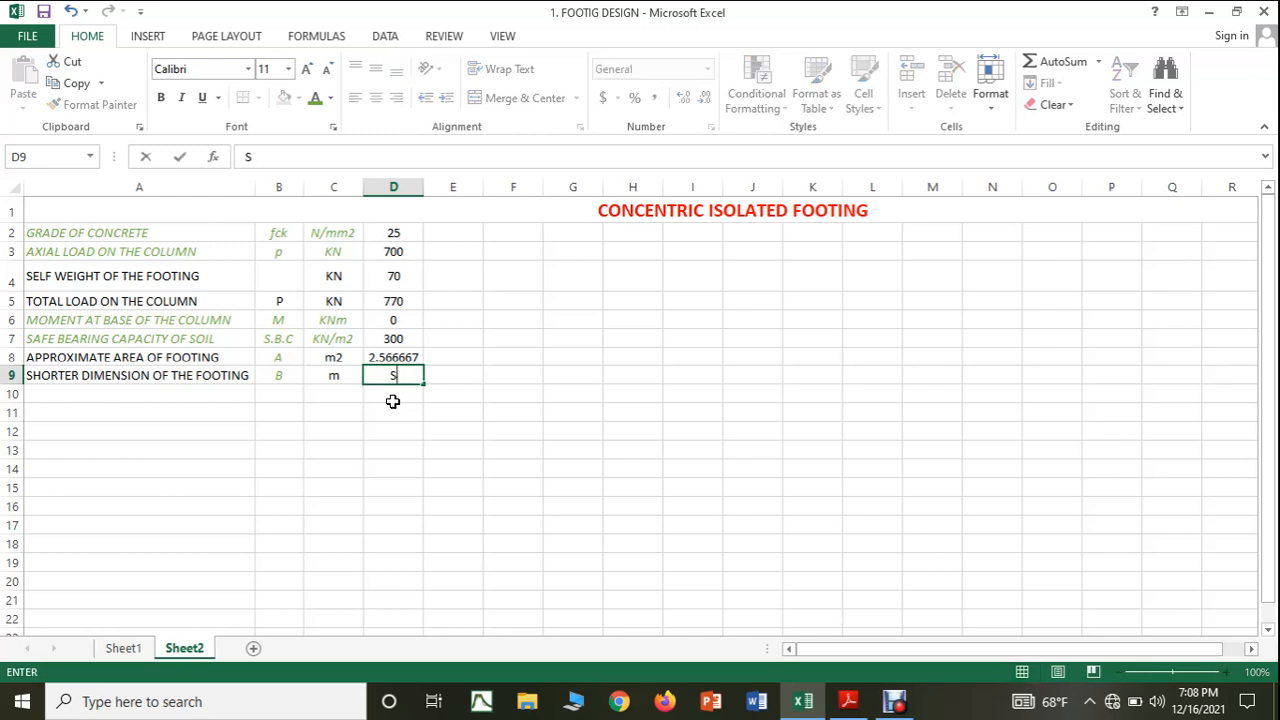
text(=)
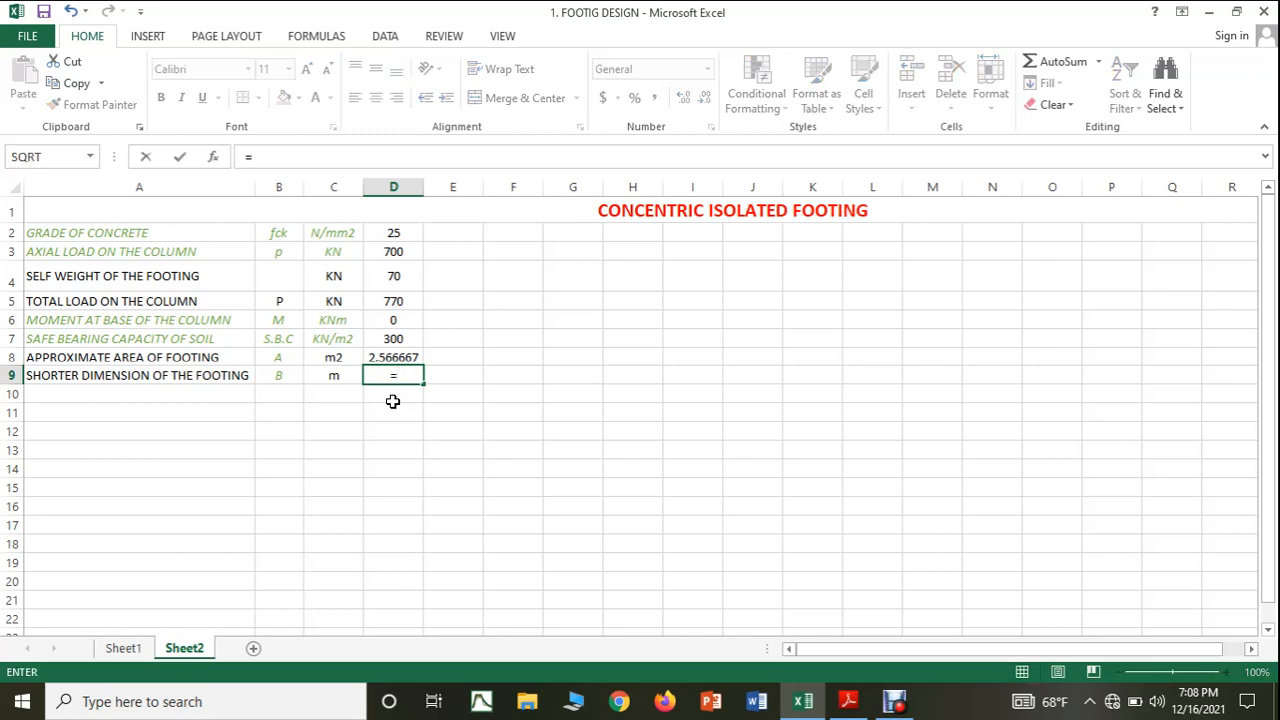
text(SQ)
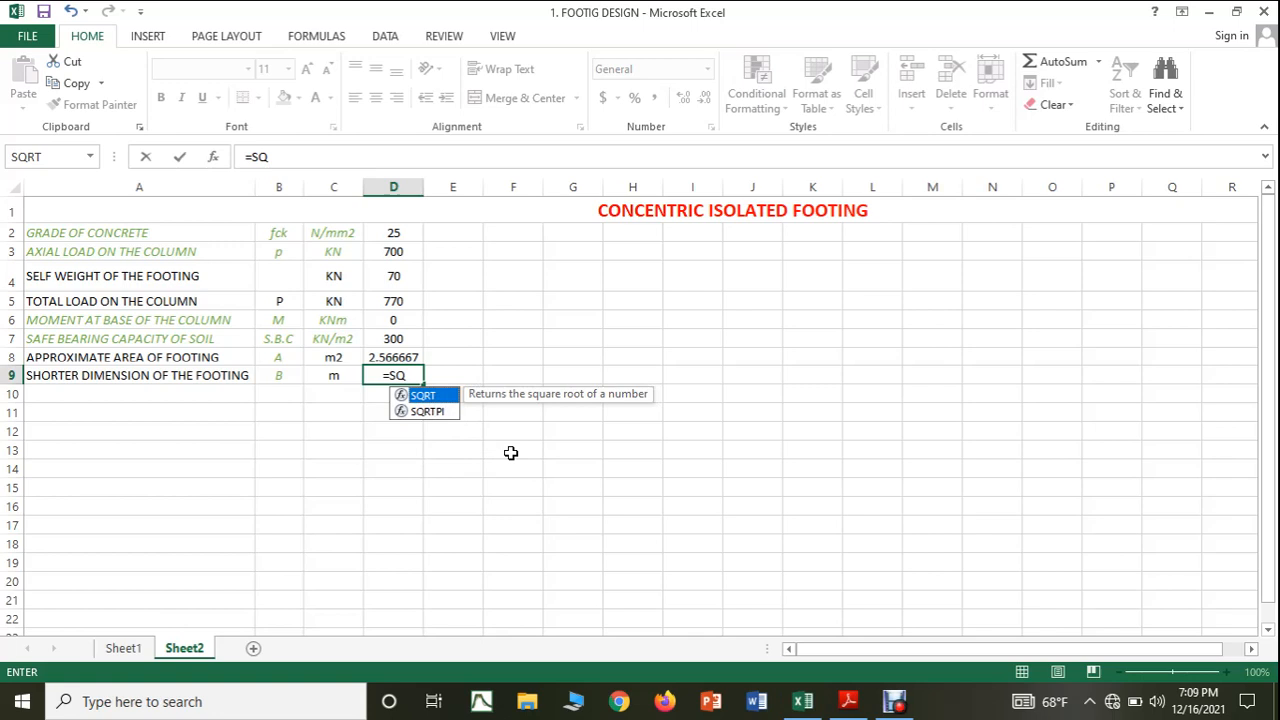
text(()
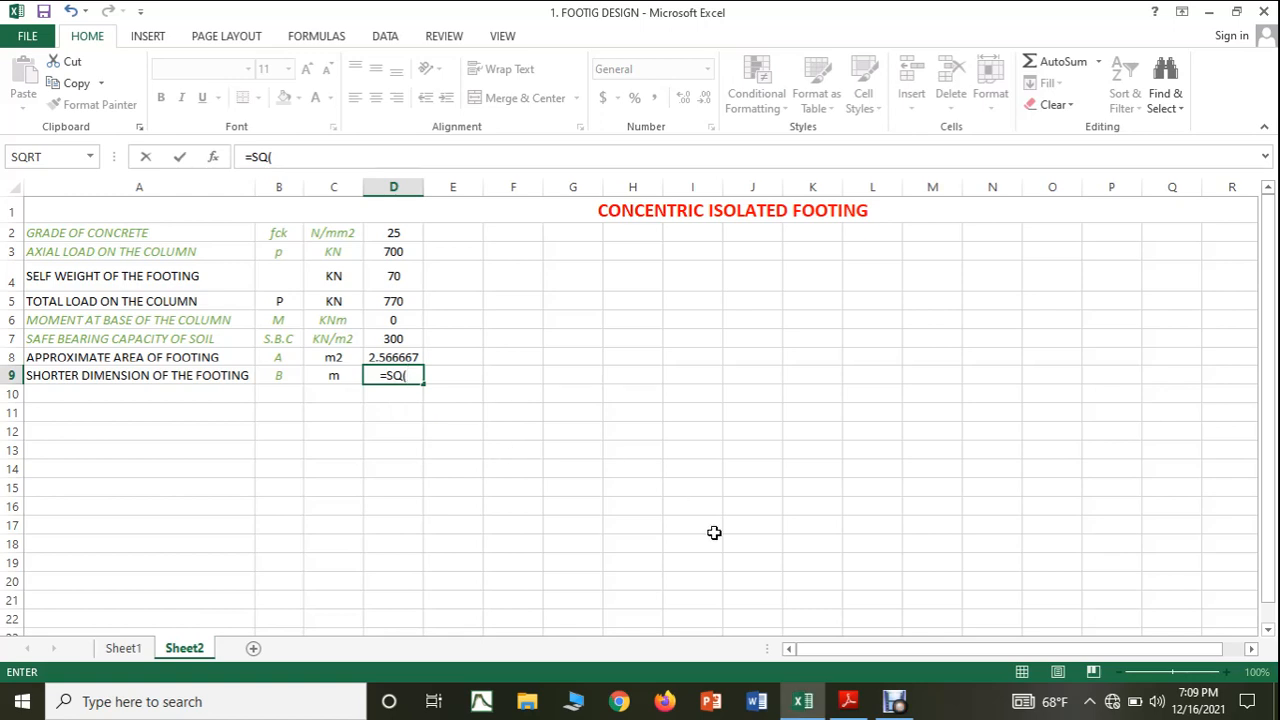
click(847, 700)
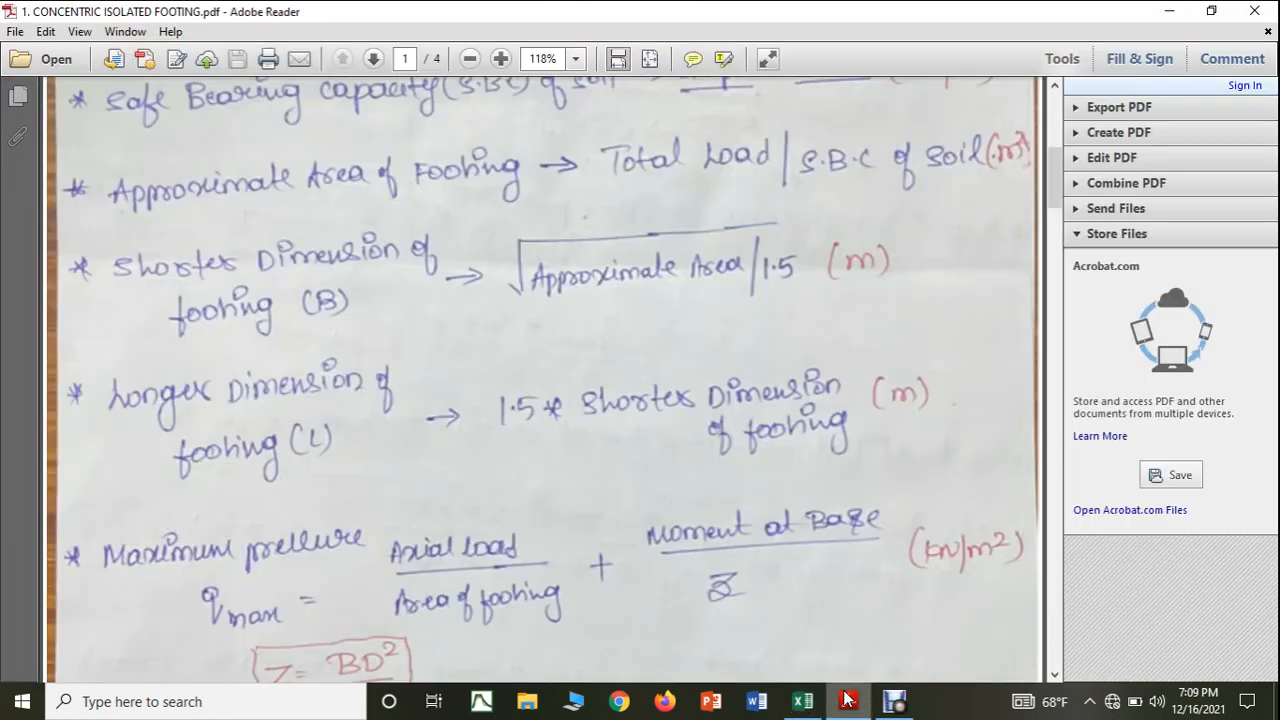
click(847, 700)
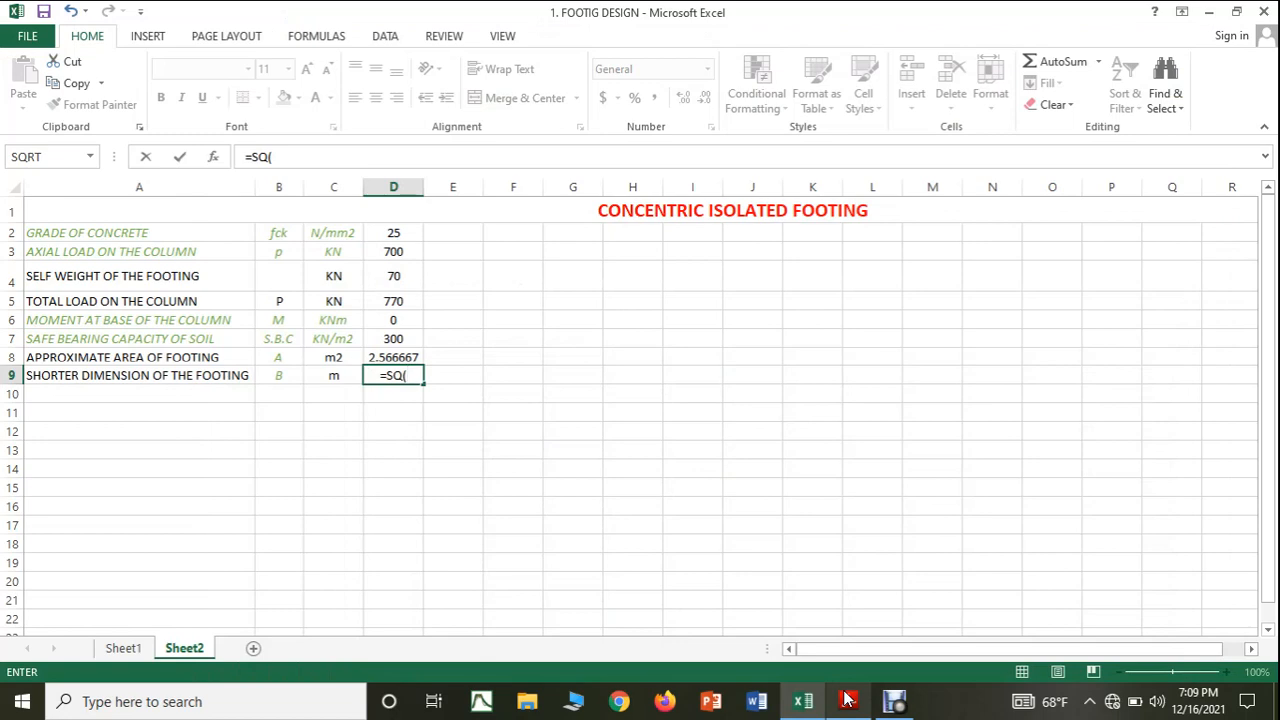
click(409, 355)
text(/)
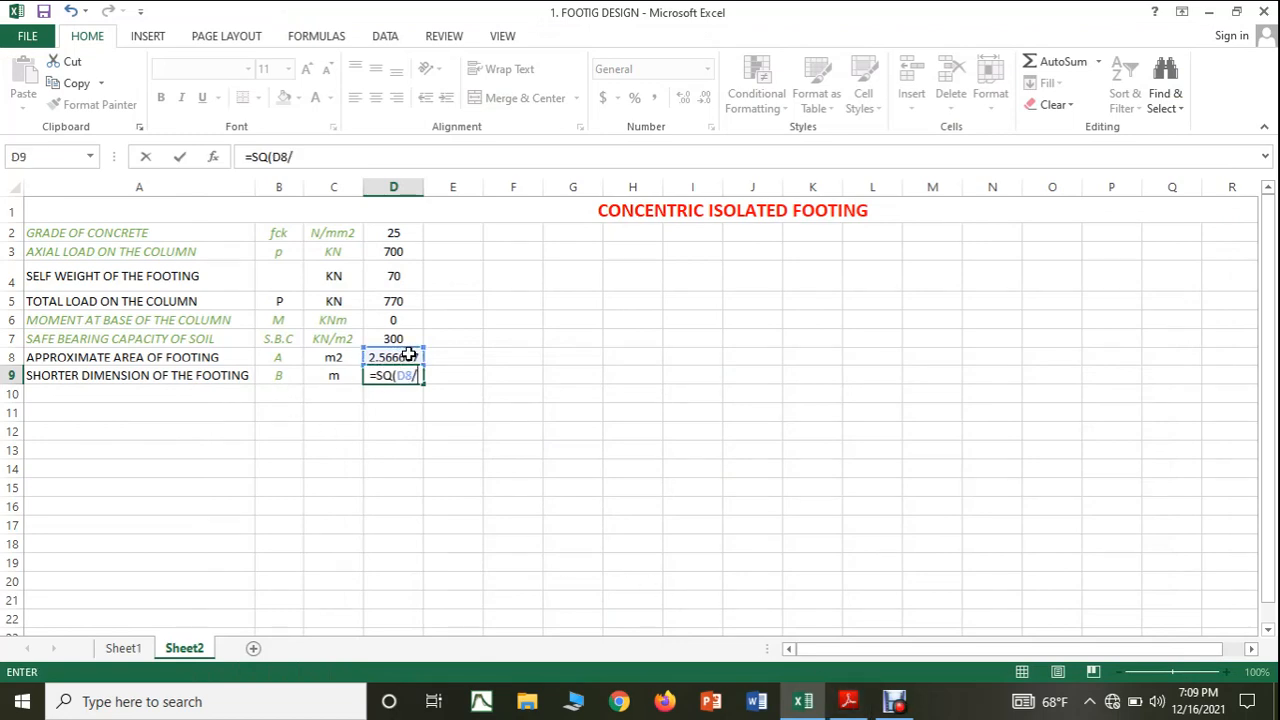
text(1.5)
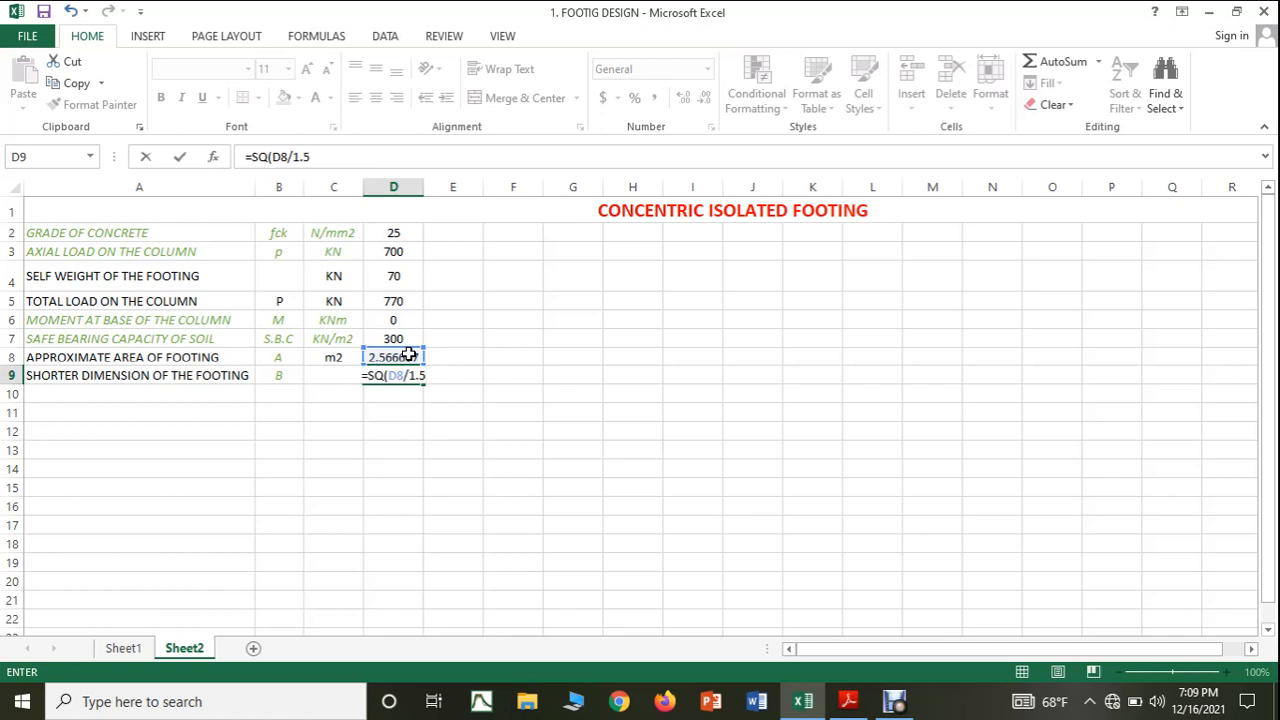
text())
key(Return)
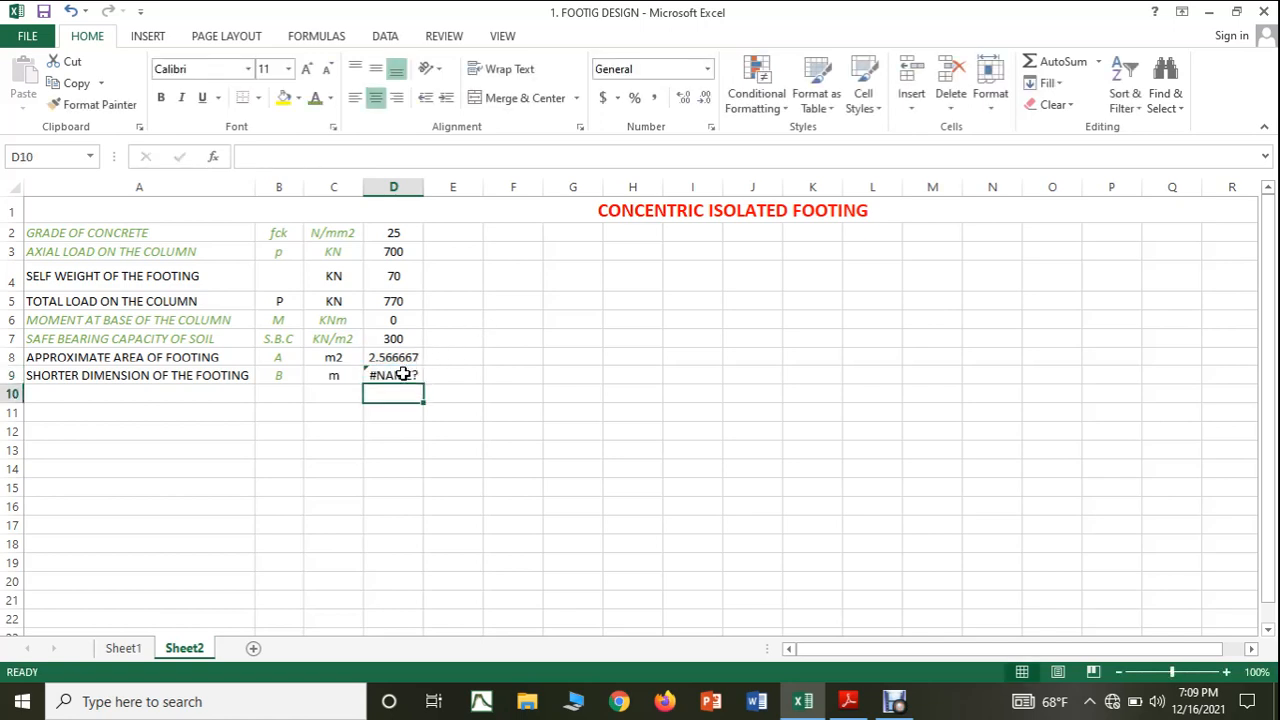
click(402, 374)
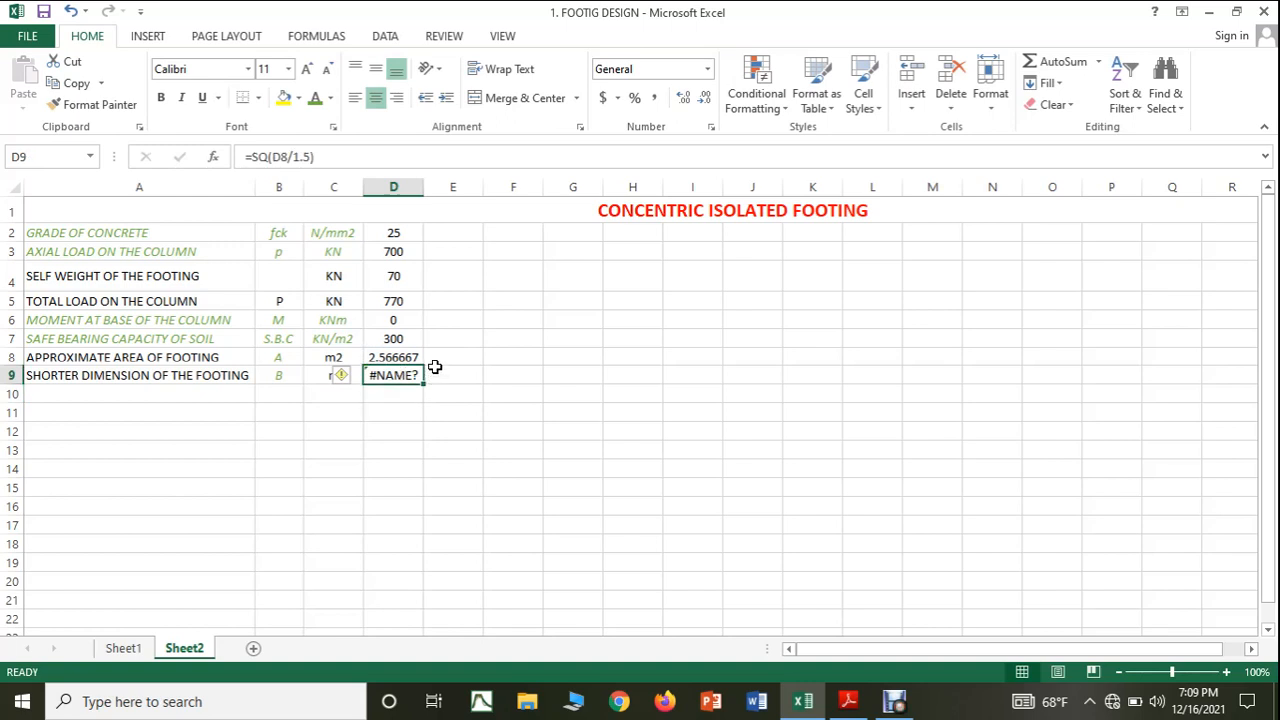
key(Delete)
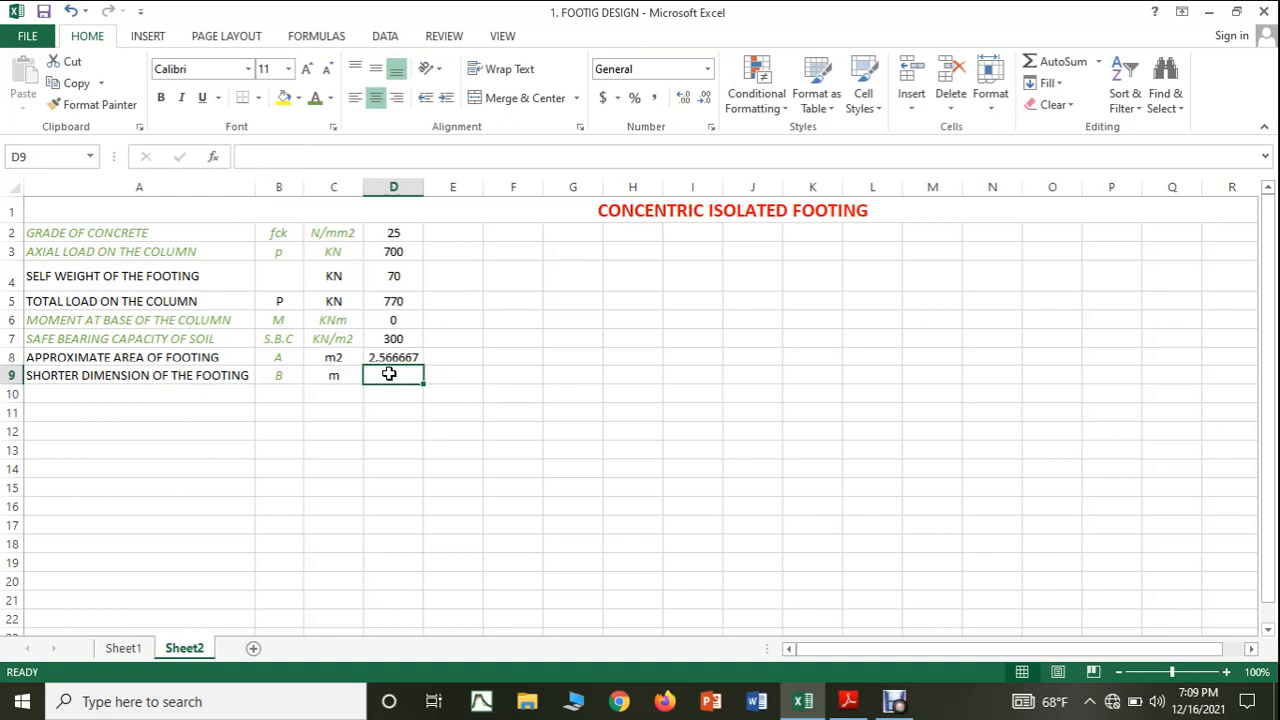
Calculate the shorter dimension of the footing in cell D9 with the formula =SQRT(D8/1.5).
text(SQ)
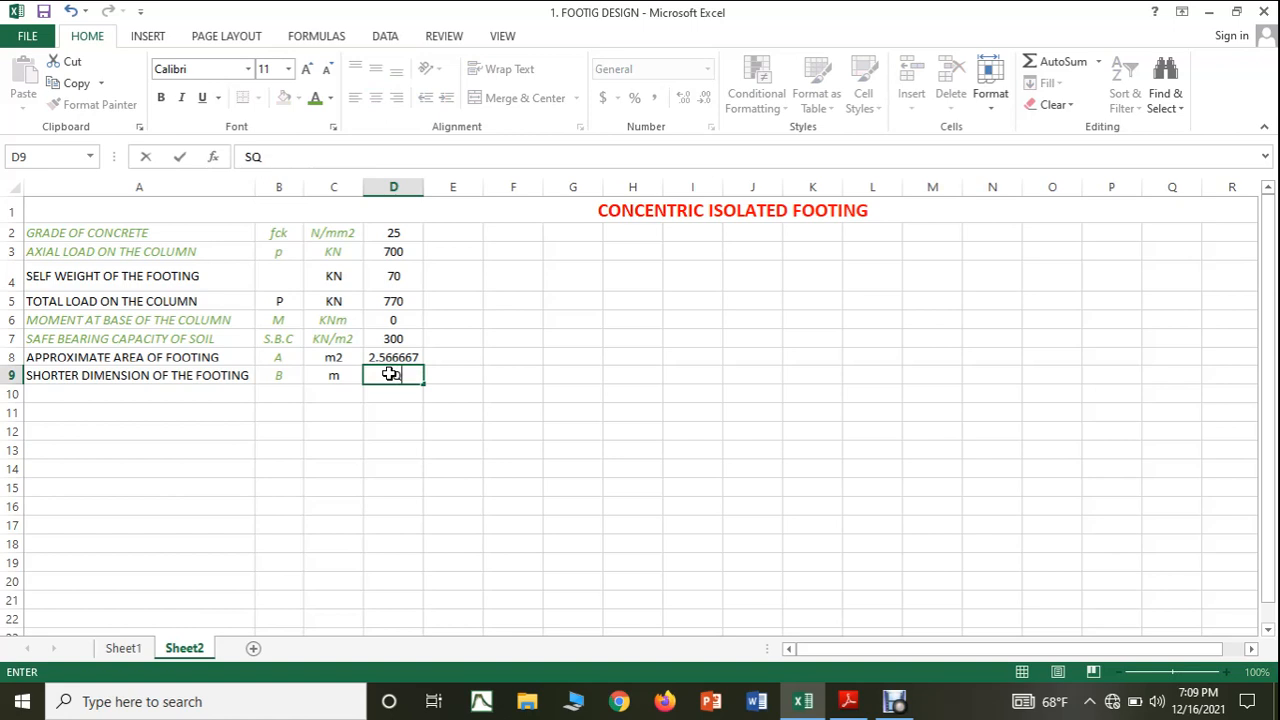
text(=)
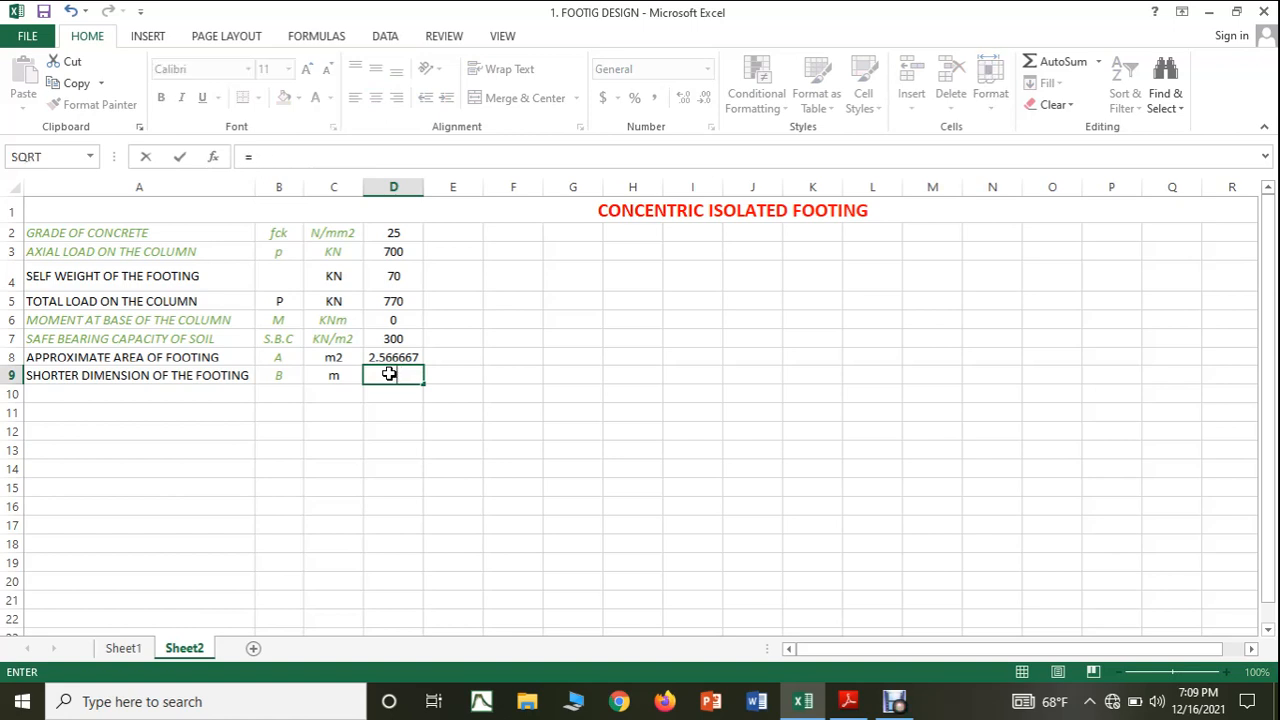
text(SQ)
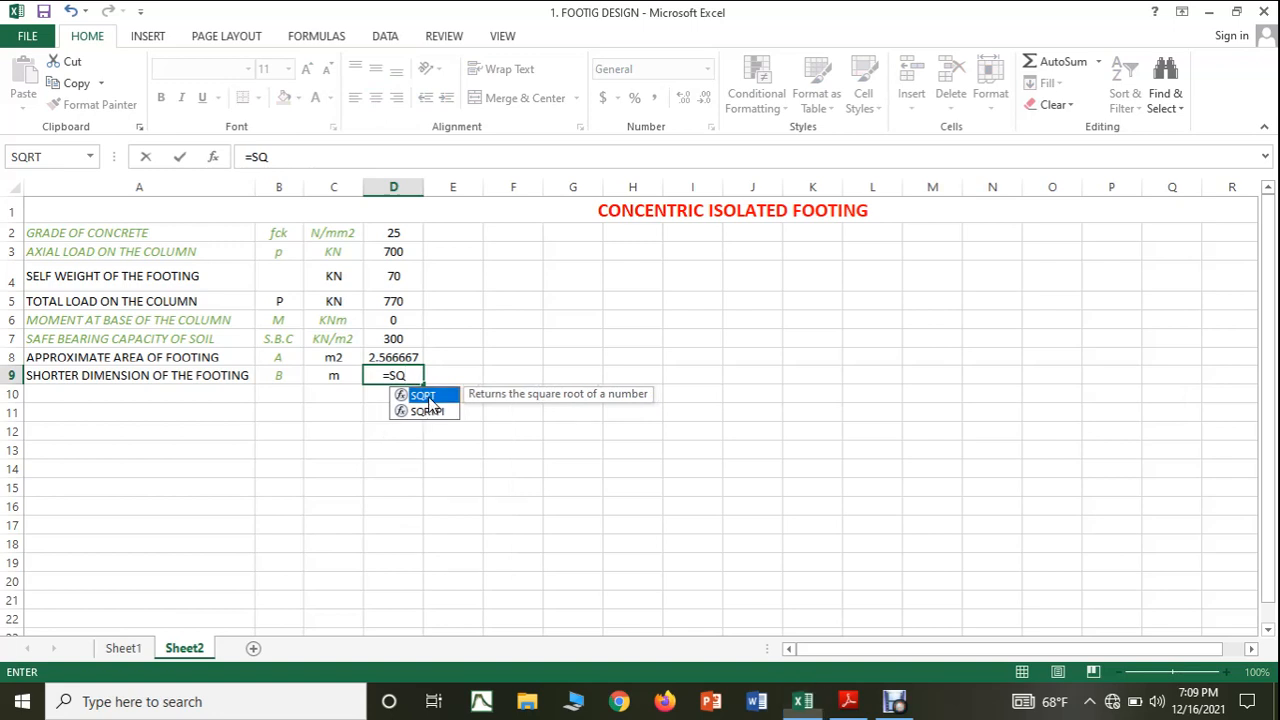
double_click(424, 396)
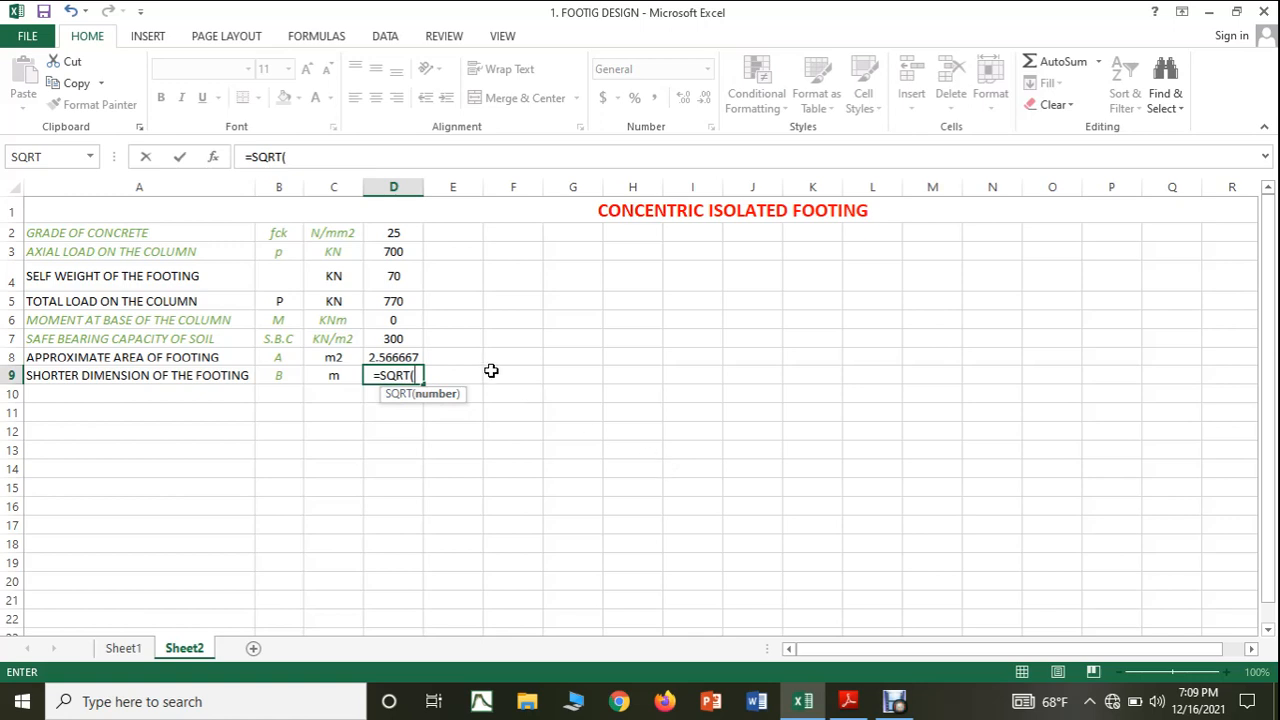
click(411, 352)
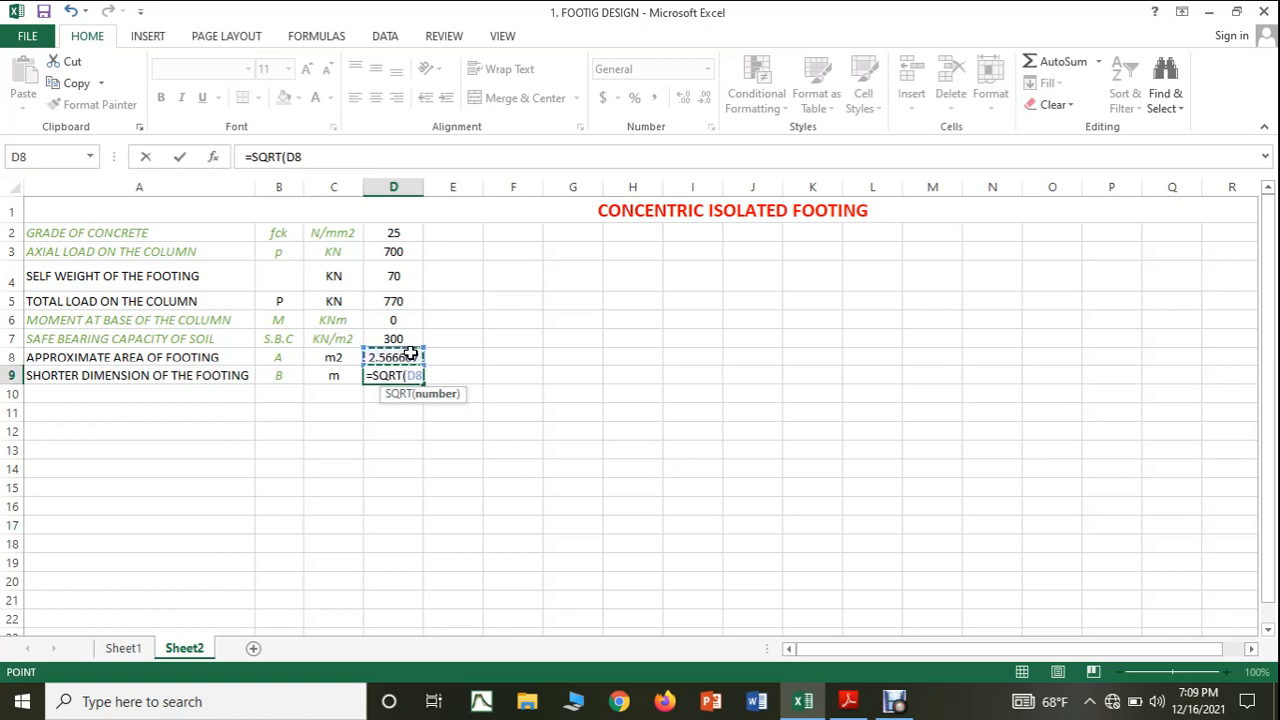
text(/1.)
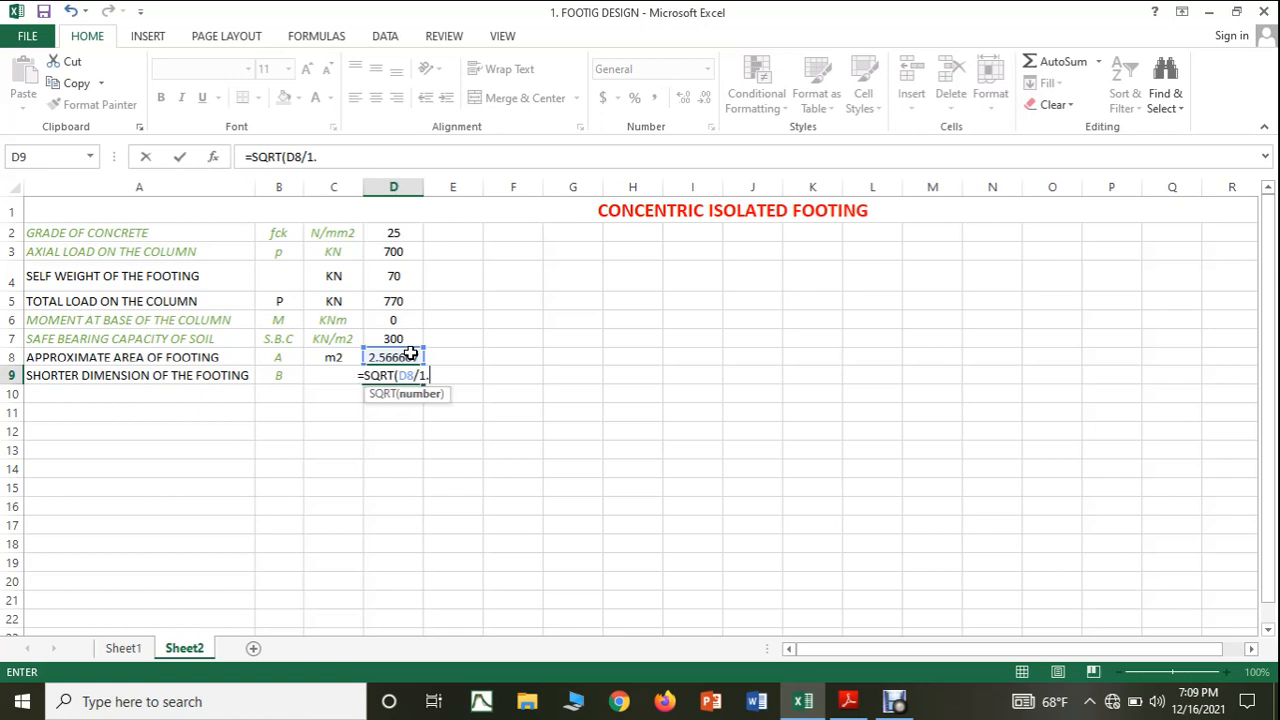
text(5))
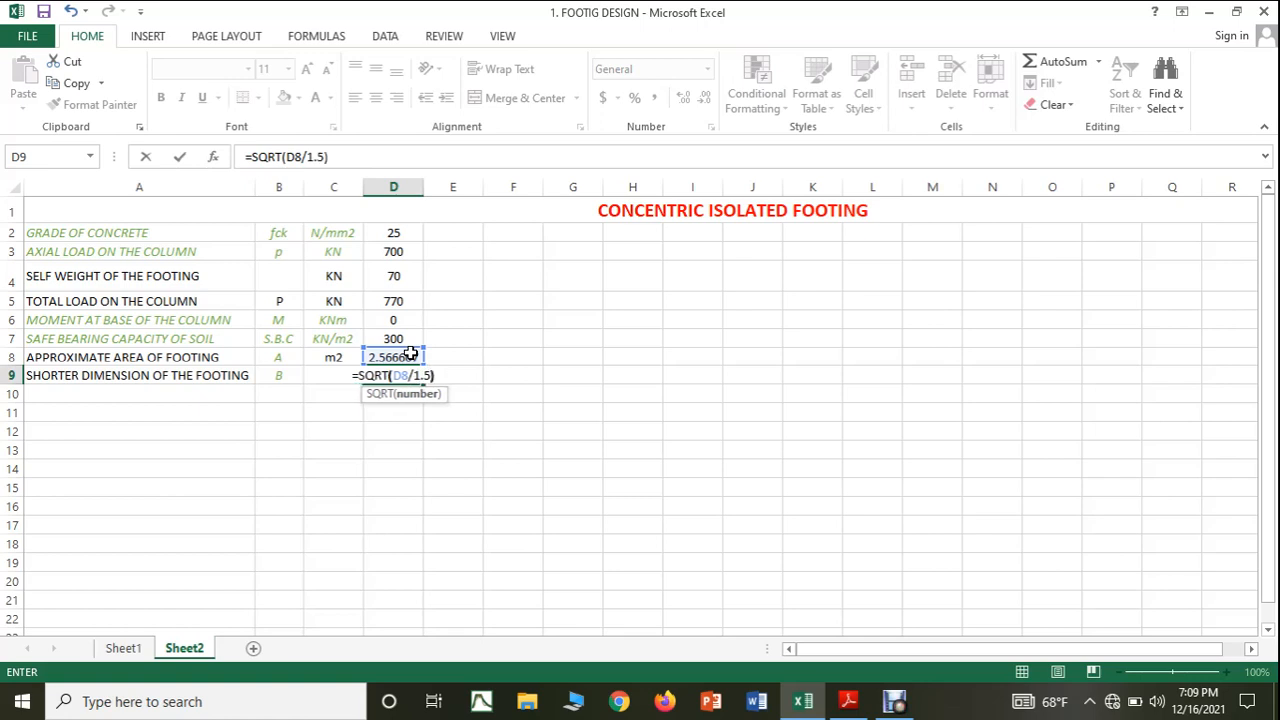
key(Return)
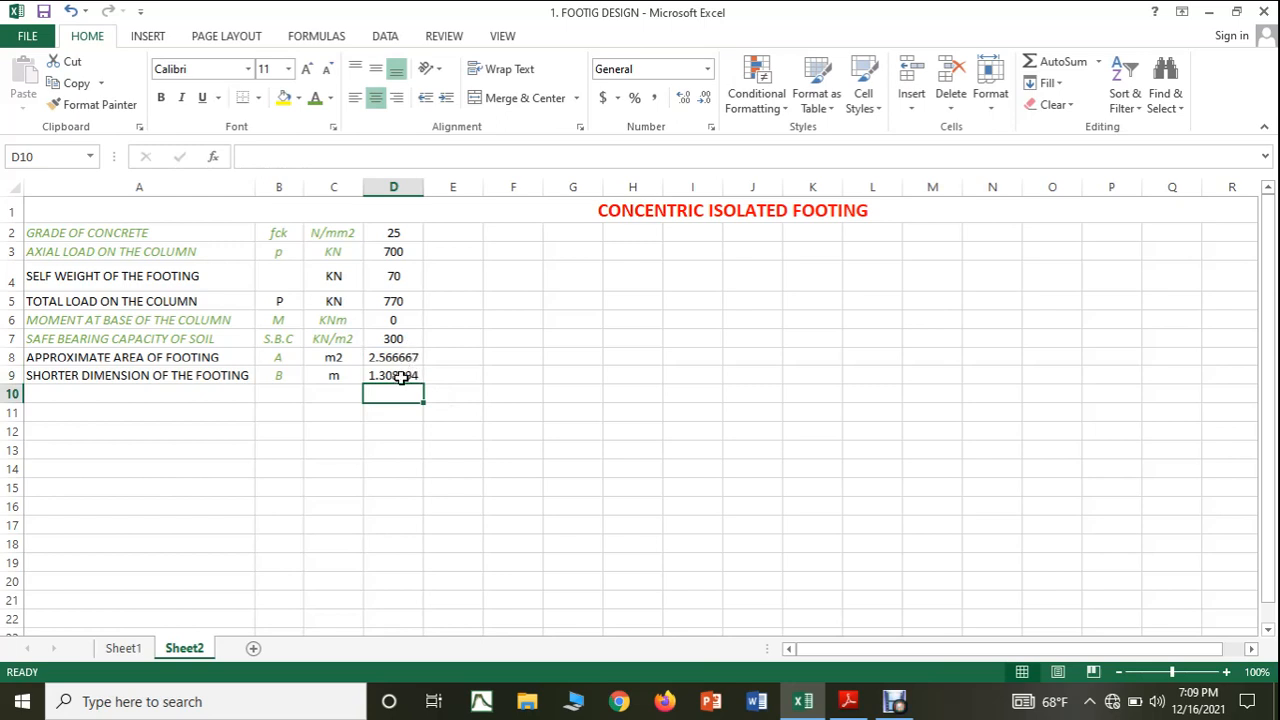
Review the square root formula in cell D9 and reduce its displayed value to two decimal places.
click(400, 377)
click(364, 158)
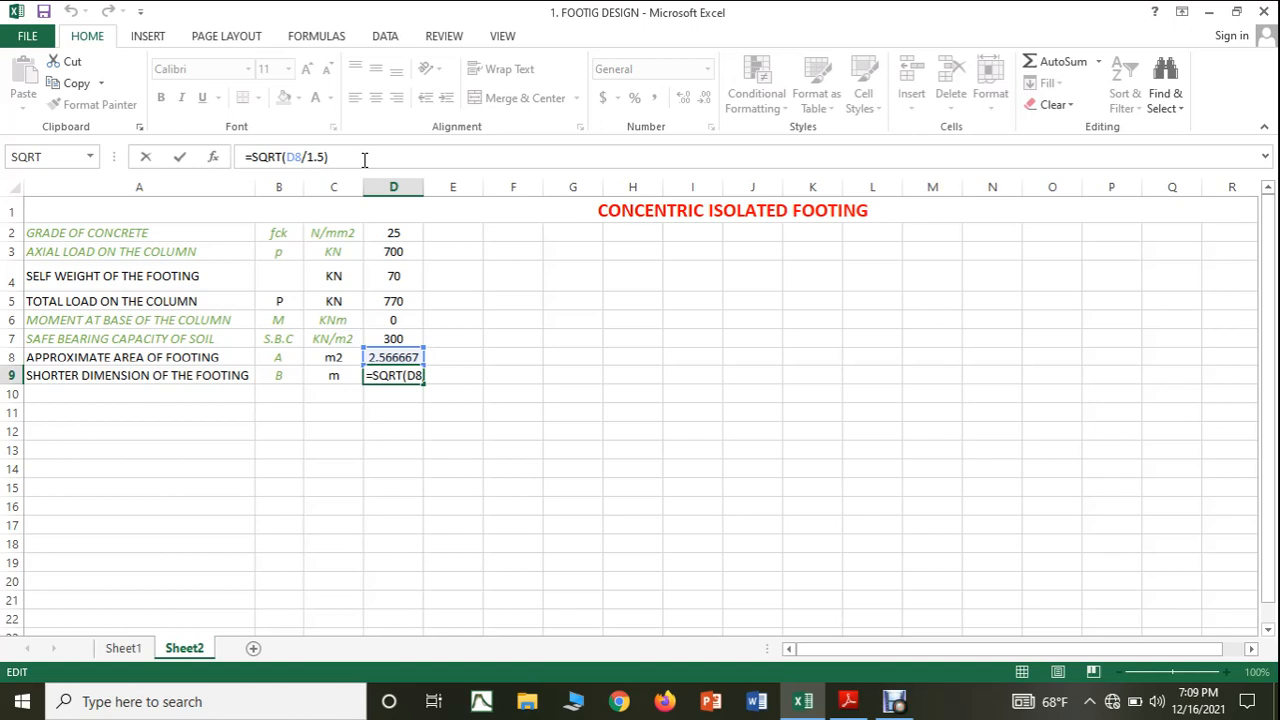
key(ctrl+Return)
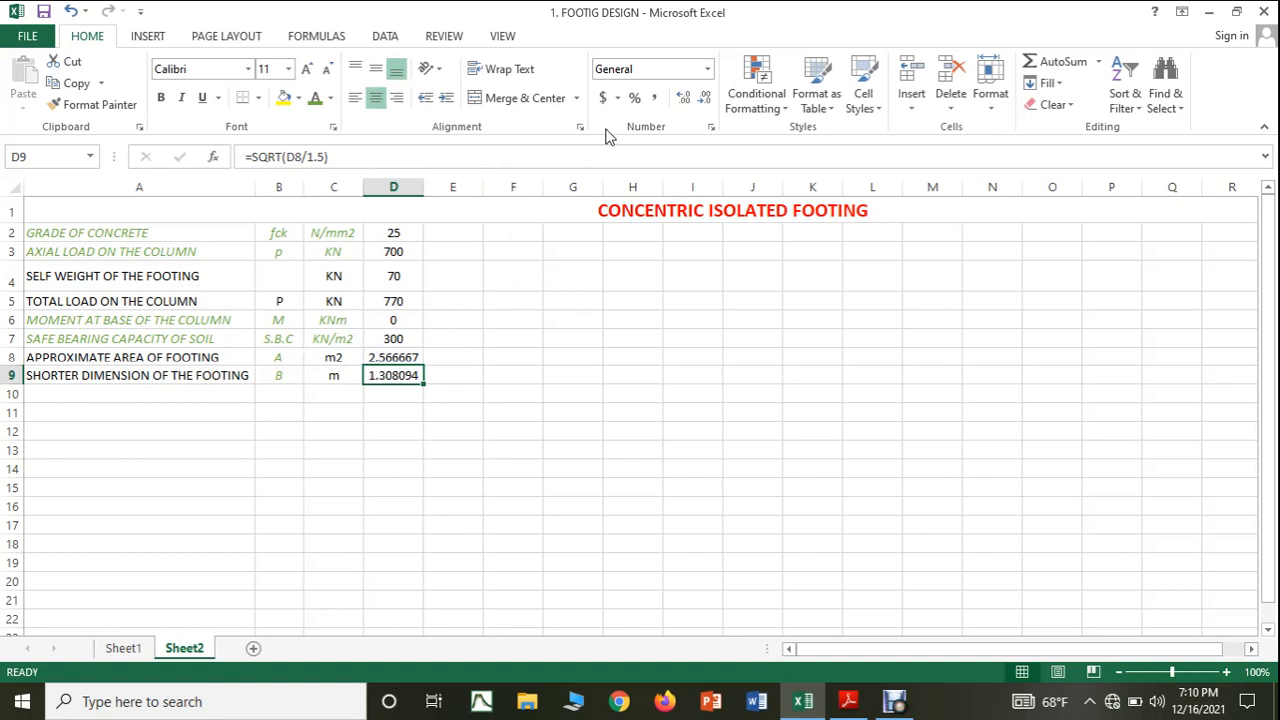
click(704, 98)
click(704, 98)
click(704, 98)
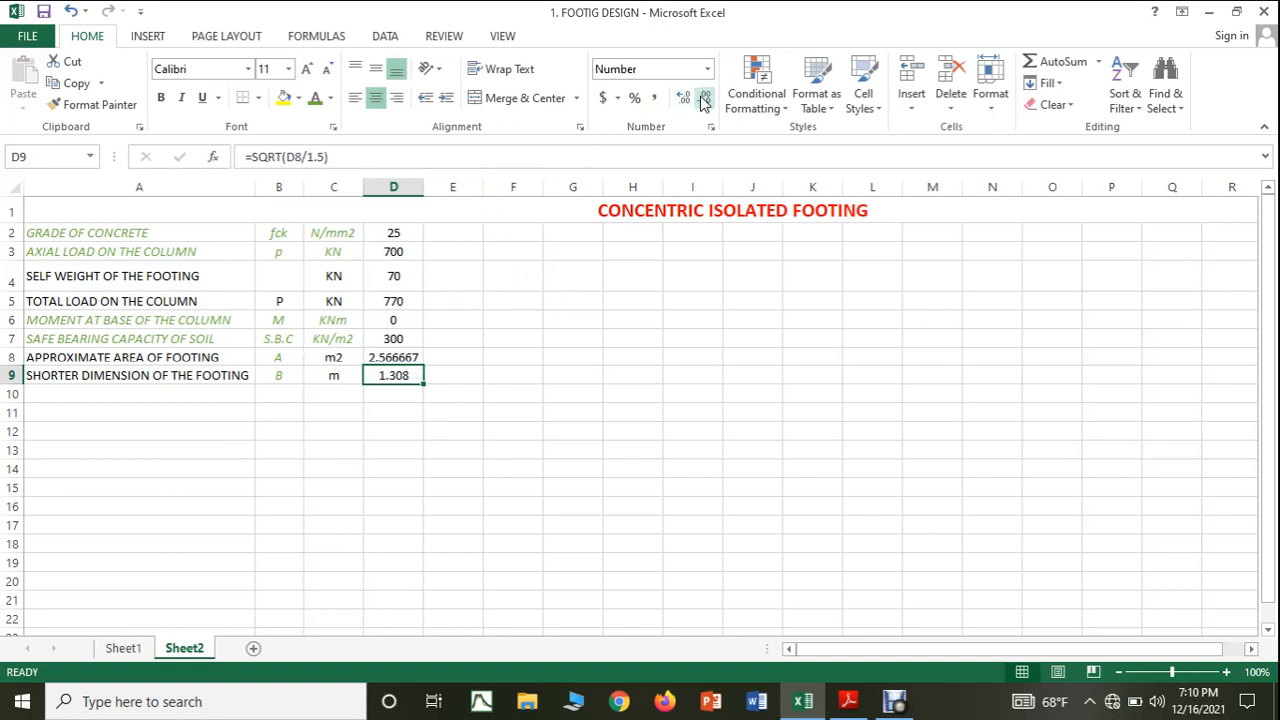
click(704, 98)
click(622, 504)
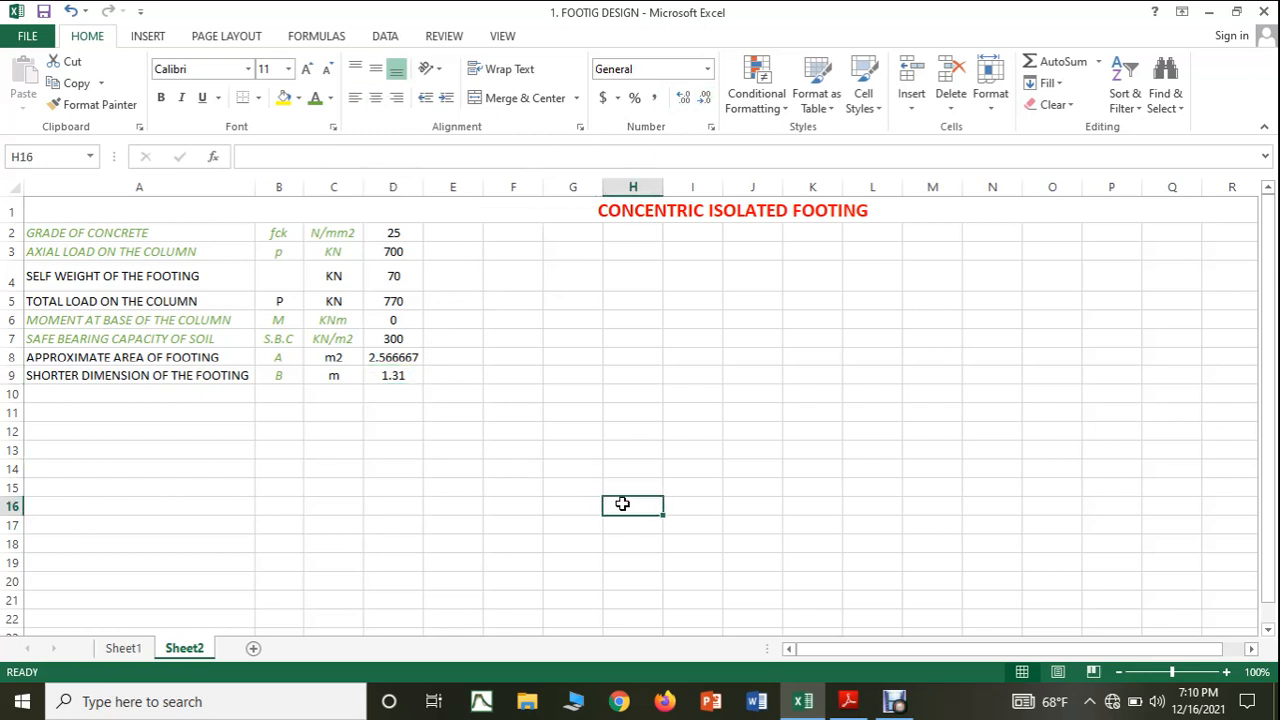
Copy the label from cell A9 to A10 and change it to LONGER DIMENSION OF THE FOOTING.
click(88, 400)
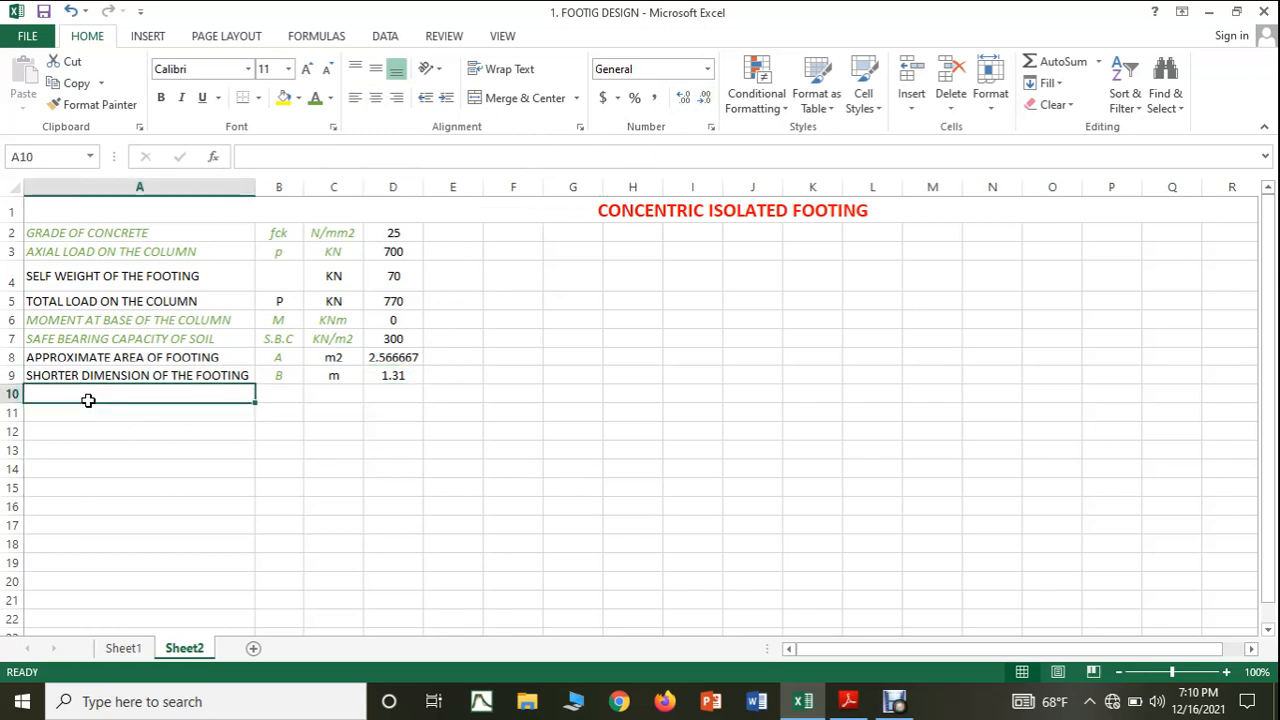
click(82, 370)
key(ctrl+c)
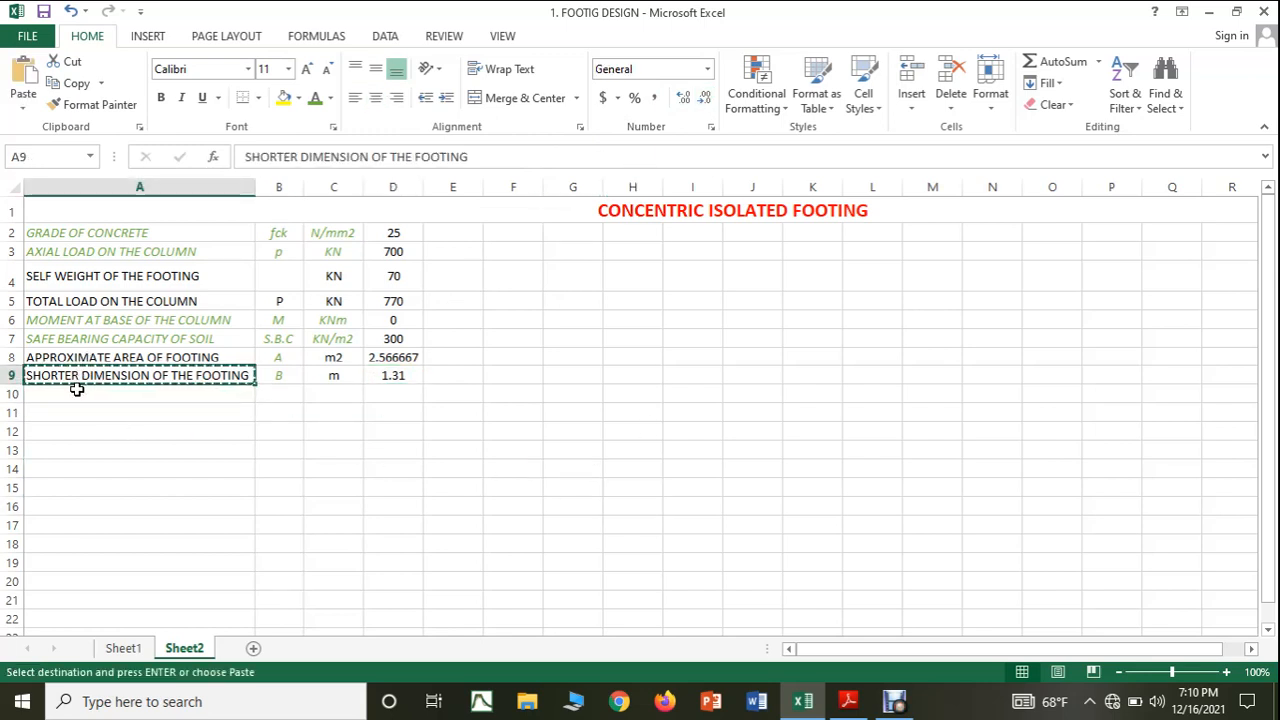
click(77, 389)
key(ctrl+v)
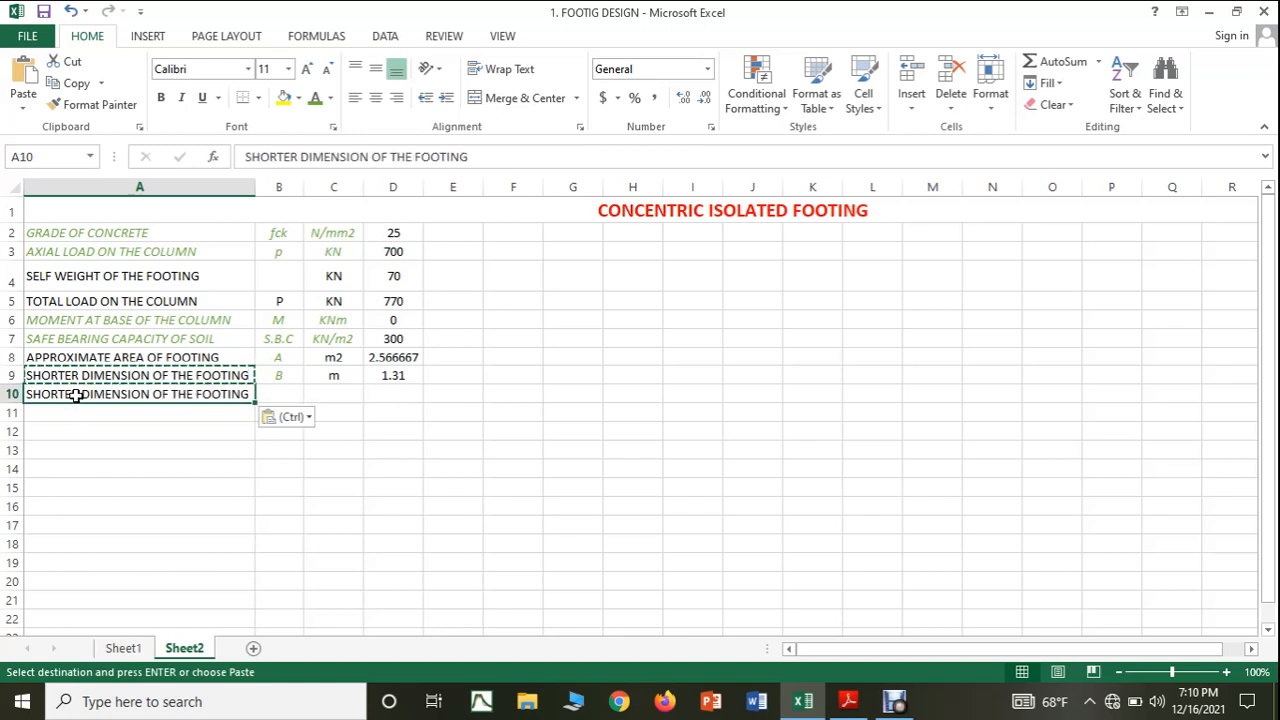
key(Escape)
double_click(76, 395)
drag(79, 394, 3, 394)
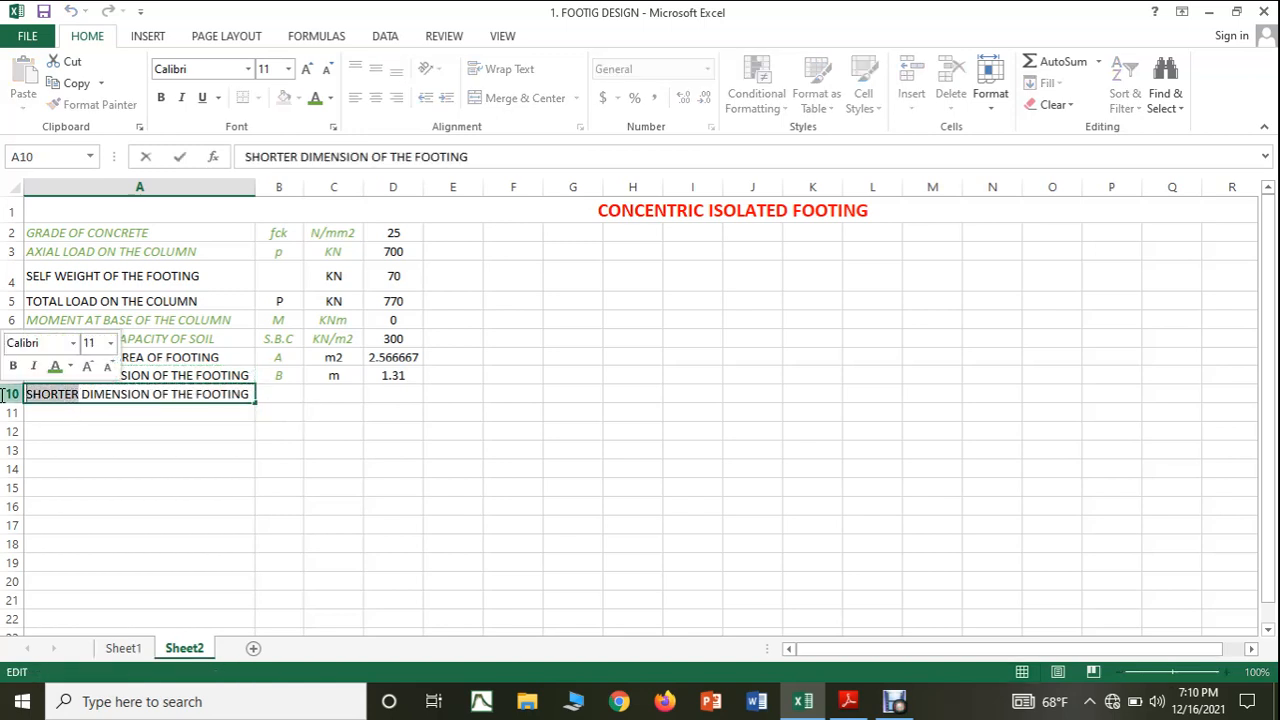
key(BackSpace)
text(LONGE)
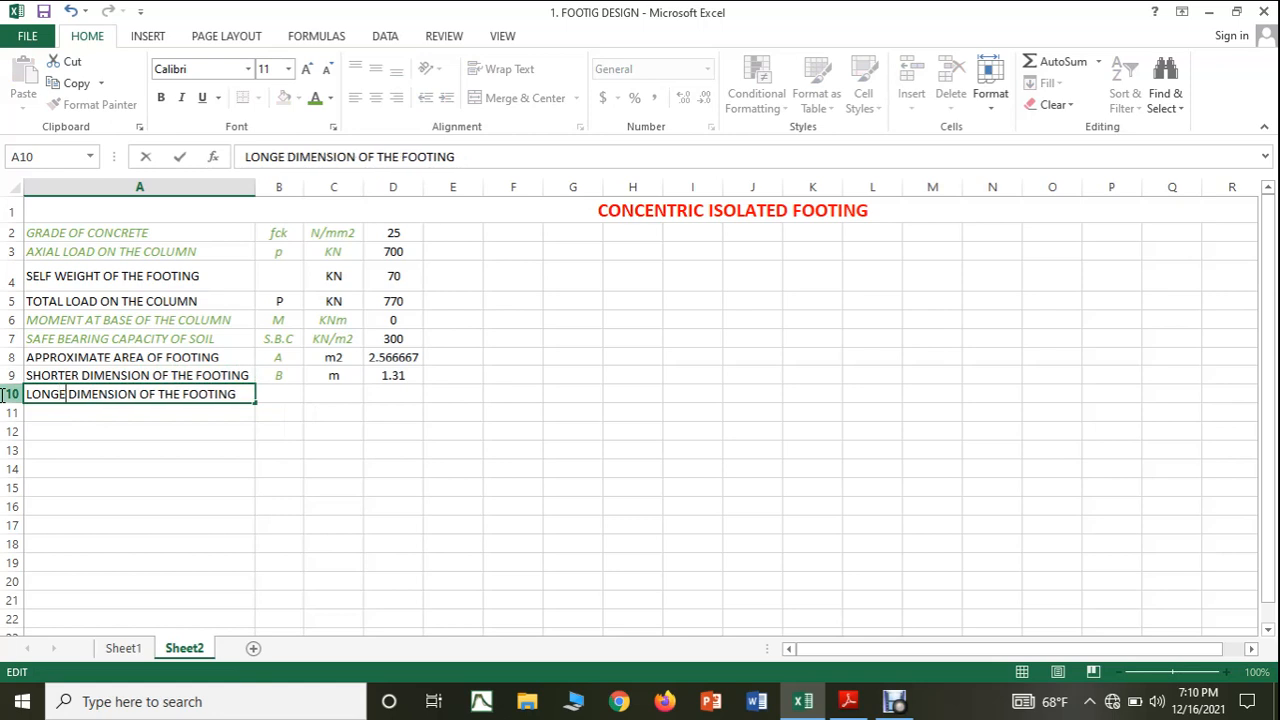
text(R)
Enter the symbol L in cell B10 and the unit m in cell C10 for the longer dimension.
click(275, 393)
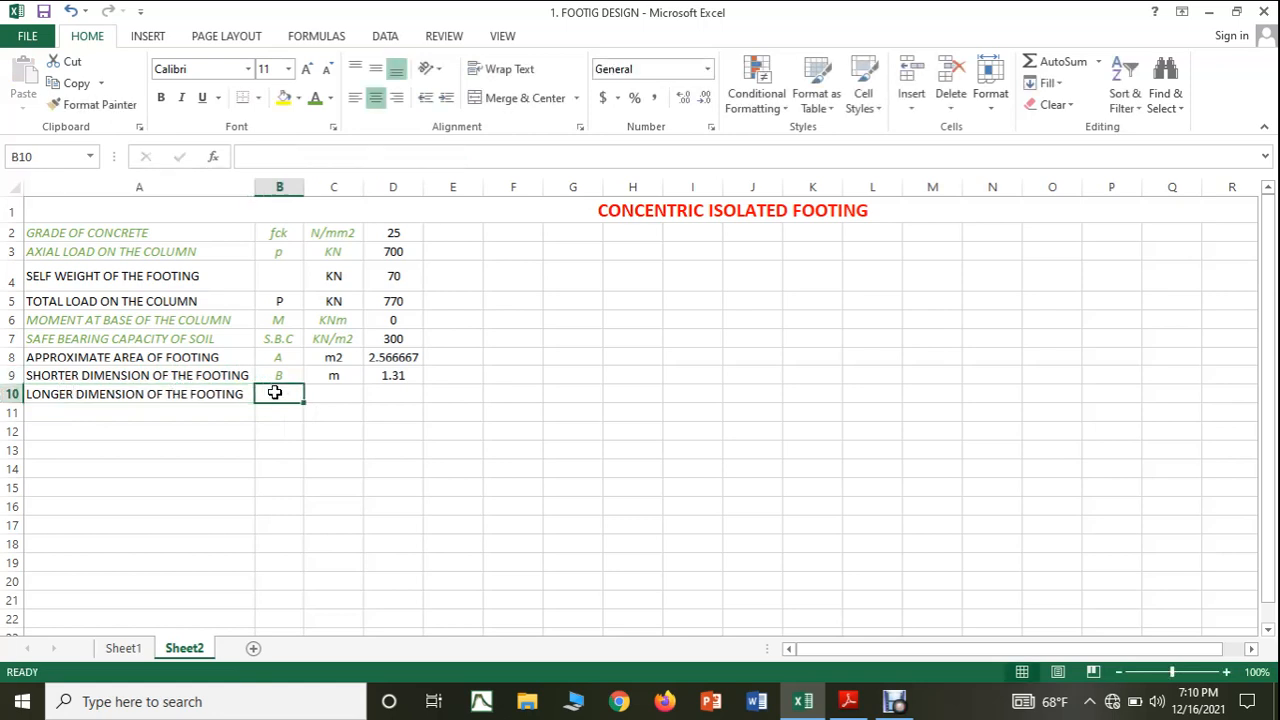
text(L)
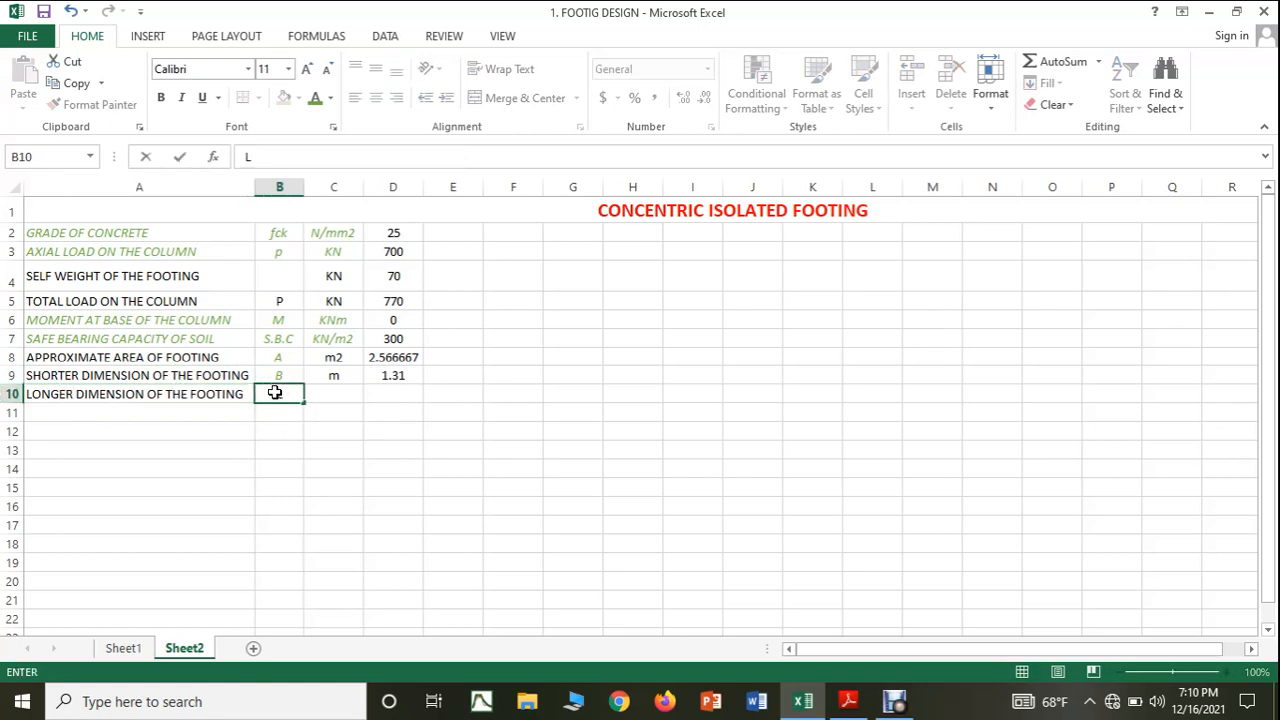
click(339, 389)
text(m)
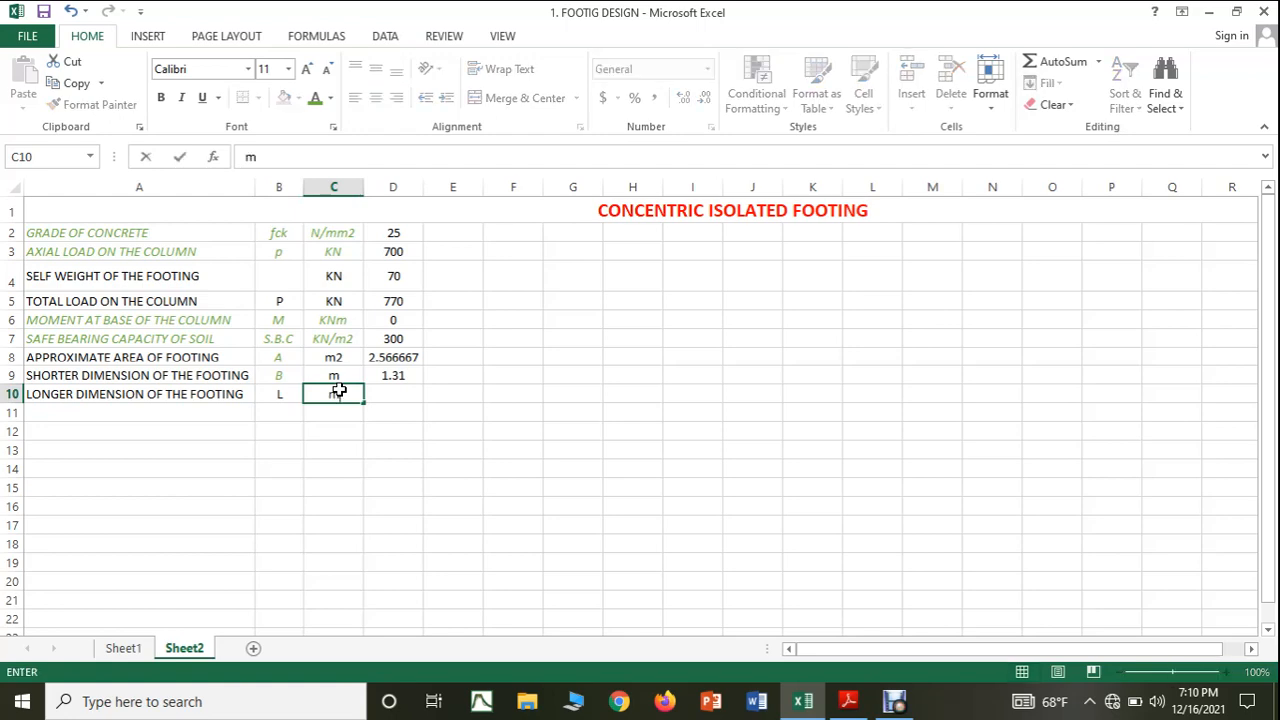
Check the longer dimension formula in the PDF notes, then calculate it in Excel cell D10 with =(1.5*D9).
click(400, 390)
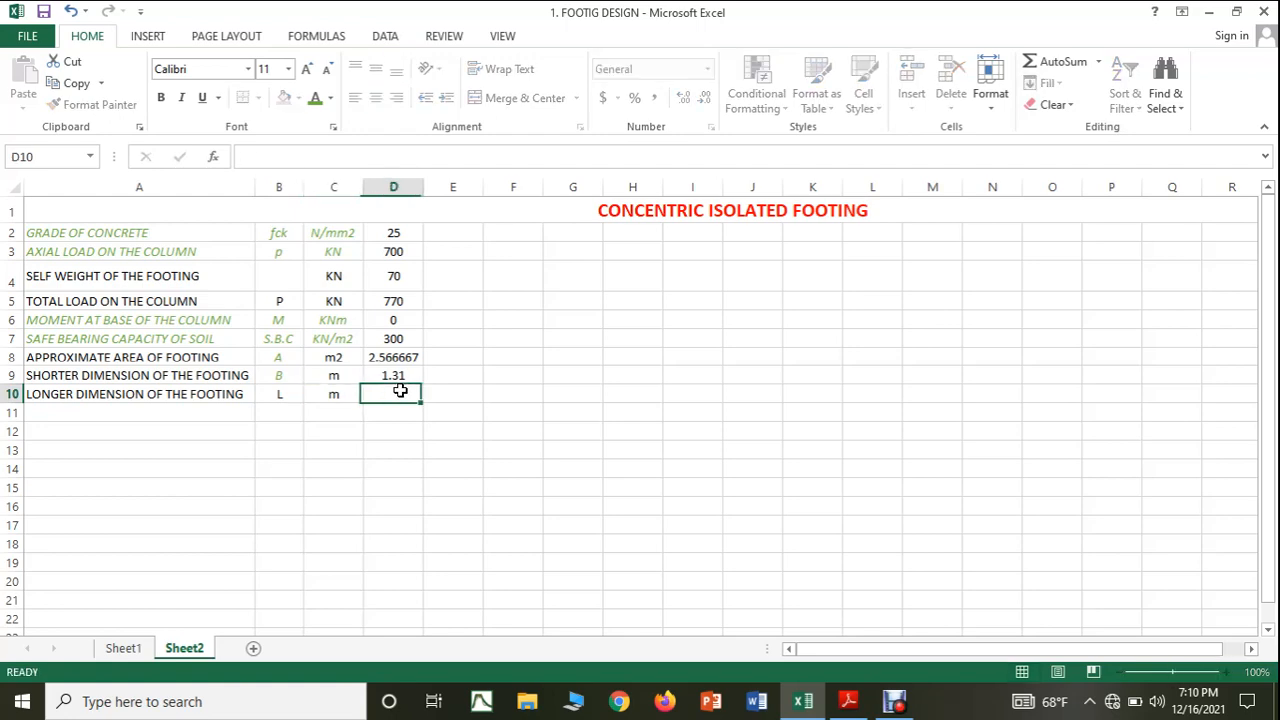
click(840, 703)
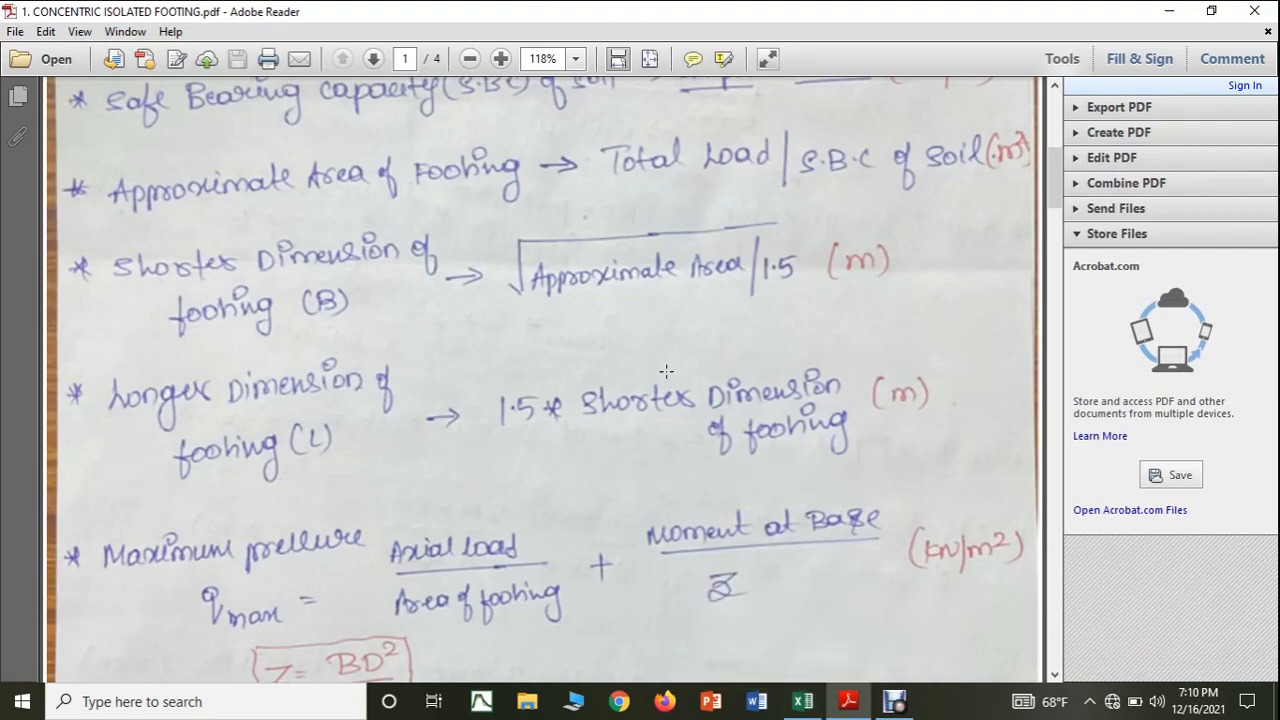
click(802, 701)
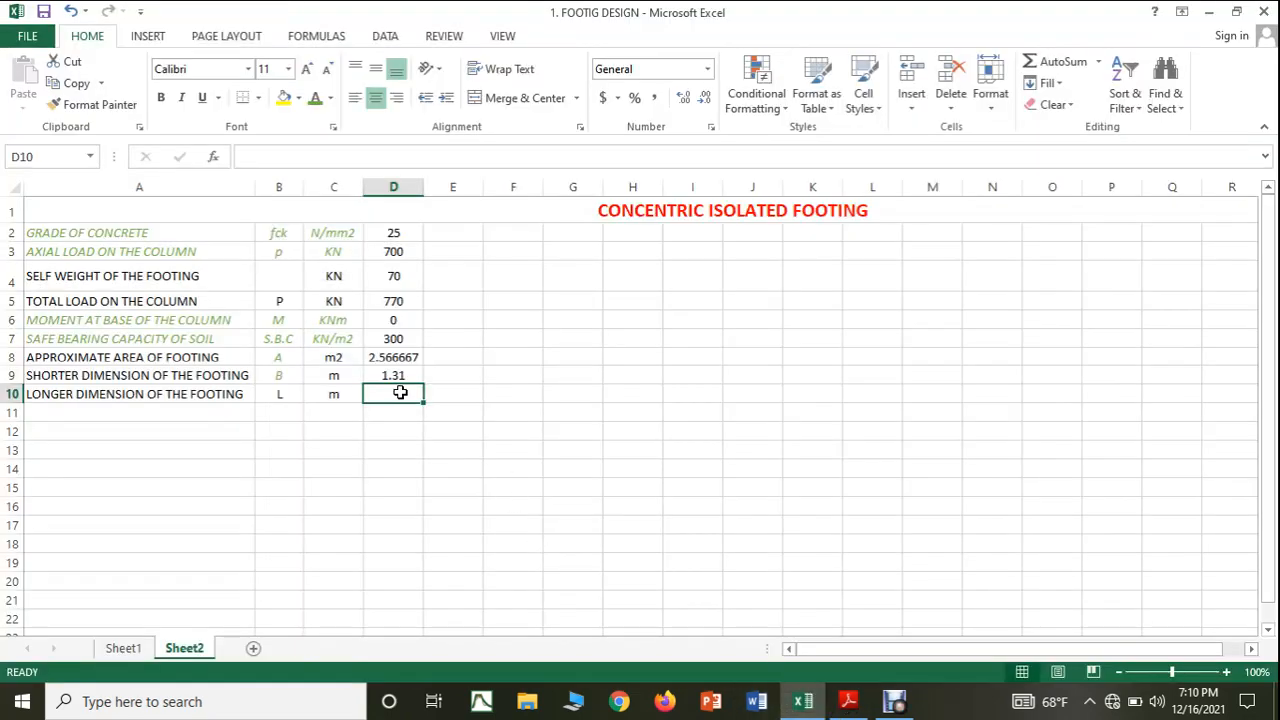
text(=)
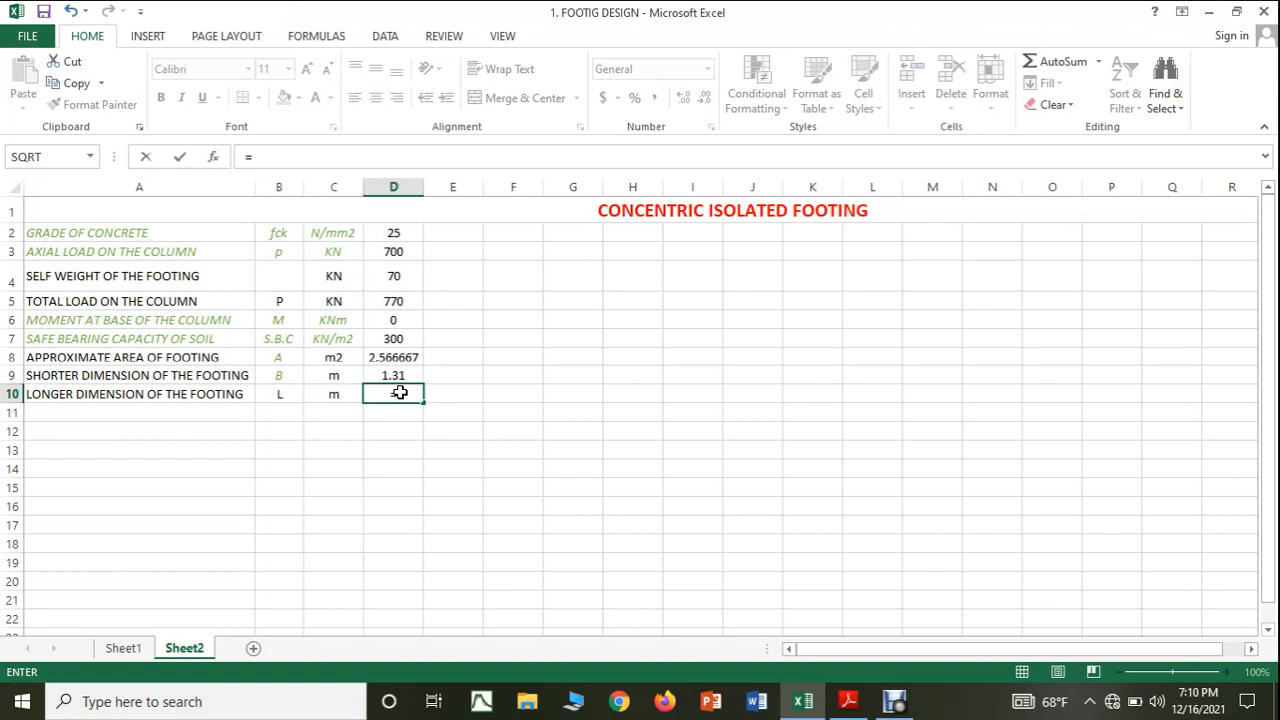
text((1.5*)
click(380, 372)
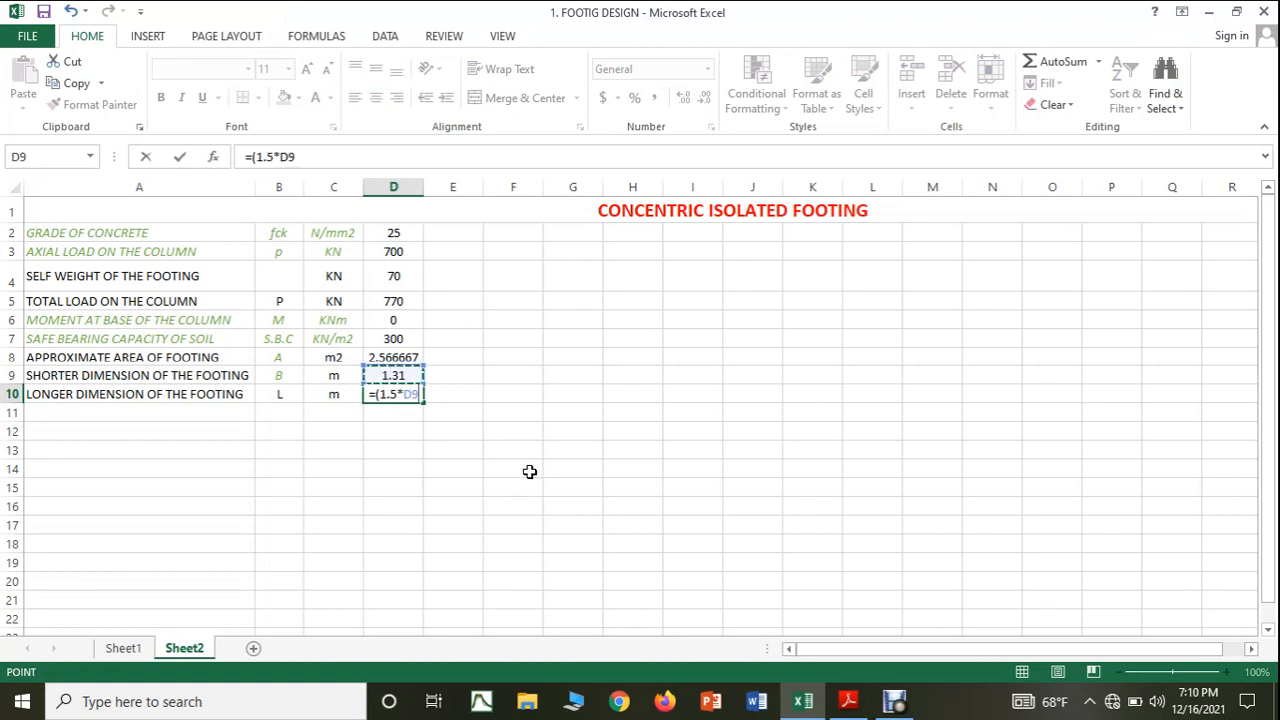
text())
key(Return)
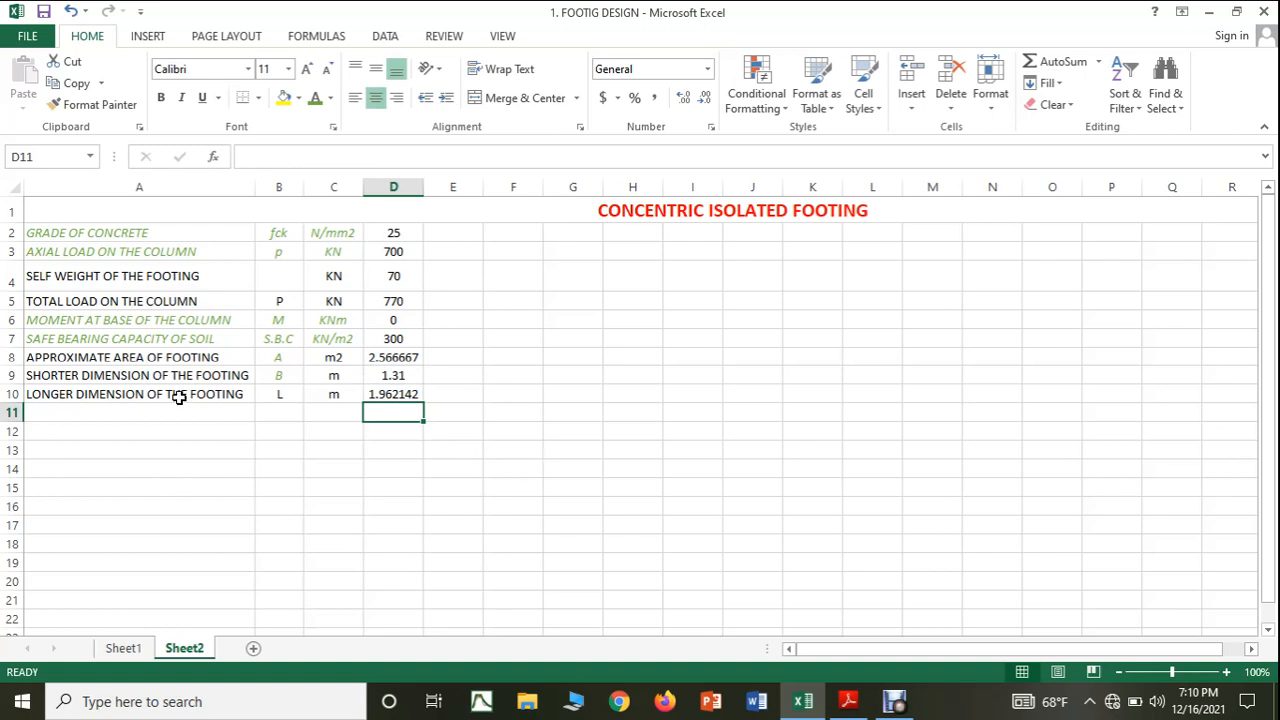
Reduce the displayed longer dimension in cell D10 to two decimal places and select cell A11.
click(400, 392)
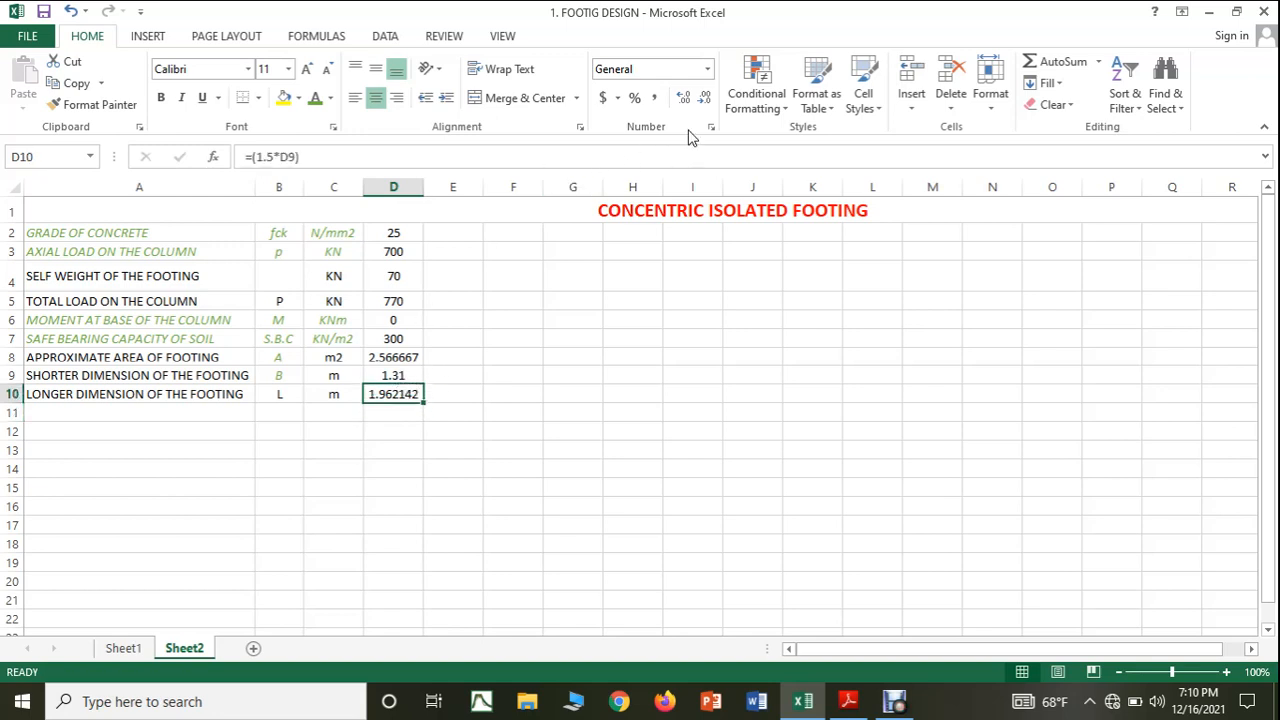
click(705, 100)
click(705, 100)
click(705, 100)
click(705, 100)
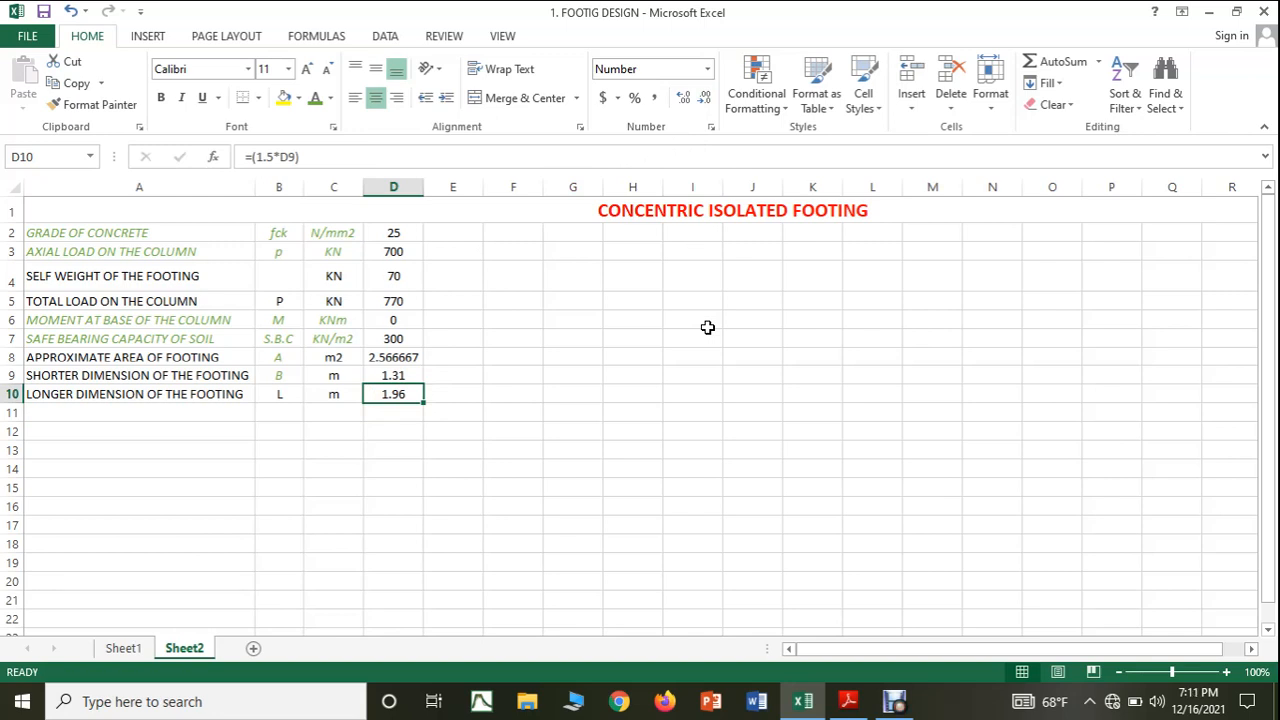
click(100, 414)
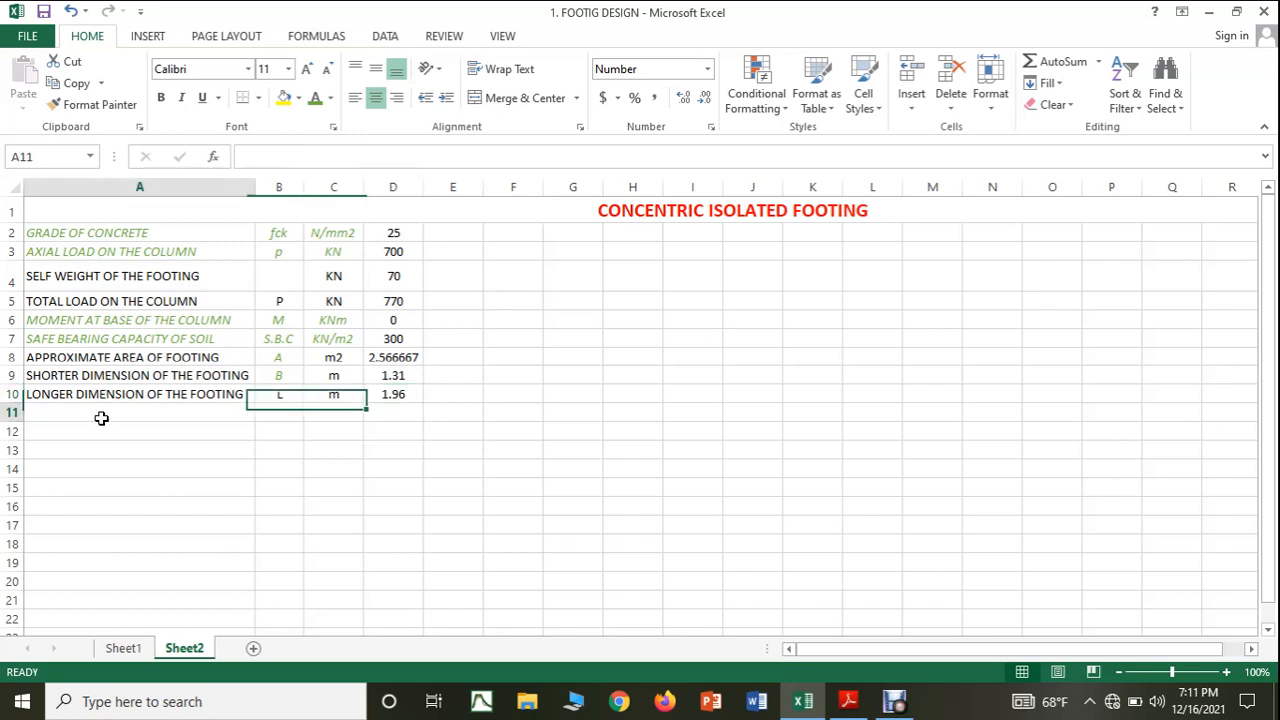
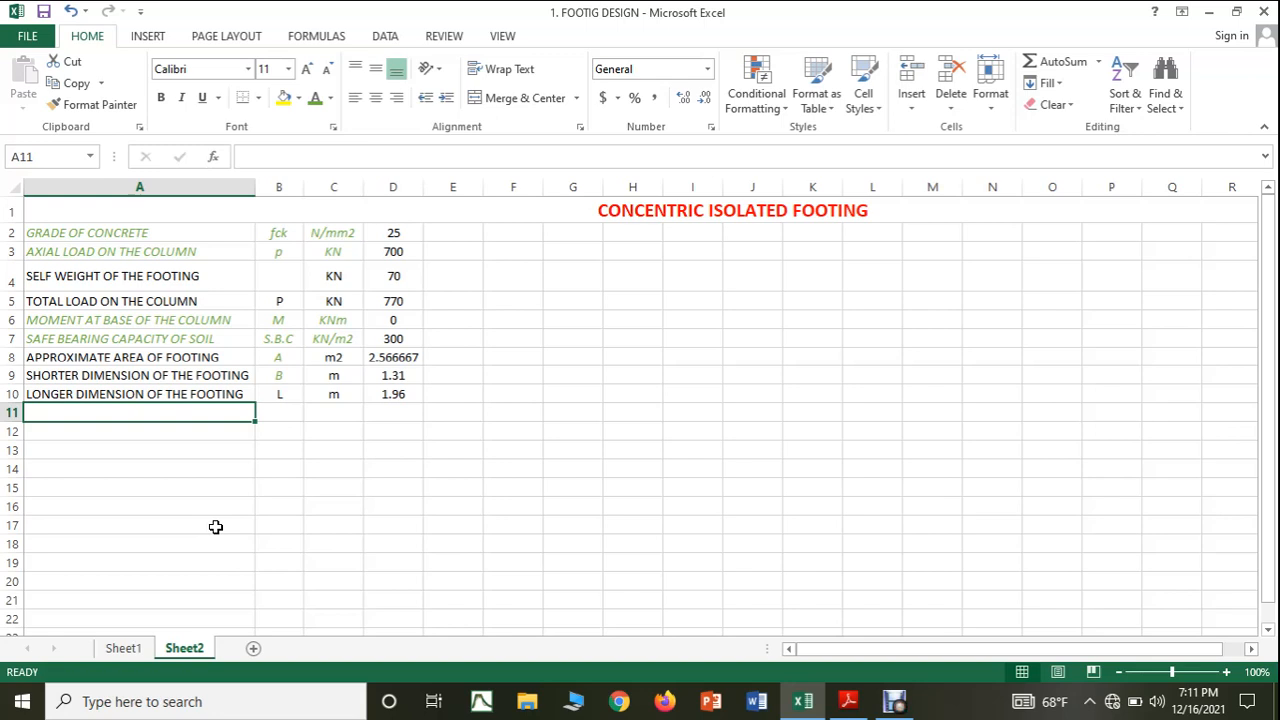
text(LONG)
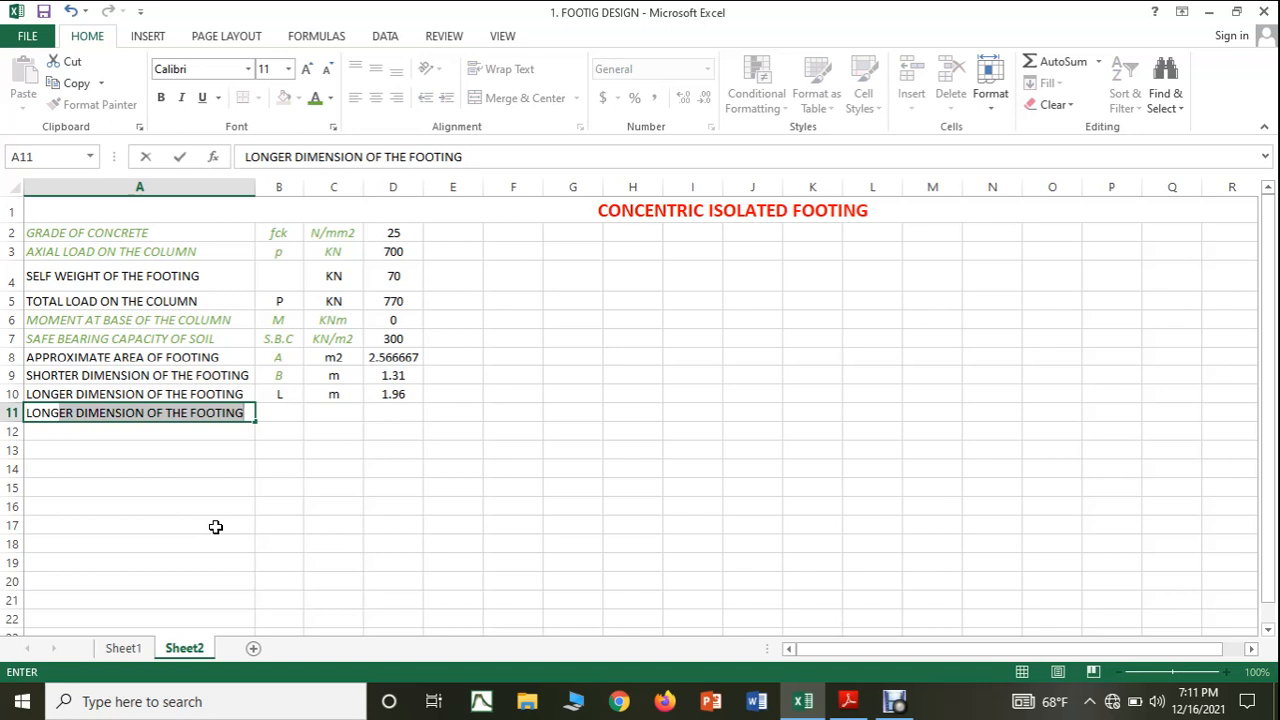
key(BackSpace)
key(BackSpace)
key(BackSpace)
key(BackSpace)
key(BackSpace)
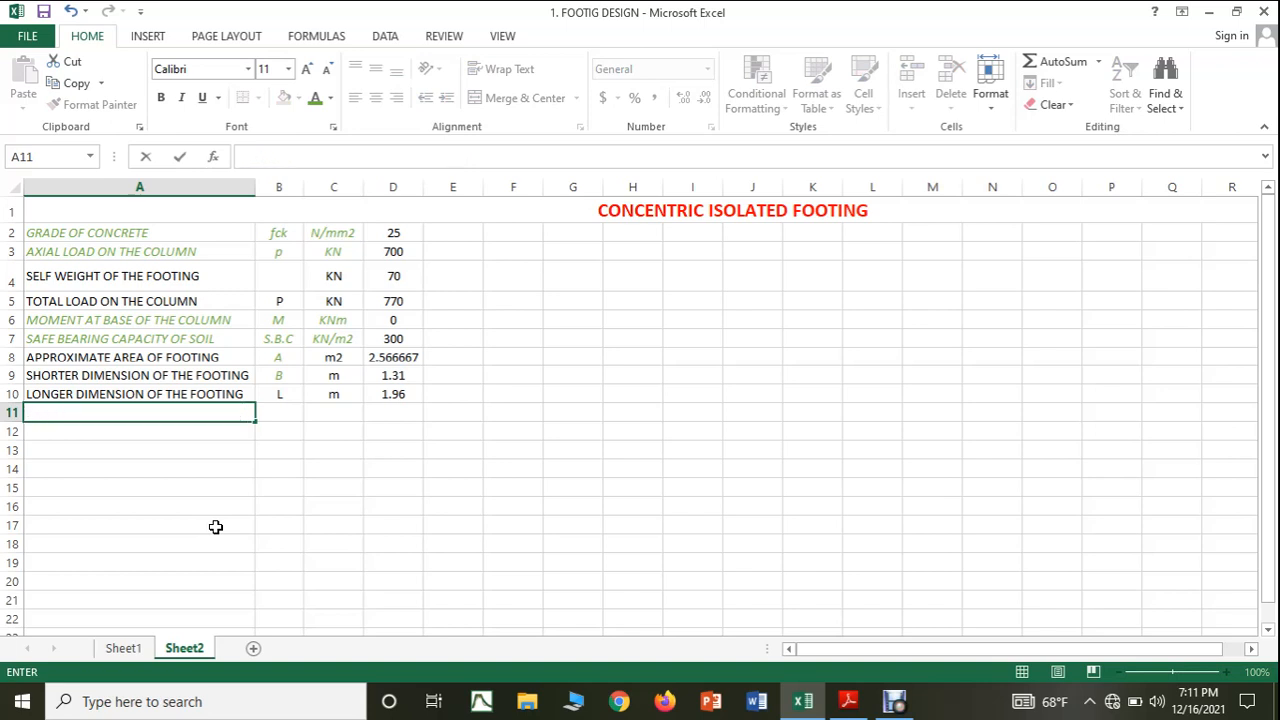
Enter the label SHORTER DIMENSION in cell A11, without the suggested OF THE FOOTING ending.
text(SO)
key(BackSpace)
text(HORTE)
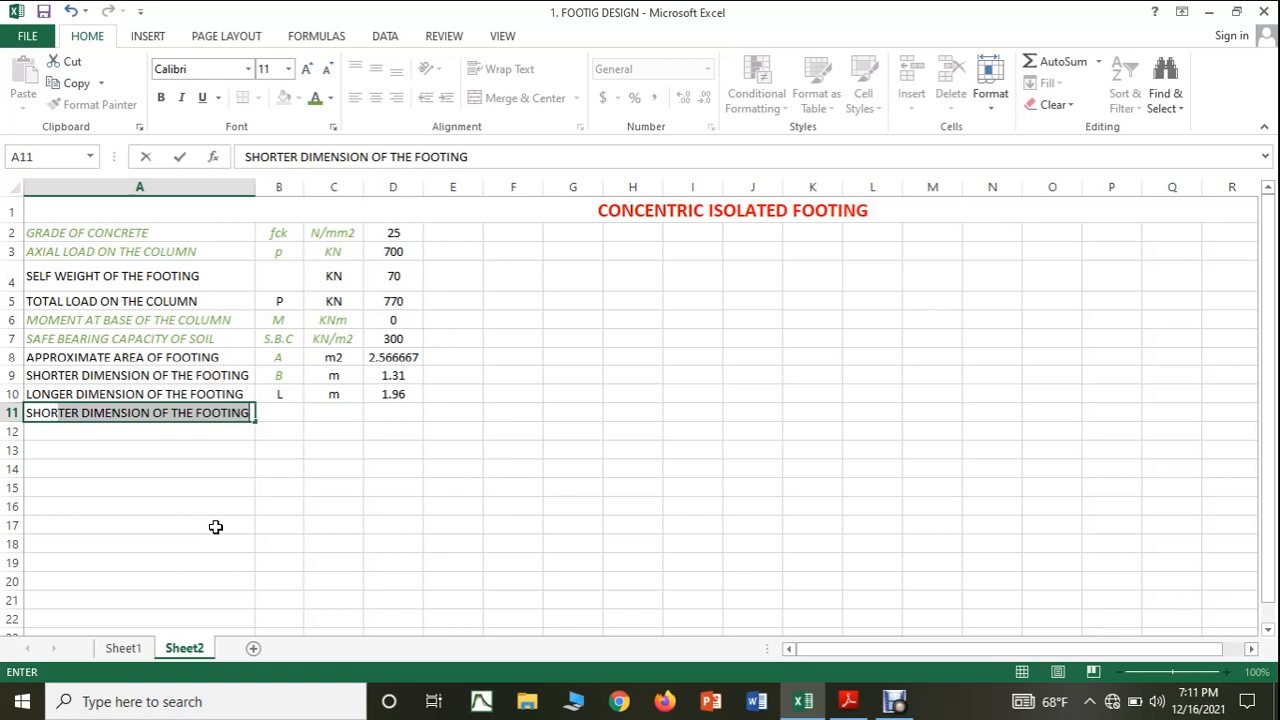
text(R DE)
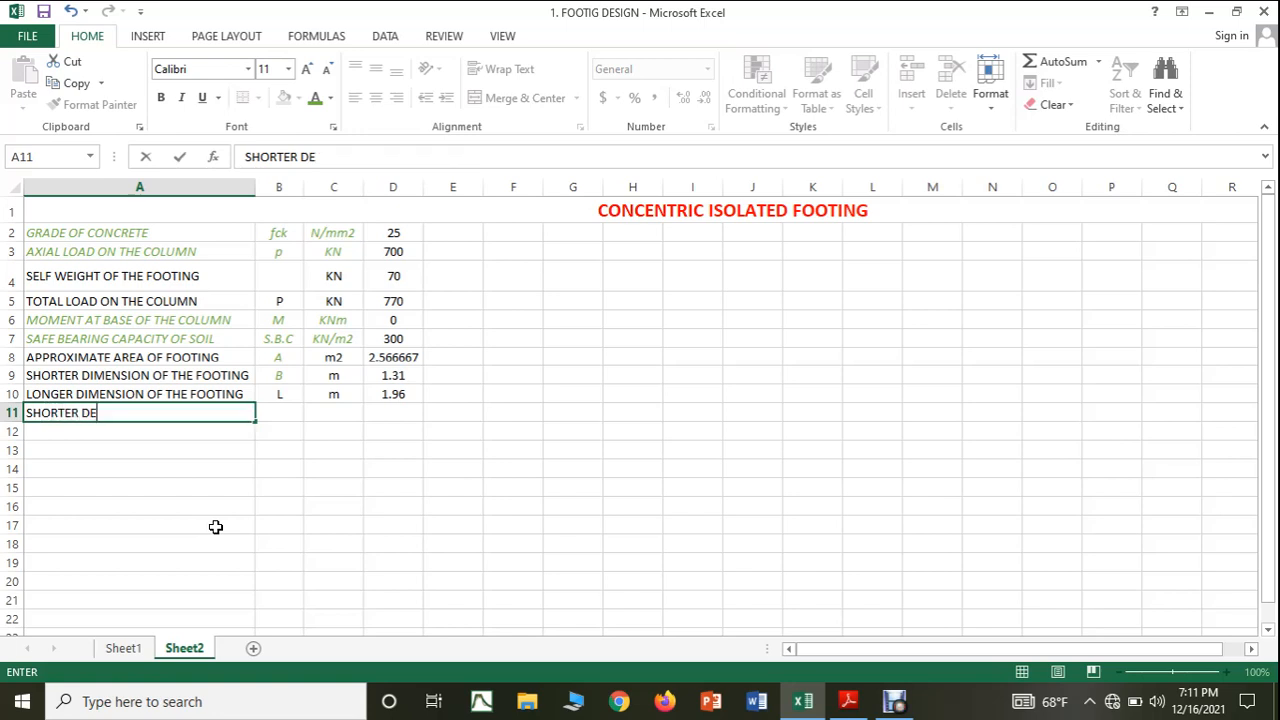
key(BackSpace)
text(IM)
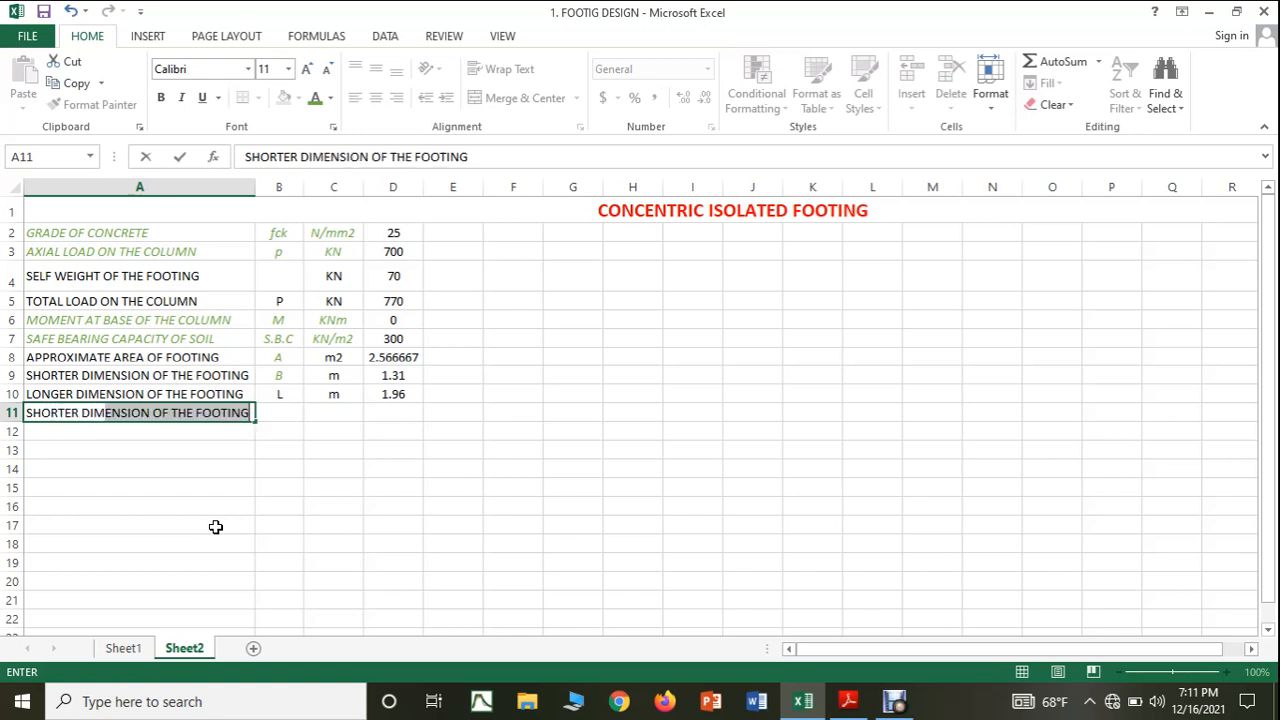
text(ENSION)
key(Delete)
key(Return)
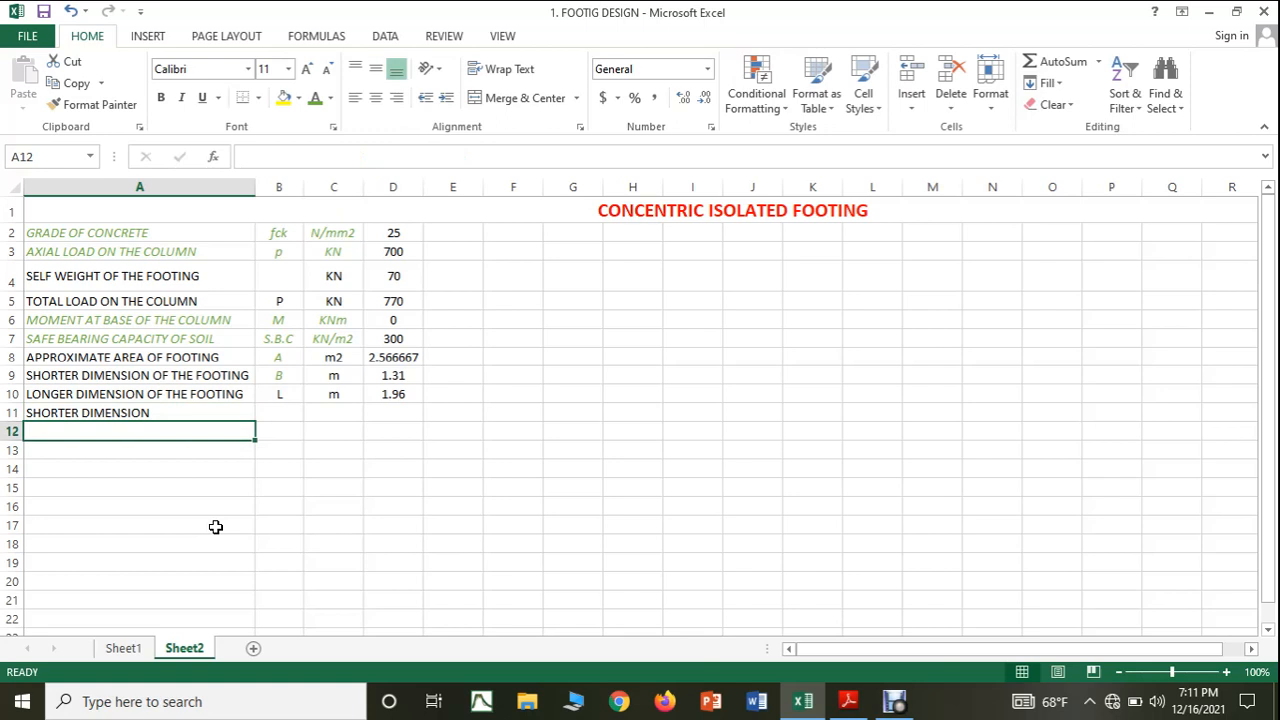
Enter the label LONGER DIMENSION in cell A12, without the suggested OF THE FOOTING ending.
text(LONGER)
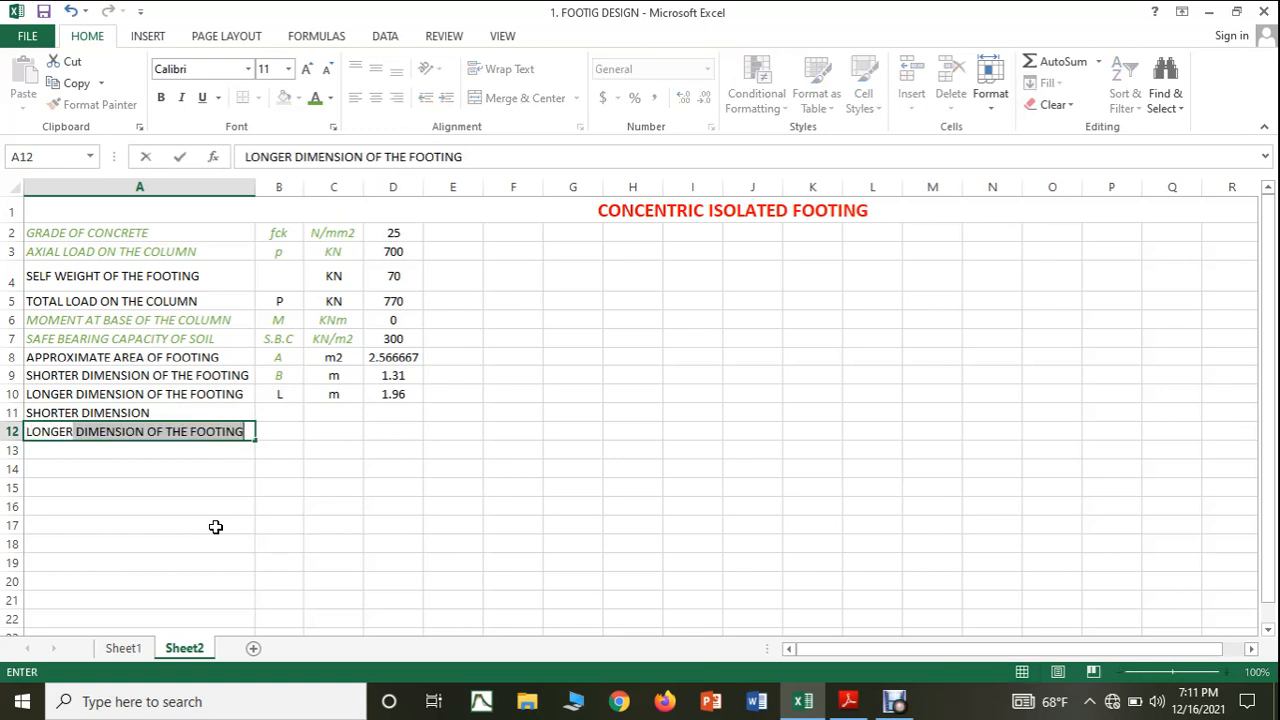
text( DIMENSION)
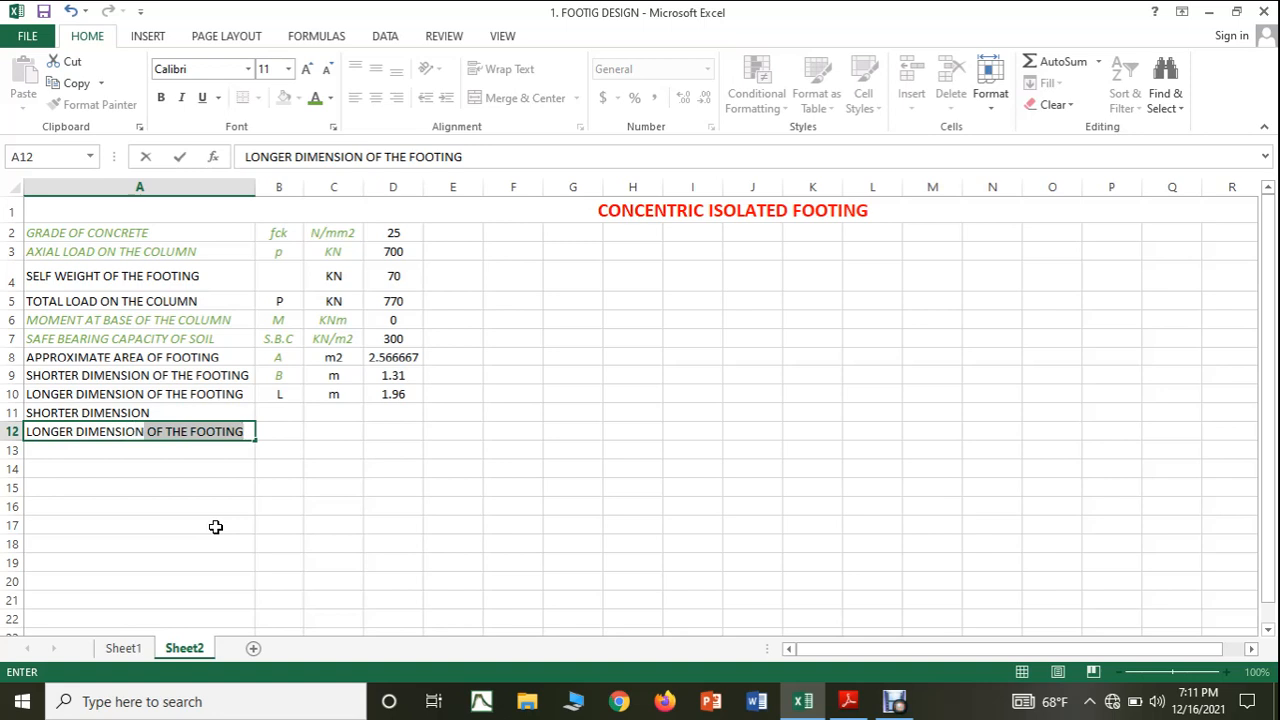
key(BackSpace)
click(218, 479)
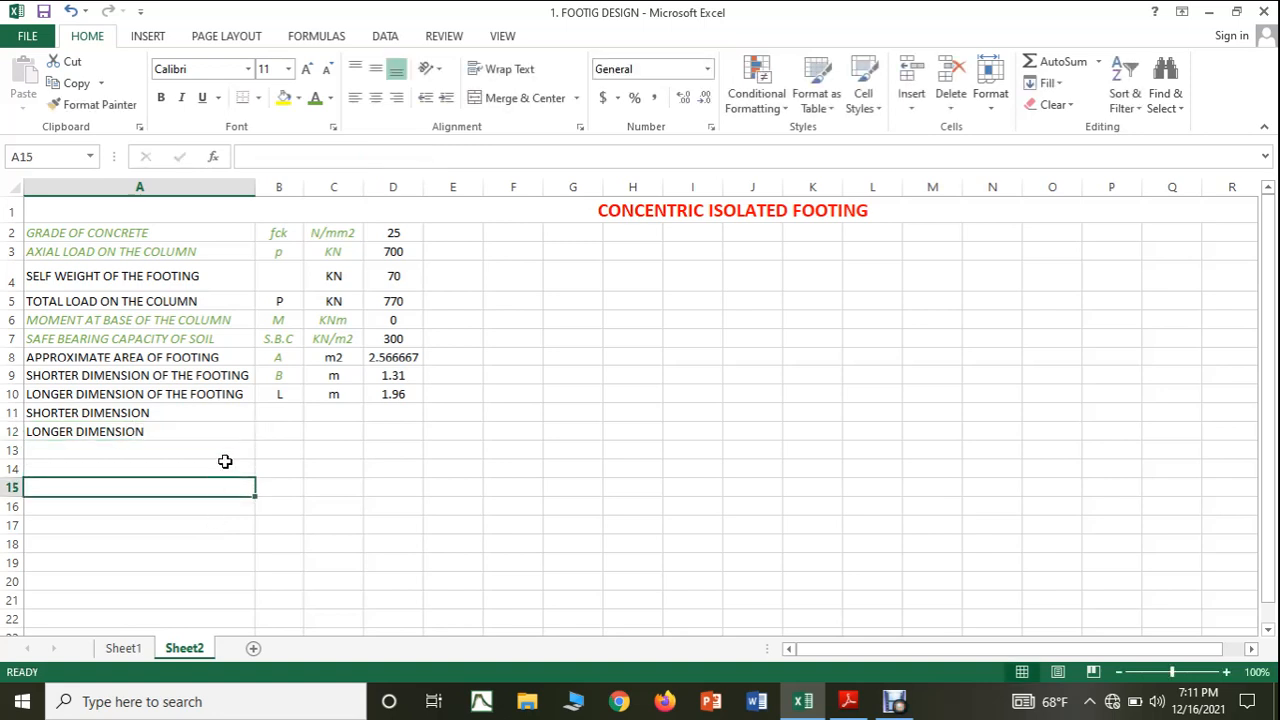
Enter the unit m in cells C11 and C12 for the shorter and longer dimensions.
click(262, 412)
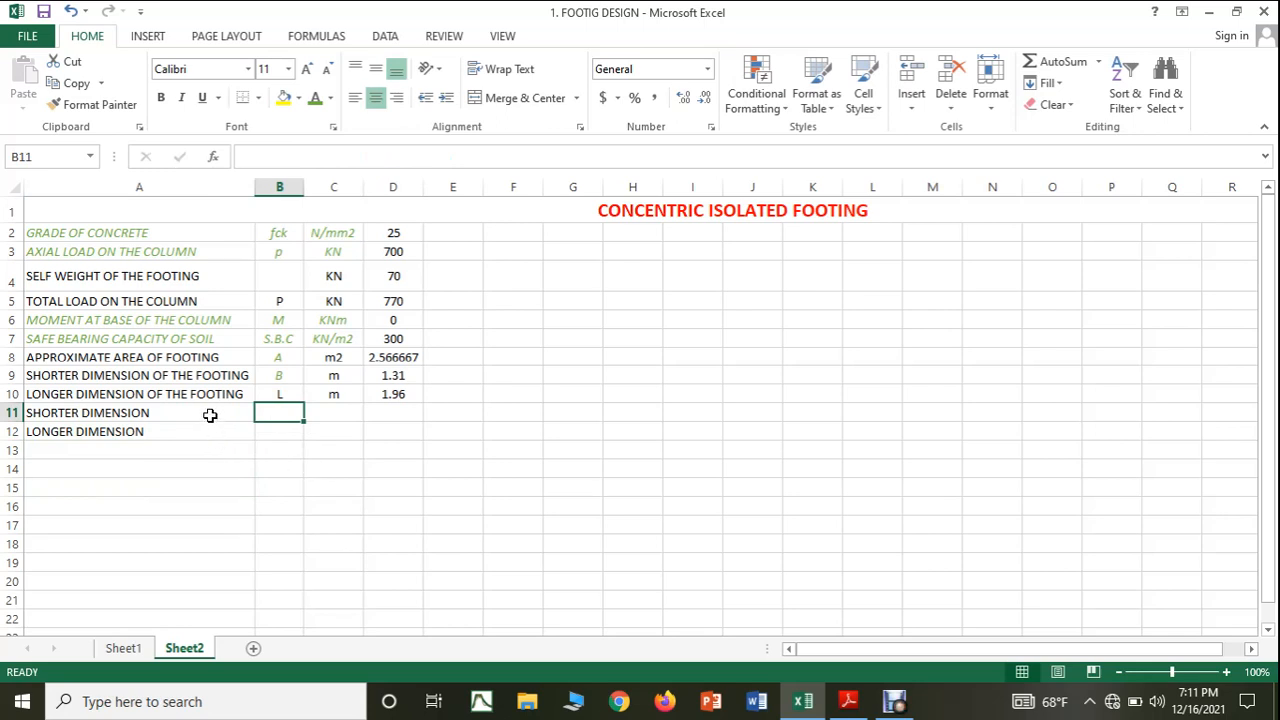
click(326, 412)
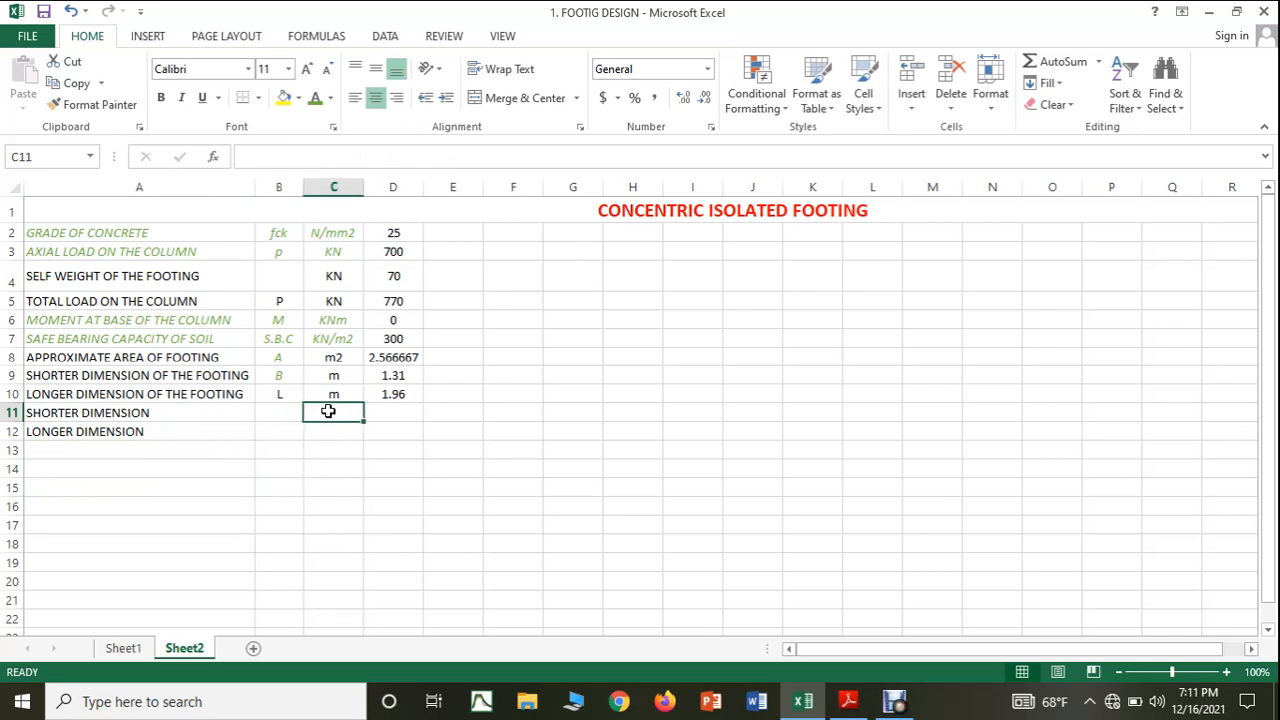
text(m)
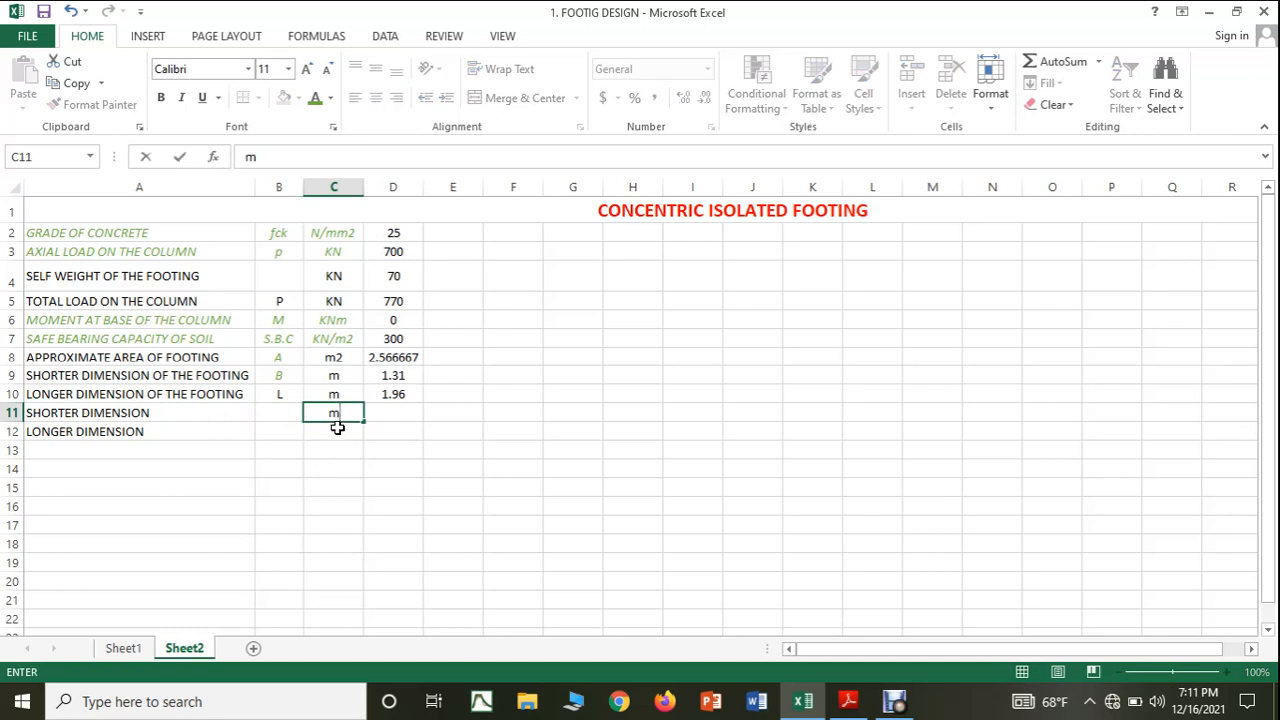
key(Return)
text(m)
click(330, 468)
Enter the symbols B in cell B11 and L in cell B12 for the two dimensions.
click(289, 415)
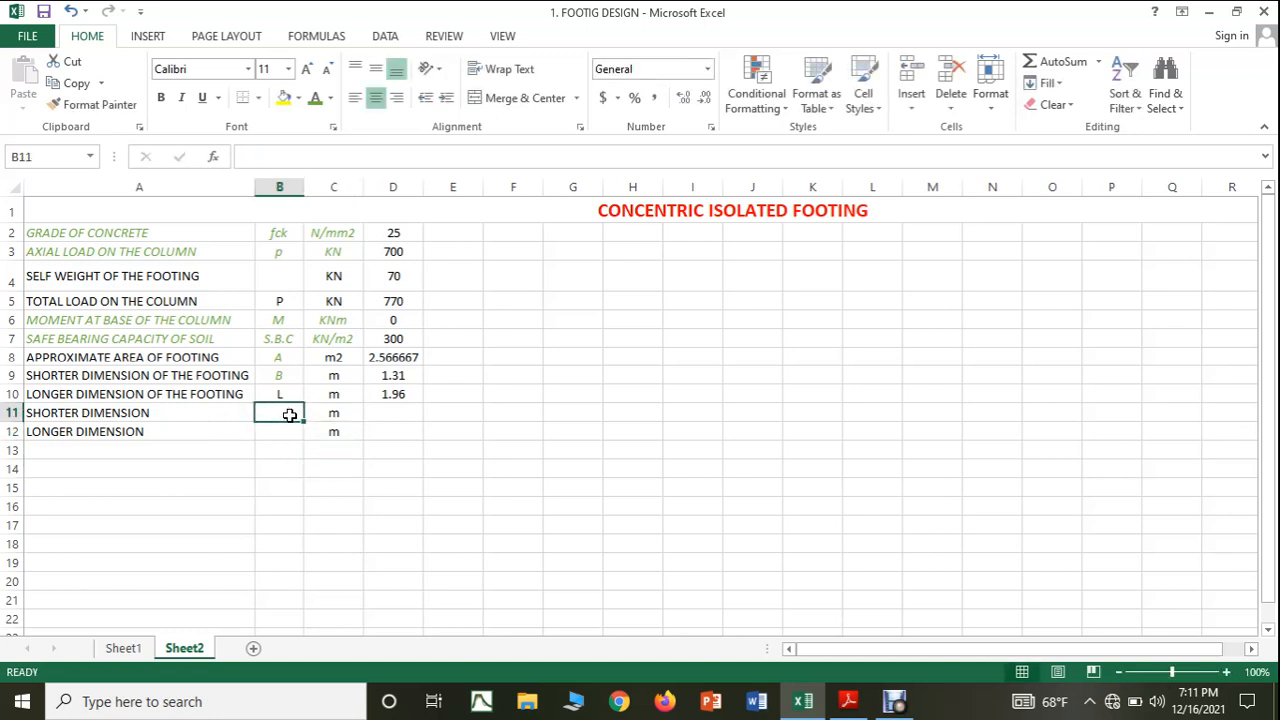
text(b)
key(BackSpace)
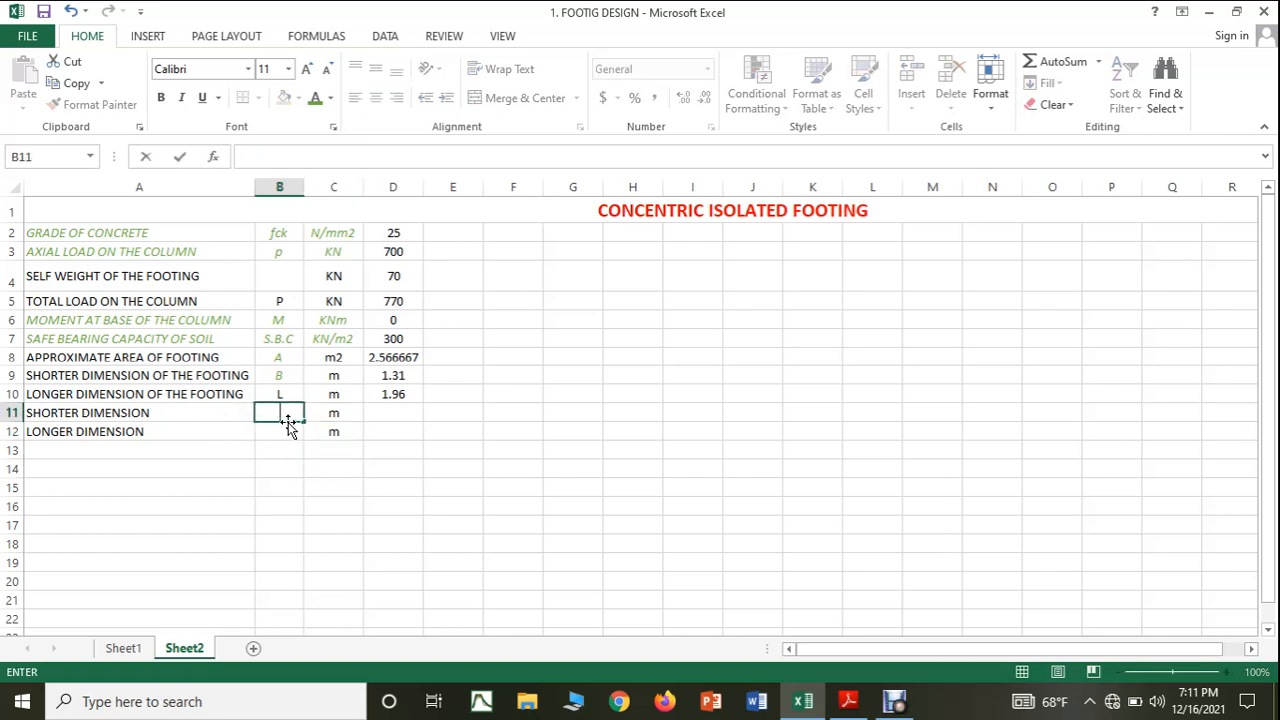
text(B)
key(Return)
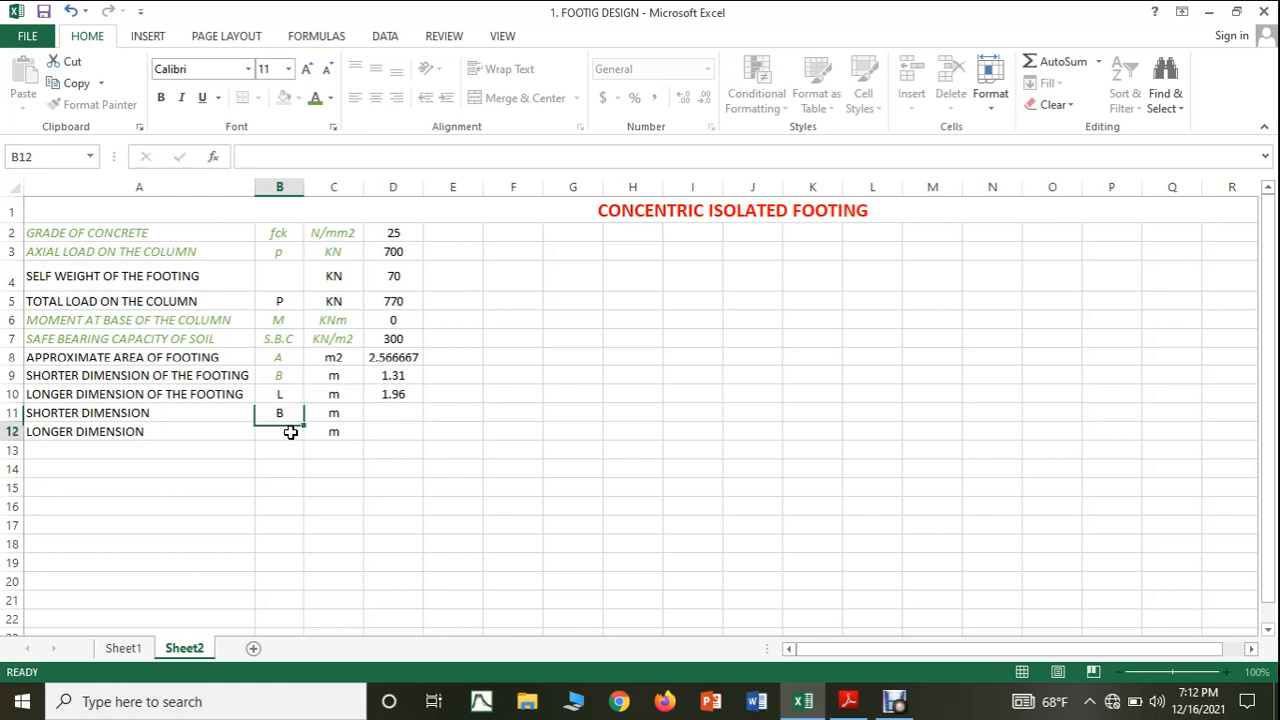
text(L)
key(Return)
click(331, 507)
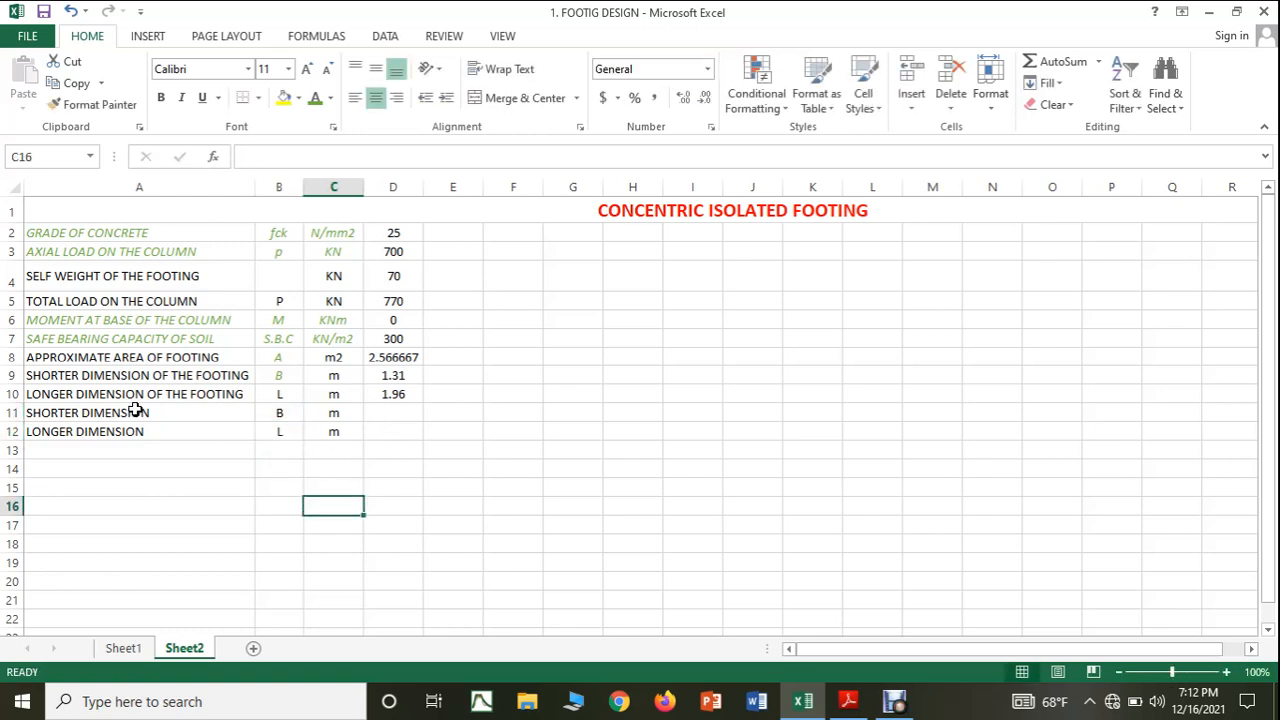
Enter the adopted footing dimensions, 1.5 in cell D11 and 2 in cell D12.
click(381, 415)
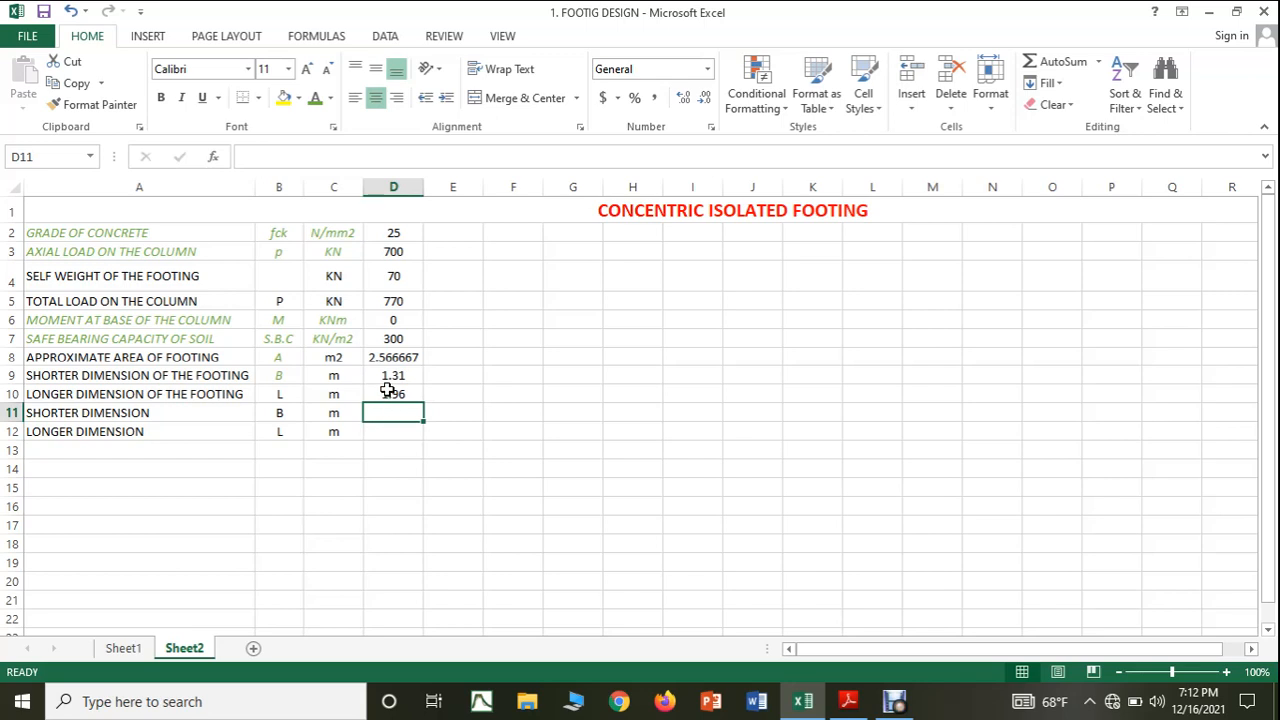
text(1.5)
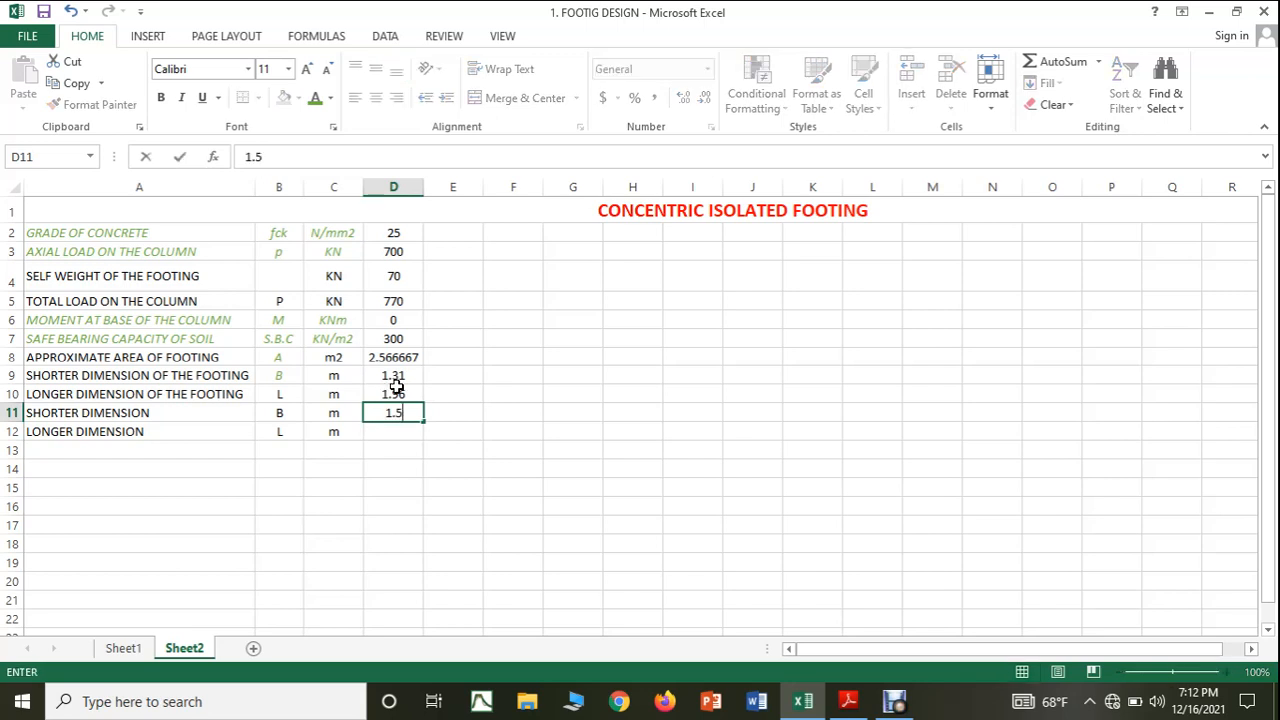
click(395, 434)
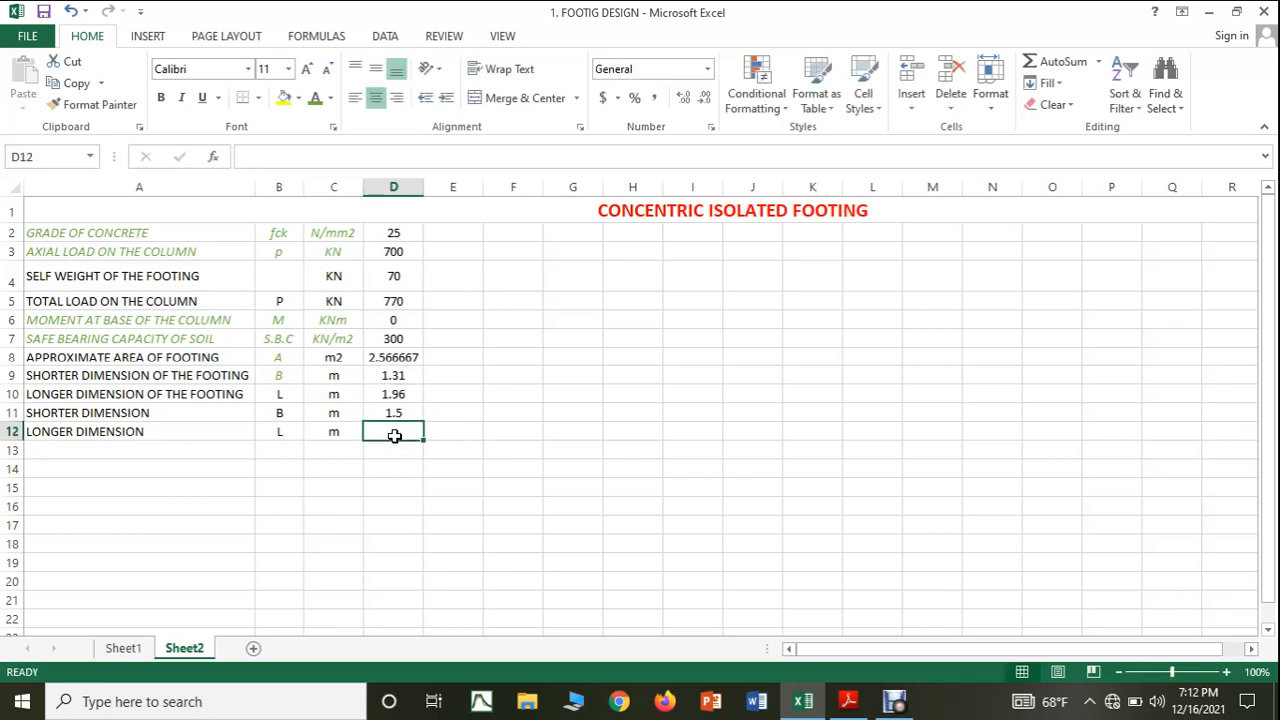
text(2)
click(501, 500)
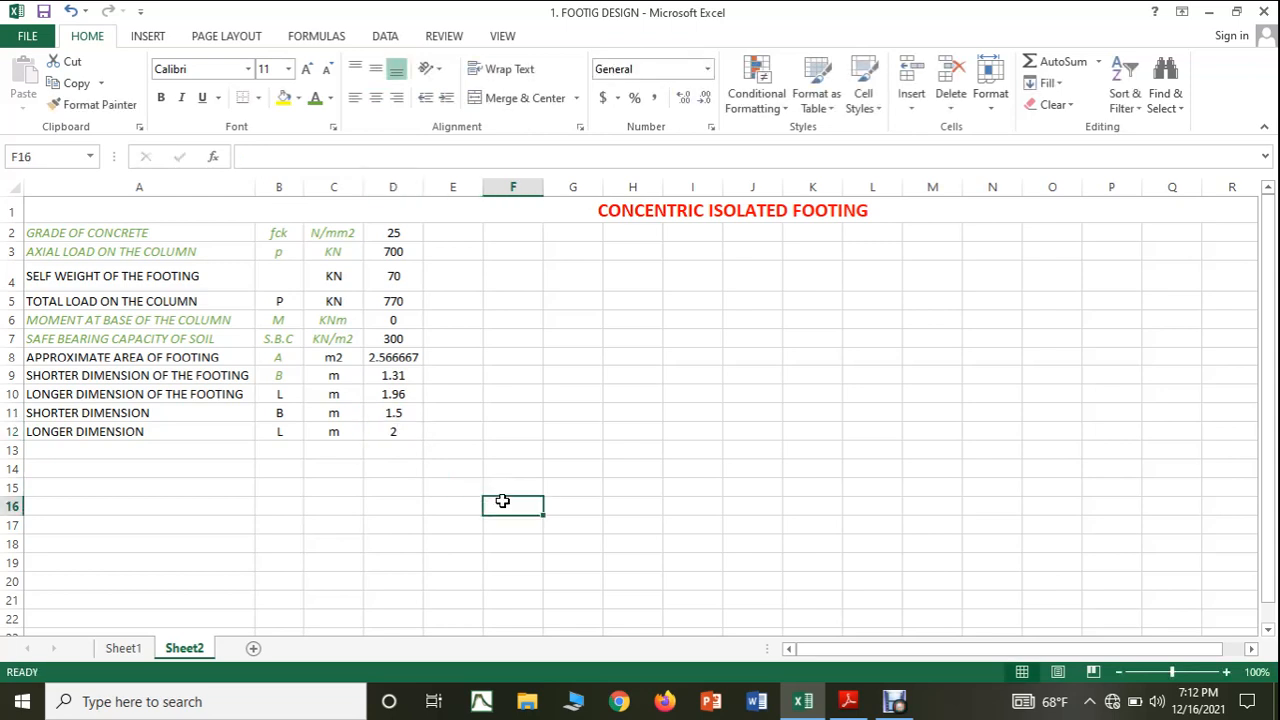
Highlight the adopted dimension rows A11:D12 with a yellow fill and bold text.
drag(128, 413, 374, 433)
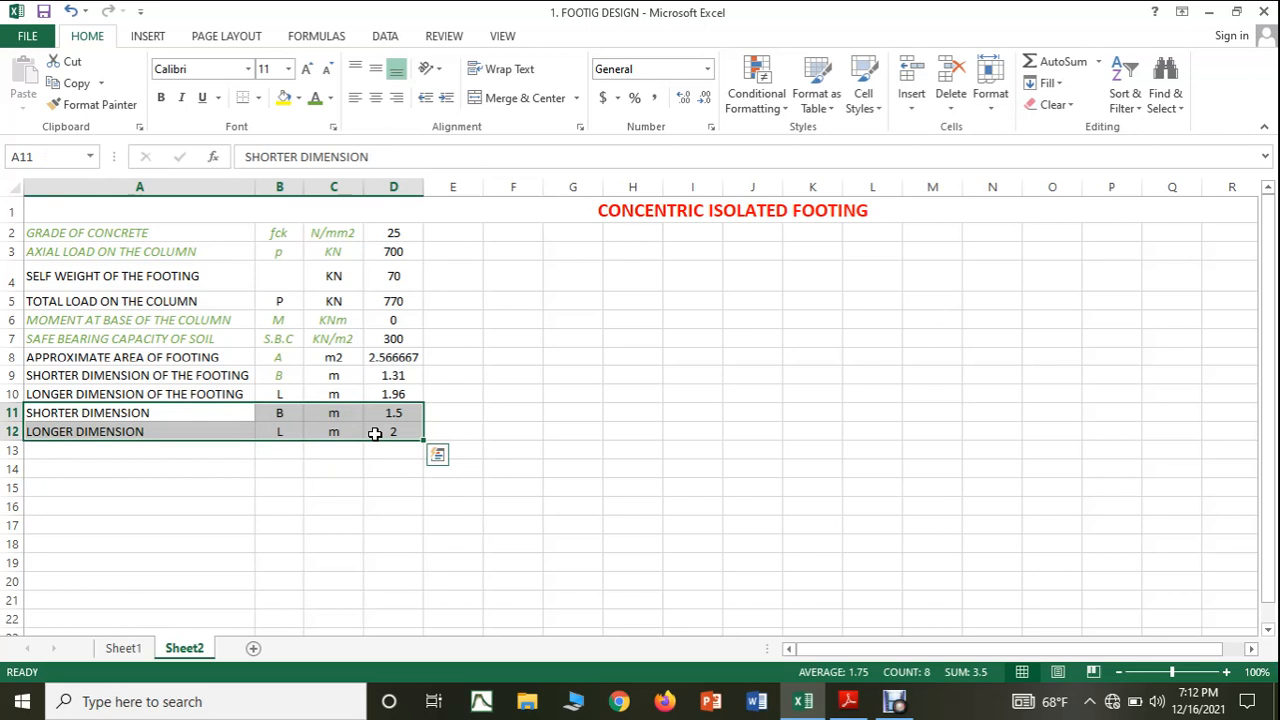
click(326, 504)
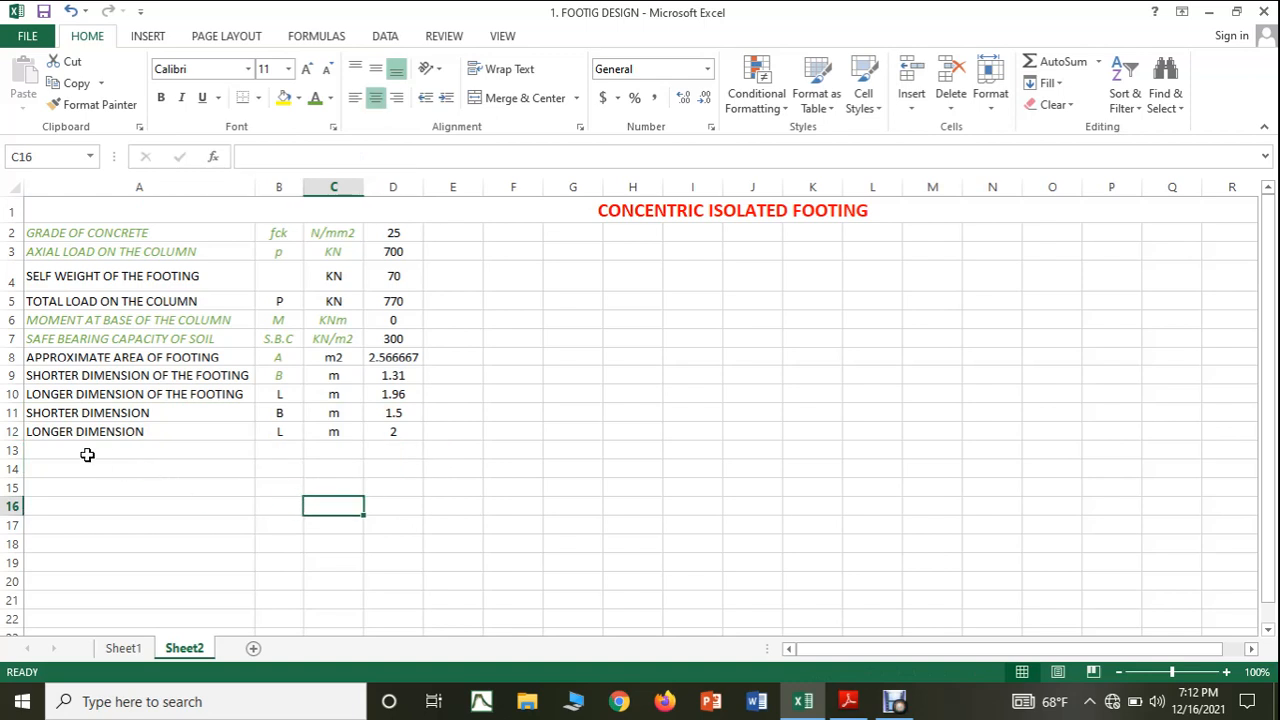
drag(52, 413, 400, 434)
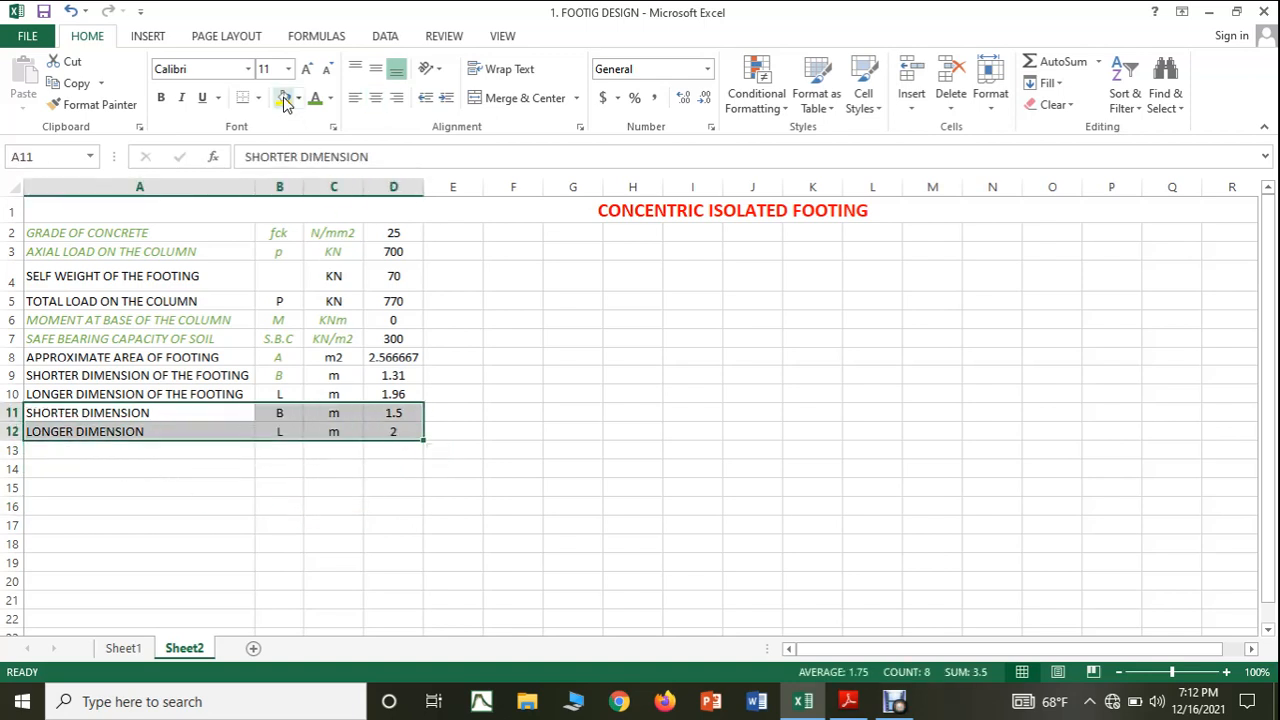
click(284, 97)
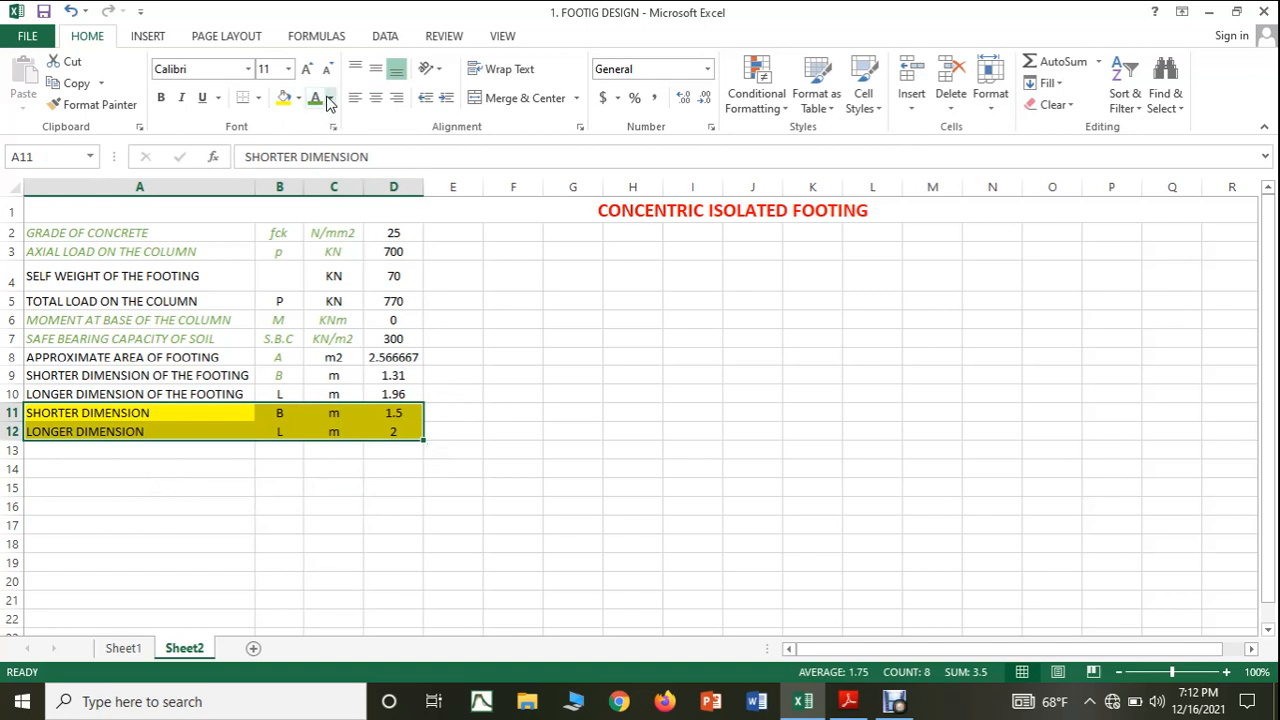
click(160, 98)
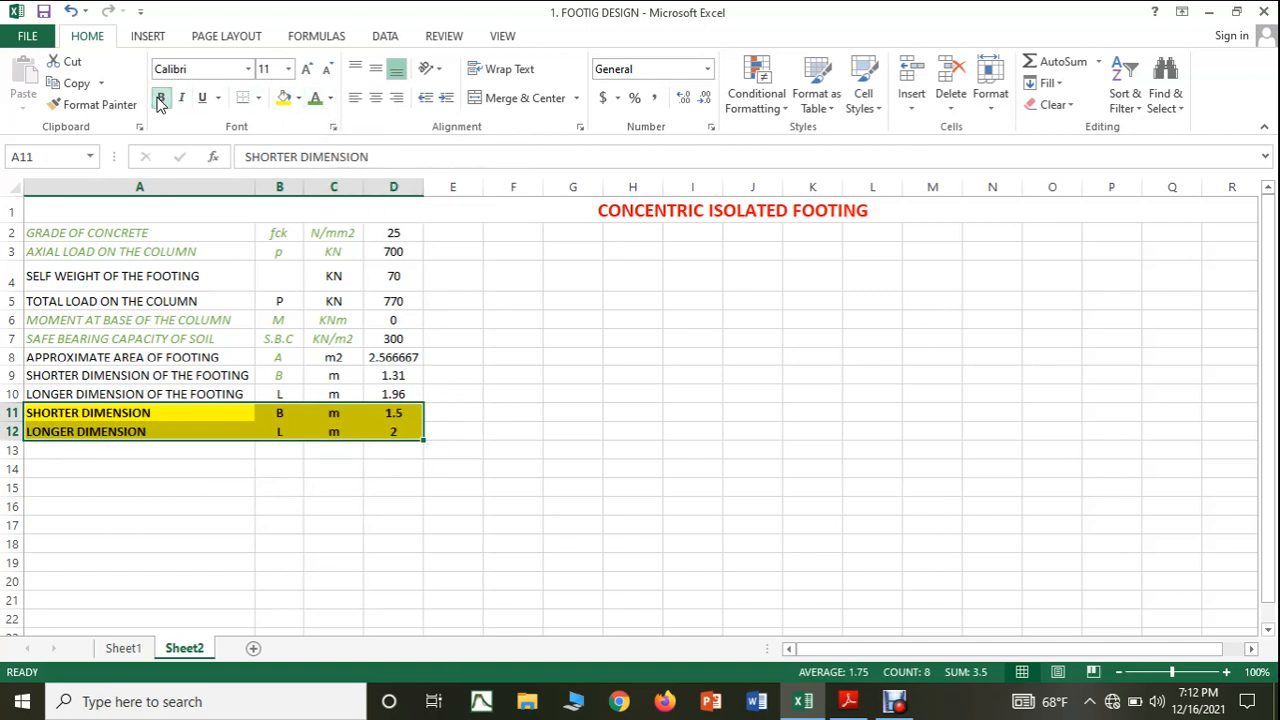
click(652, 522)
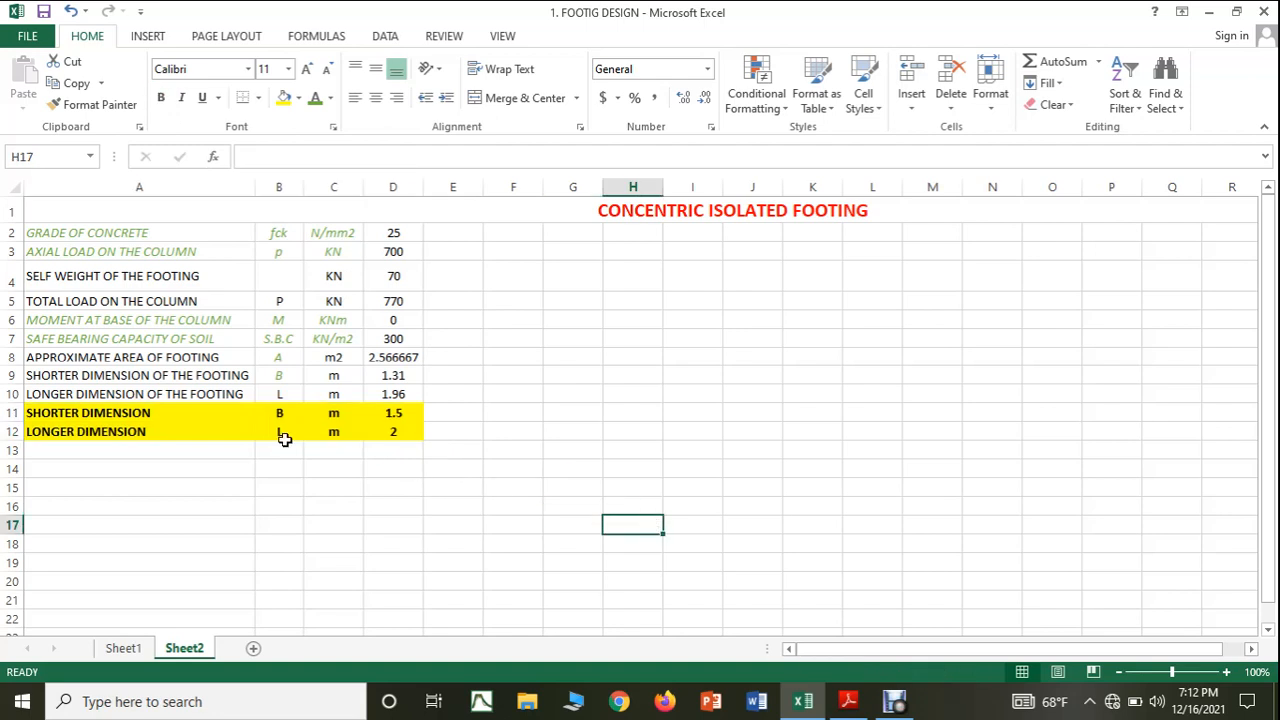
Apply All Borders to the highlighted dimension rows A11:D12.
drag(146, 412, 393, 432)
click(259, 98)
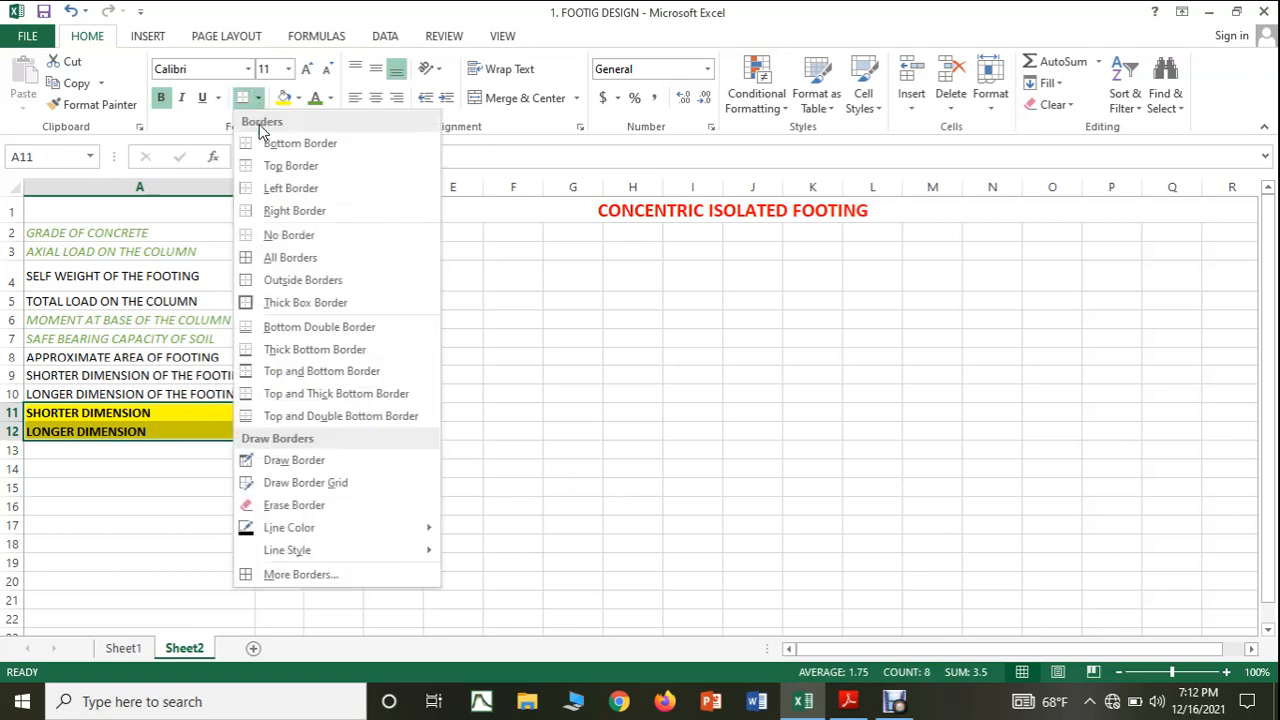
click(280, 302)
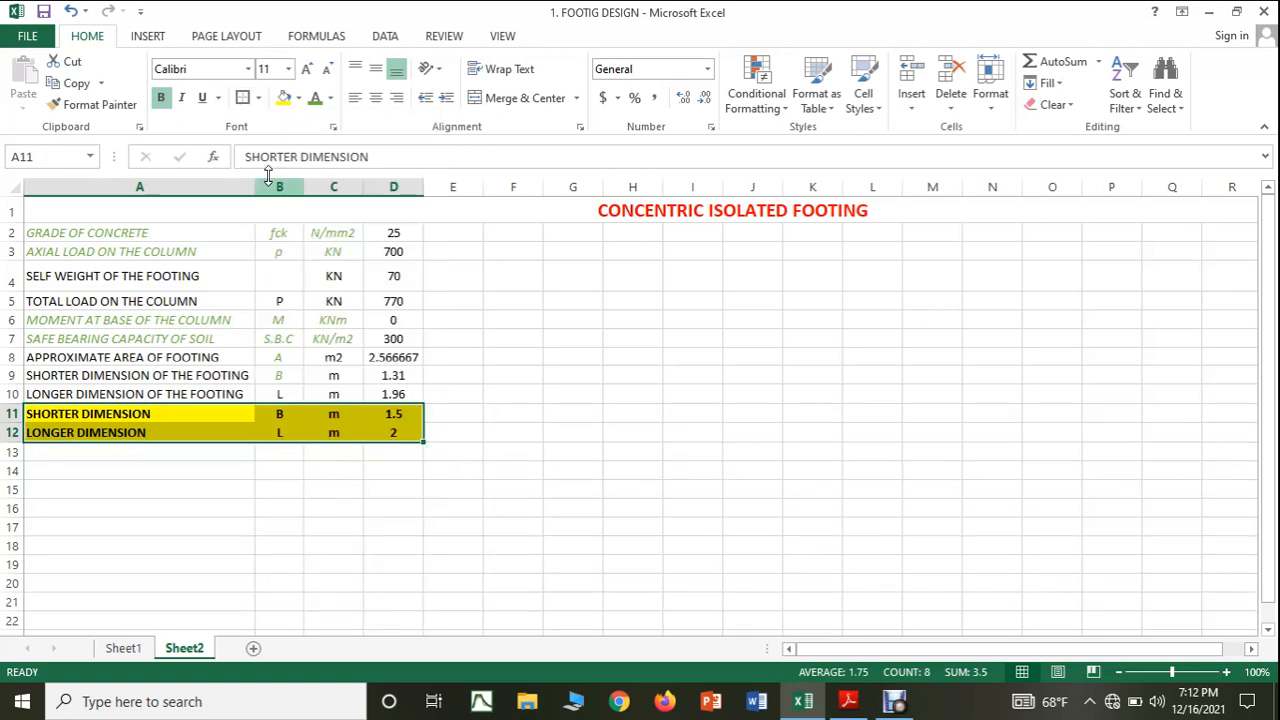
click(259, 98)
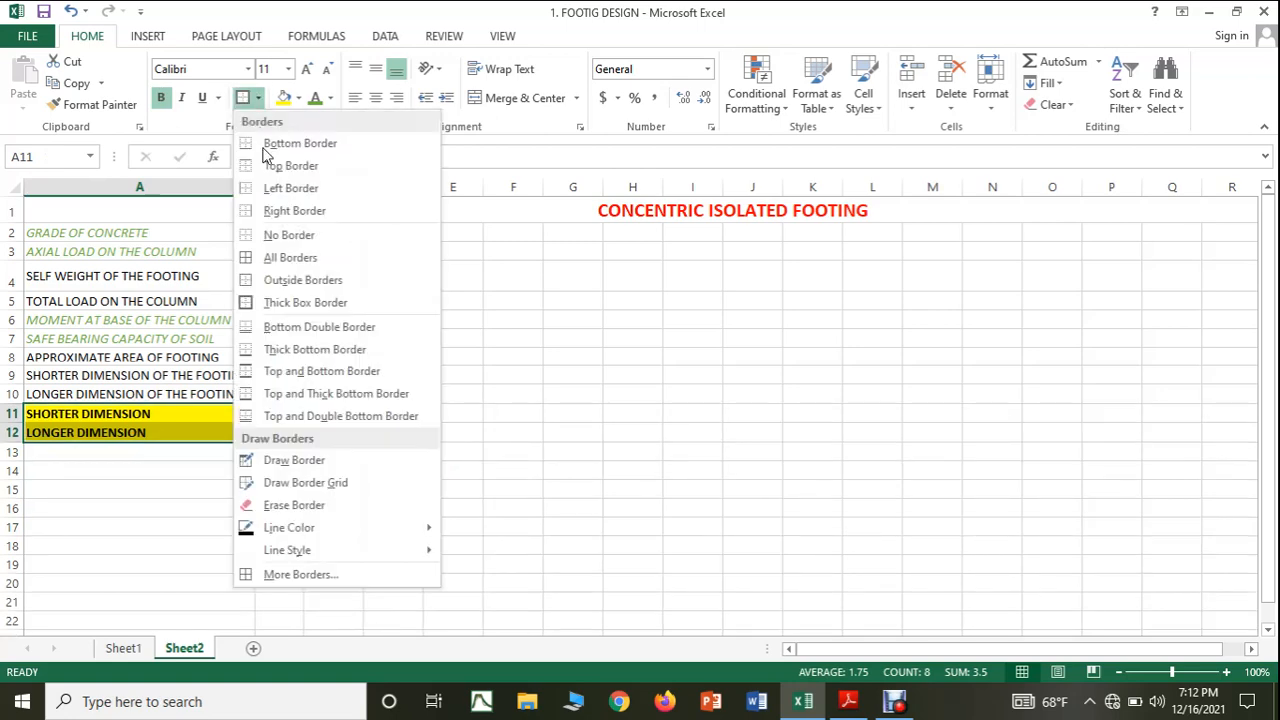
click(288, 258)
click(466, 520)
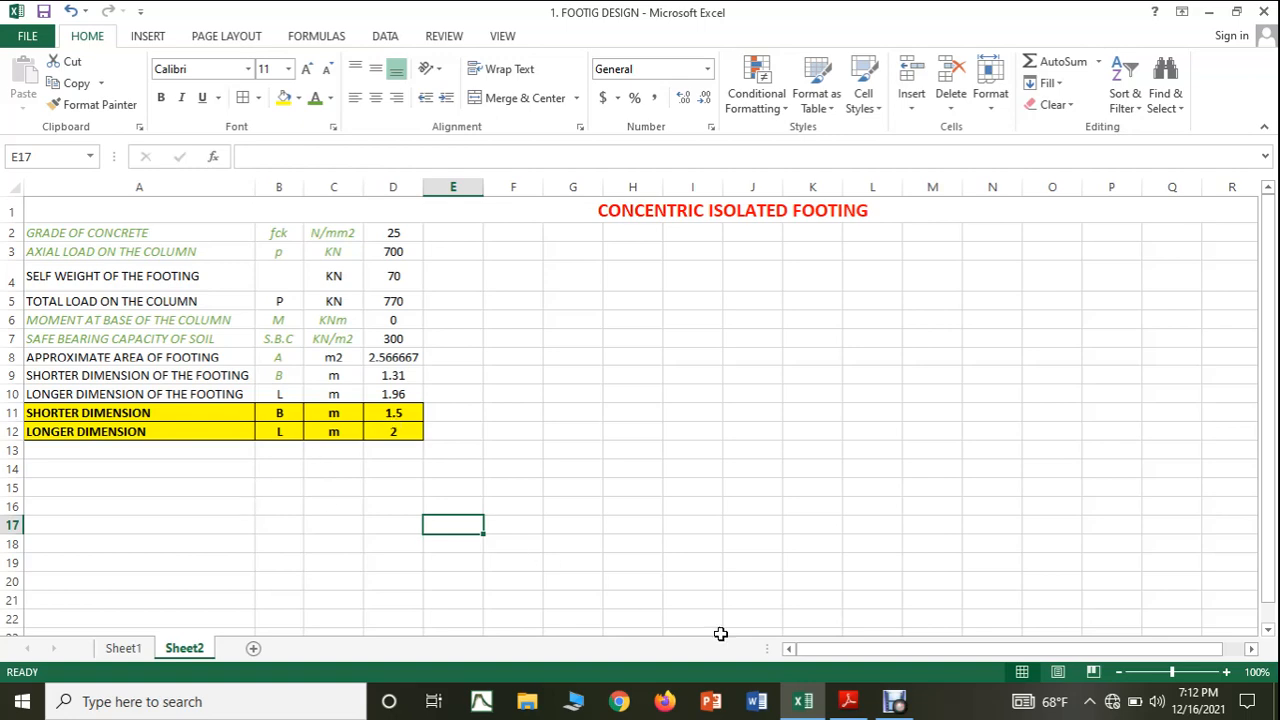
Review the maximum and minimum pressure formulas and the Z expression in the PDF notes, and return to Excel.
click(848, 701)
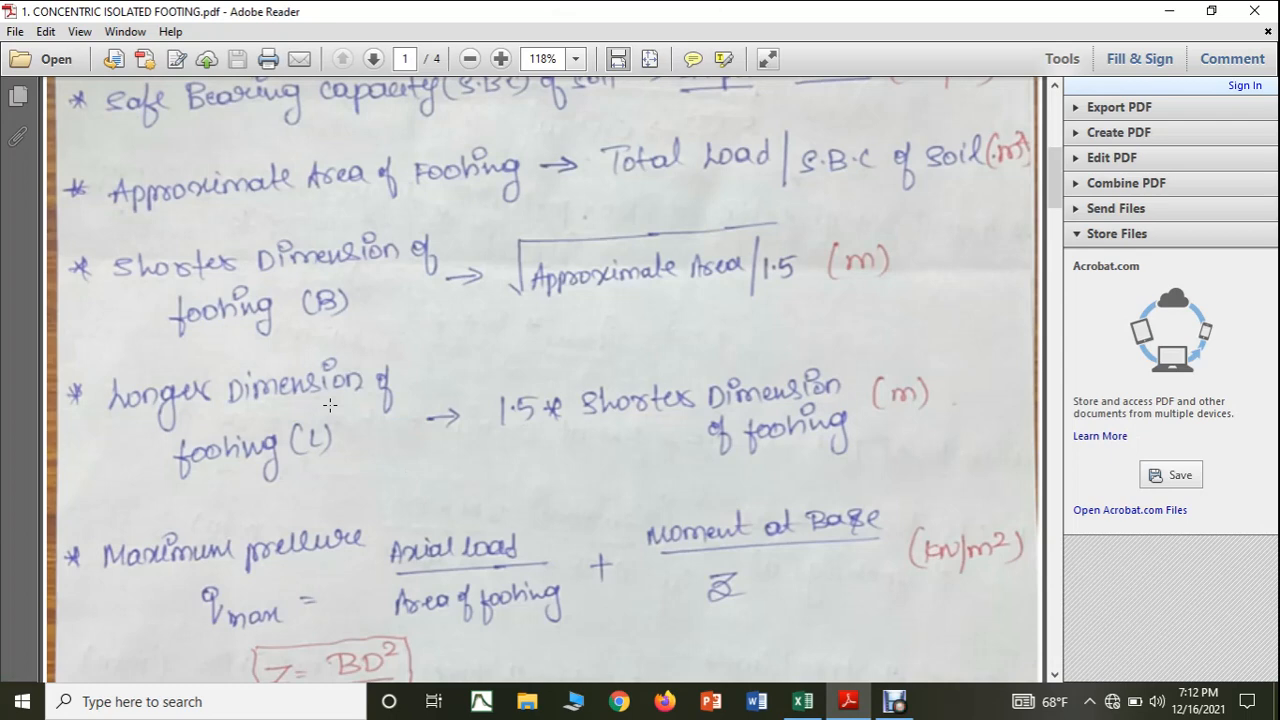
scroll(327, 404, down, 2)
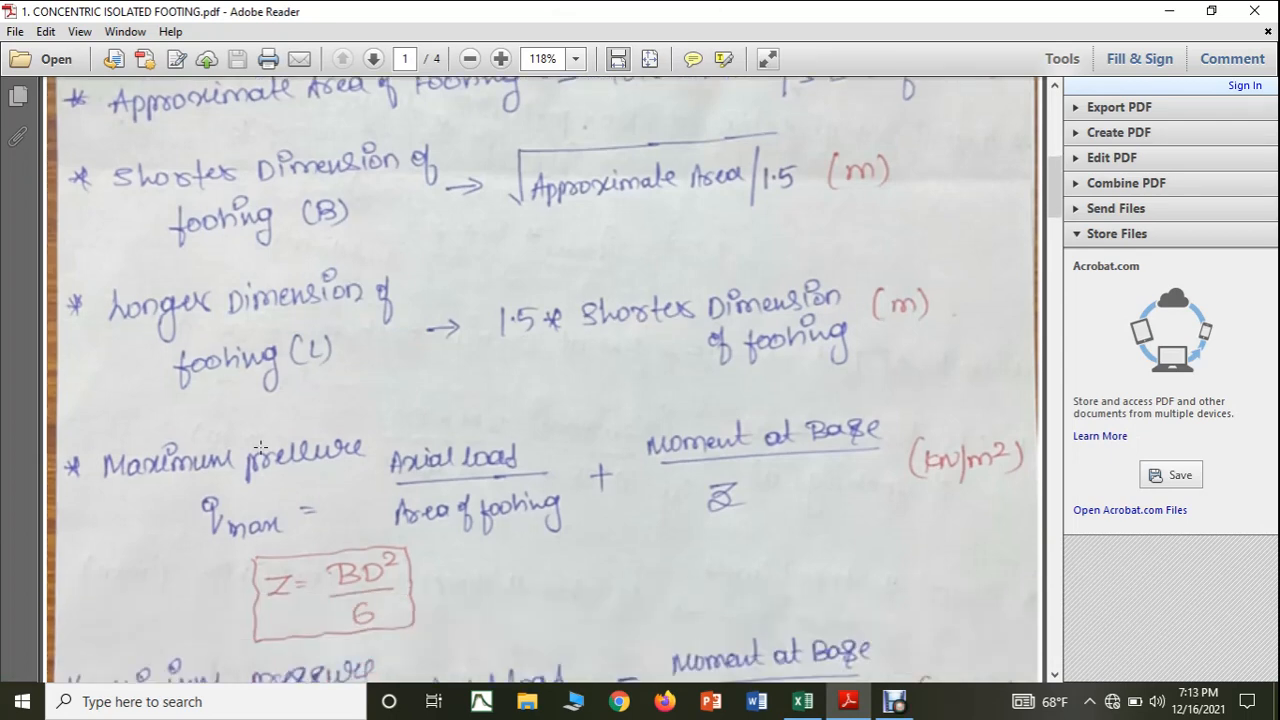
scroll(260, 447, down, 1)
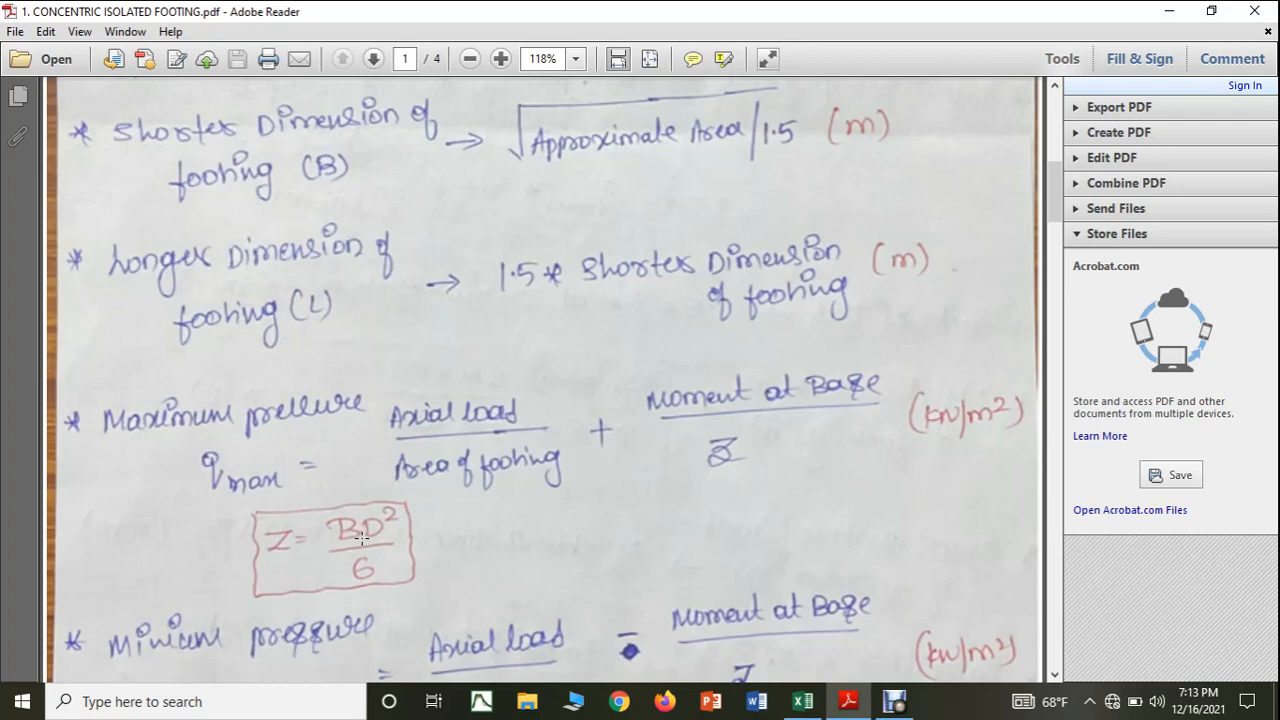
scroll(215, 388, down, 2)
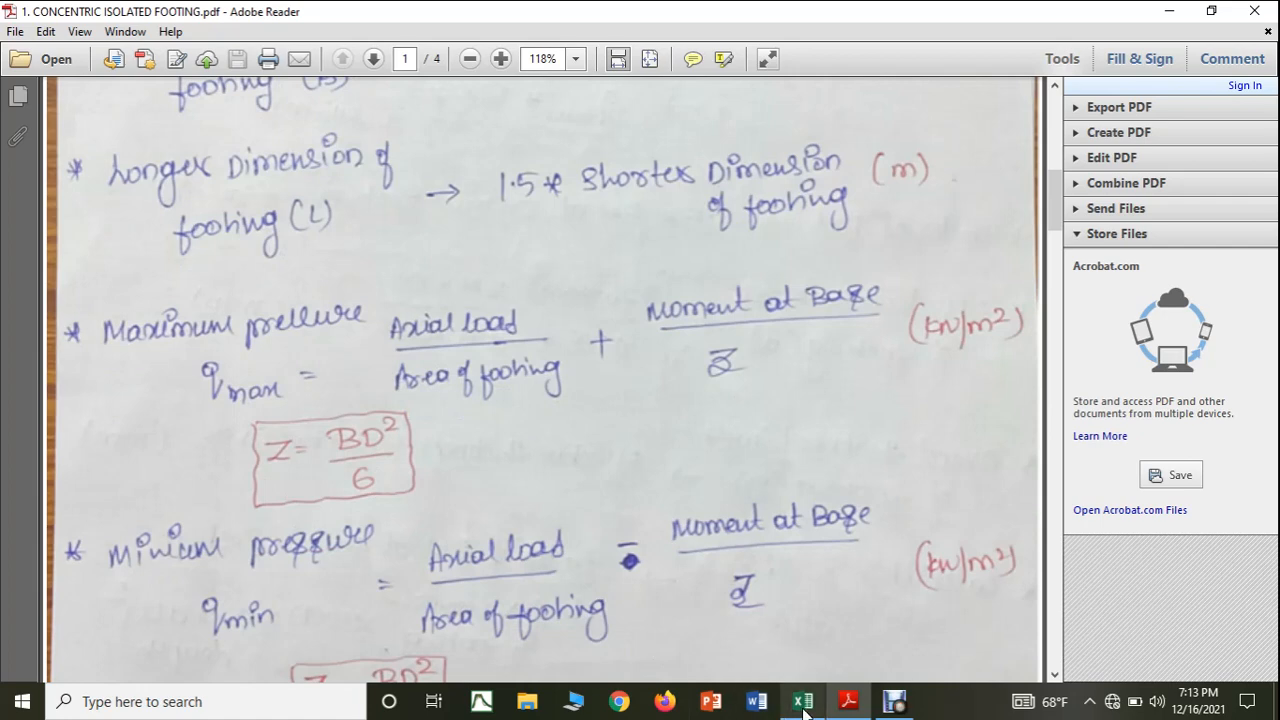
click(804, 705)
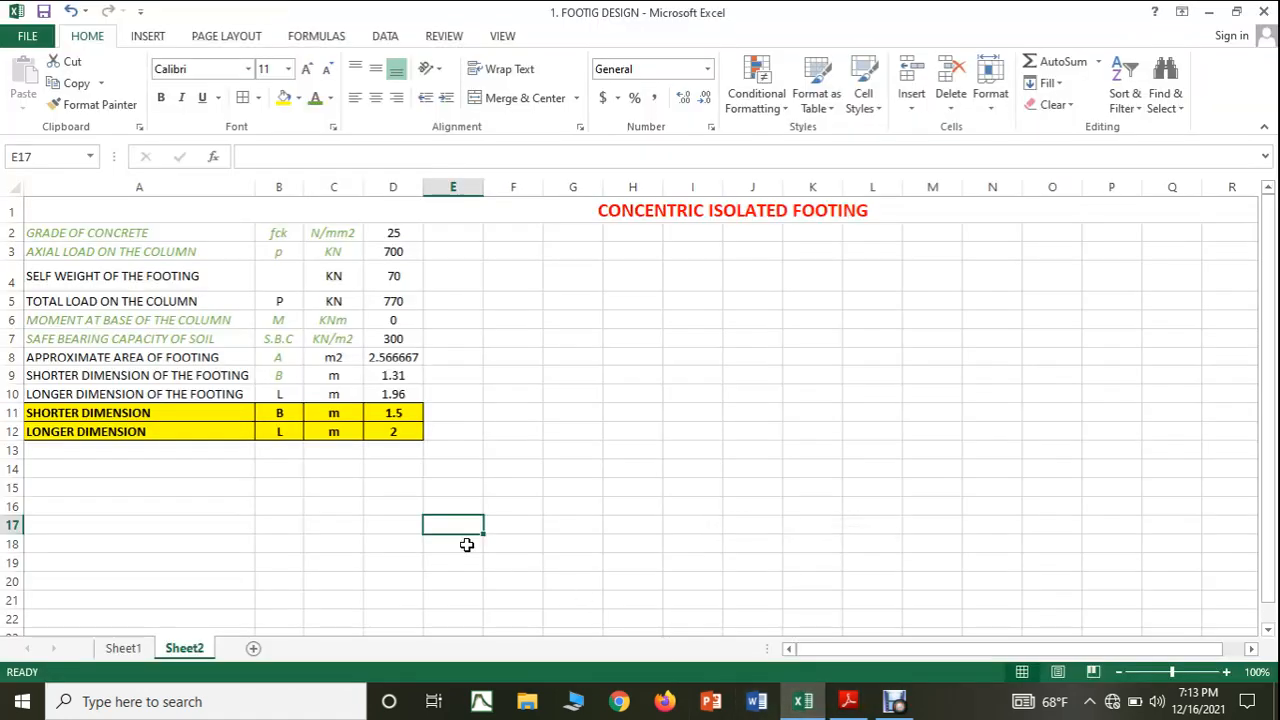
Enter the section modulus symbol Z in cell B13 and its unit M3 in cell C13.
click(199, 455)
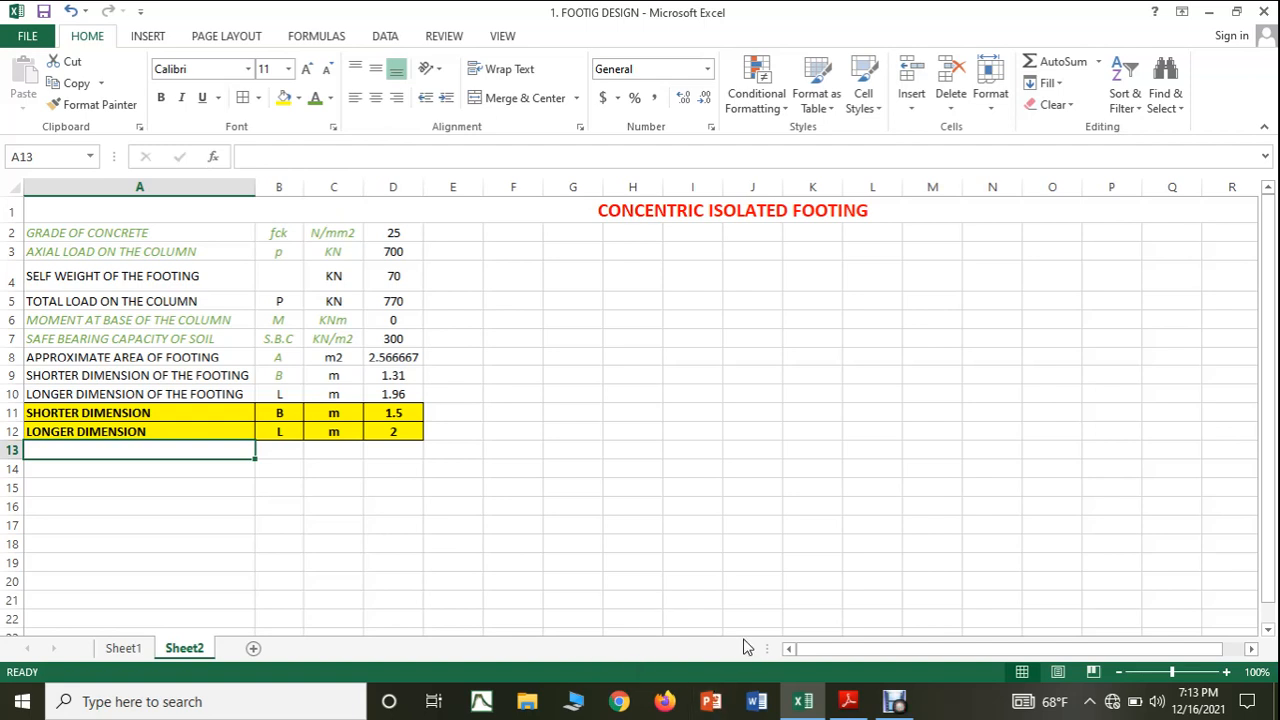
click(292, 455)
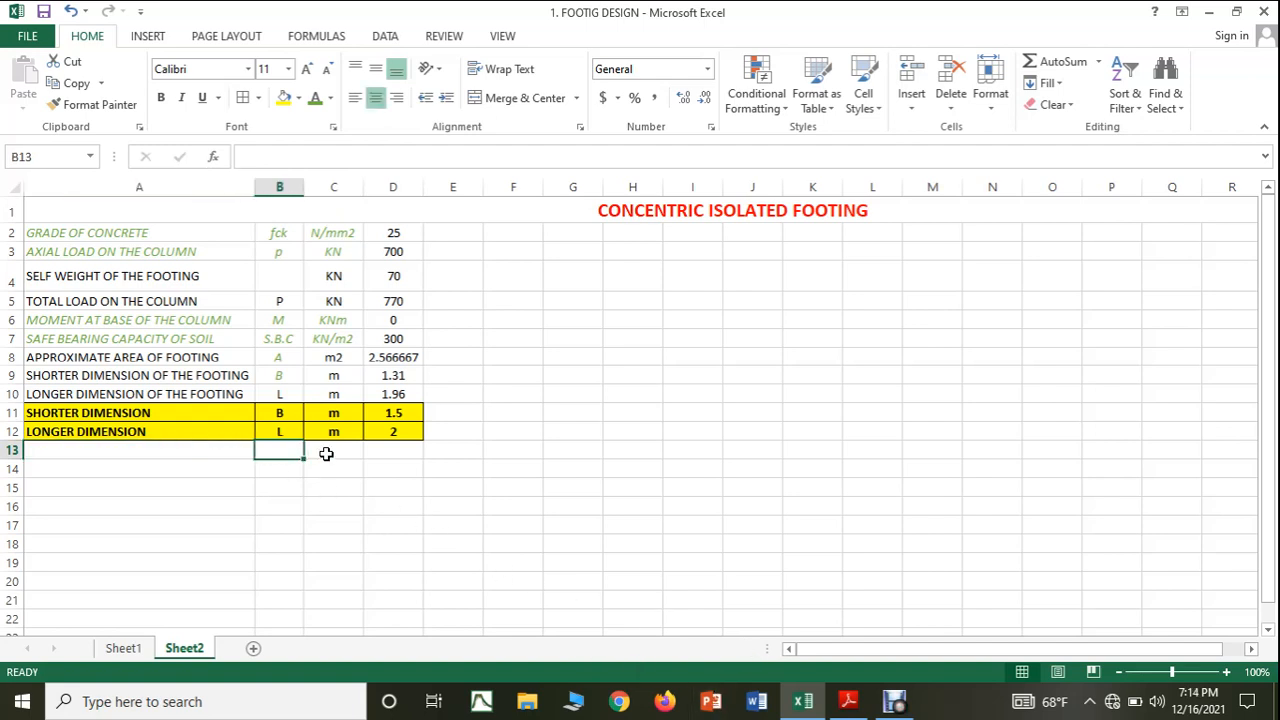
text(Z)
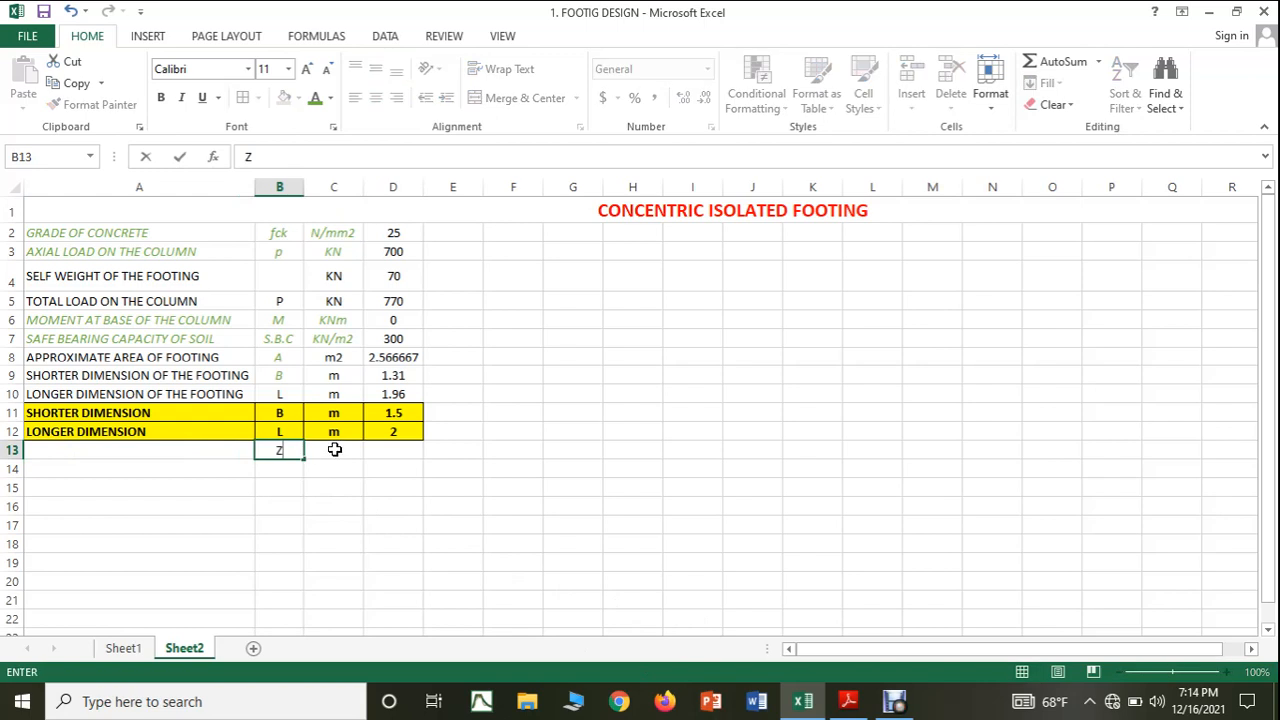
click(335, 451)
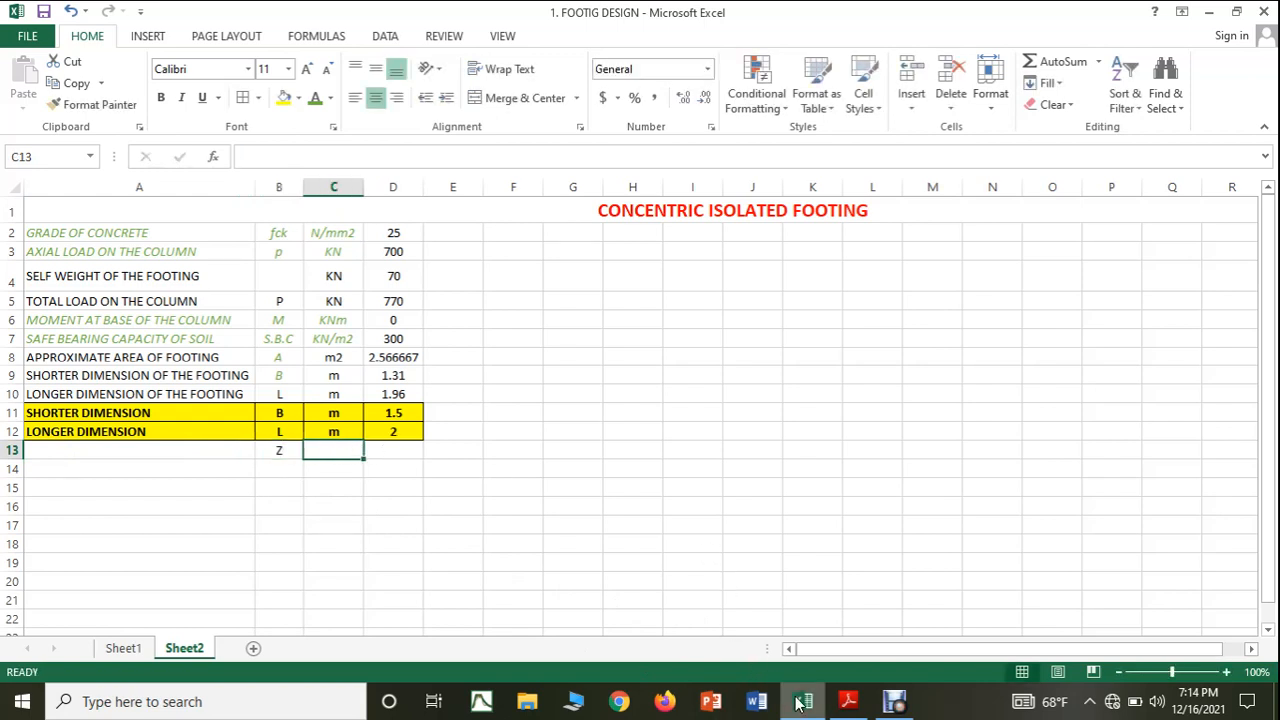
mouse_move(800, 704)
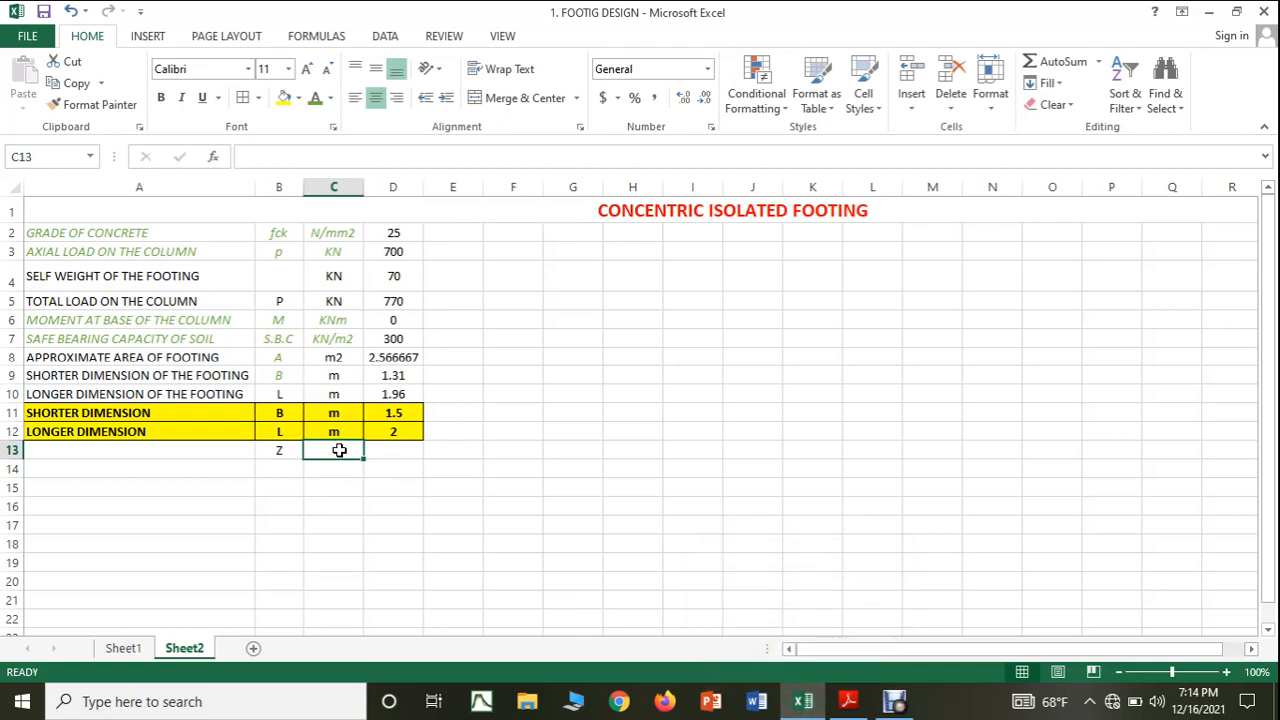
text(M3)
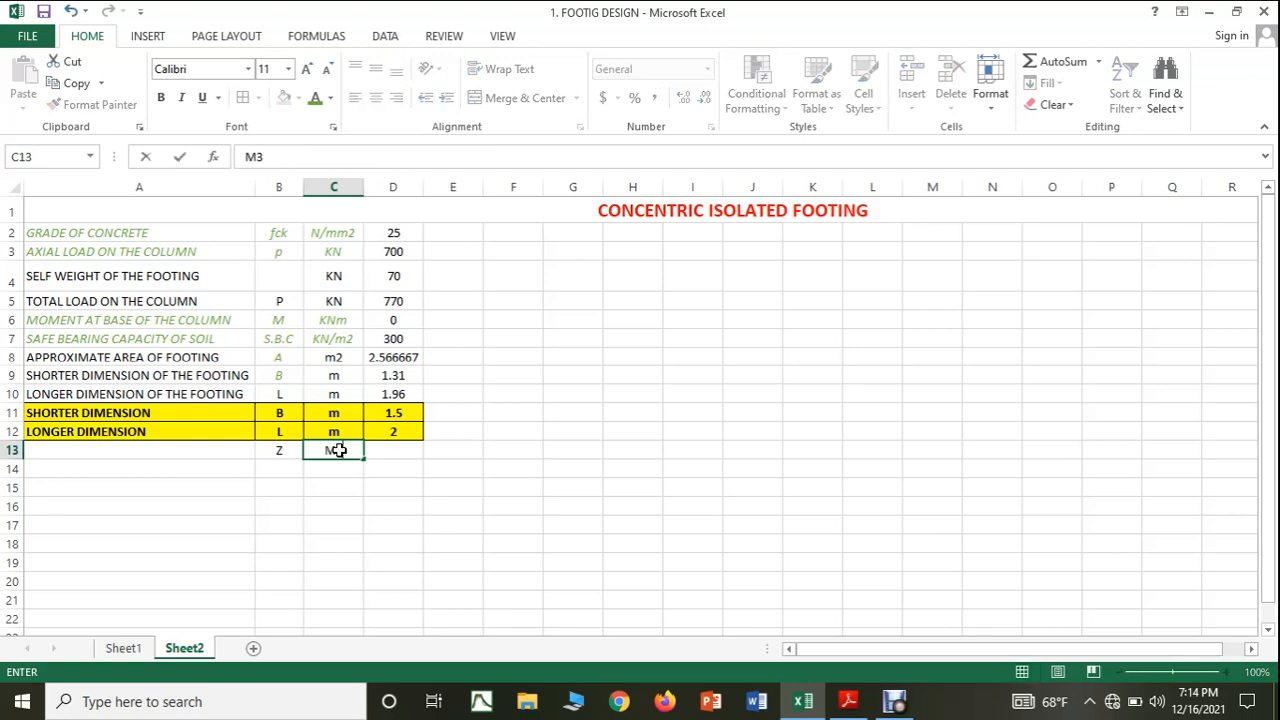
Check the Z expression in the PDF notes and enter the formula =((D11*D12*D12)/6) in cell D13 of the Excel sheet.
click(376, 451)
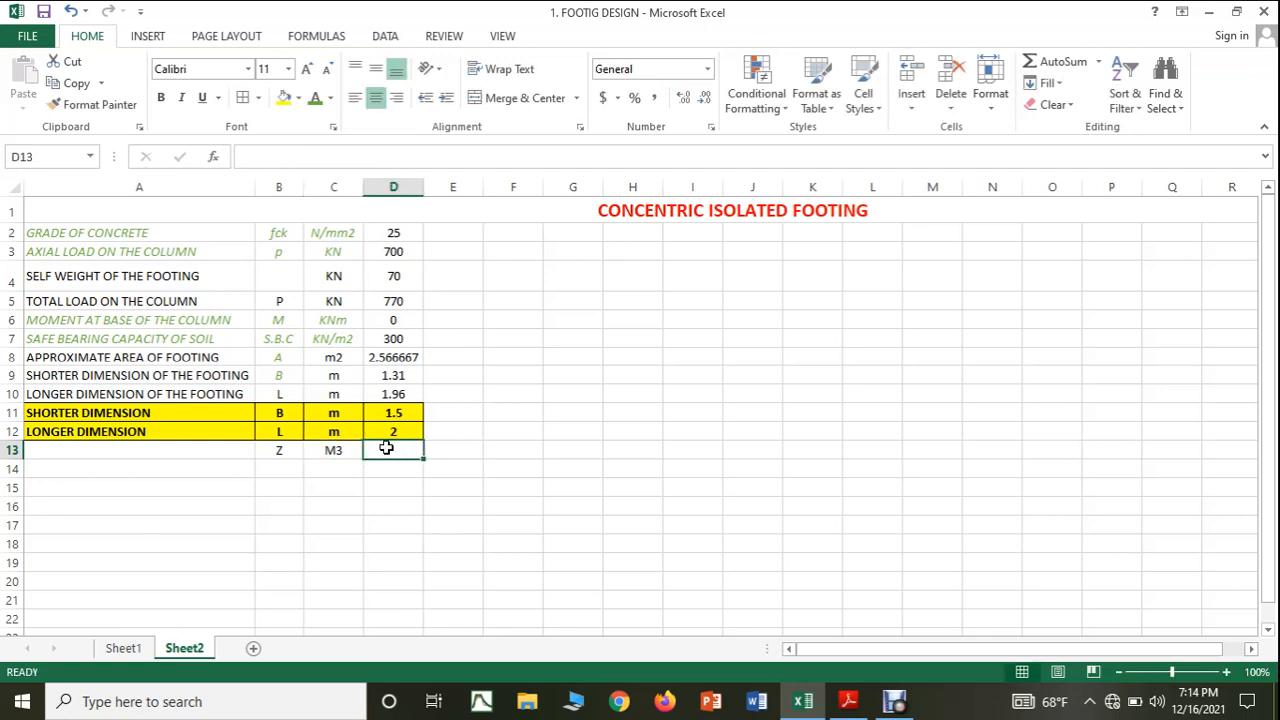
click(866, 704)
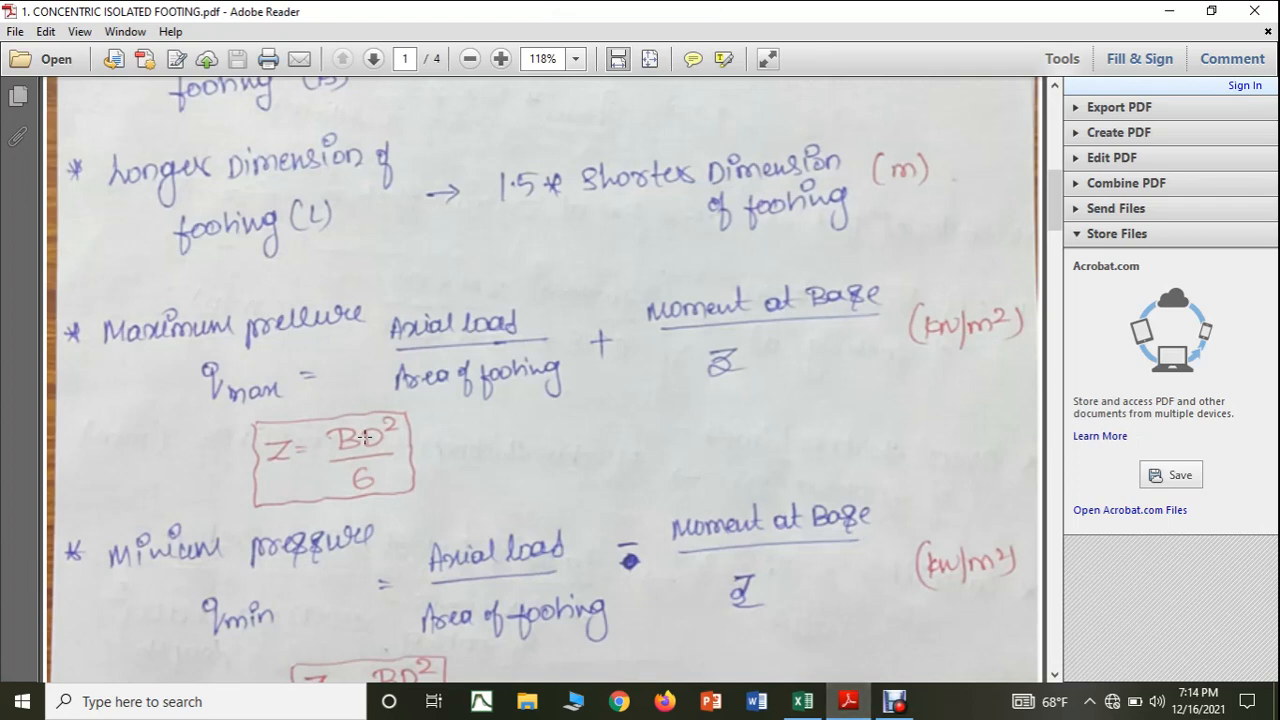
click(803, 701)
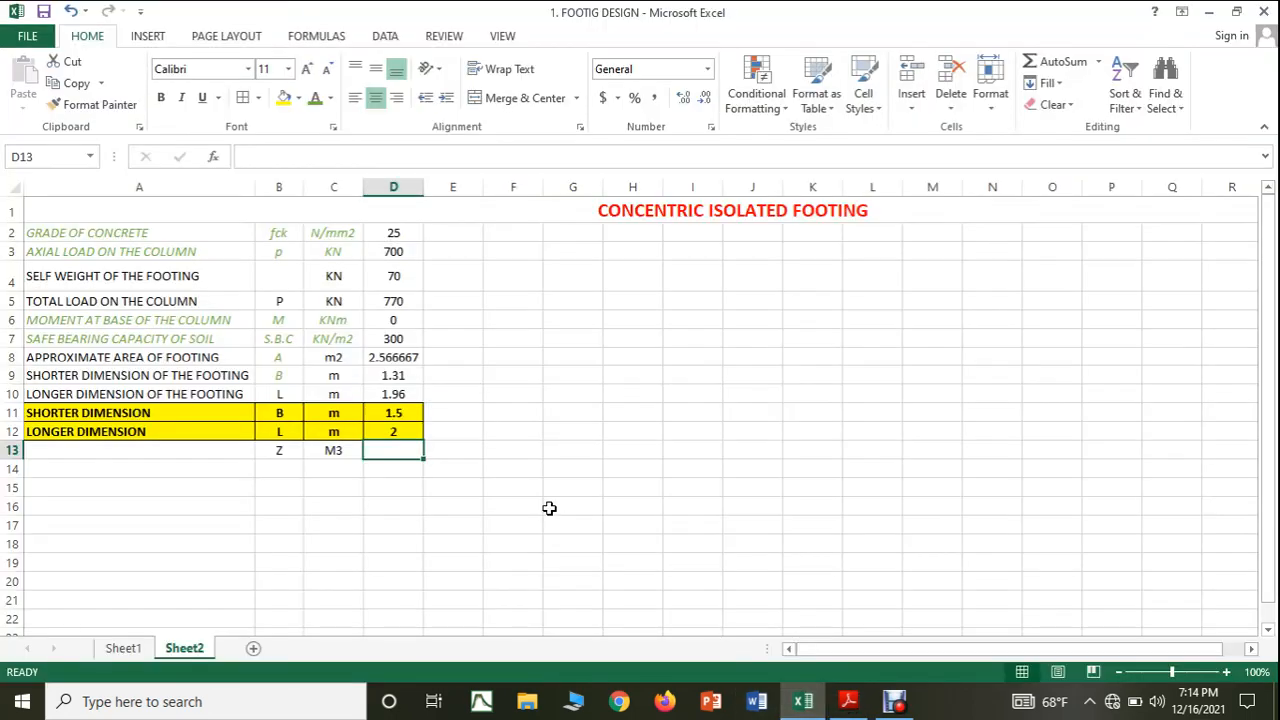
text(=)
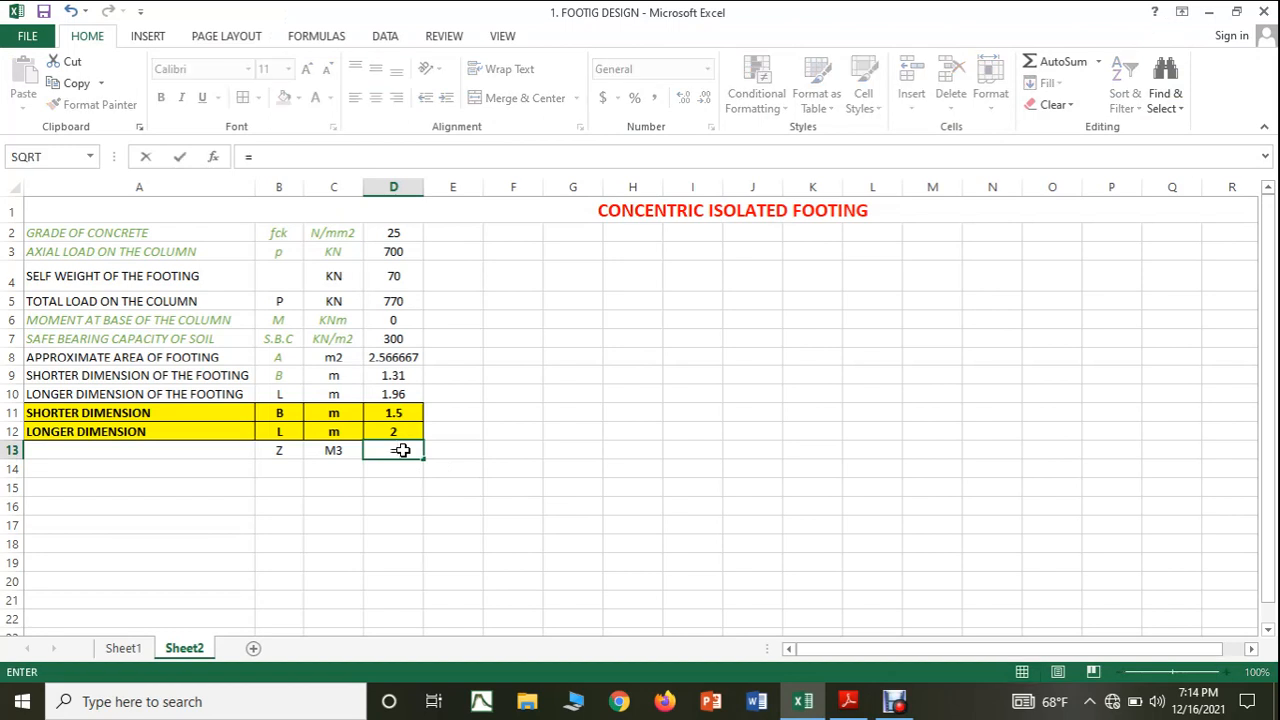
text((()
click(376, 413)
text(*)
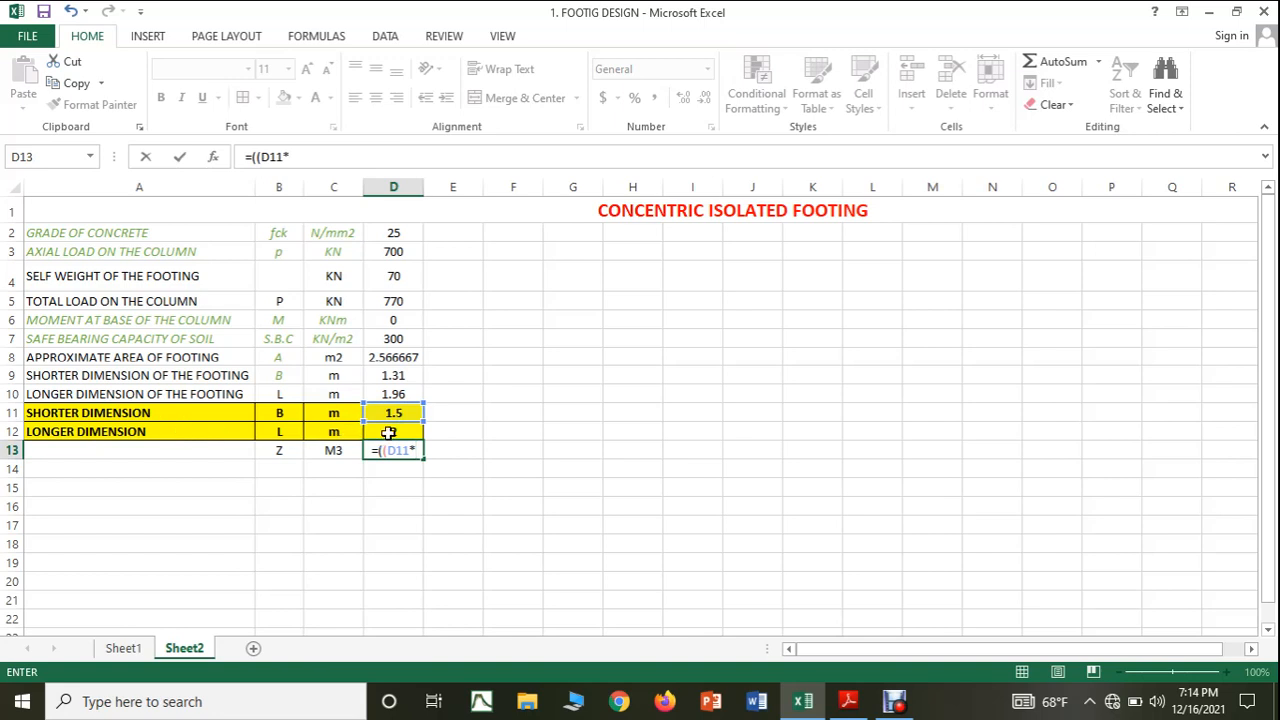
click(389, 432)
text(*)
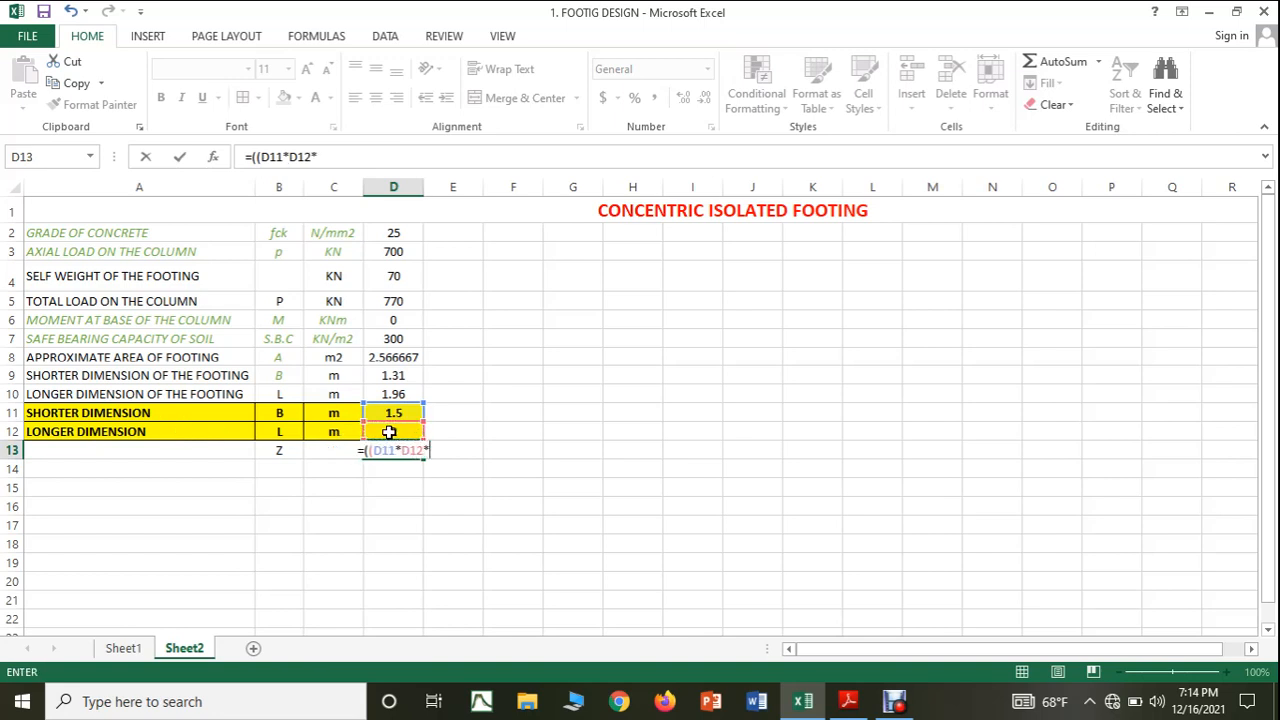
click(389, 432)
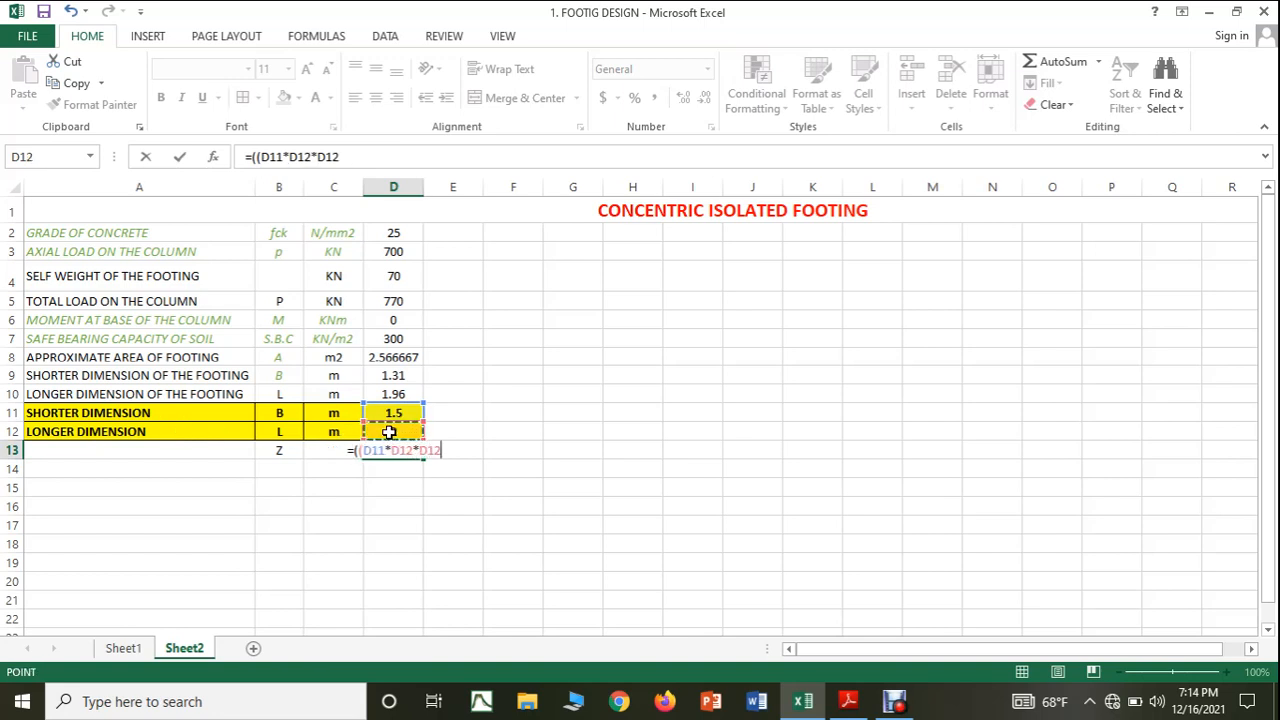
text()/)
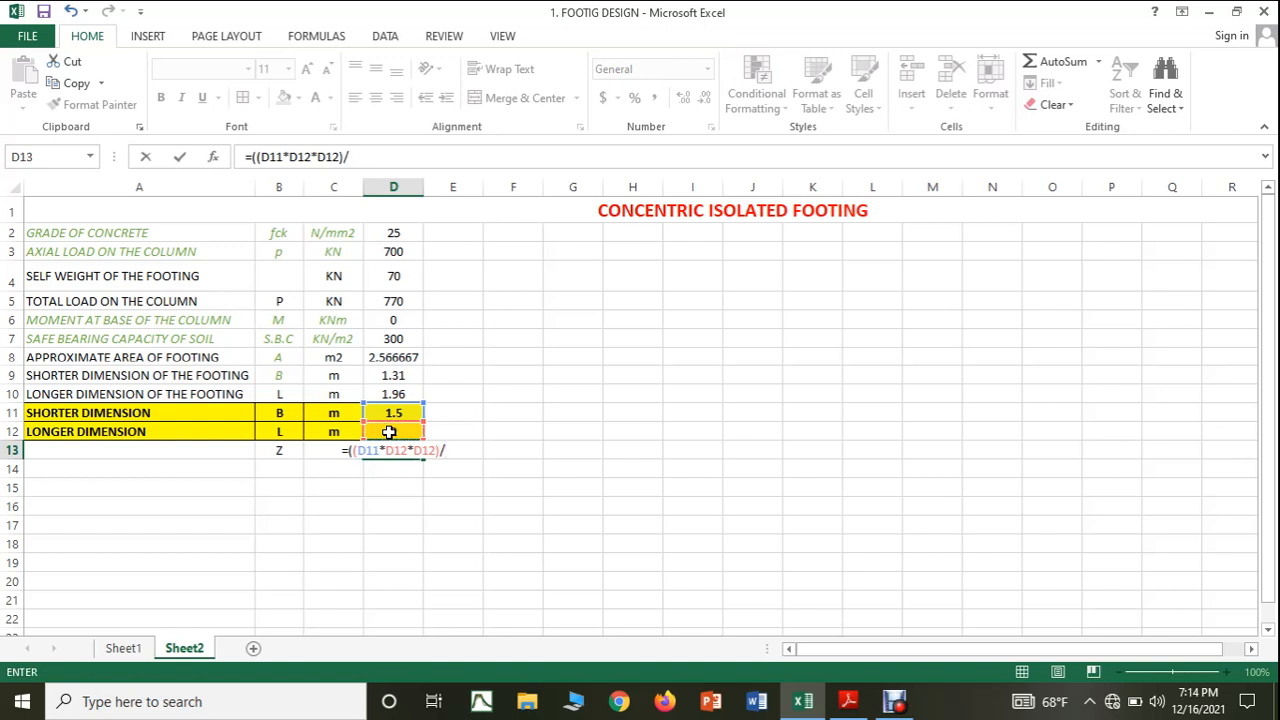
text(6))
key(Return)
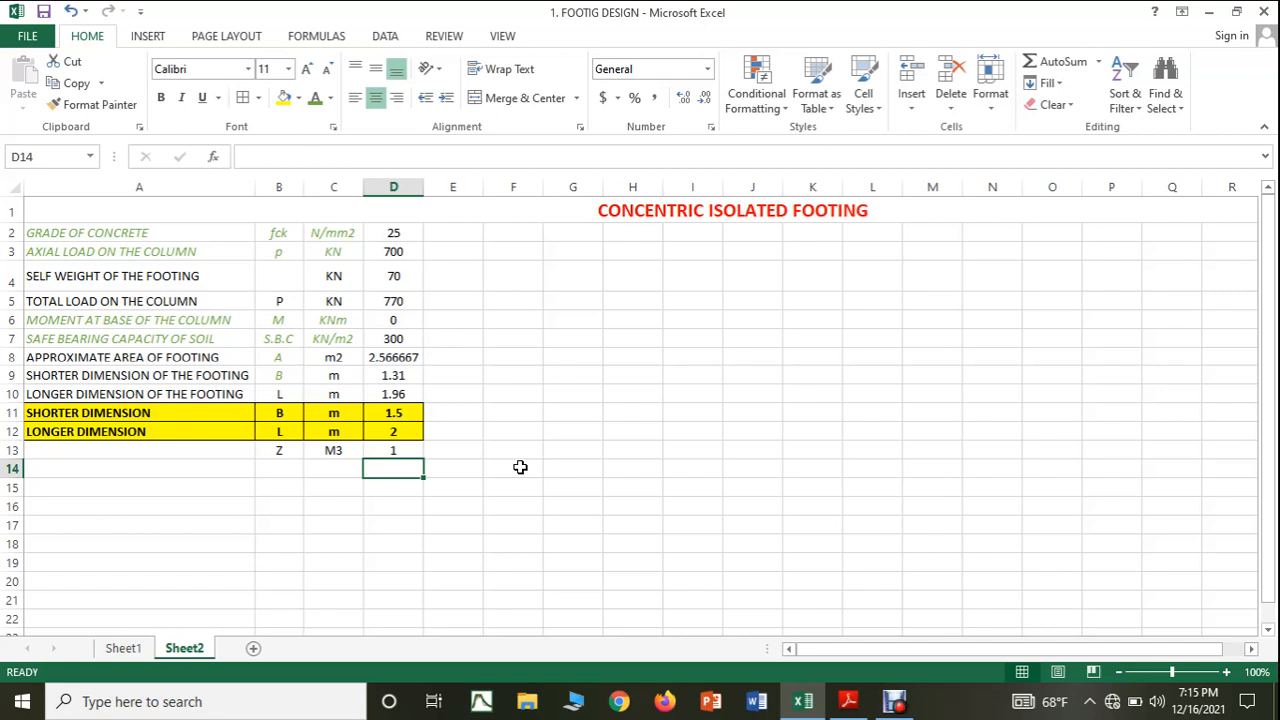
Consult the maximum pressure formula in the PDF notes and label Excel cell A14 as MOMENT AT BASE/Z.
click(848, 701)
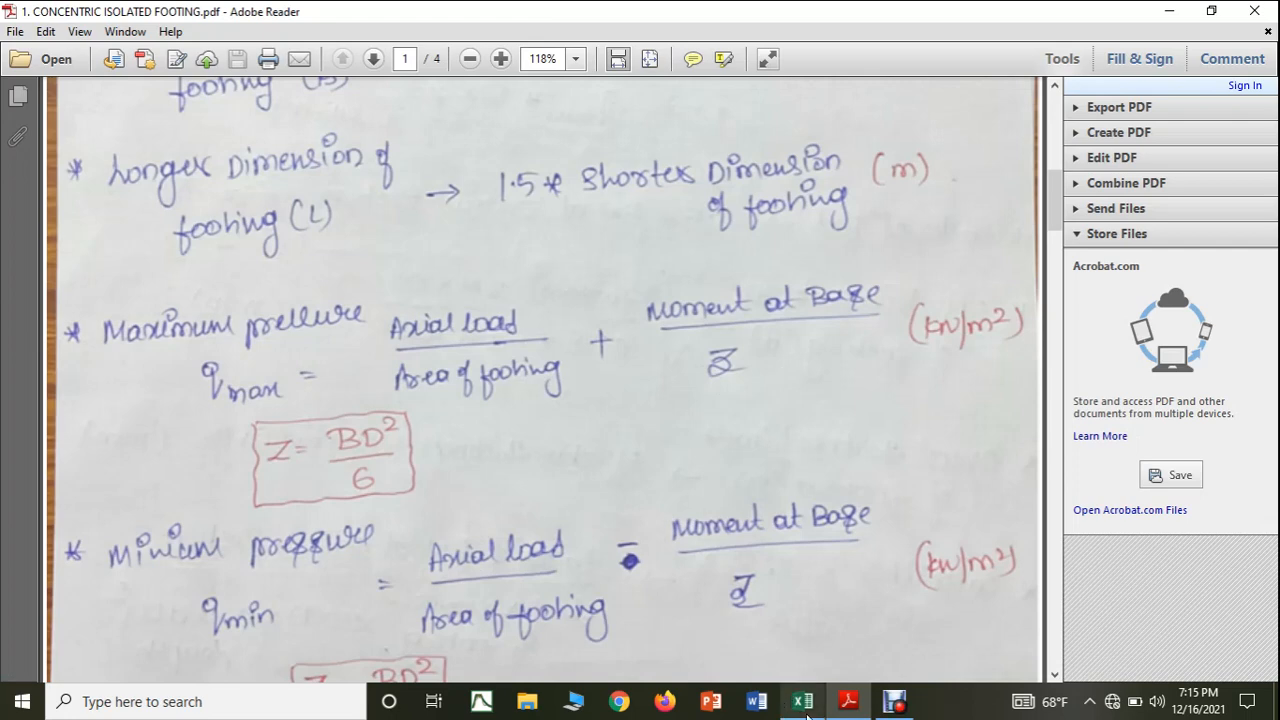
click(795, 703)
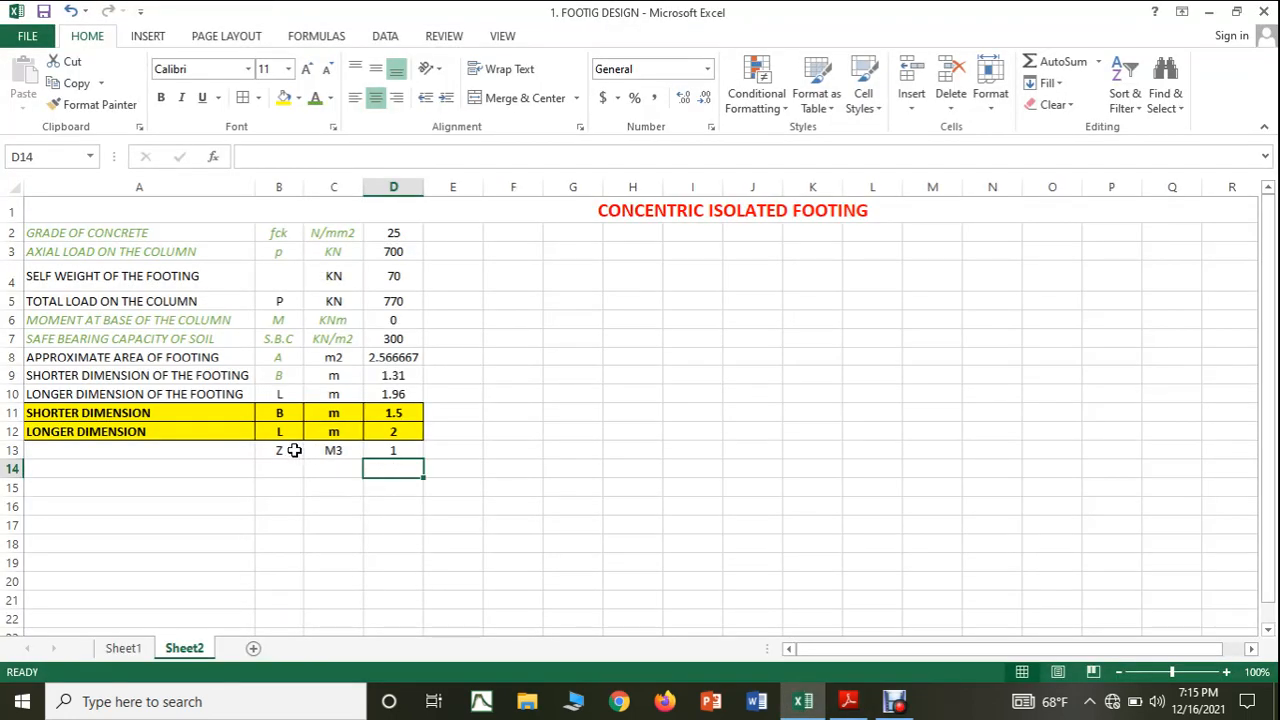
click(212, 467)
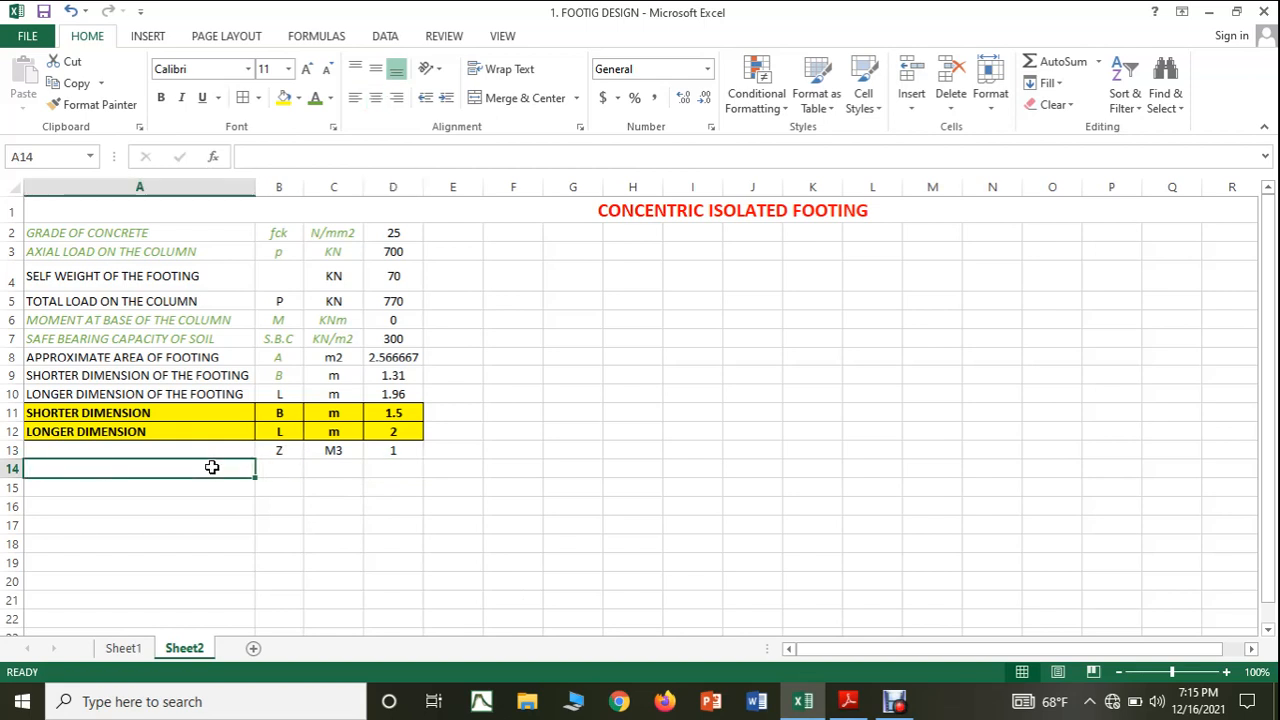
text(MOMENT)
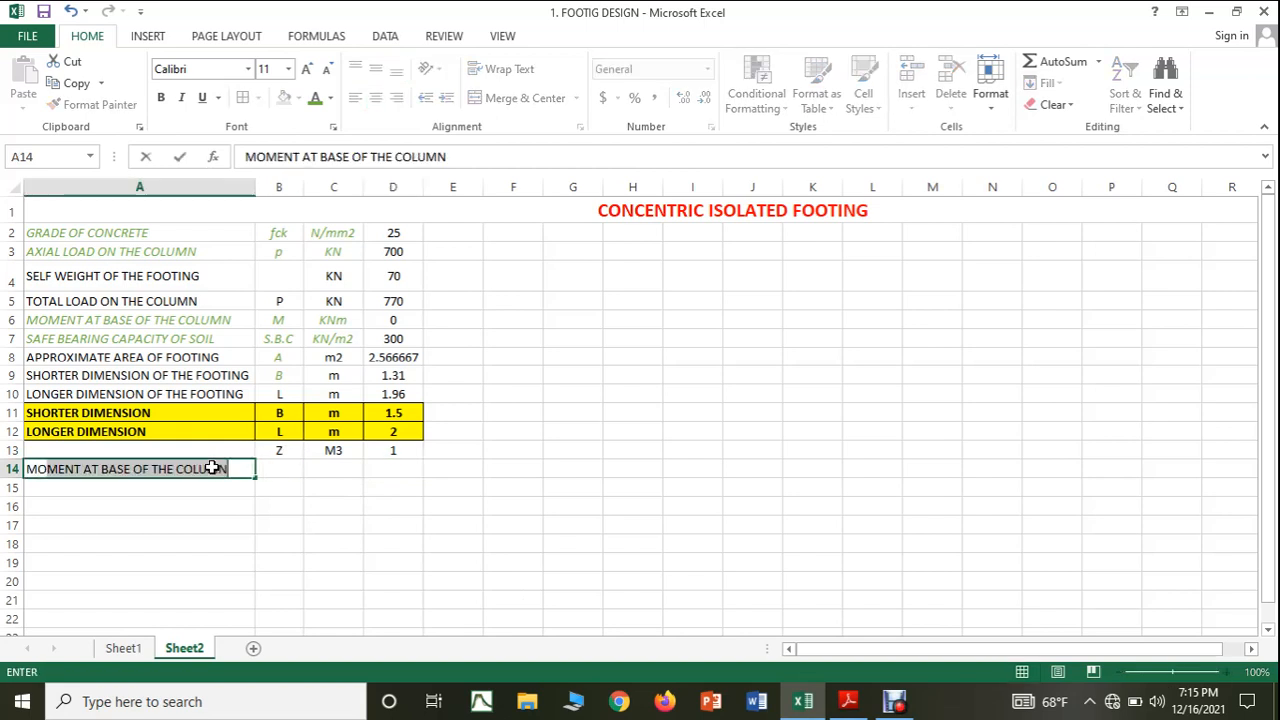
text( AT )
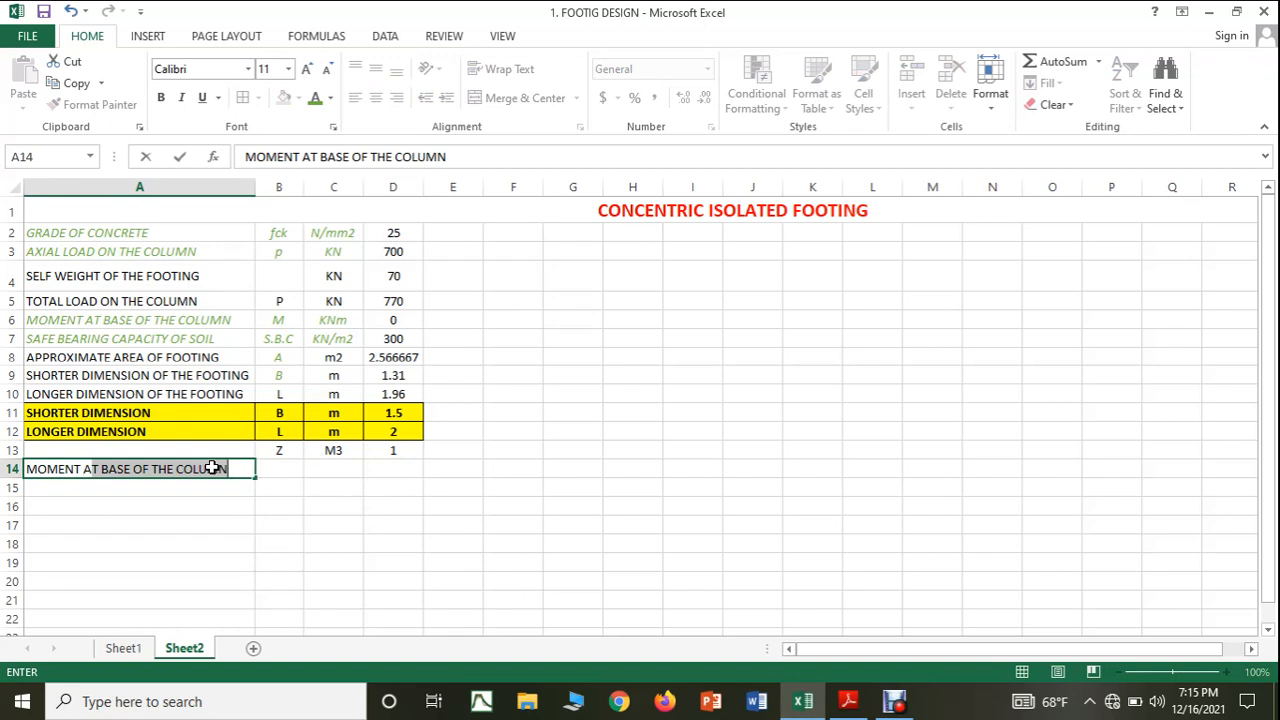
text(BASE/)
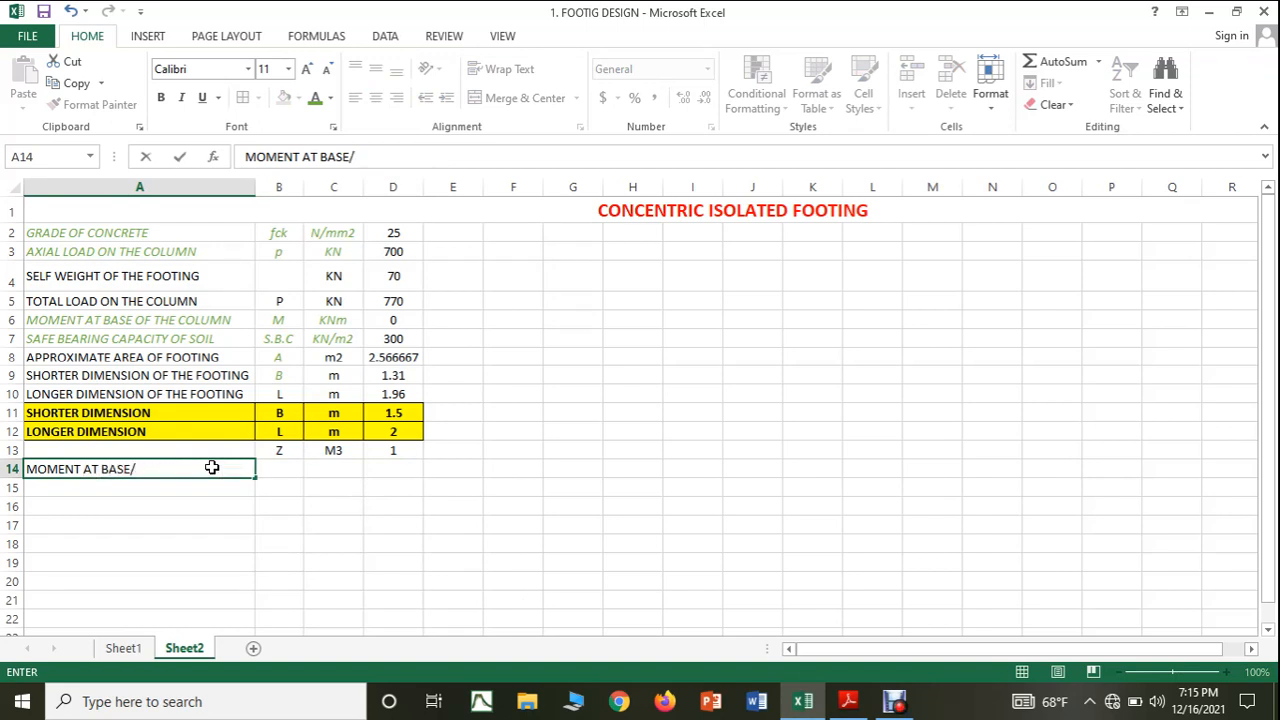
text(Z)
click(376, 561)
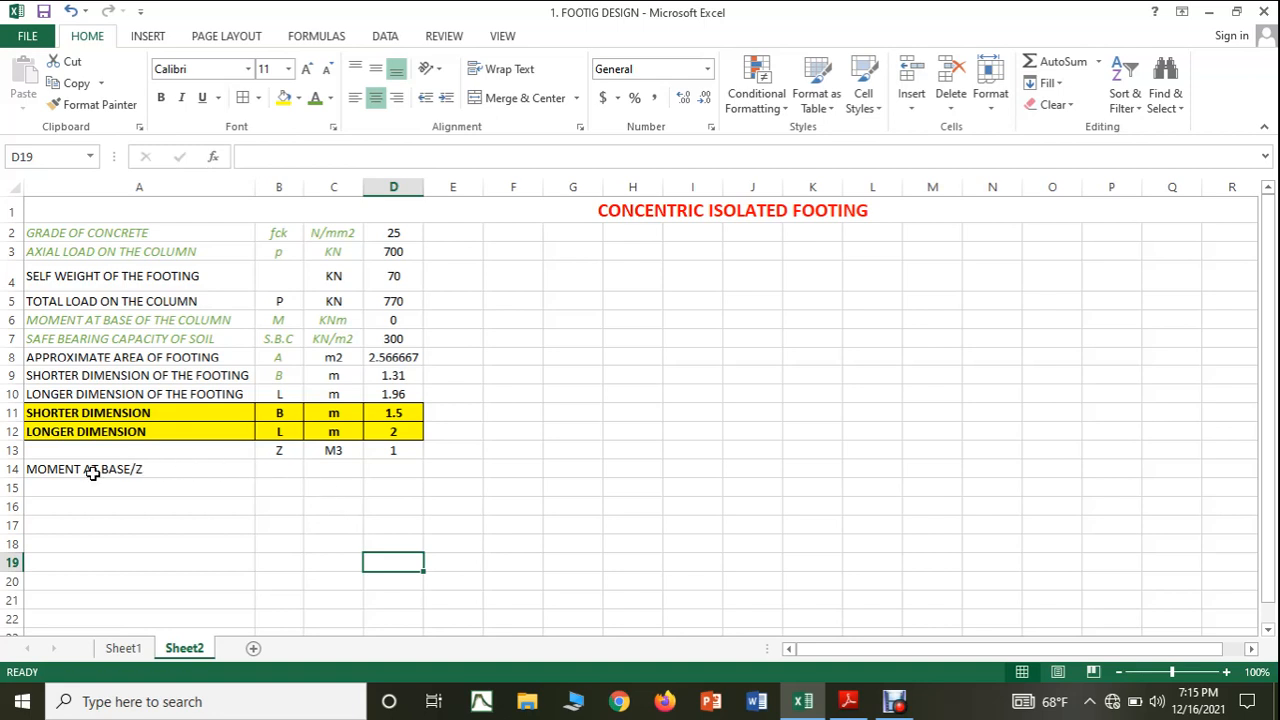
Enter the unit KN/m2 in cell C14 for the moment at base/Z row.
click(338, 468)
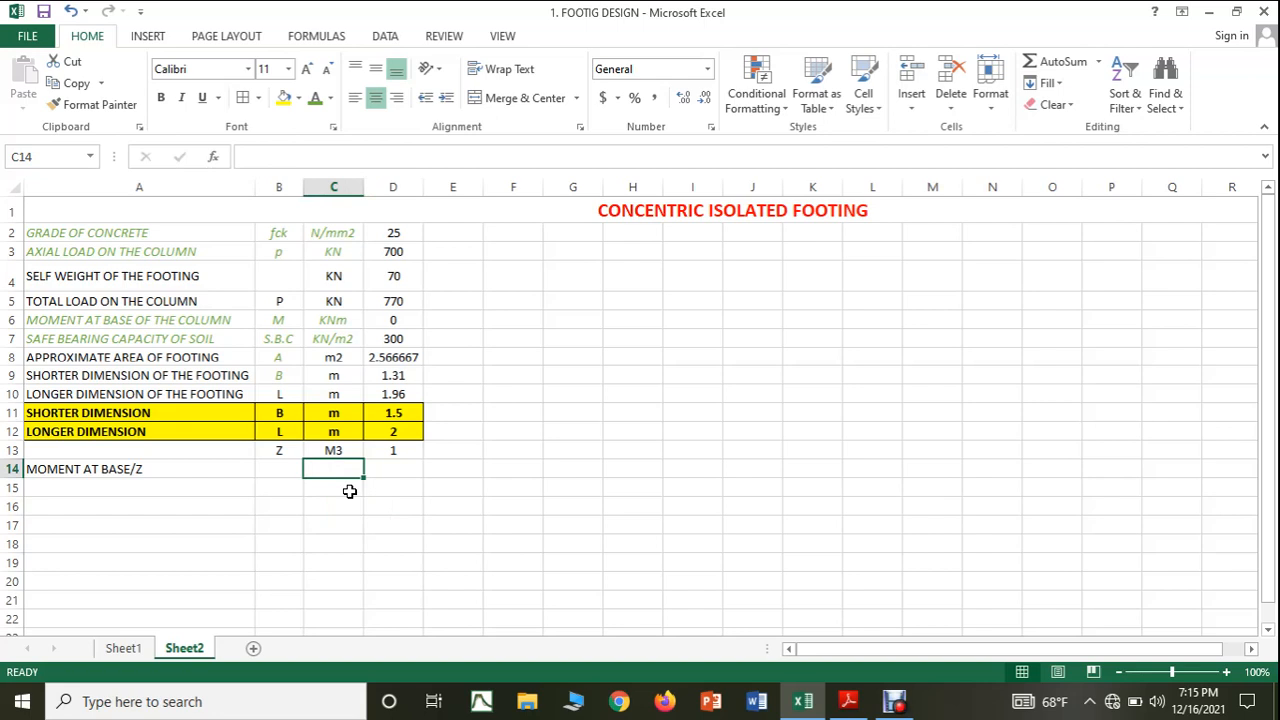
text(KN/m2)
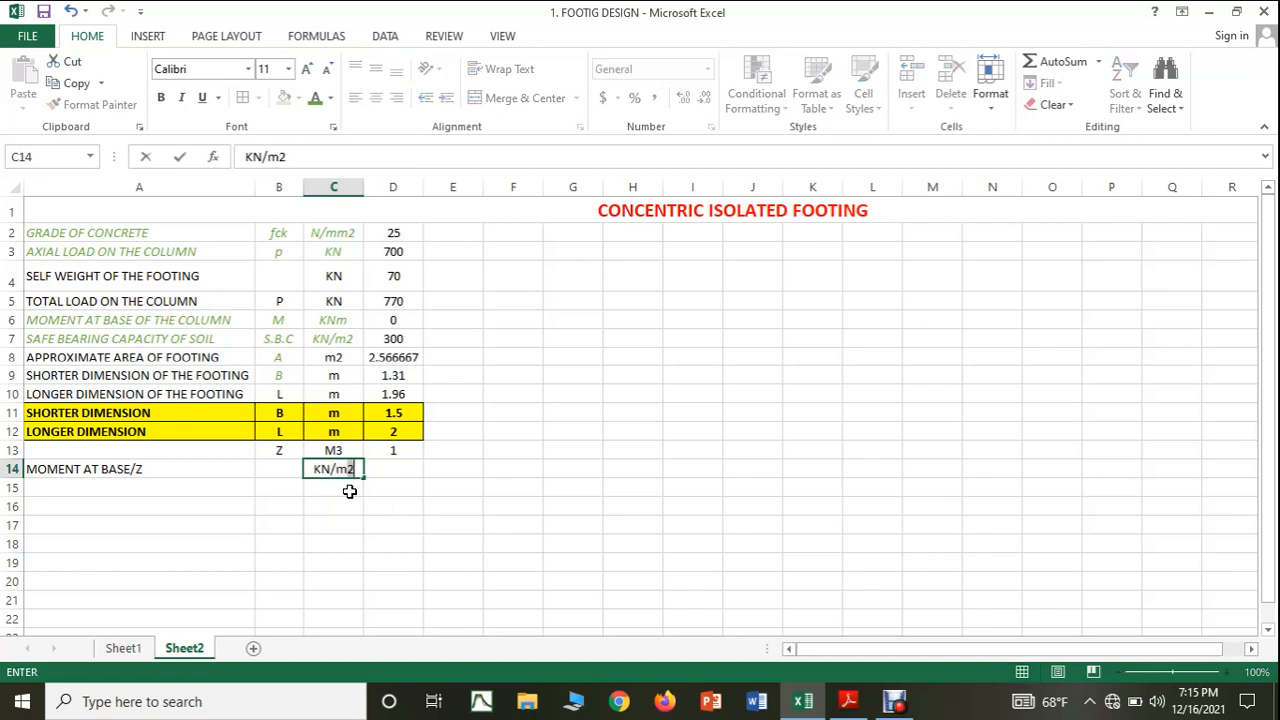
click(452, 504)
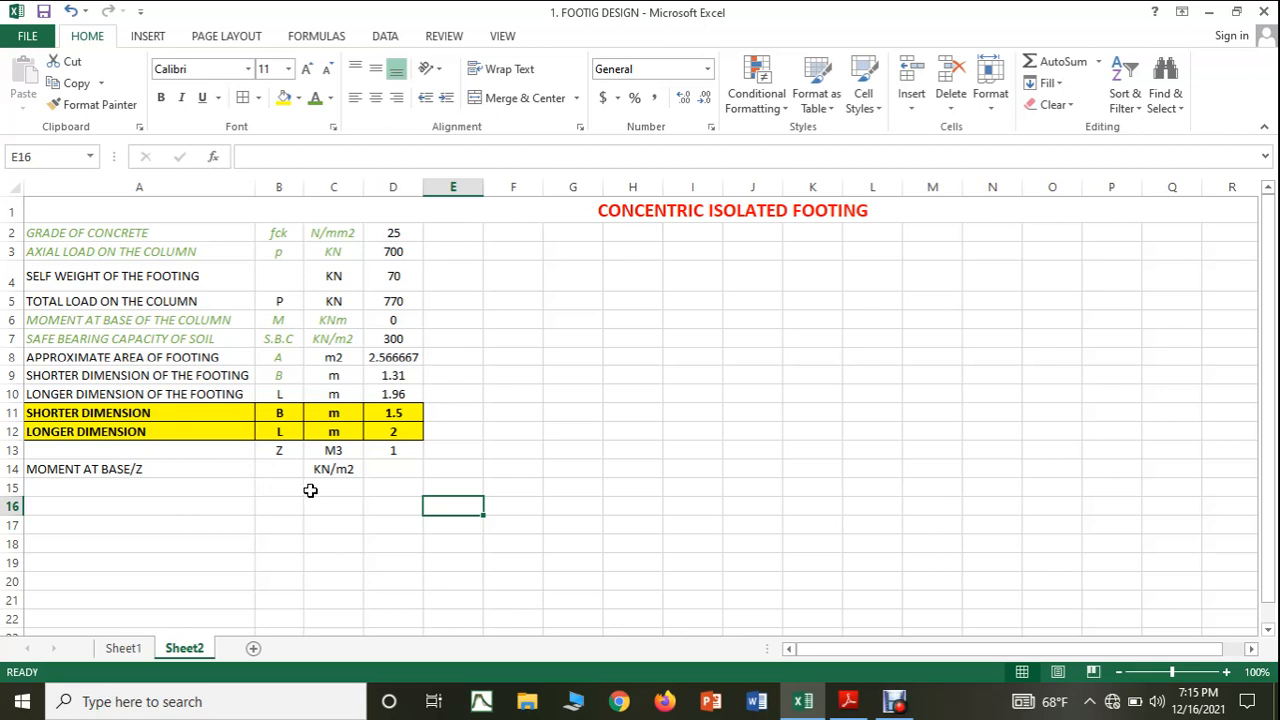
Calculate moment at base divided by Z in cell D14 with the formula =(D6/D13).
click(406, 470)
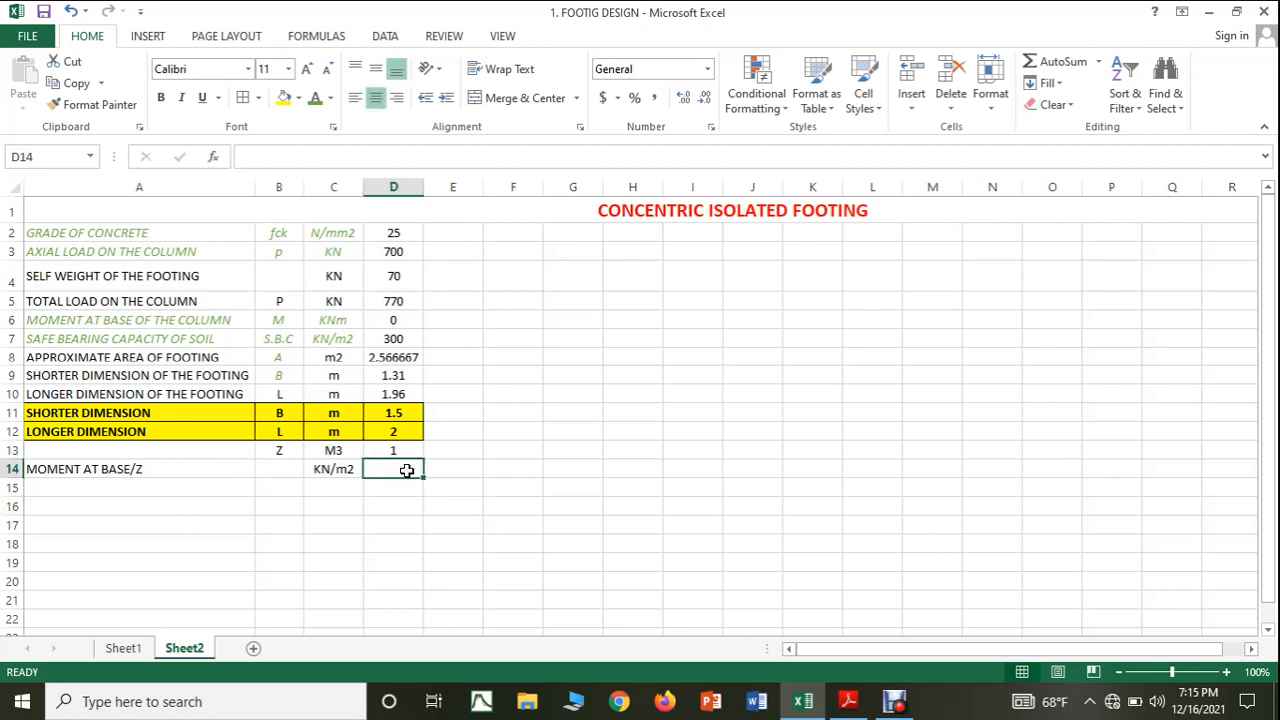
text(=)
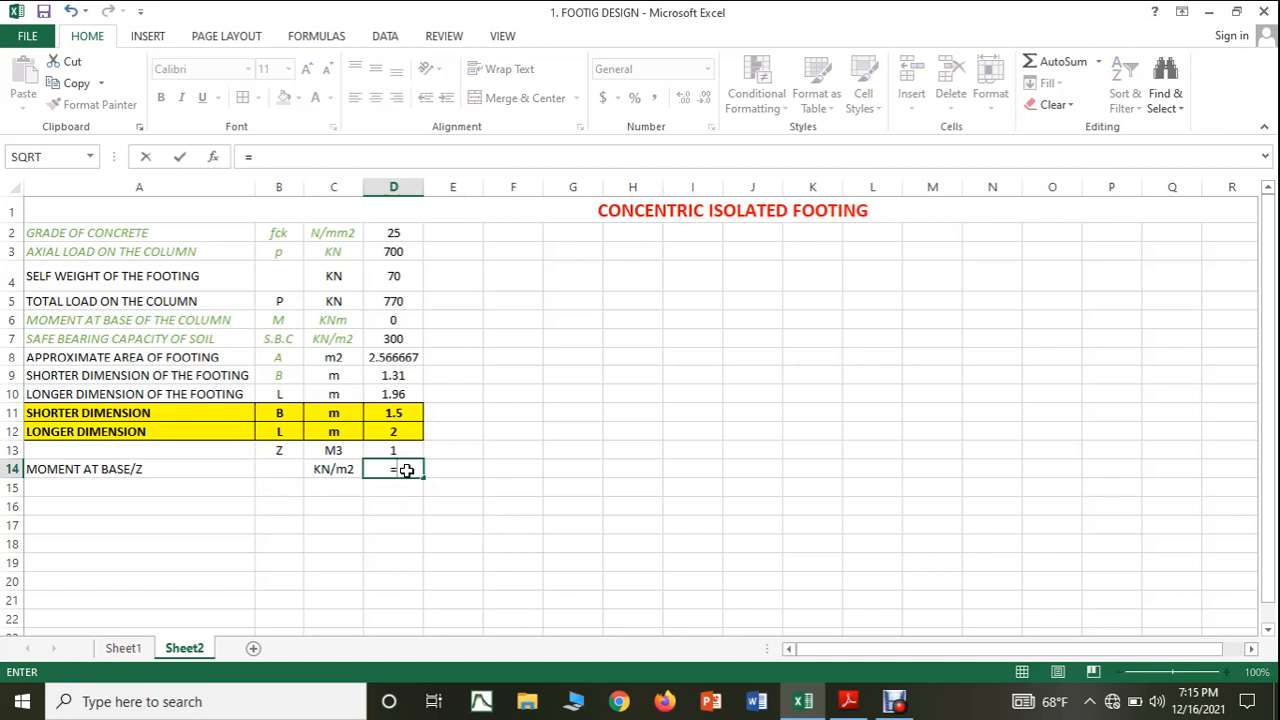
text(()
click(385, 320)
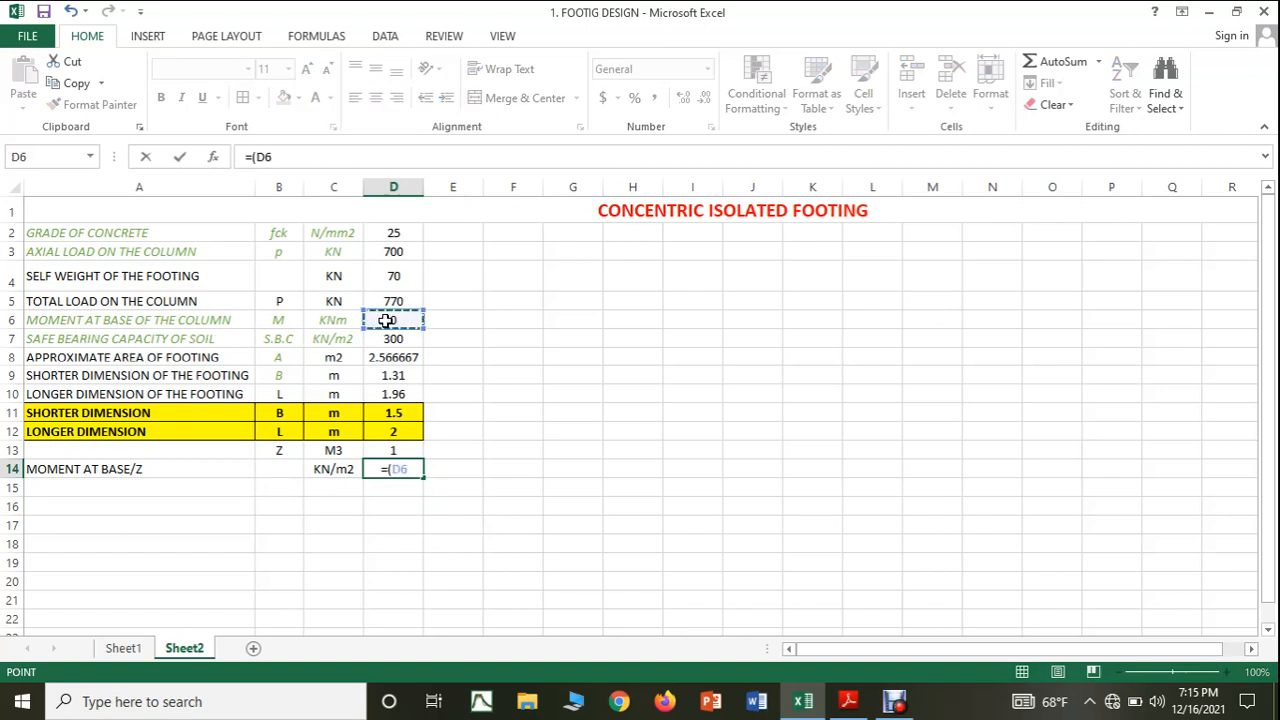
text(/)
click(387, 450)
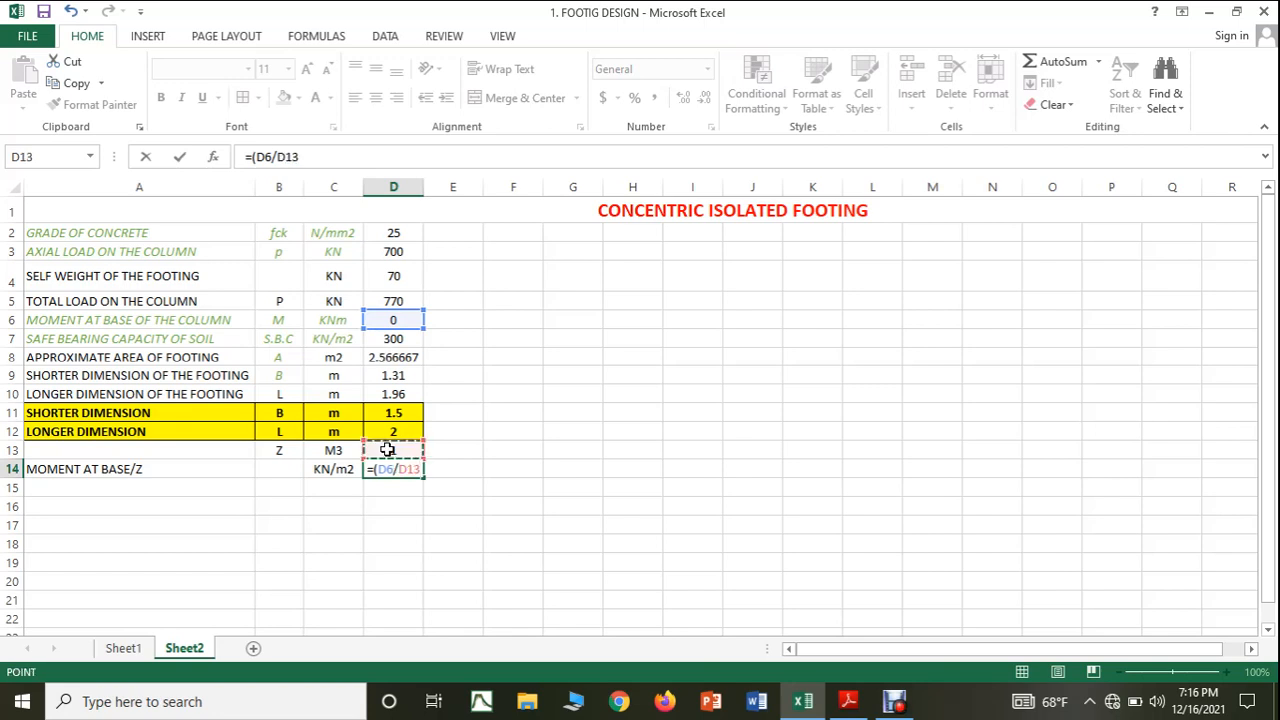
text())
key(Return)
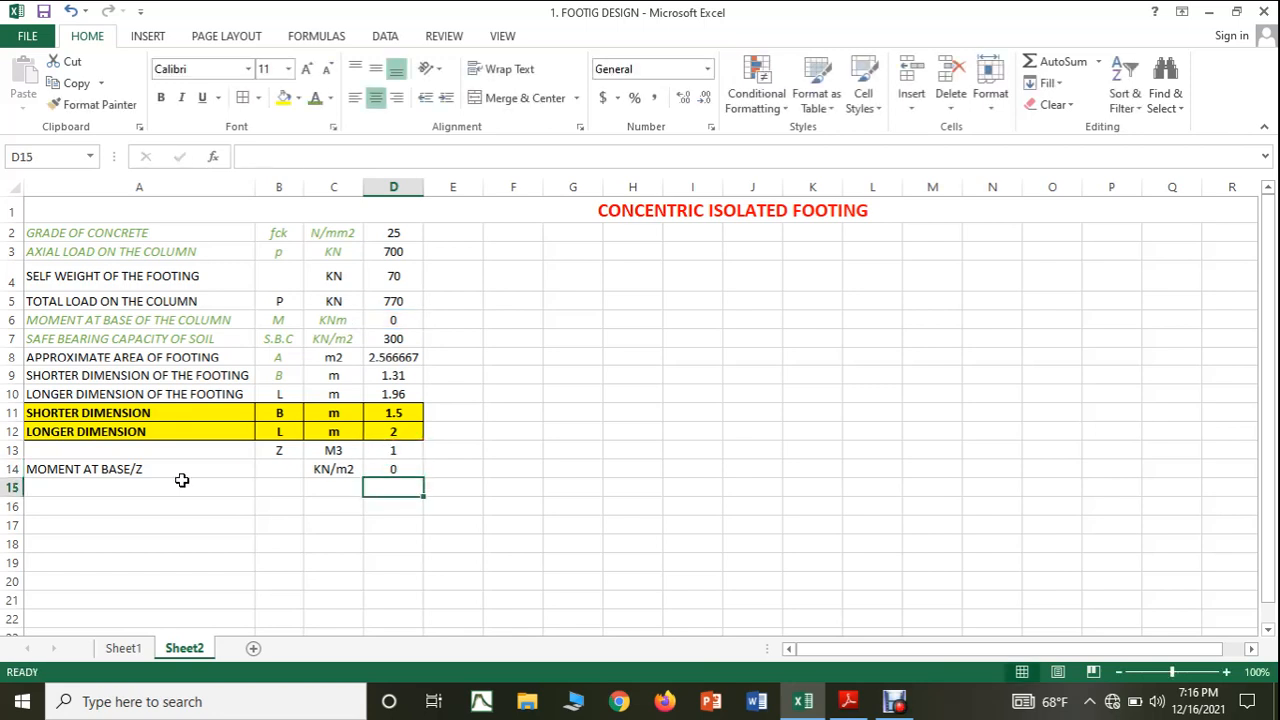
Consult the axial load over area term in the PDF notes and label Excel cell A15 as TOTAL LOAD/AREA OF THE FOOTING.
click(848, 701)
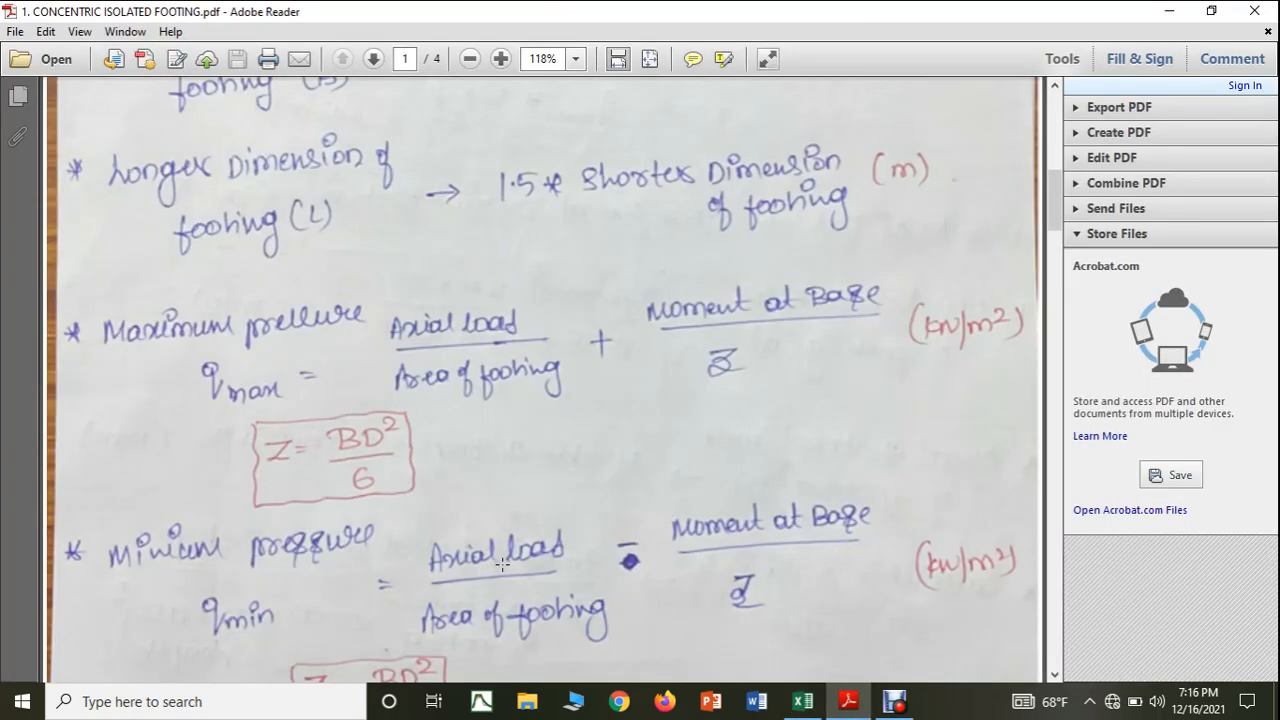
scroll(502, 563, down, 1)
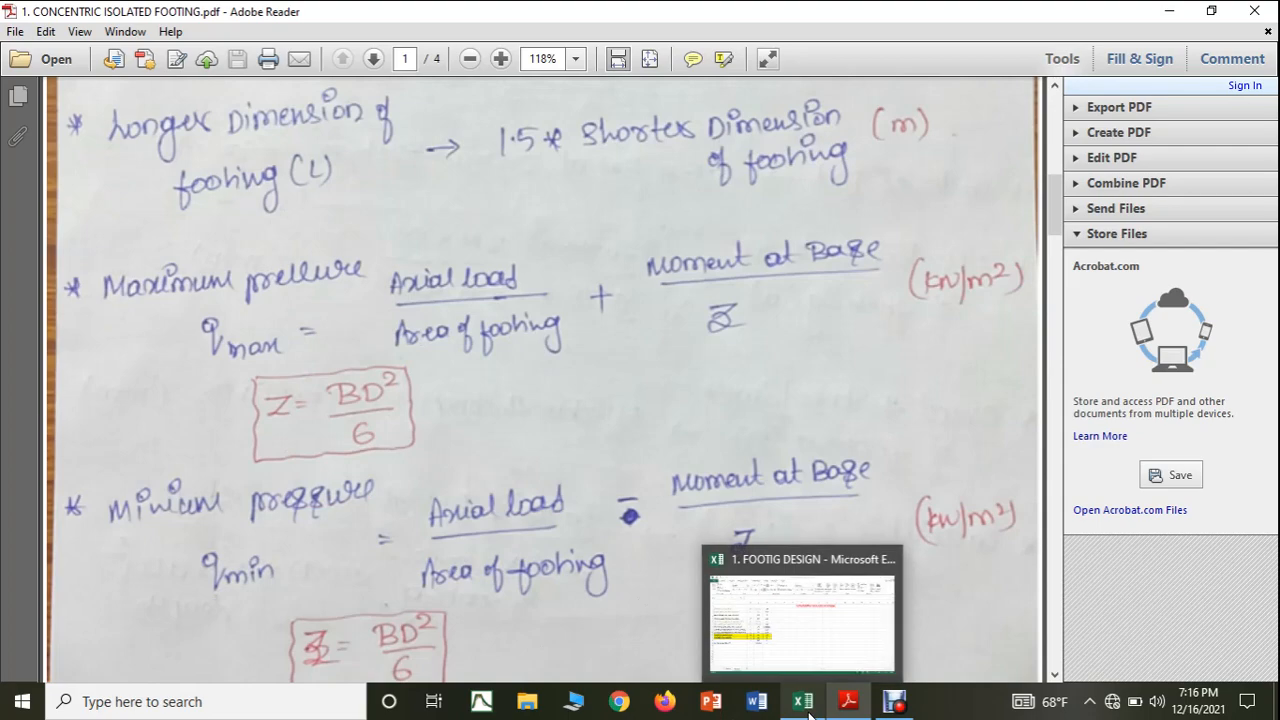
click(806, 708)
click(113, 484)
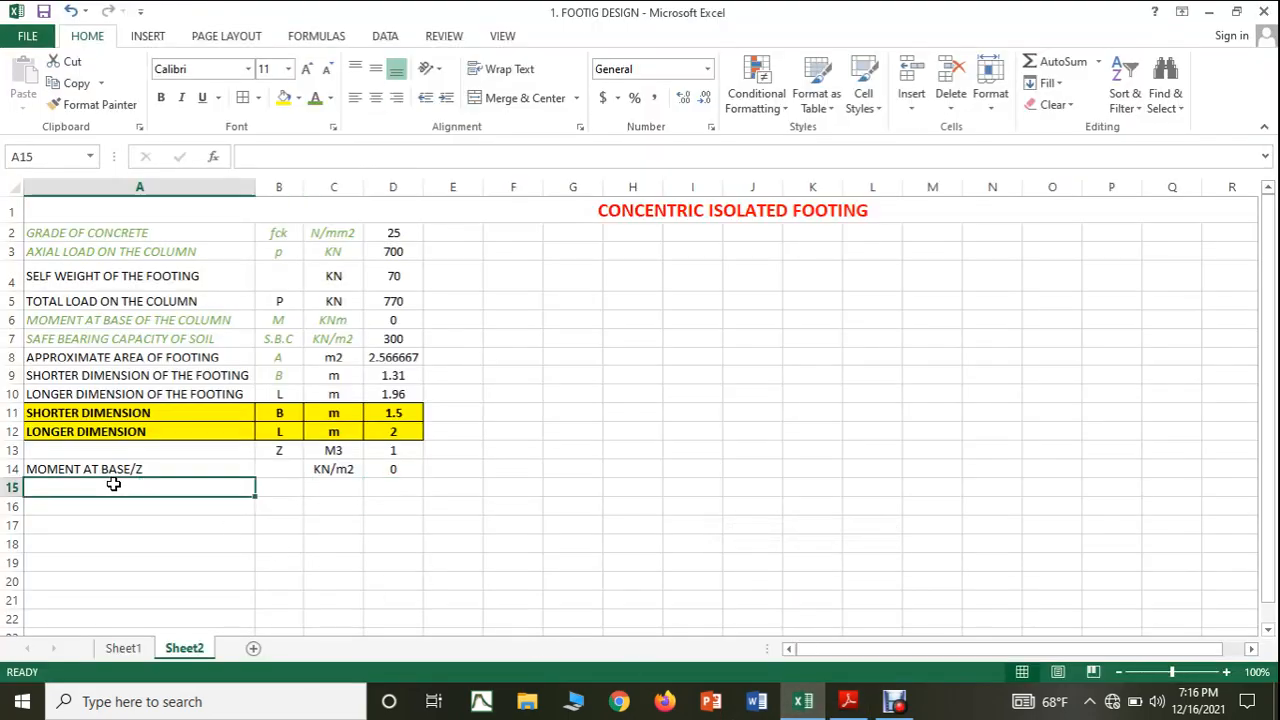
text(TOT)
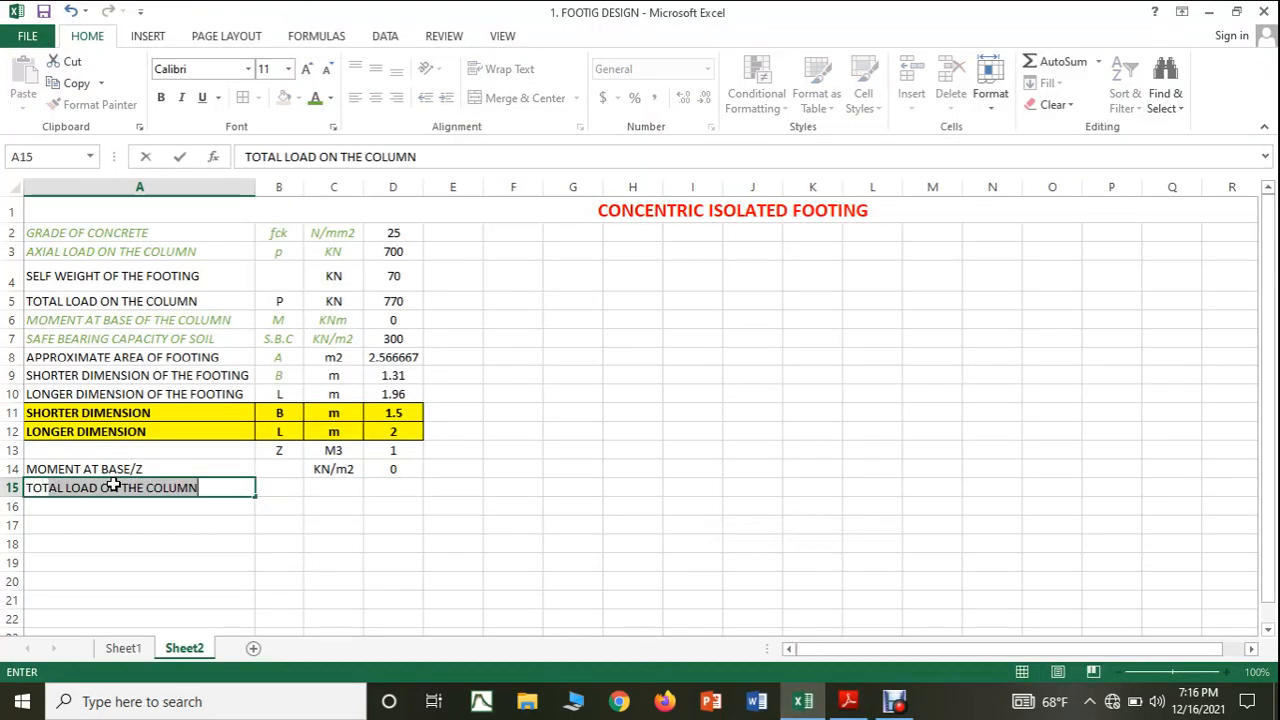
text(AL LOAD/)
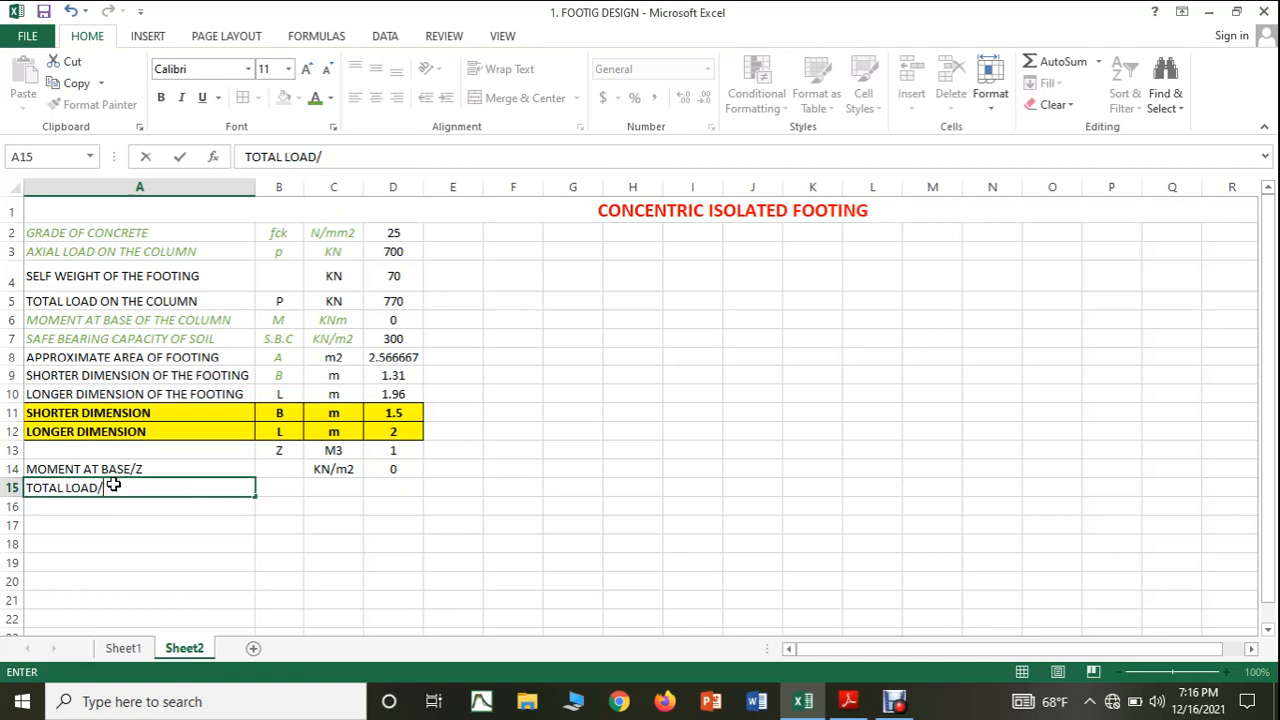
text(AREA OF THE)
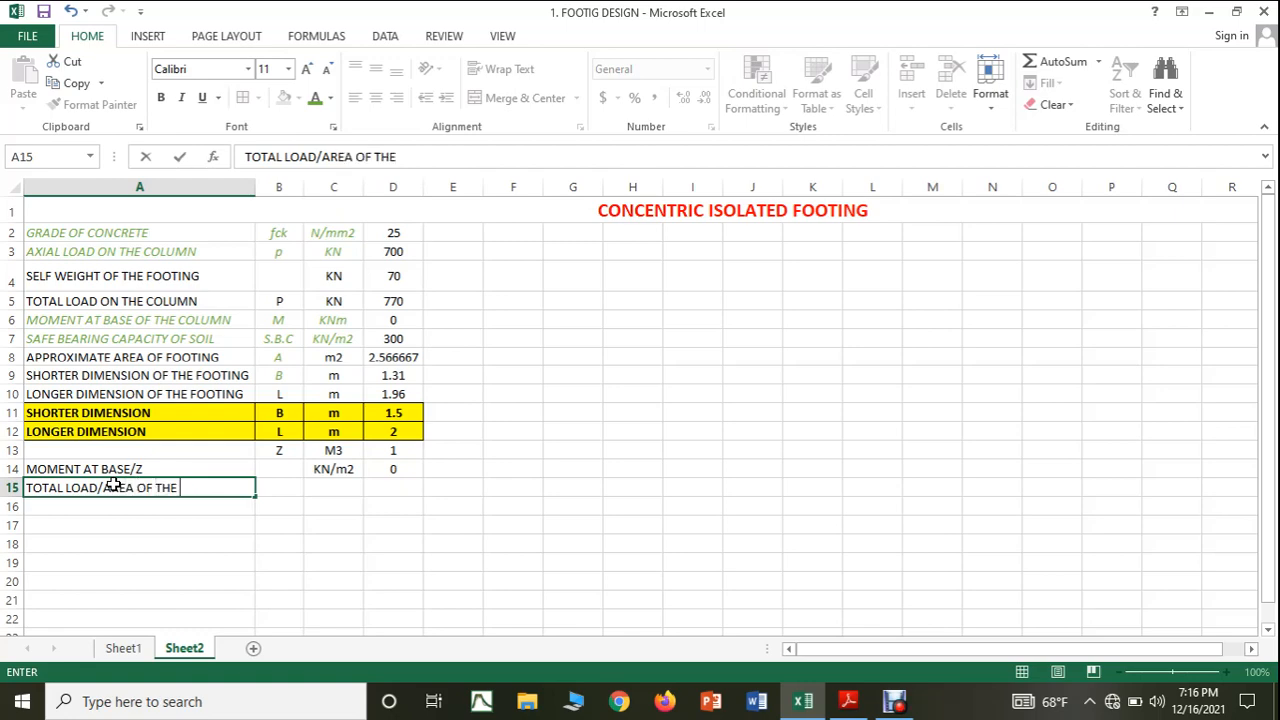
text( FOOTING)
click(190, 556)
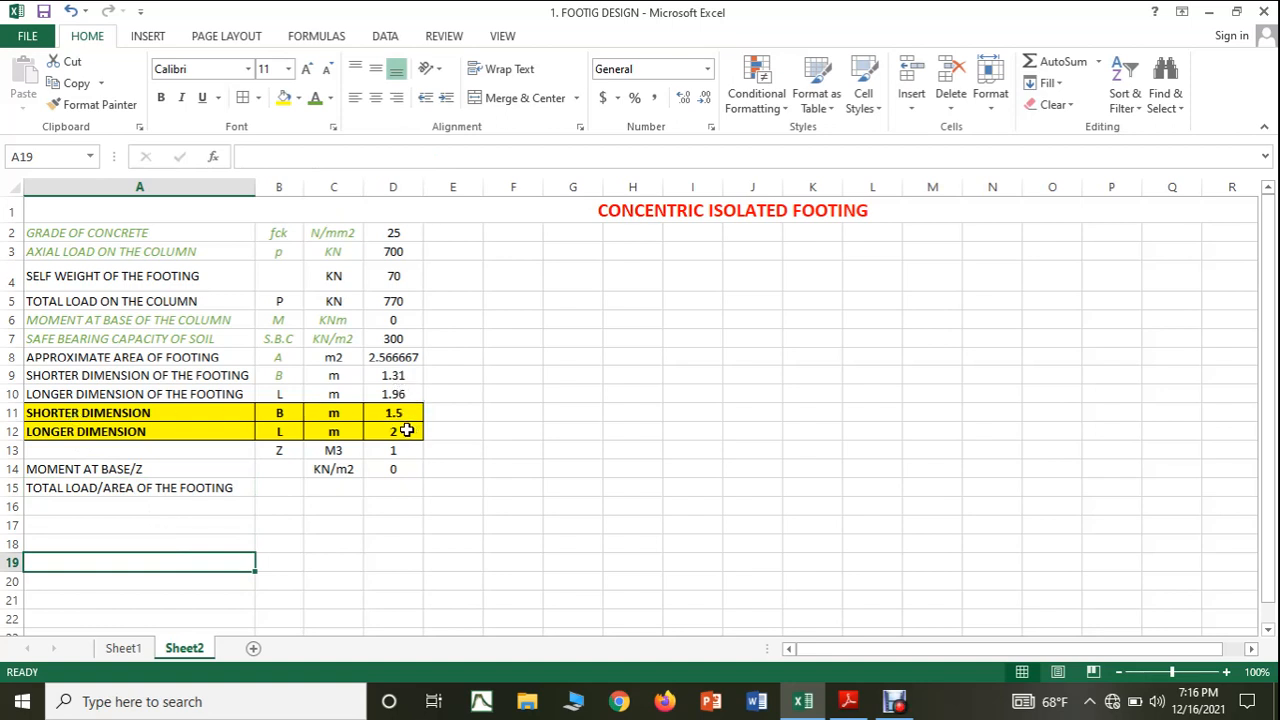
Insert a new row above row 13, below LONGER DIMENSION, and label its cell A13 as FINAL FOOTING AREA.
right_click(5, 450)
click(45, 300)
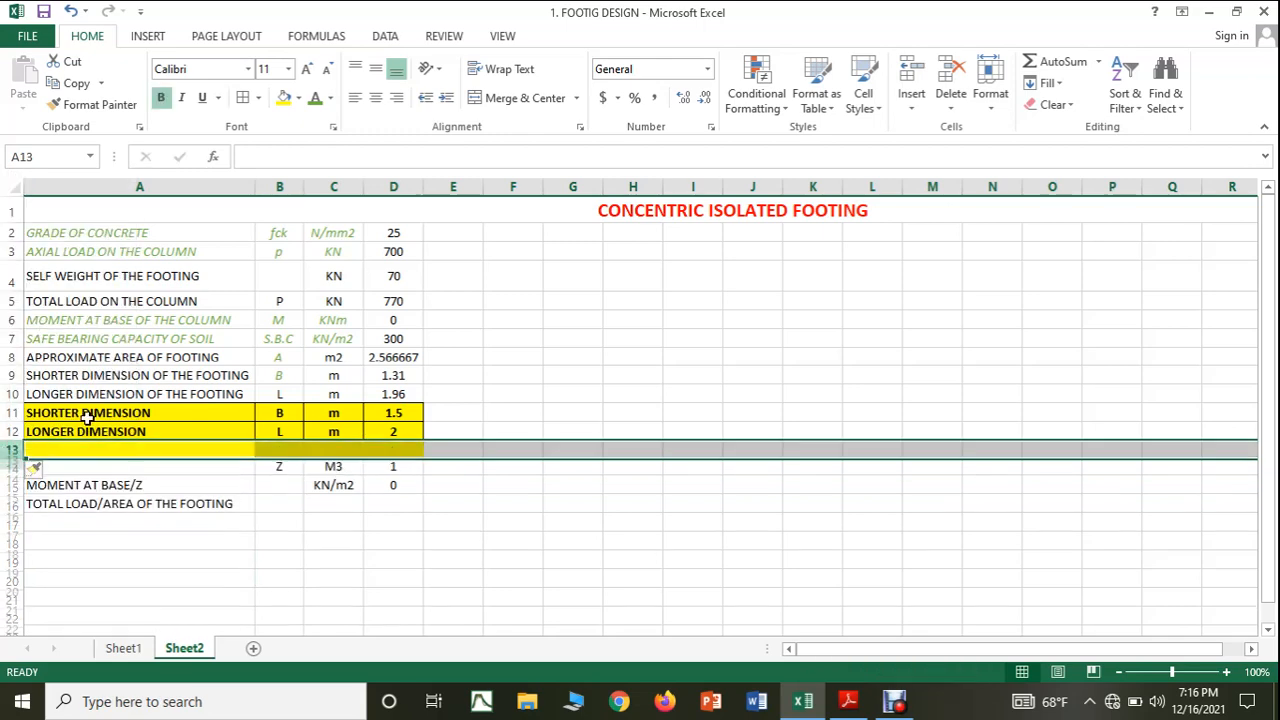
click(100, 450)
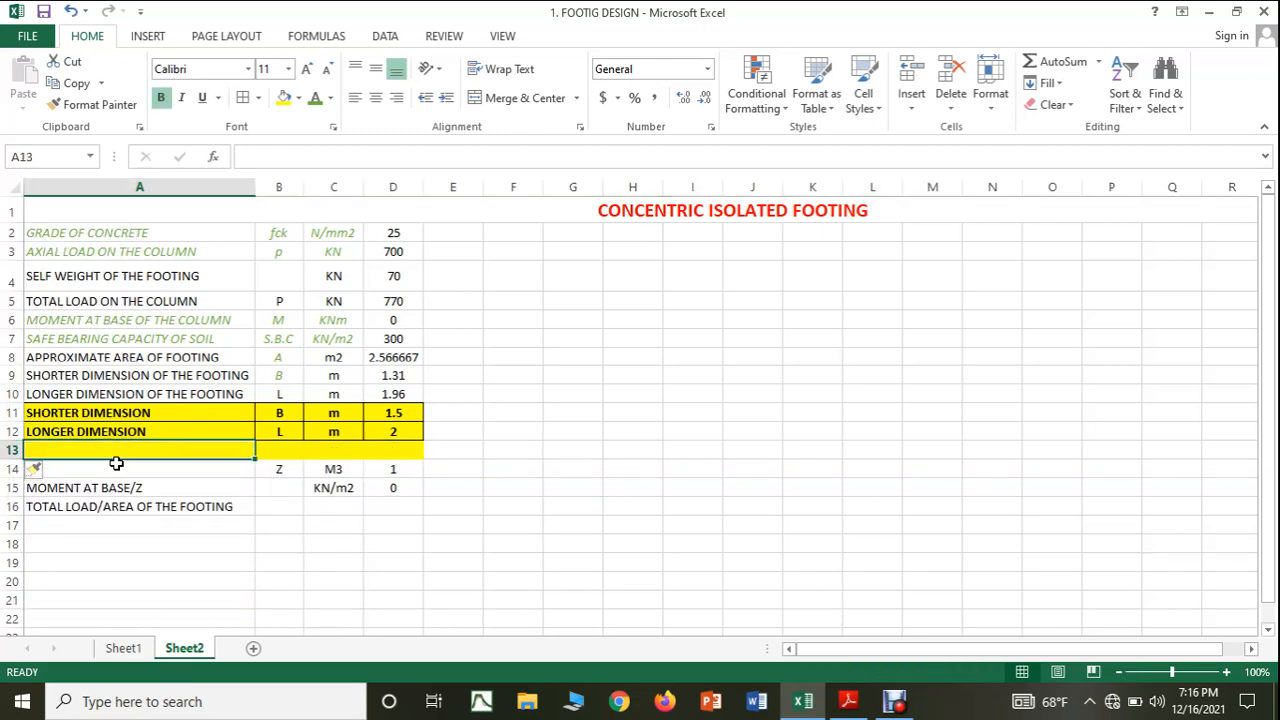
text(FINA)
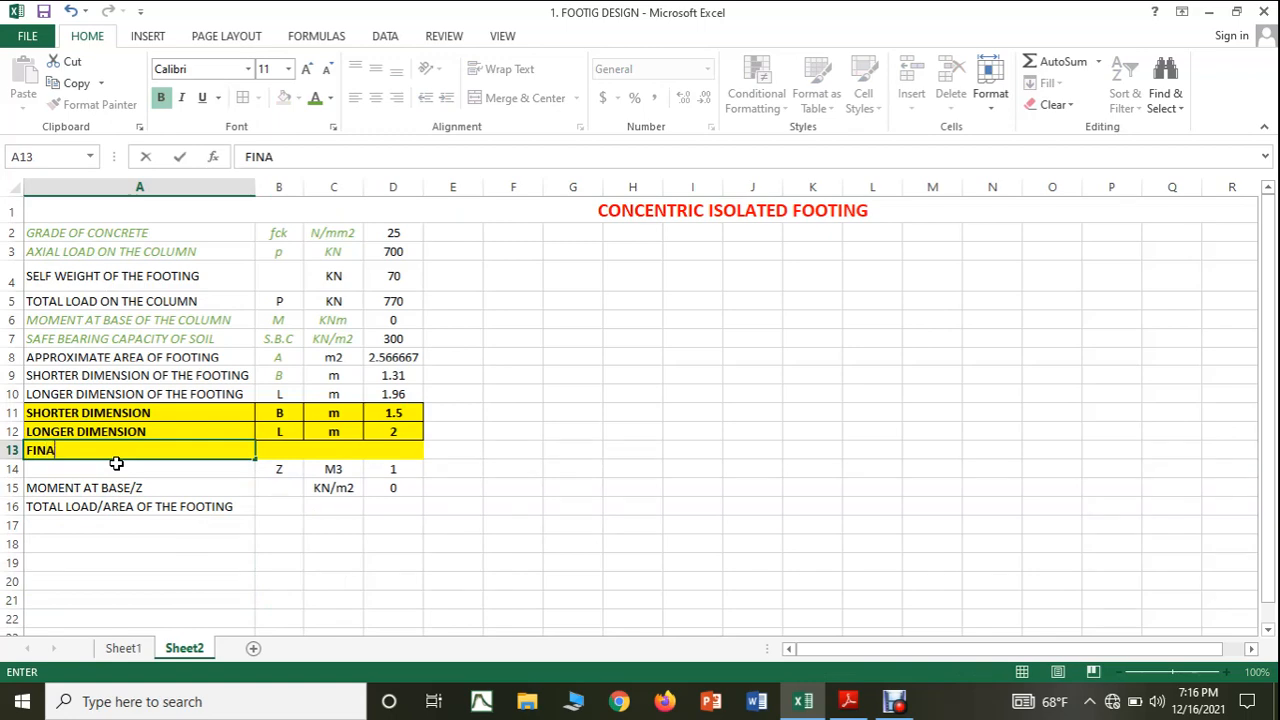
text(L FOOTING AREA)
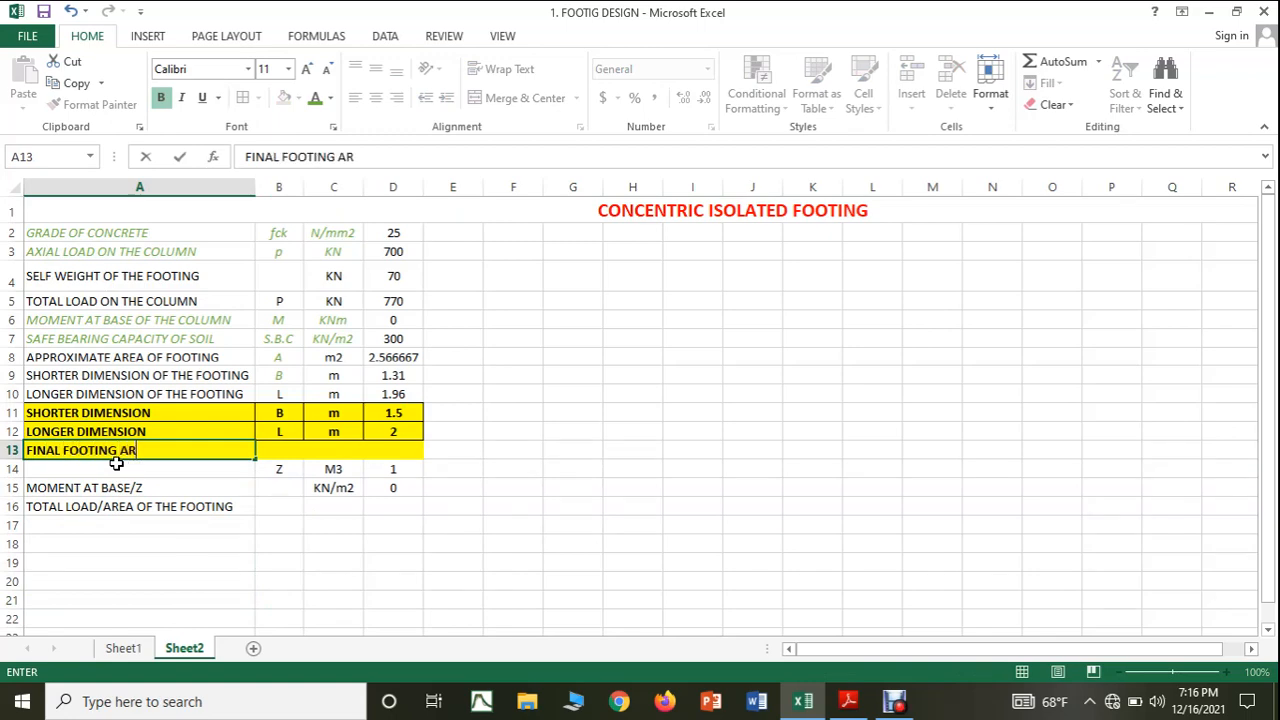
Enter the symbol A' in cell B13 and the unit m2 in cell C13 for the final footing area.
click(283, 450)
text(m2)
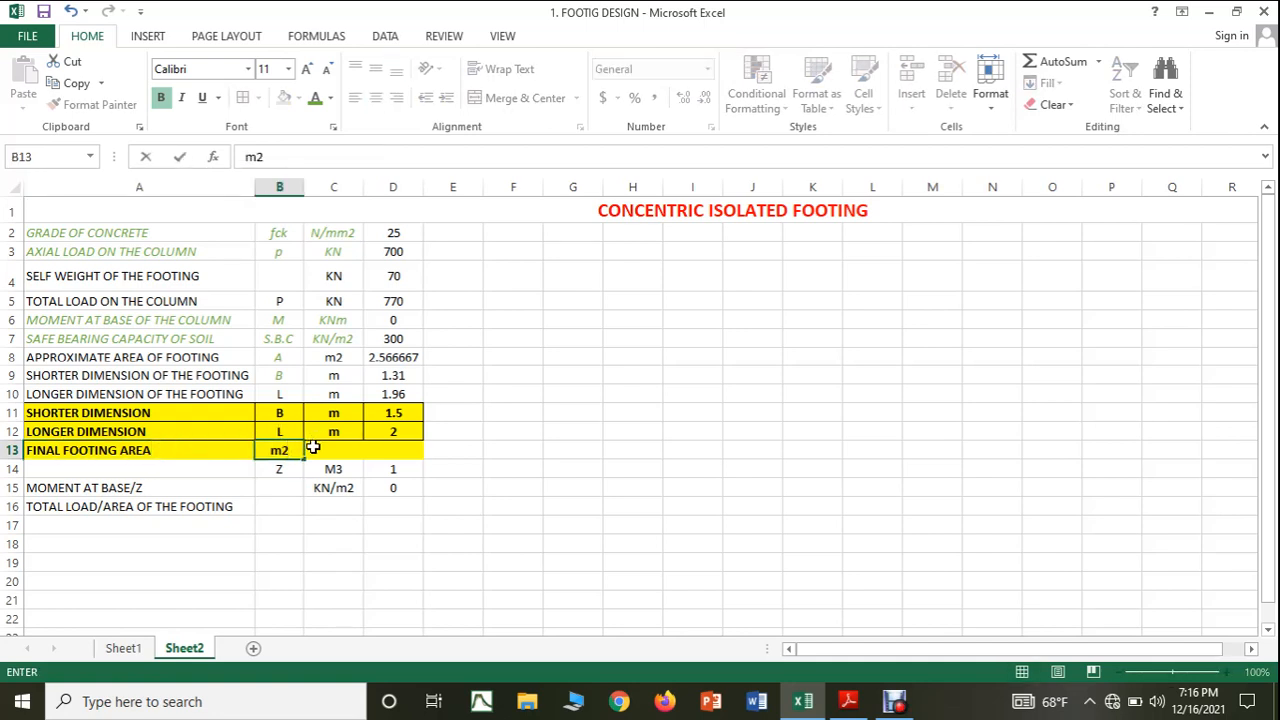
key(BackSpace)
key(BackSpace)
text(A')
click(326, 455)
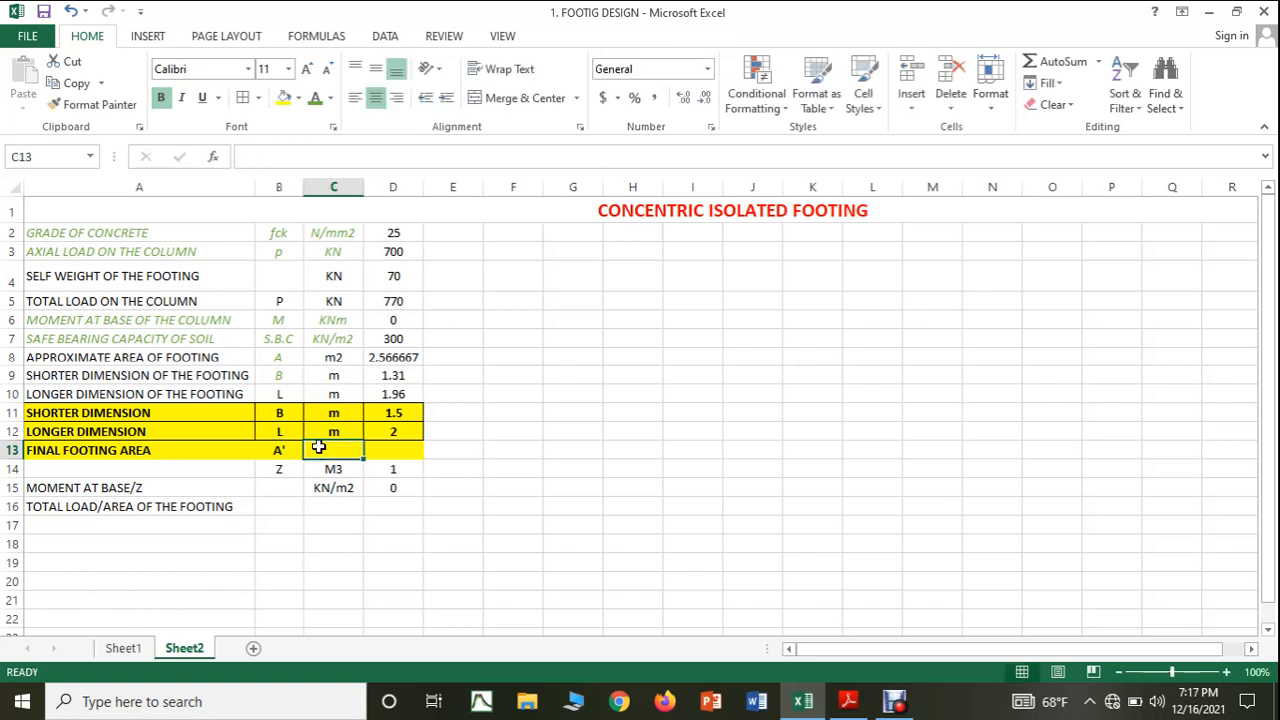
text(m2)
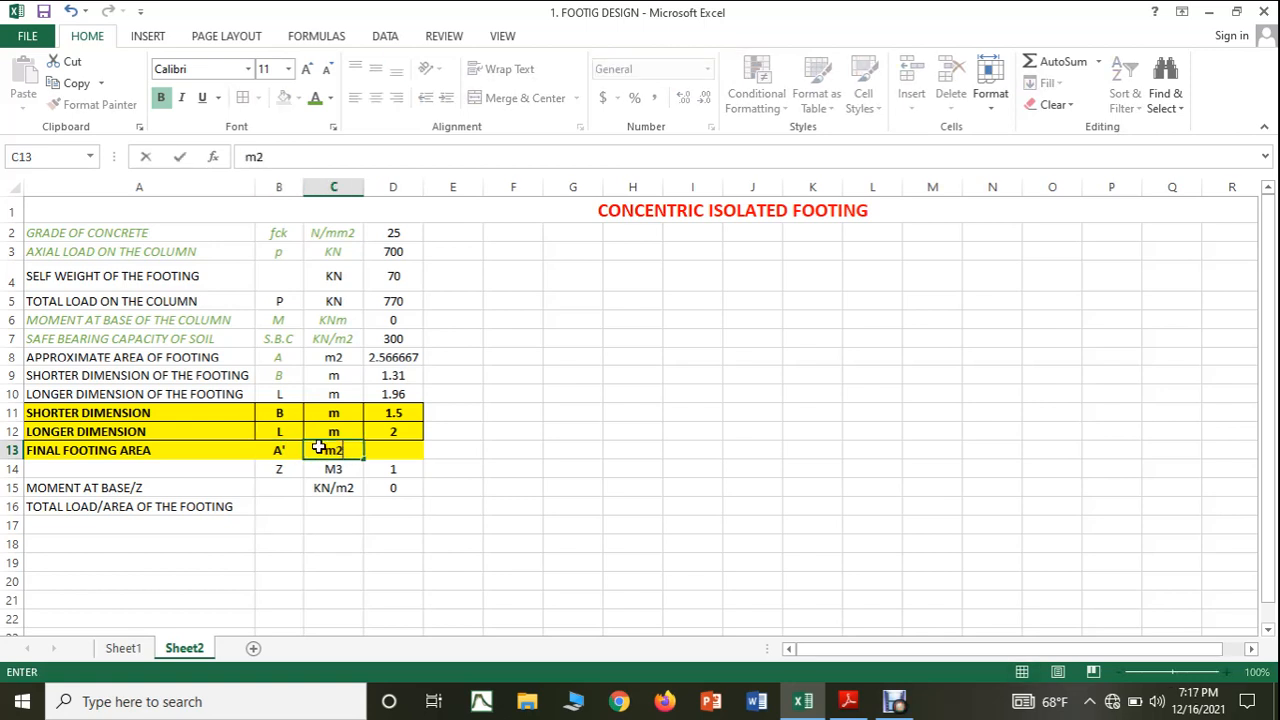
Calculate the final footing area in cell D13 with the formula =(D11*D12) and add borders to cells A13:D13.
click(410, 450)
text(=()
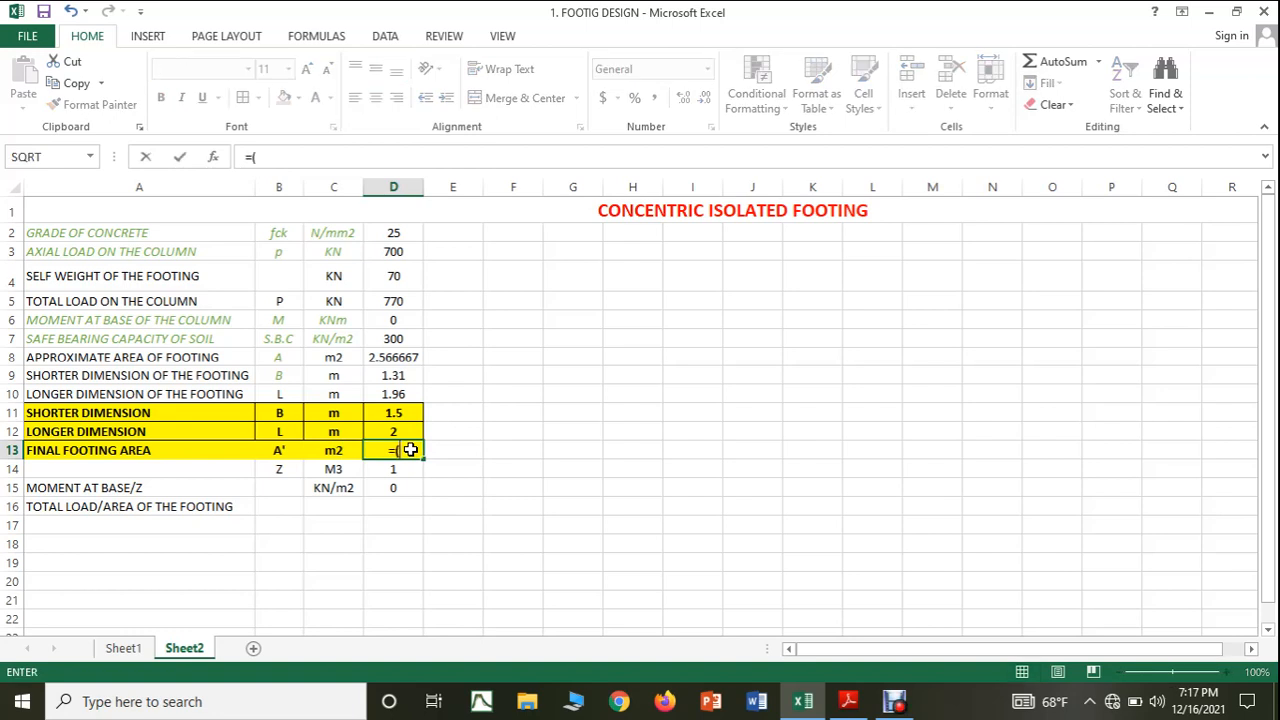
click(380, 418)
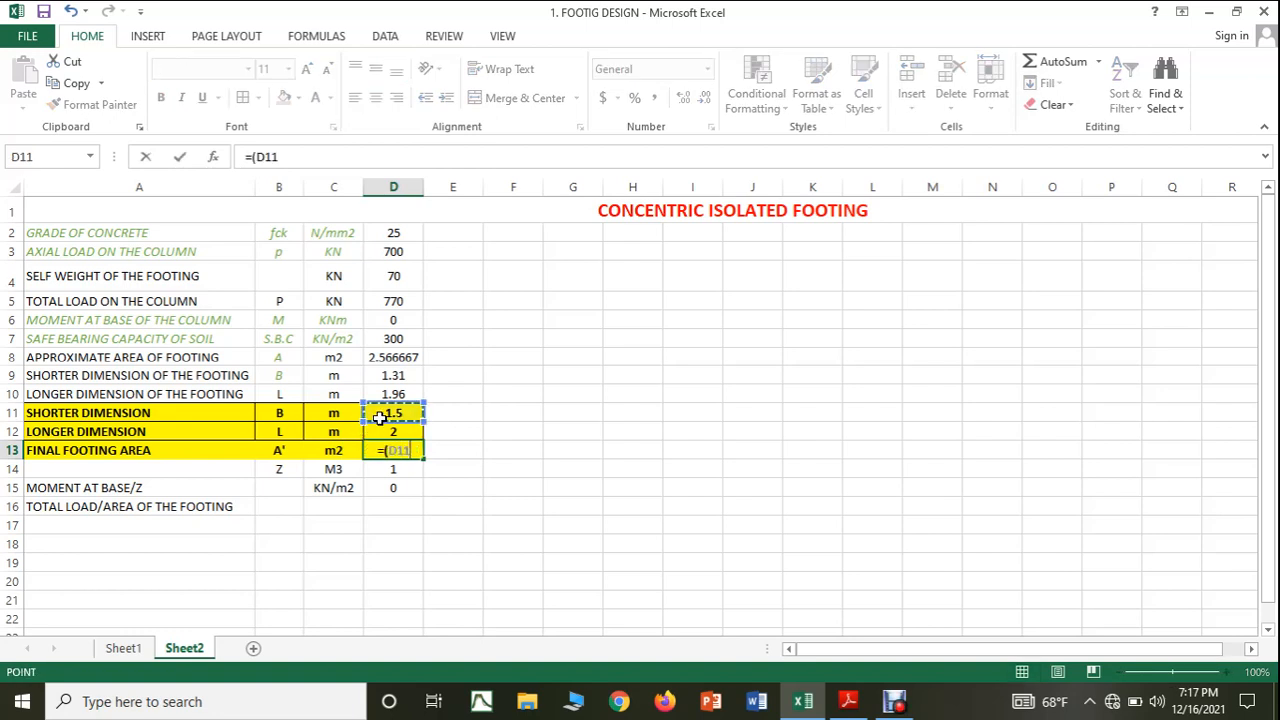
text(*)
click(385, 431)
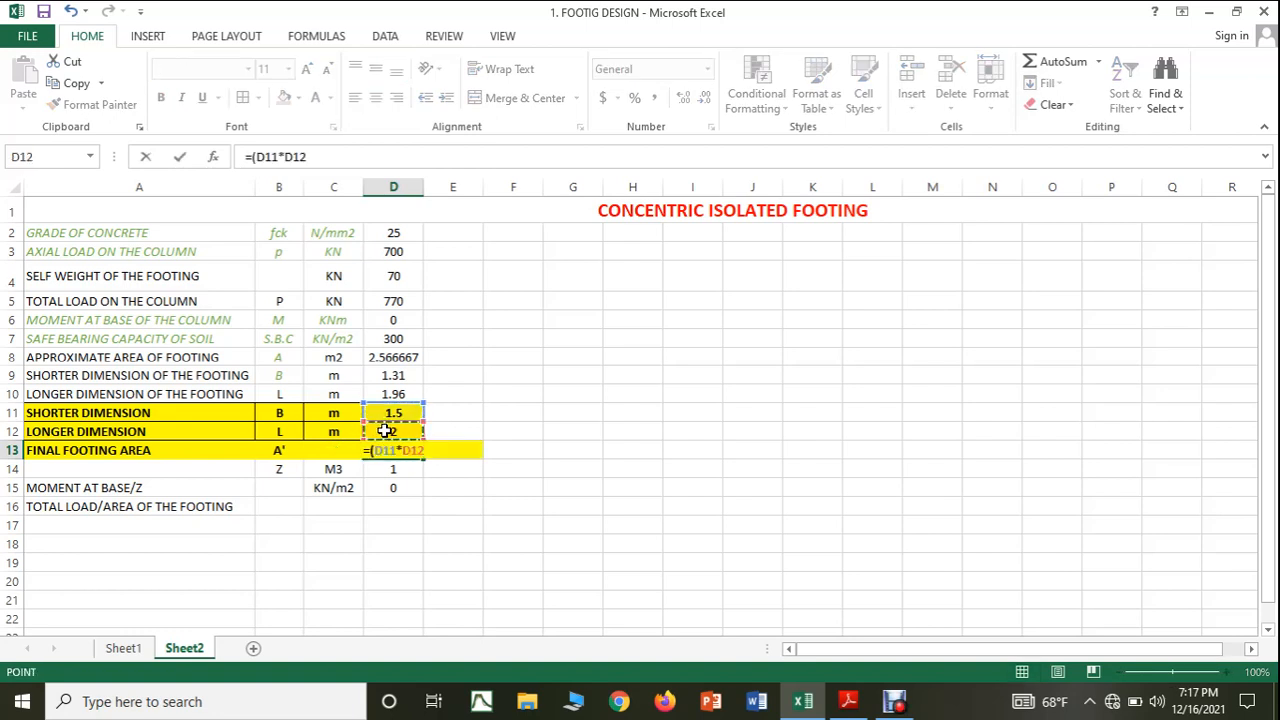
text())
key(Return)
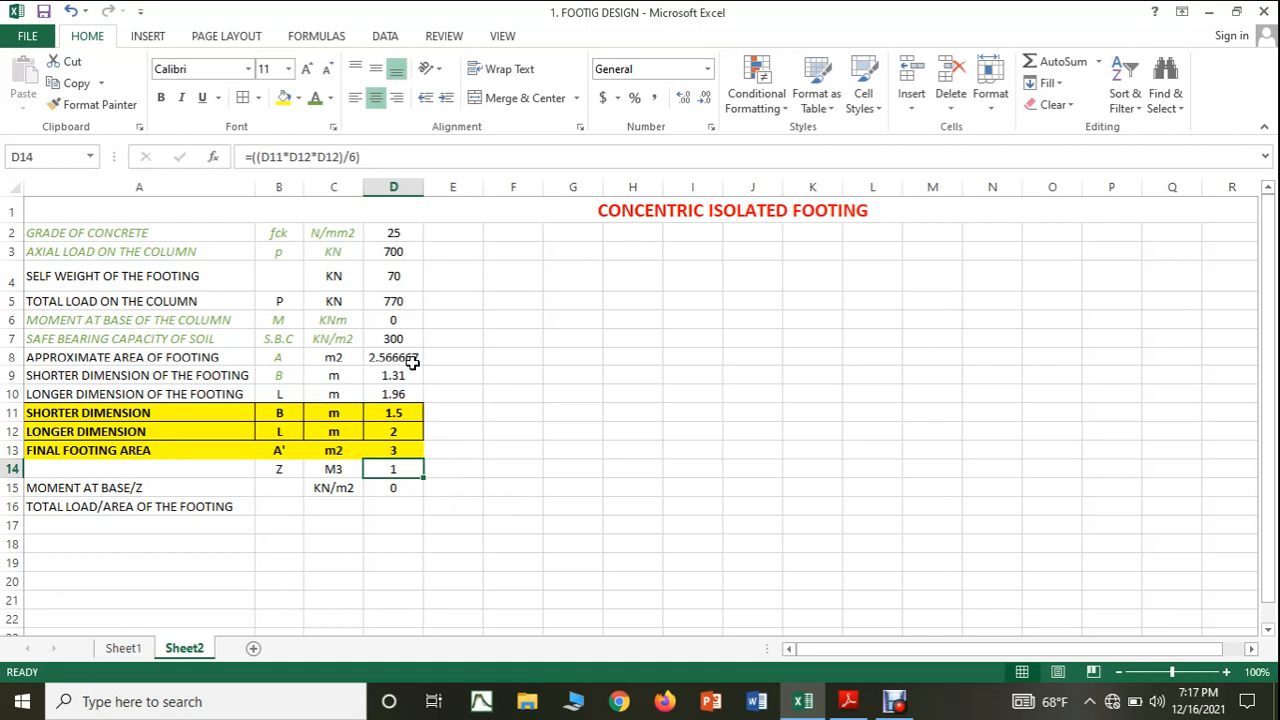
drag(122, 453, 390, 453)
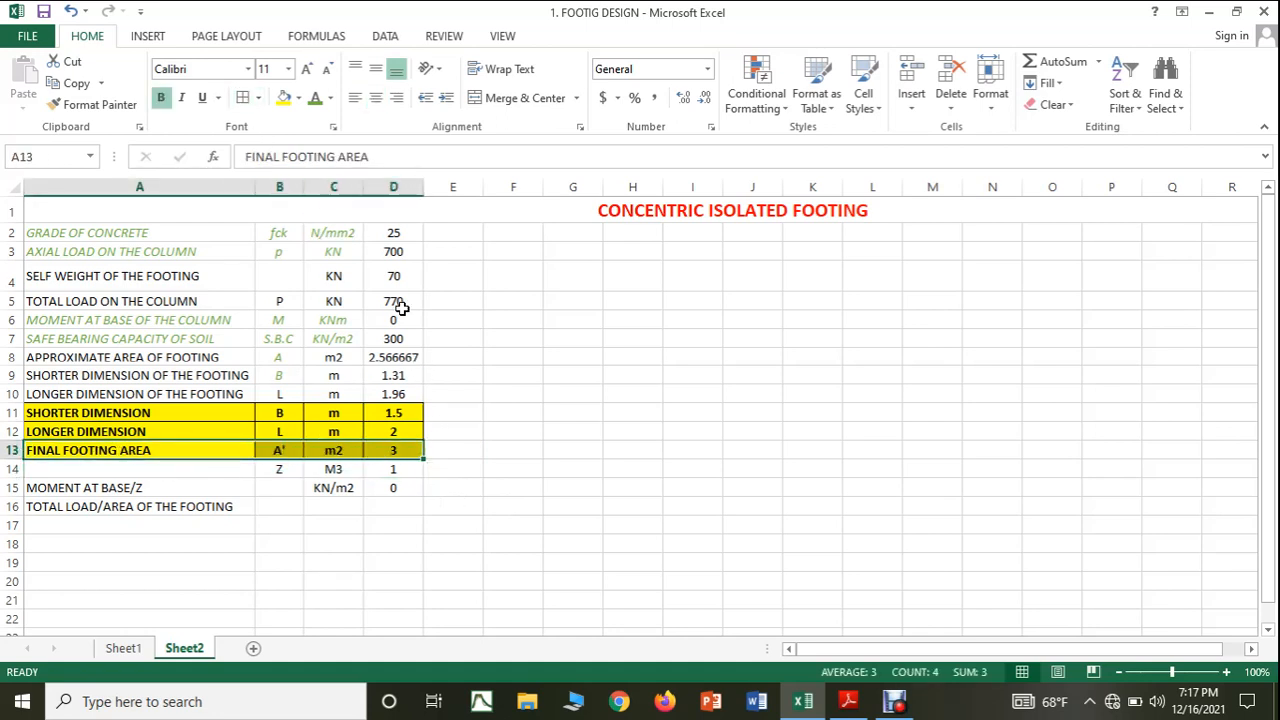
click(513, 412)
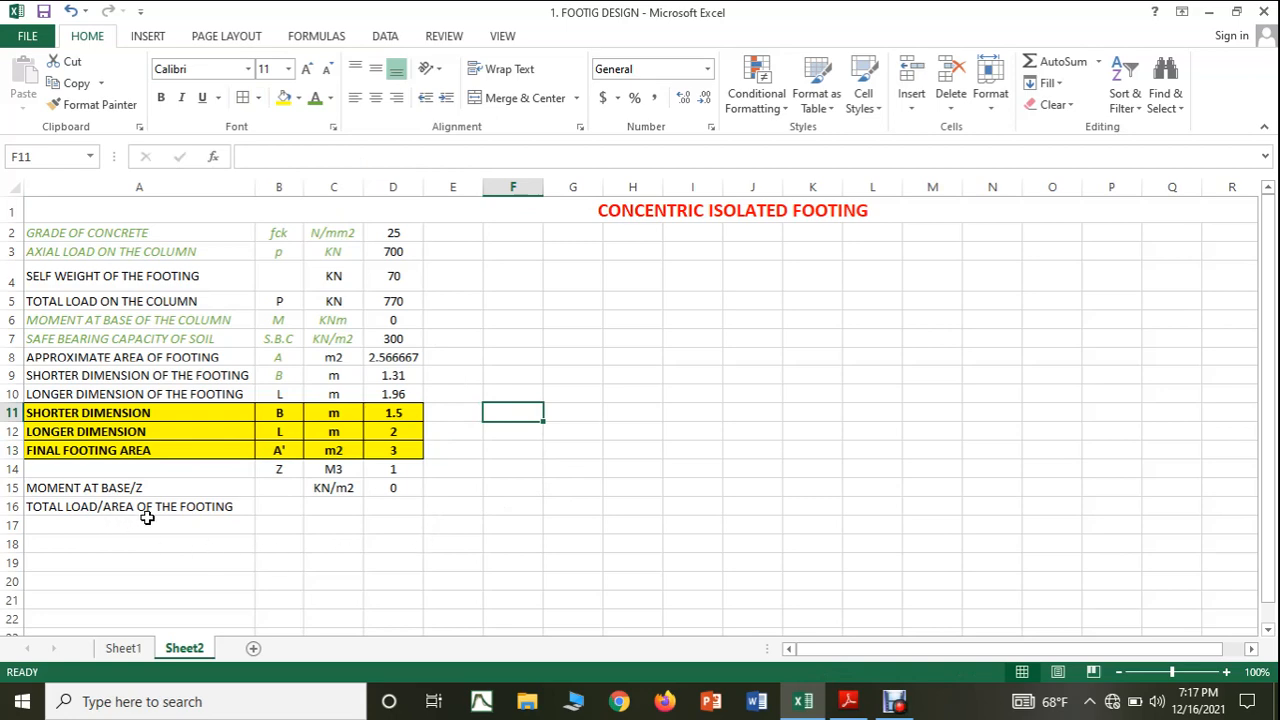
Change the label in cell A16 to TOTAL LOAD/FINALAREA OF THE FOOTING and widen column A to fit it.
double_click(104, 512)
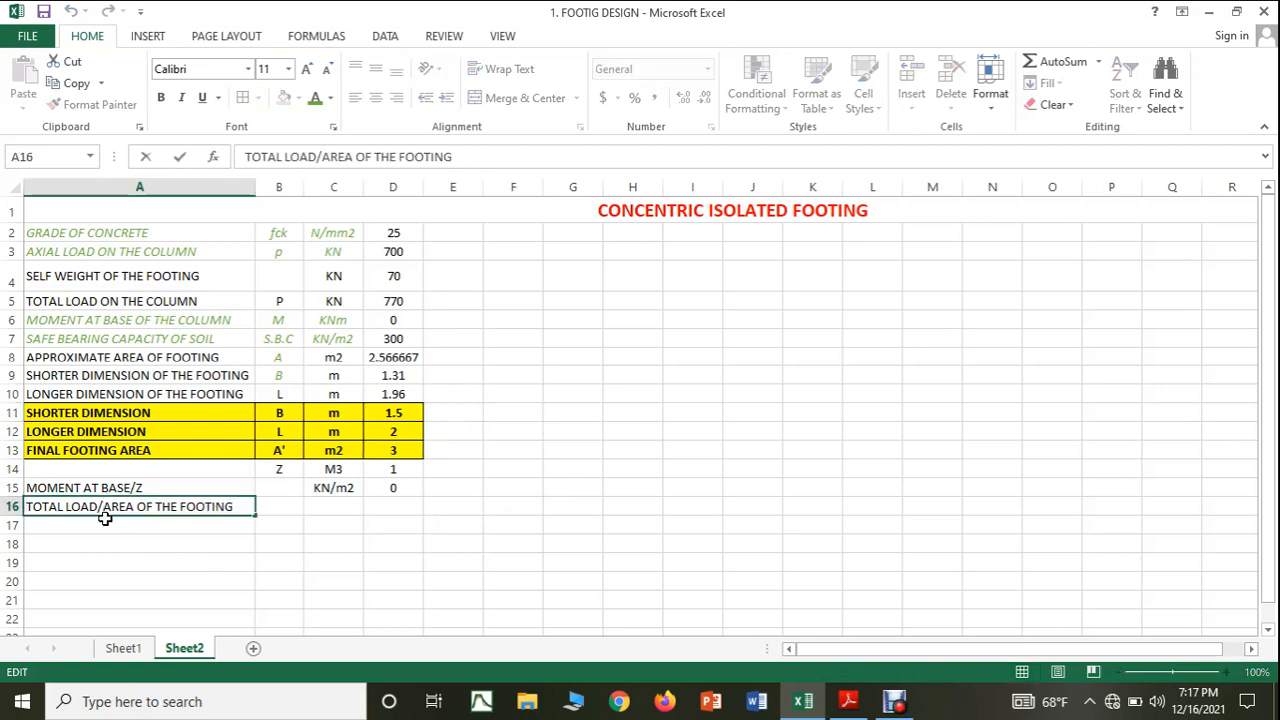
text(FINAL)
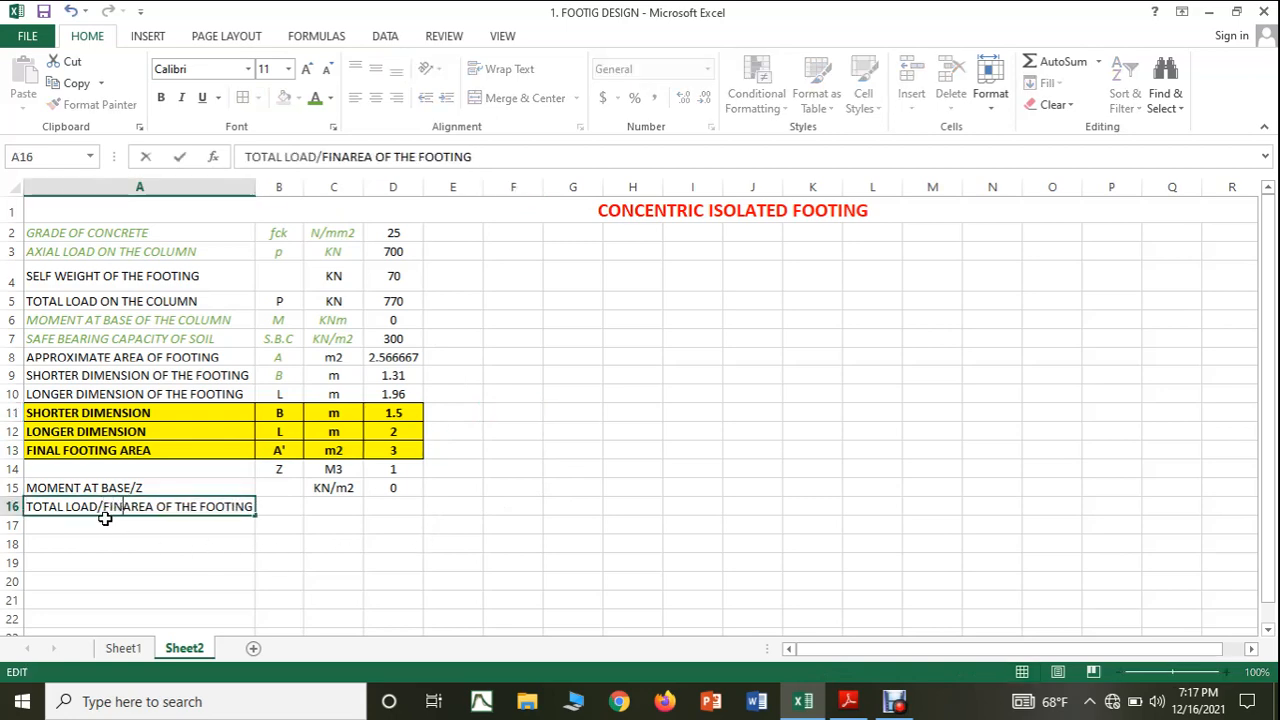
click(374, 577)
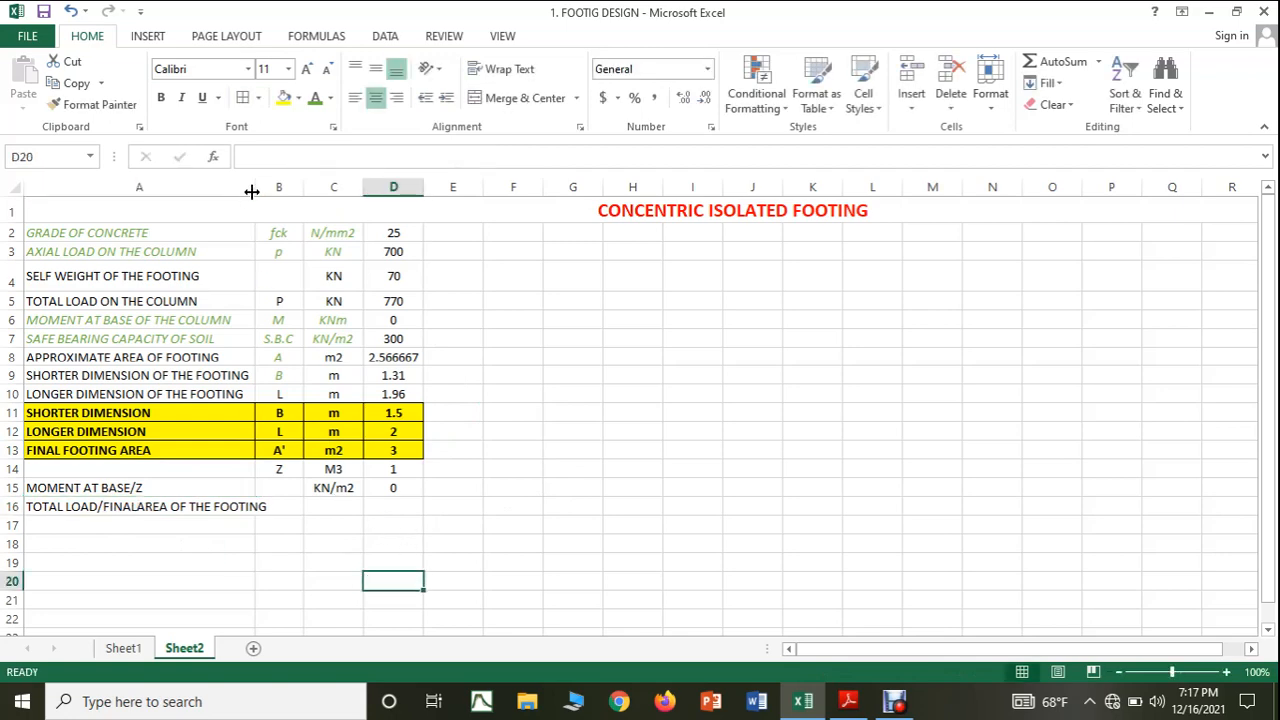
drag(257, 187, 268, 188)
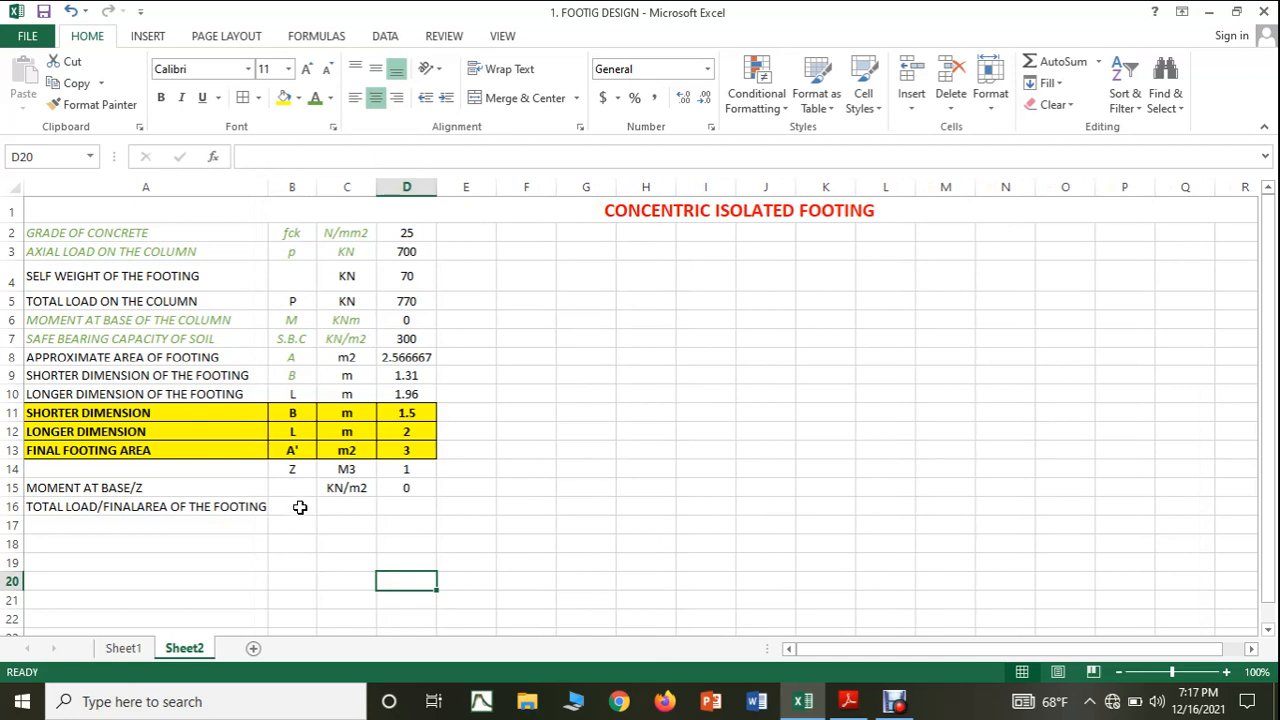
Enter the unit KN/m2 in cell C16 for the total load over final area row.
click(354, 514)
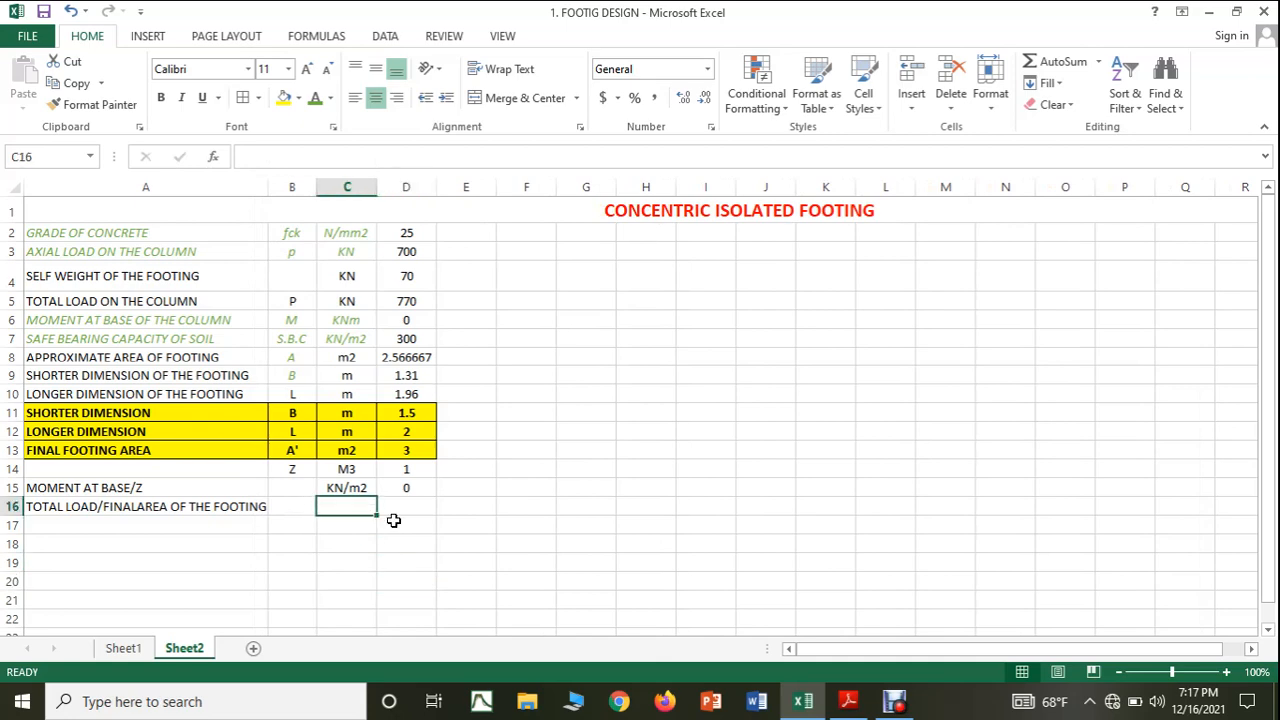
text(K)
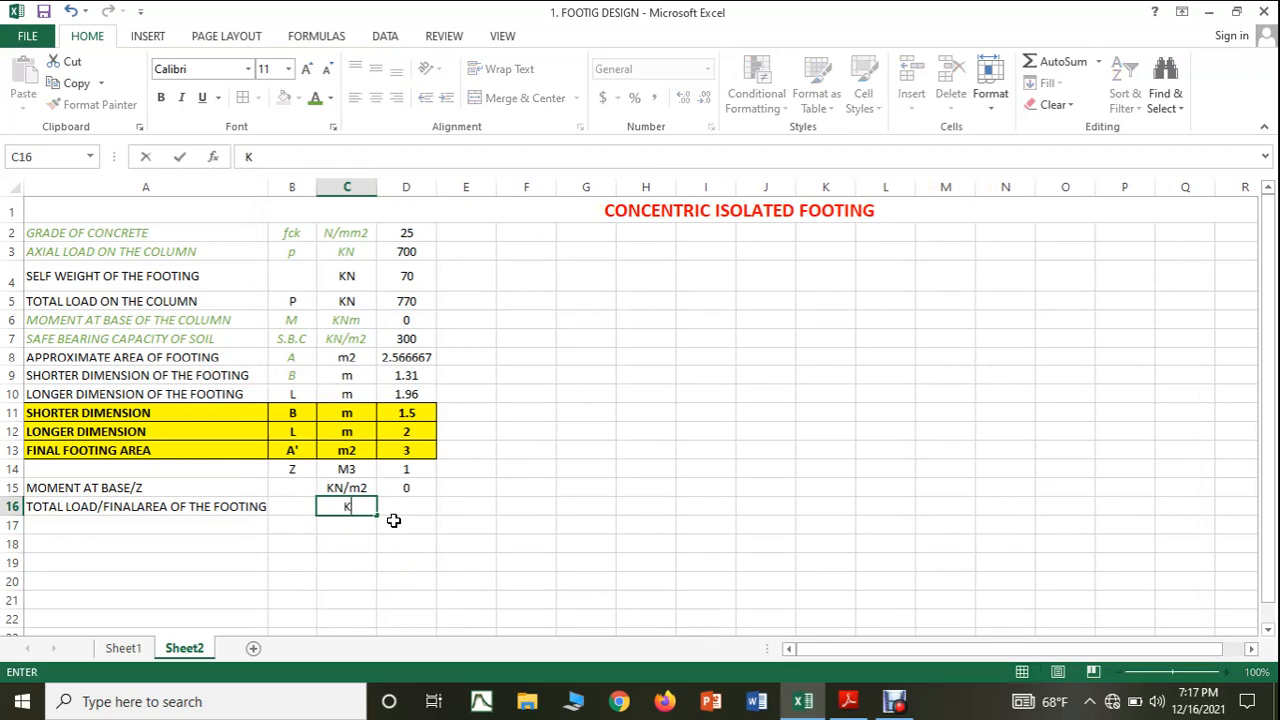
text(N/m2)
Calculate total load divided by final footing area in cell D16 with the formula =(D5/D13).
click(398, 520)
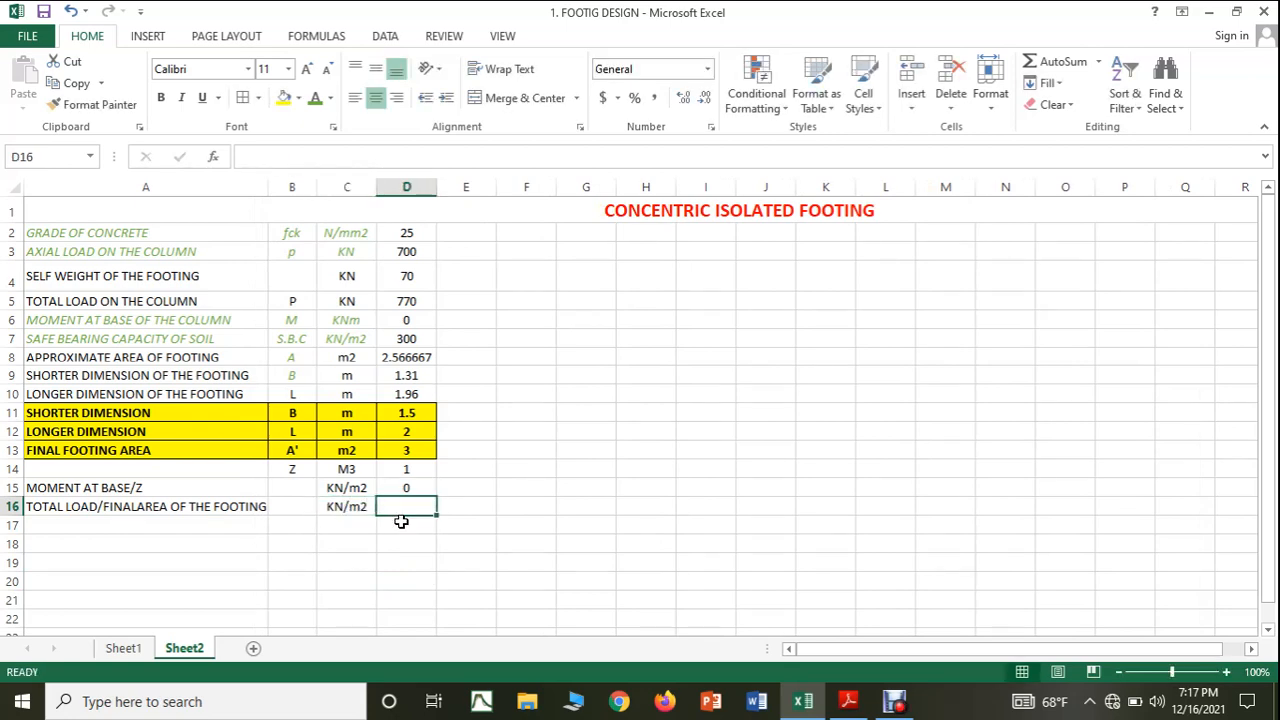
text(=()
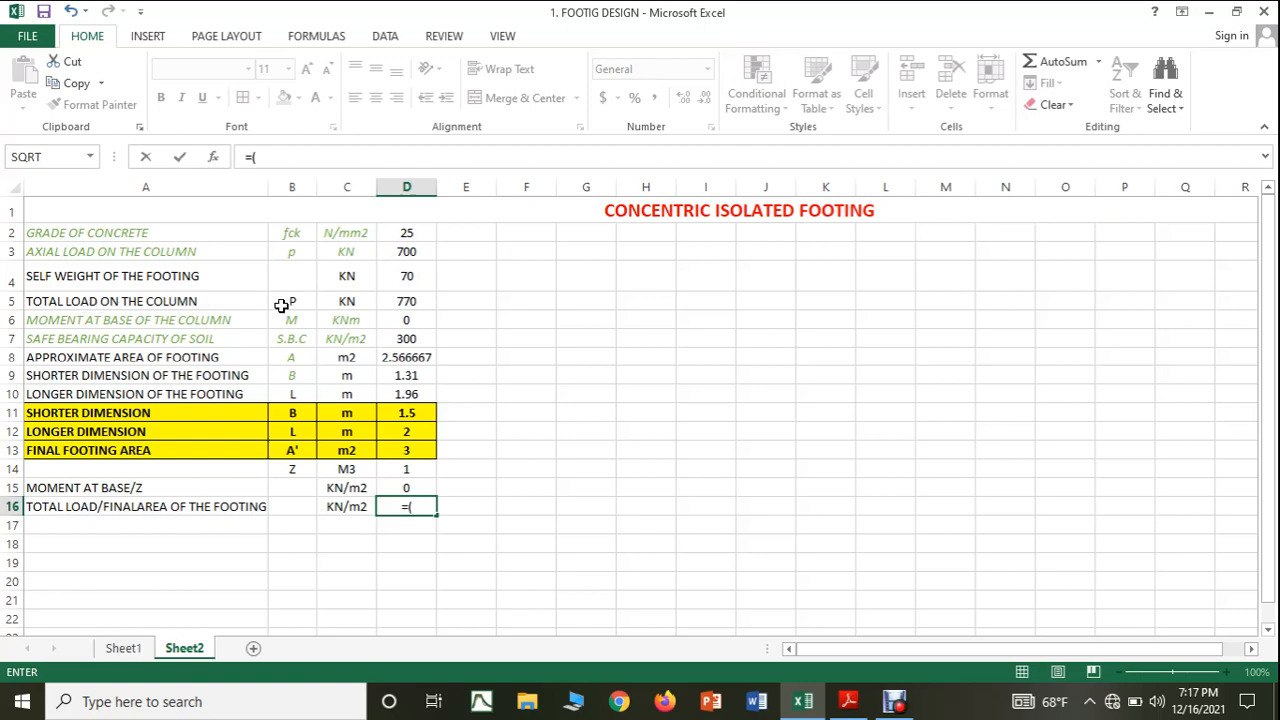
click(401, 304)
text(/)
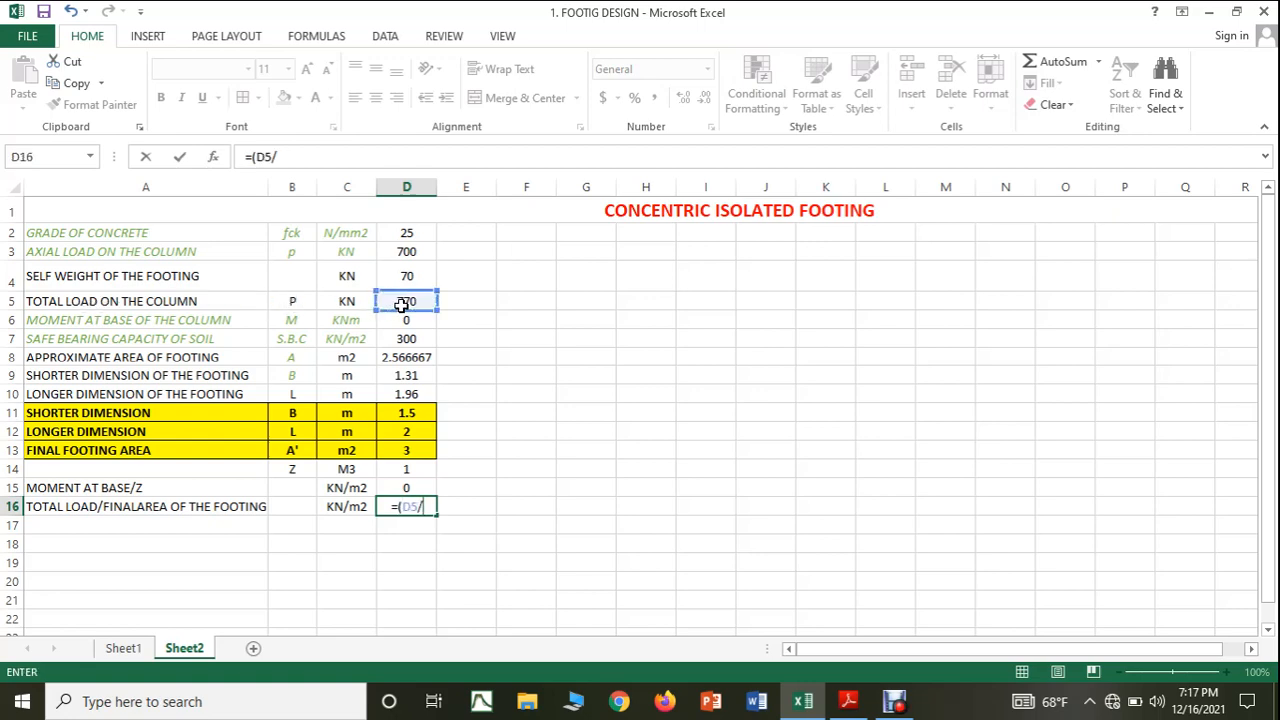
click(407, 450)
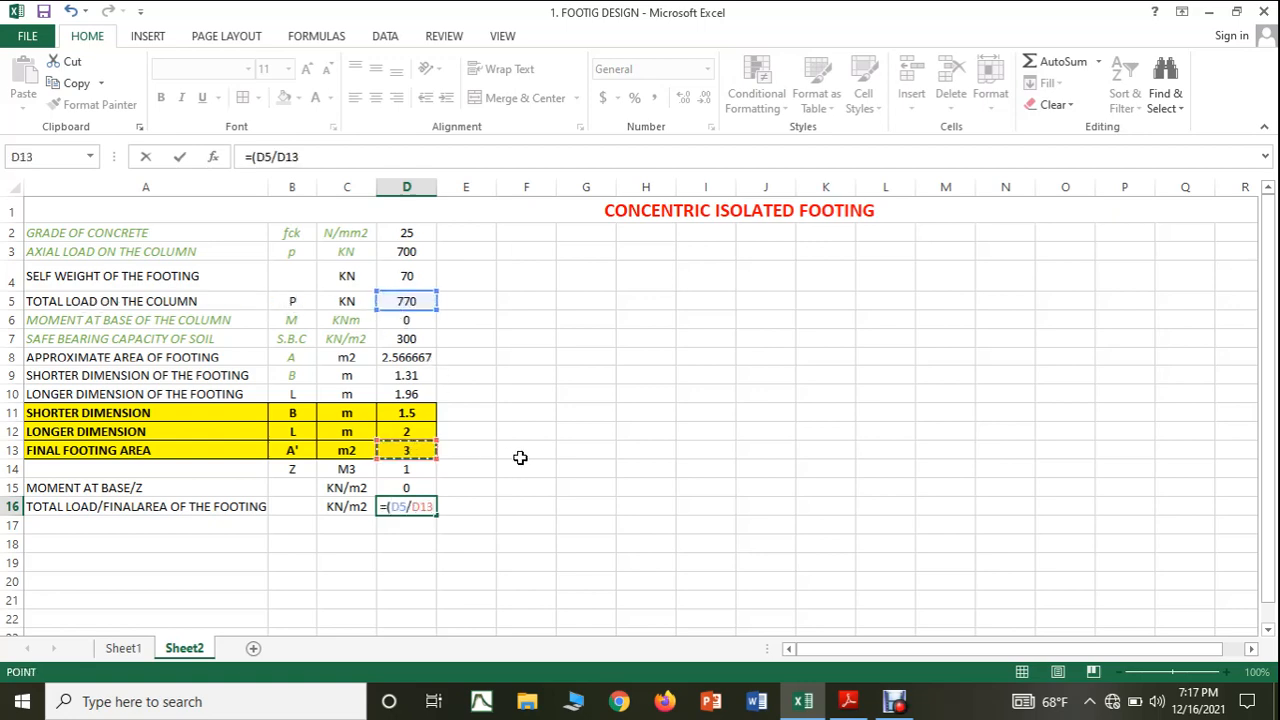
text())
key(Return)
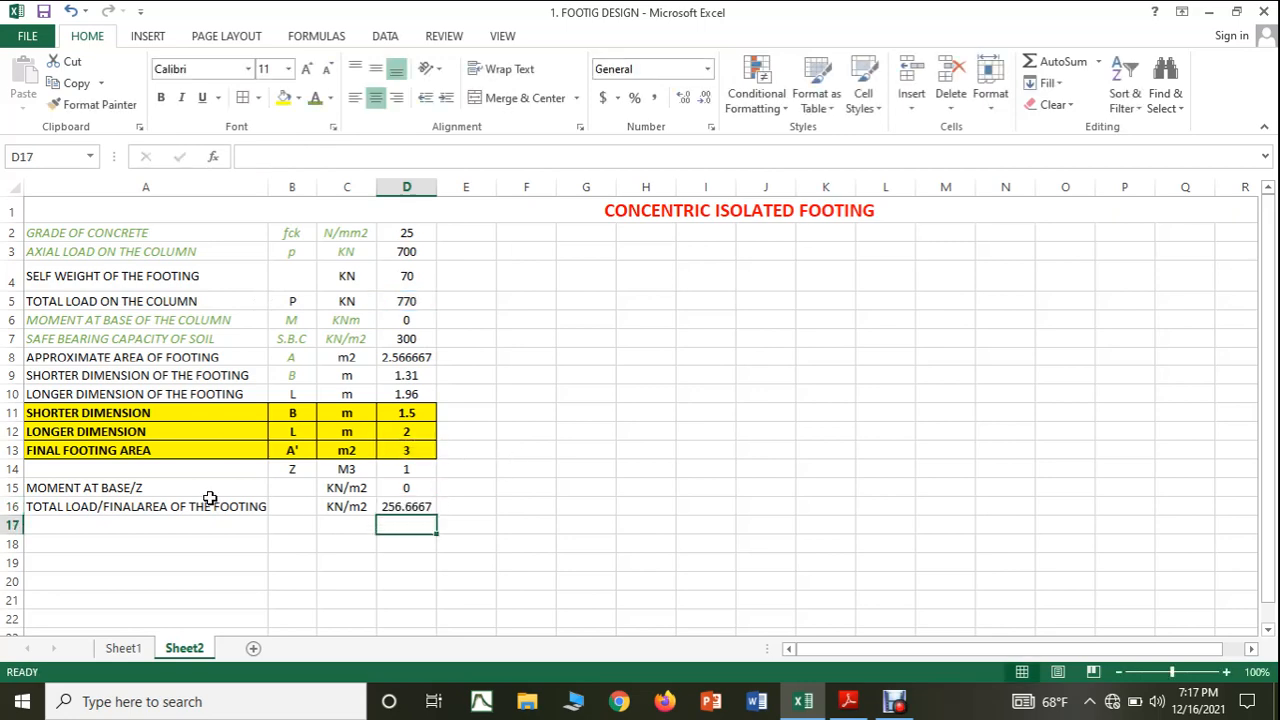
Check the maximum pressure formula in the PDF notes and label Excel cell A17 as MAXIMUM PRESSURE.
click(847, 702)
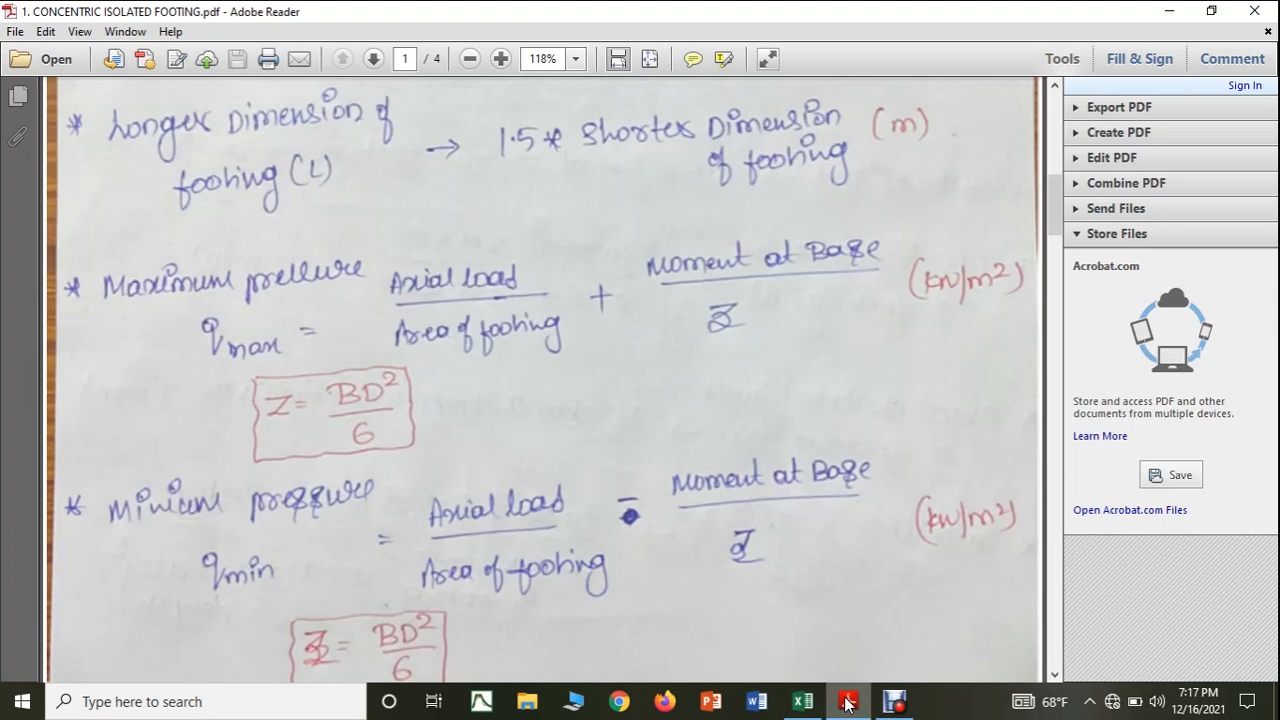
click(847, 702)
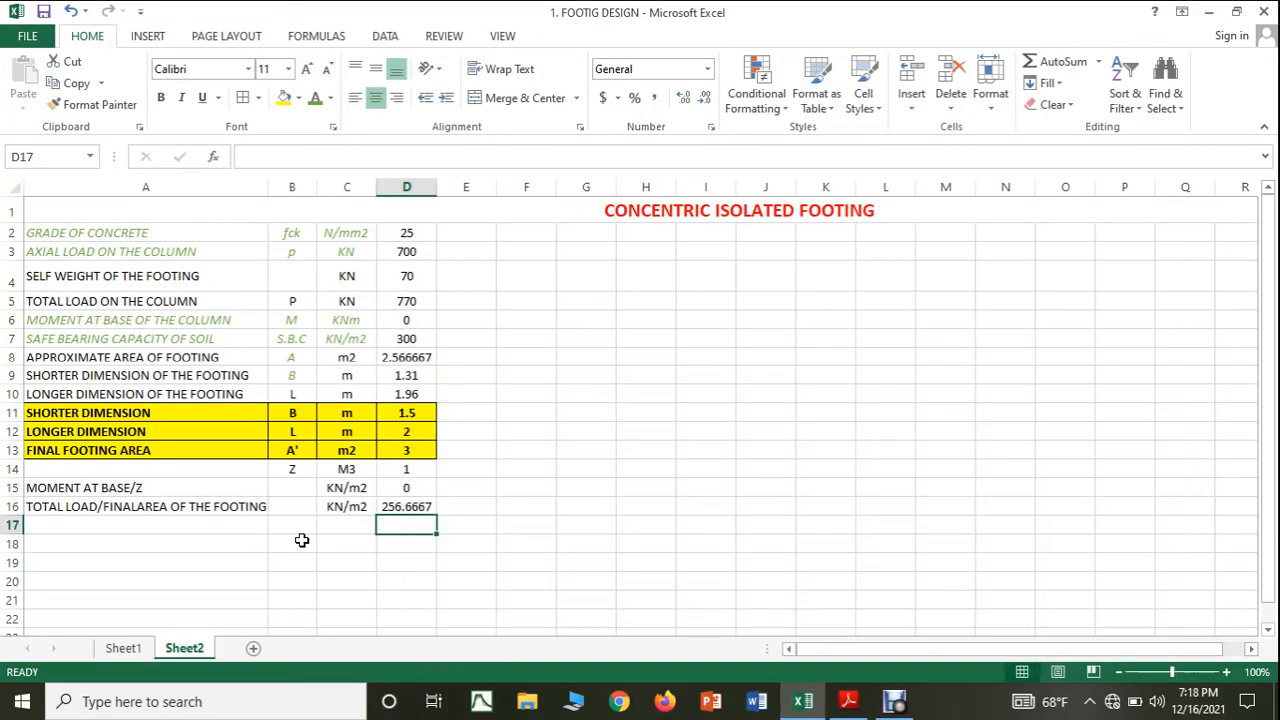
click(141, 524)
text(M)
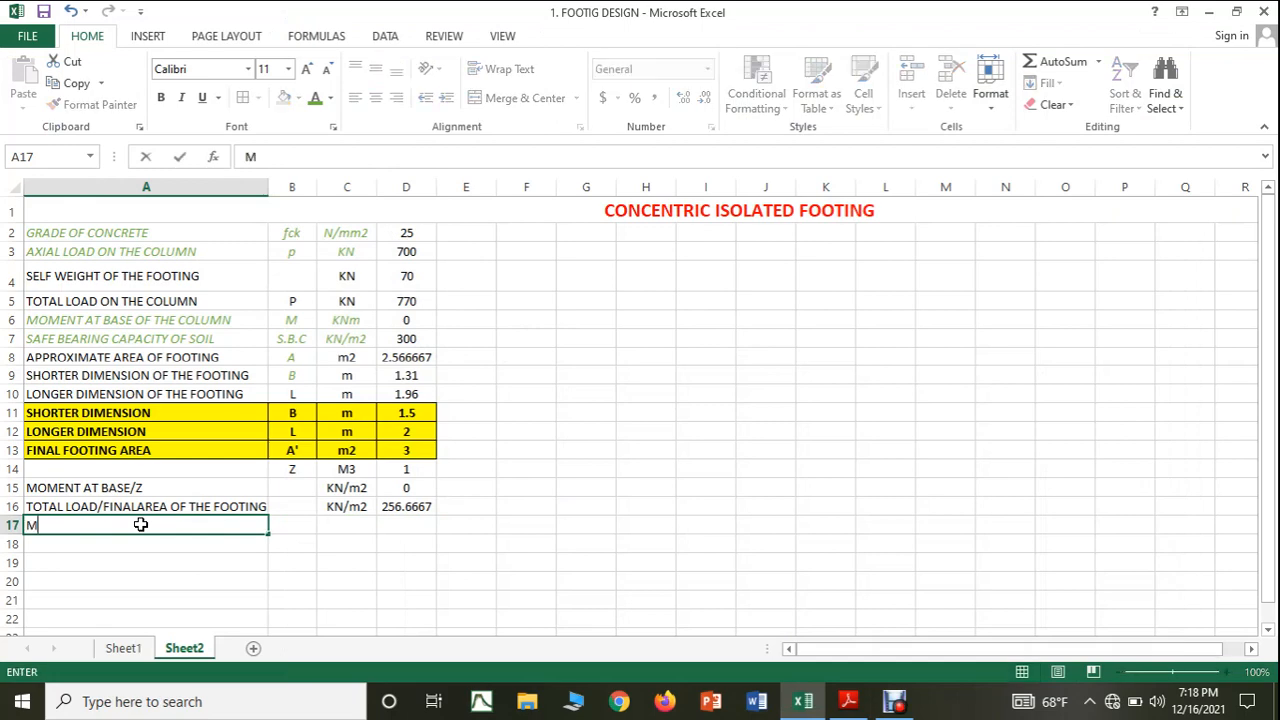
text(AXIMUM PRESSURE)
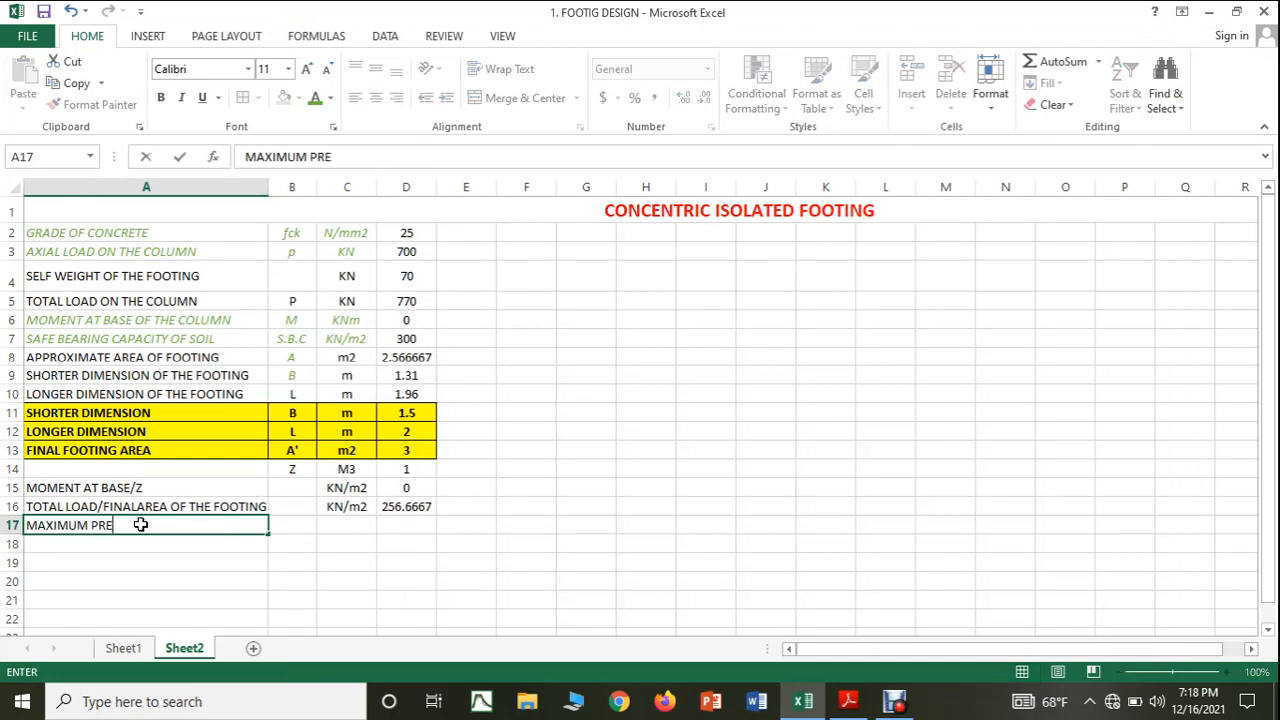
Enter the symbol Qmax in cell B17 and copy the unit KN/m2 from C16 into C17 for the maximum pressure row.
click(285, 525)
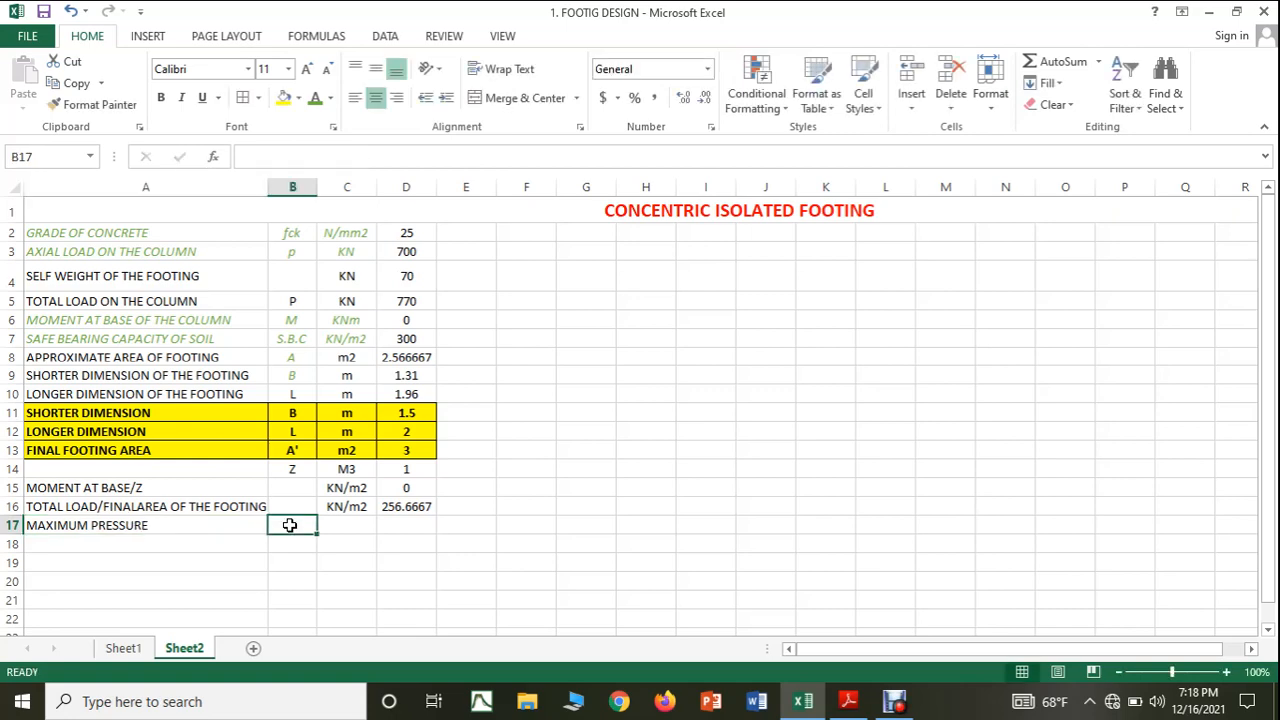
text(Qmax)
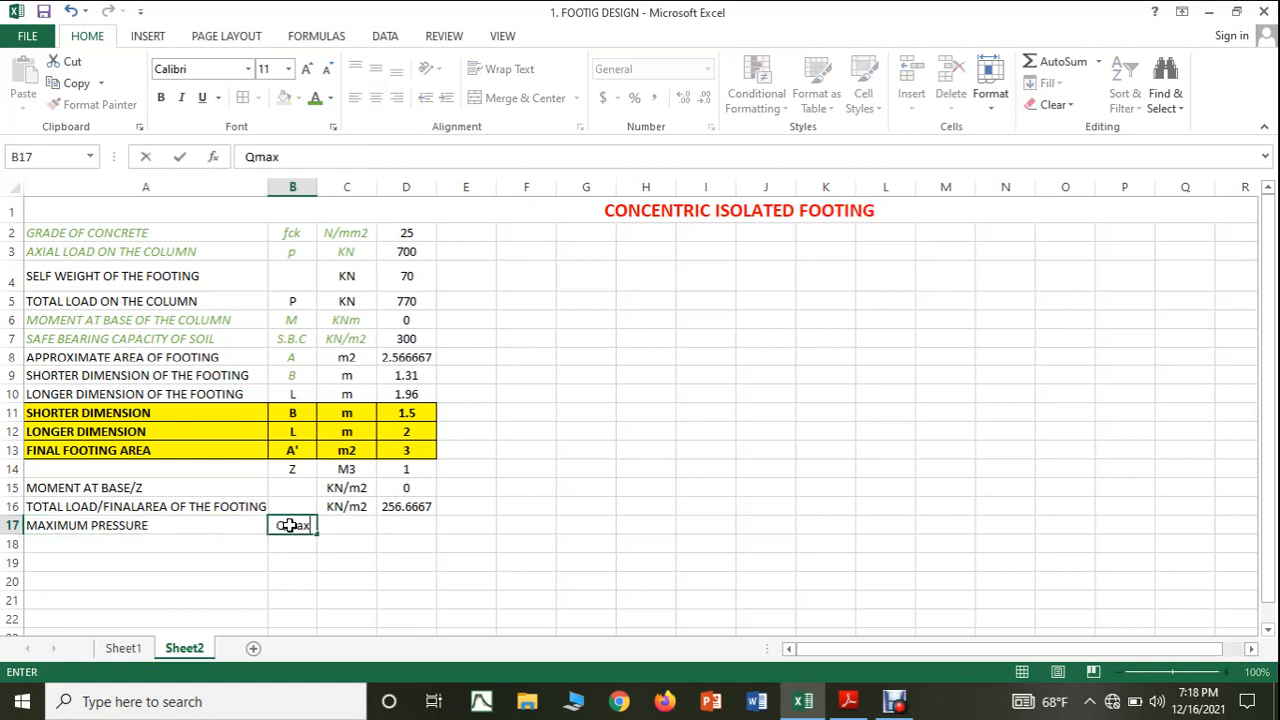
click(352, 525)
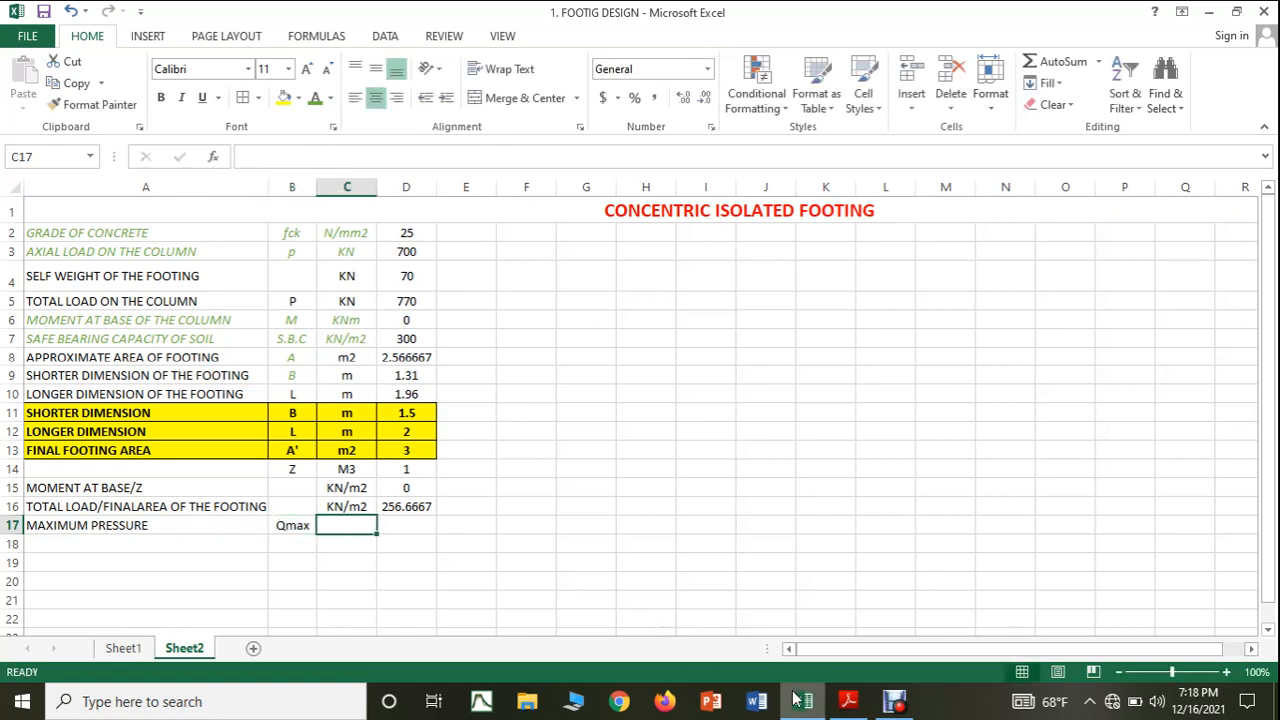
click(350, 506)
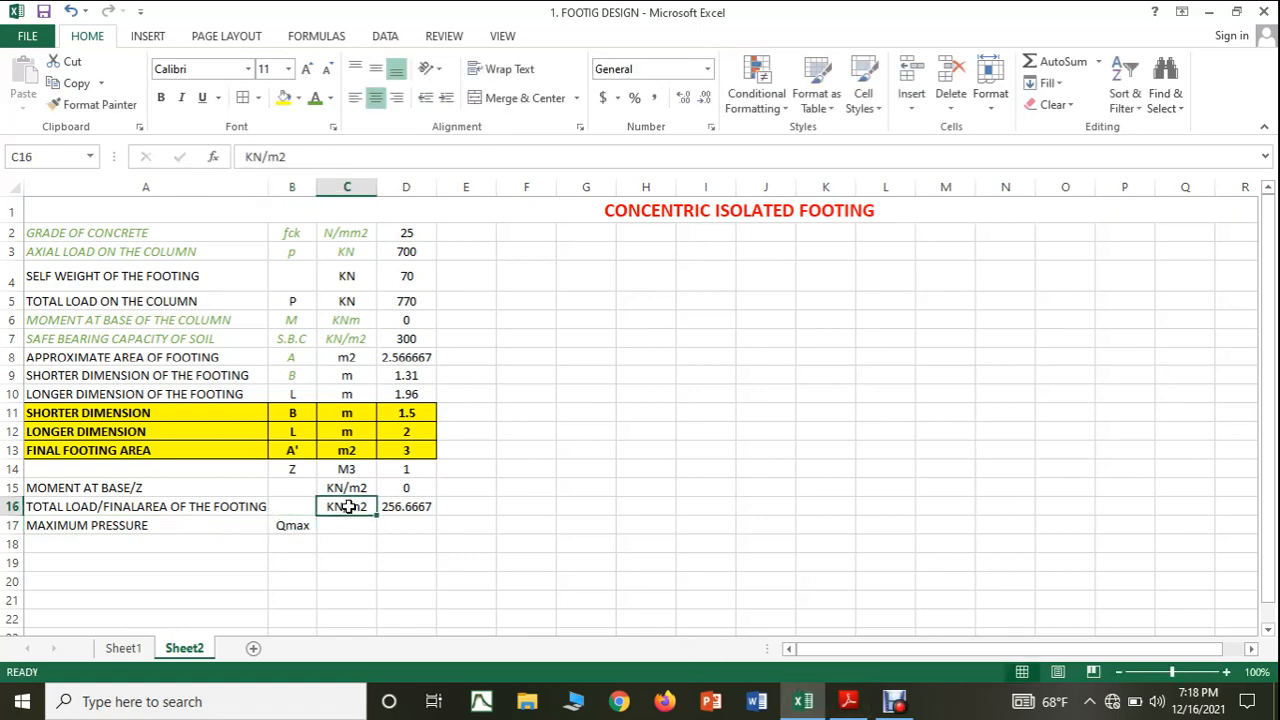
key(ctrl+c)
click(353, 526)
key(ctrl+v)
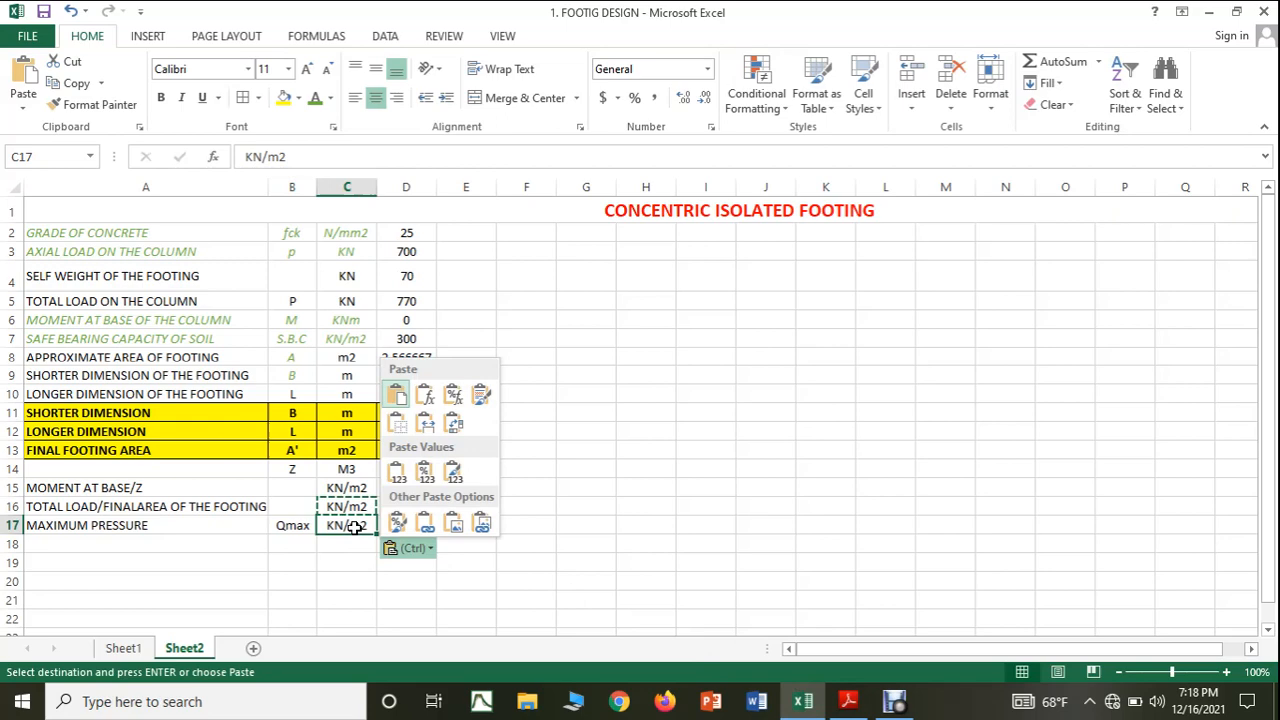
click(597, 545)
Calculate the maximum pressure in cell D17 with the formula =(D16+D15).
click(408, 522)
key(Escape)
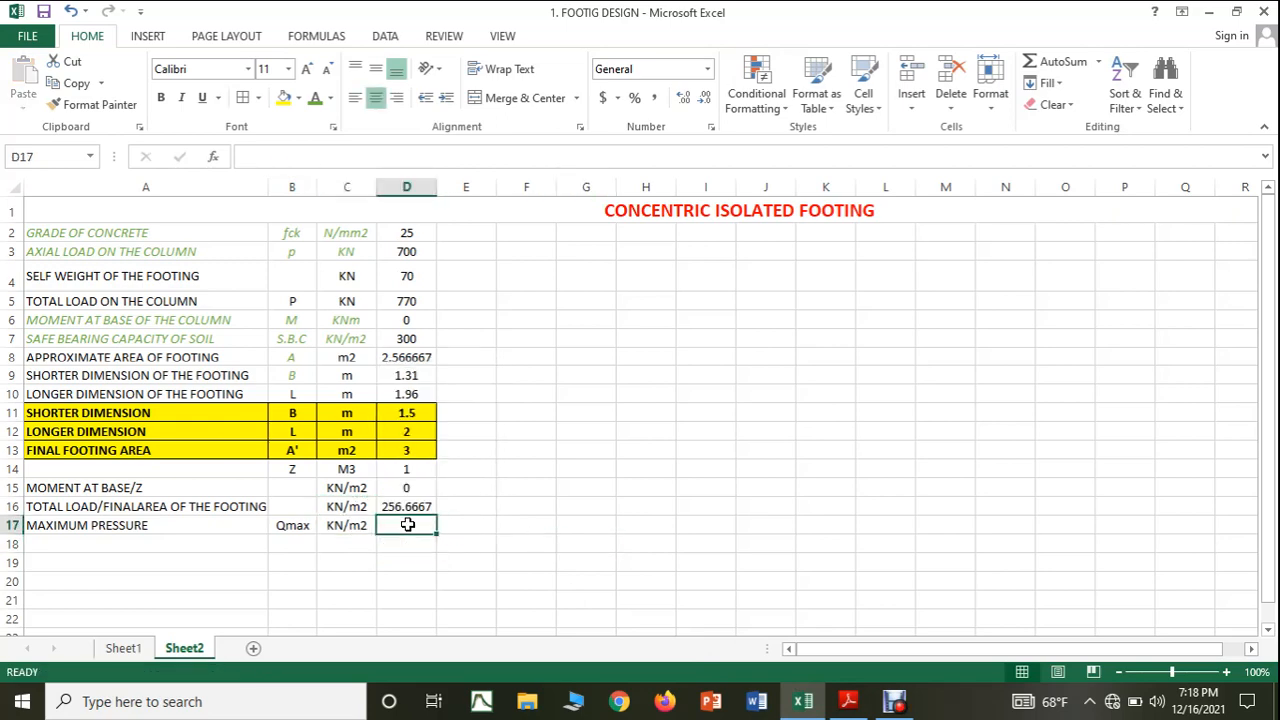
text(=()
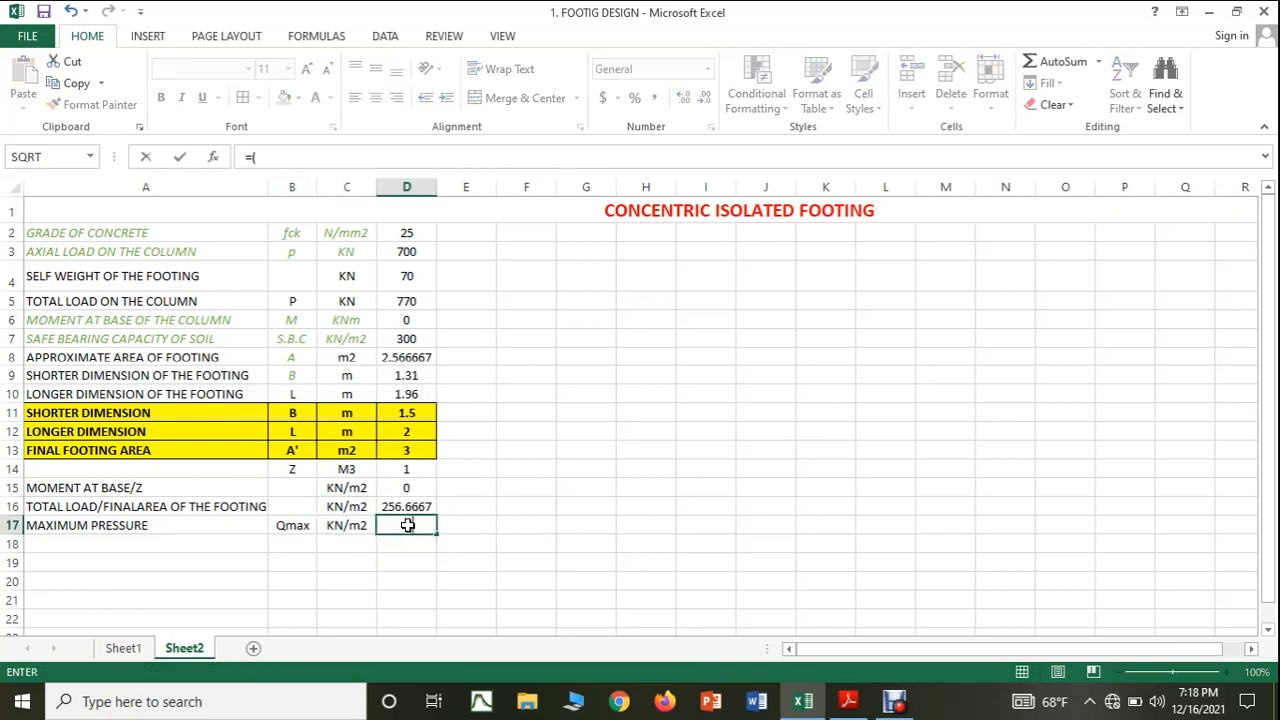
click(392, 506)
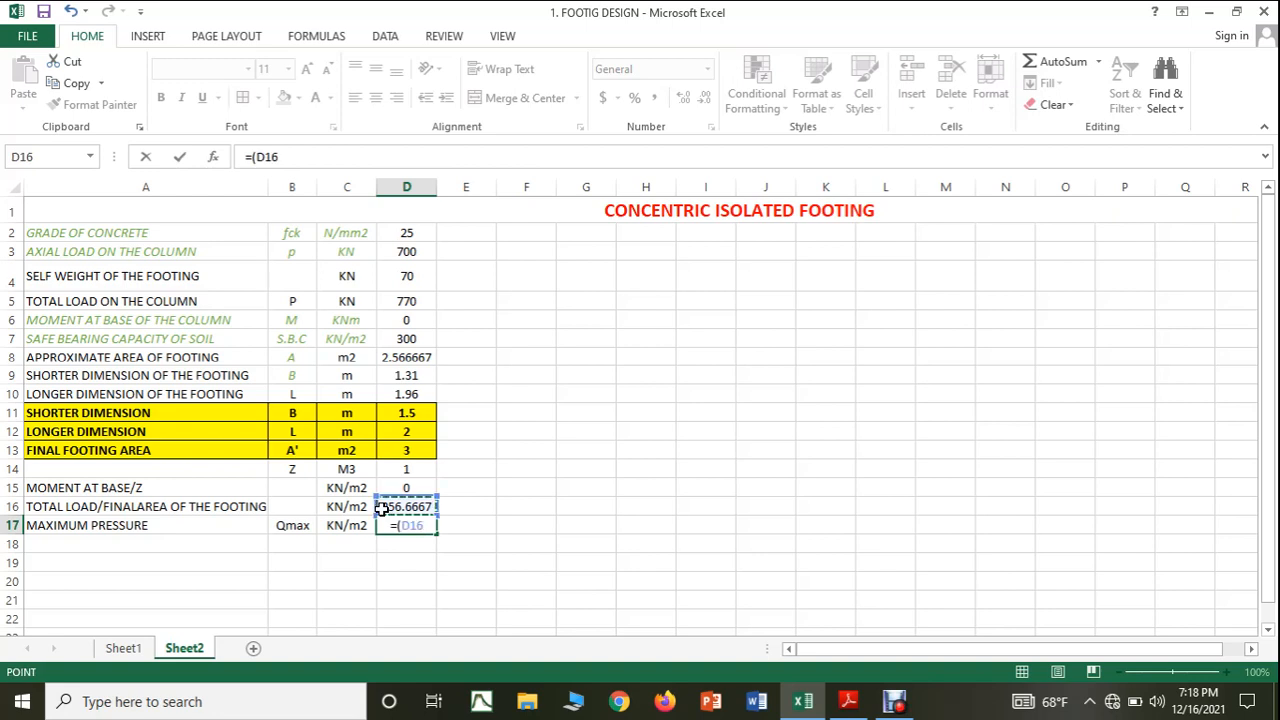
text(+)
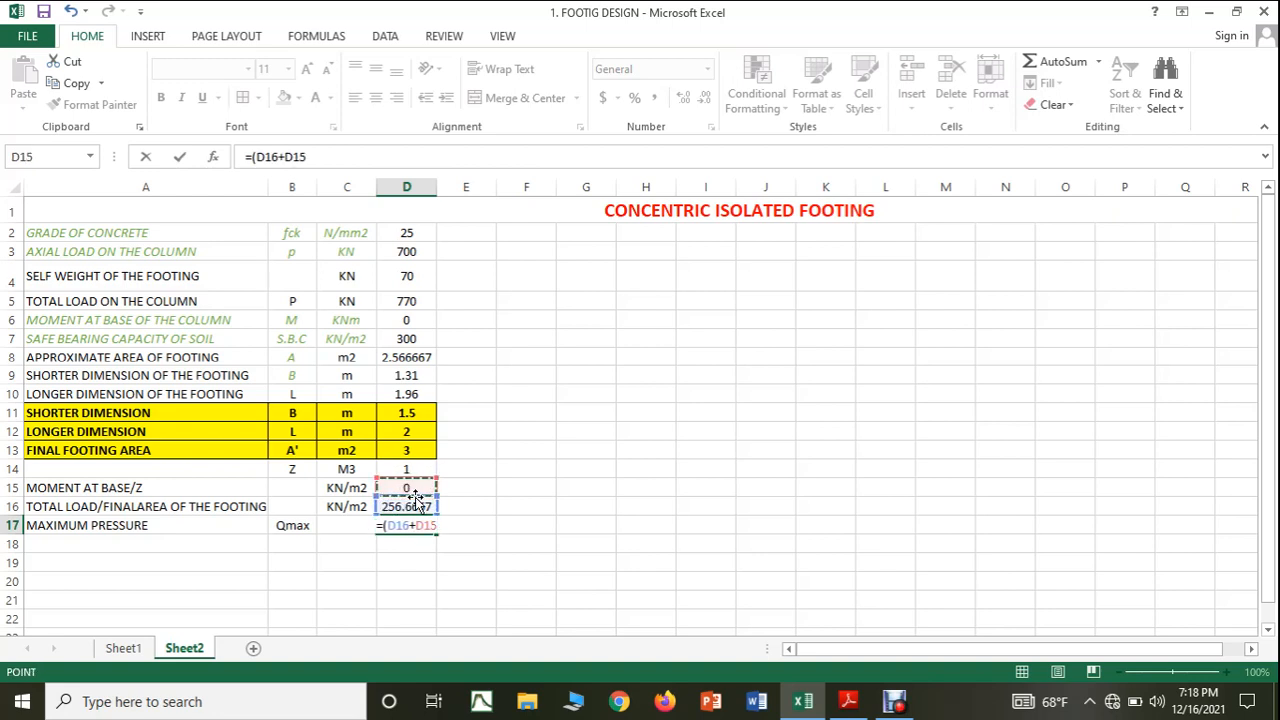
text())
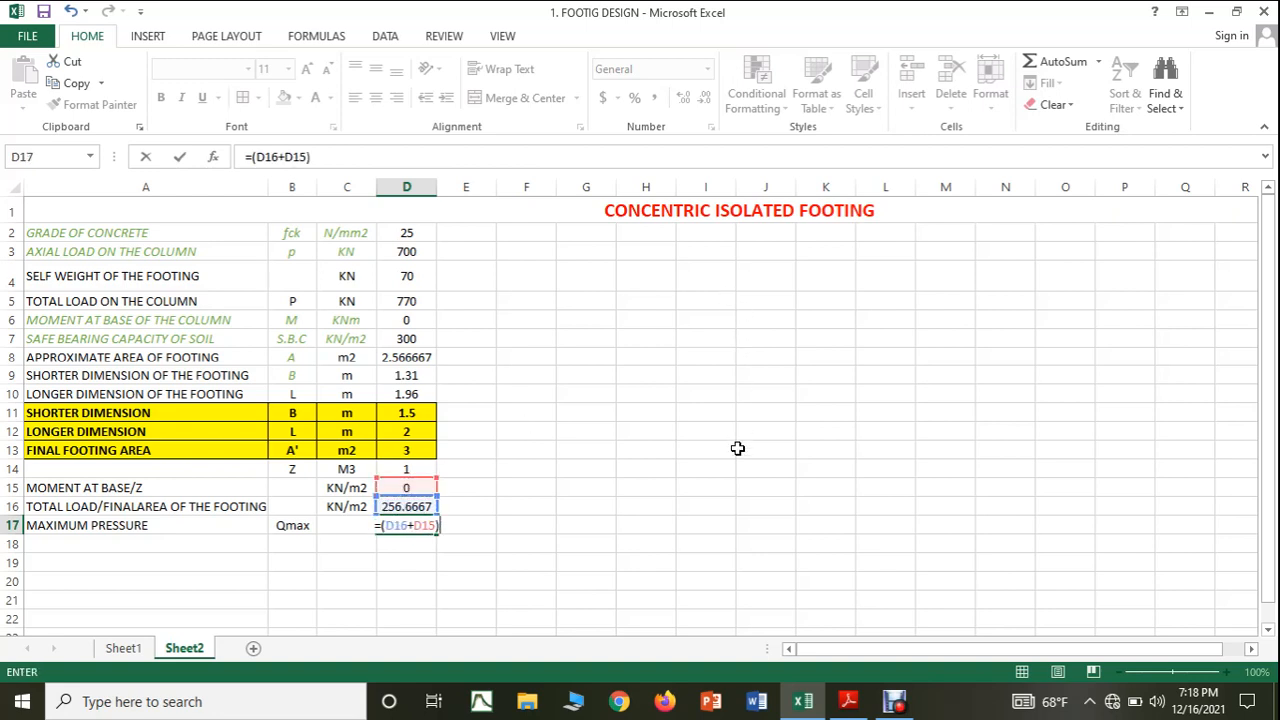
key(Return)
click(896, 420)
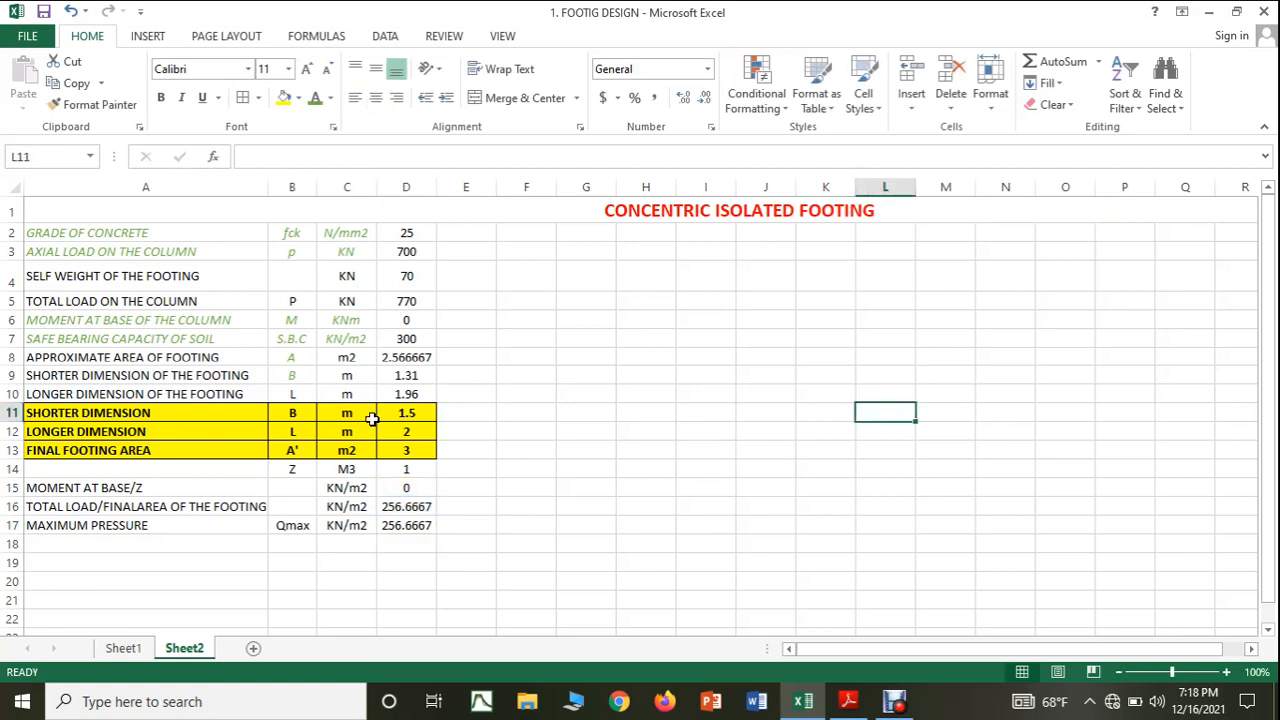
Label cell A18 as MINIUM PRESSURE.
scroll(372, 420, down, 1)
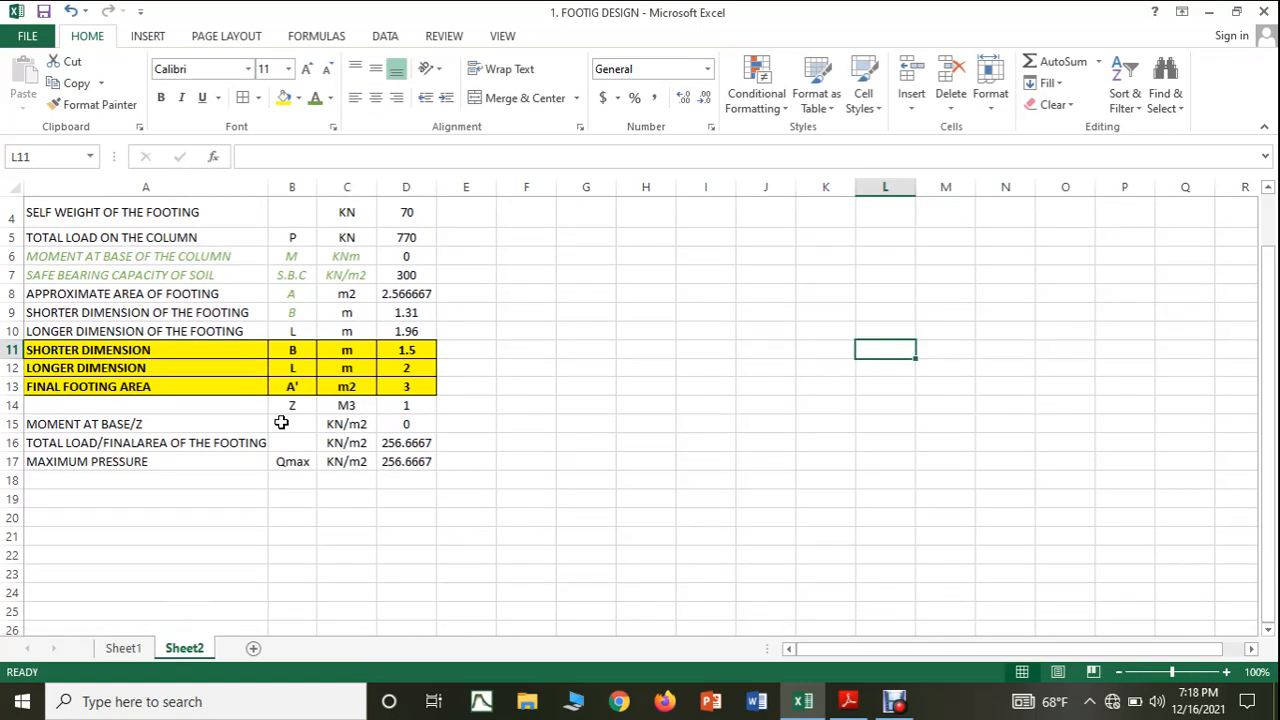
click(105, 478)
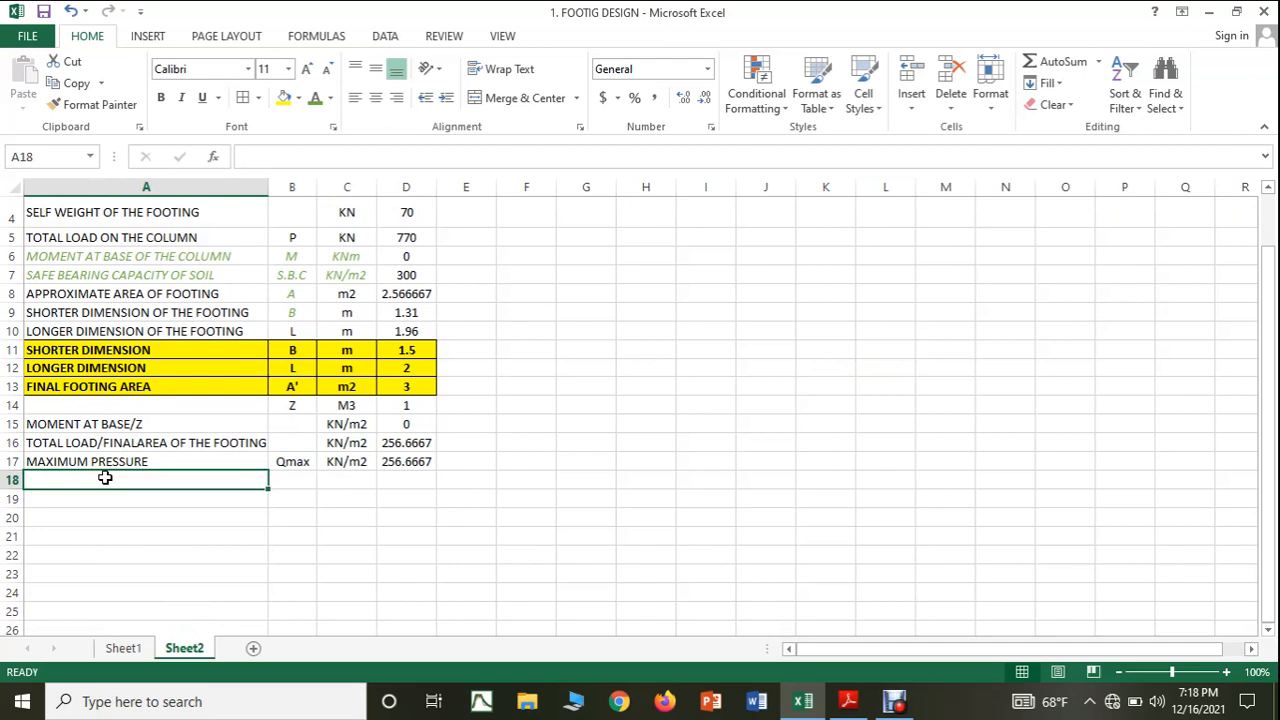
text(M)
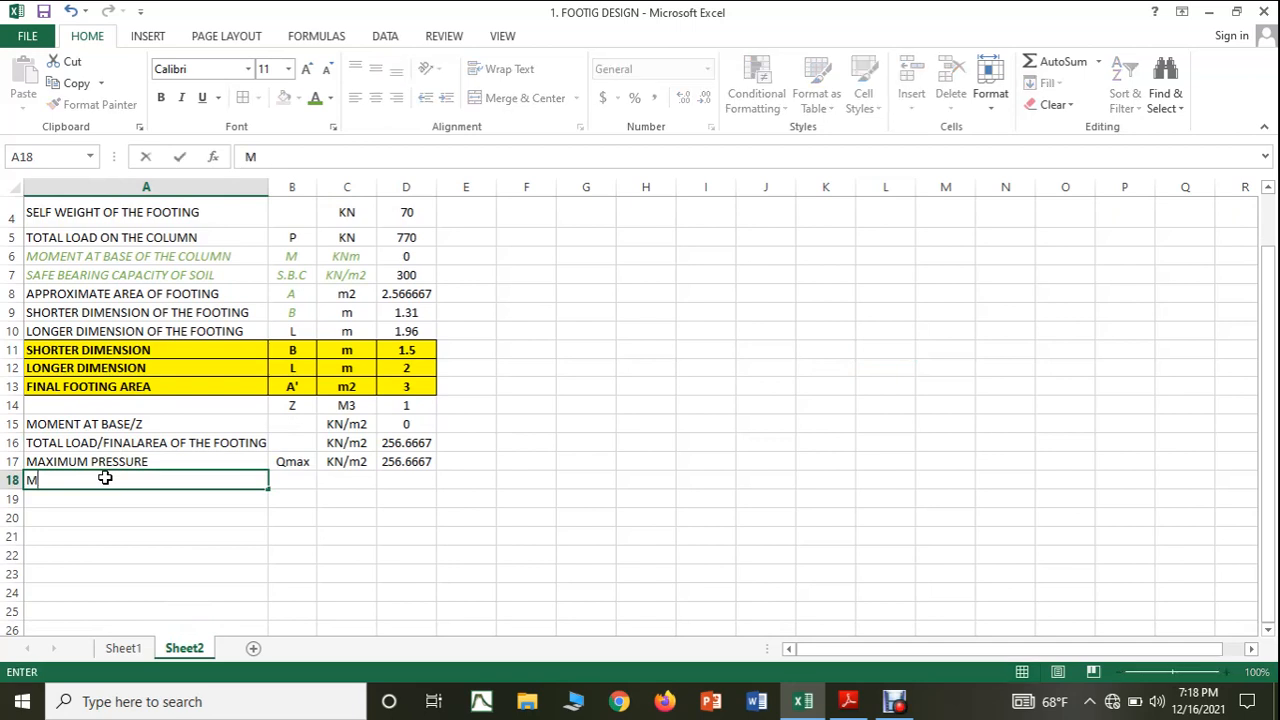
text(INIUM PRESSURE)
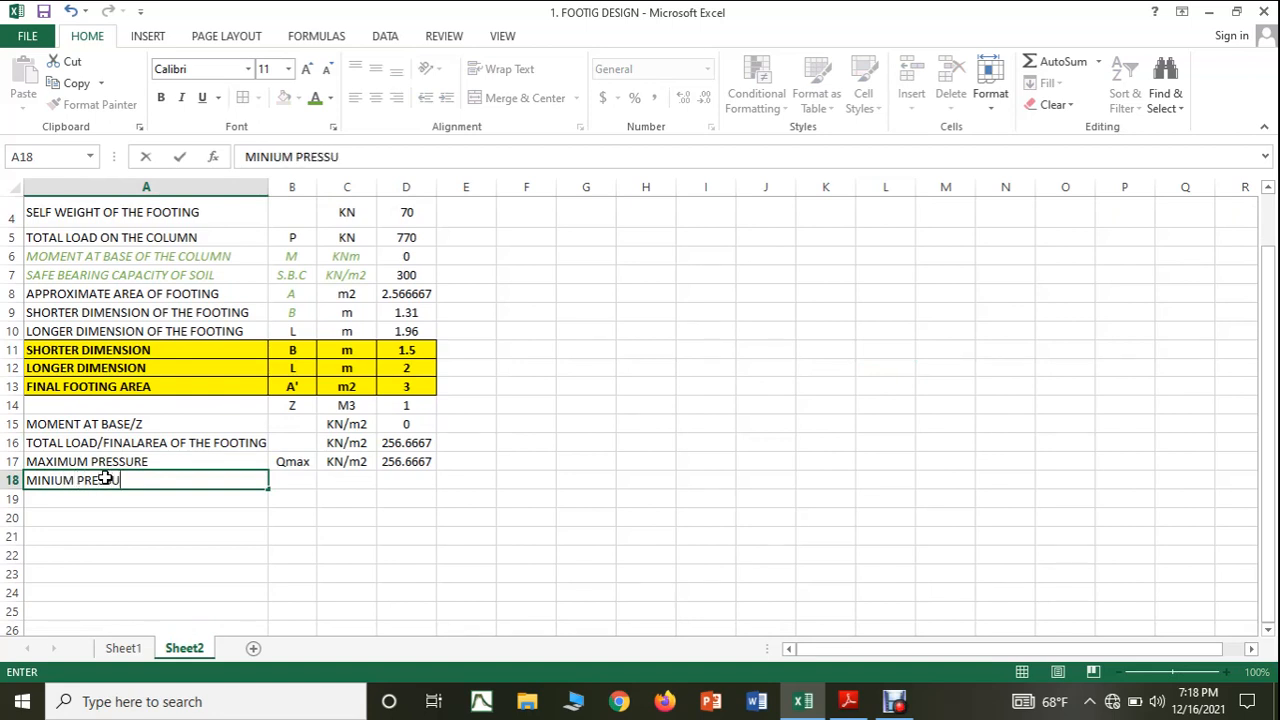
Copy the Qmax symbol into cell B18 and change it there to Qmin.
click(299, 464)
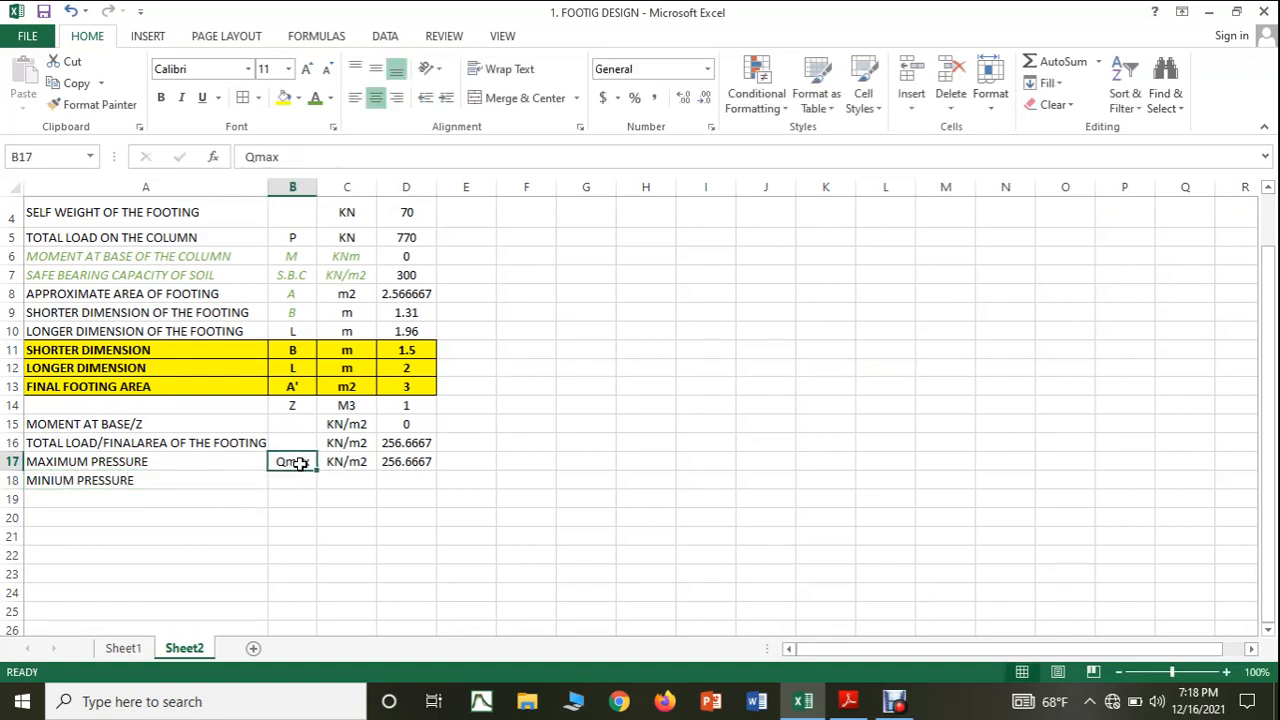
key(ctrl+c)
click(297, 480)
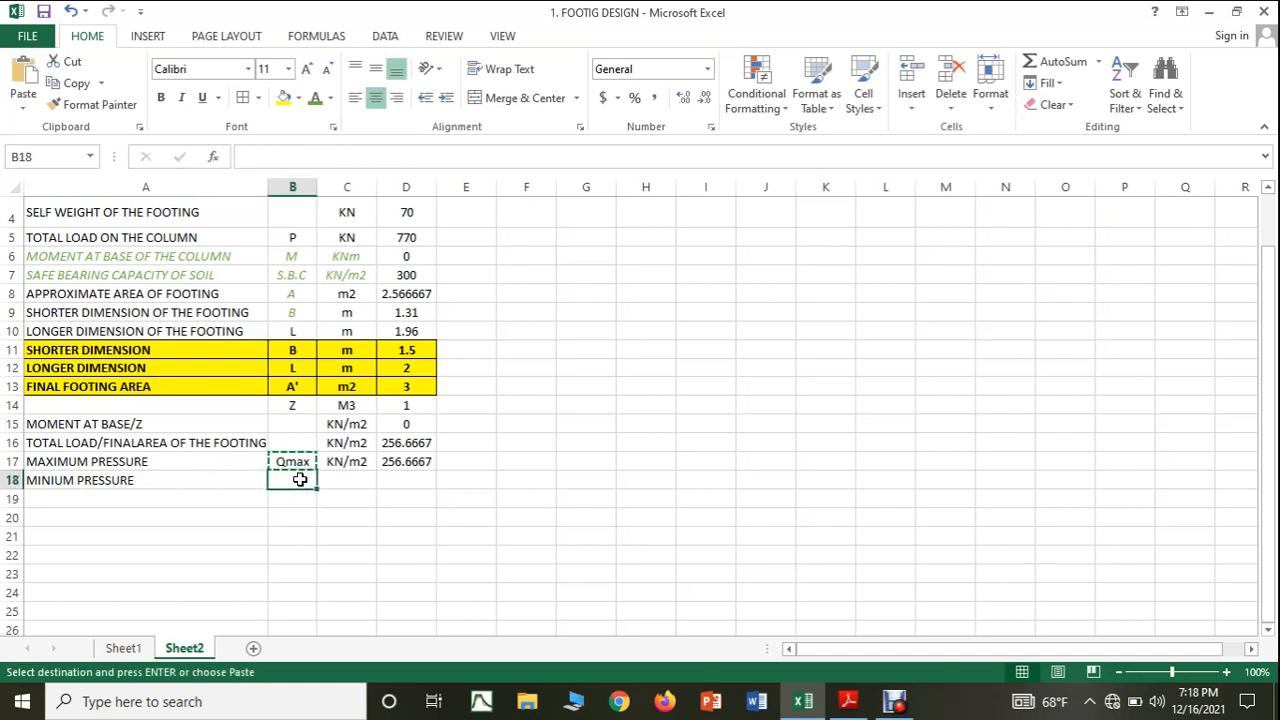
key(ctrl+v)
key(Escape)
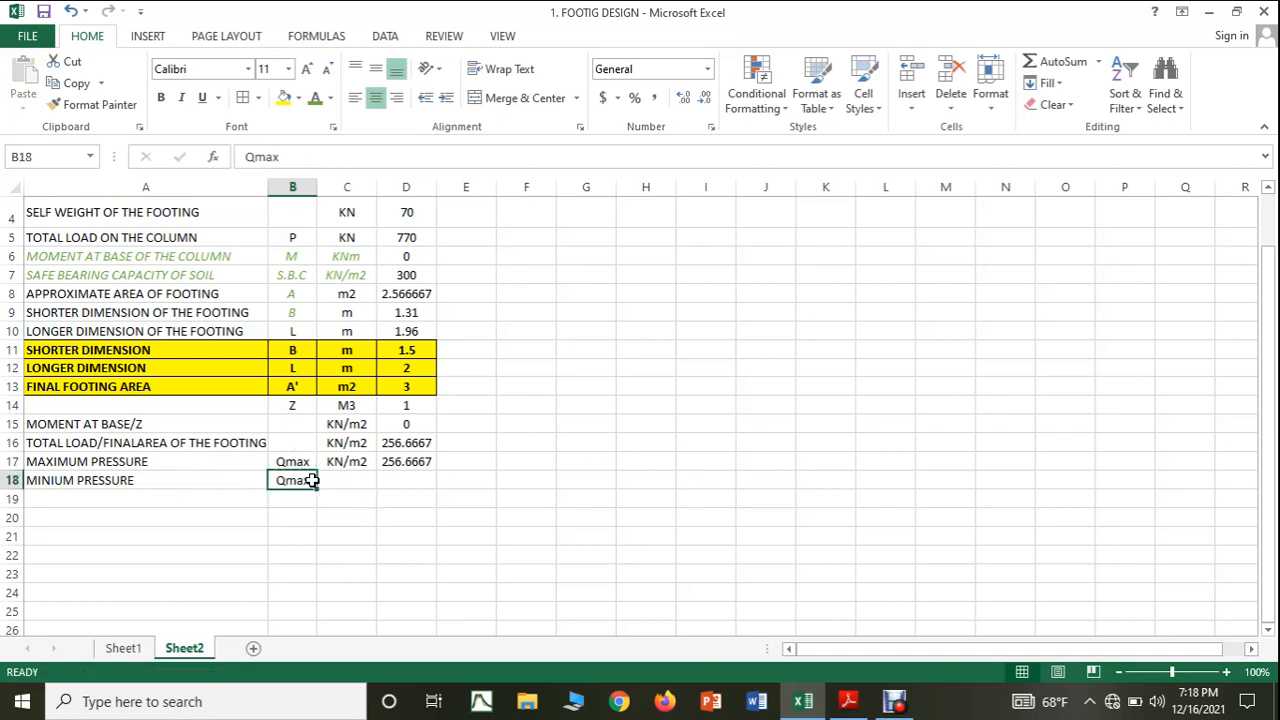
double_click(312, 480)
key(BackSpace)
key(BackSpace)
key(BackSpace)
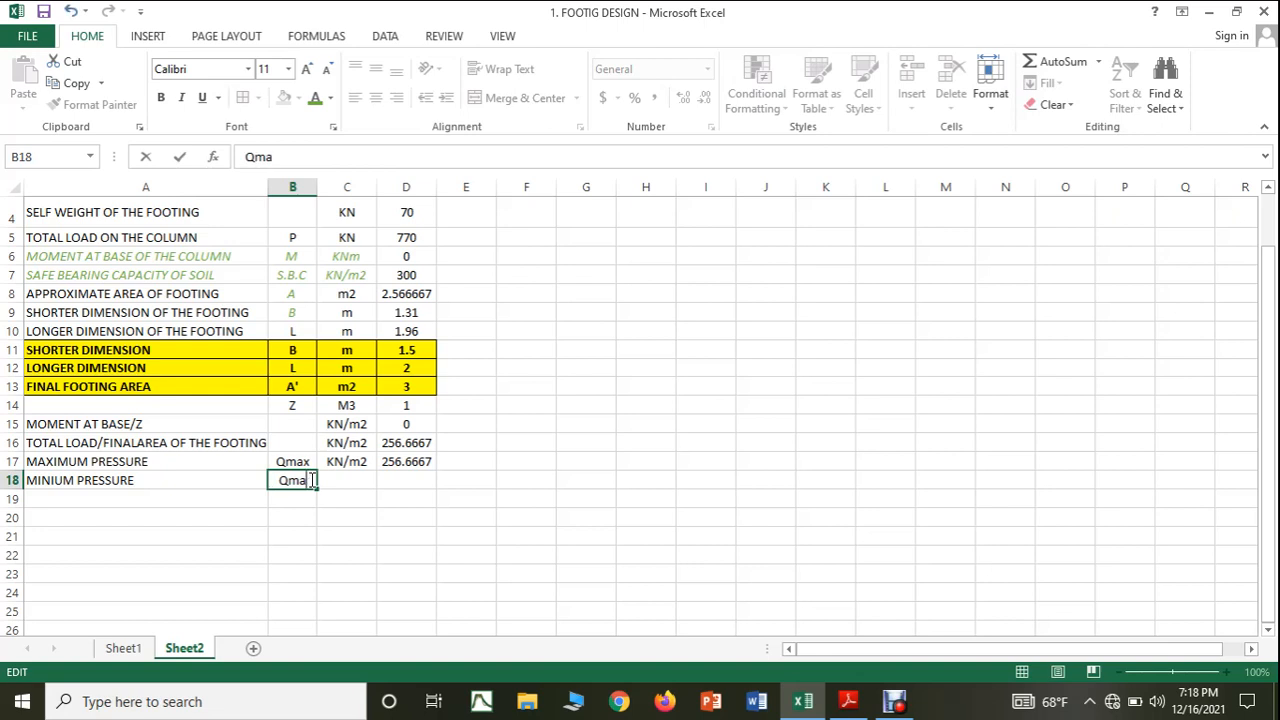
text(min)
Copy the unit KN/m2 from C17 into C18 for the minimum pressure row and select cell D18.
click(349, 460)
key(ctrl+c)
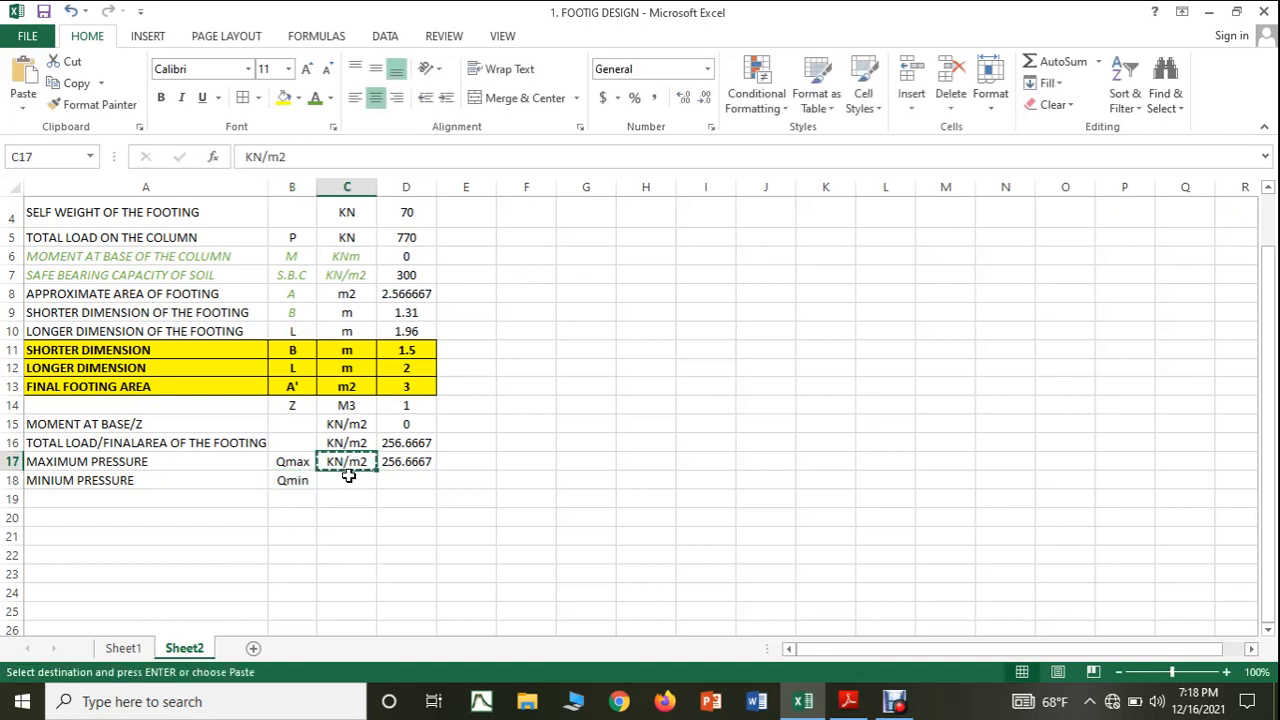
click(348, 480)
key(ctrl+v)
click(399, 482)
key(Escape)
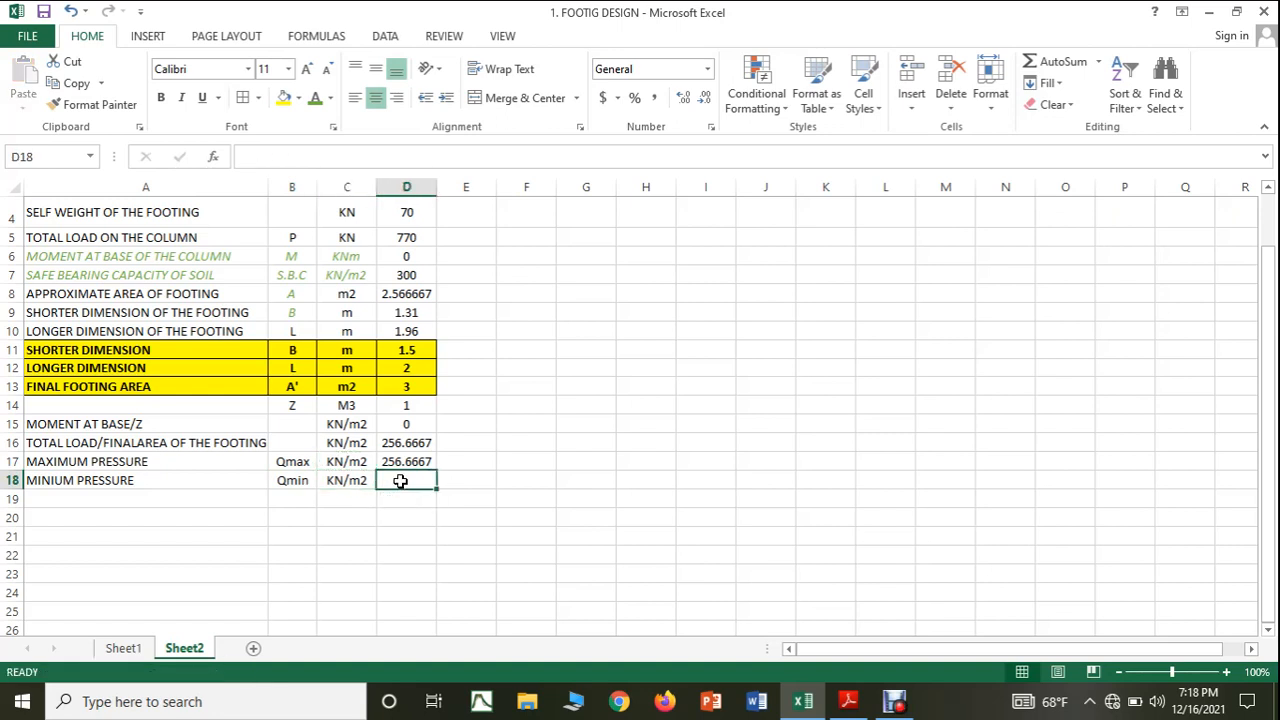
text(=()
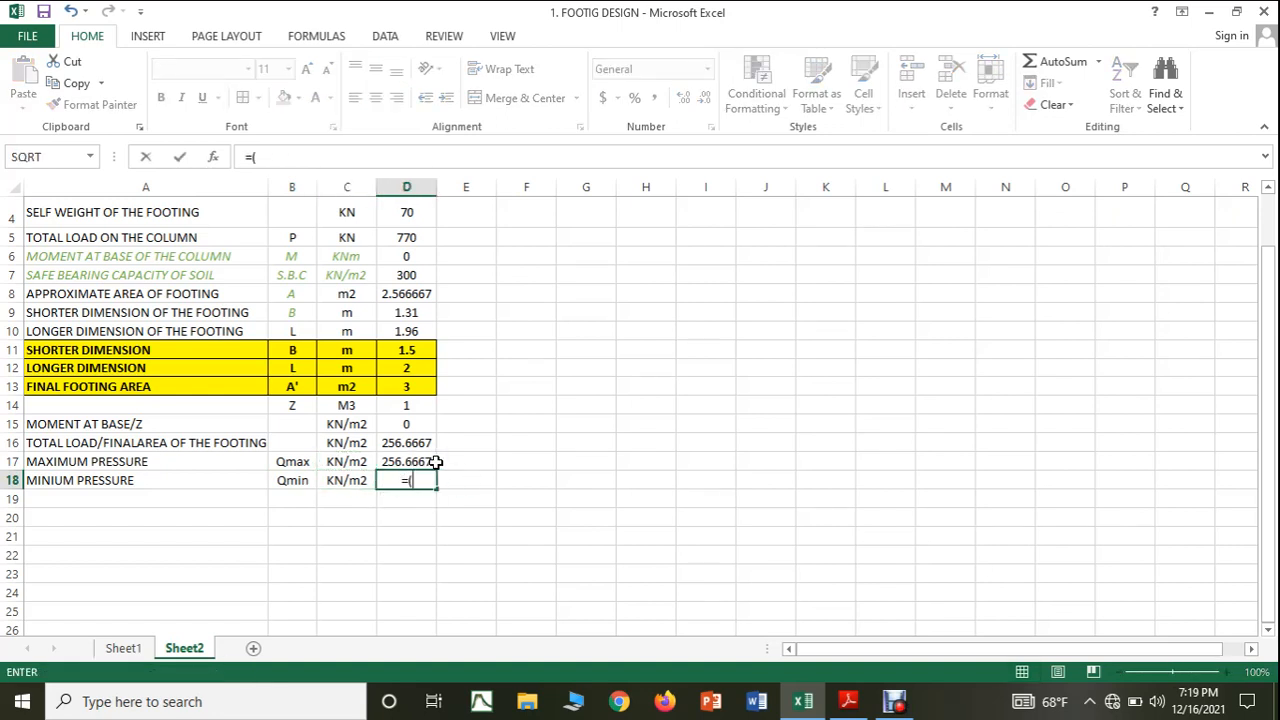
click(421, 461)
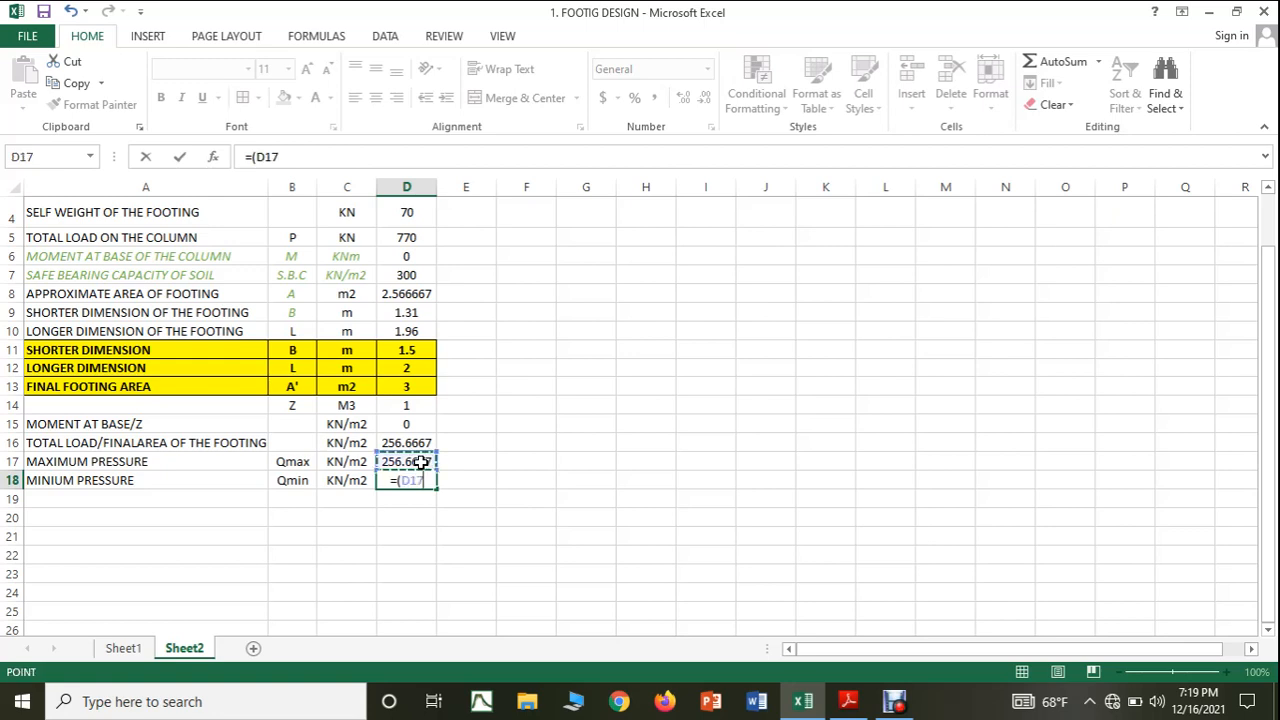
key(Escape)
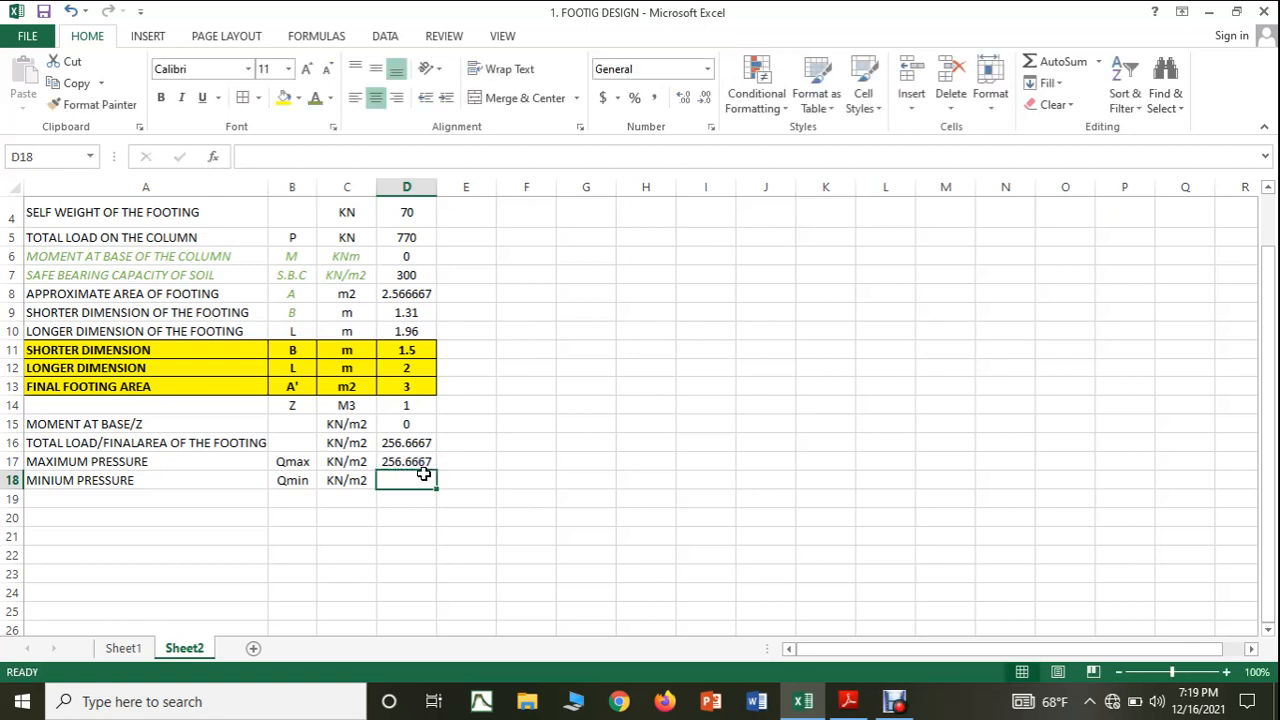
Calculate the minimum pressure in cell D18 with the formula =(D16-D15).
text(=()
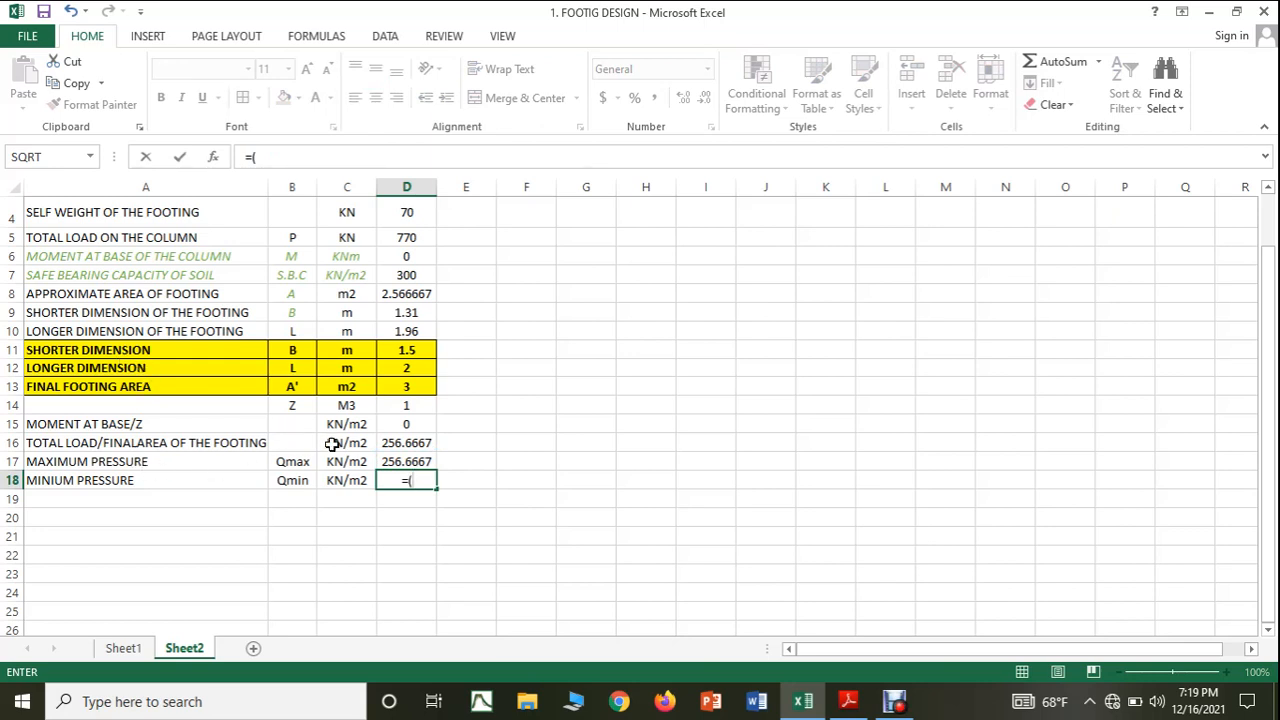
click(399, 444)
text(-)
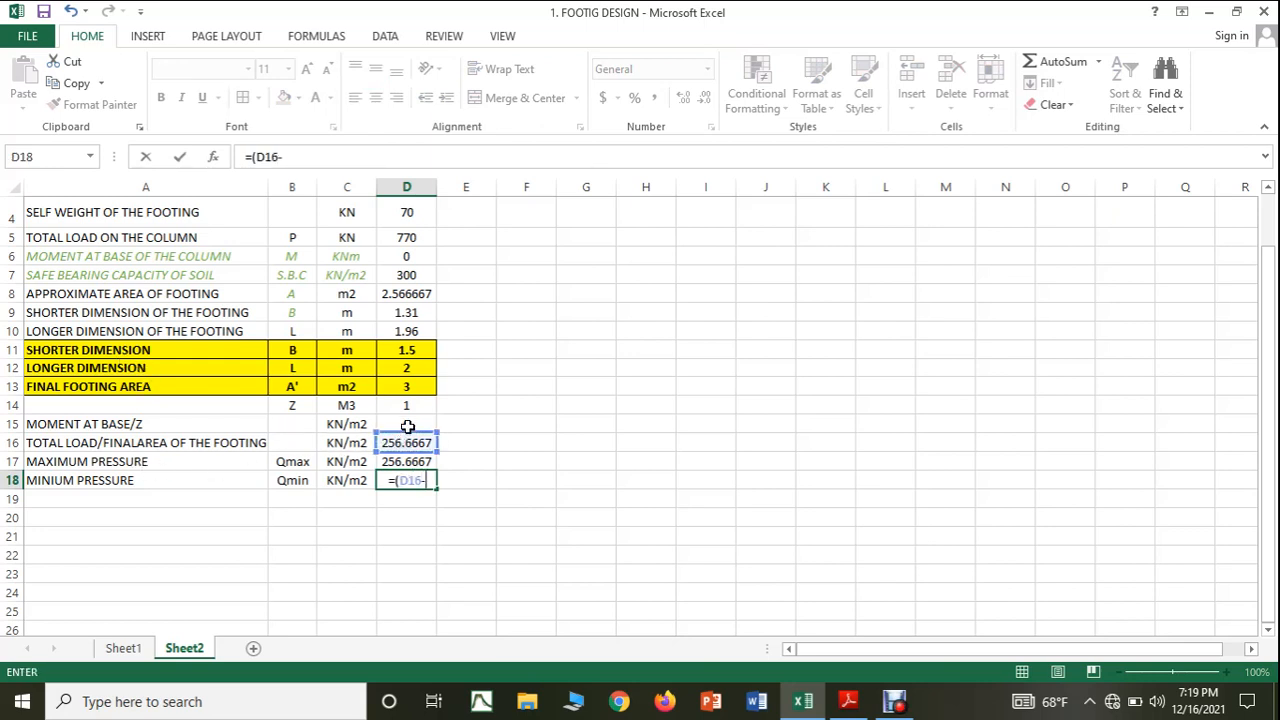
click(407, 424)
text())
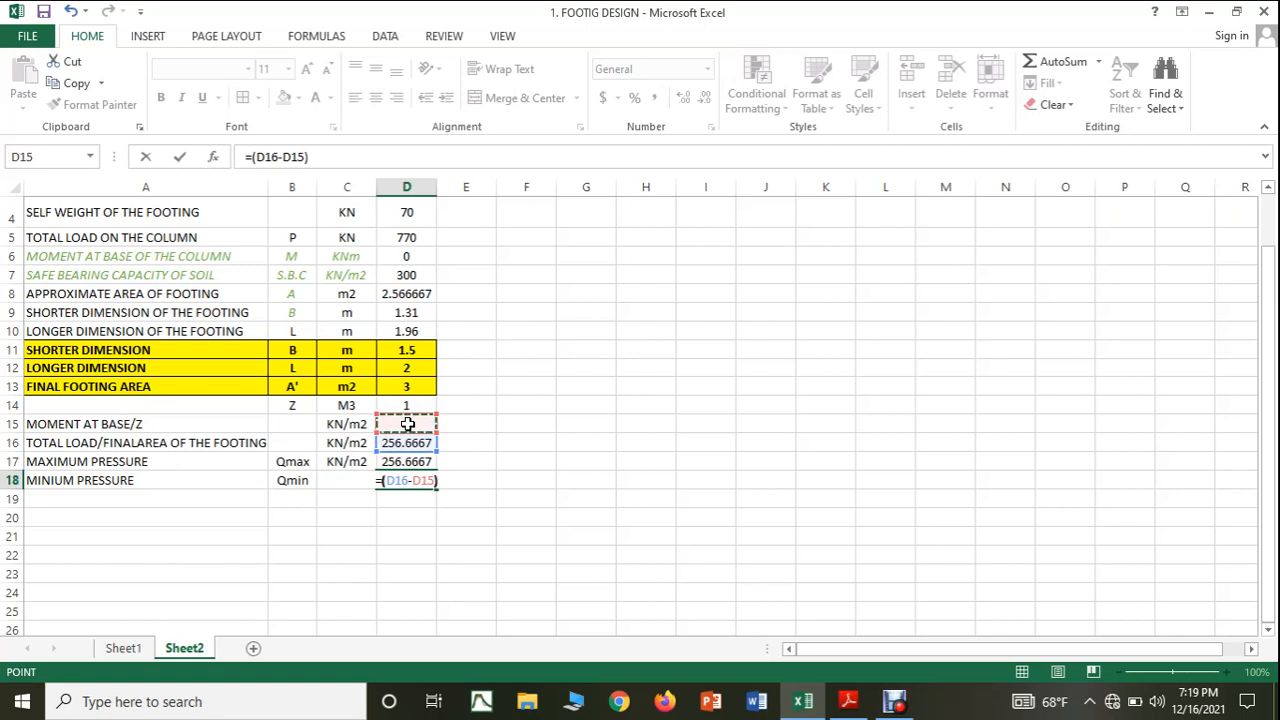
key(Return)
click(729, 538)
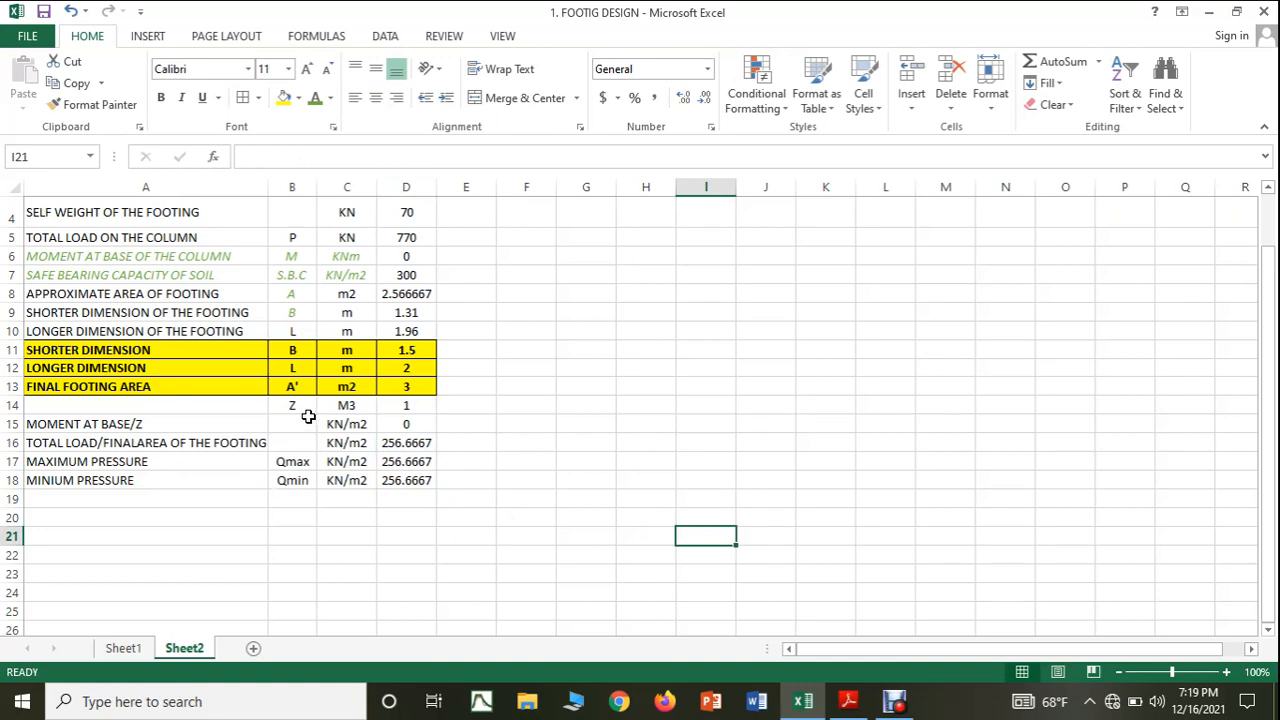
click(570, 540)
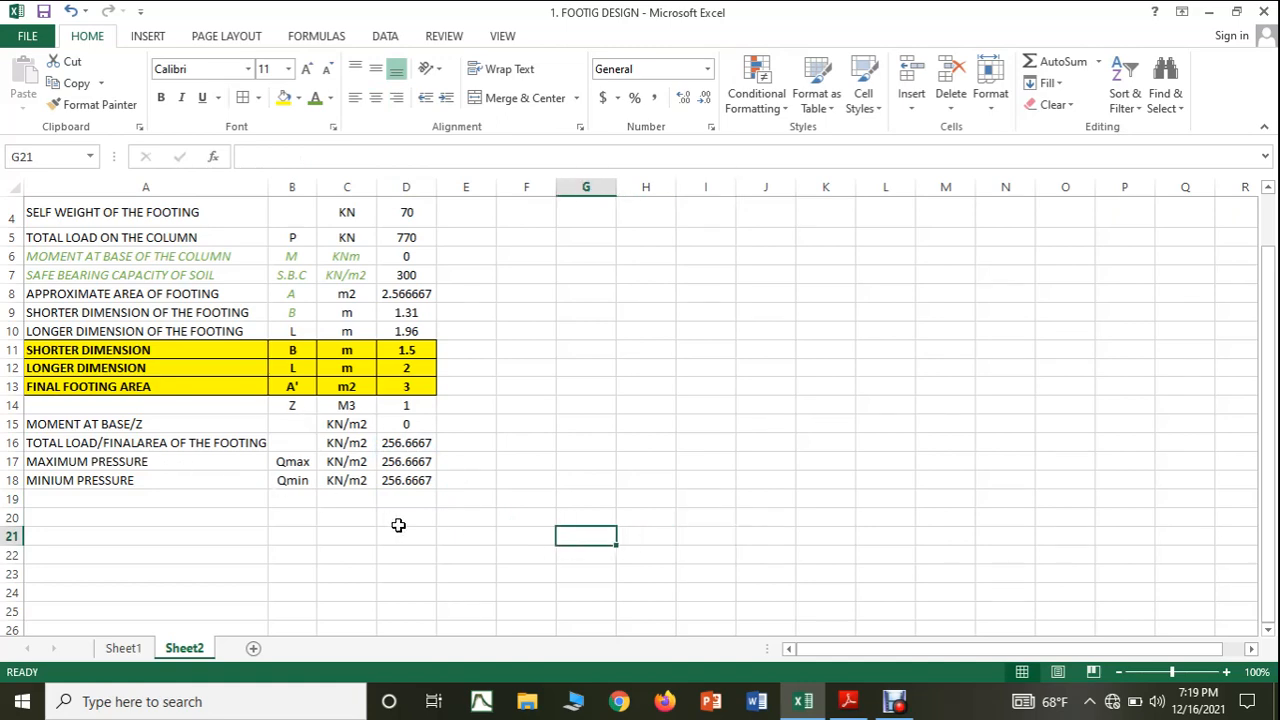
Switch to the PDF notes in Adobe Reader and read the column dimension entries at the start of page 2.
scroll(398, 525, down, 1)
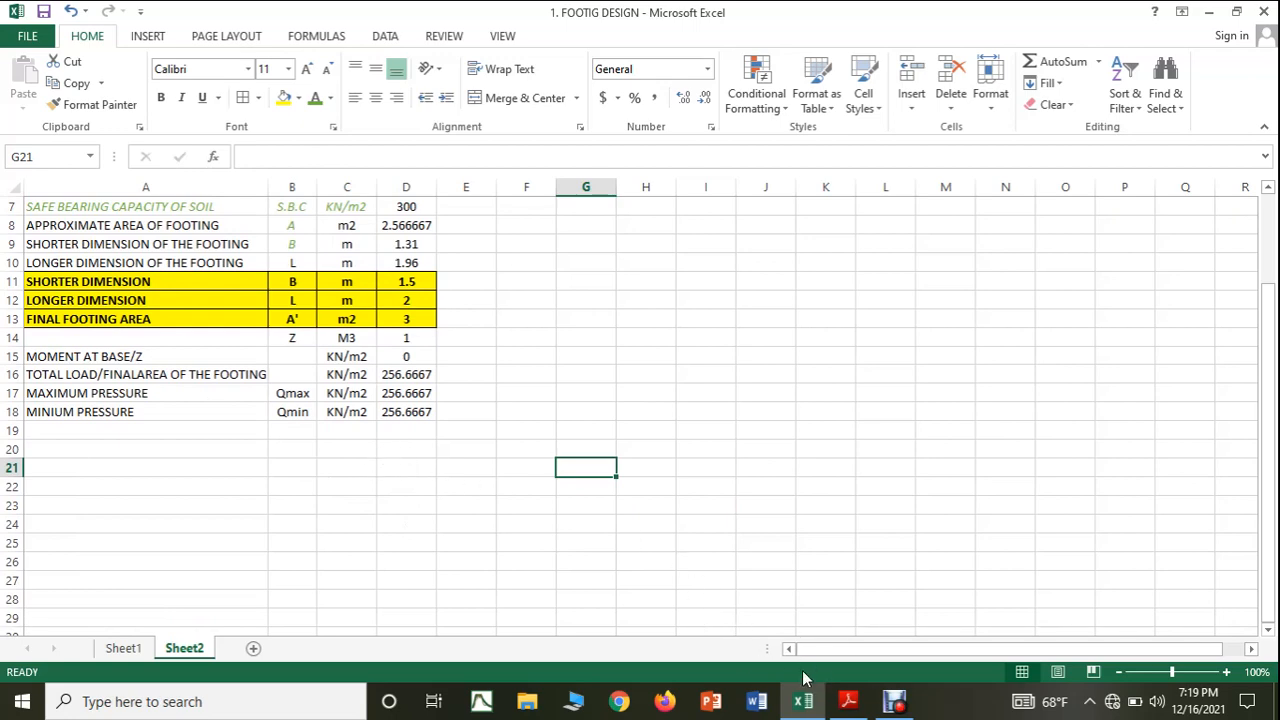
click(847, 702)
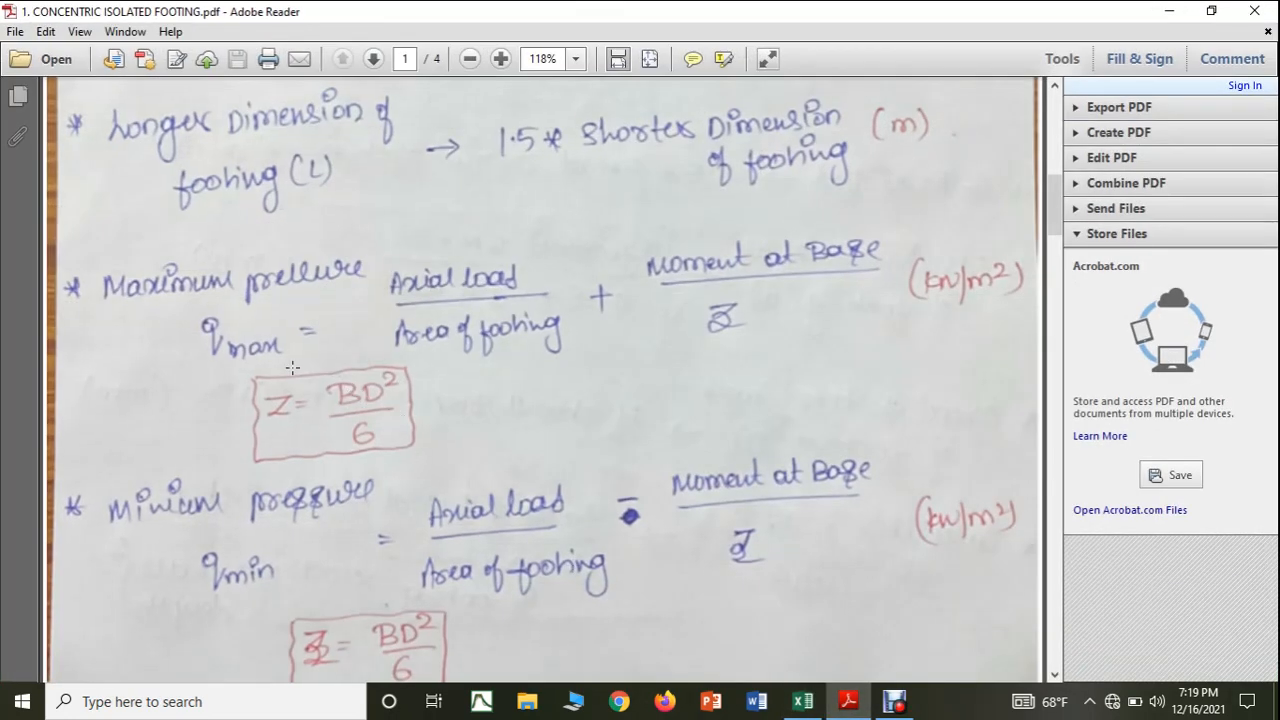
scroll(266, 348, down, 2)
scroll(269, 346, down, 1)
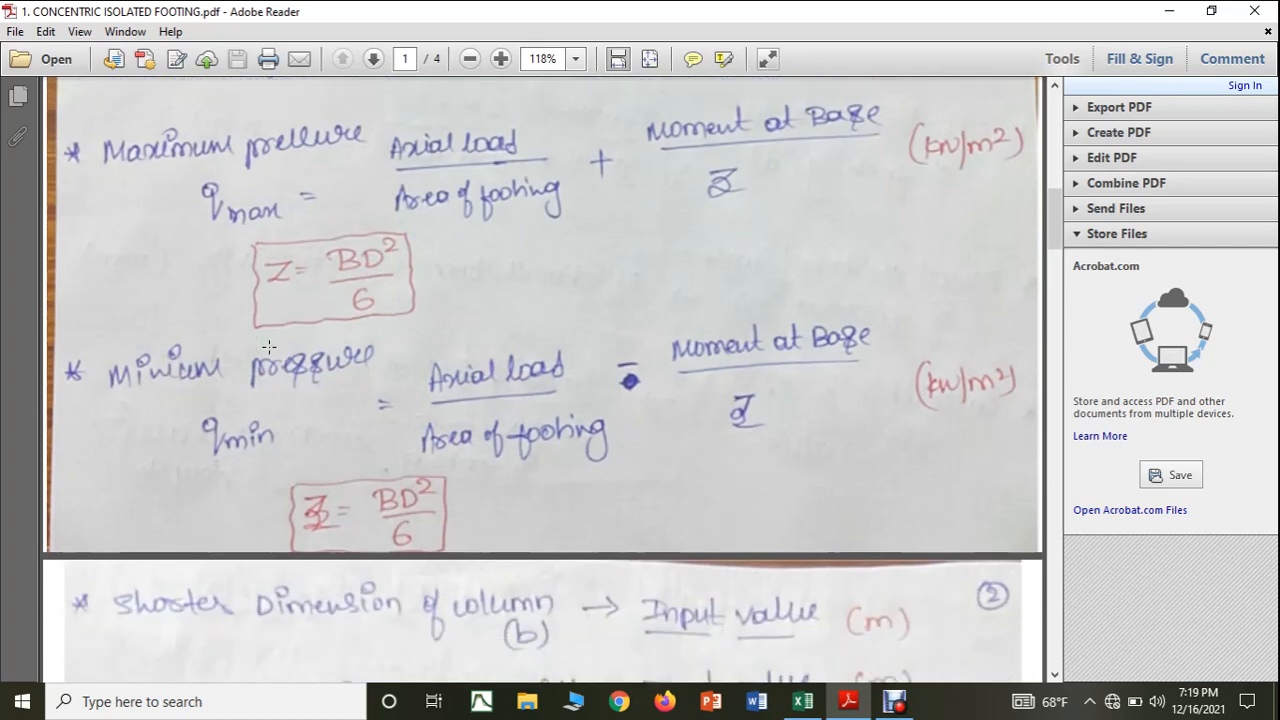
scroll(268, 346, down, 1)
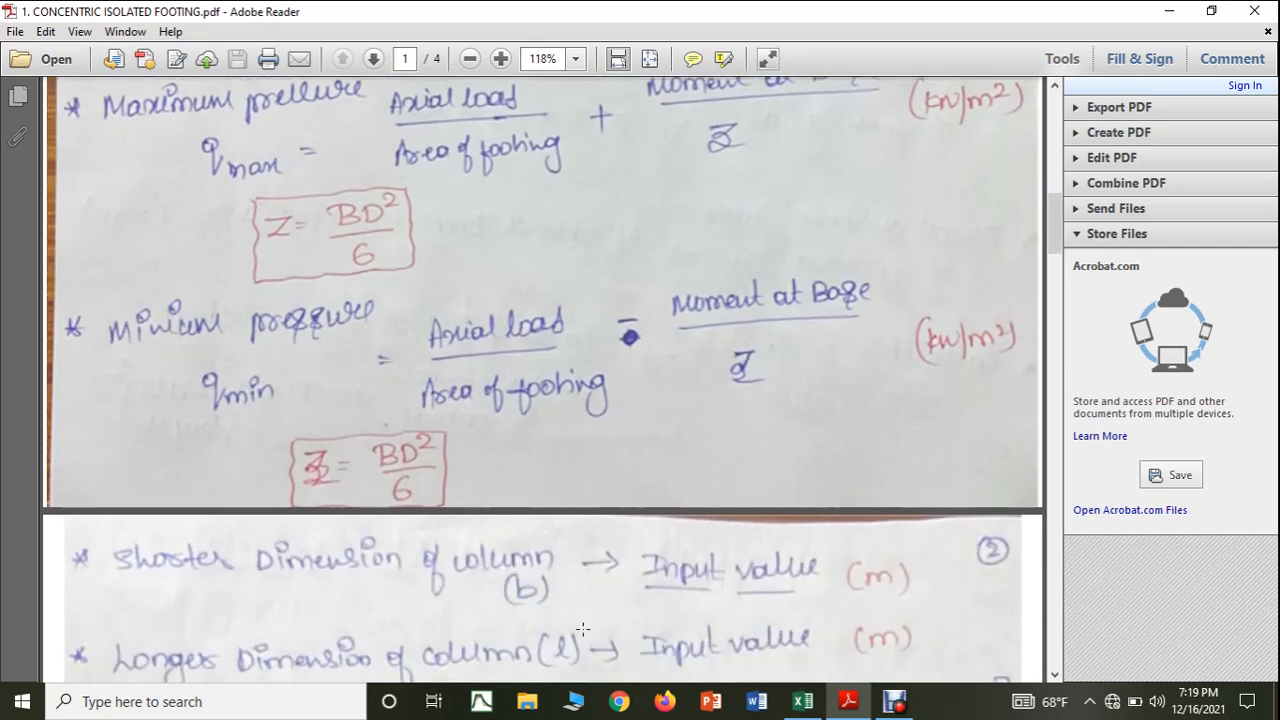
scroll(466, 557, down, 3)
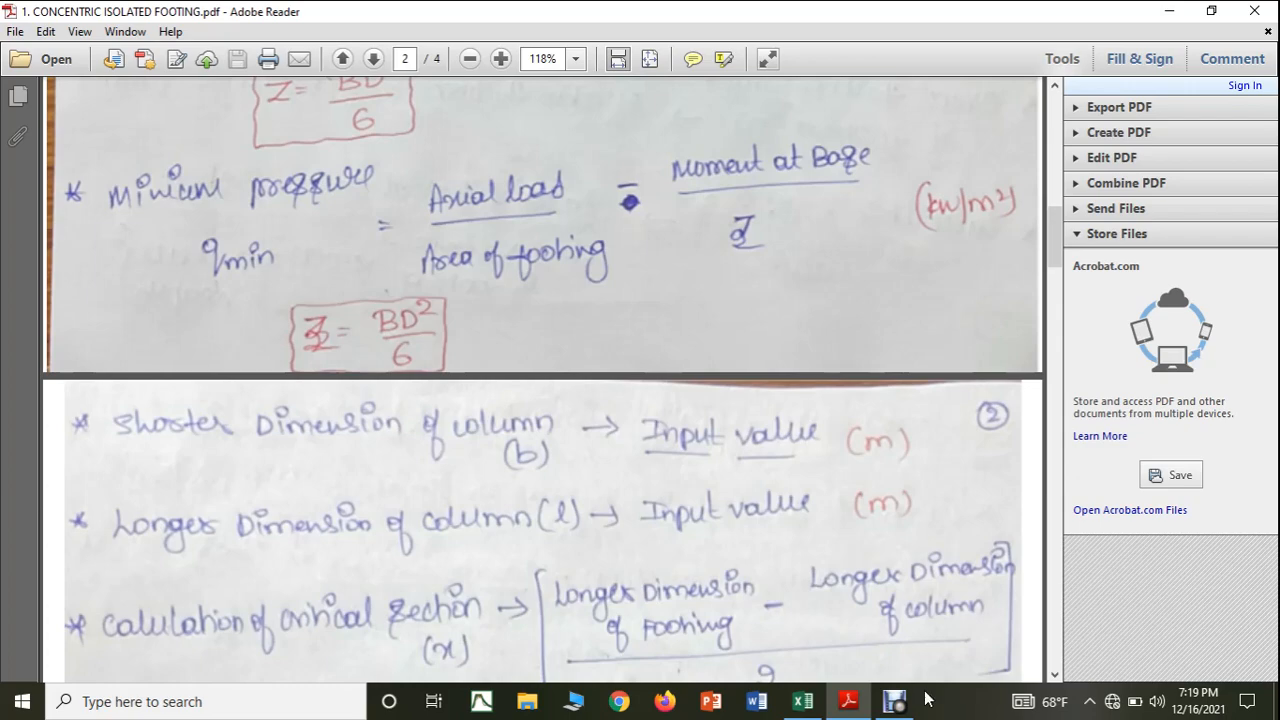
Return to the Excel sheet and label cell A19 as SHORTER DIMENSION OF THE COLUMN.
click(803, 701)
click(77, 430)
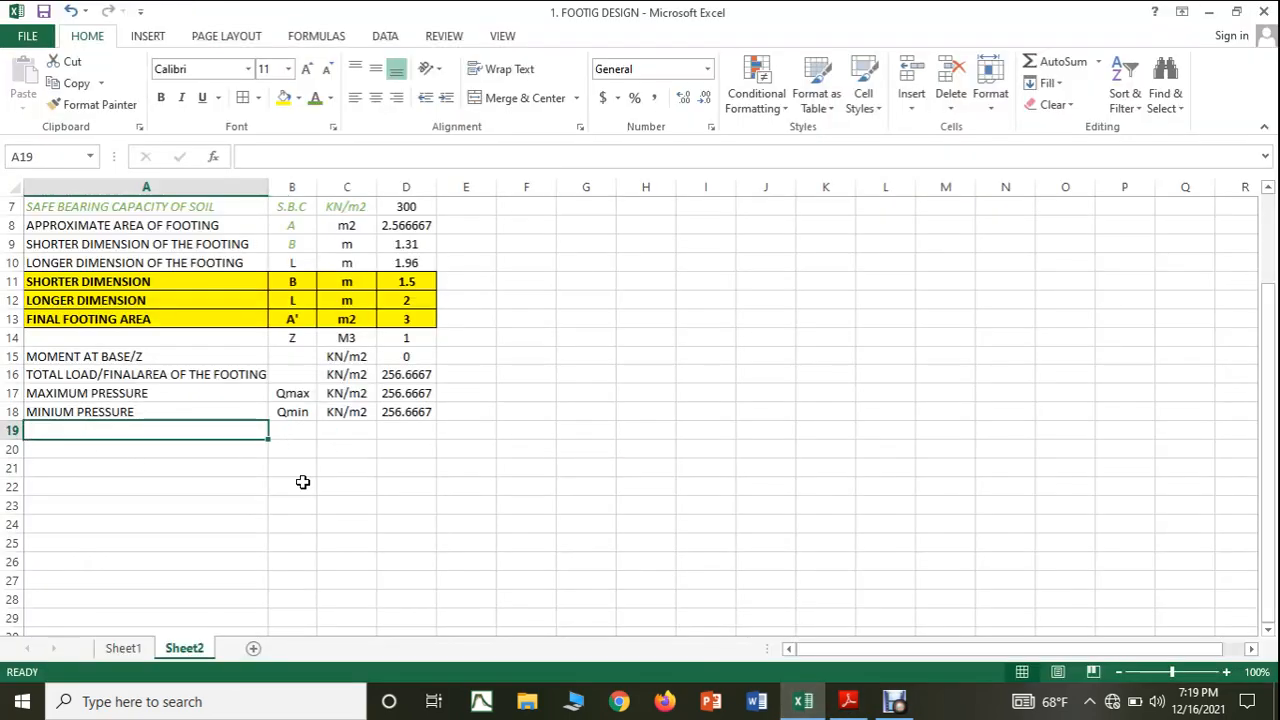
text(SH)
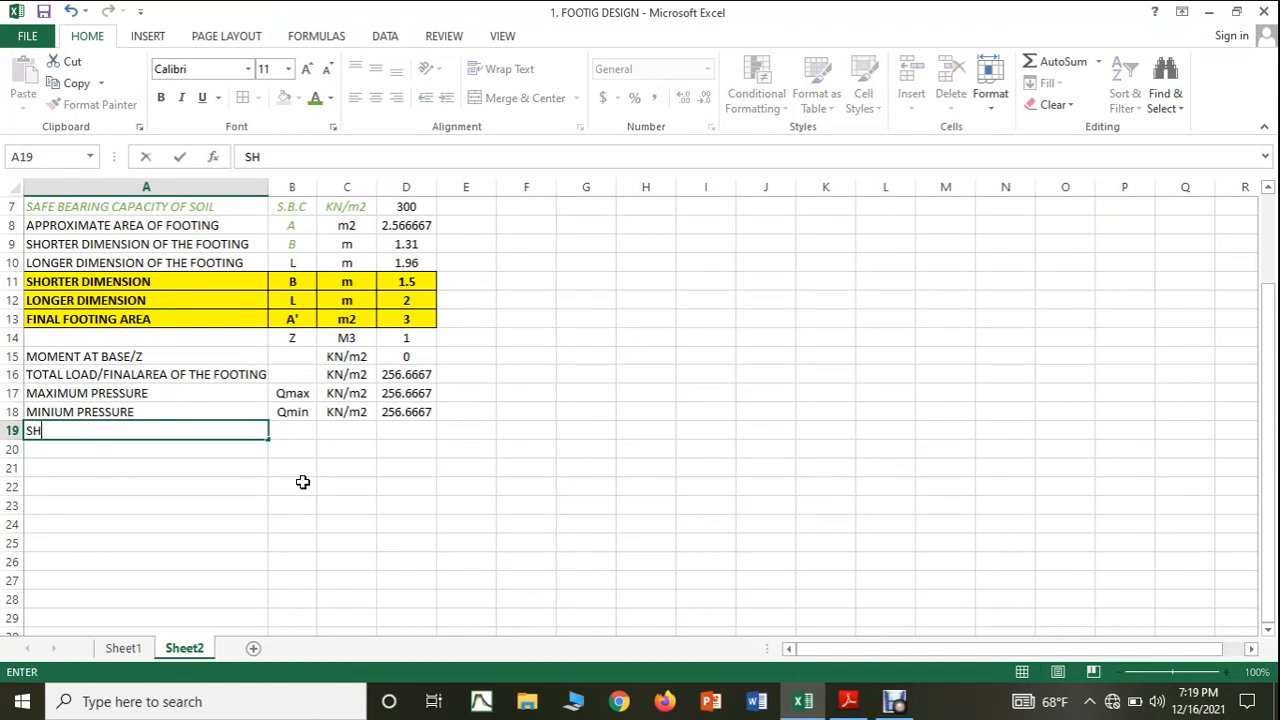
text(ORTER DIMEN)
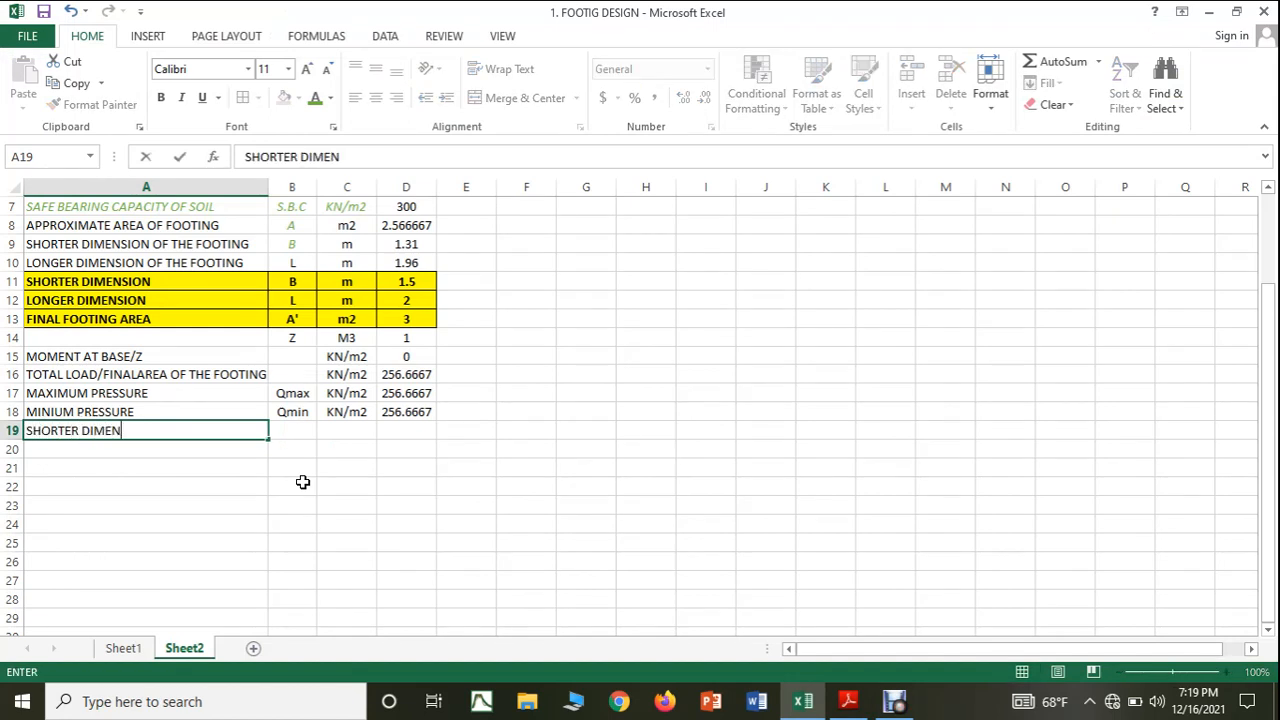
text(SION OF )
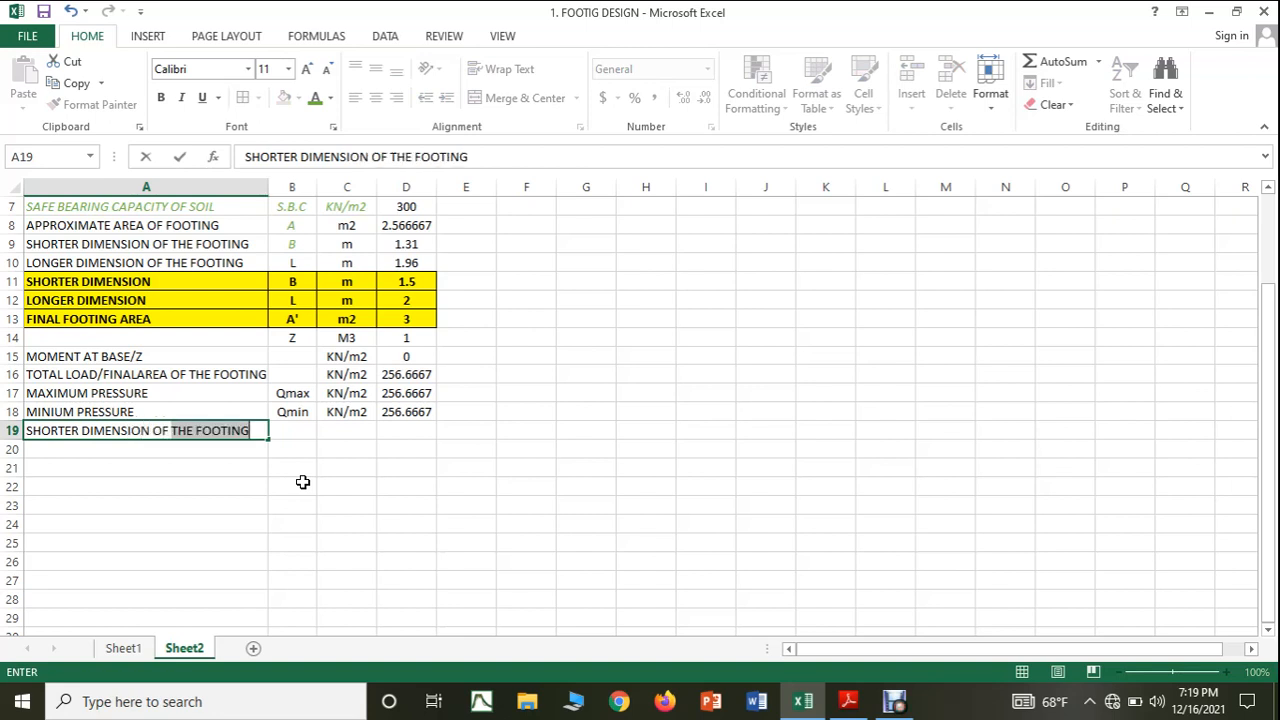
text(THE COLUMN)
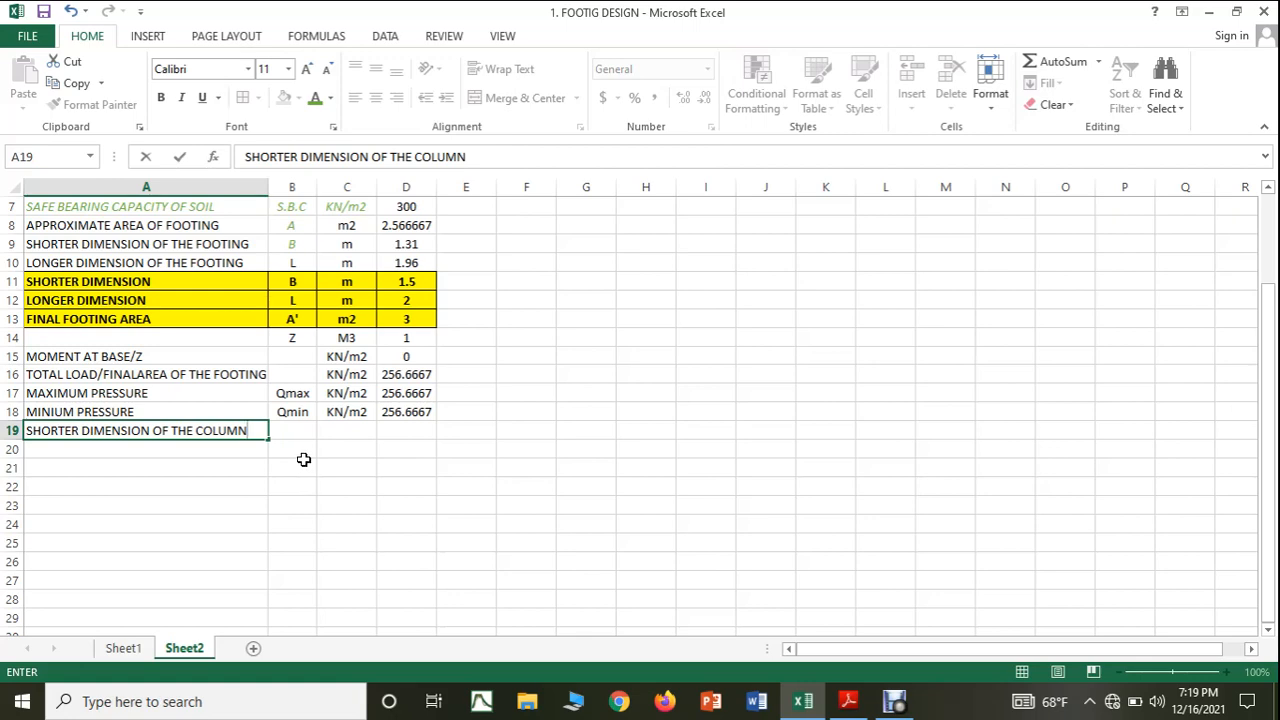
Enter the symbol b in cell B19 and the unit mm in cell C19 for the shorter column dimension.
click(297, 434)
scroll(436, 512, up, 1)
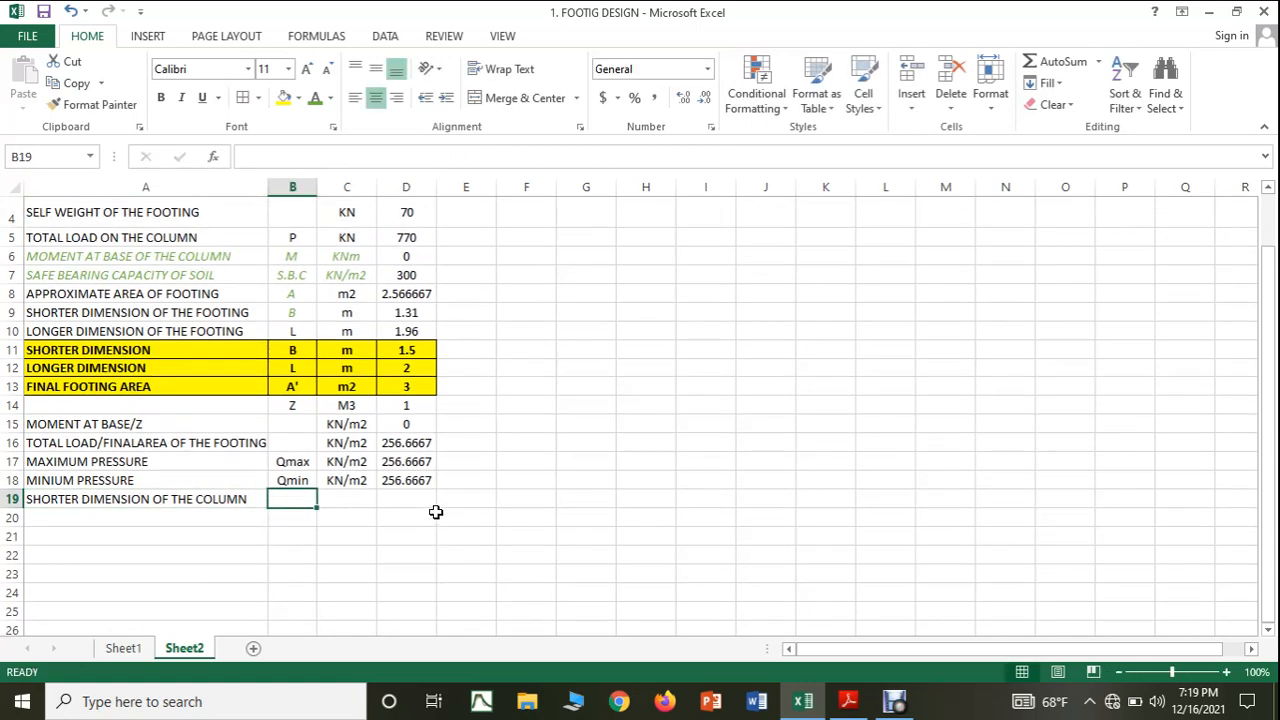
text(B)
key(BackSpace)
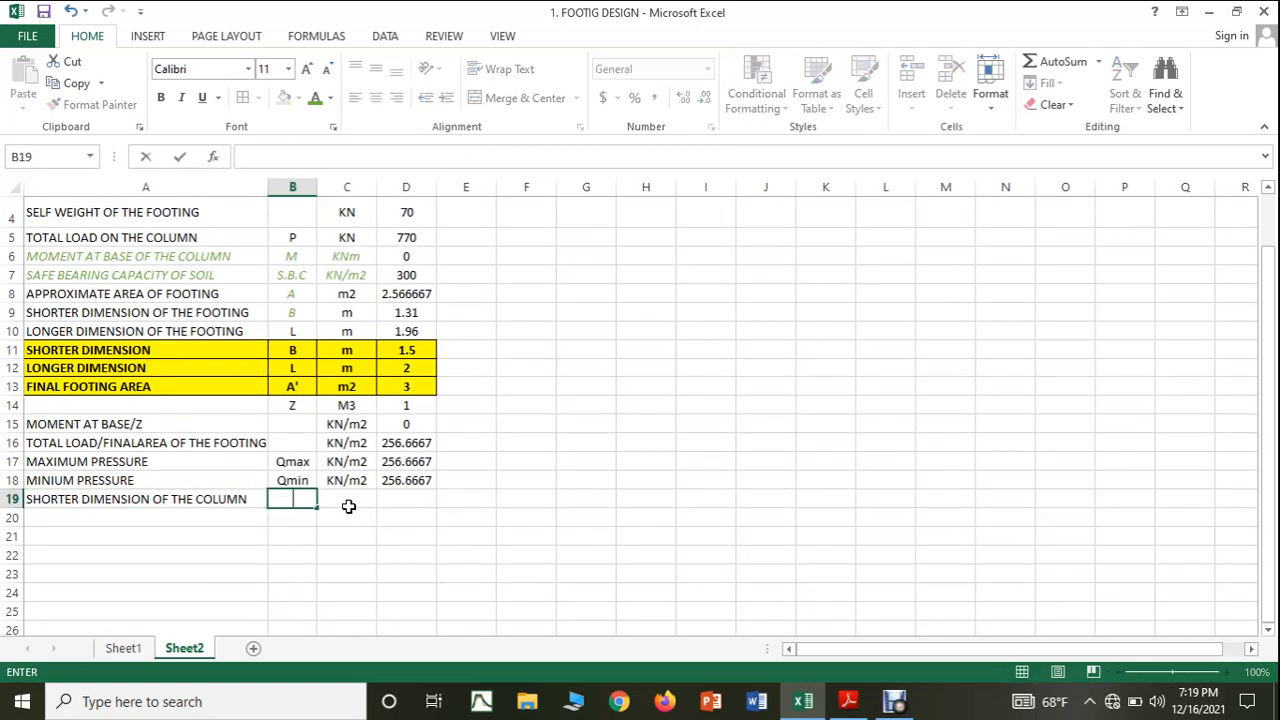
text(b)
click(374, 497)
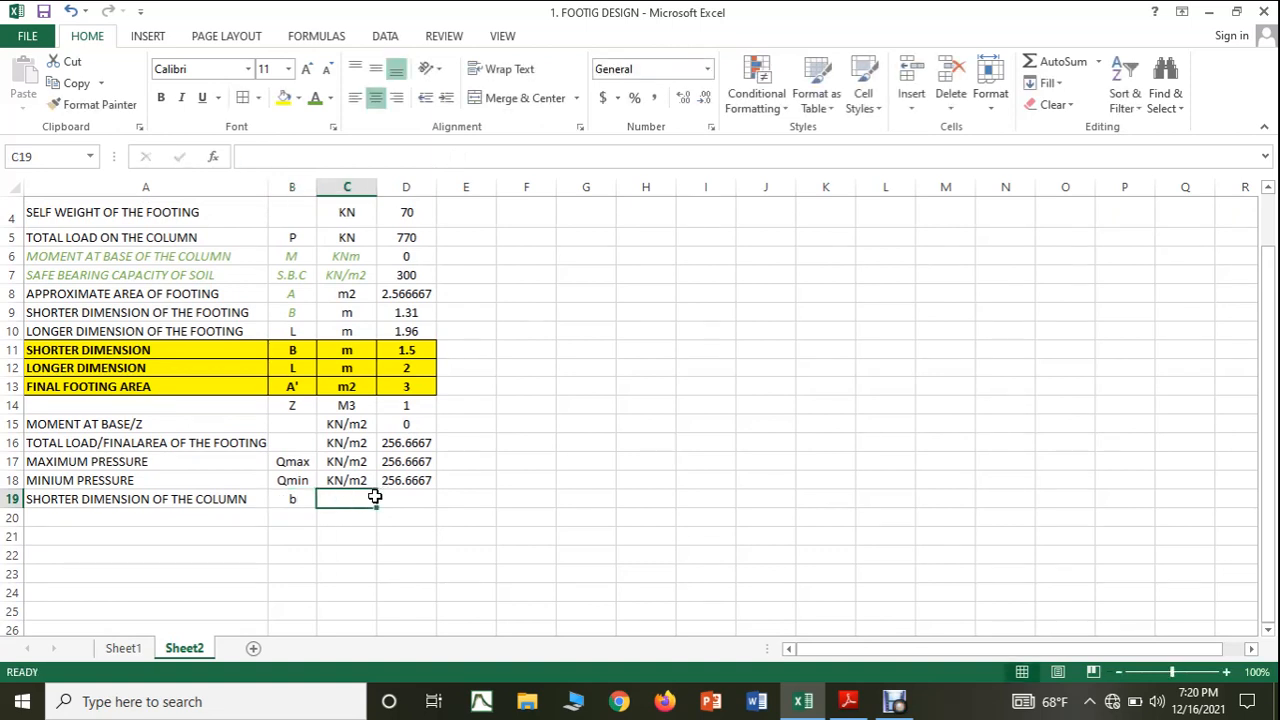
text(mm)
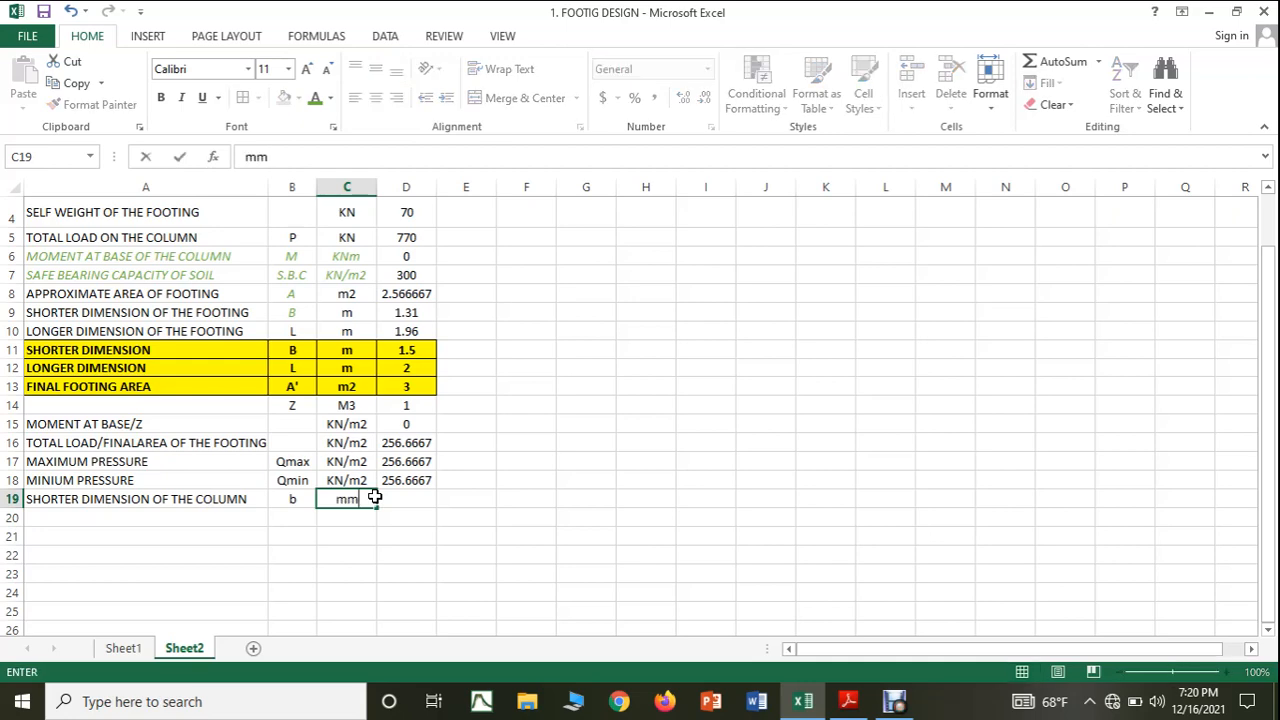
Check the shorter column dimension in the PDF notes and enter 250 as its value in cell D19.
click(408, 496)
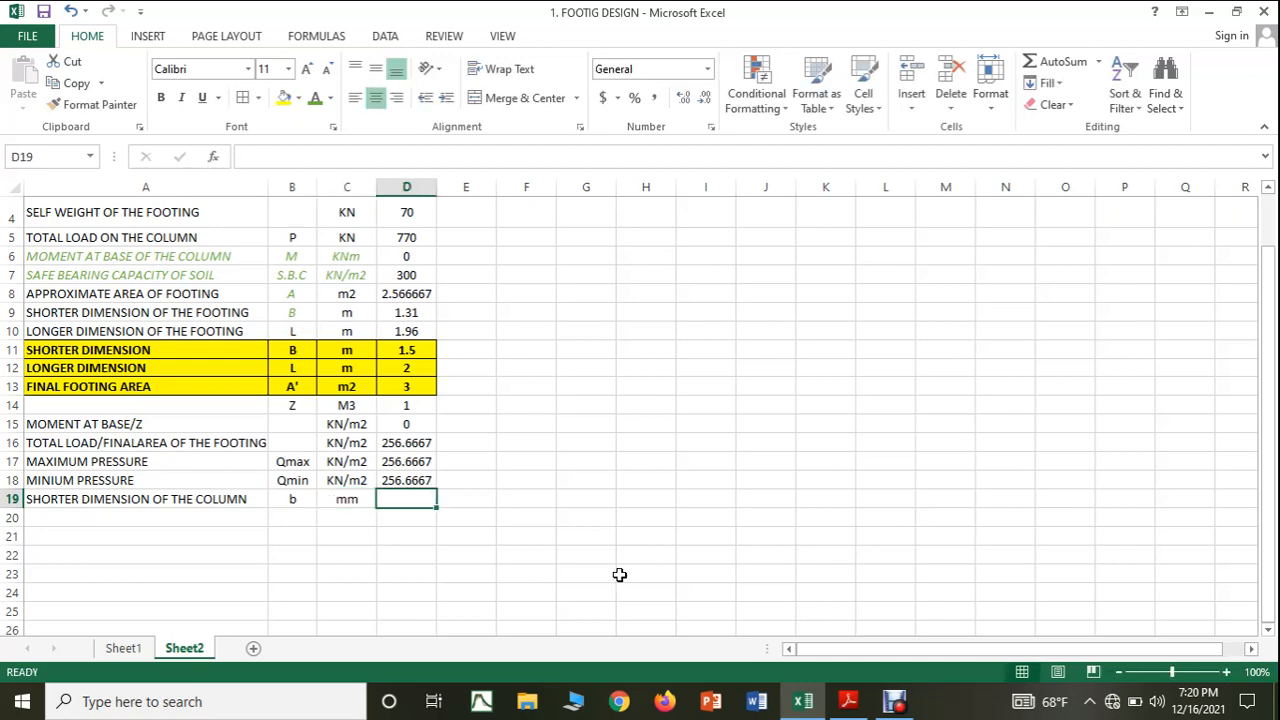
click(865, 705)
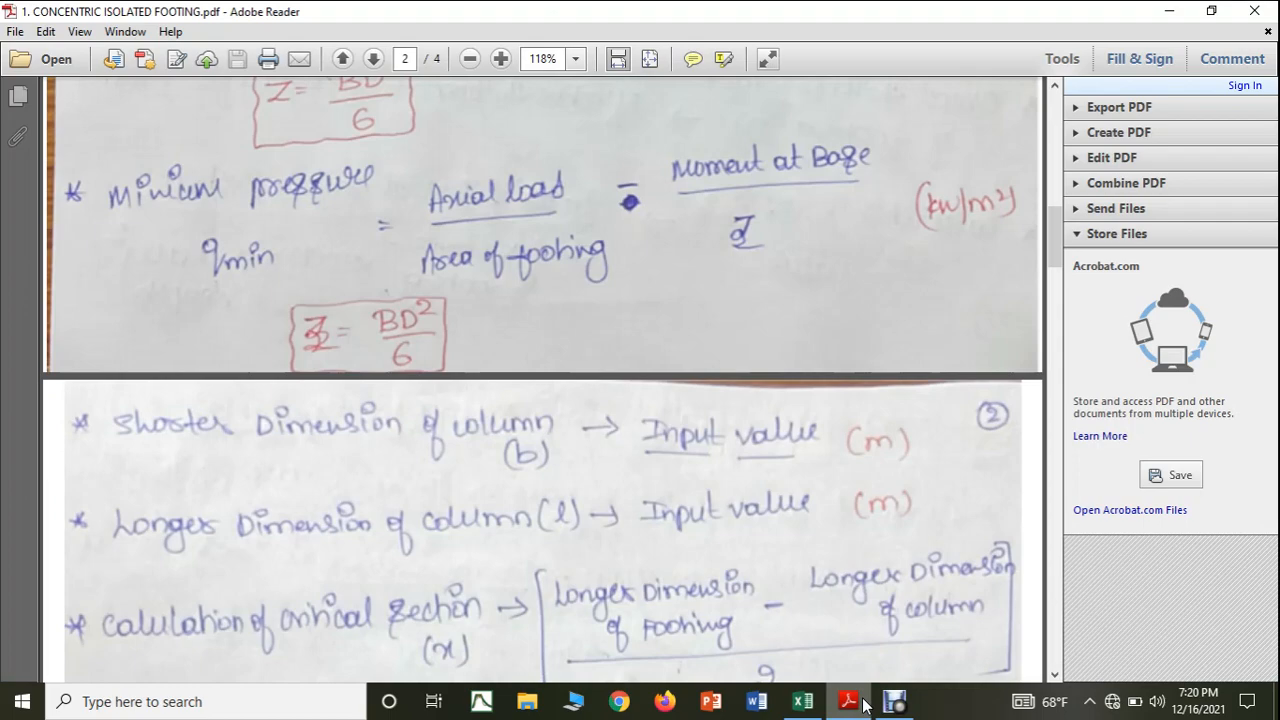
click(865, 705)
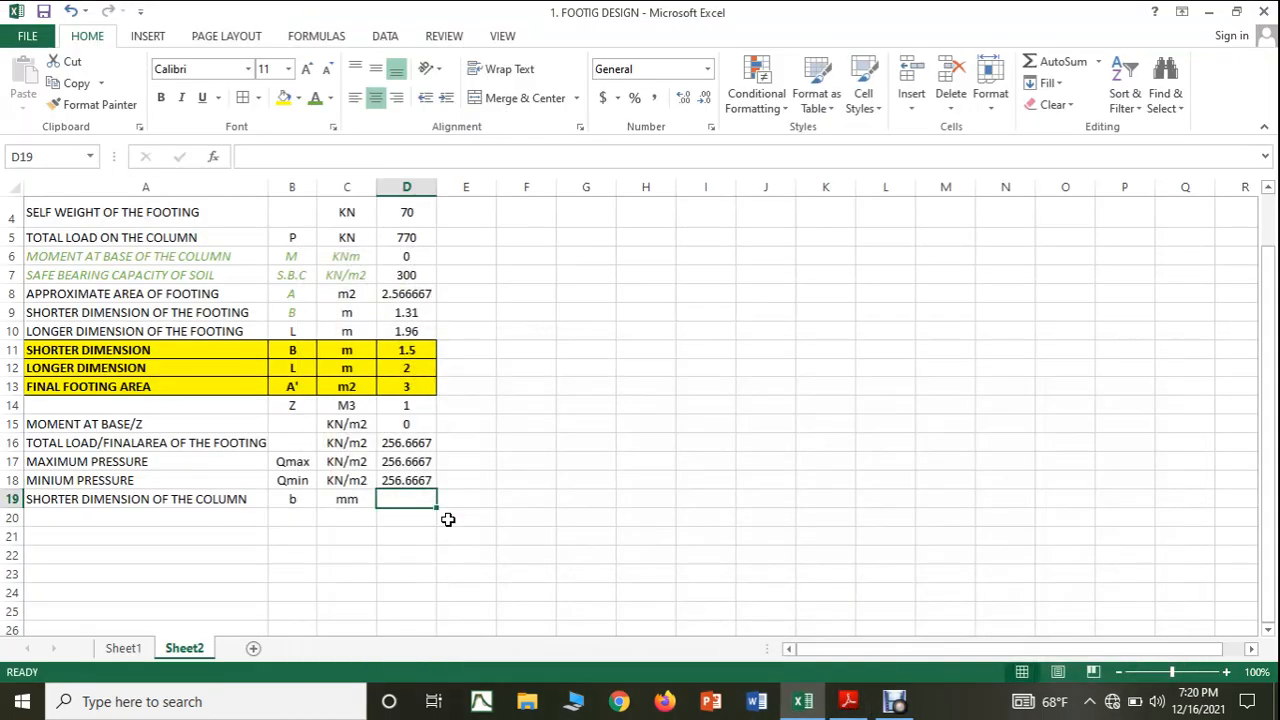
text(250)
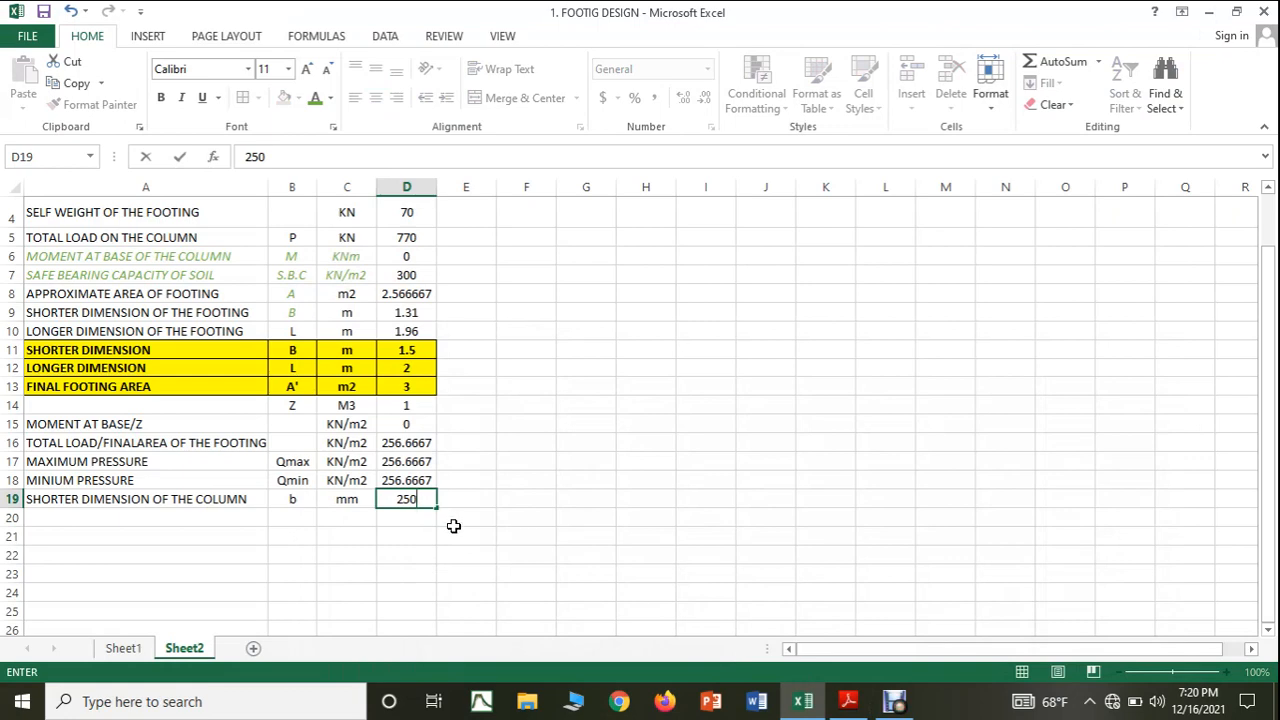
click(455, 530)
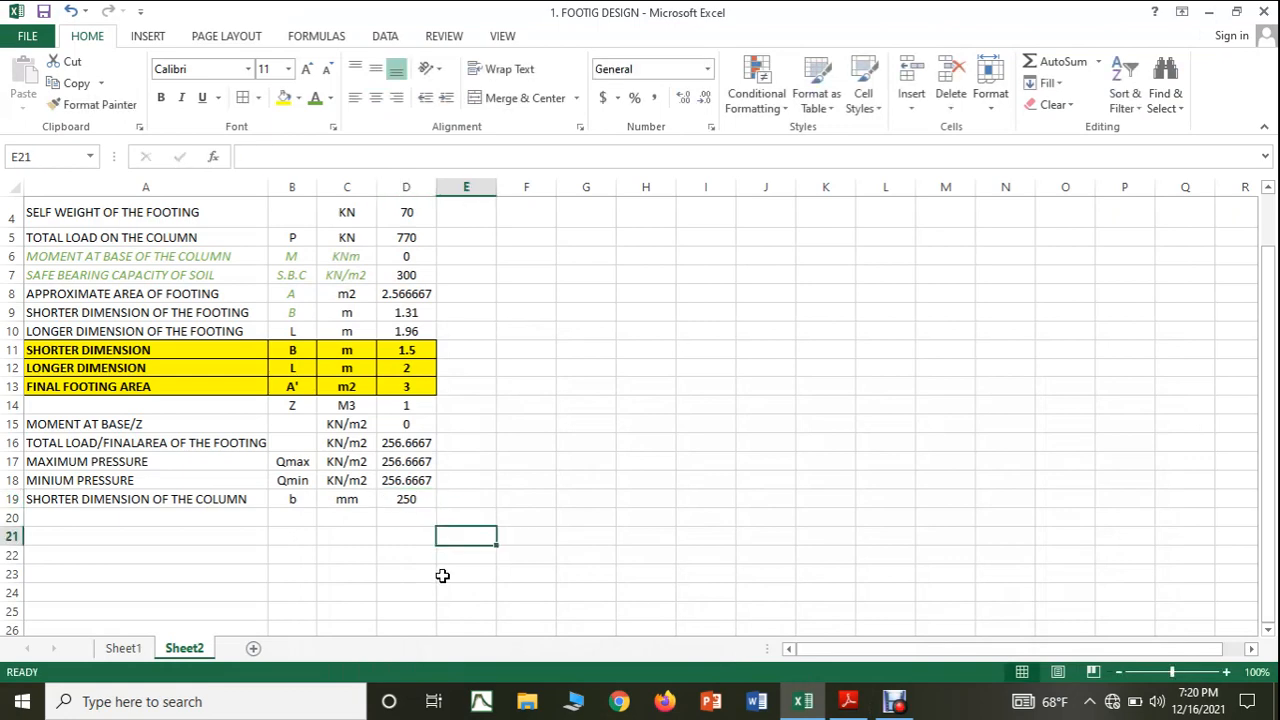
Label cell A20 as LONGER DIMENSION OF THE COLUMN.
click(63, 519)
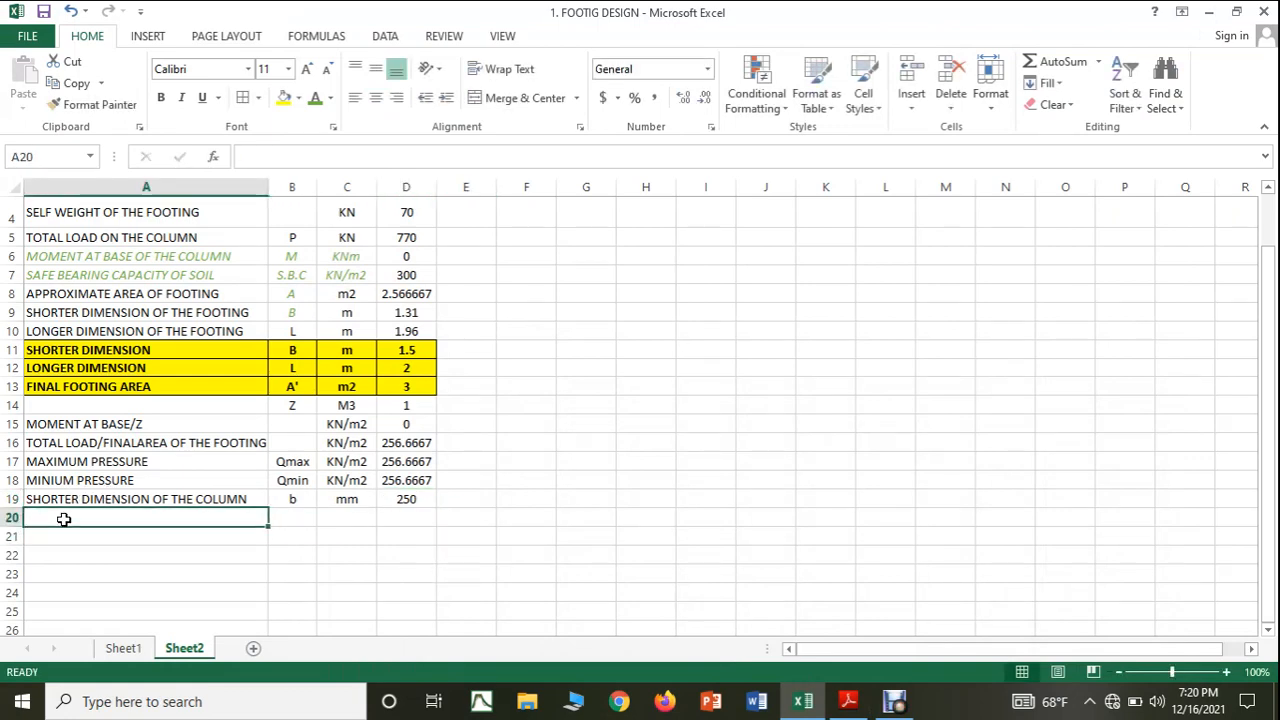
text(LONG)
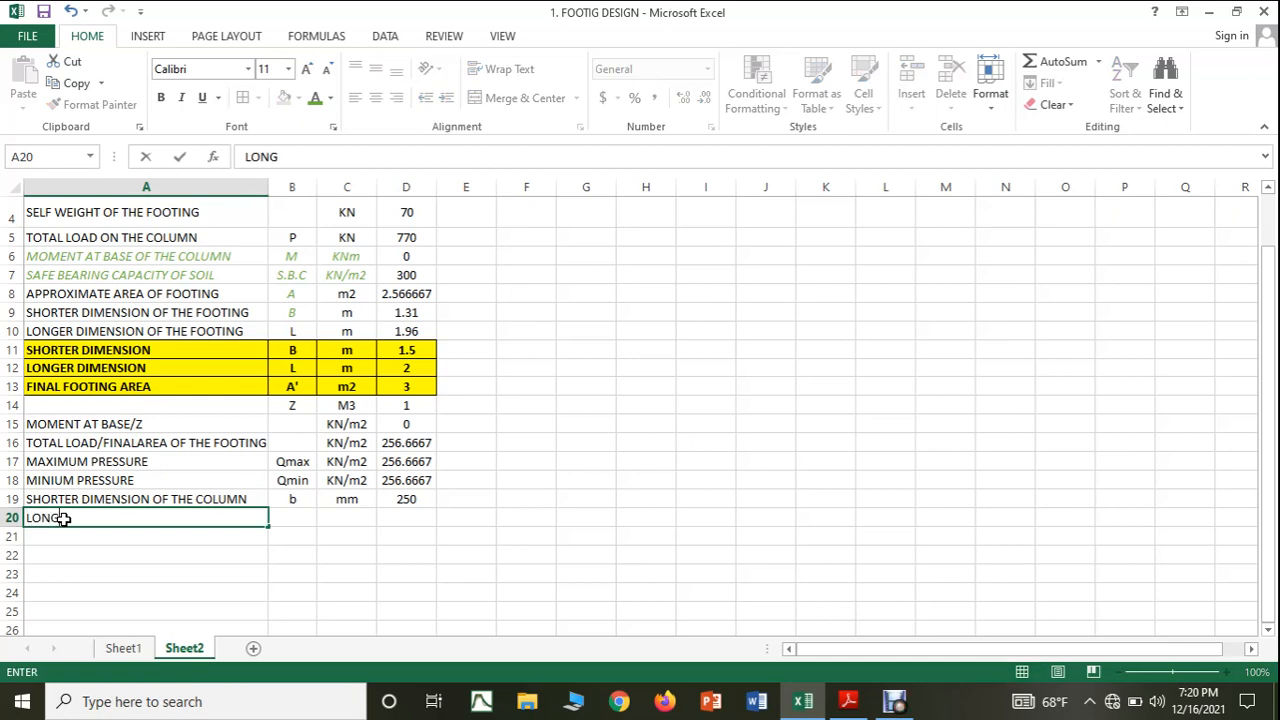
text(ER DIMENSIO)
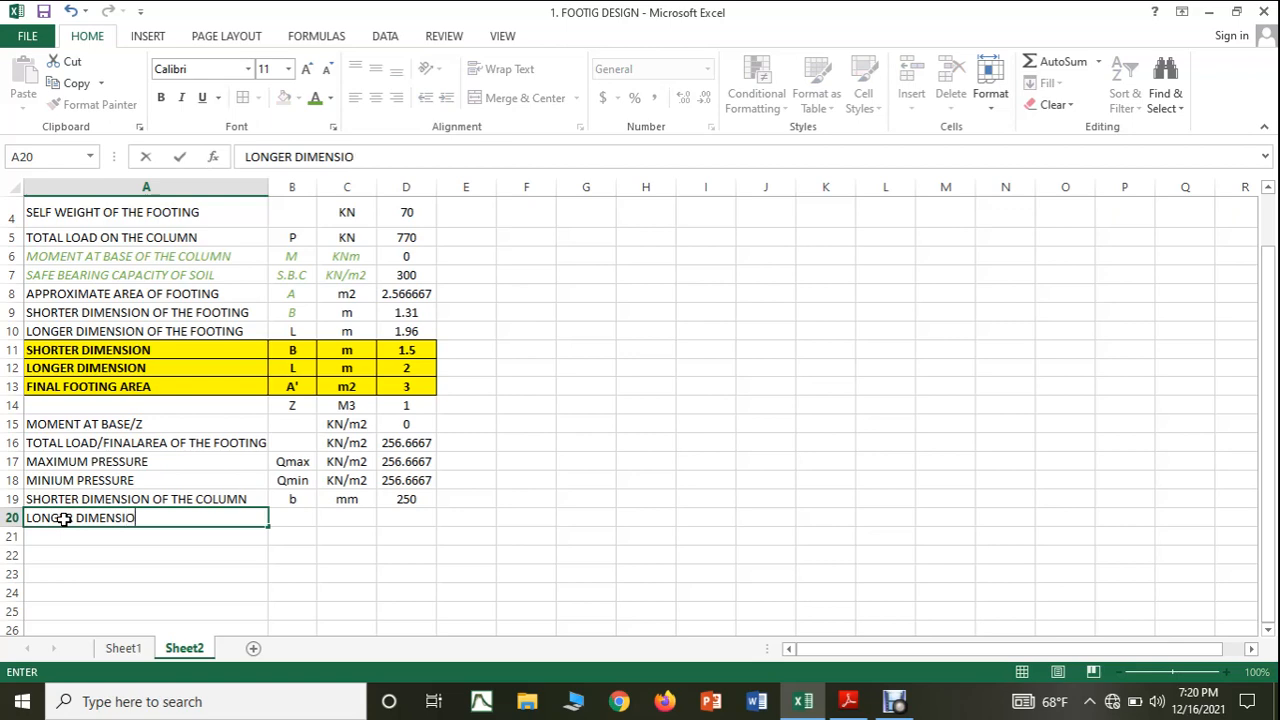
text(N OF TH)
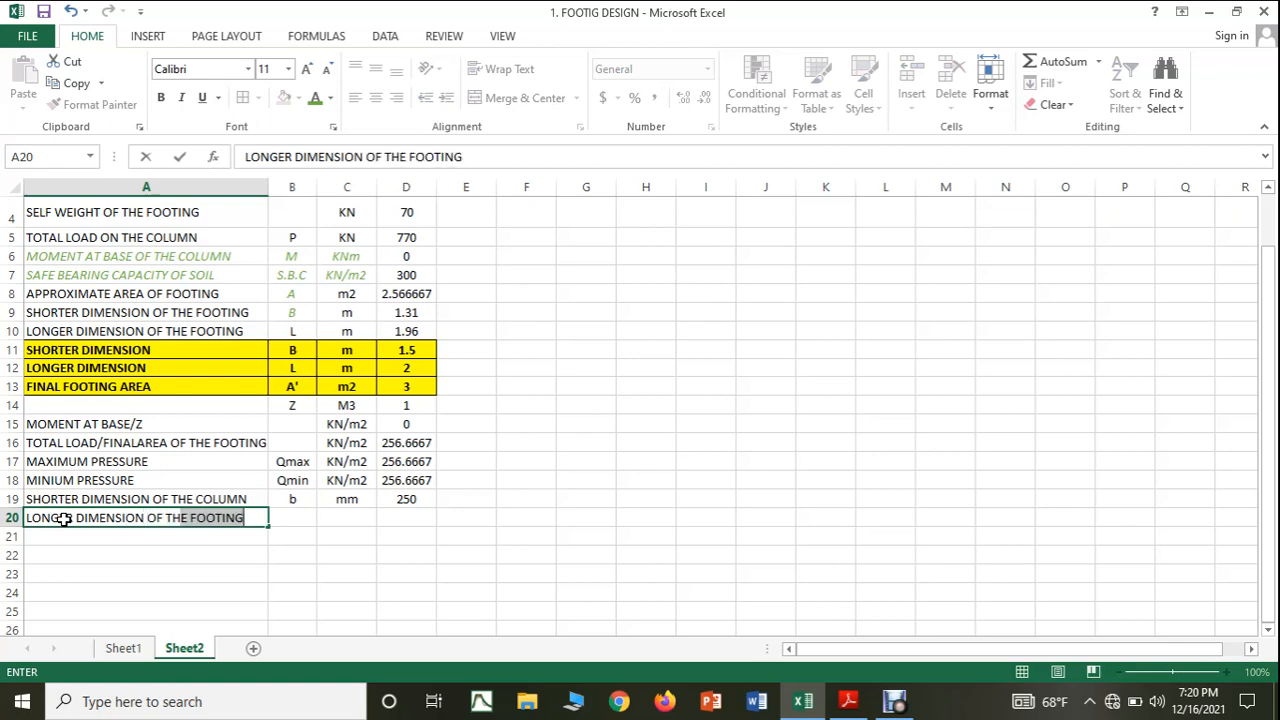
text(E COLUMN)
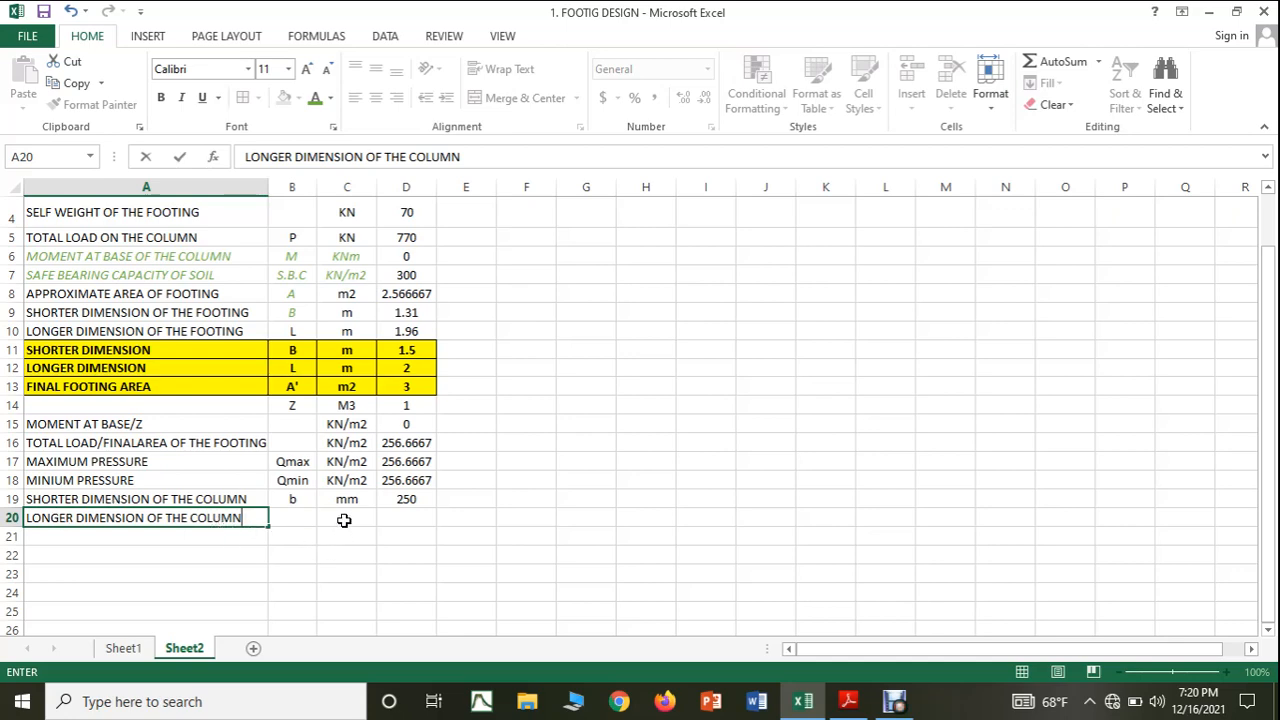
Complete the longer column dimension row with the symbol l in B20, the unit mm in C20 and the value 400 in D20.
click(313, 519)
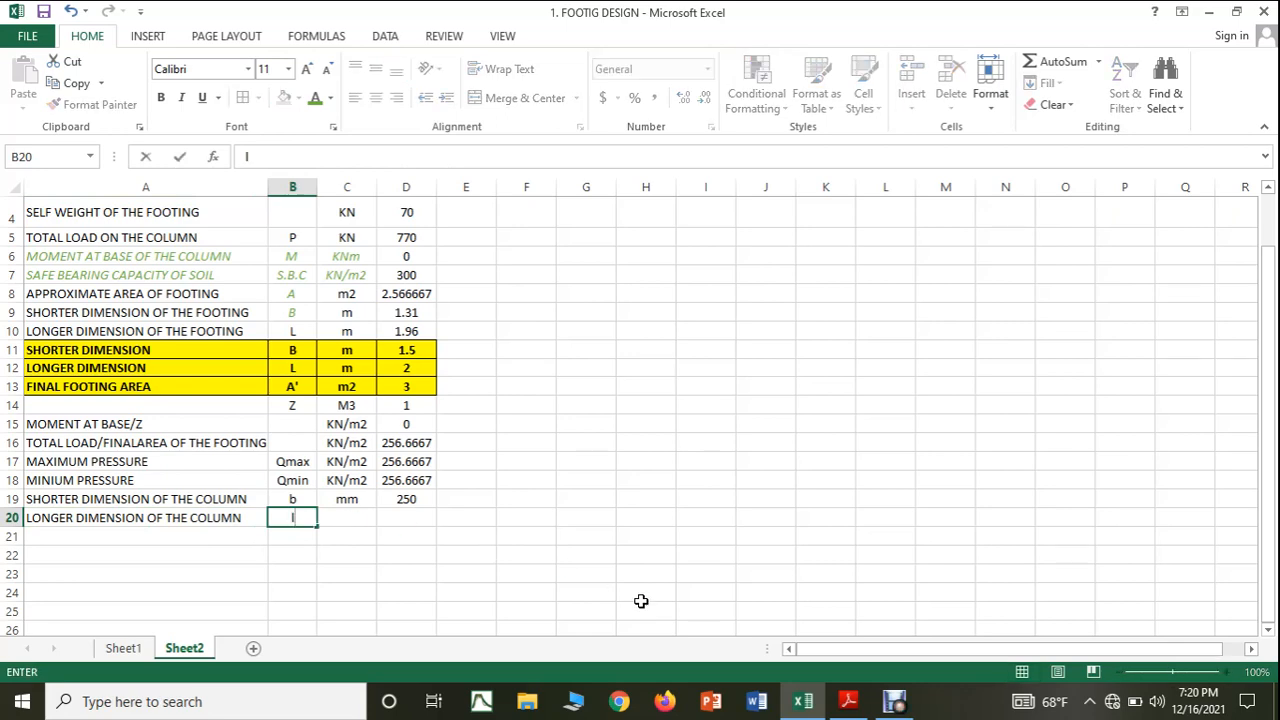
click(843, 705)
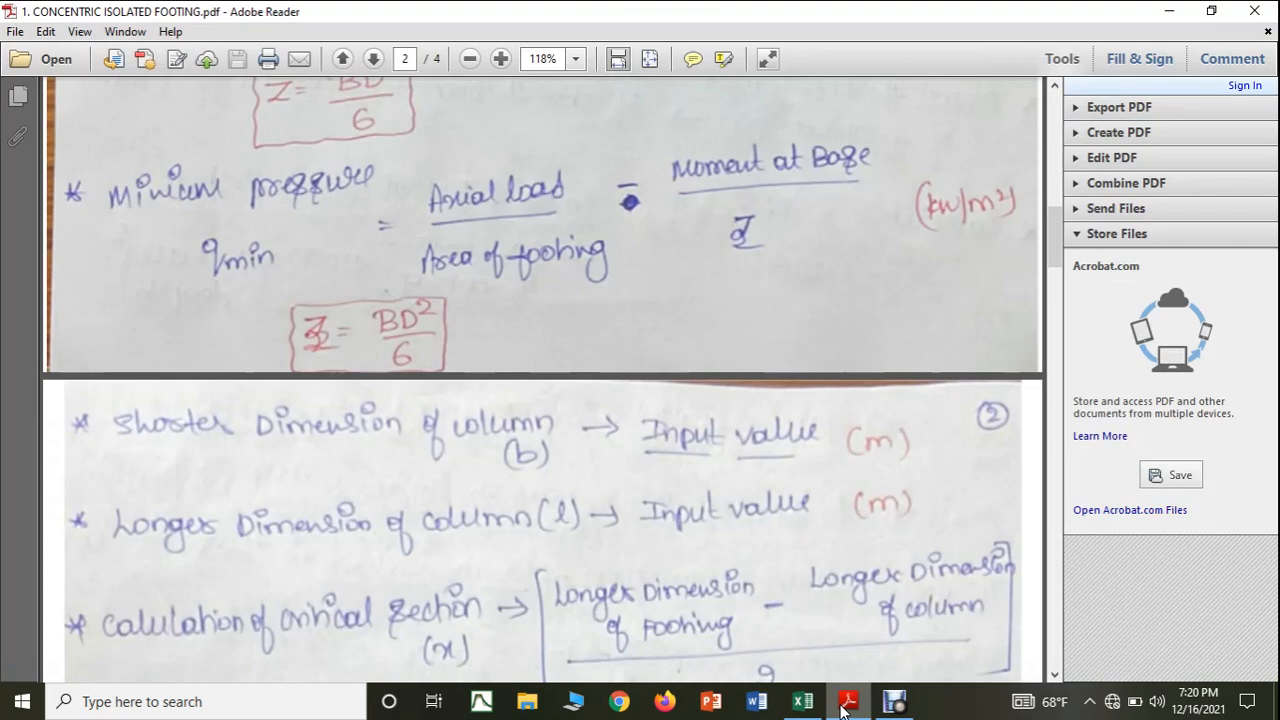
click(802, 701)
click(348, 520)
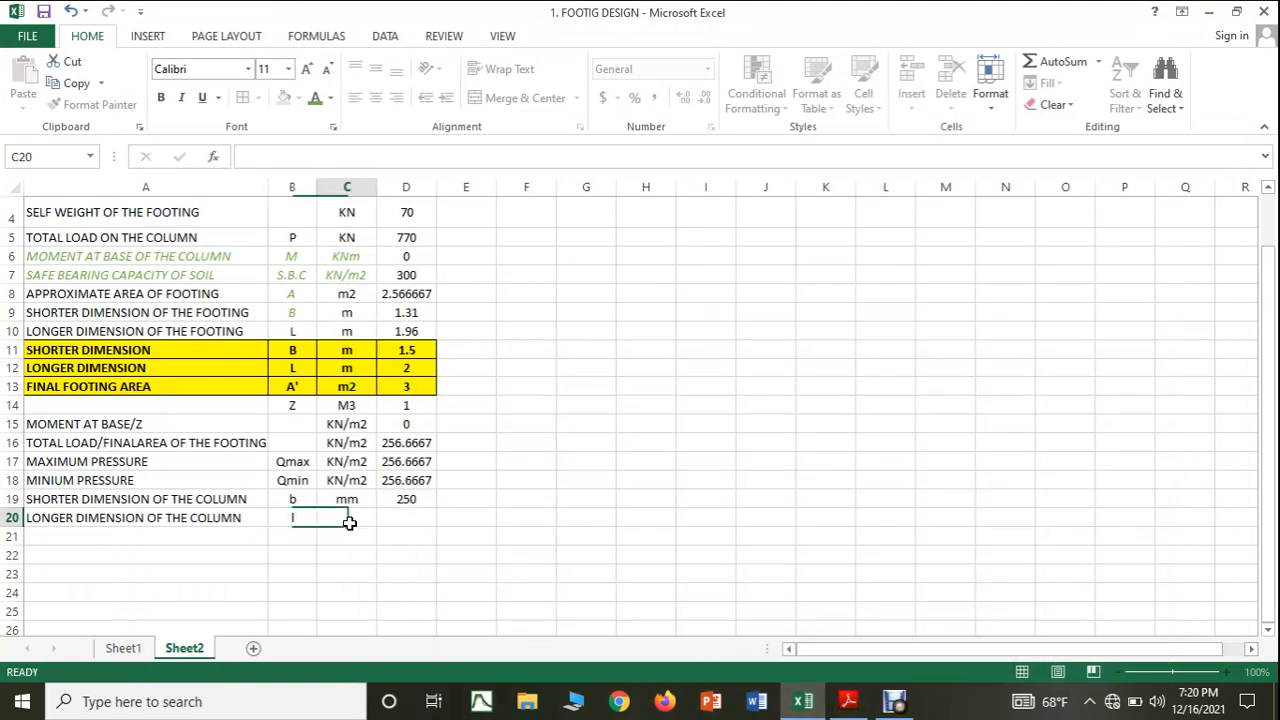
text(mm)
click(410, 525)
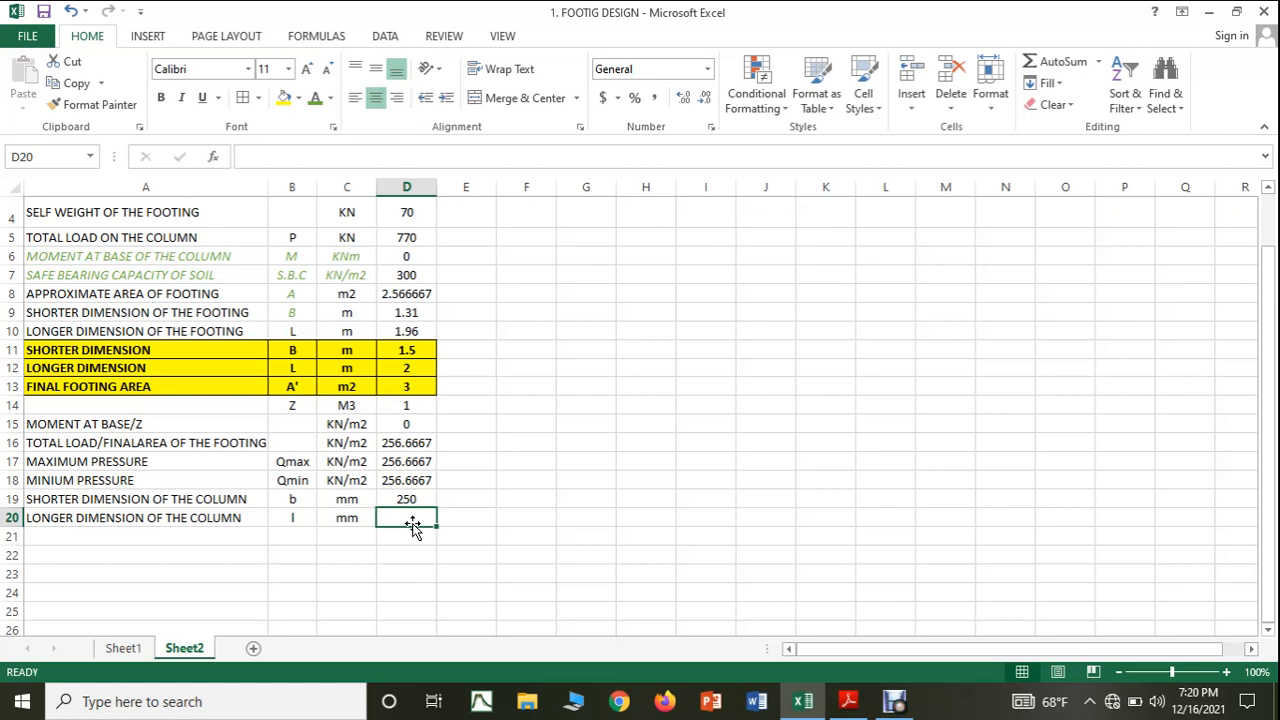
text(400)
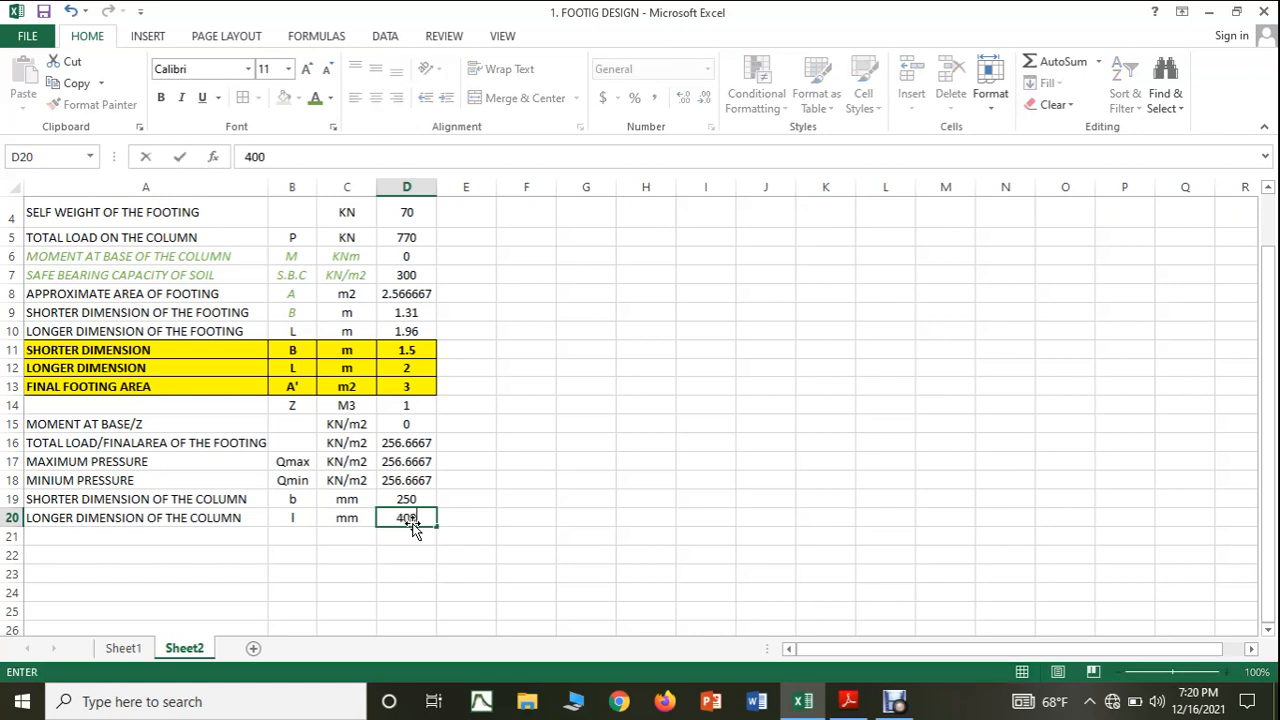
click(561, 538)
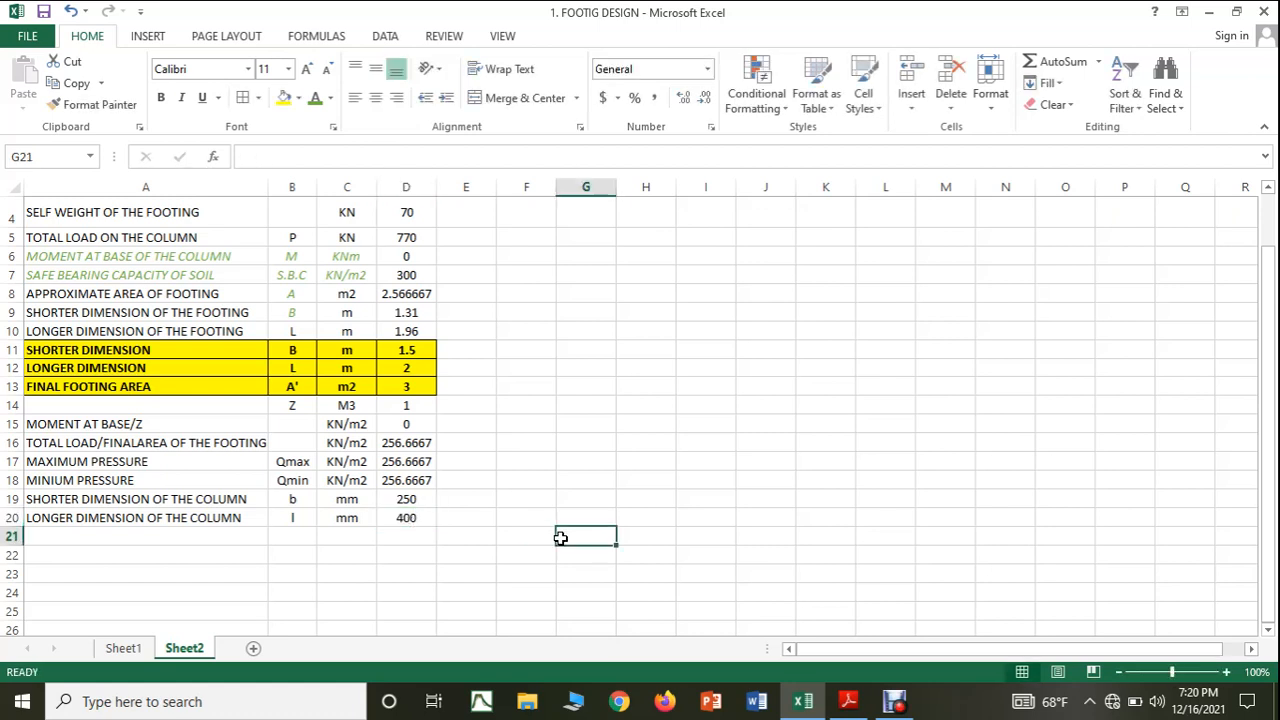
Format the labels, symbols and units of both column dimension rows, A19:C20, in italic green text.
click(146, 502)
scroll(146, 502, up, 1)
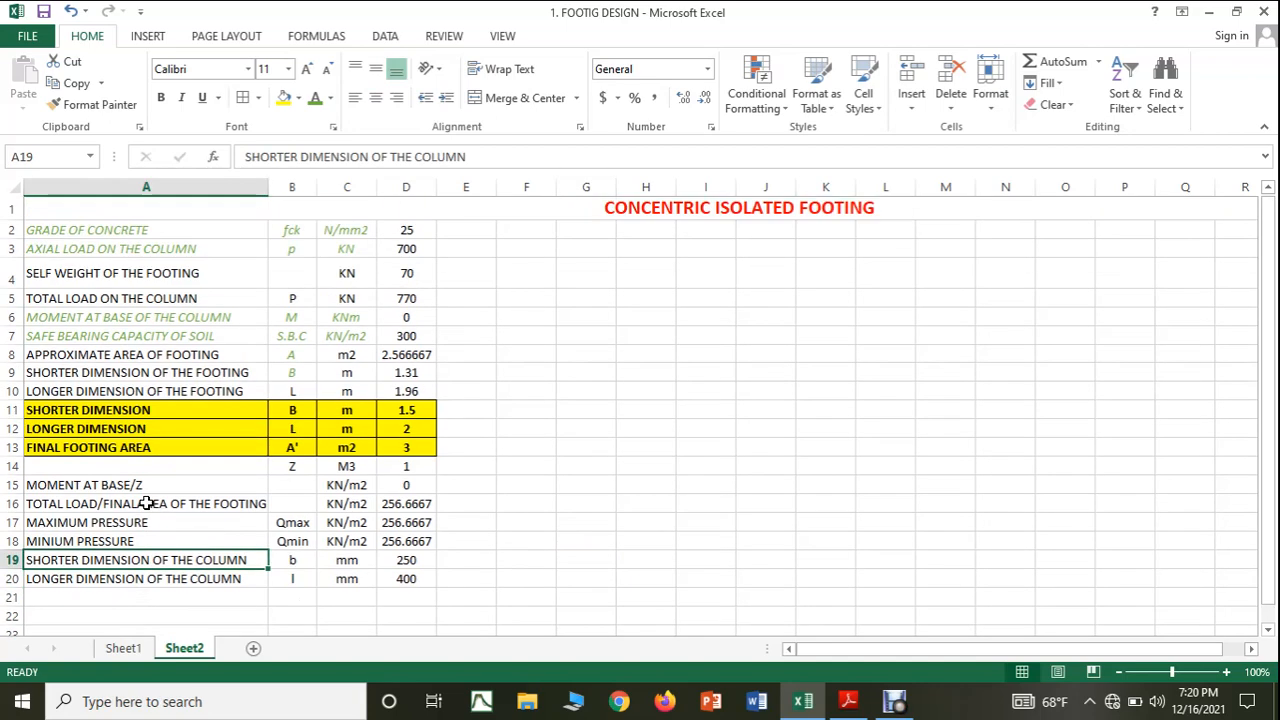
scroll(146, 502, down, 1)
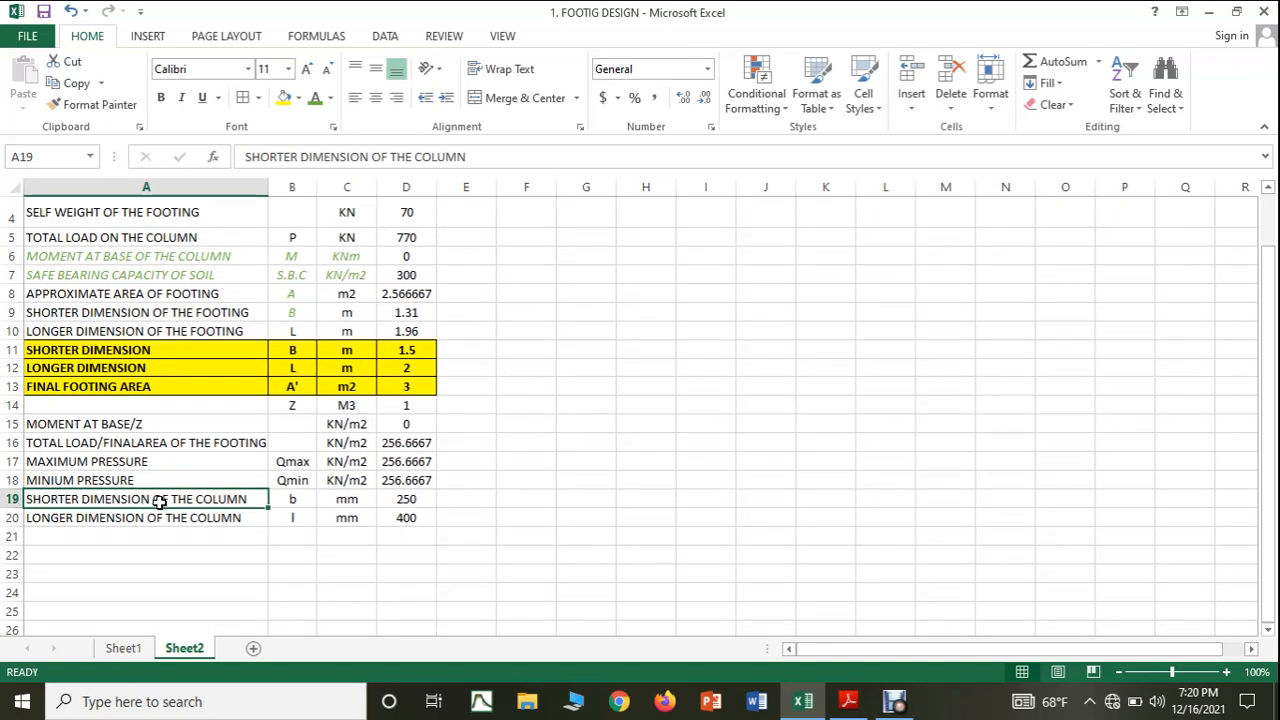
drag(160, 500, 335, 516)
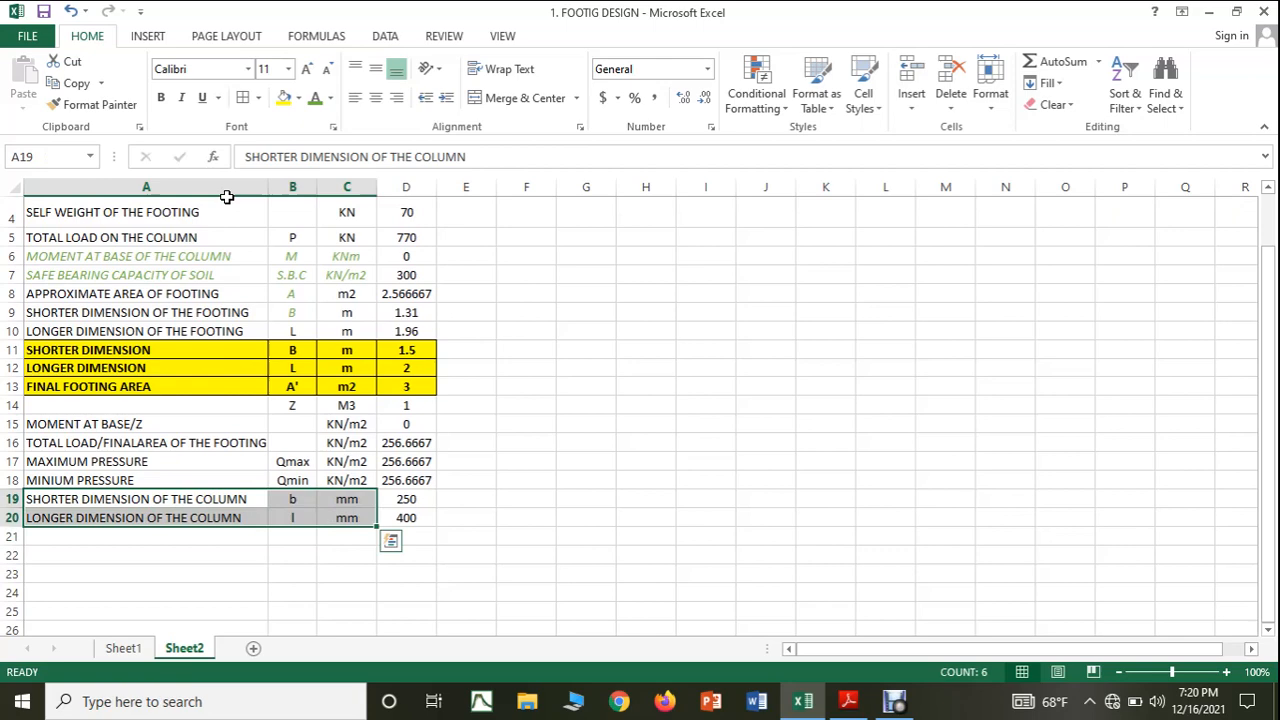
click(181, 97)
click(315, 100)
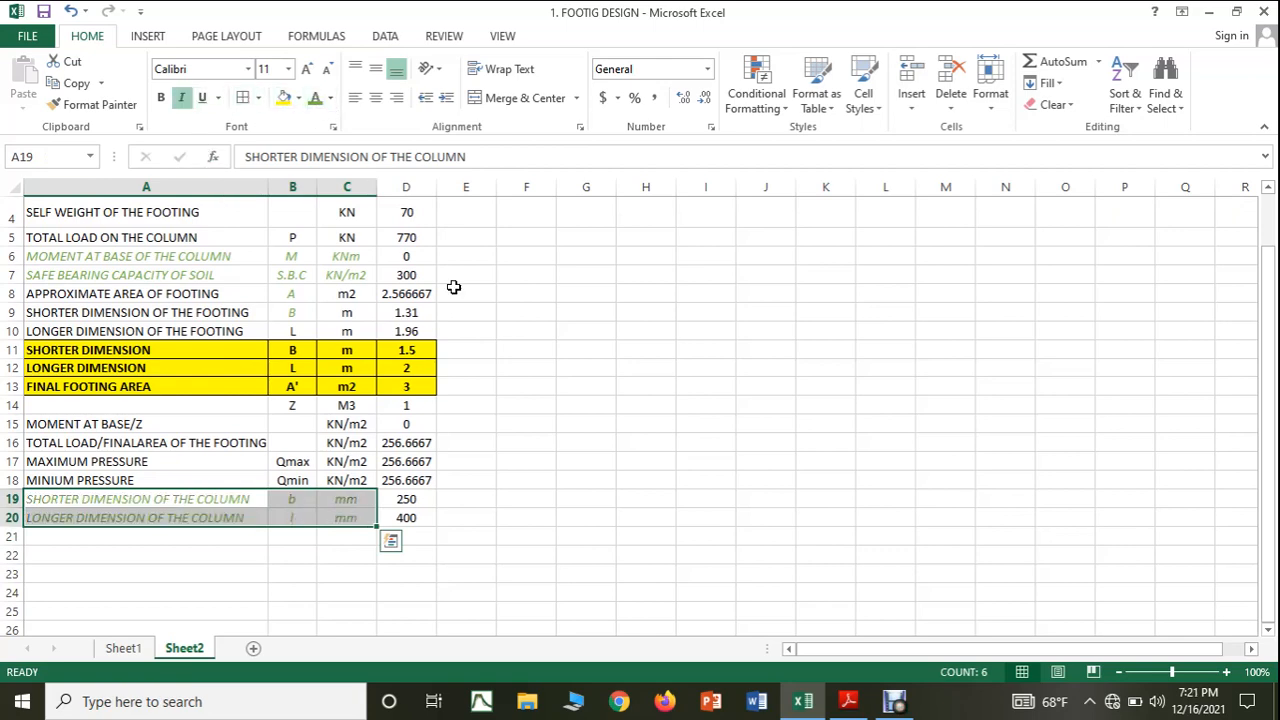
click(578, 437)
scroll(578, 435, up, 1)
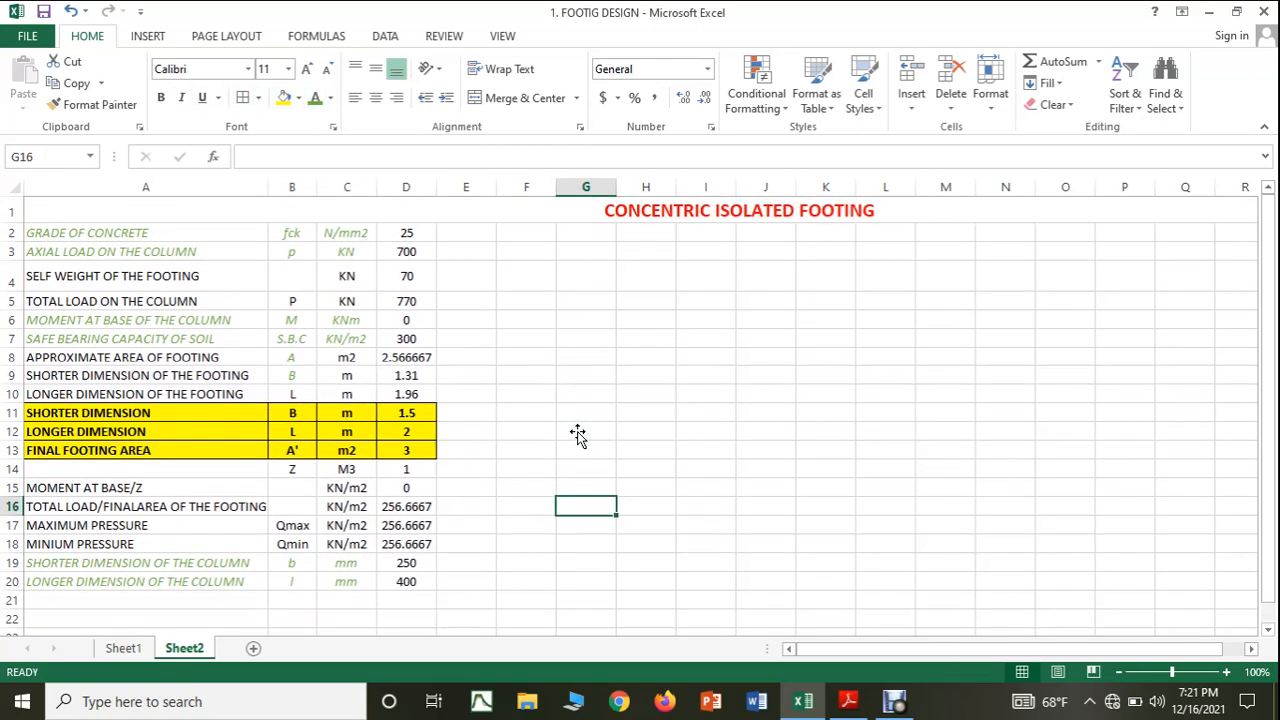
Review the critical section formula and the footing sketch in the PDF notes, then return to the worksheet.
scroll(577, 434, down, 3)
click(848, 703)
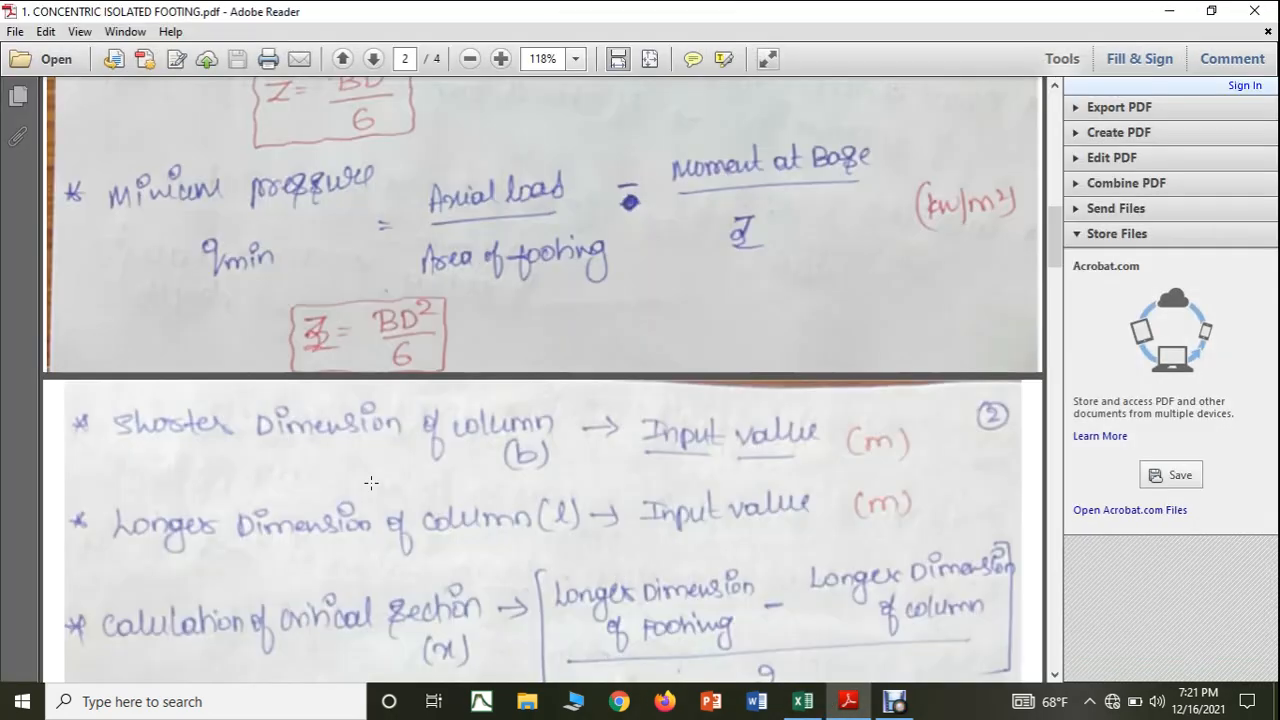
scroll(365, 460, down, 3)
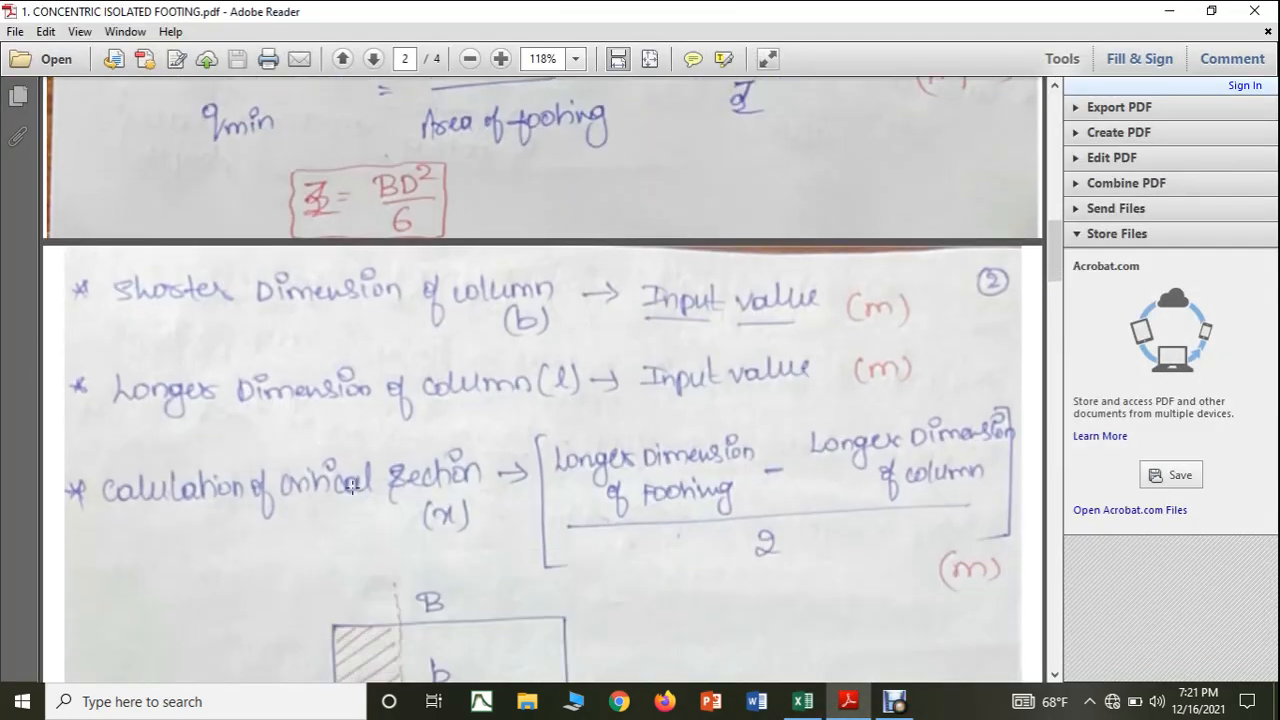
scroll(330, 505, down, 8)
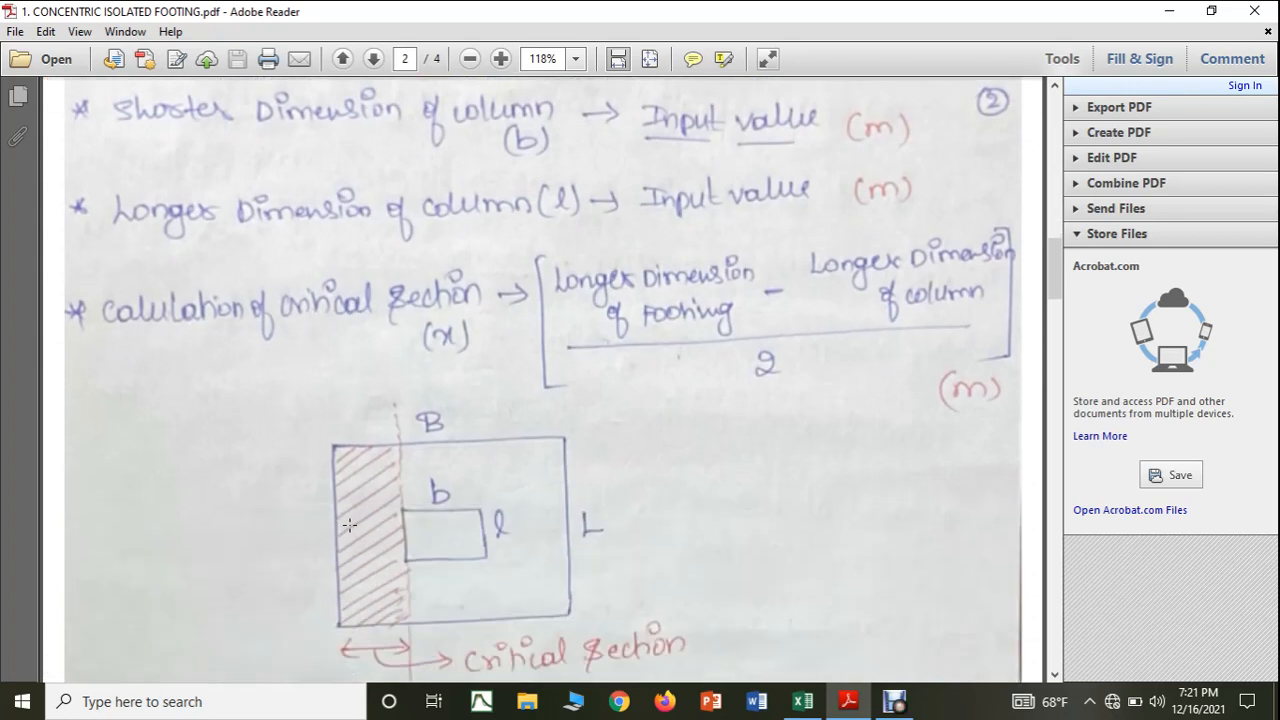
scroll(352, 518, up, 3)
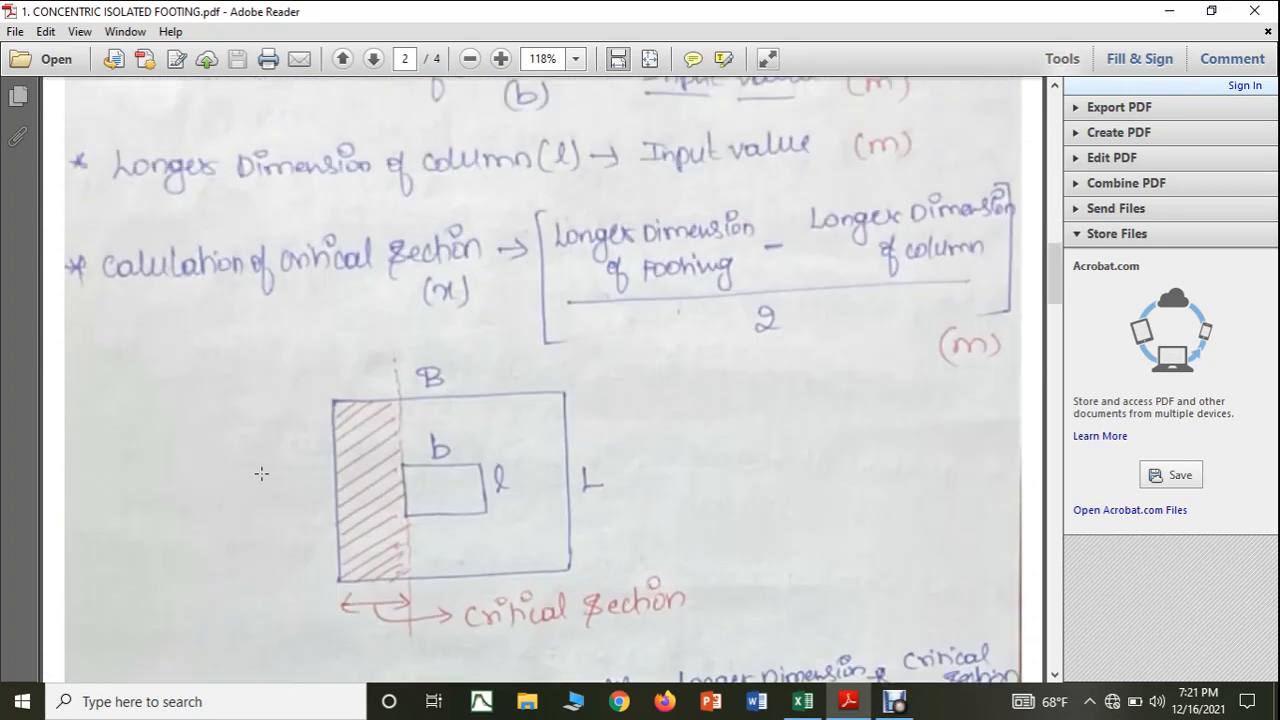
mouse_move(800, 706)
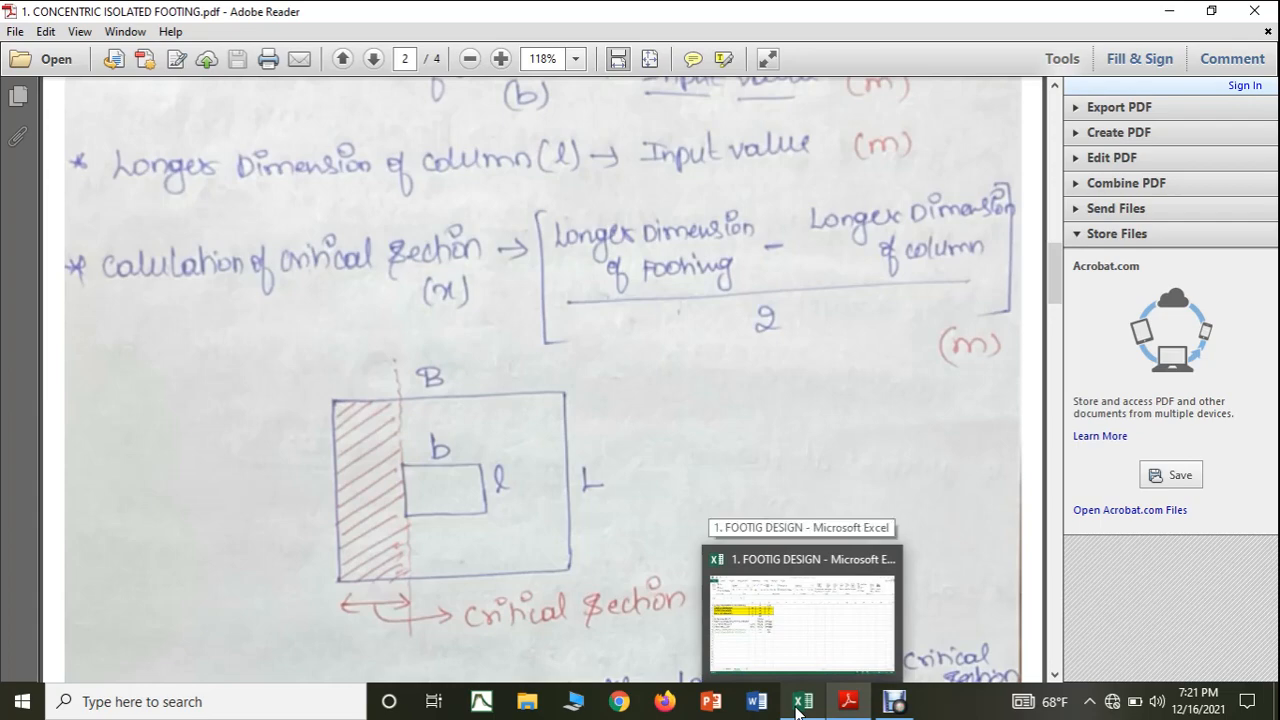
click(800, 705)
Label cell A21 as CRITICAL SECTION OF FOOTING.
click(141, 413)
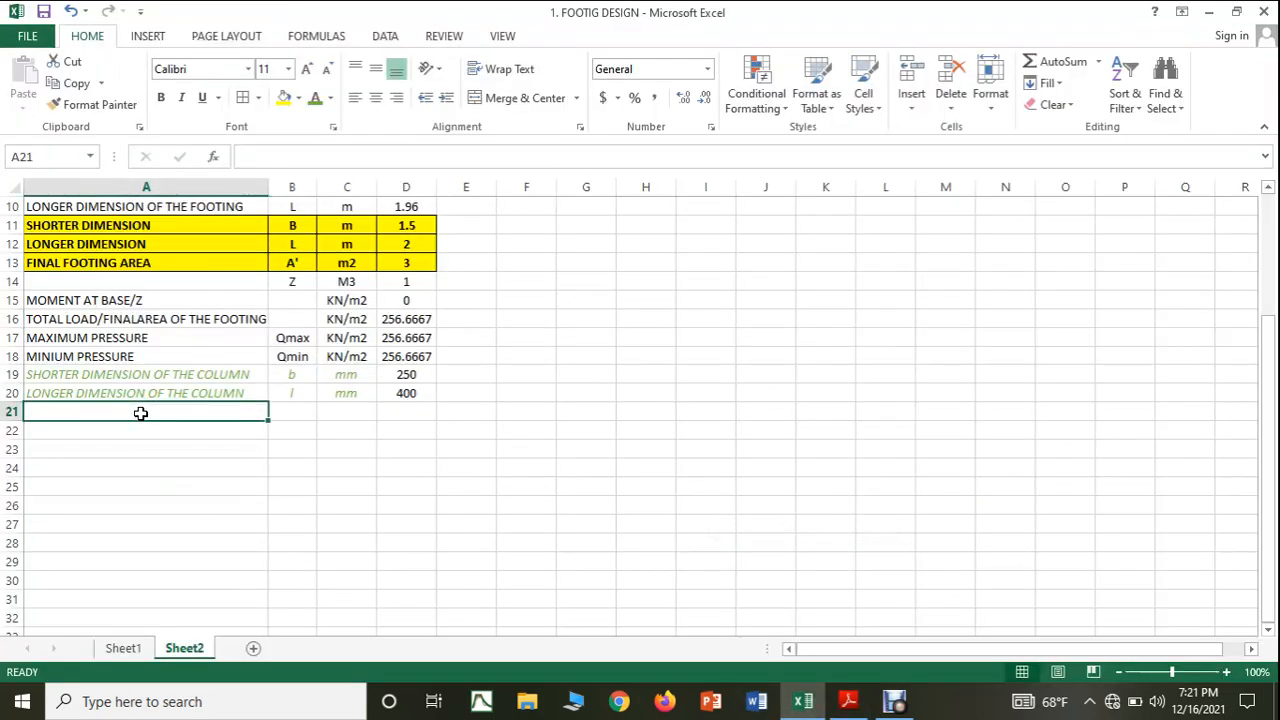
text(CONCENTRIC ISOLATED FOOTING)
text(A)
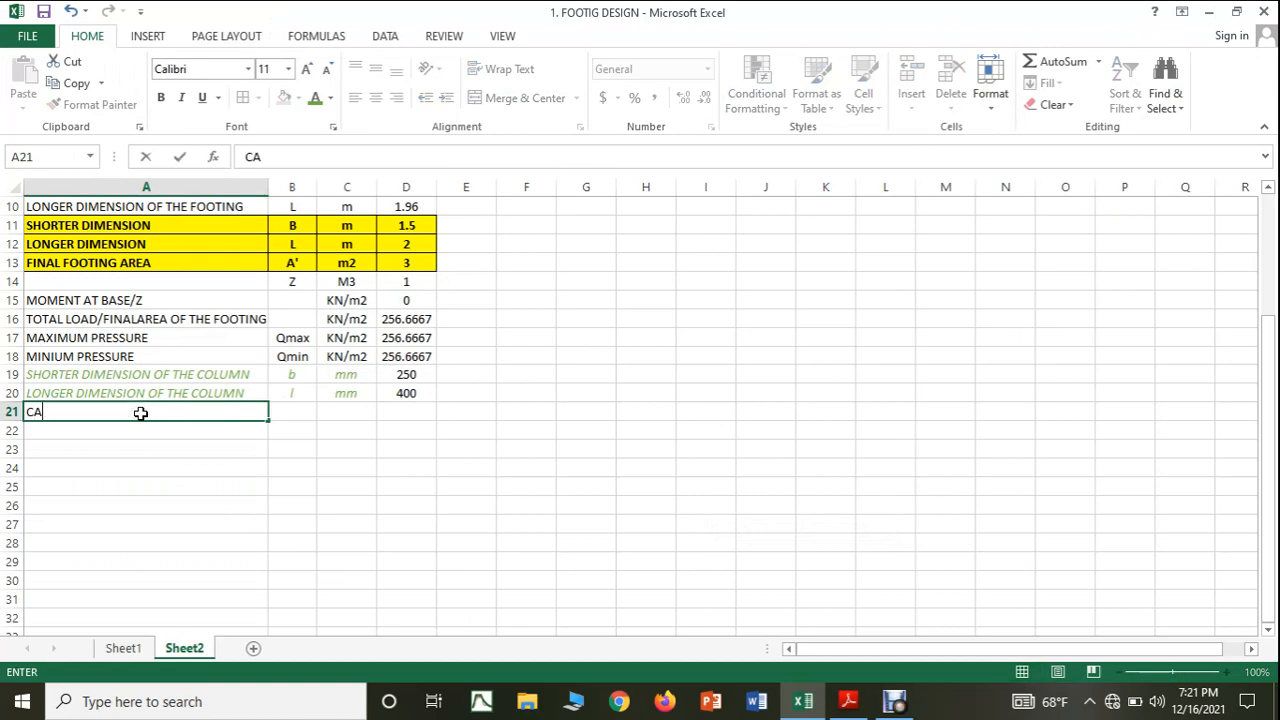
key(BackSpace)
text(RITICAL SECTIO)
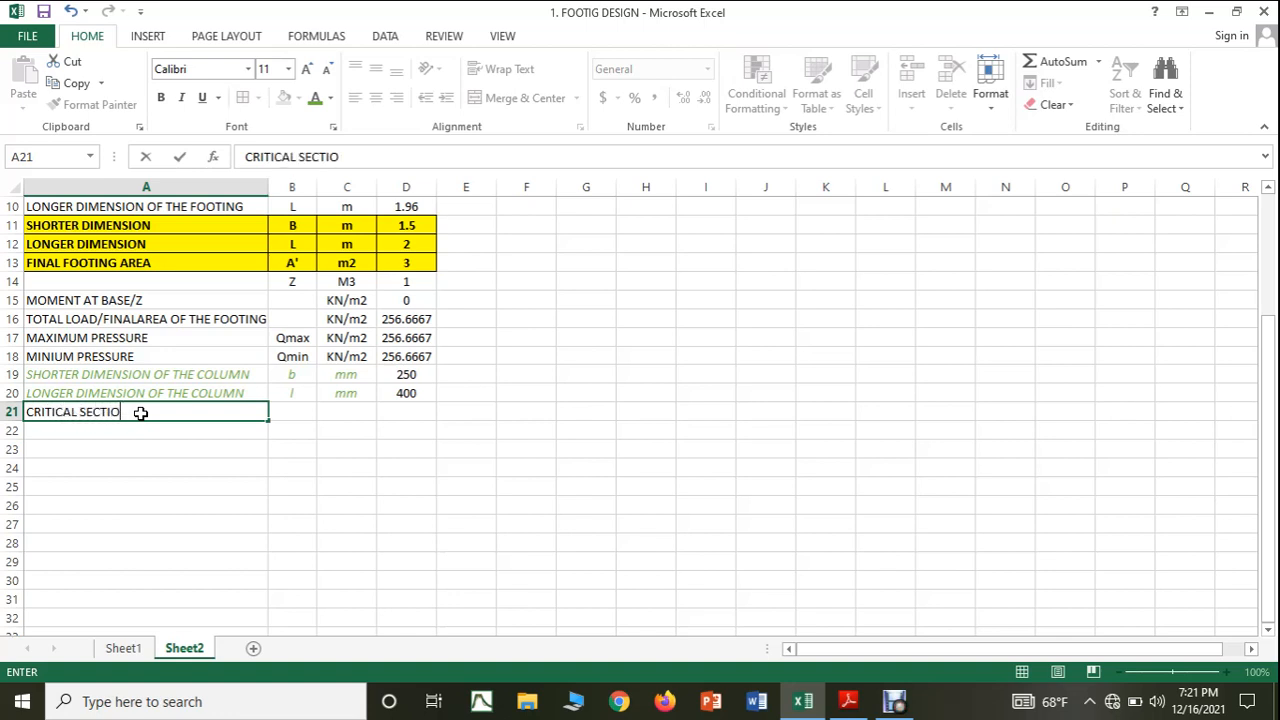
text(N OF FOOTING)
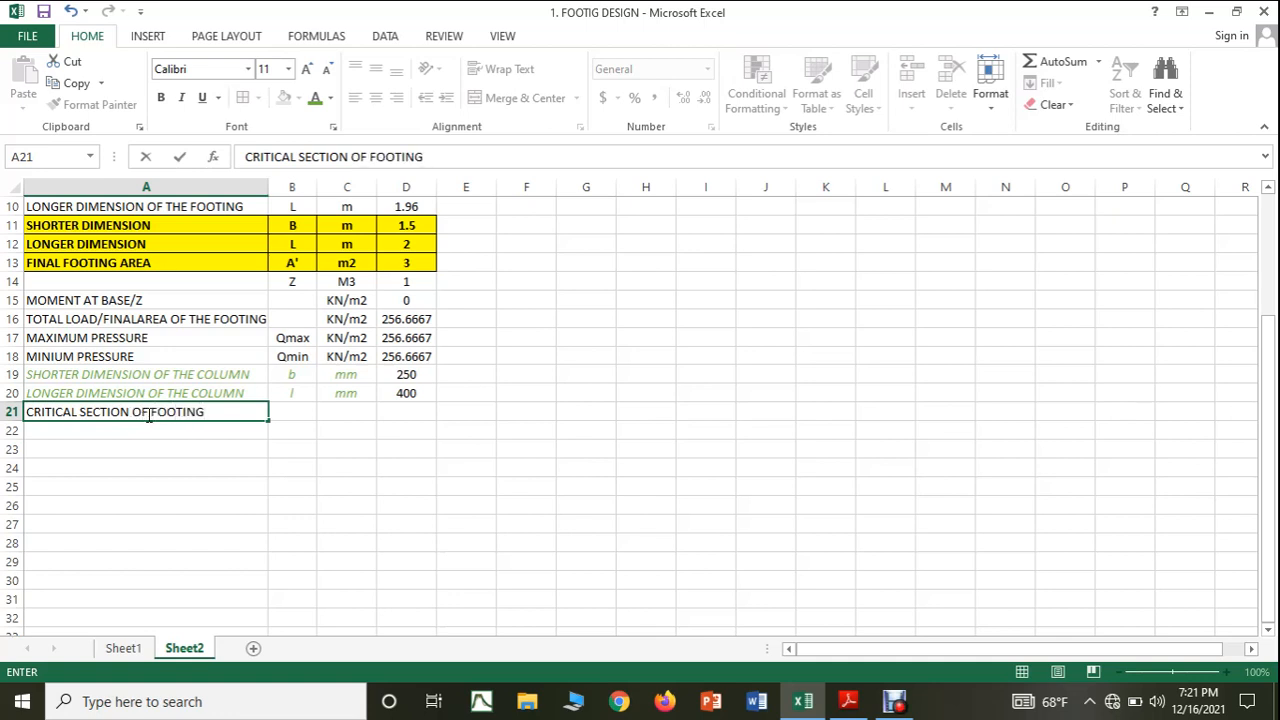
Enter the symbol x in B21 and, after checking the unit in the PDF notes, enter m in C21.
click(290, 413)
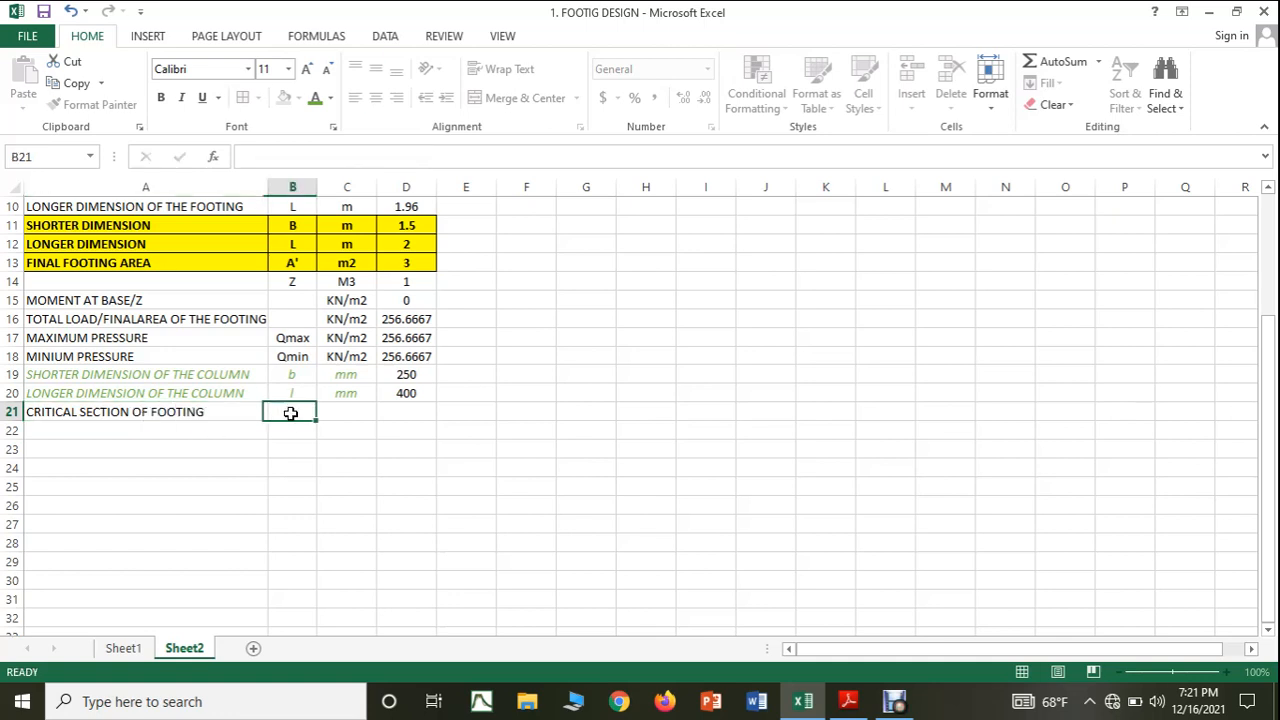
text(x)
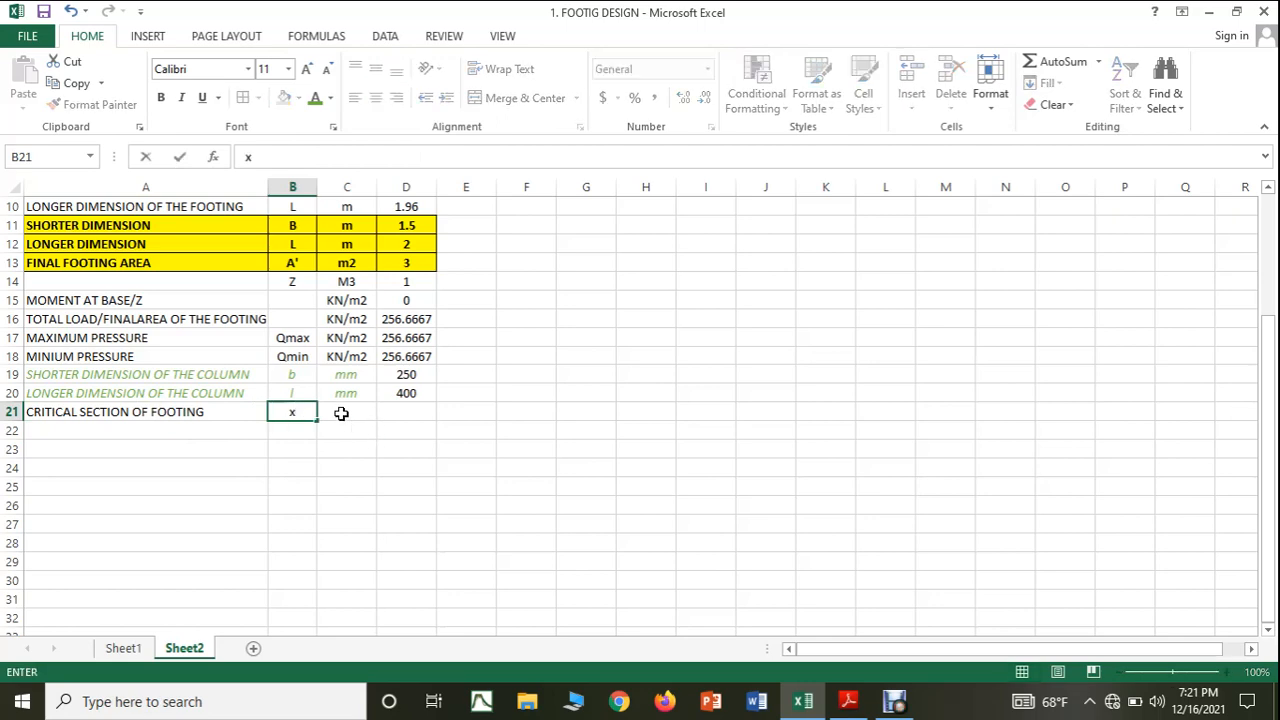
click(342, 413)
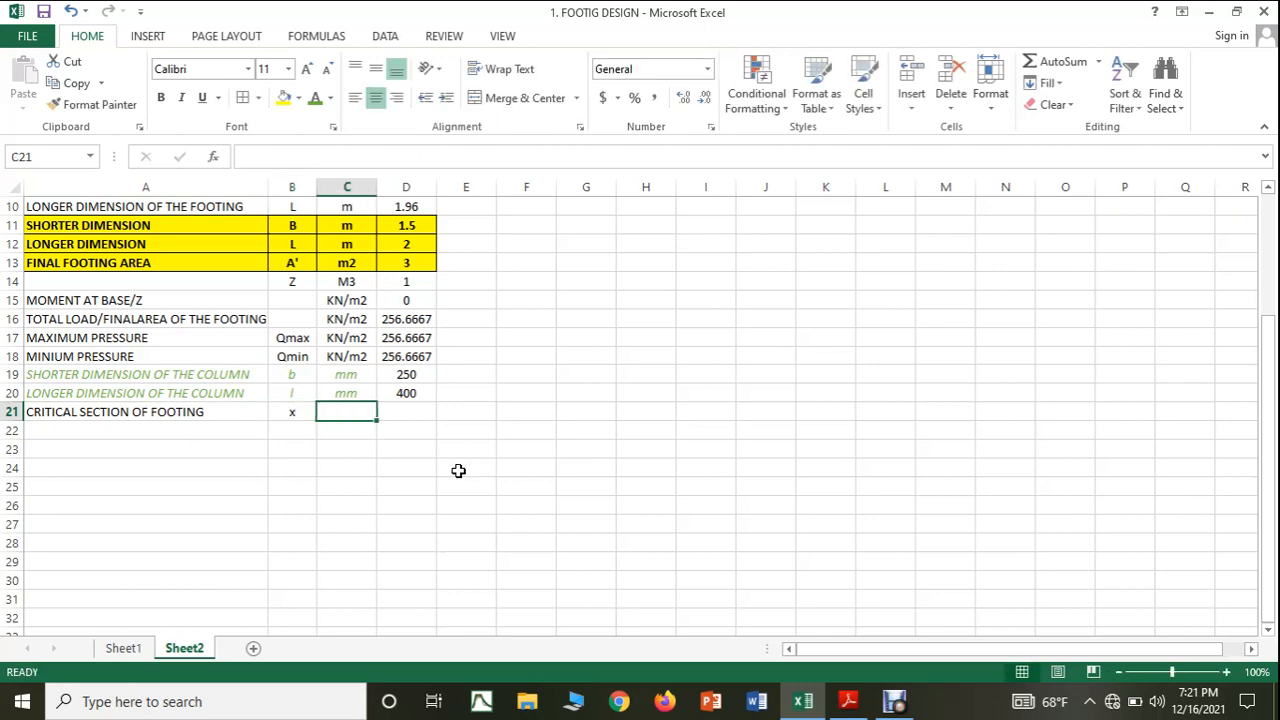
click(846, 703)
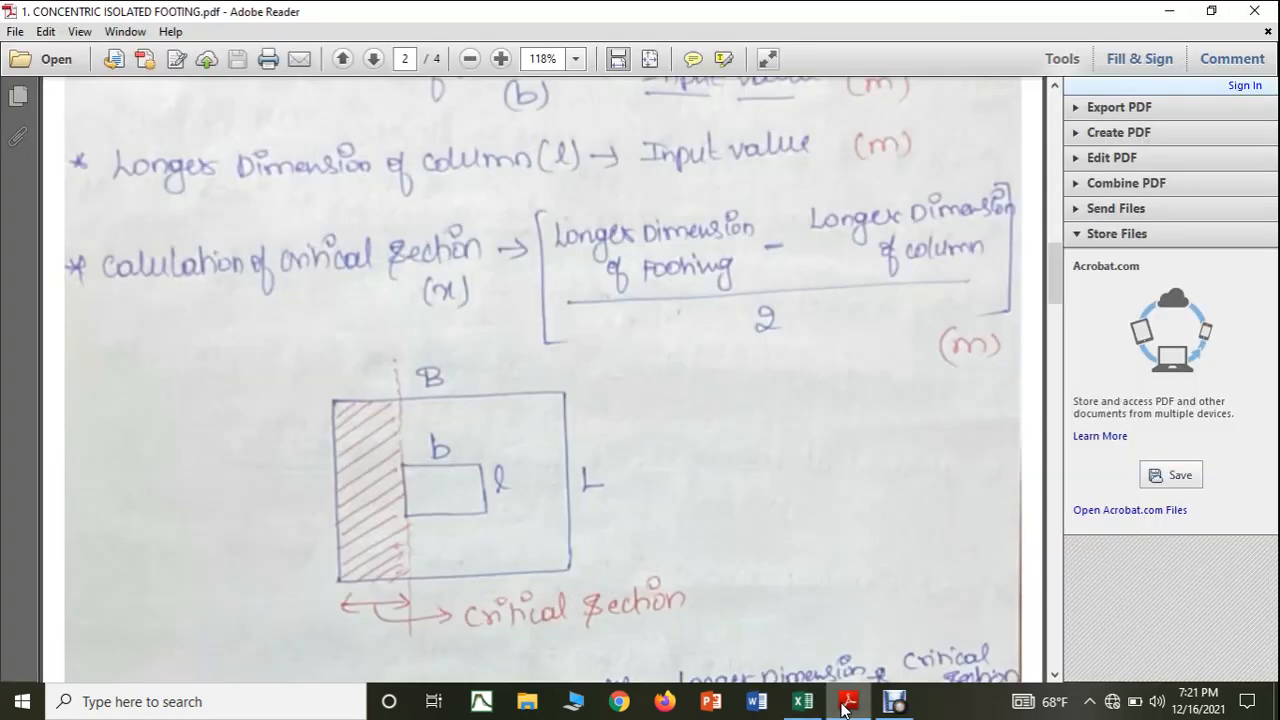
click(844, 706)
text(m)
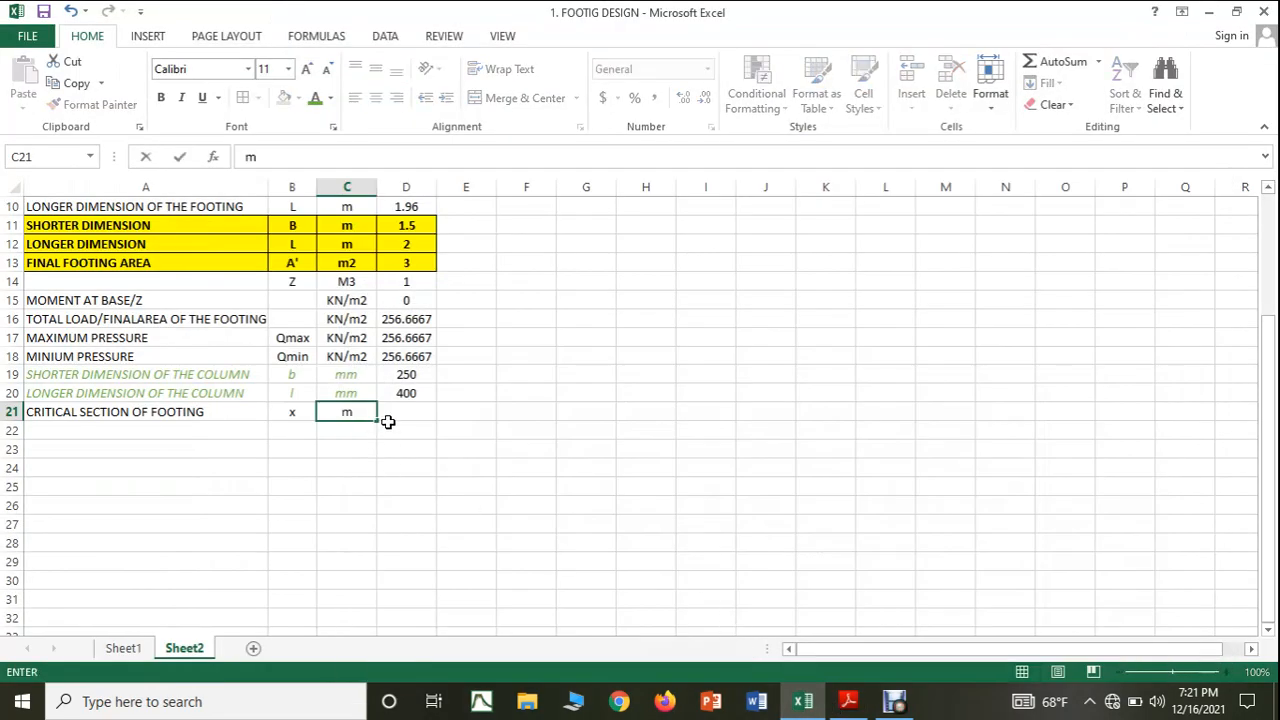
Check the critical section formula in the PDF notes and write =((D20-D19)/(2*1000) in cell D21.
click(420, 413)
click(846, 703)
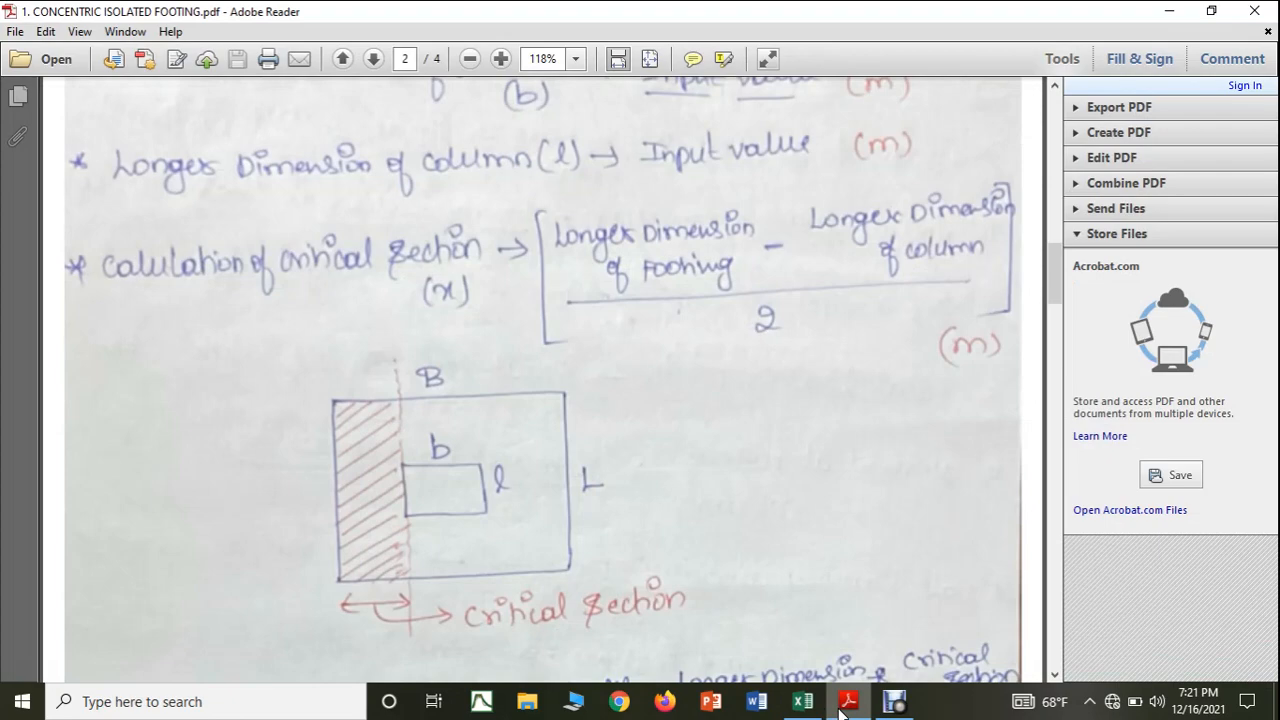
click(802, 701)
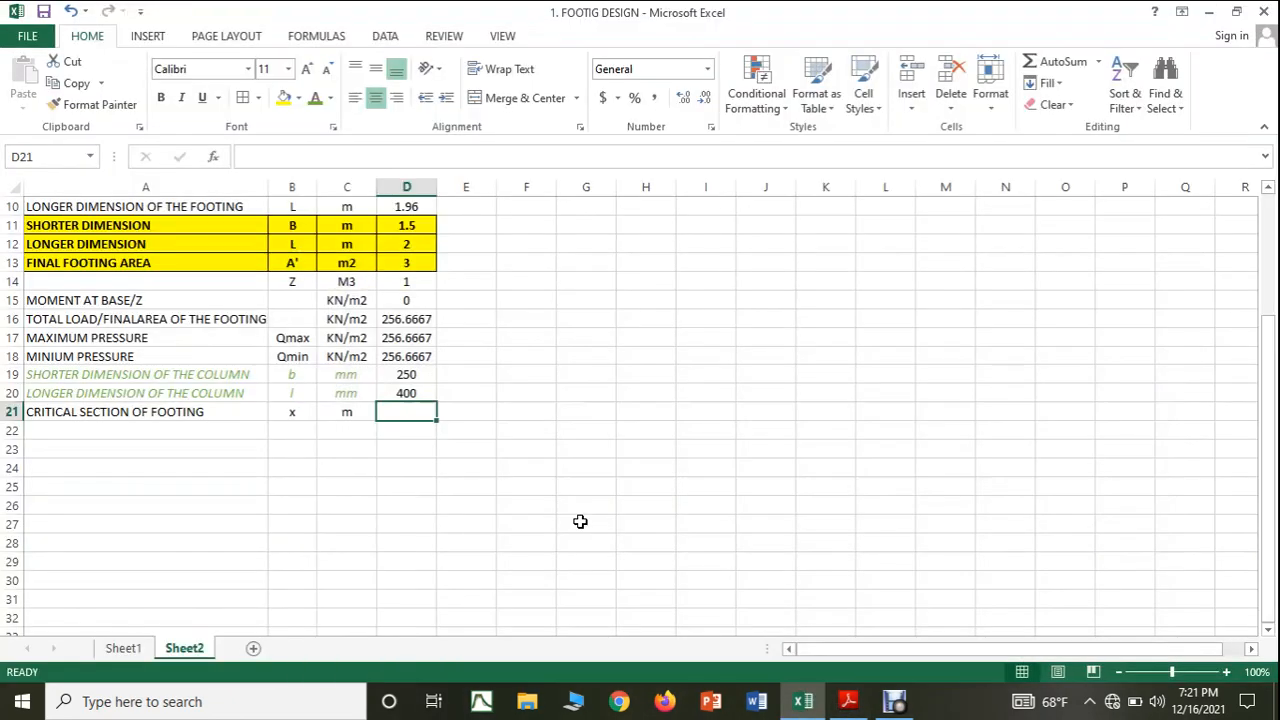
text(=)
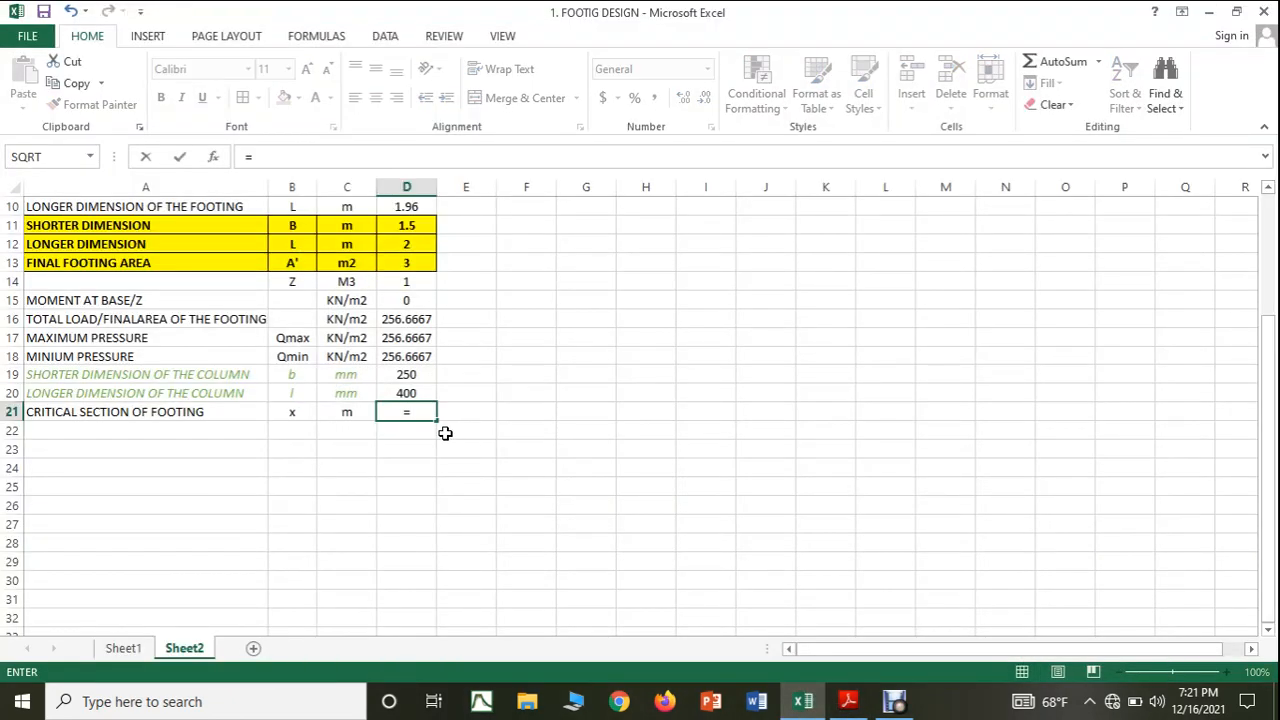
text((()
click(397, 394)
text(-)
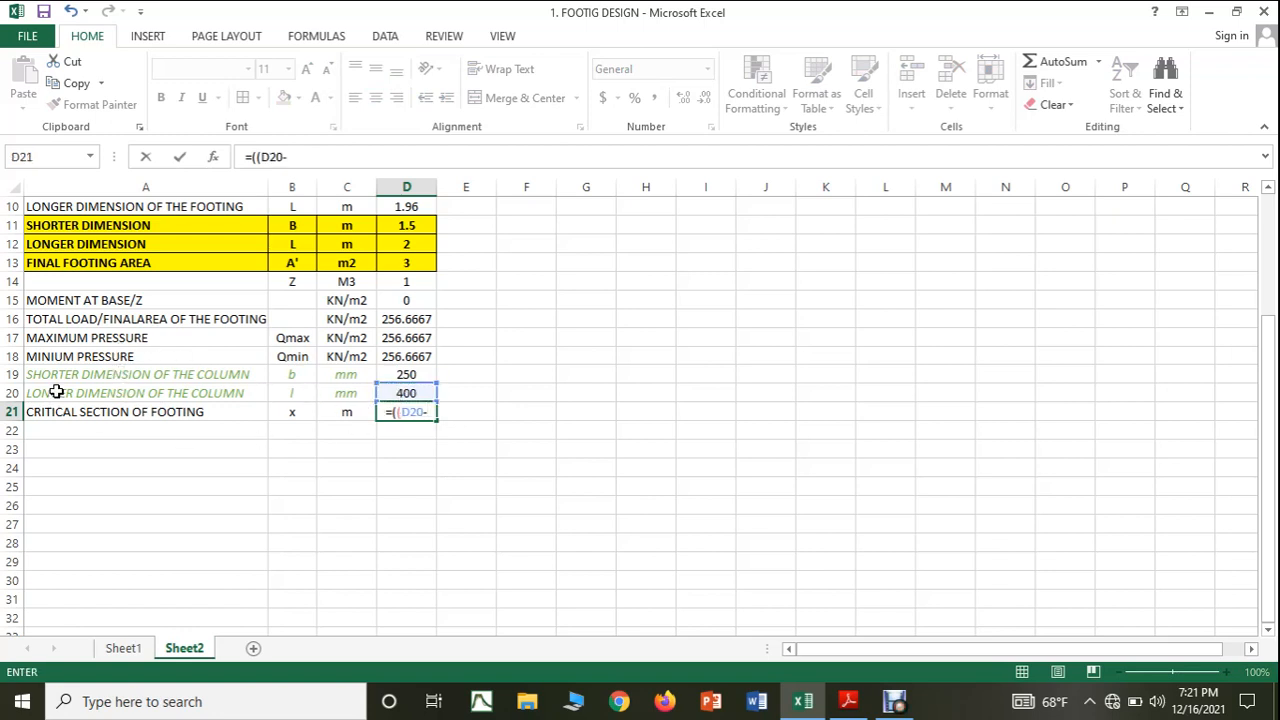
click(409, 372)
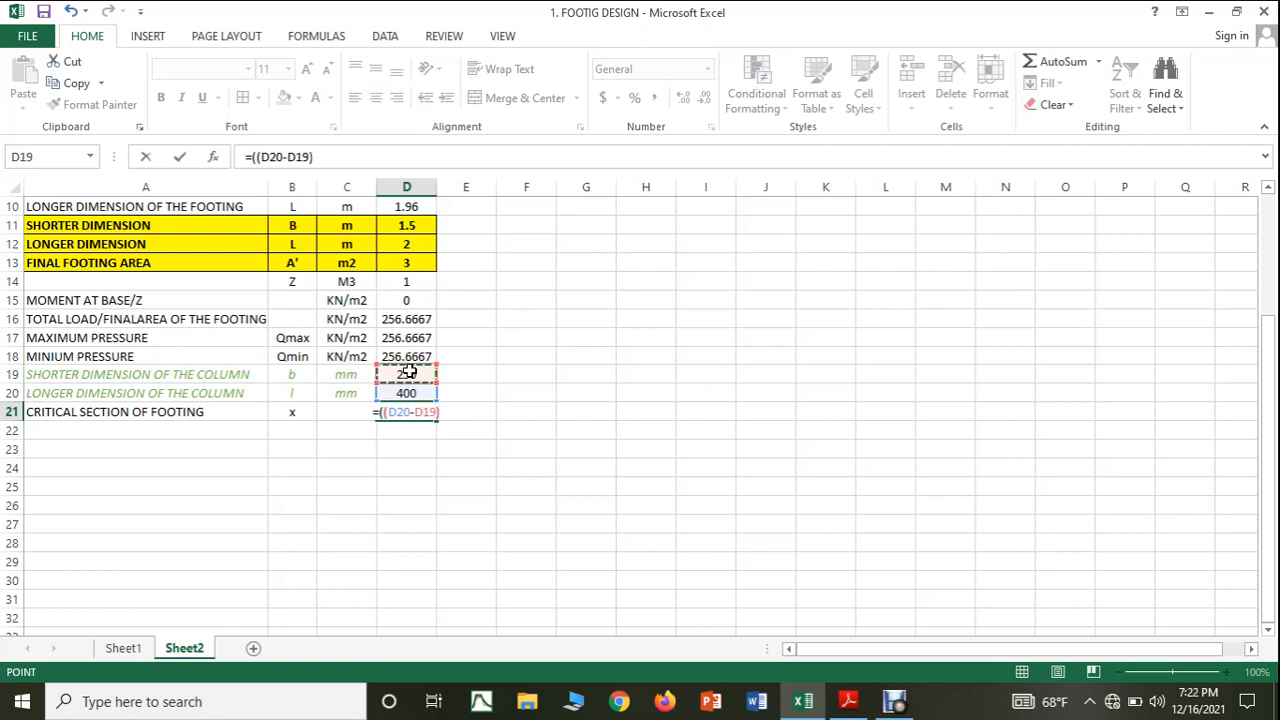
text()/)
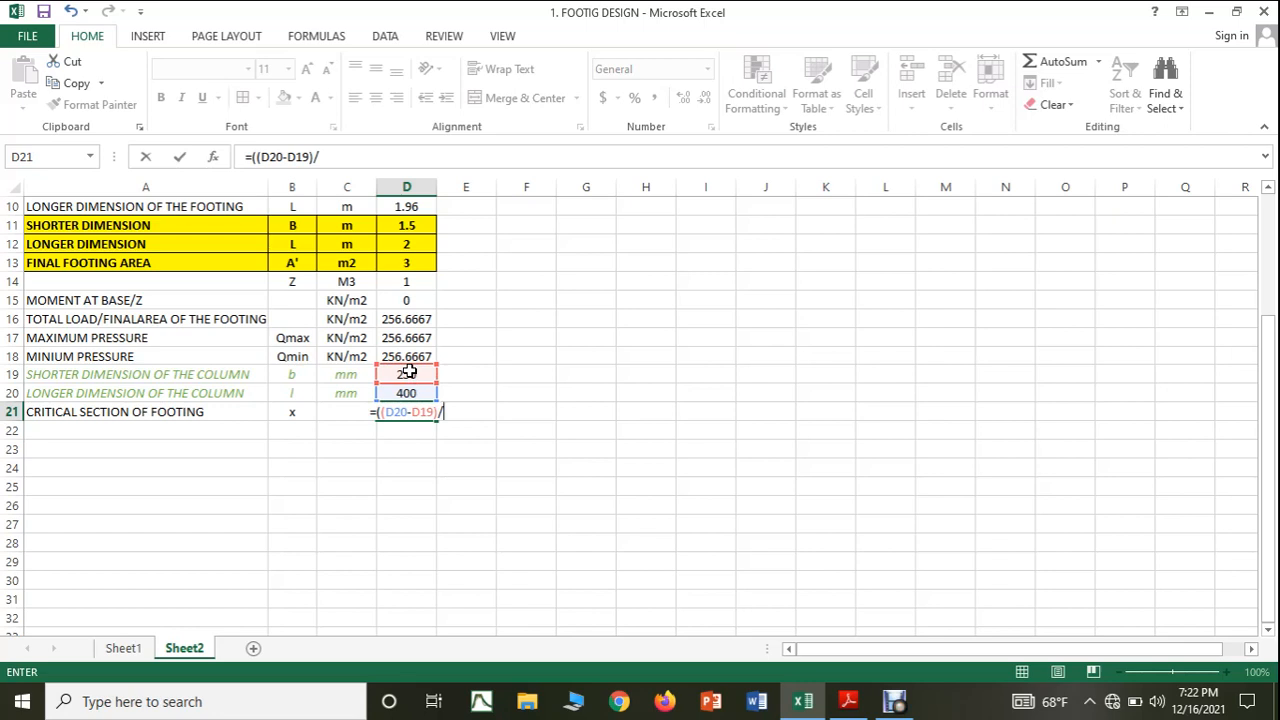
text((2)
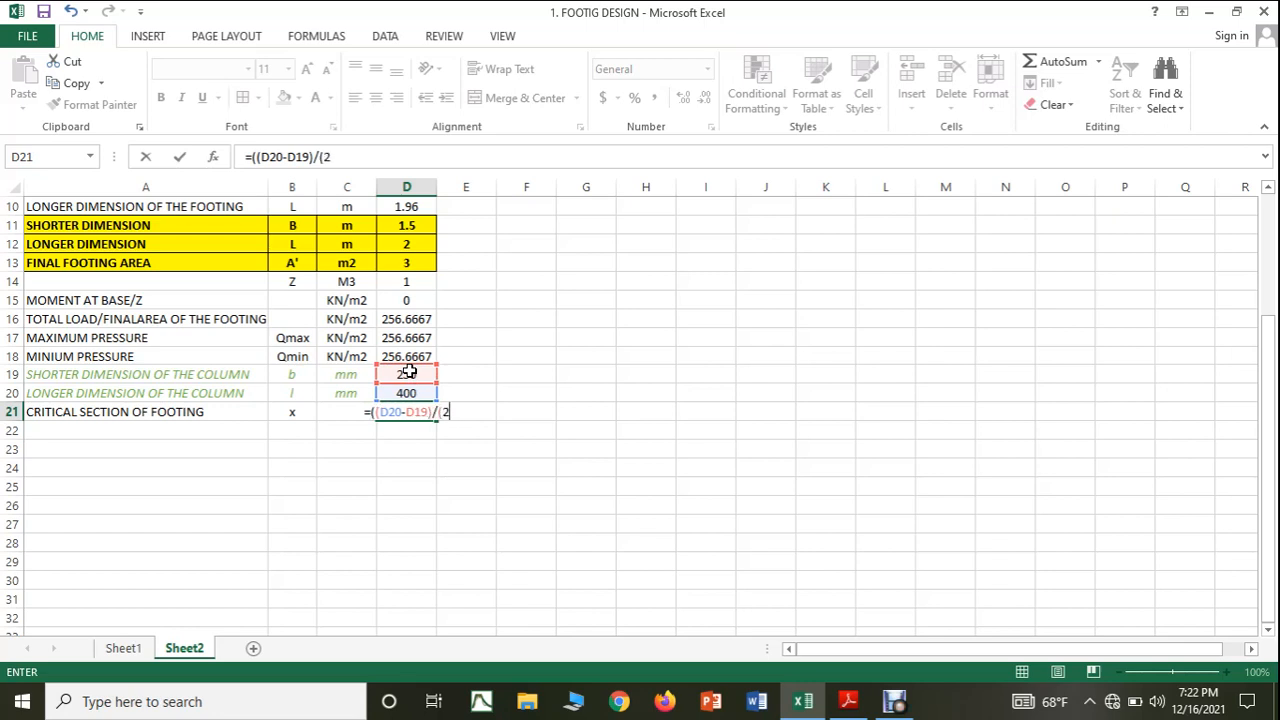
text(*100)
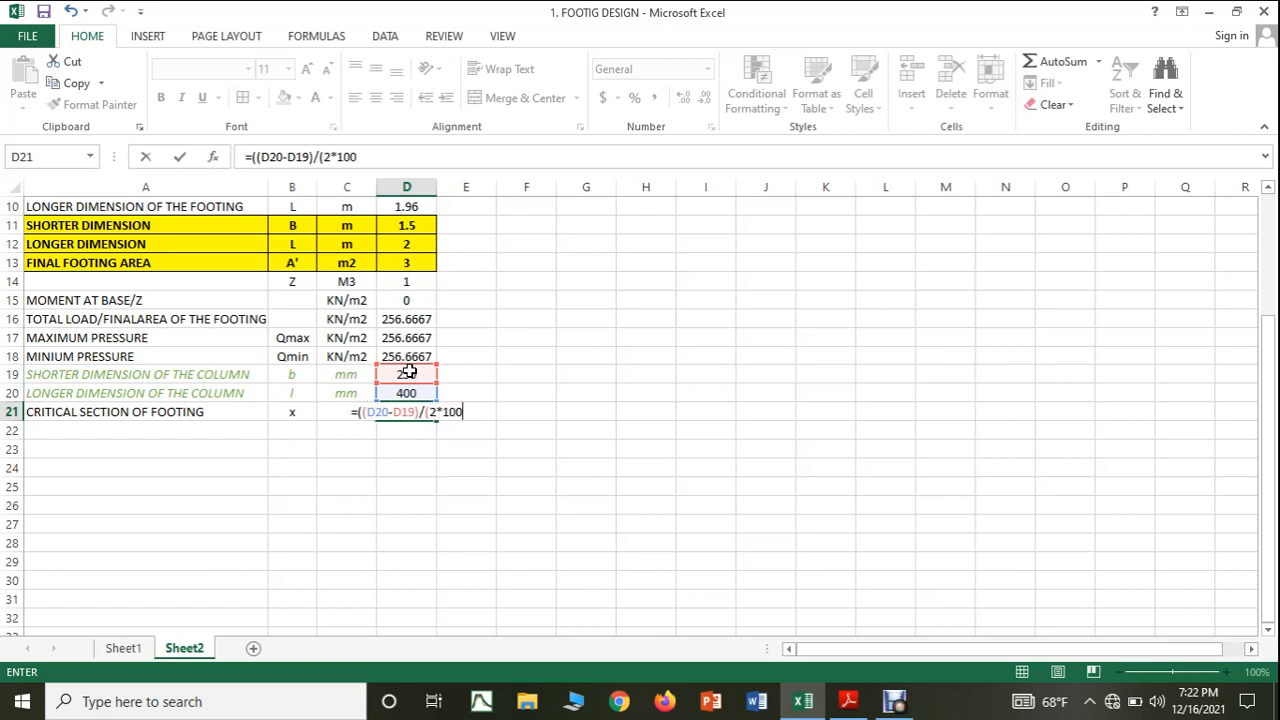
text(0))
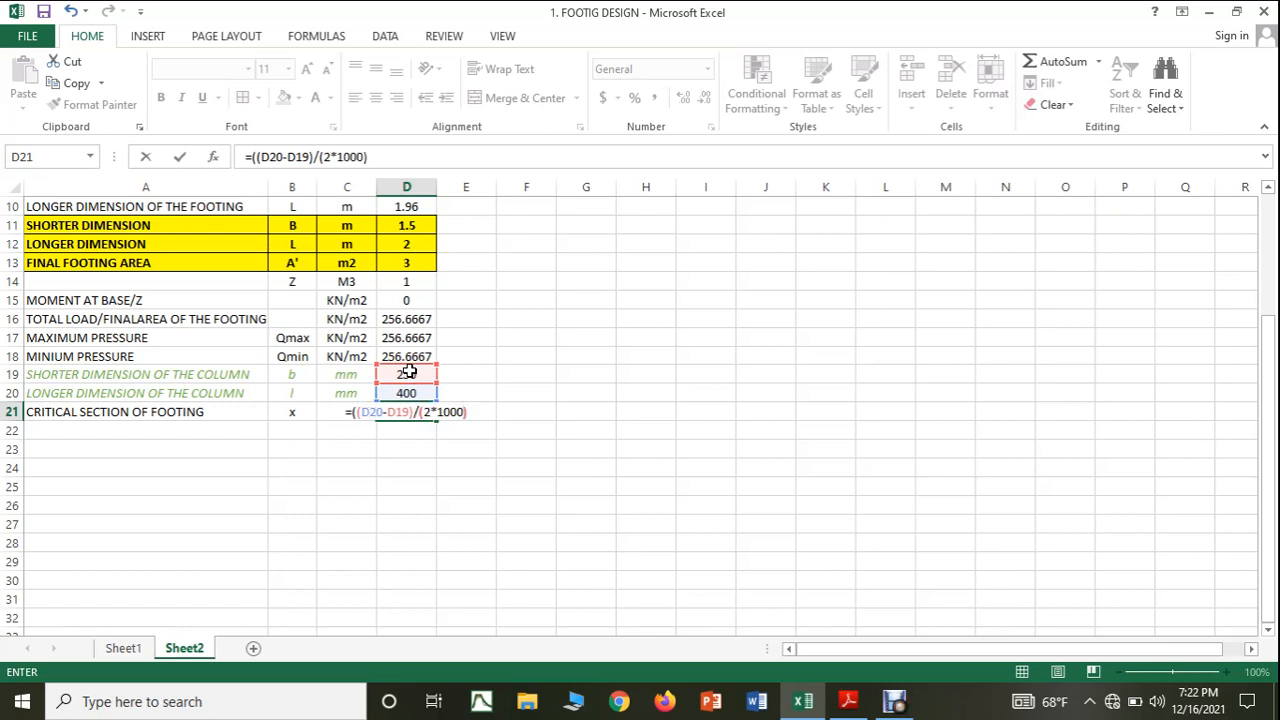
Decline the suggested correction and add the closing parenthesis so that D21 holds =((D20-D19)/(2*1000)).
key(Return)
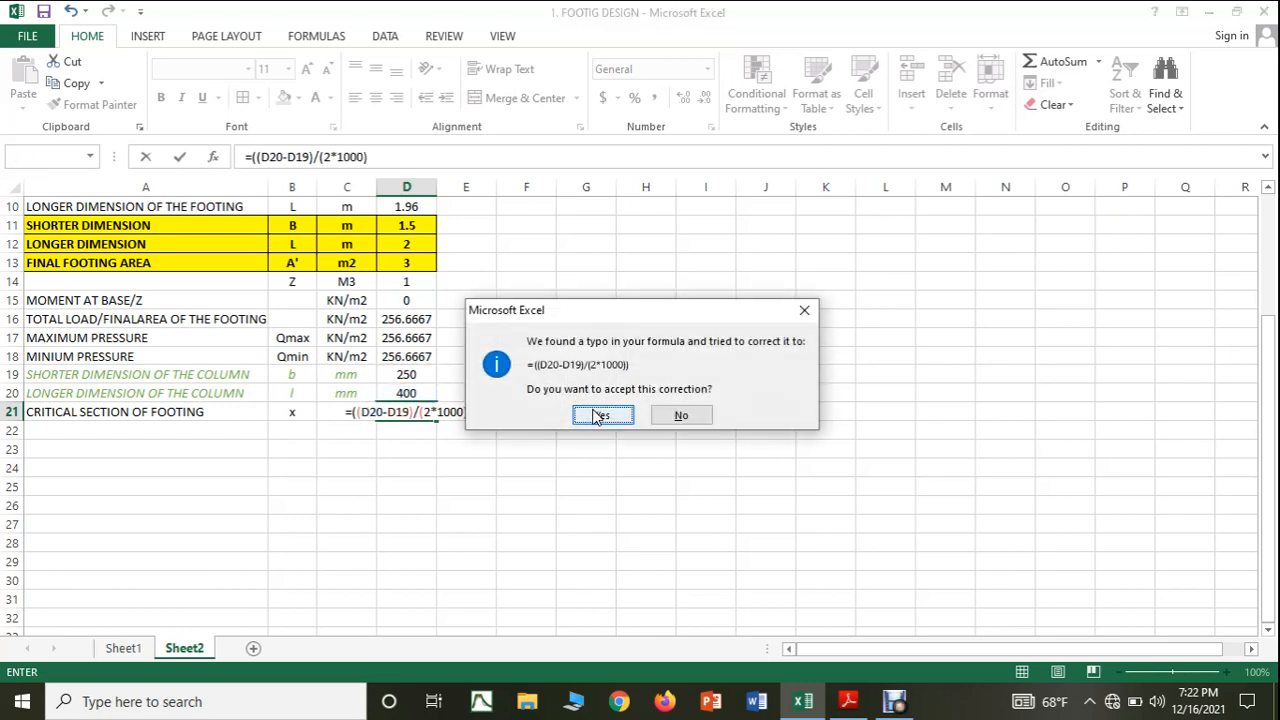
click(679, 415)
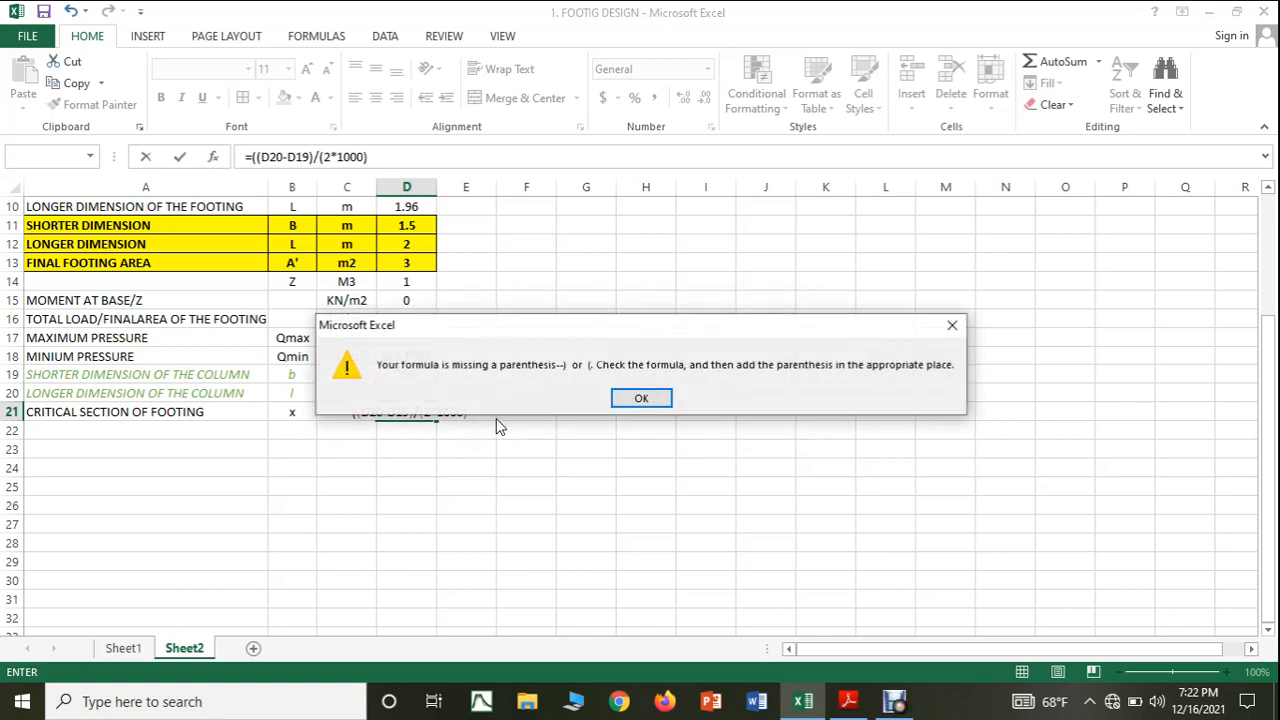
click(641, 398)
click(490, 416)
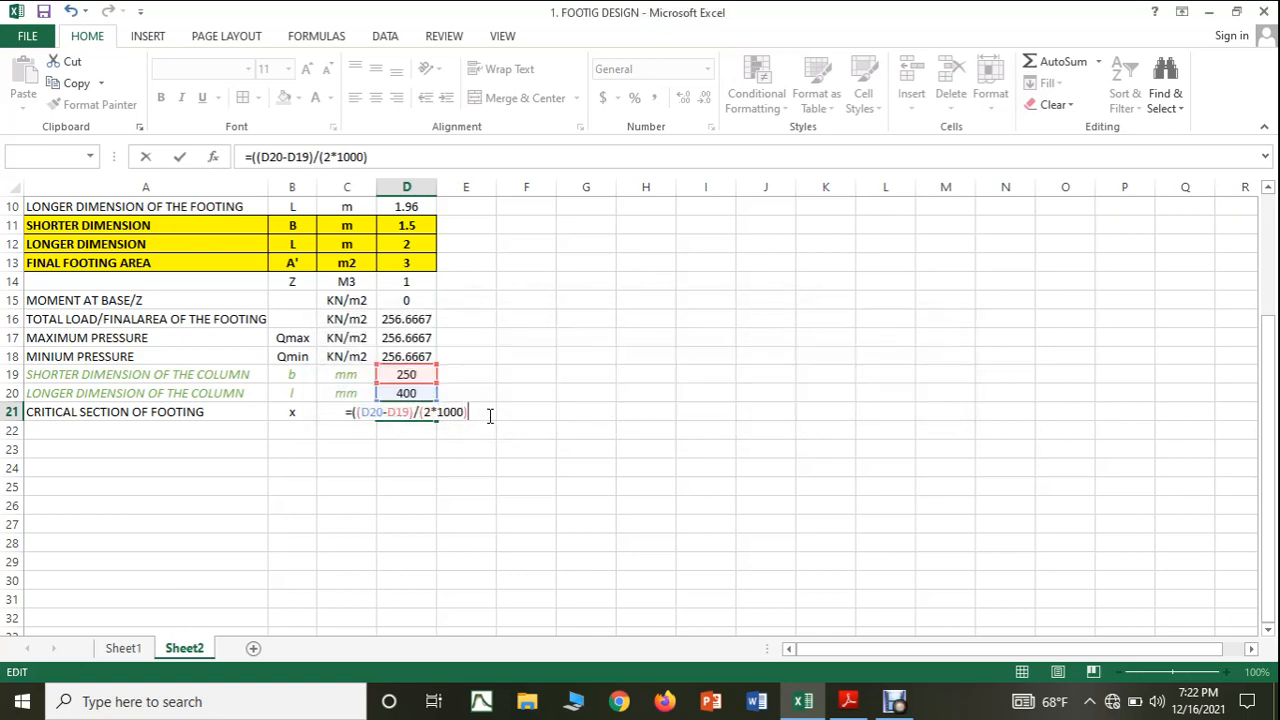
text())
key(Return)
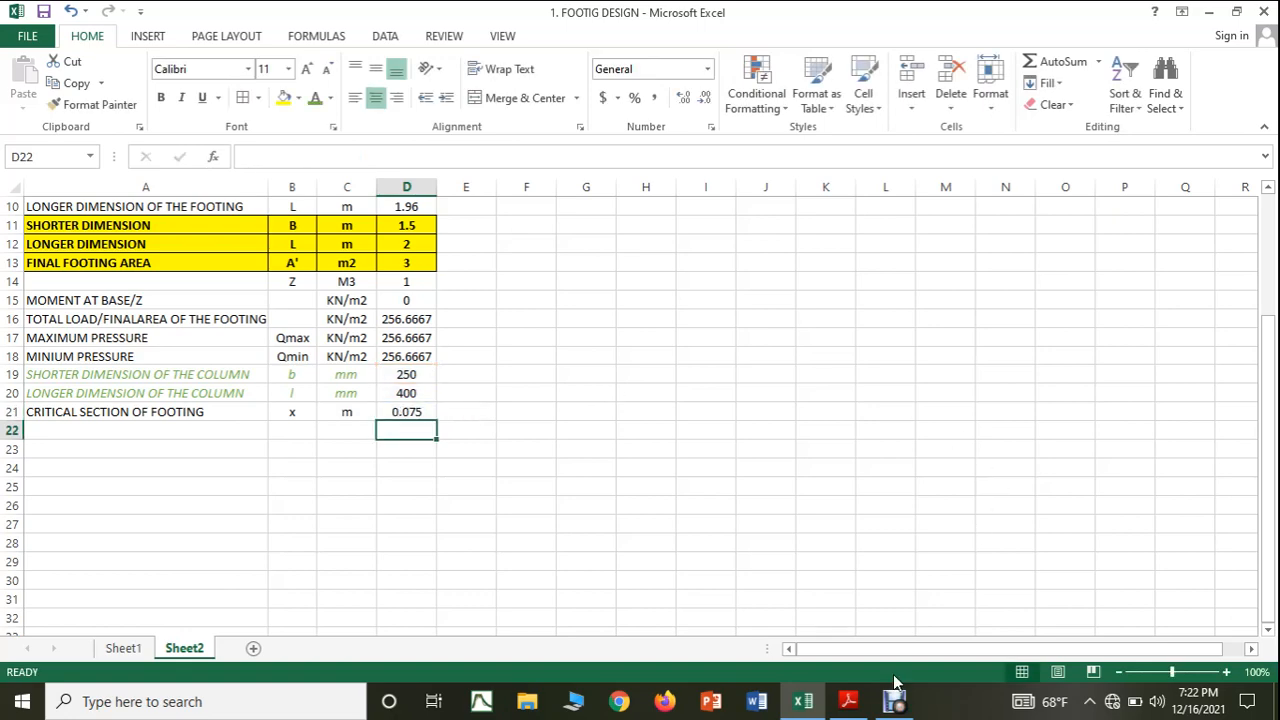
Recheck the critical section formula in the PDF notes and clear the existing formula from D21.
click(849, 701)
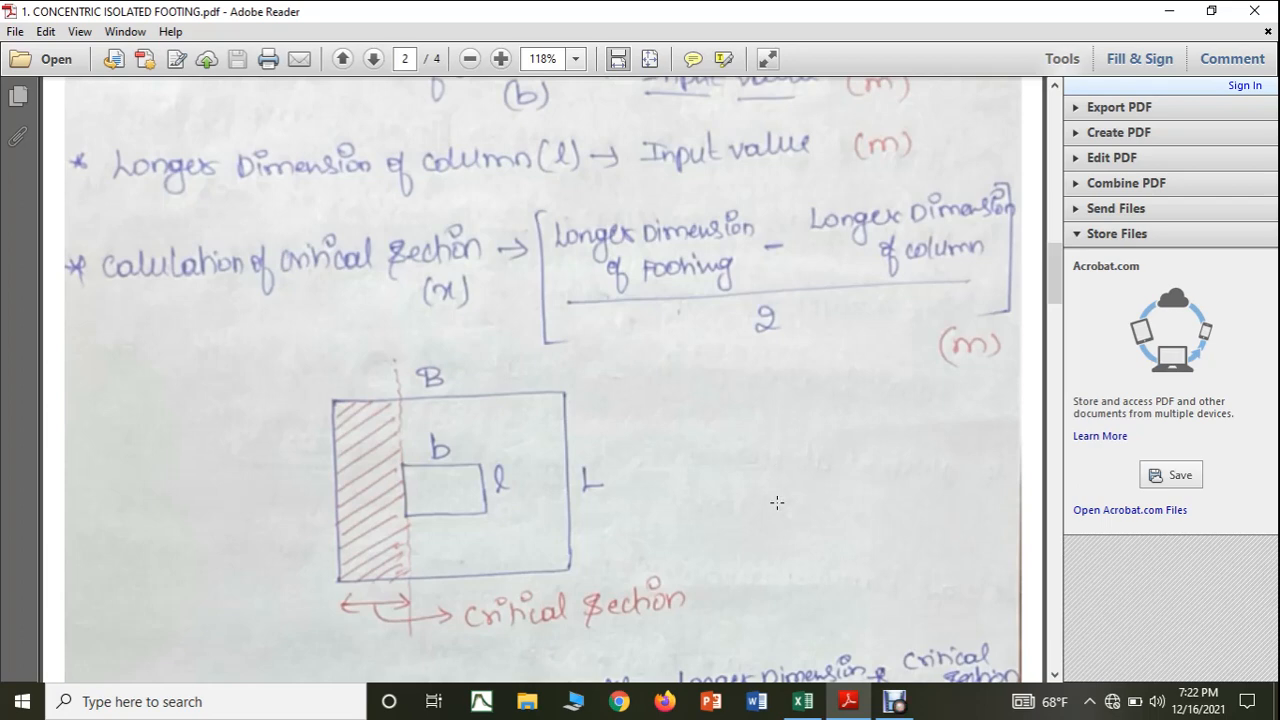
click(803, 701)
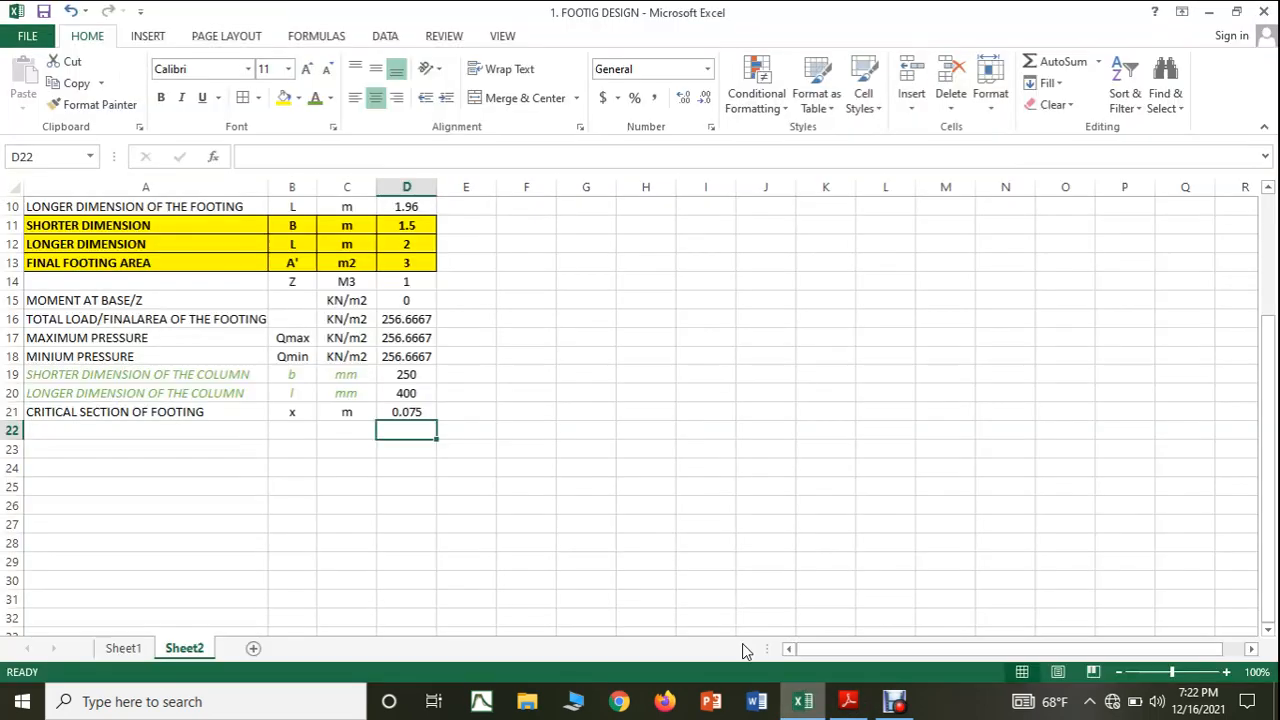
click(432, 409)
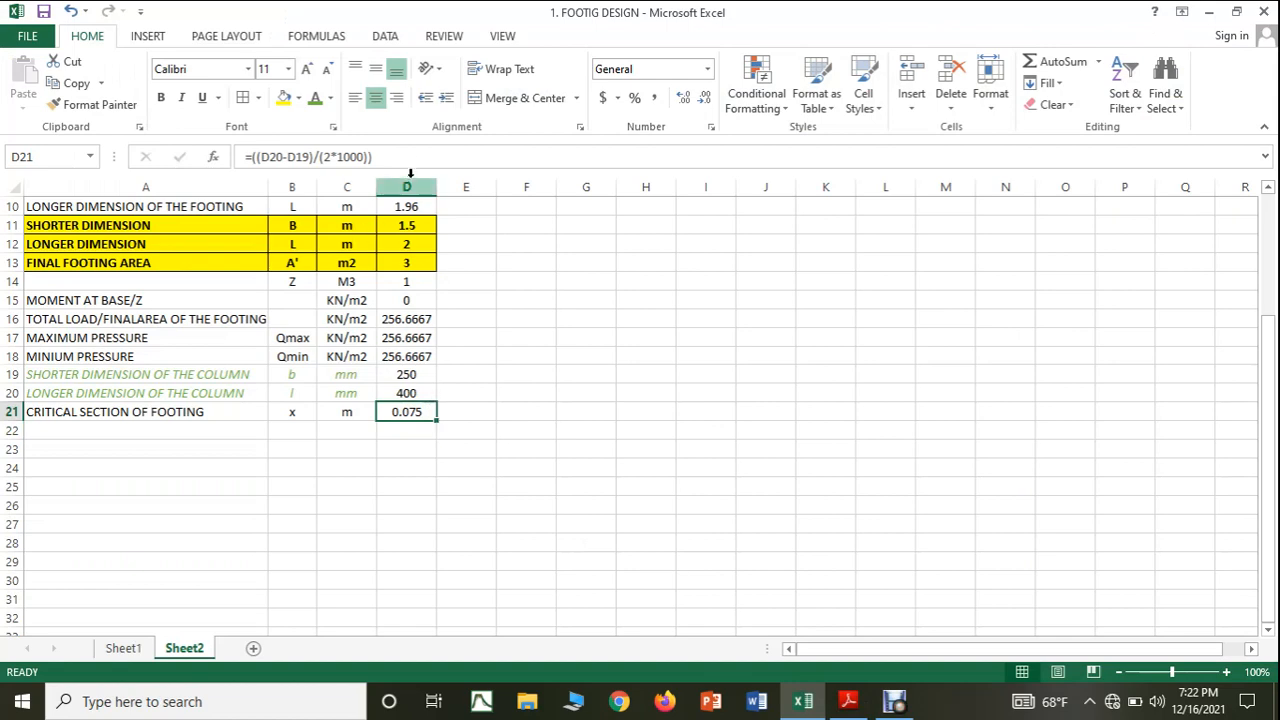
drag(408, 156, 214, 156)
key(BackSpace)
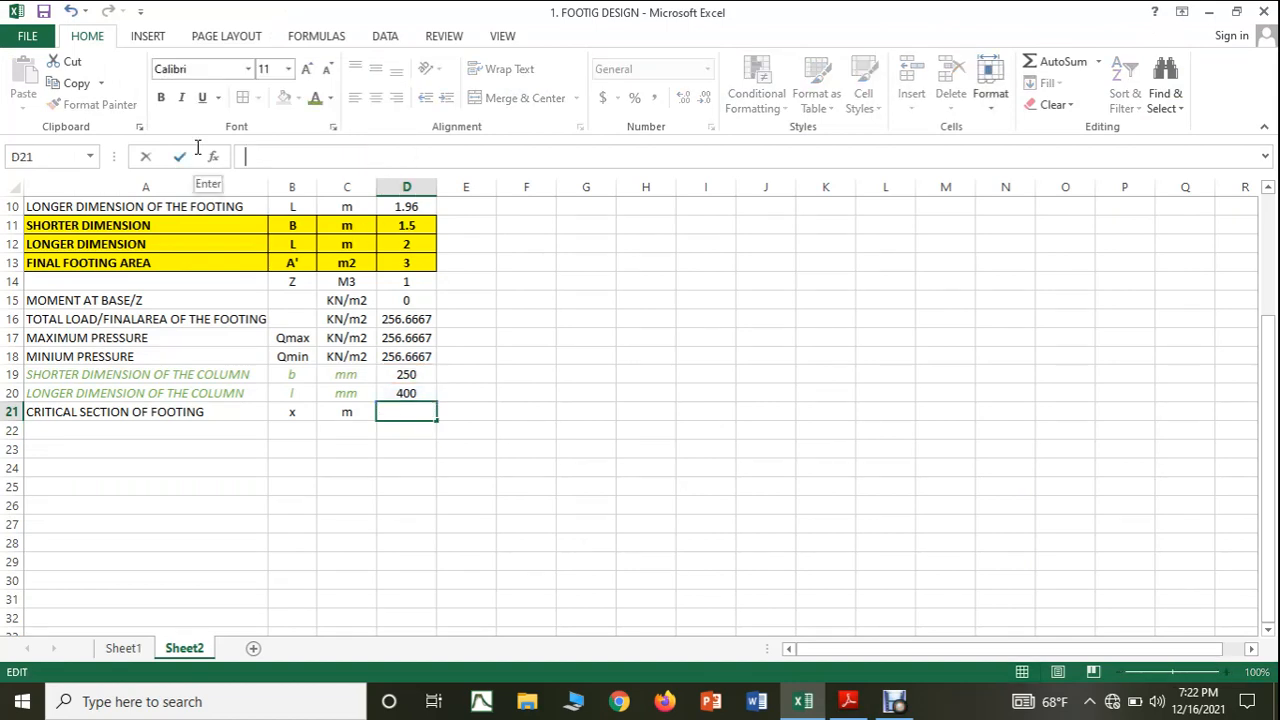
Enter the critical section formula =((D12-(D20/1000))/2) in cell D21.
text(=)
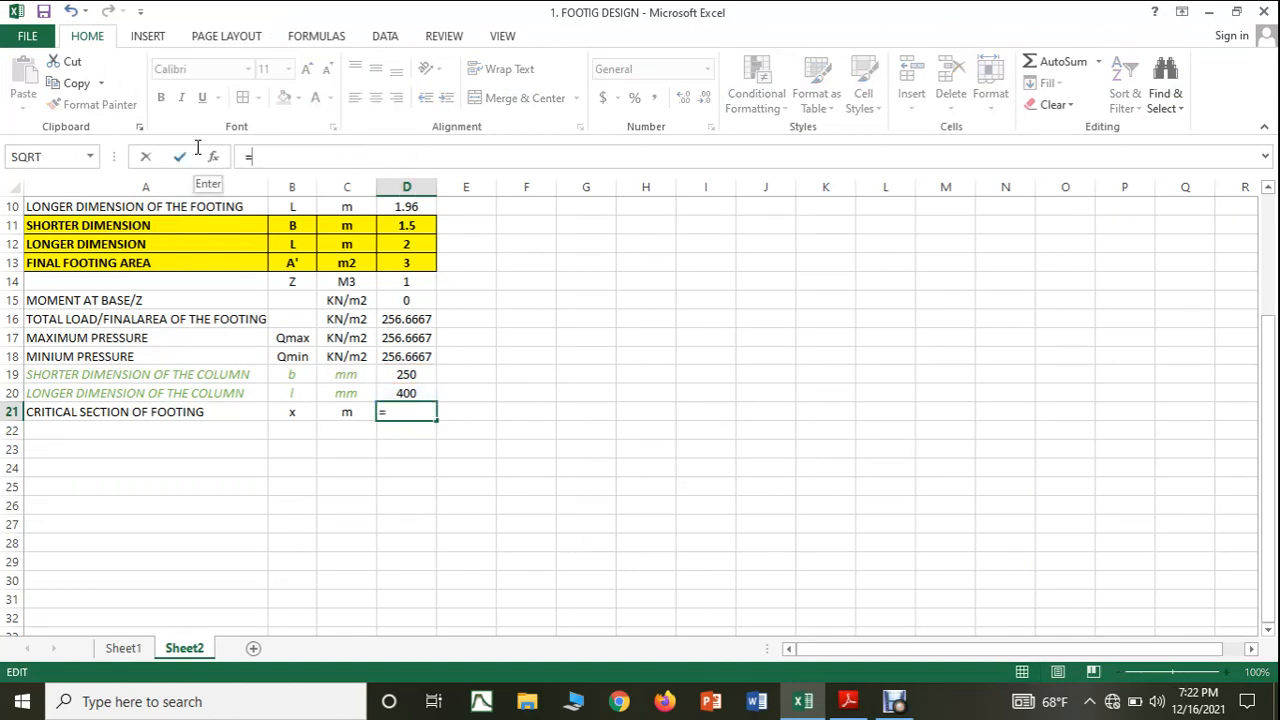
text((()
click(408, 245)
text(-)
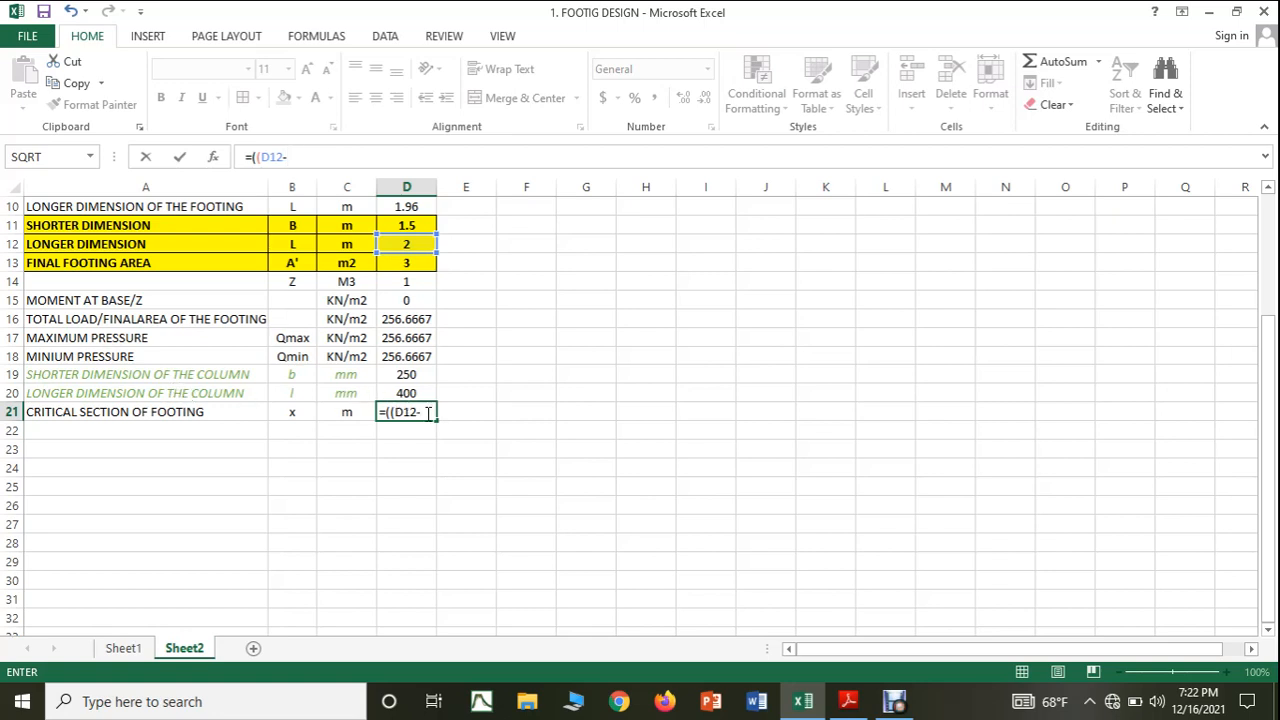
text(()
click(422, 392)
text(/)
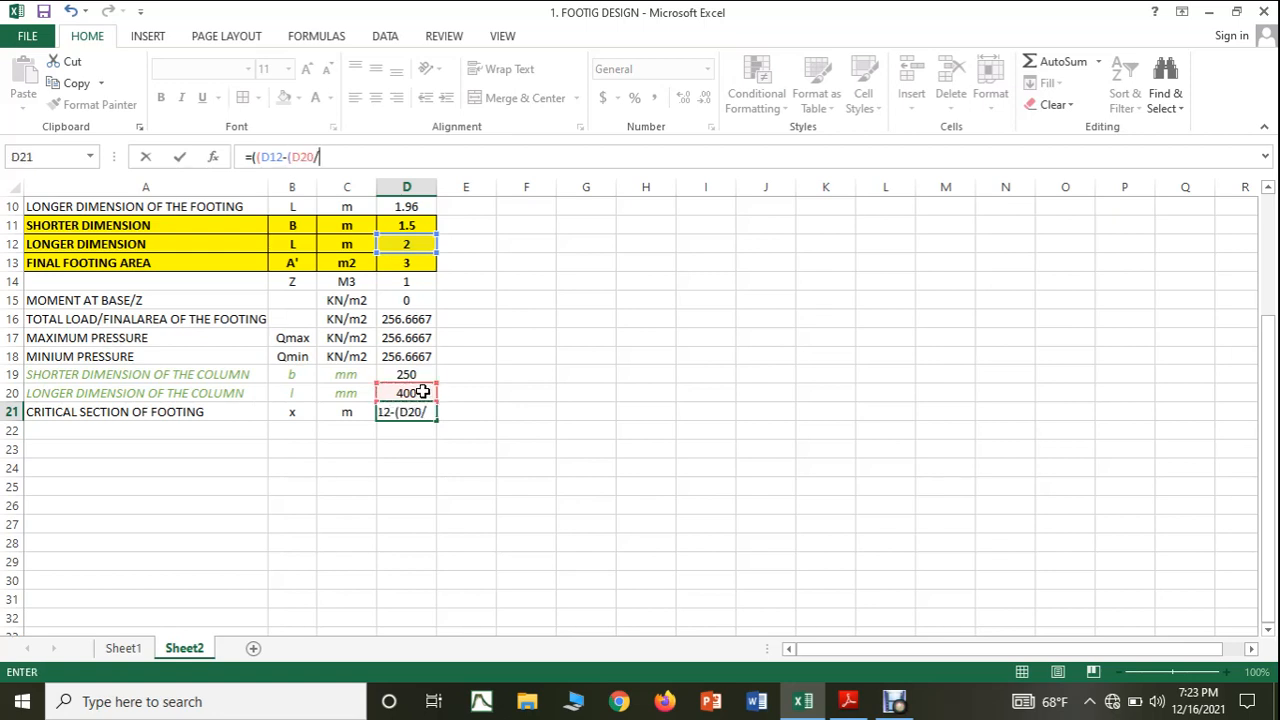
text(1000))
text()/2)
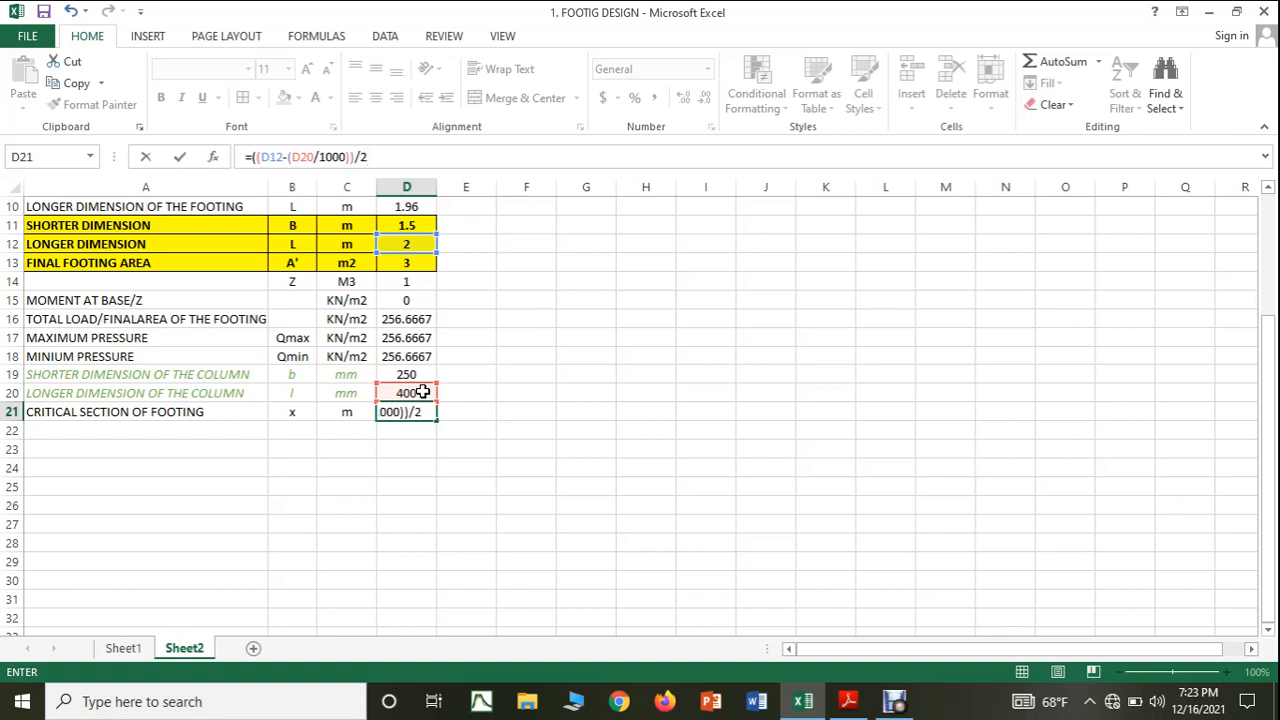
text())
key(Return)
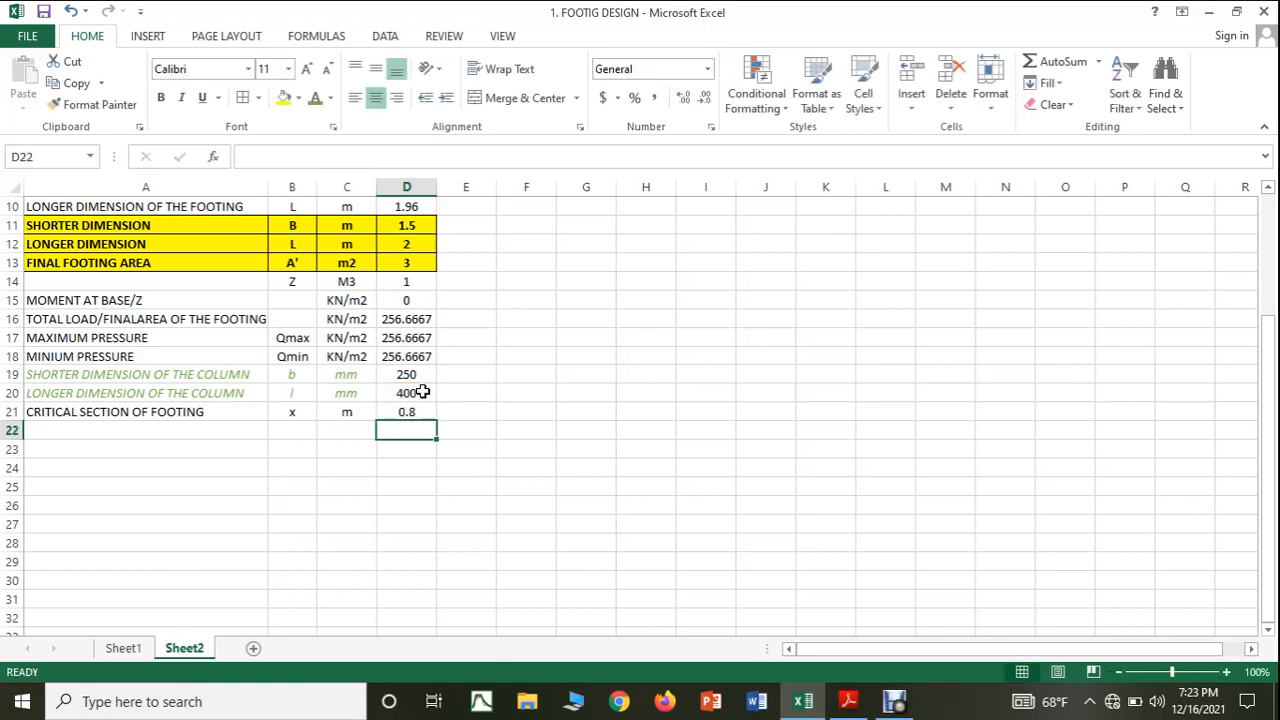
Extend the label in A12 so that it reads LONGER DIMENSION OF FOOTING.
click(840, 702)
click(812, 702)
scroll(352, 416, down, 1)
scroll(352, 416, up, 1)
scroll(196, 322, up, 1)
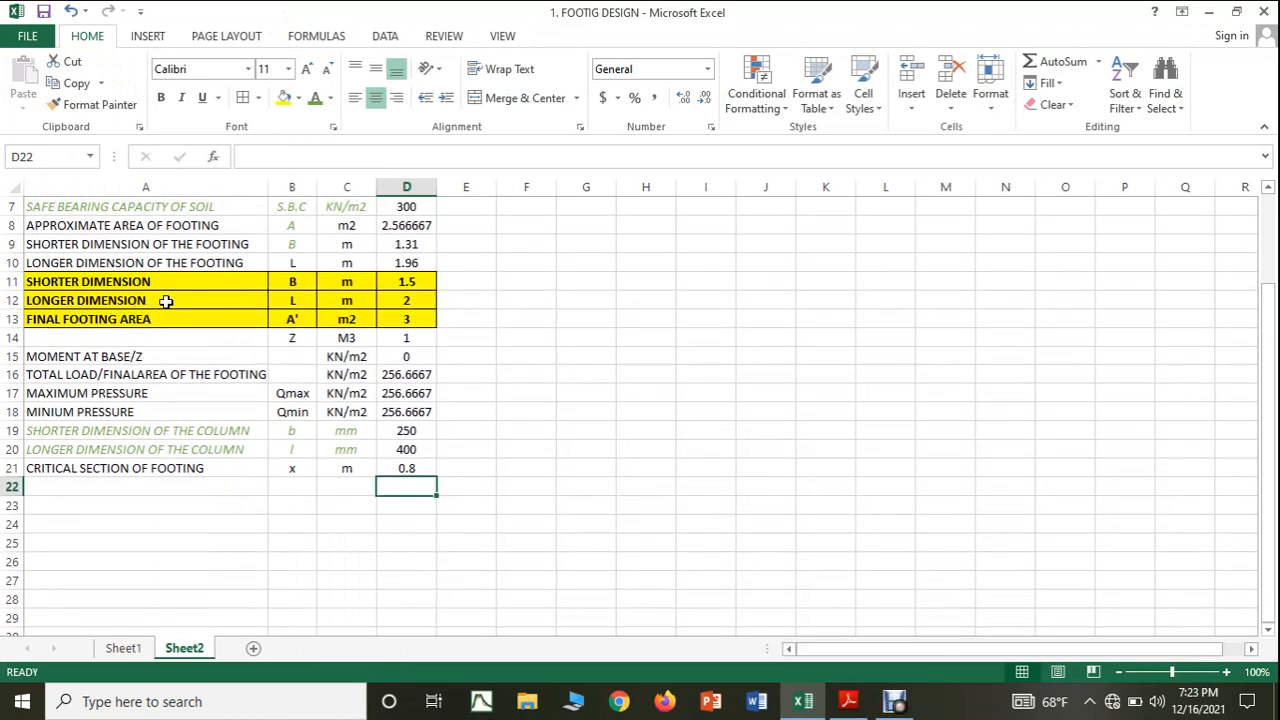
double_click(166, 301)
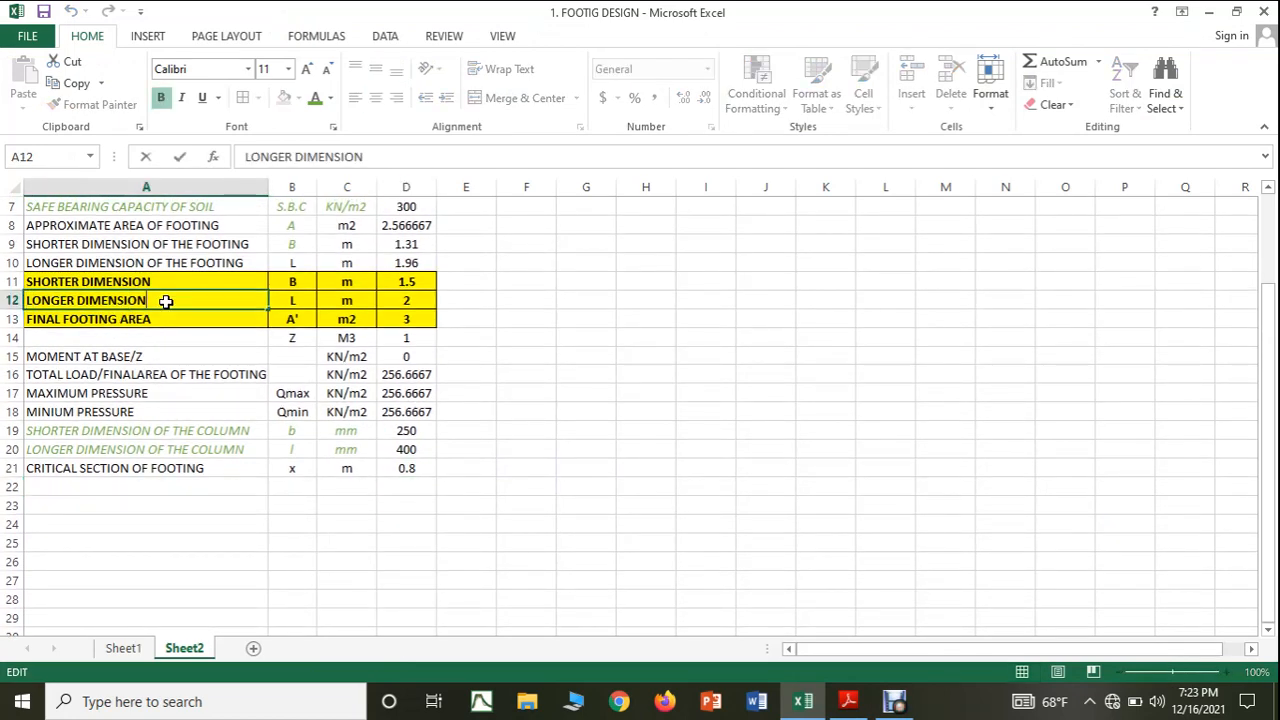
text(of)
key(BackSpace)
key(BackSpace)
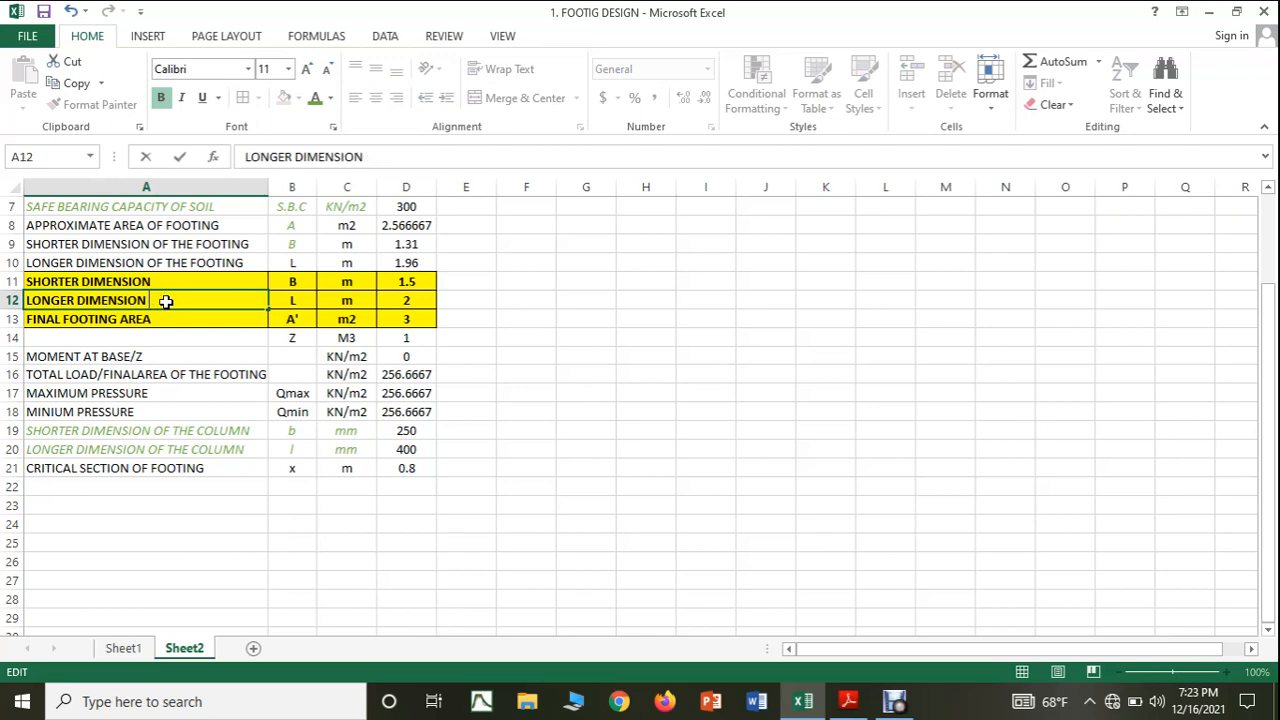
text(OF FOOTING)
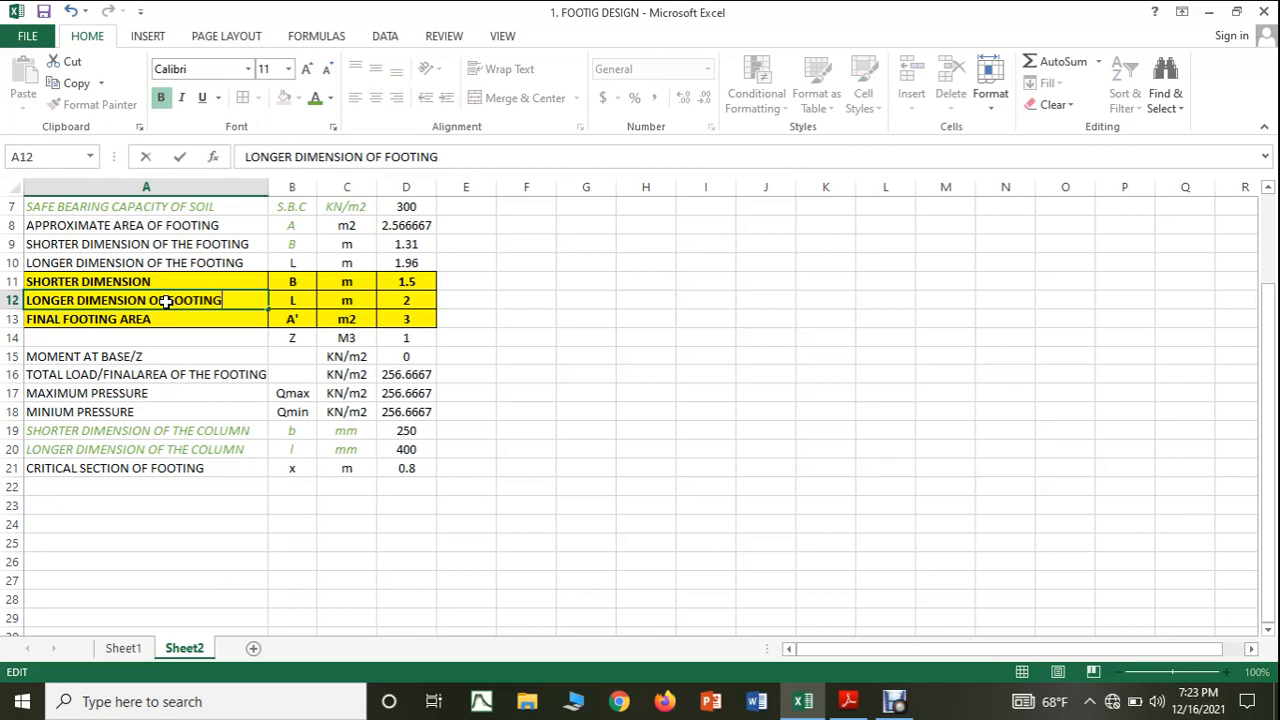
Append OF FOOTING to the FINAL FOOTING AREA label in A13.
double_click(189, 318)
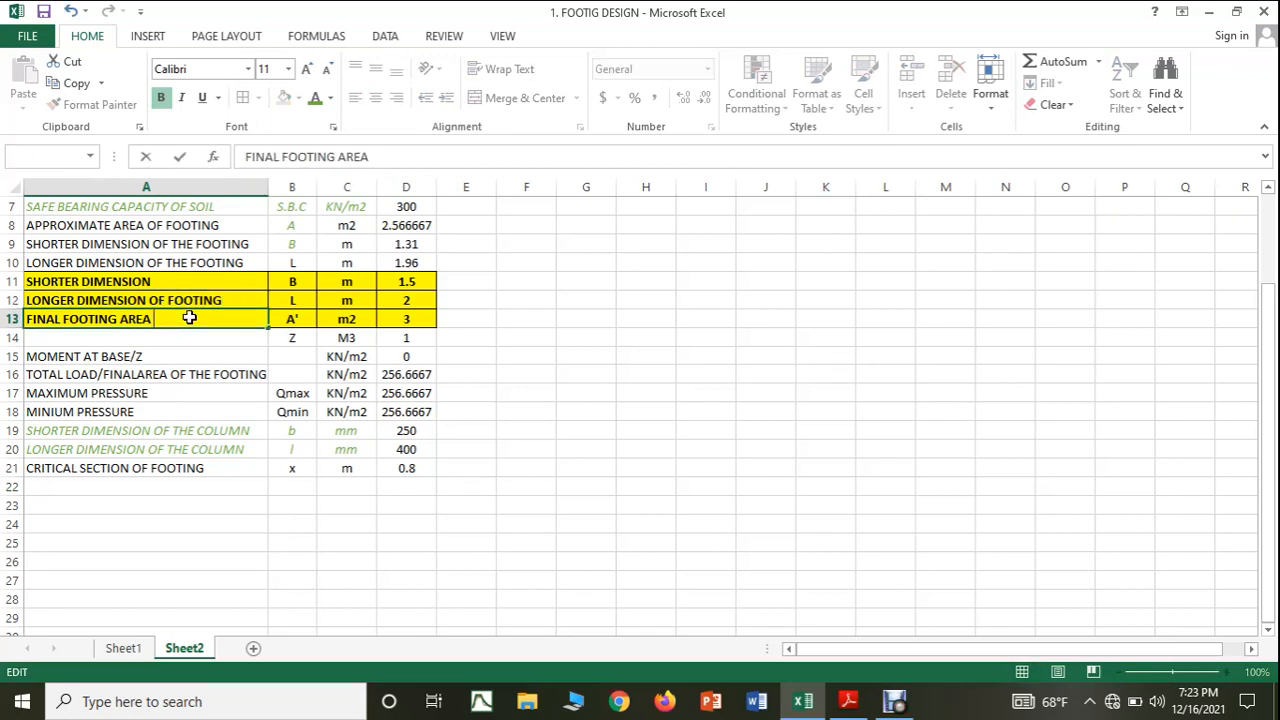
text(OF FOOTING)
click(548, 525)
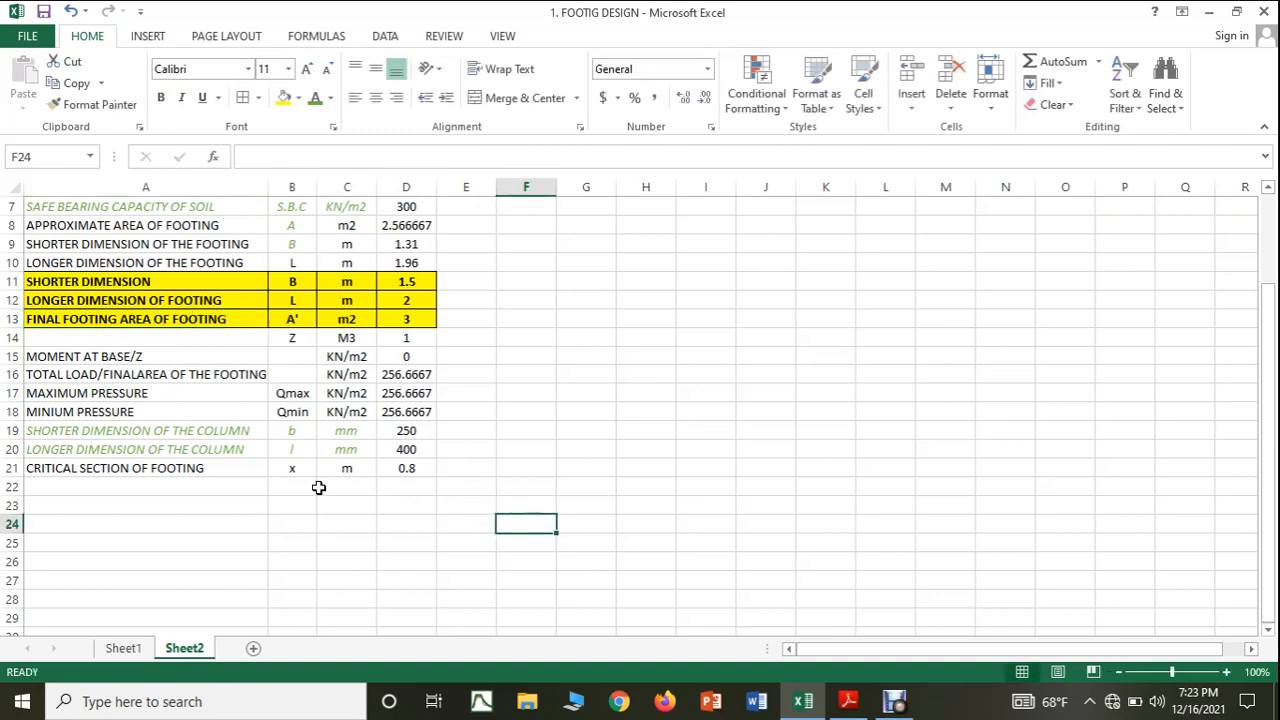
Cut OF FOOTING from the A13 label and paste it at the end of the A11 label to read SHORTER DIMENSION OF FOOTING.
double_click(226, 320)
drag(226, 322, 156, 322)
key(ctrl+c)
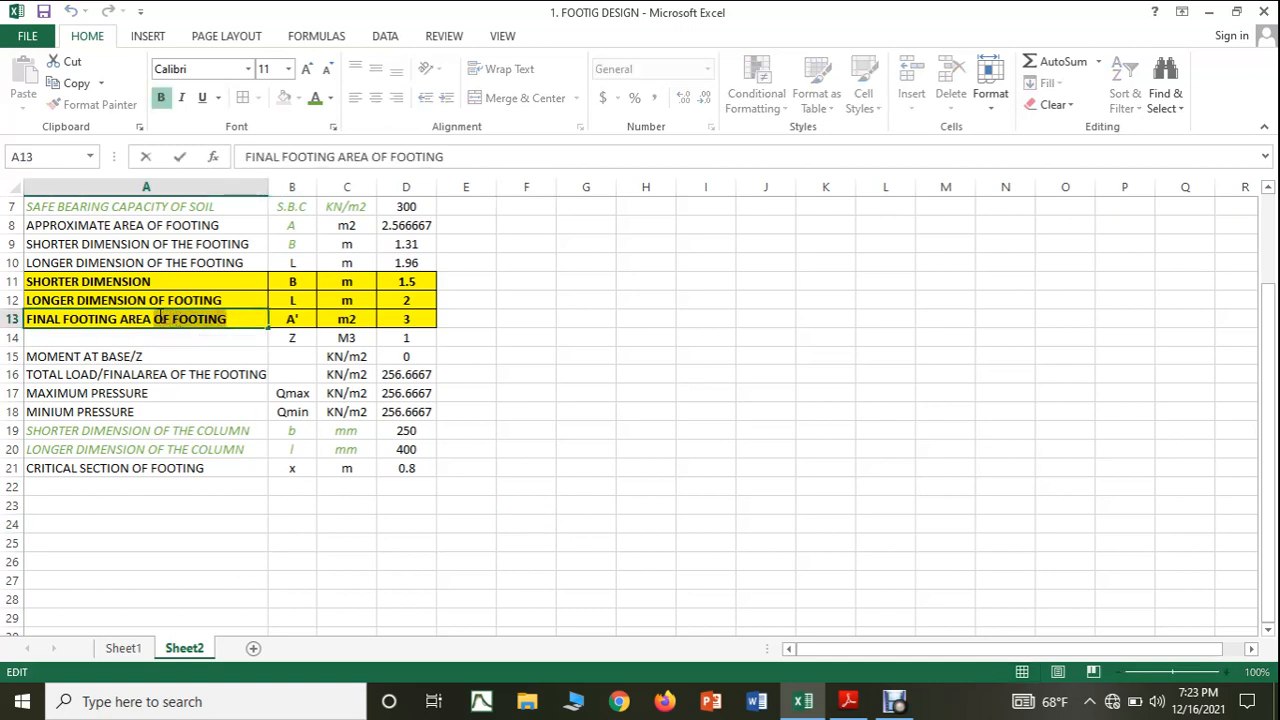
right_click(161, 320)
click(195, 328)
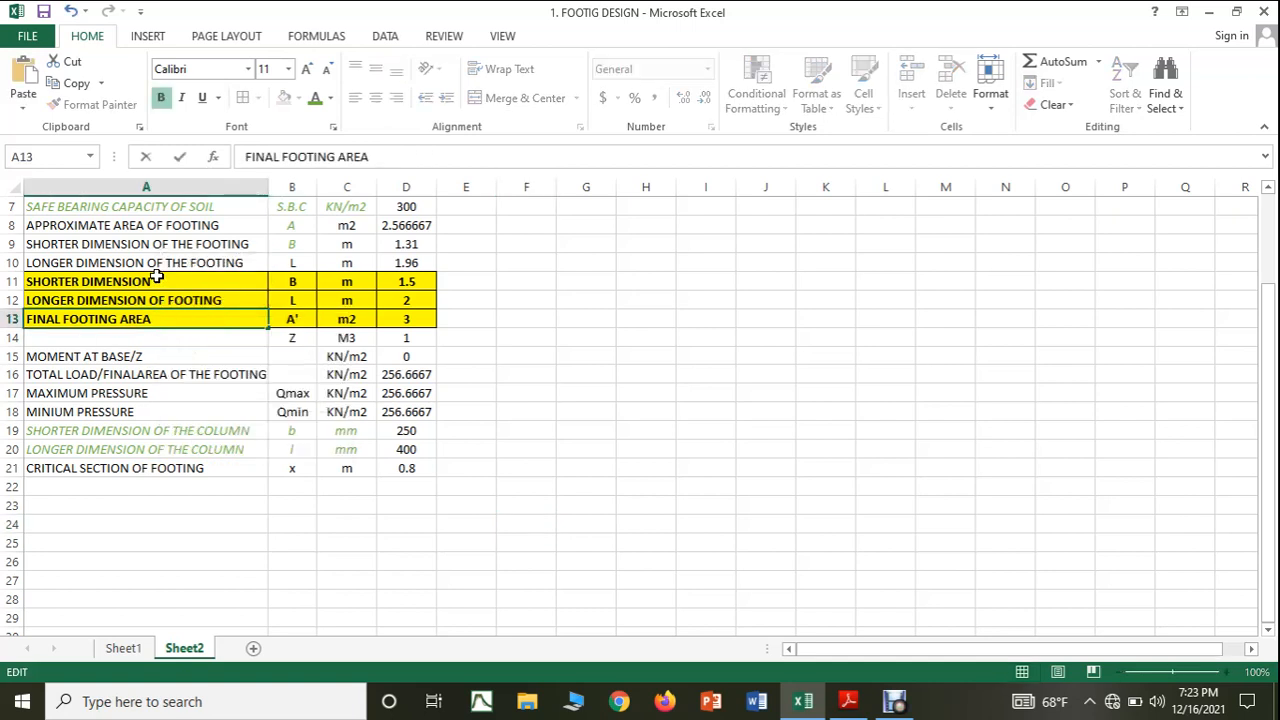
double_click(174, 283)
key(ctrl+v)
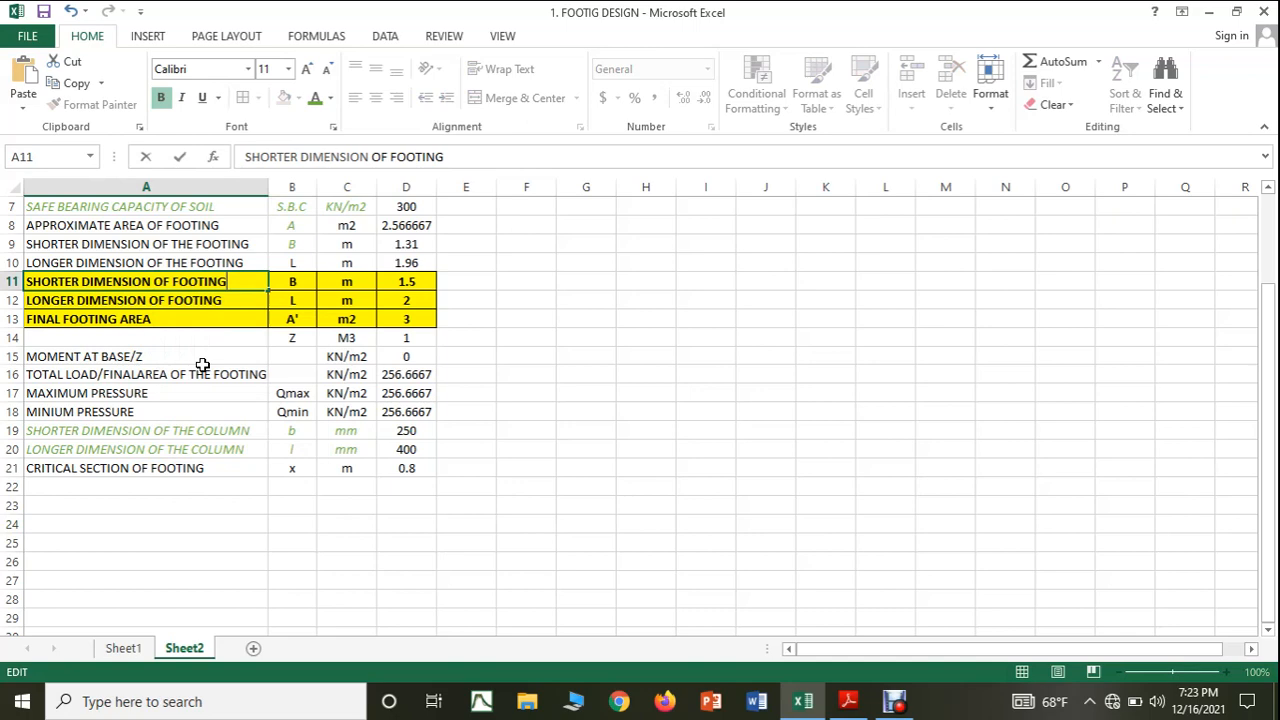
click(218, 526)
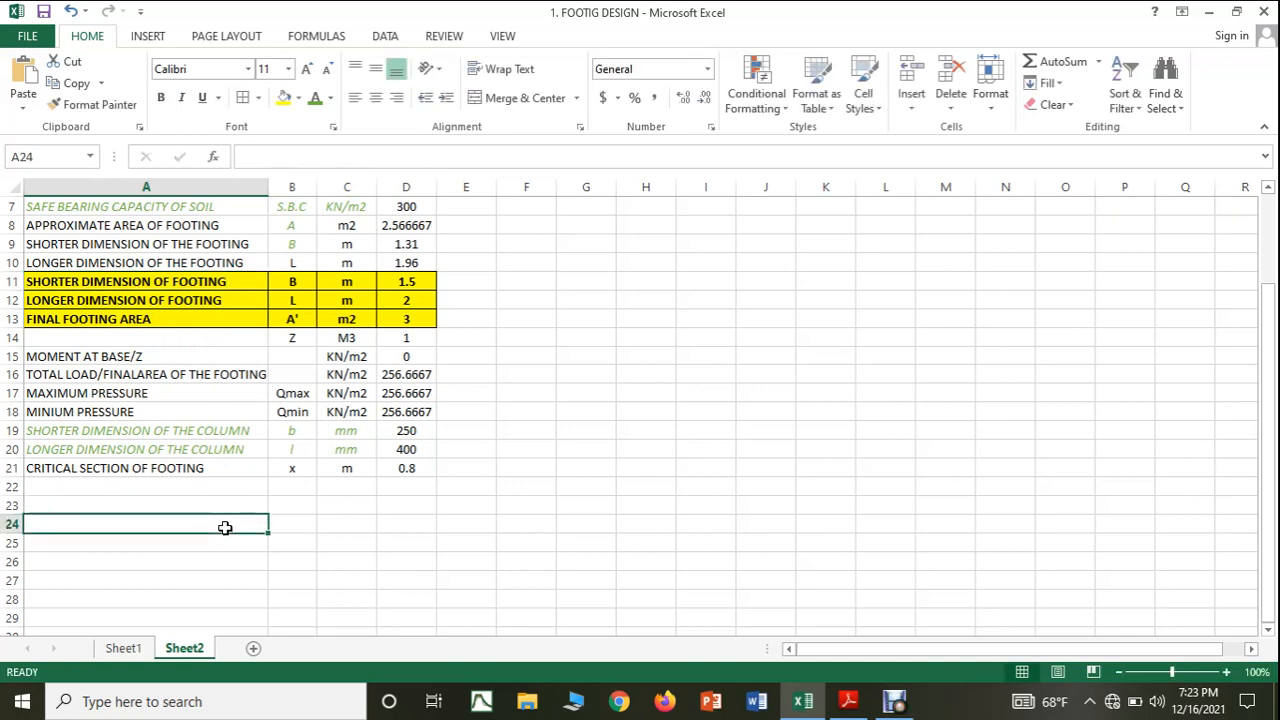
Look up the next calculation after the critical section in the PDF notes and enter B.M AT THE CRITICAL SECTION in A22.
click(848, 701)
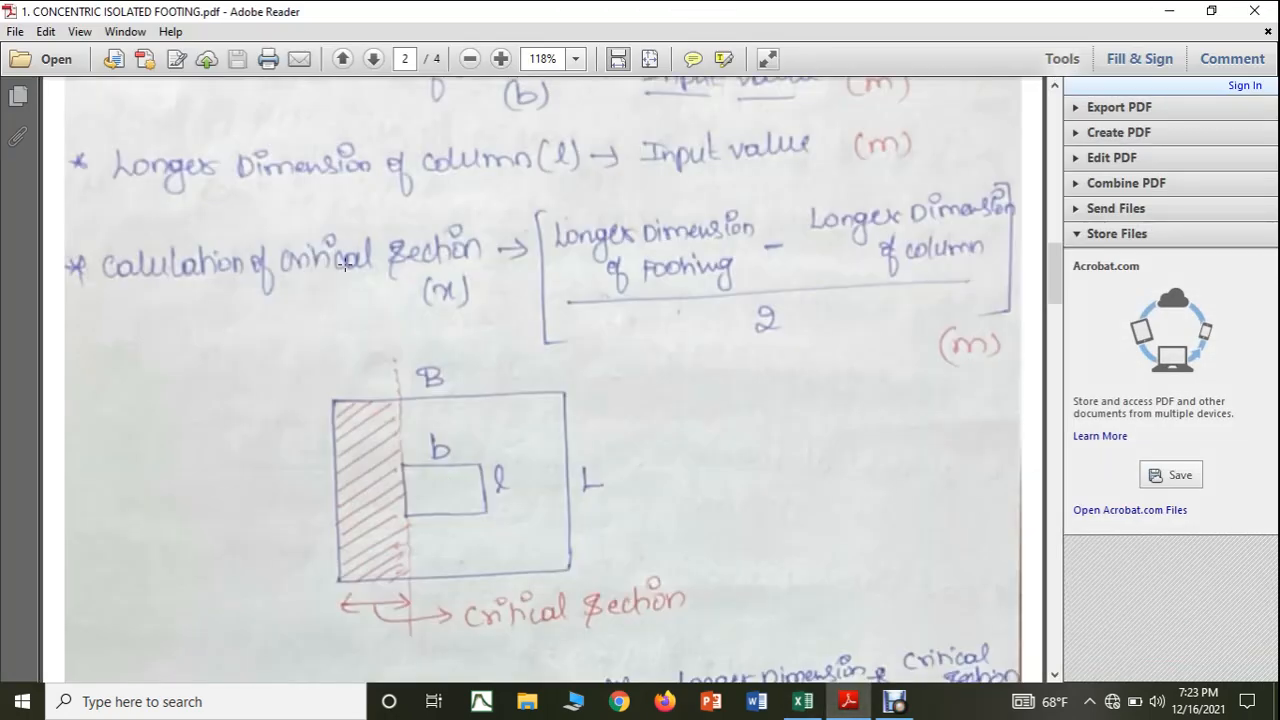
scroll(359, 264, down, 5)
scroll(359, 264, down, 2)
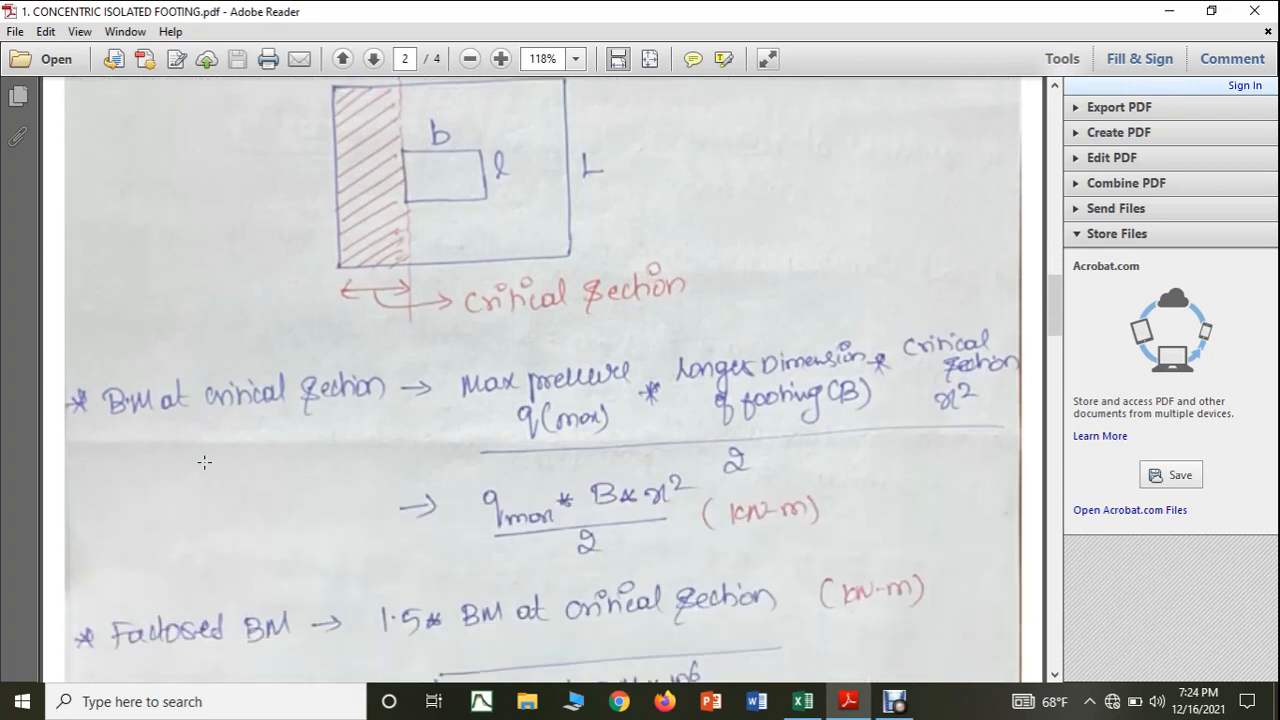
scroll(204, 462, down, 4)
scroll(204, 462, up, 1)
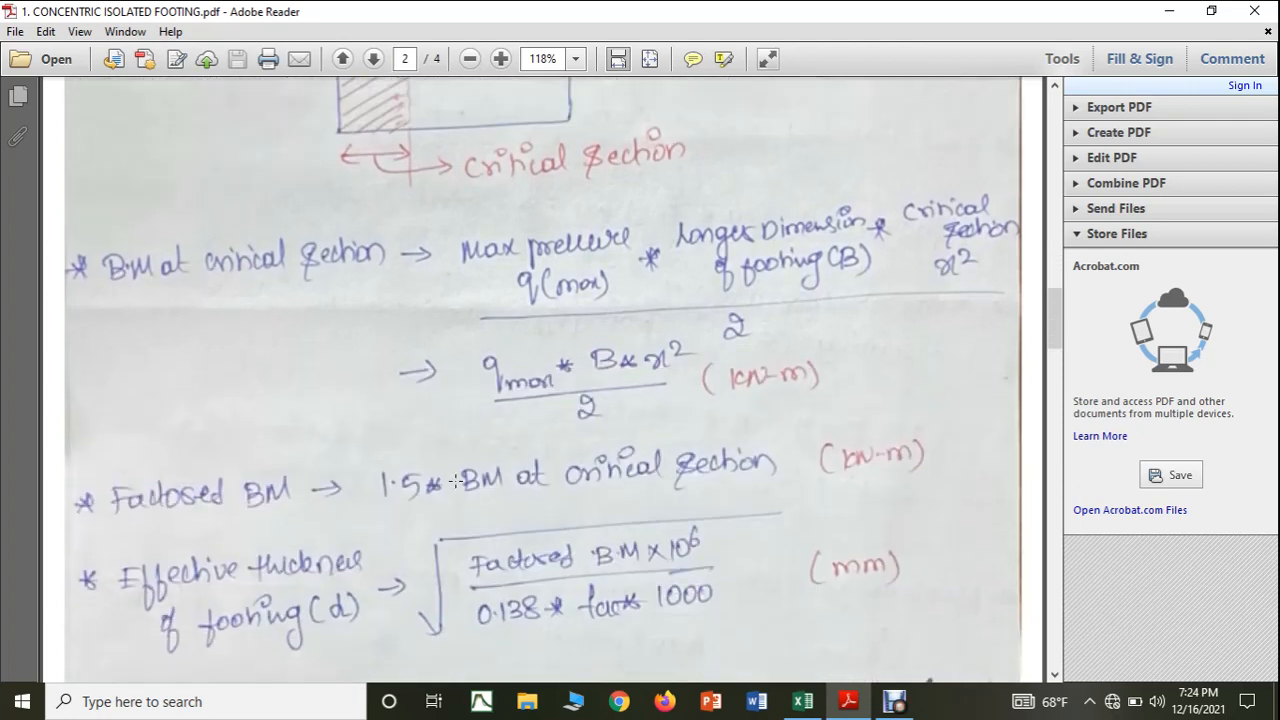
scroll(267, 413, up, 3)
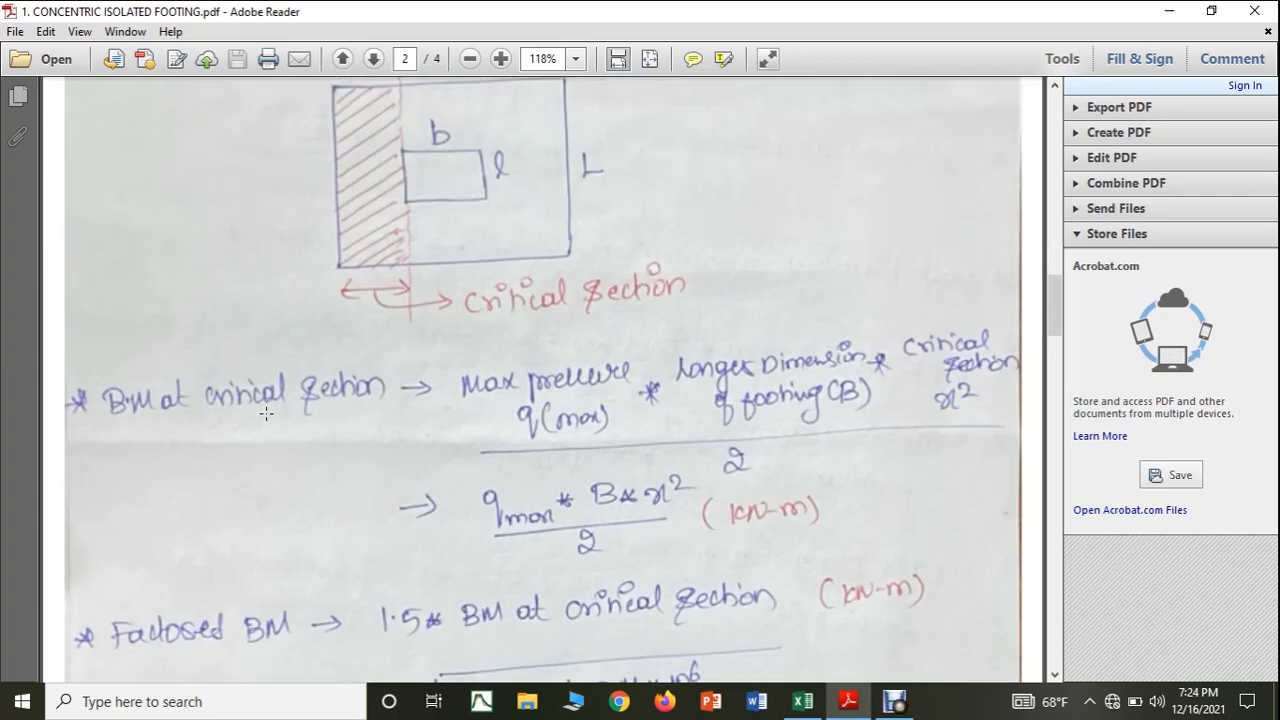
click(802, 701)
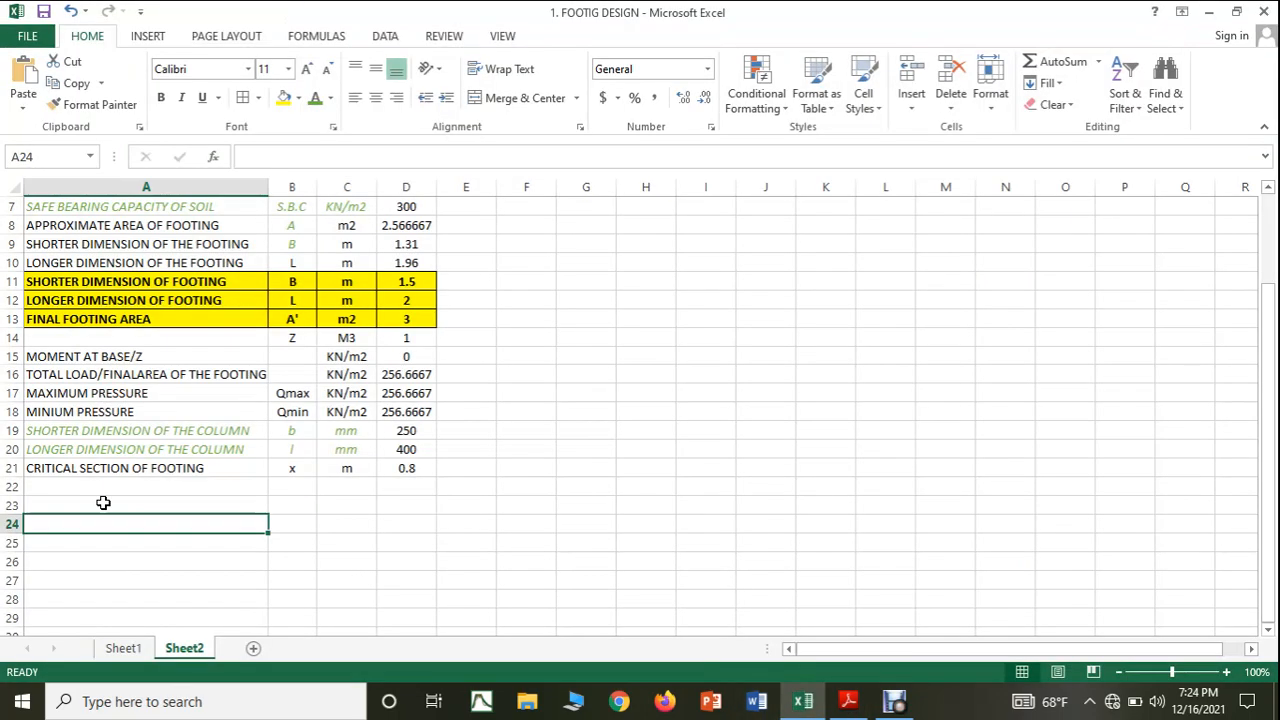
click(107, 485)
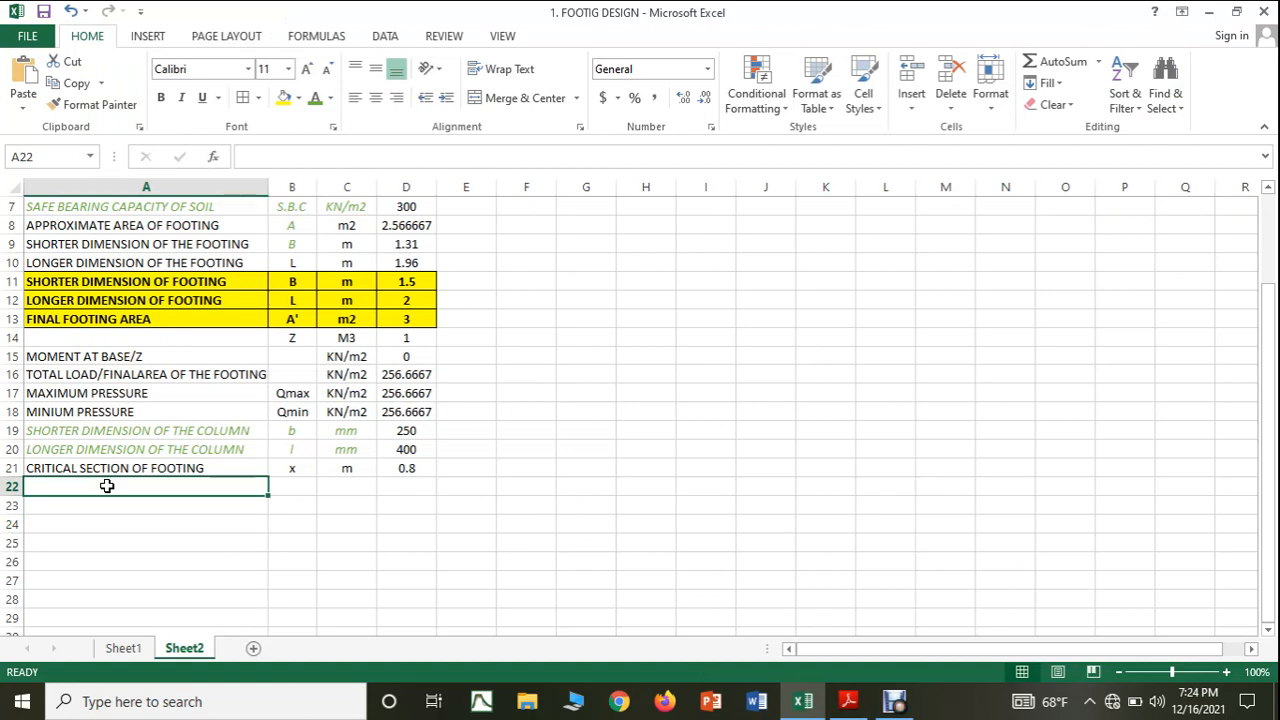
text(B.)
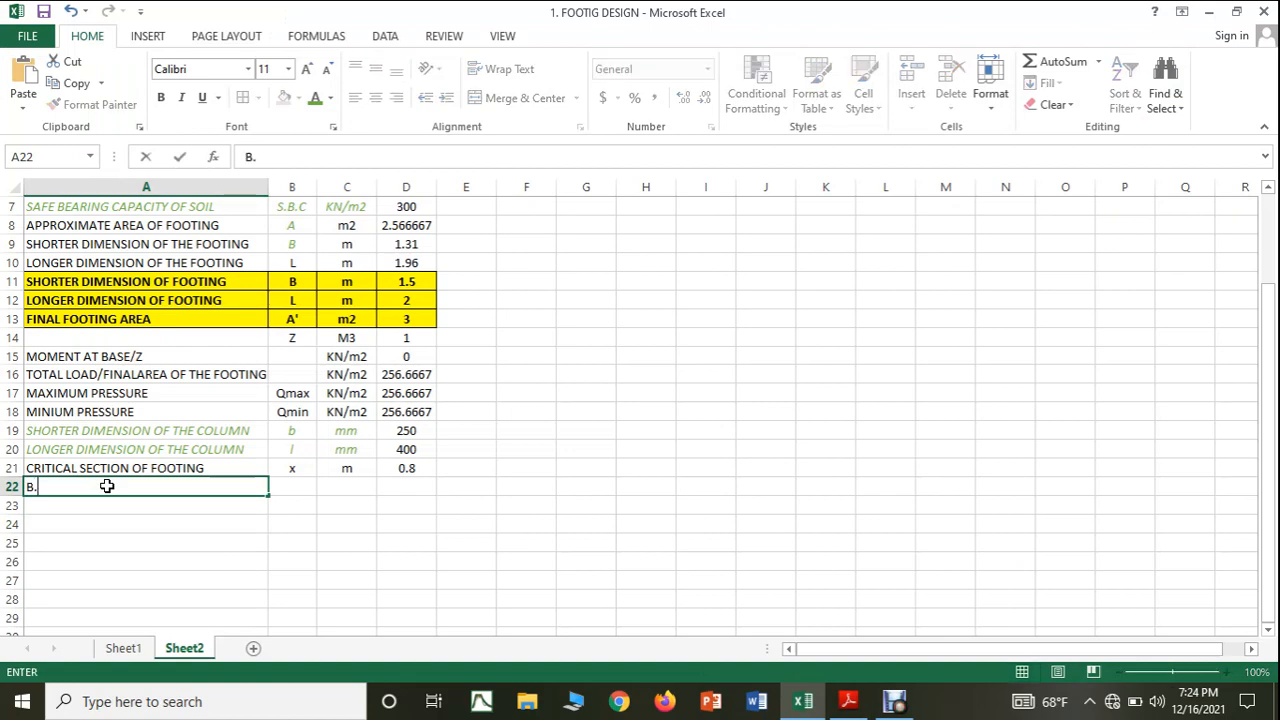
text(M AT THE CRITI)
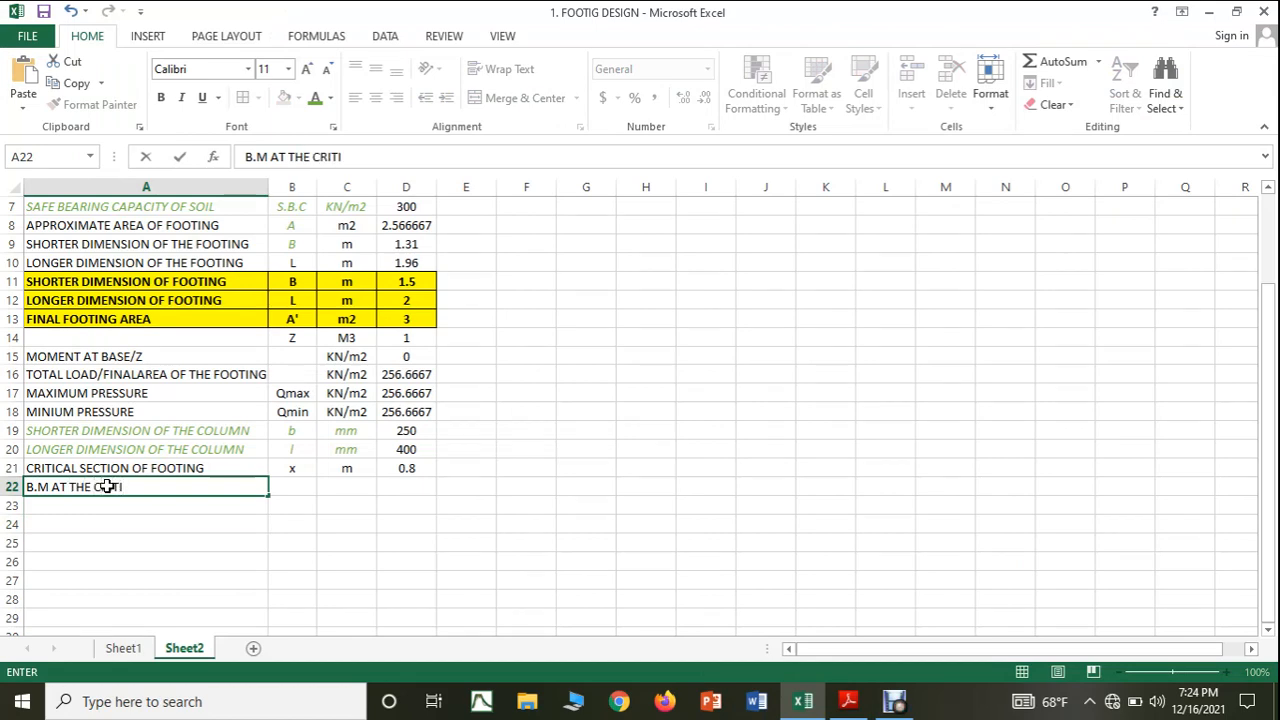
text(CAL SECTION)
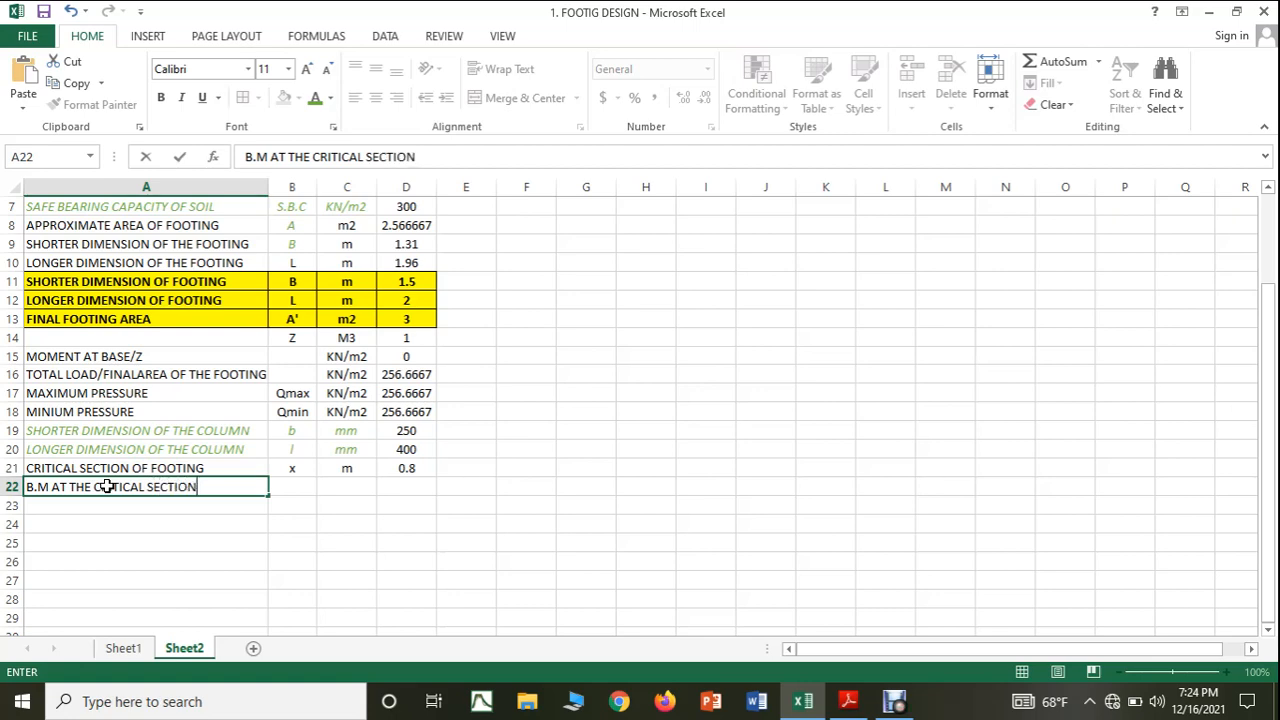
Enter the symbol B.Mxx in B22 and the unit KN-m in C22.
click(293, 486)
mouse_move(840, 707)
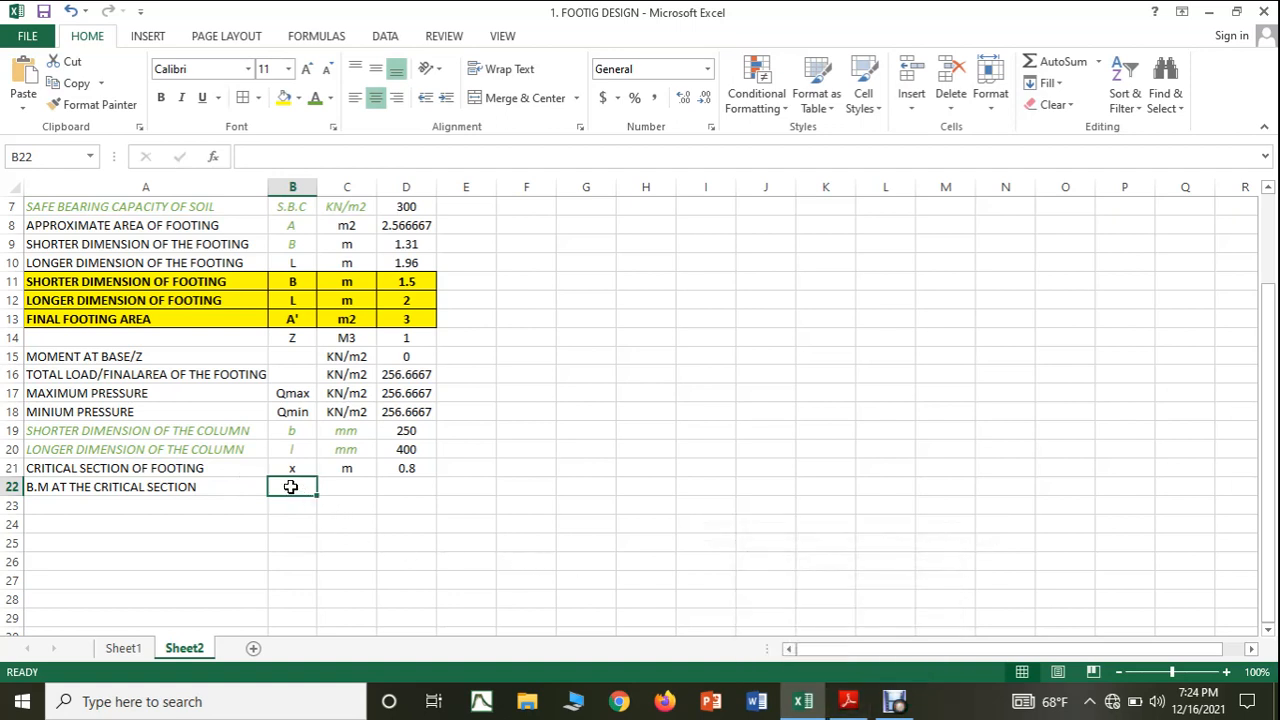
text(B.M)
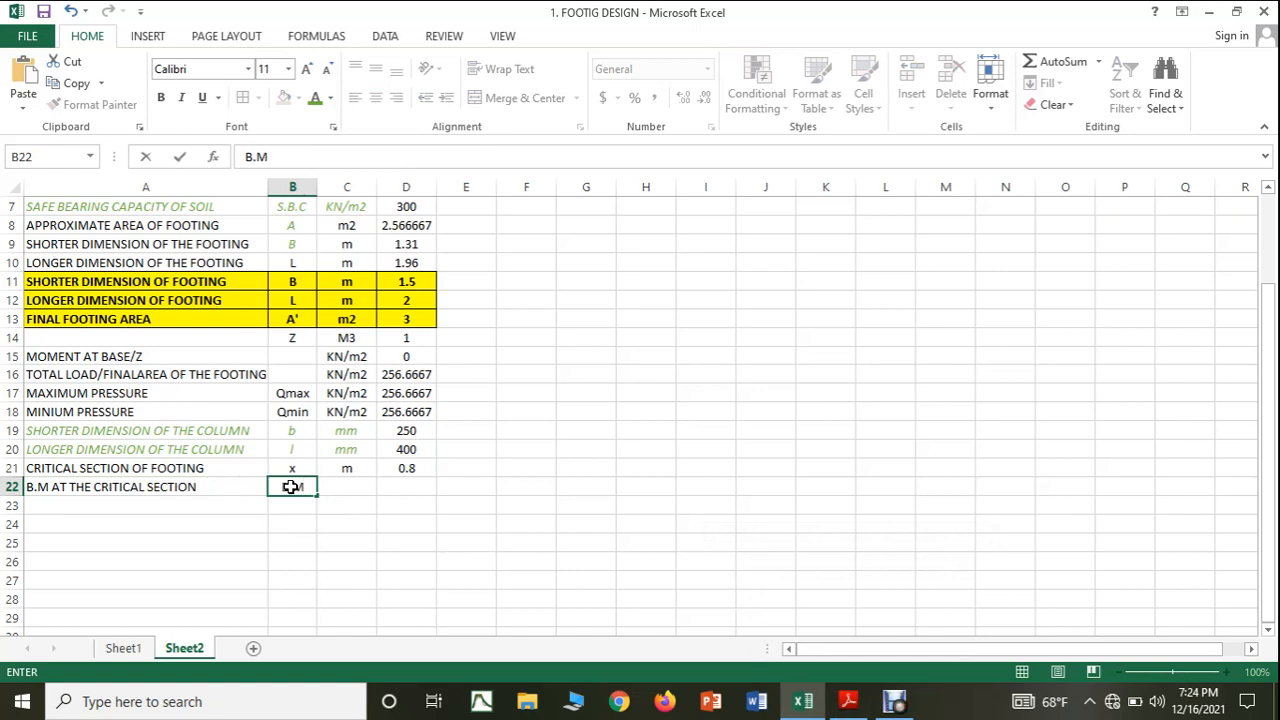
text(xx)
click(354, 487)
text(KN-M)
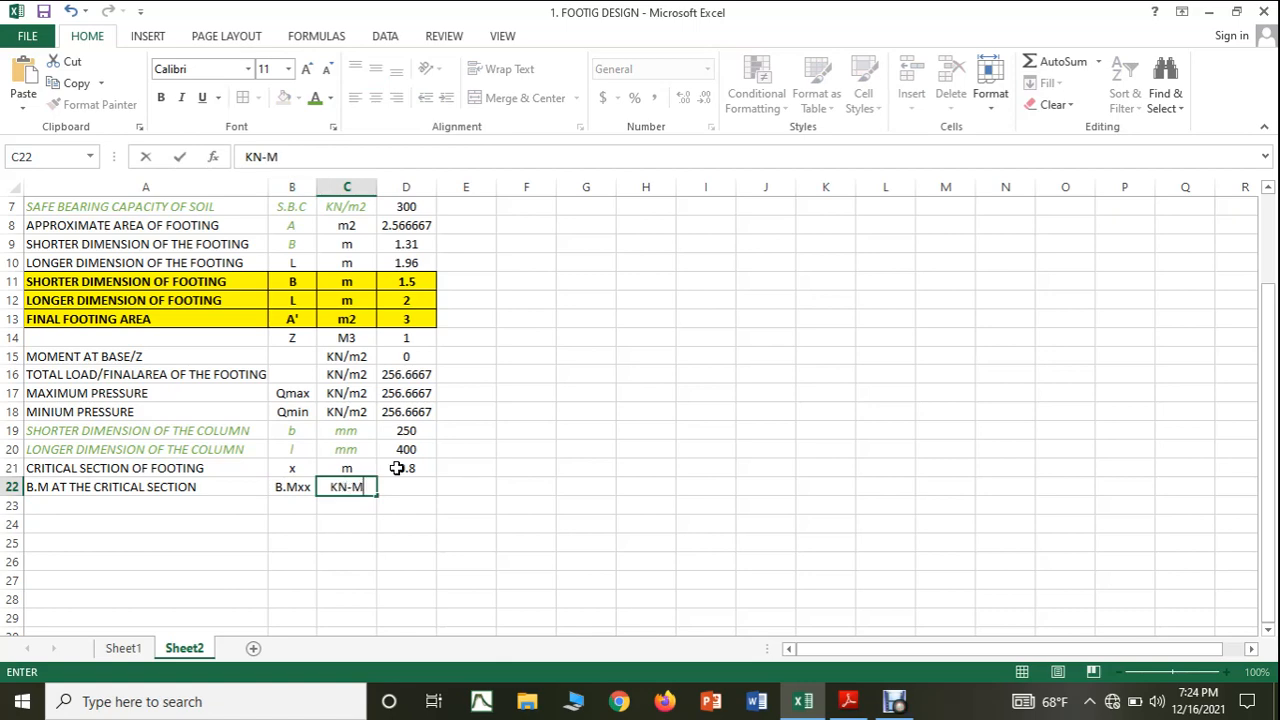
key(BackSpace)
text(m)
Check the bending moment expression in the PDF notes and start the D22 formula with the maximum pressure as =((D17*.
click(382, 487)
click(846, 703)
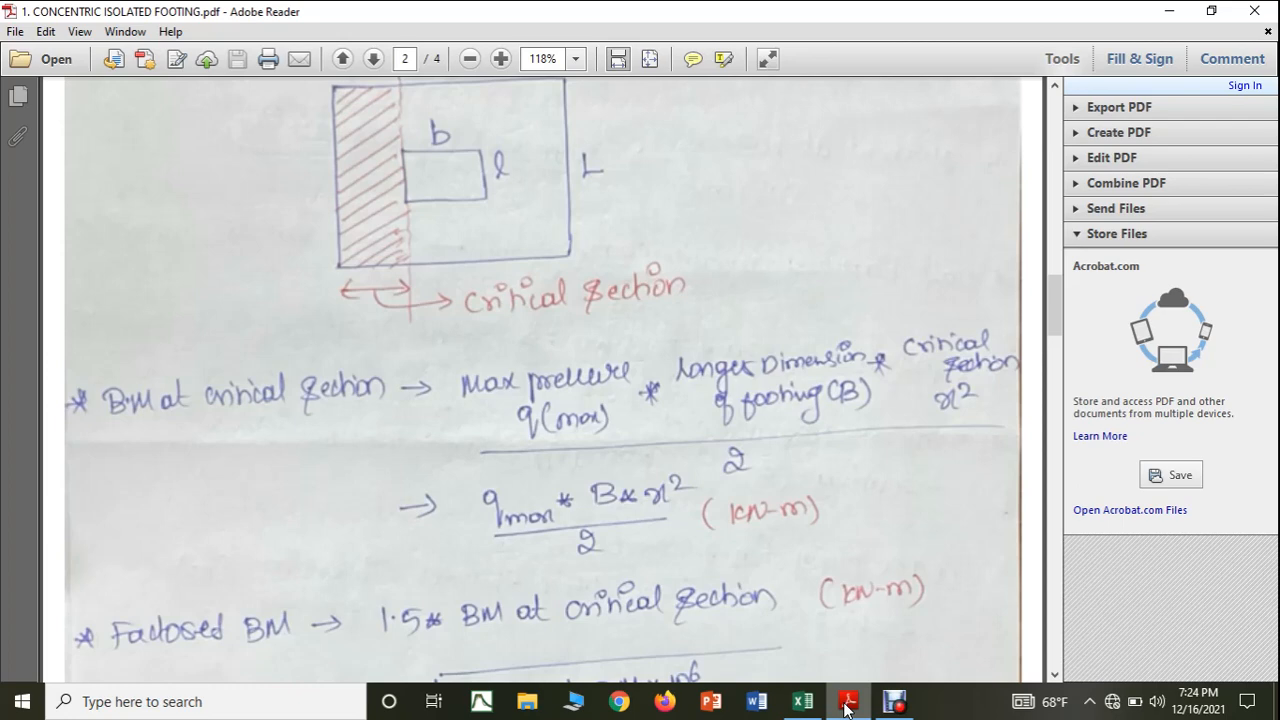
click(845, 707)
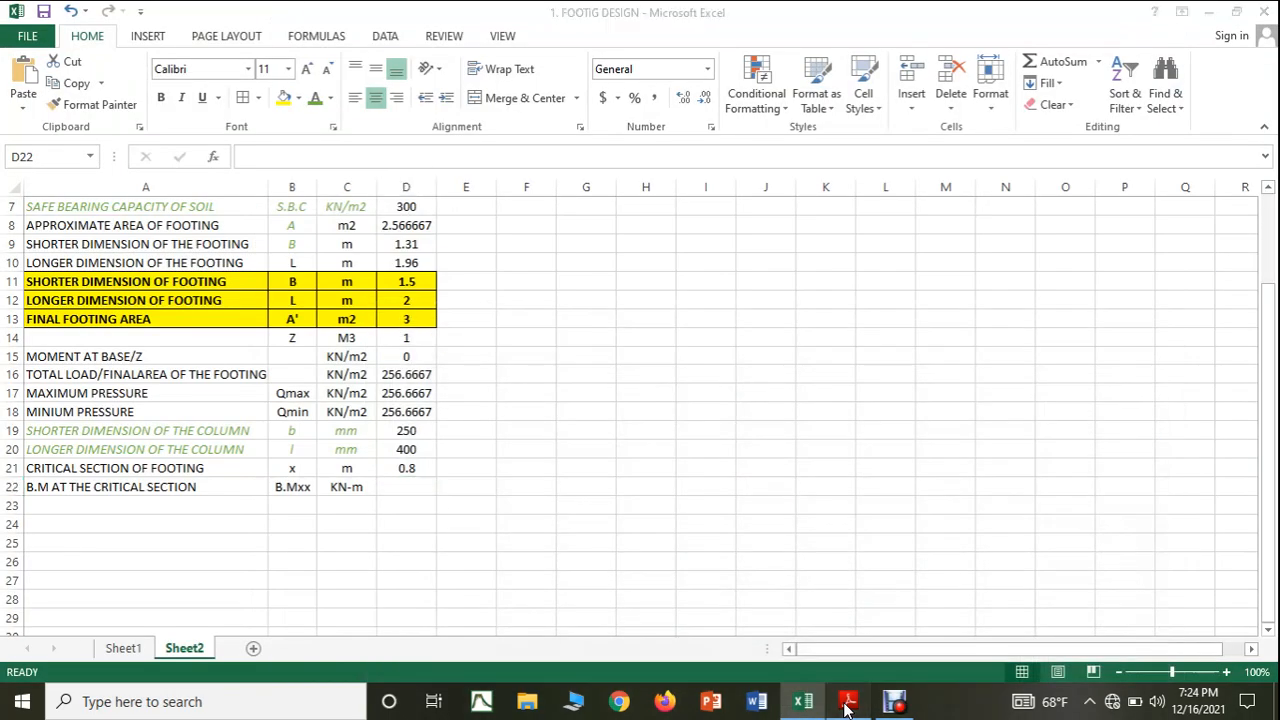
click(845, 707)
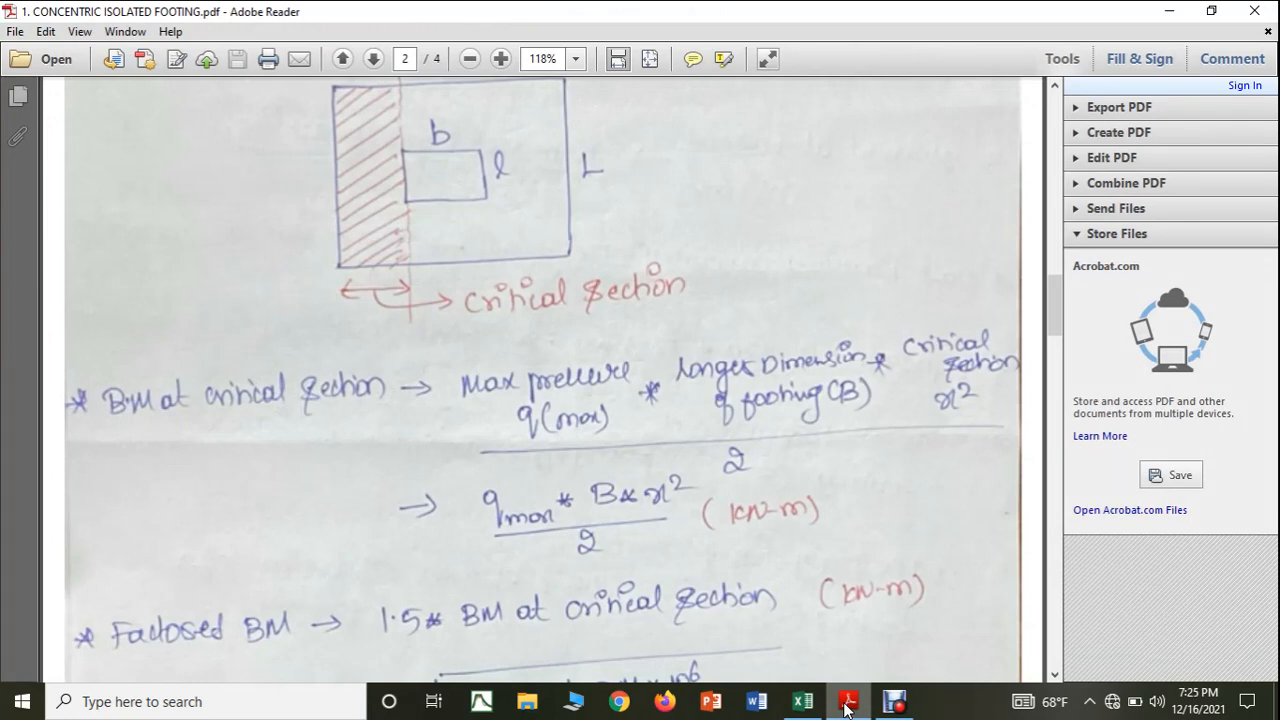
click(845, 706)
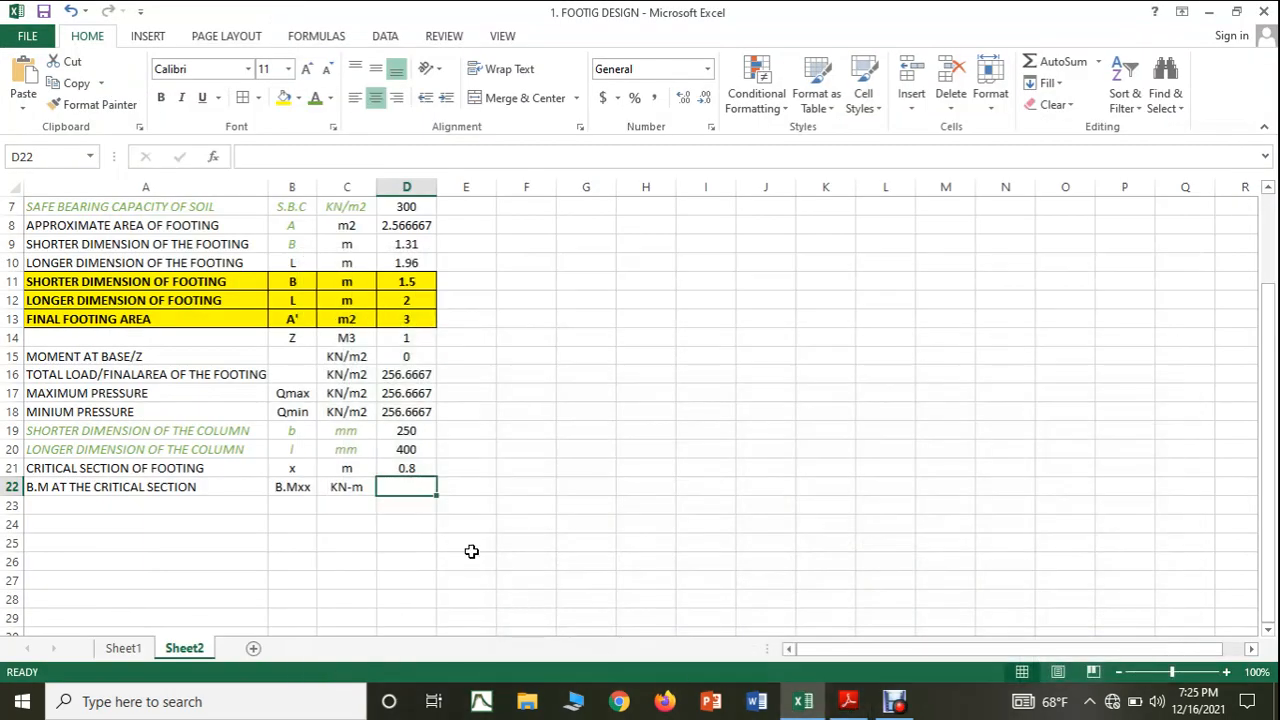
text(=)
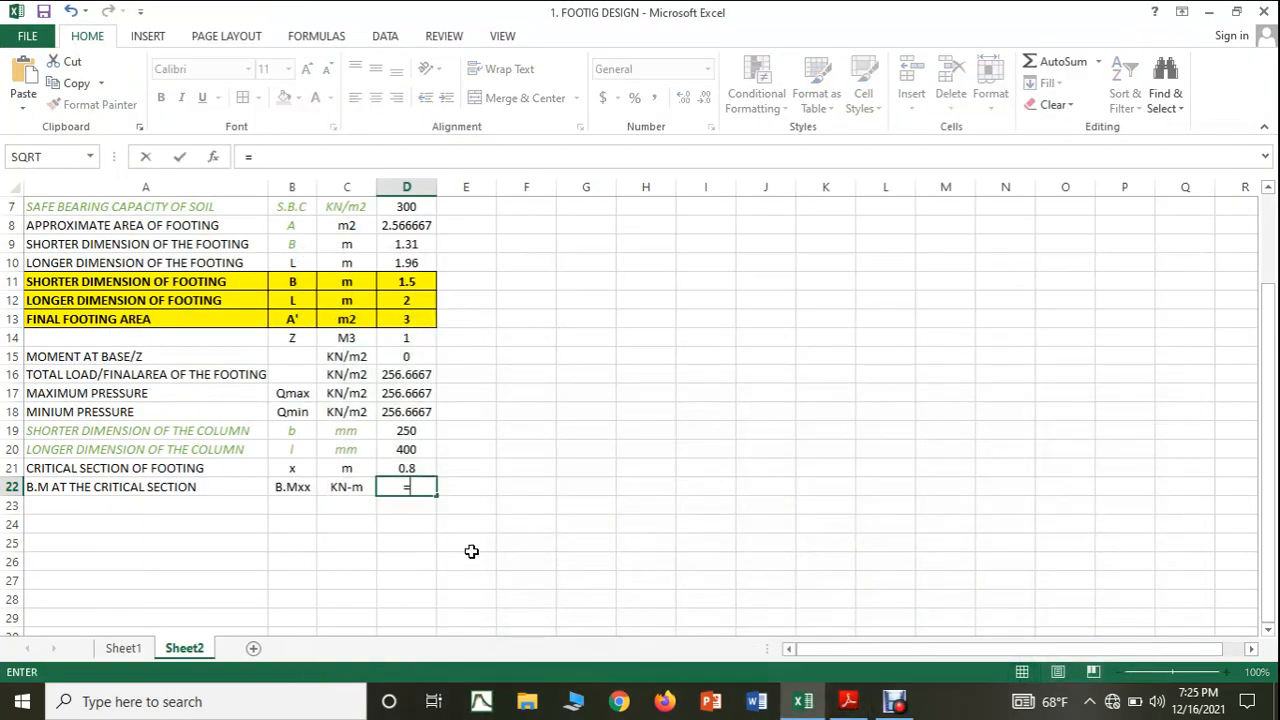
text((()
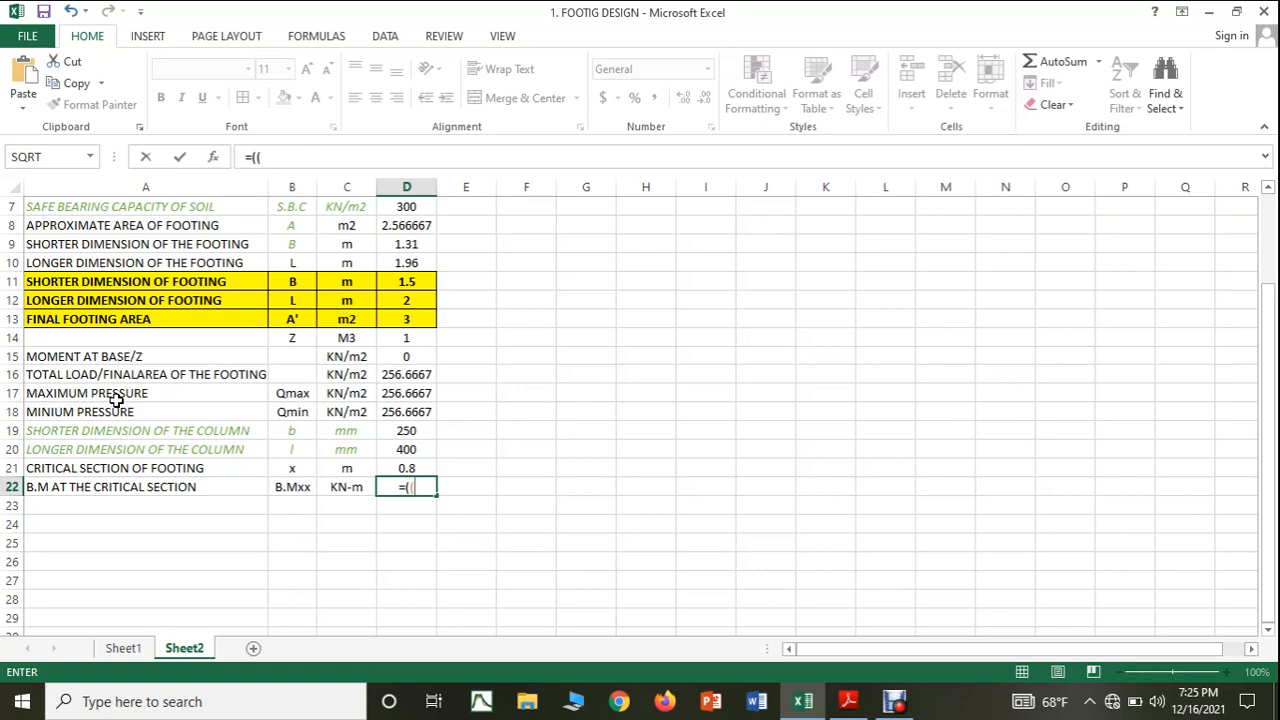
click(849, 701)
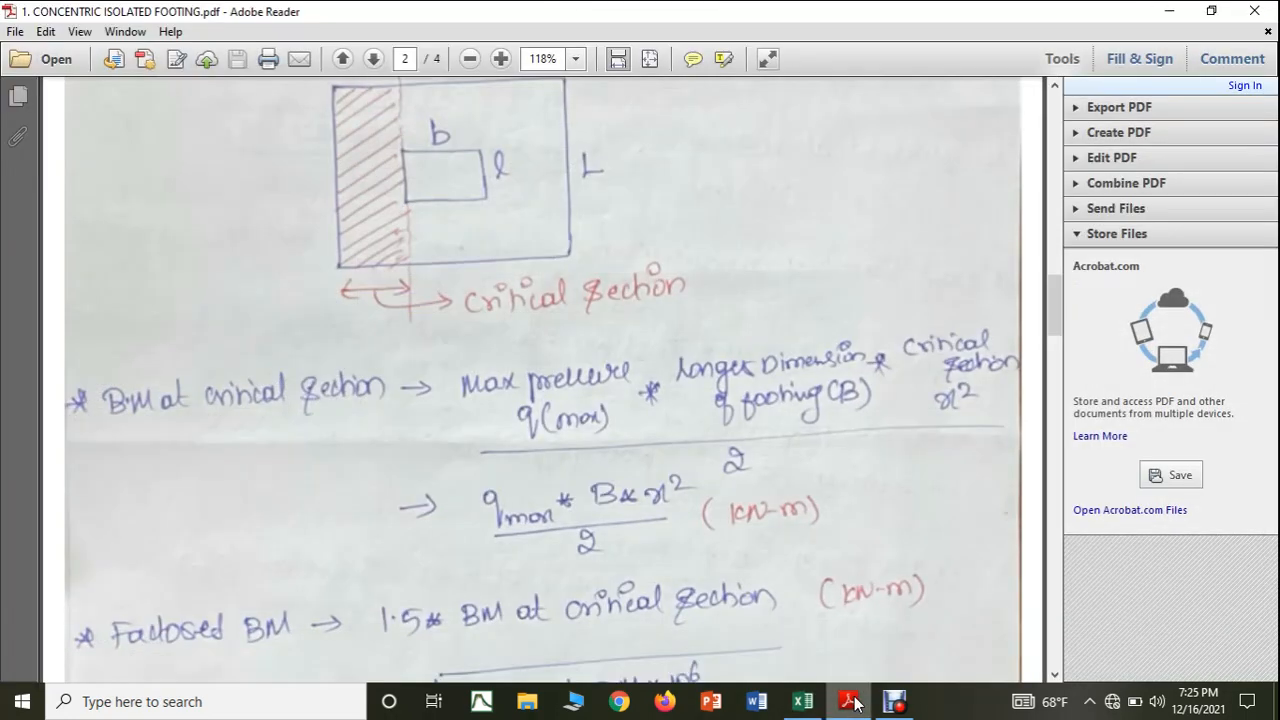
click(849, 701)
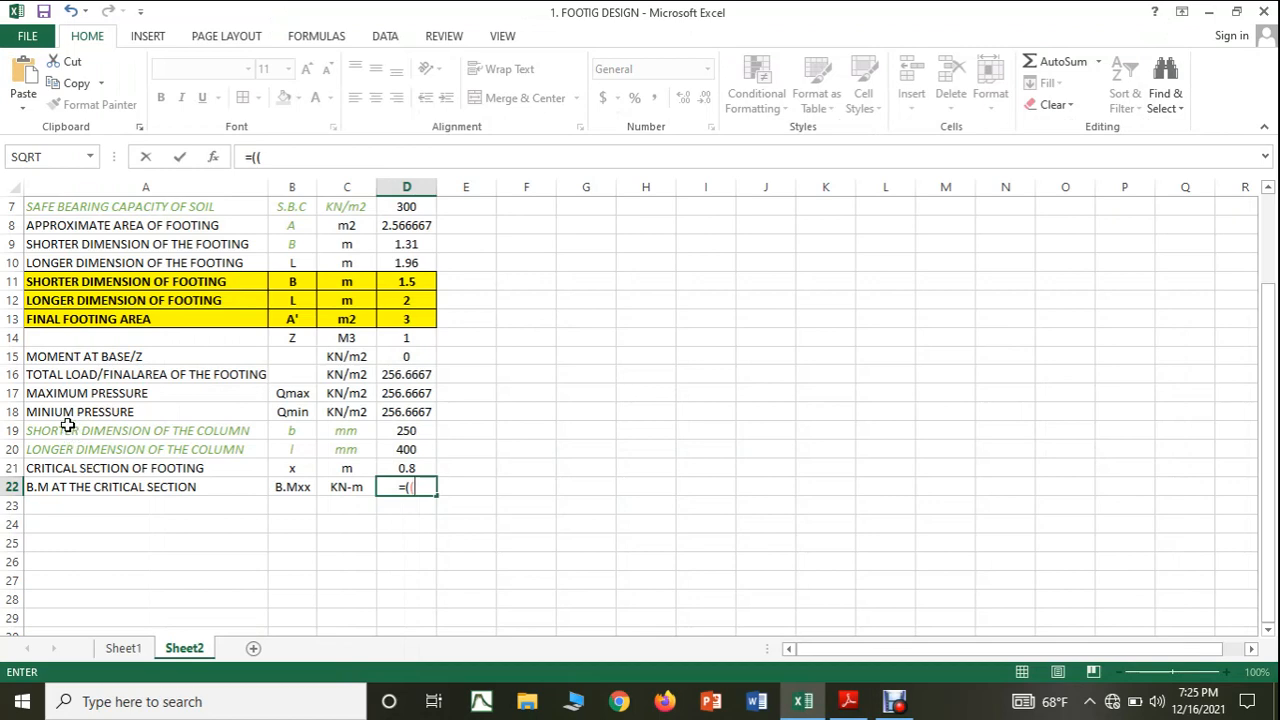
click(399, 394)
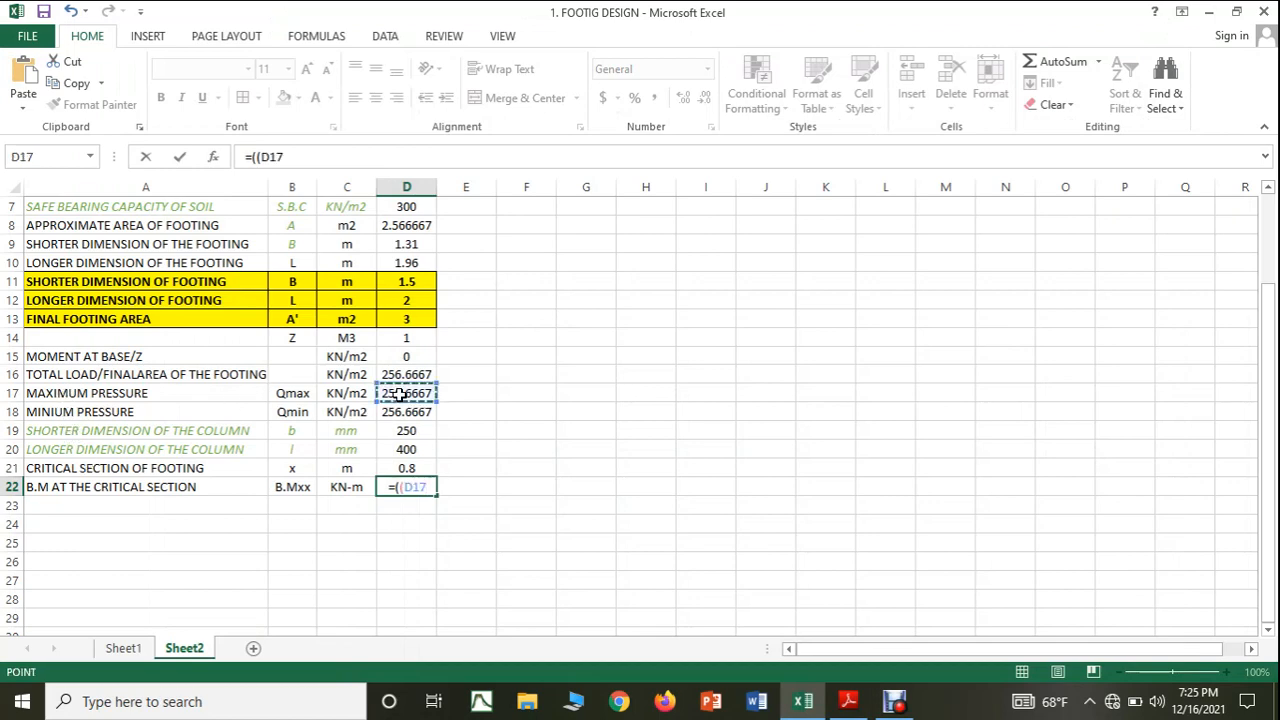
Check the remaining factors in the PDF notes and complete the D22 formula as =((D17*D11*D21*D21)/2).
click(847, 702)
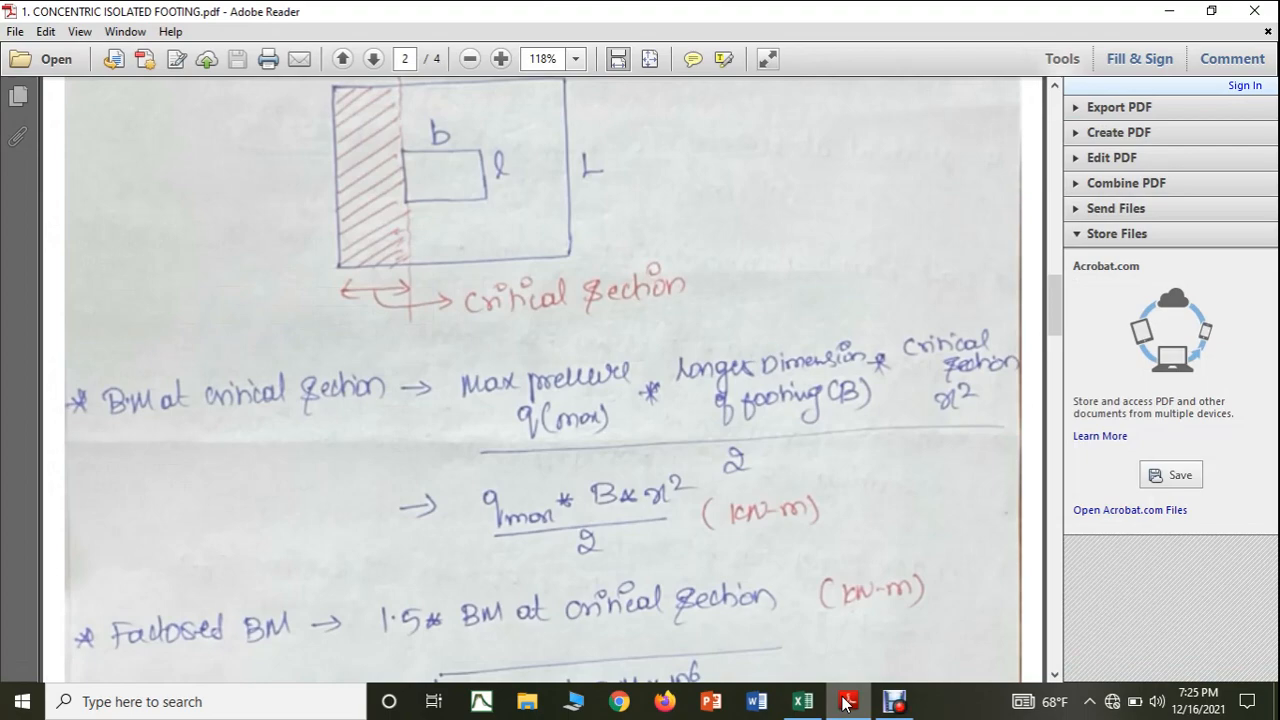
click(843, 703)
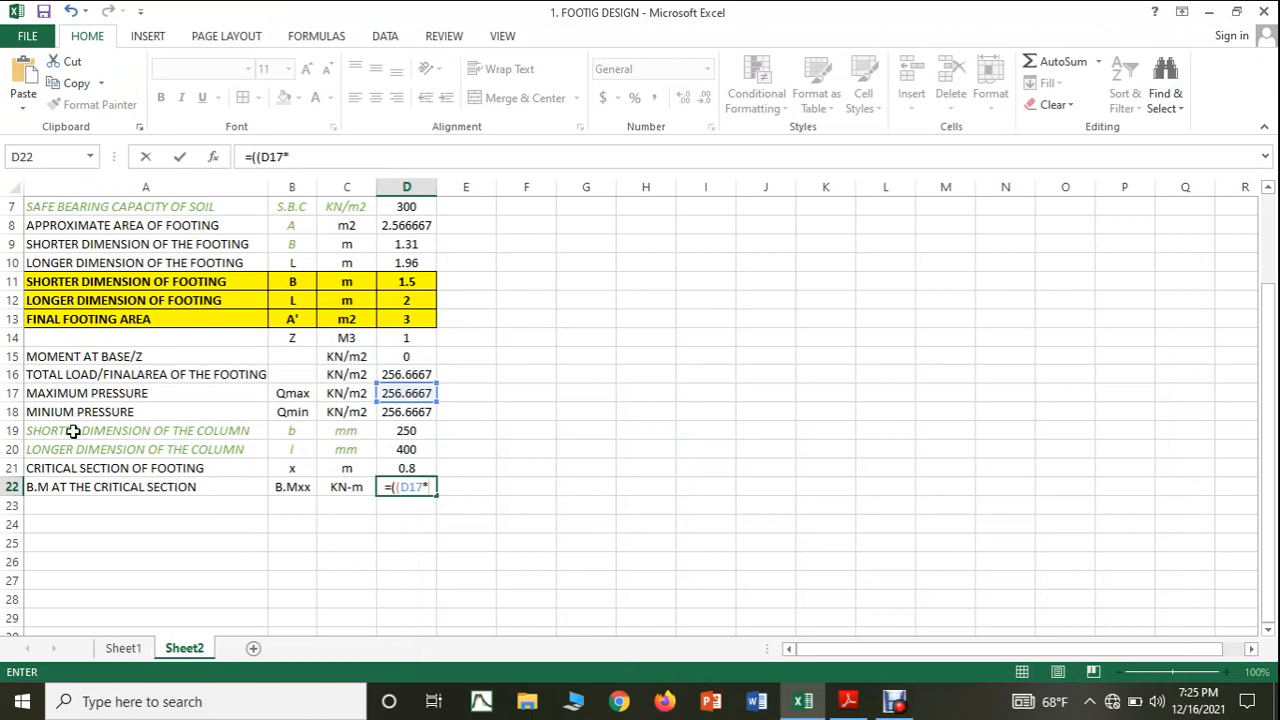
click(404, 287)
text(*)
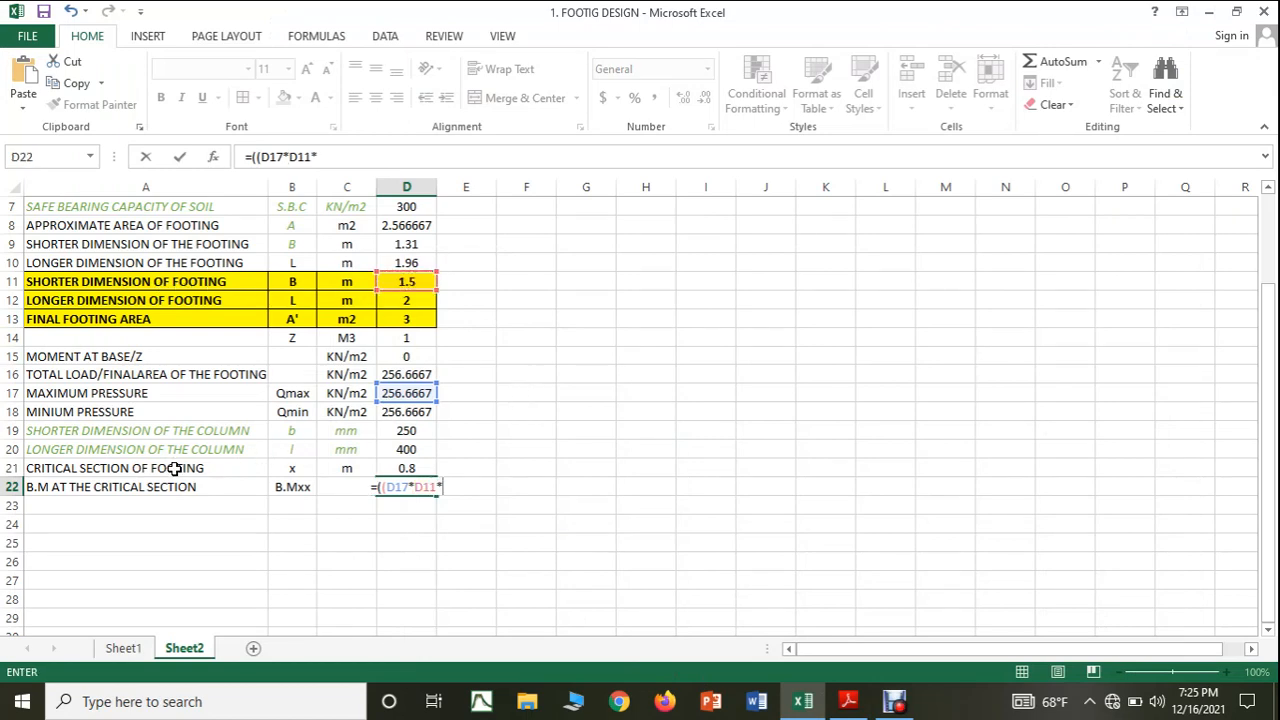
click(417, 468)
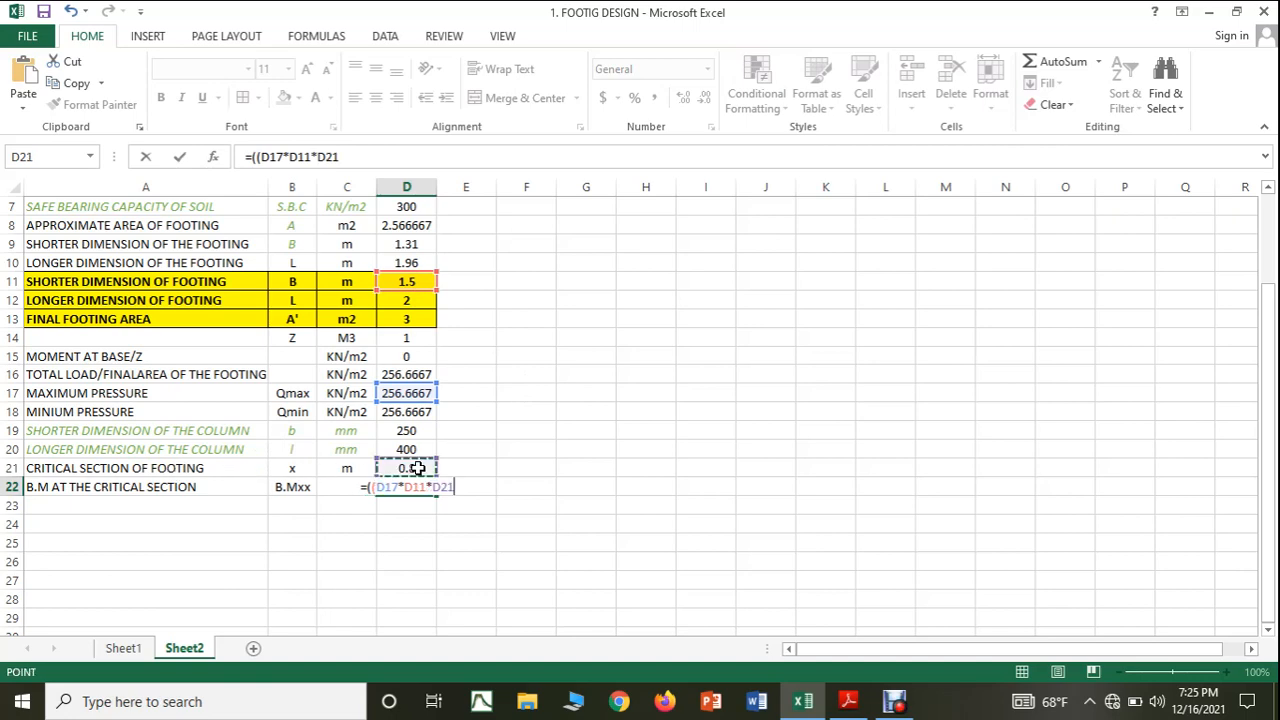
text(*)
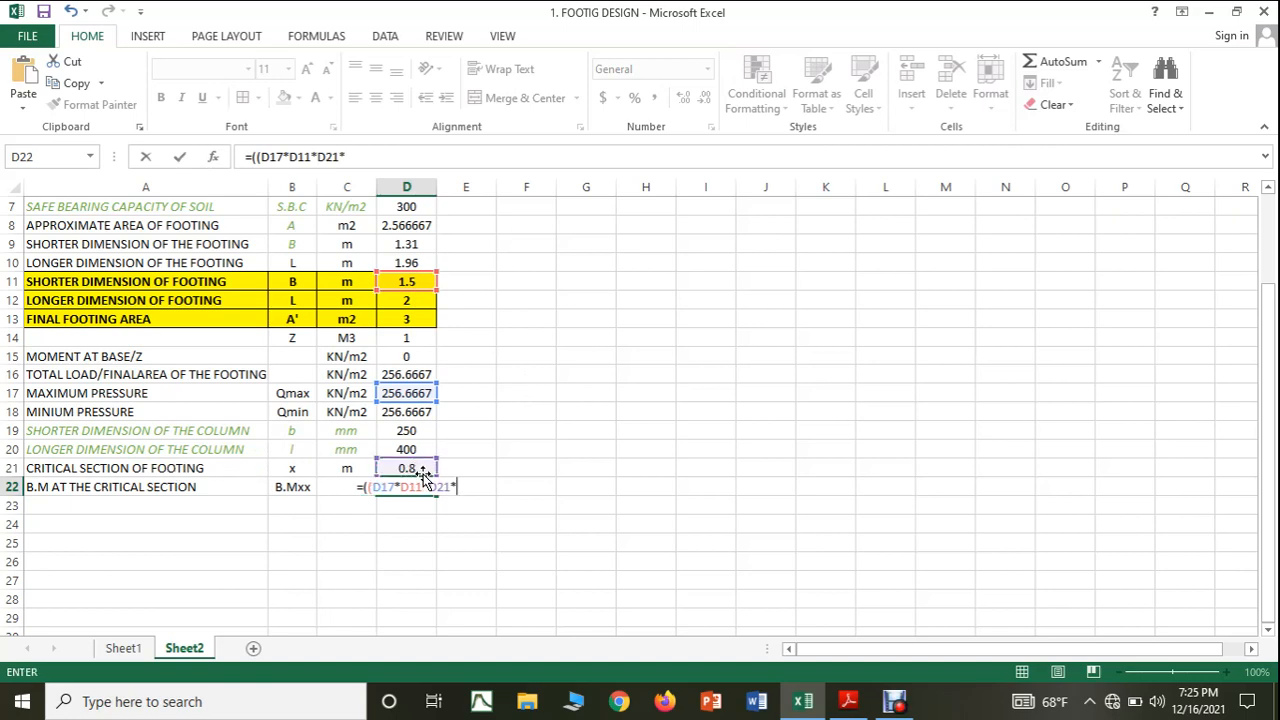
click(419, 470)
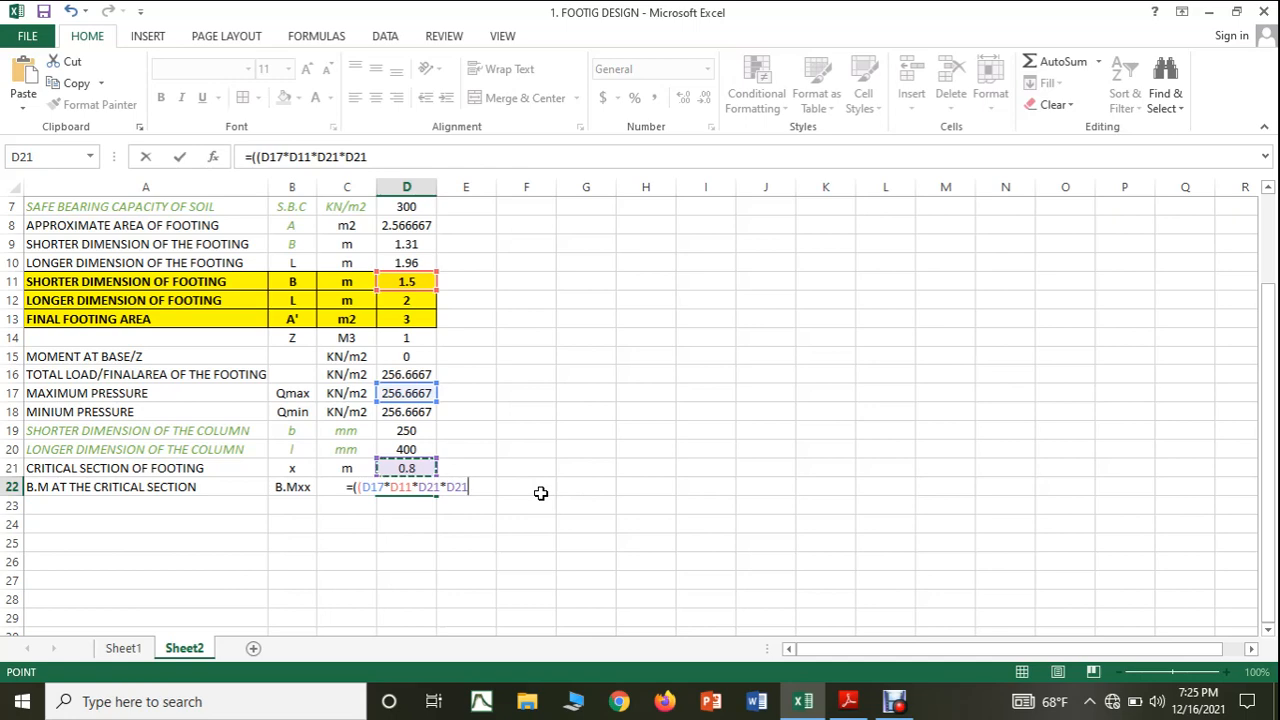
text()/)
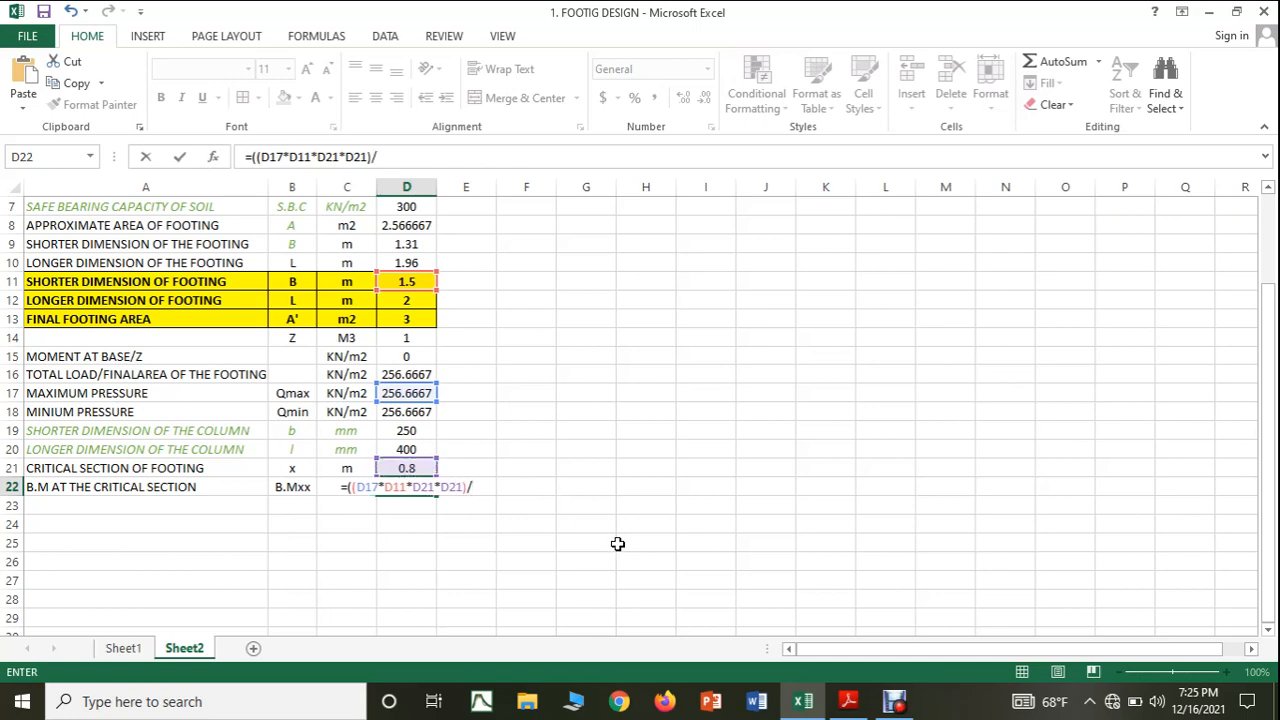
click(850, 703)
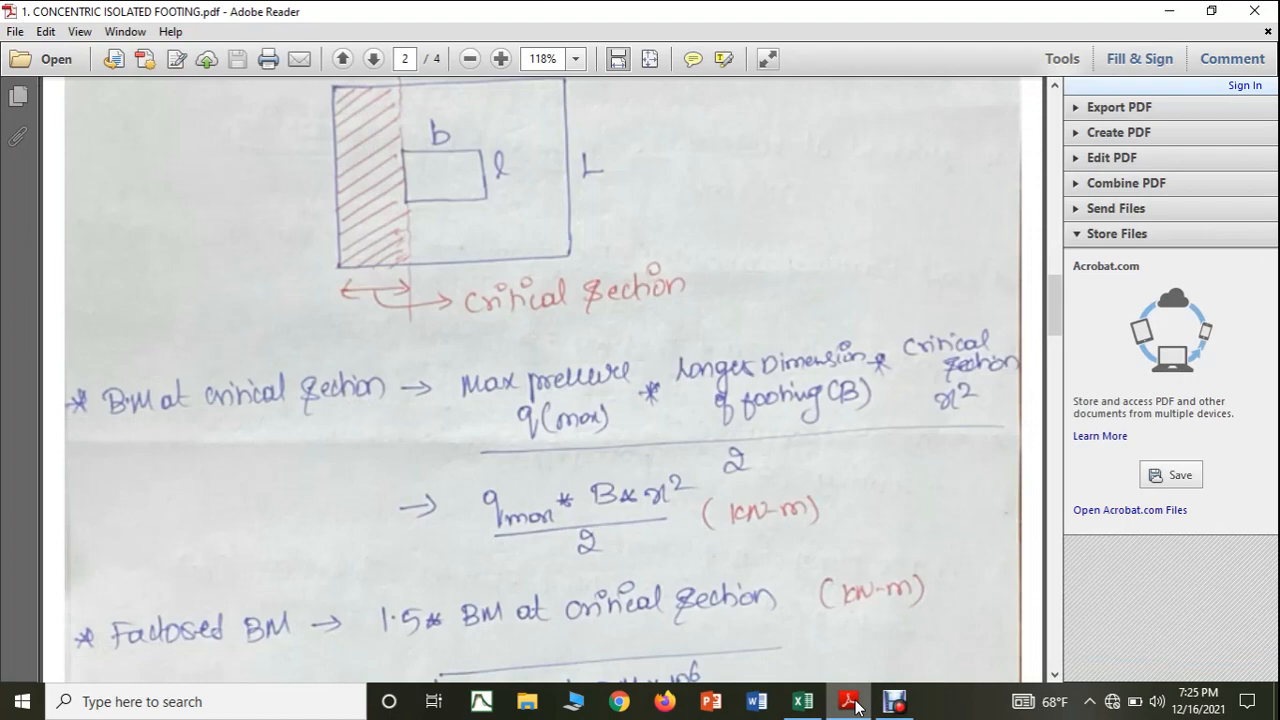
click(855, 704)
text(21*D21)/2)
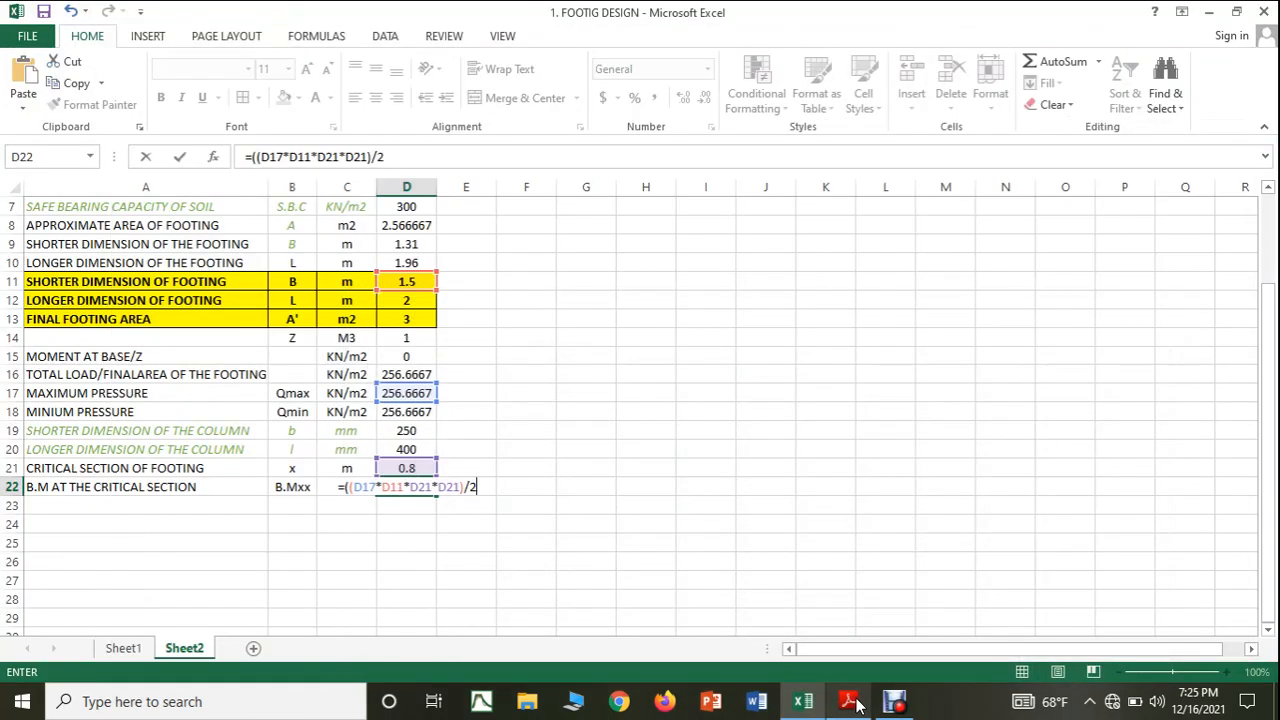
text())
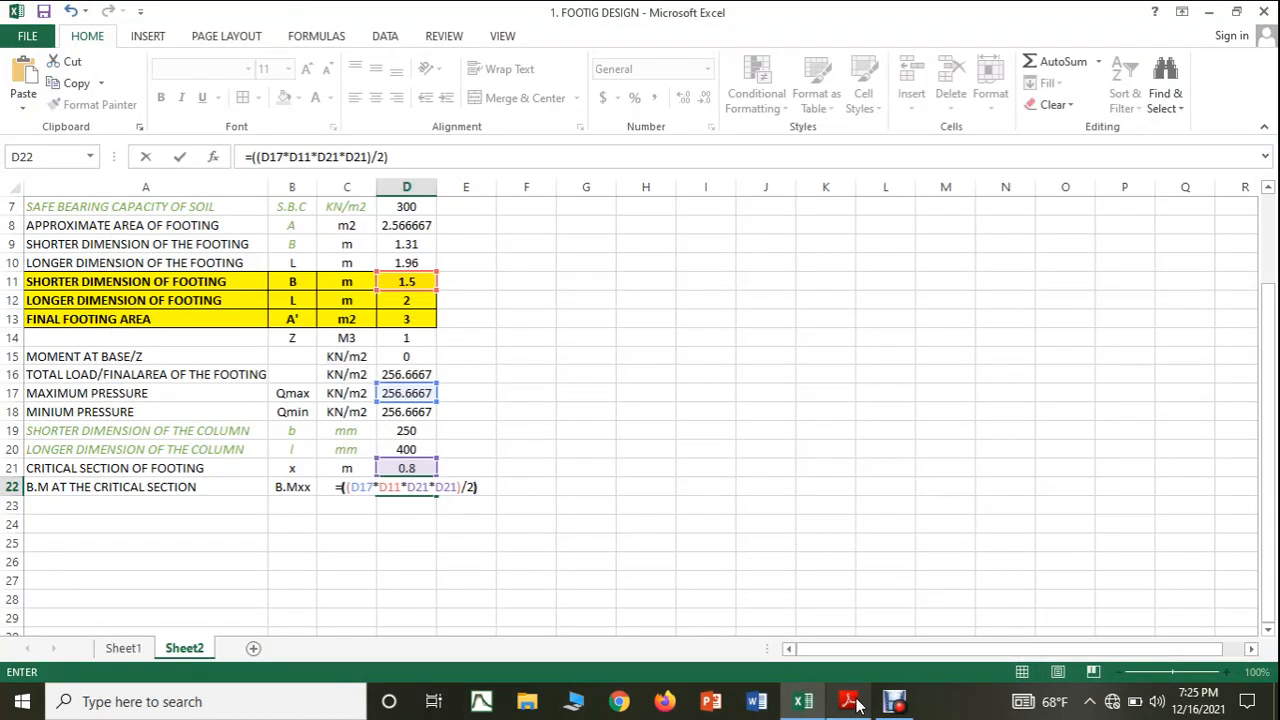
key(Return)
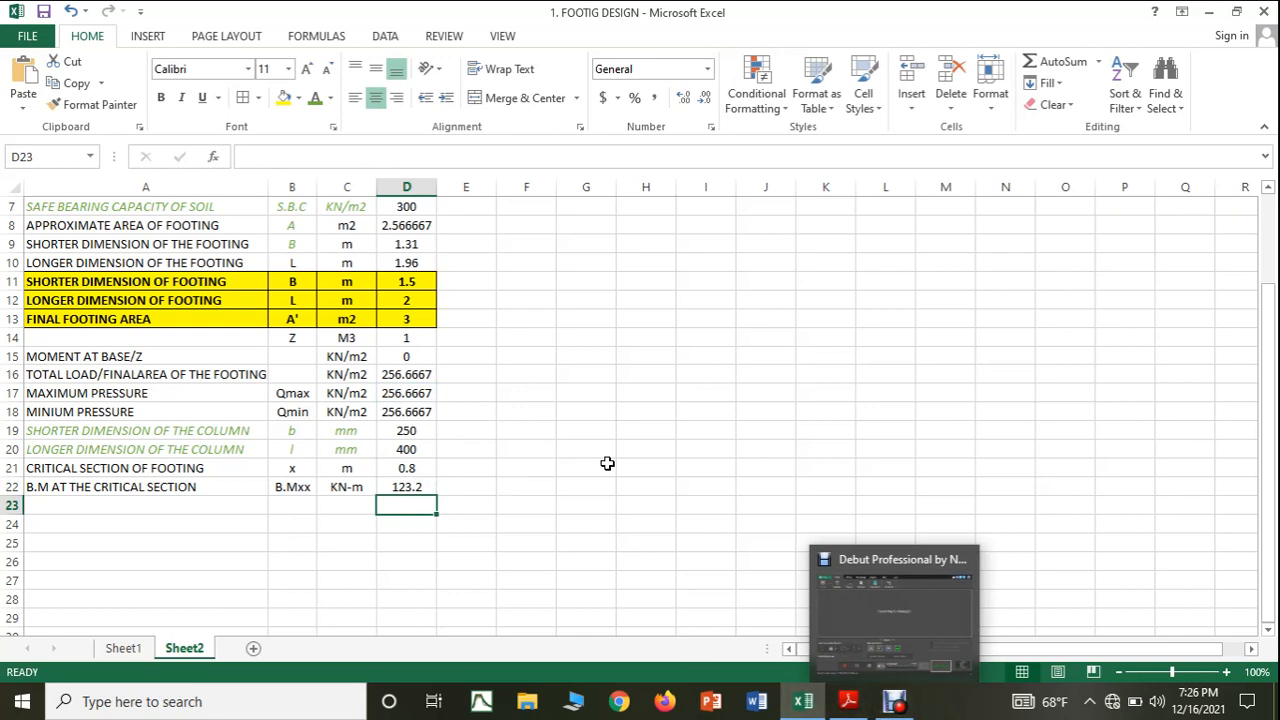
Look up the calculation following the critical-section bending moment in the PDF notes and enter FACTORED B.M in A23.
click(845, 705)
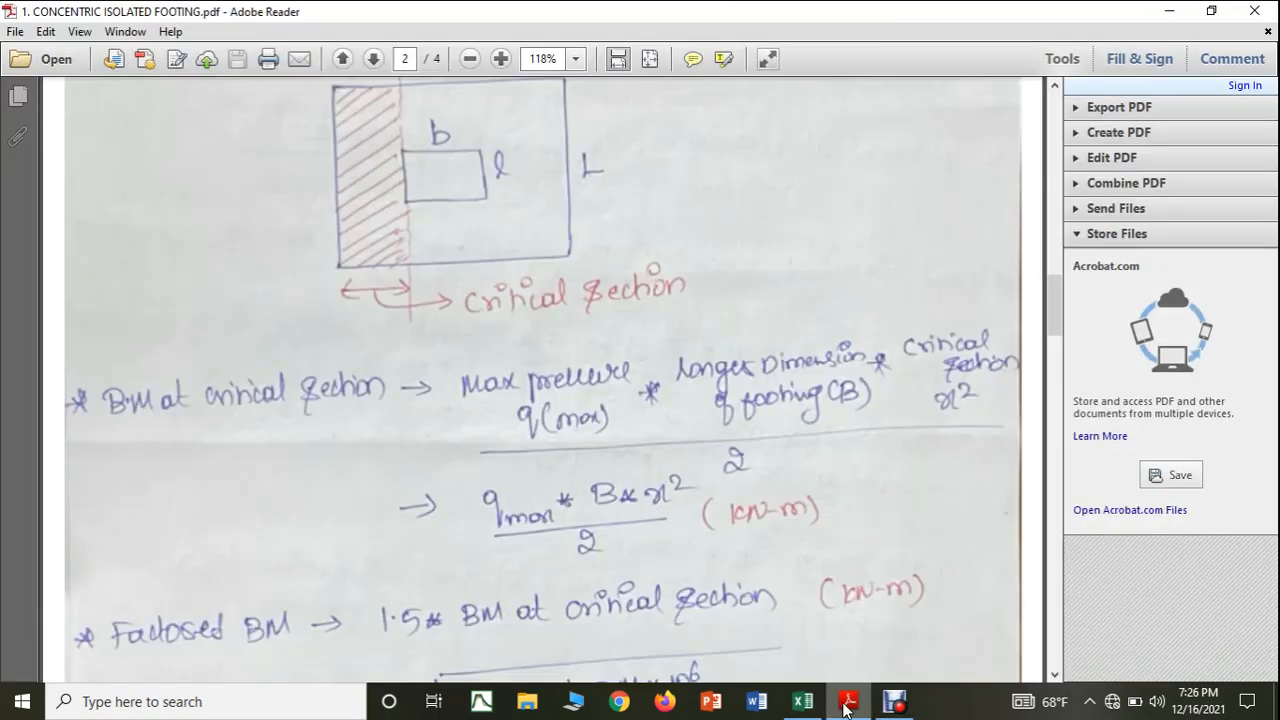
scroll(716, 430, down, 2)
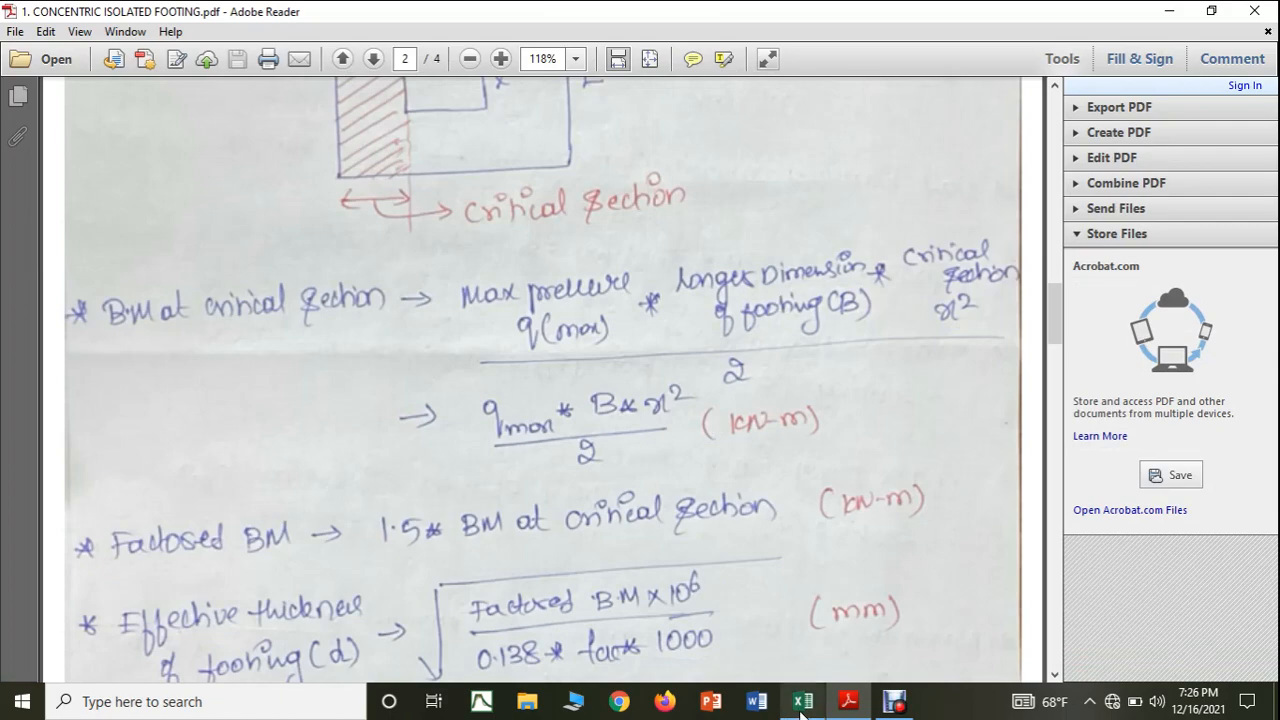
click(803, 701)
click(203, 505)
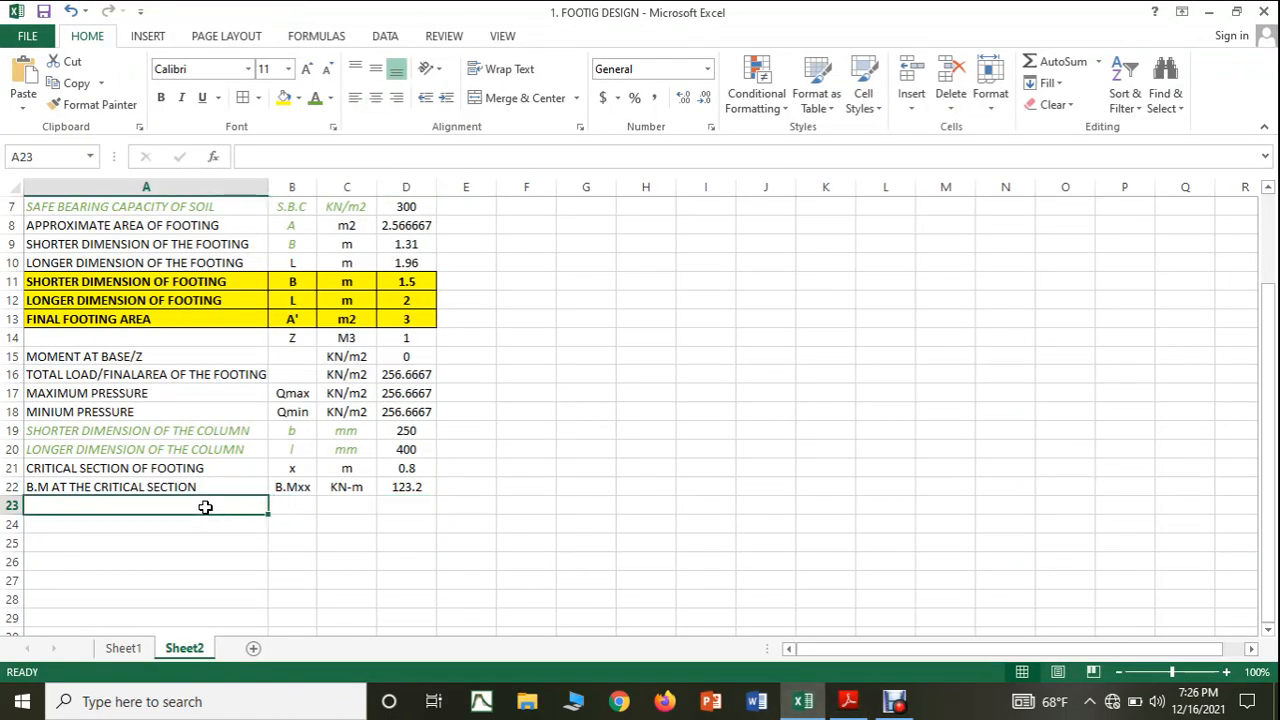
text(FACT)
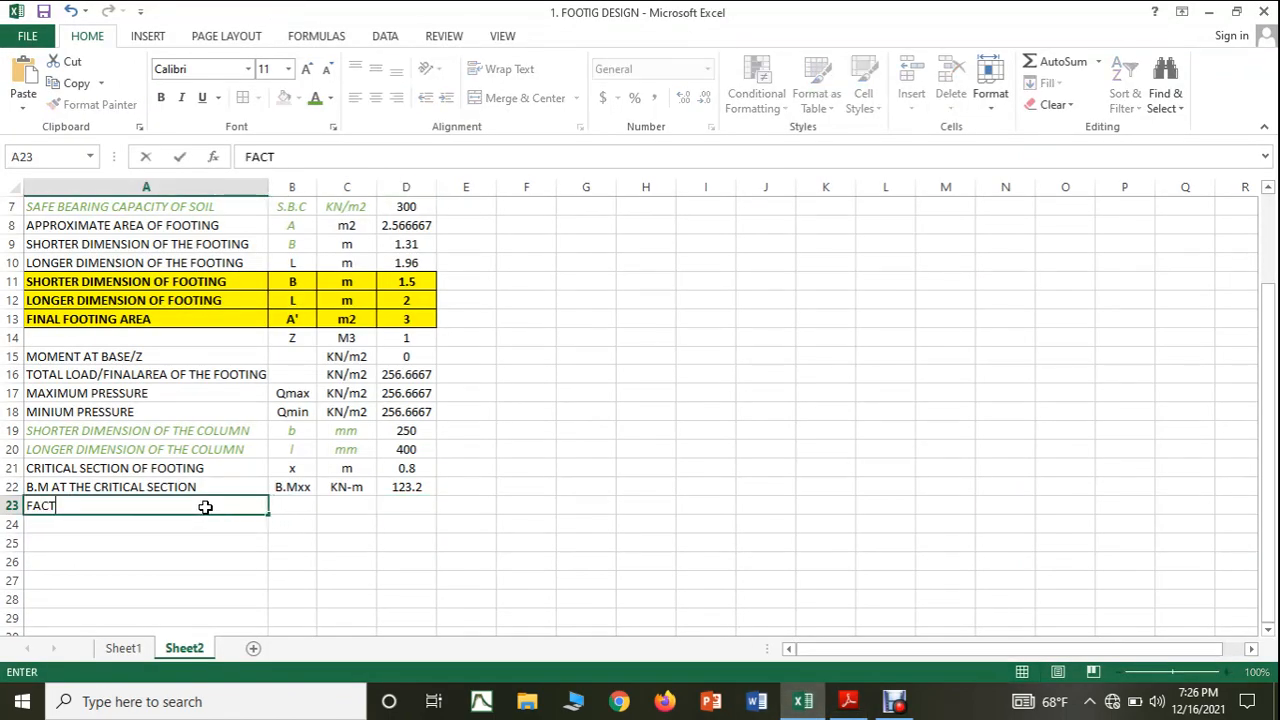
text(ORED B.M)
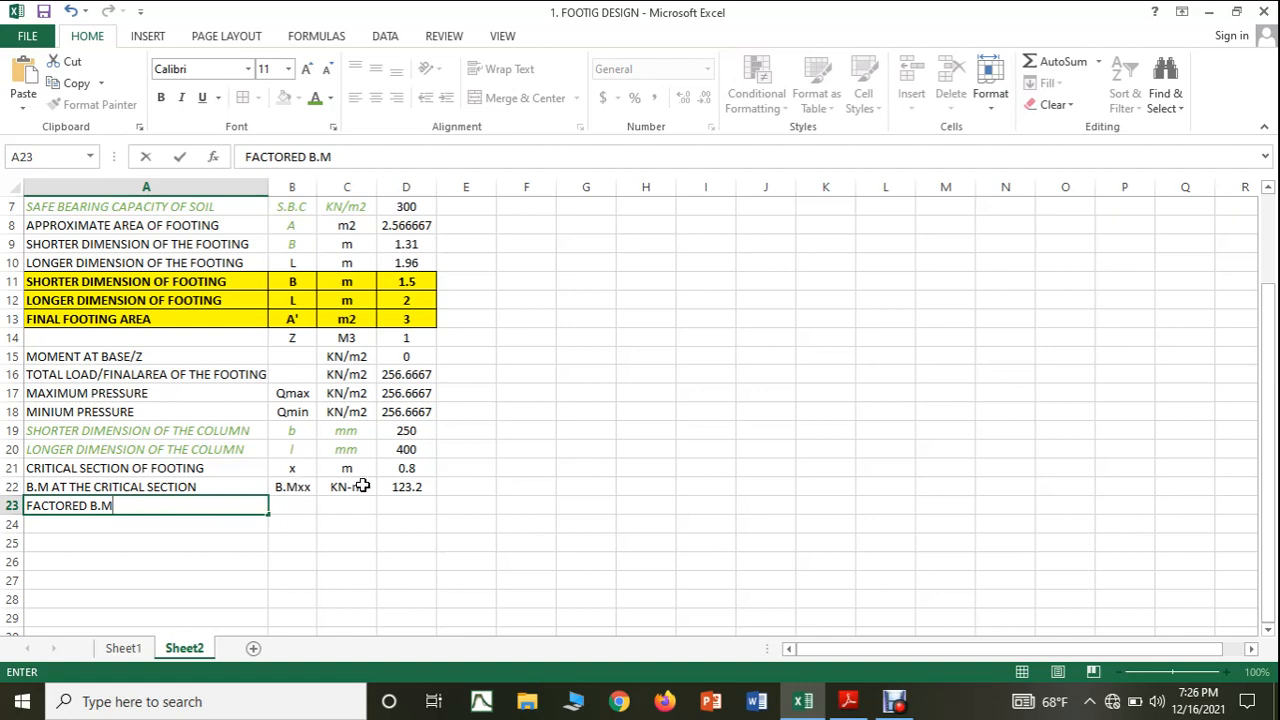
Copy the symbol B.Mxx from B22 to B23 and the unit KN-m from C22 to C23.
click(300, 506)
click(290, 487)
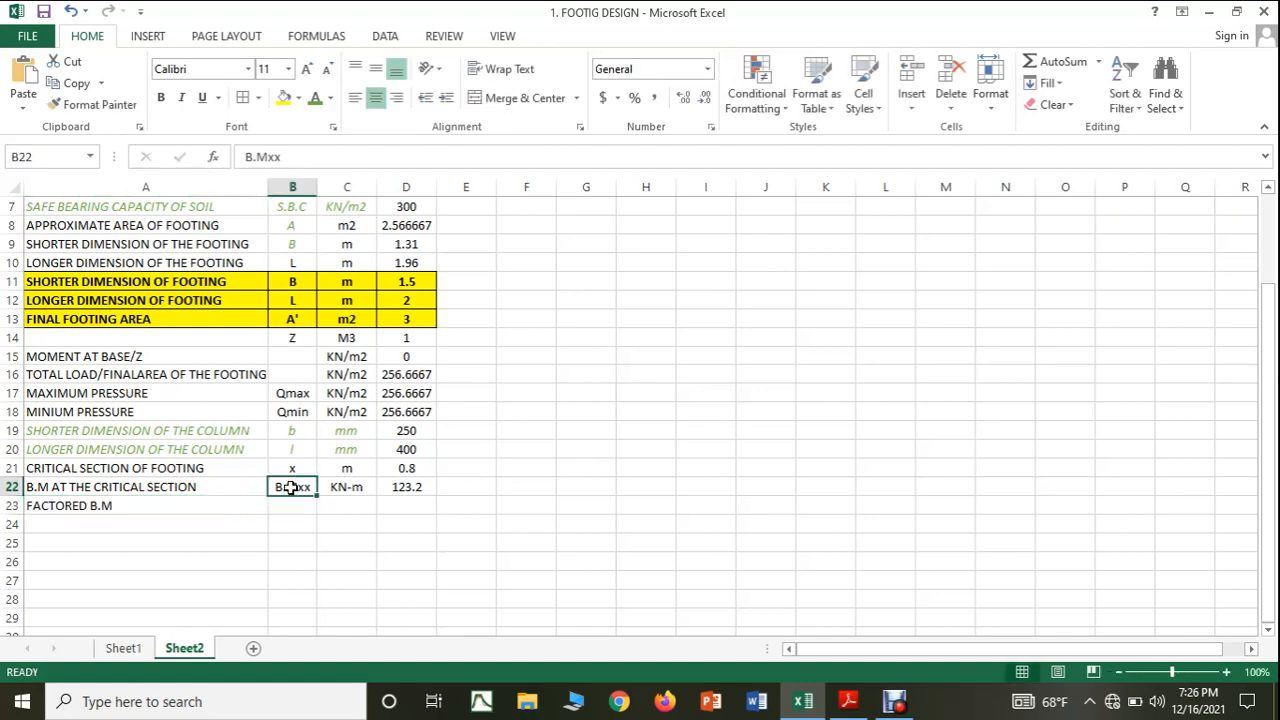
key(ctrl+c)
click(295, 506)
key(ctrl+v)
click(363, 488)
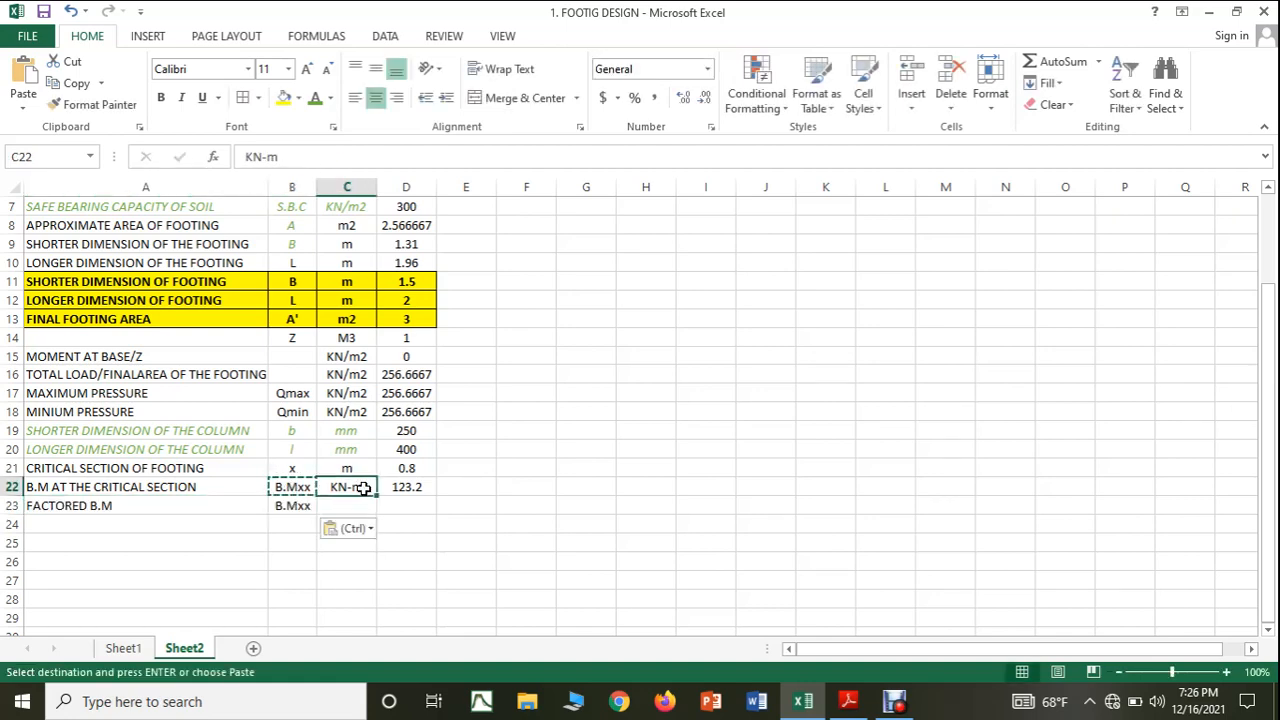
key(ctrl+v)
key(ctrl+z)
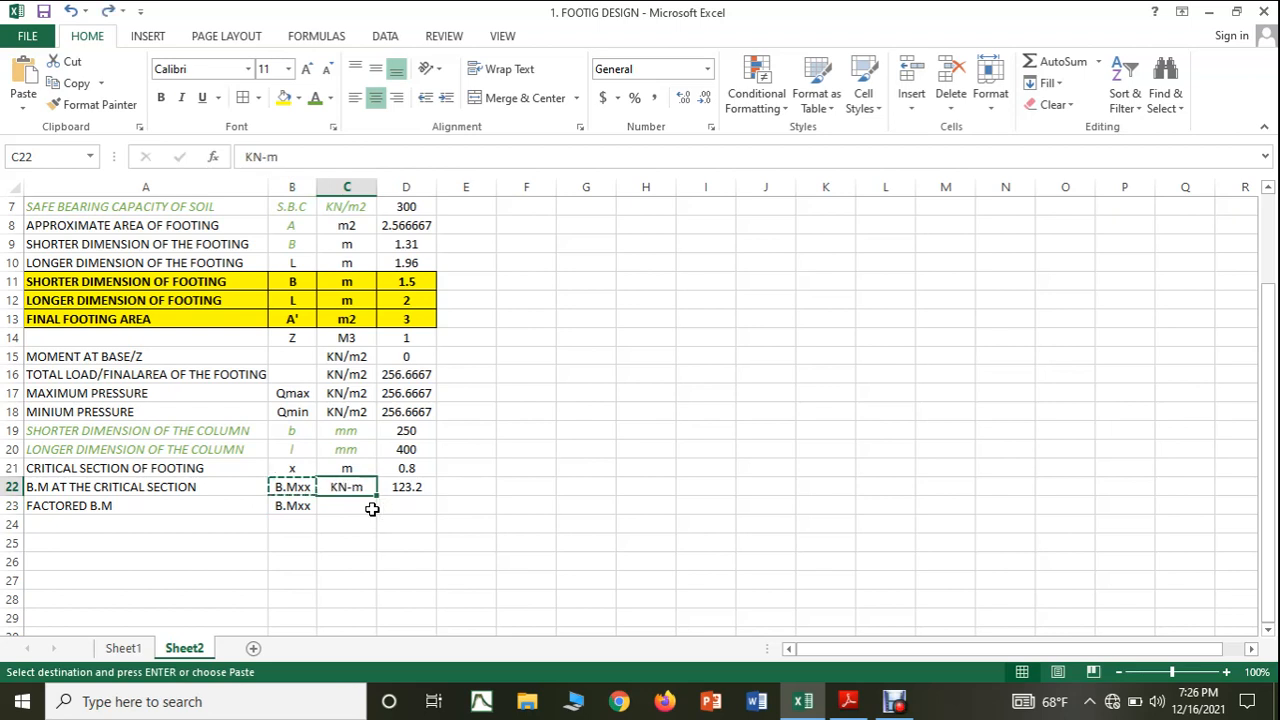
key(ctrl+c)
click(337, 506)
key(ctrl+v)
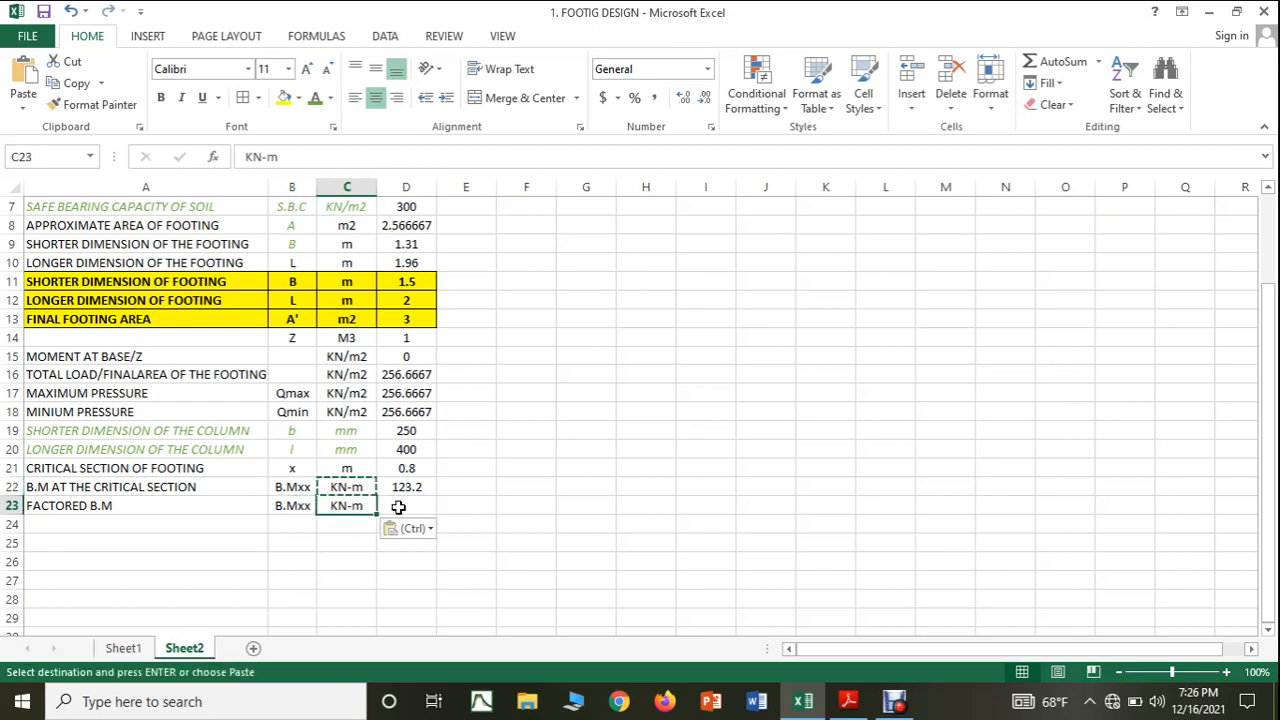
Calculate the factored bending moment in D23 with the formula =(1.5*D22).
click(398, 507)
text(=()
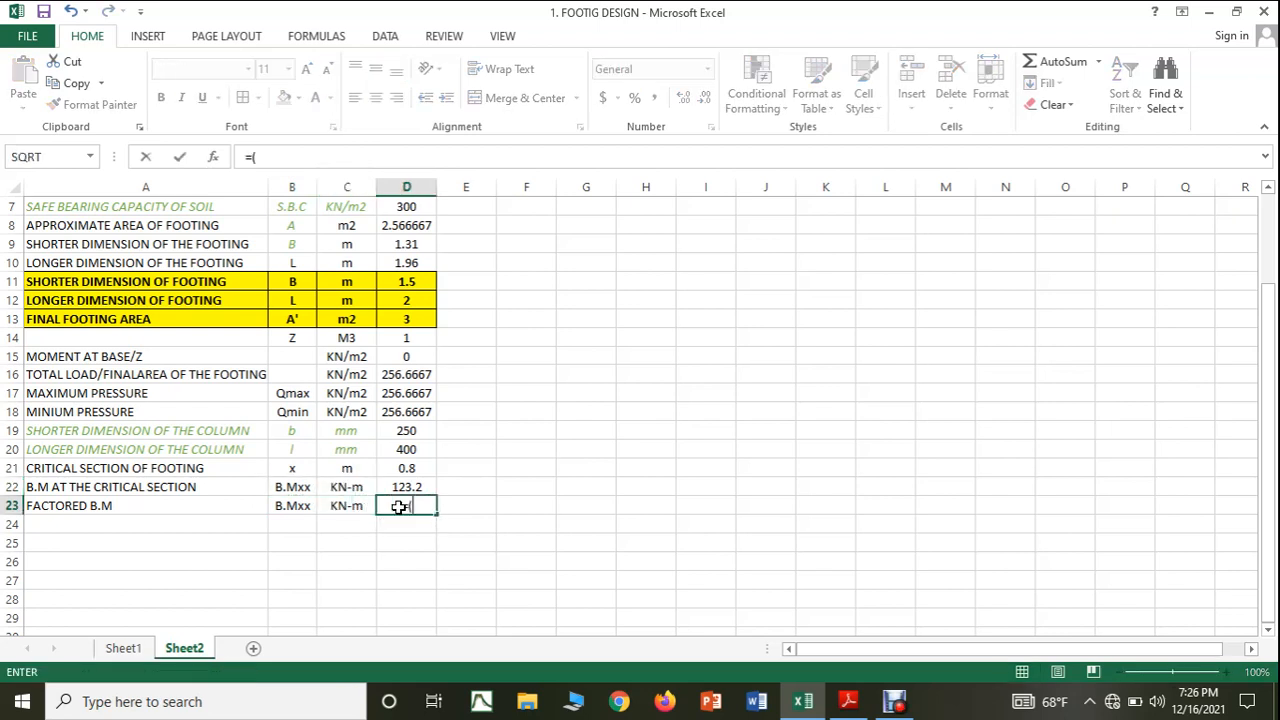
text(1.5*)
click(404, 489)
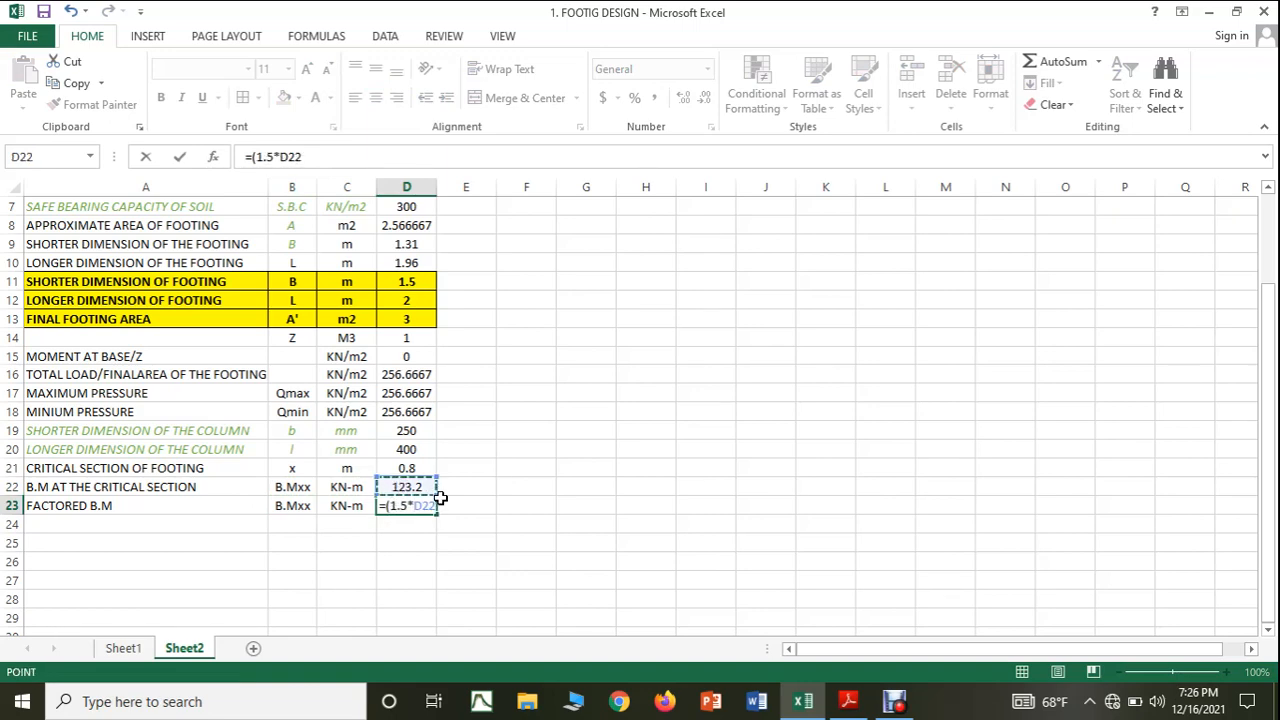
text())
key(Return)
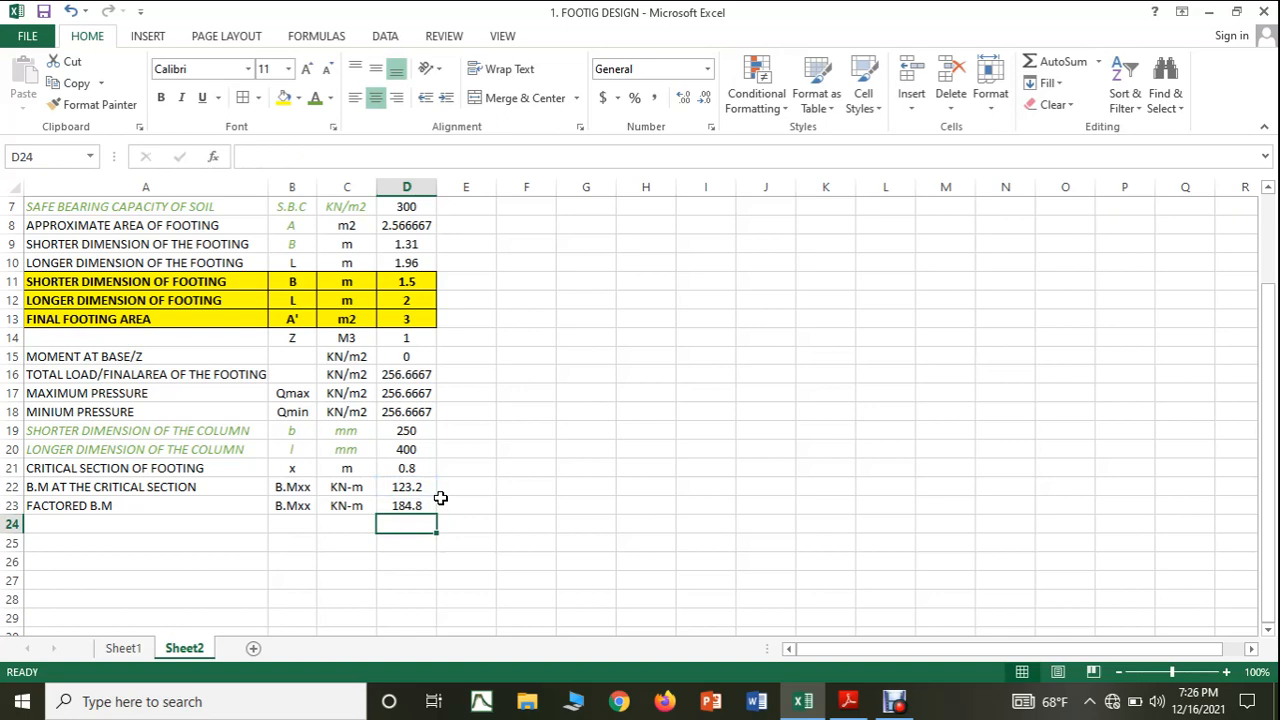
Look up the effective thickness of footing calculation that follows the factored bending moment in the PDF notes.
click(852, 708)
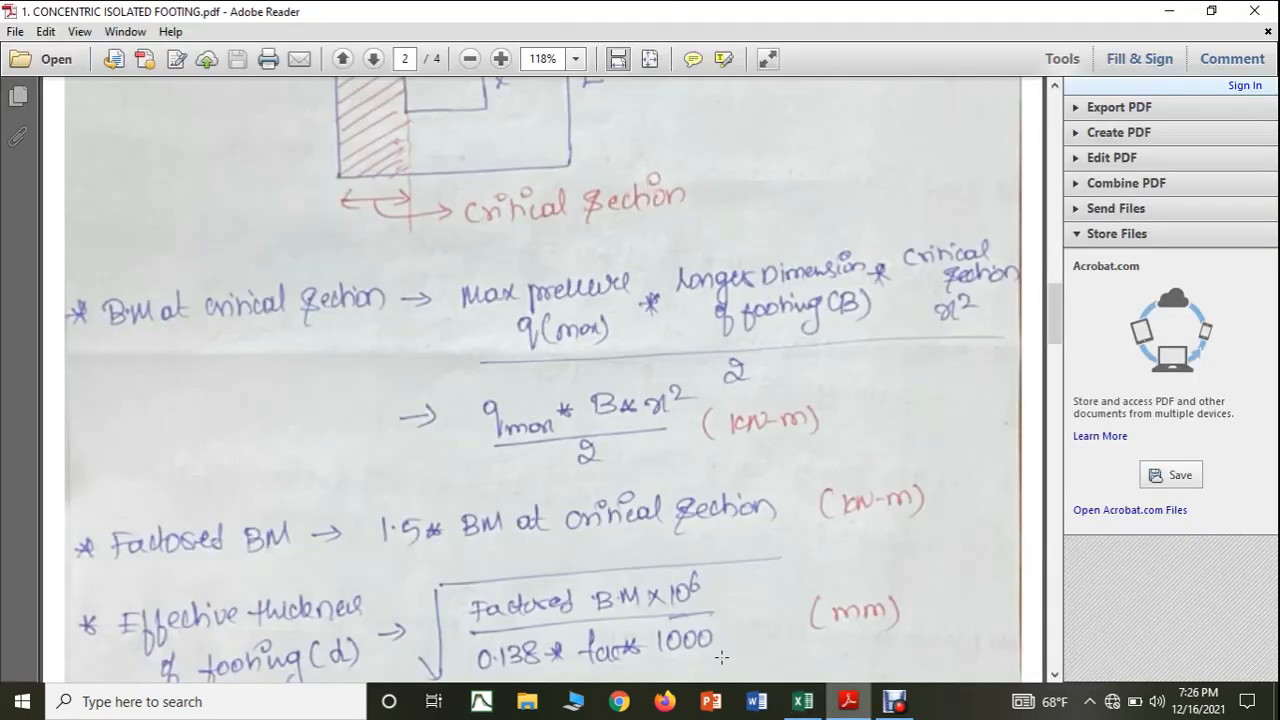
scroll(520, 503, down, 5)
scroll(522, 503, down, 3)
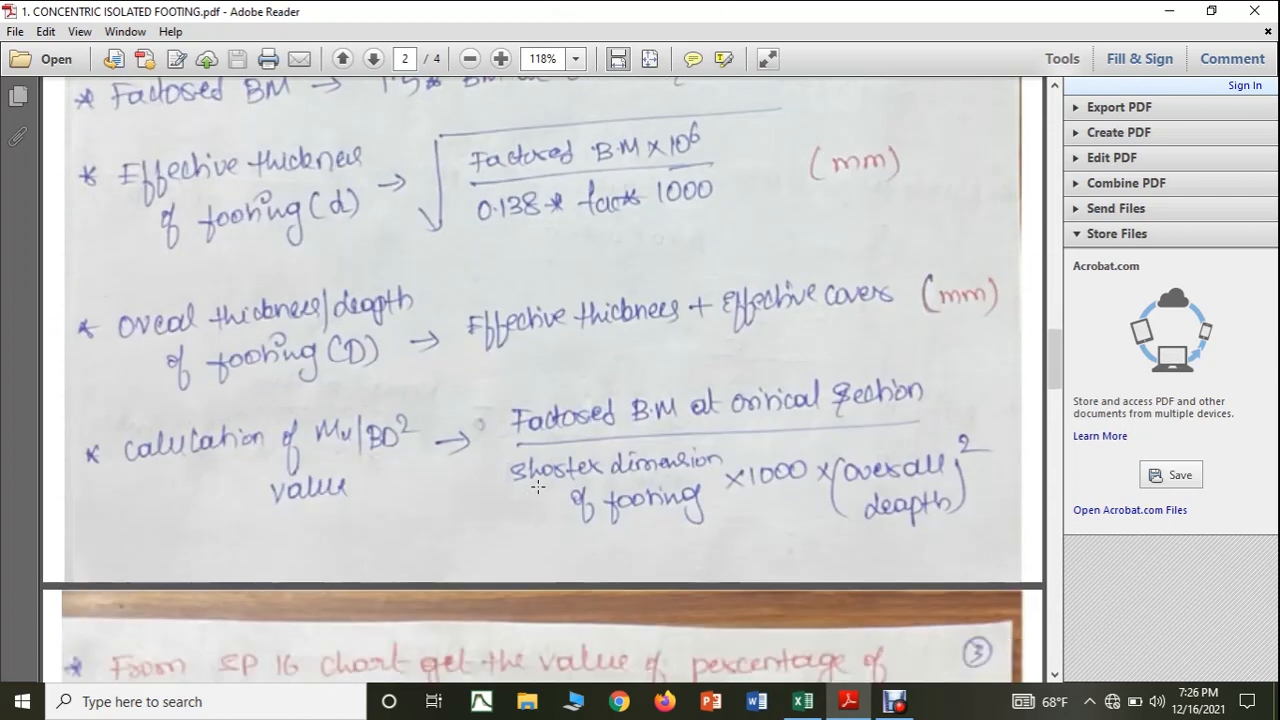
scroll(537, 487, up, 2)
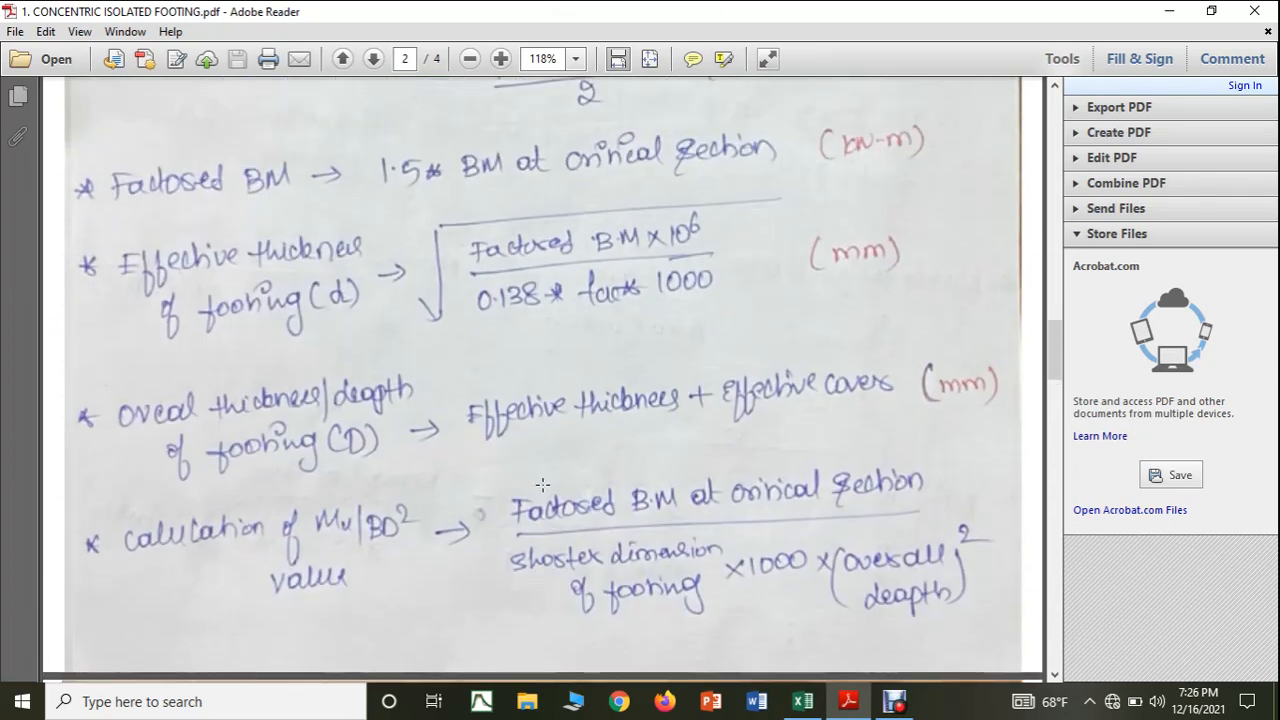
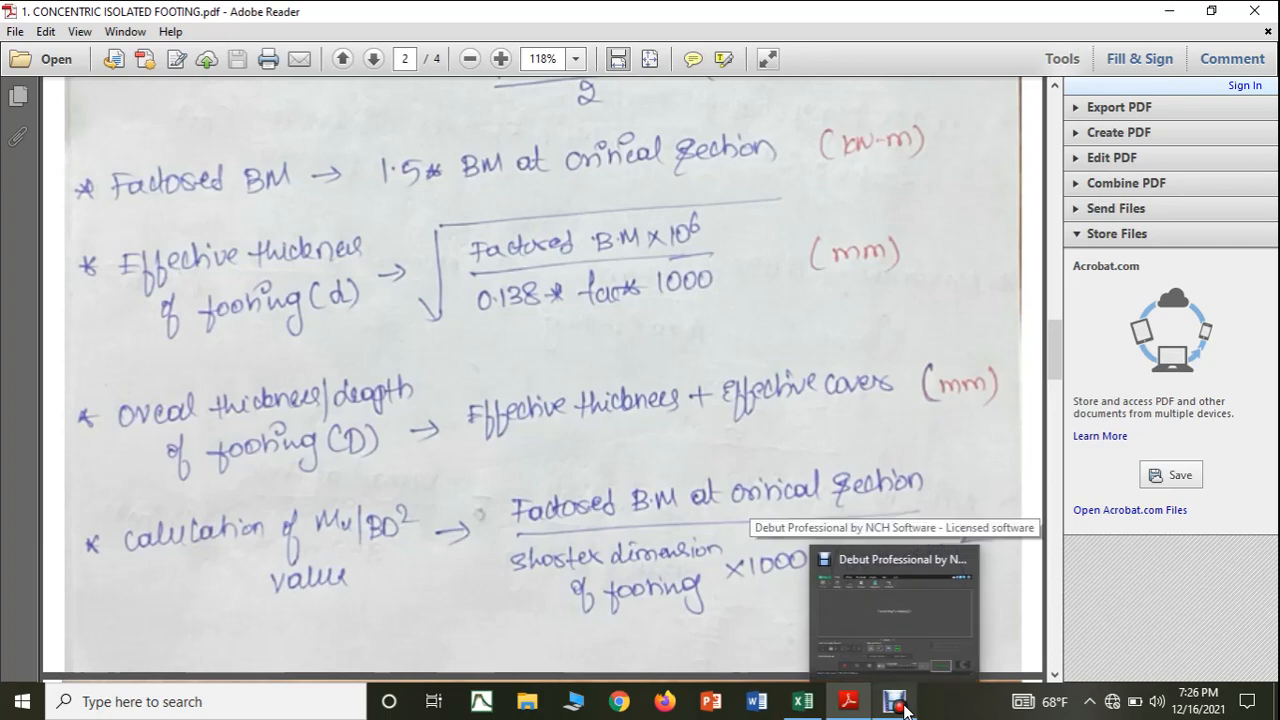
click(899, 703)
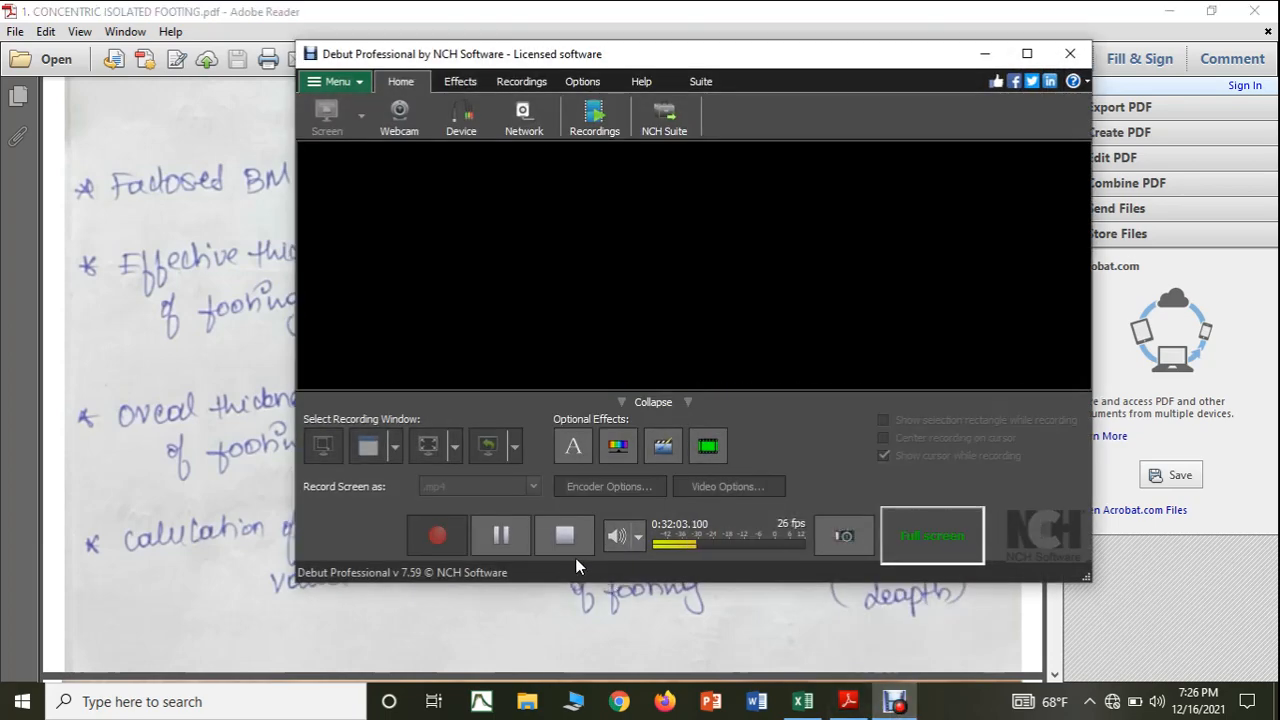